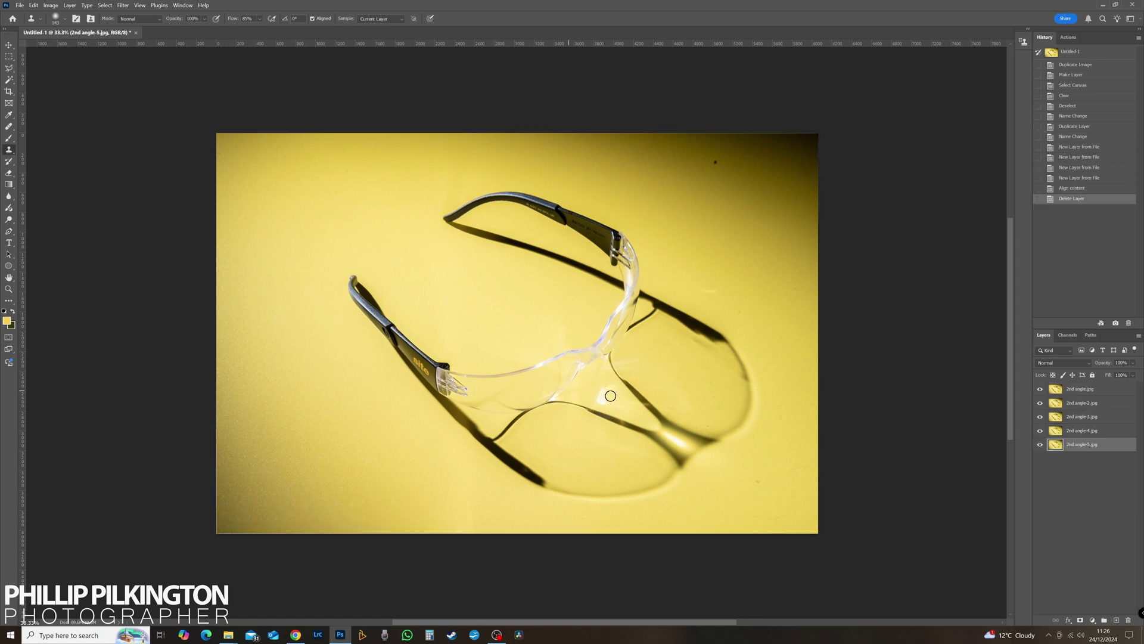
Step: Auto-blend all five 2nd angle layers into one composite and flatten the image
left_click(1102, 390, "shift")
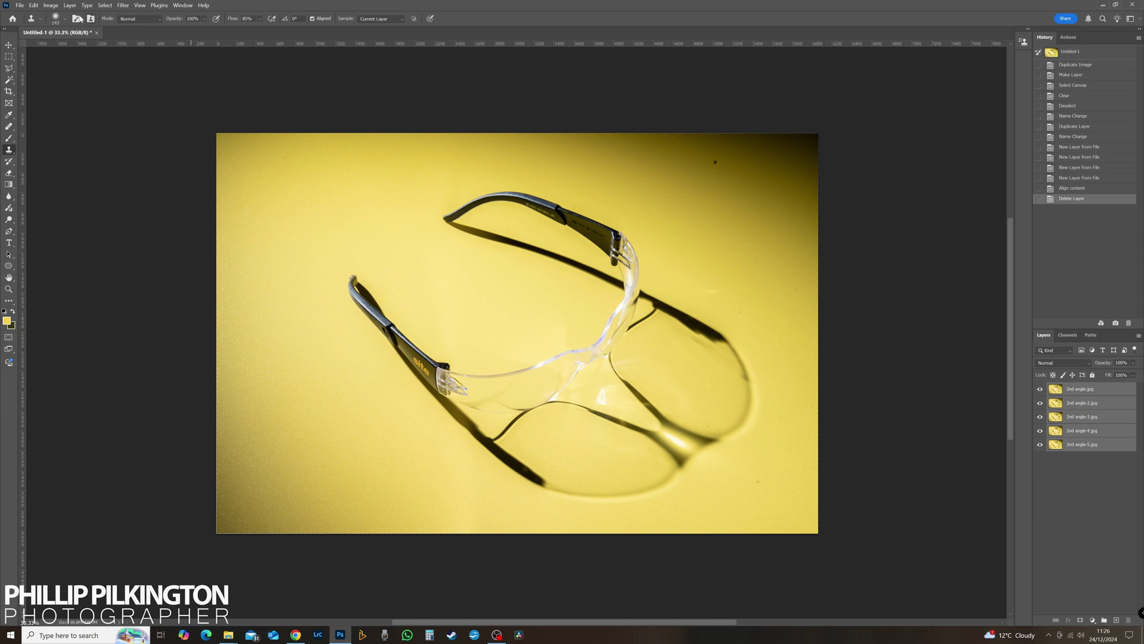
left_click(34, 5)
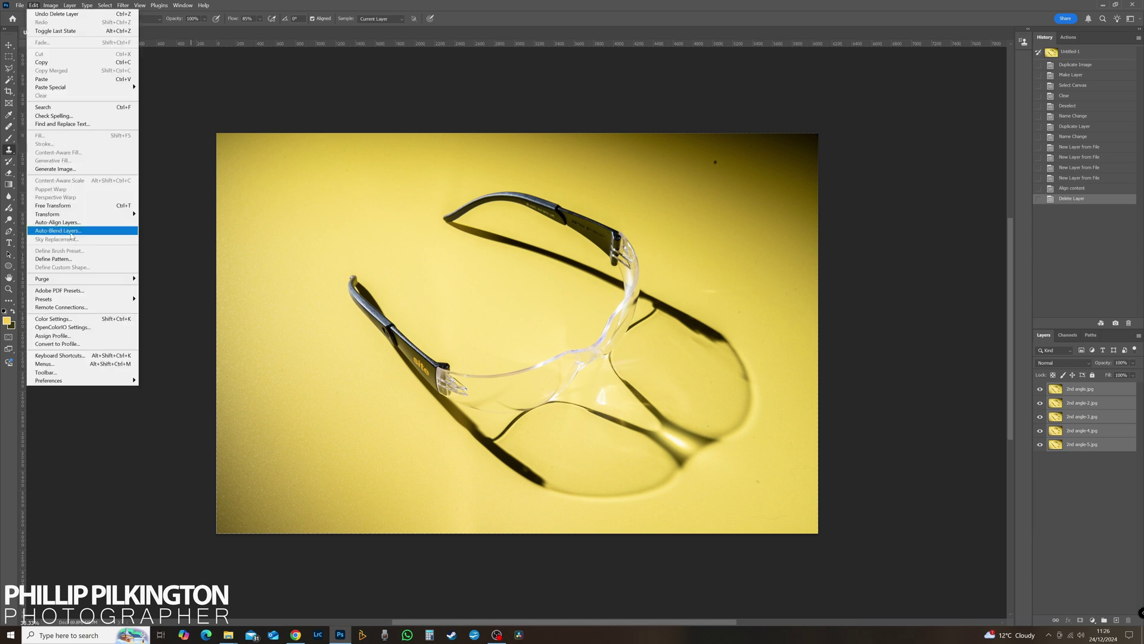
left_click(70, 231)
left_click(362, 83)
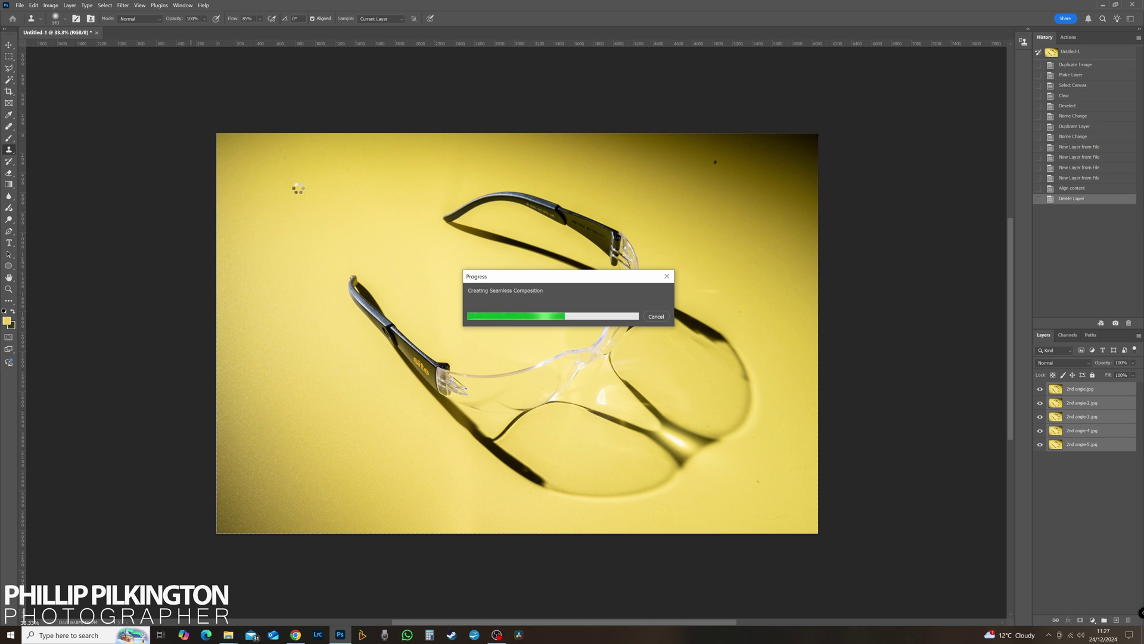
left_click(1139, 335)
left_click(1073, 408)
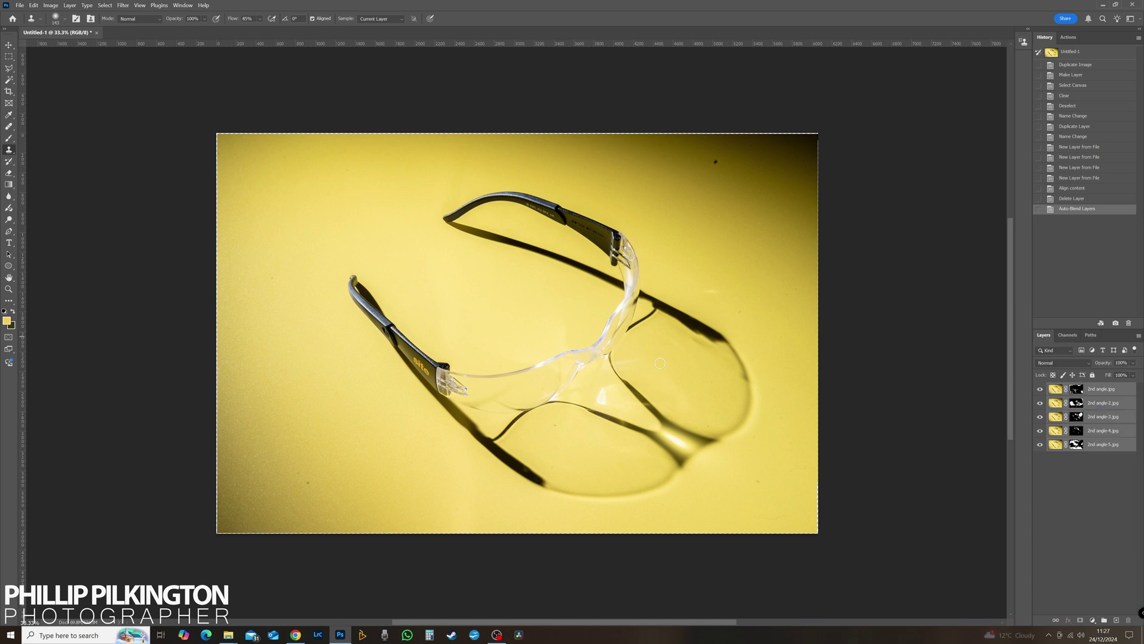
Step: Examine the blended glasses up close, checking the lenses, the frame and the arm with the logo for sharpness
left_click(9, 290)
left_click(419, 366)
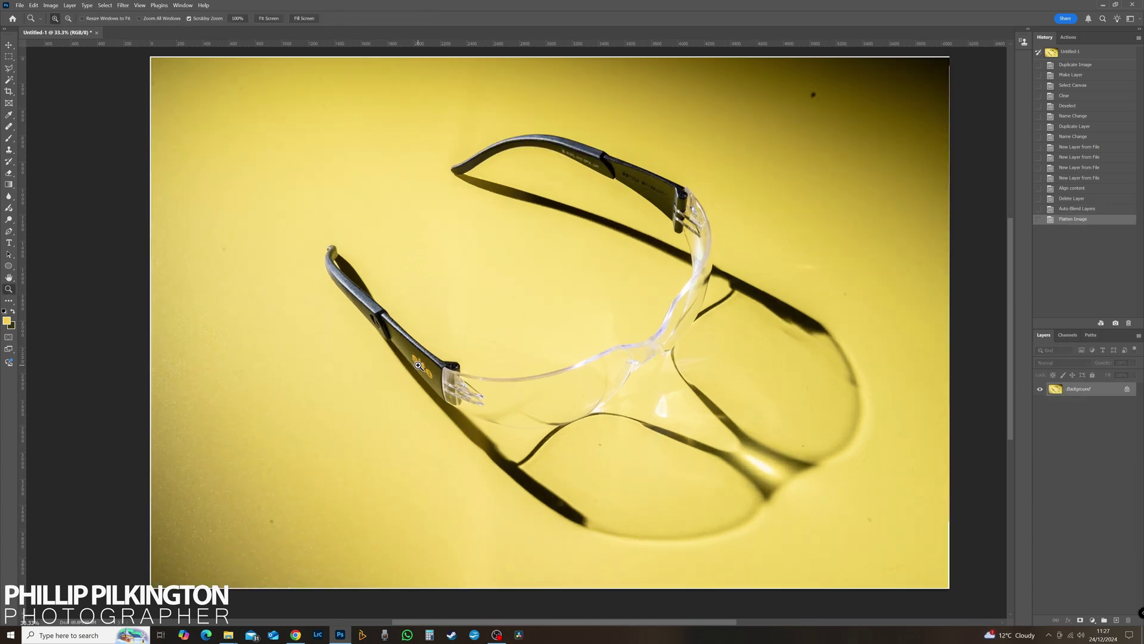
left_click(419, 366)
left_click(419, 366)
left_click_drag(468, 415, 294, 360)
left_click_drag(465, 377, 281, 424)
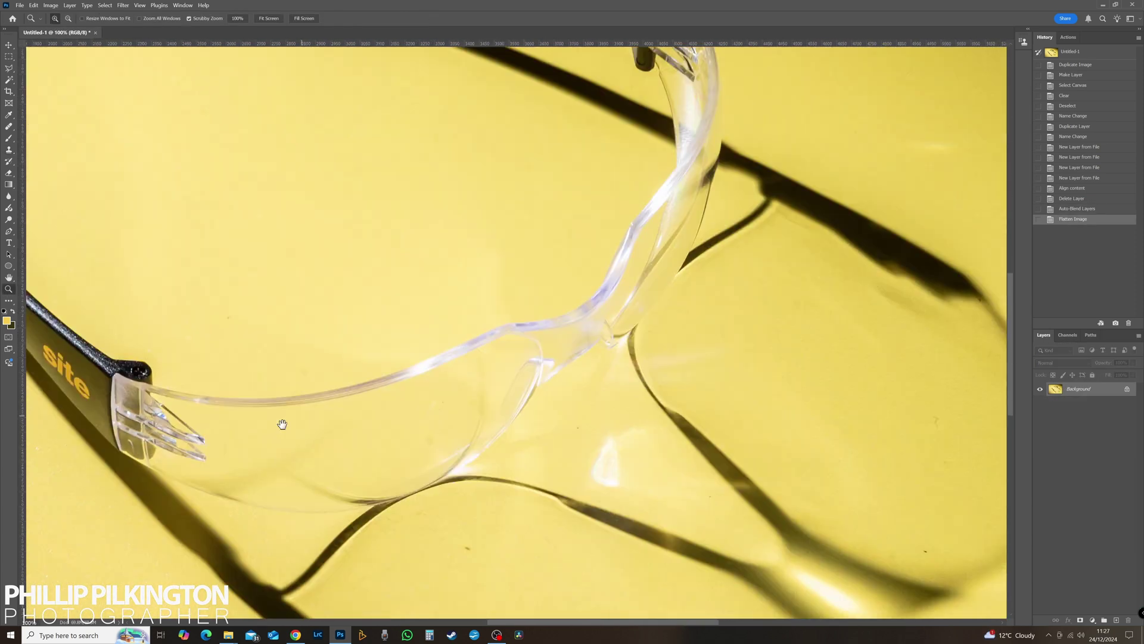
left_click_drag(516, 192, 475, 417)
left_click_drag(287, 296, 490, 270)
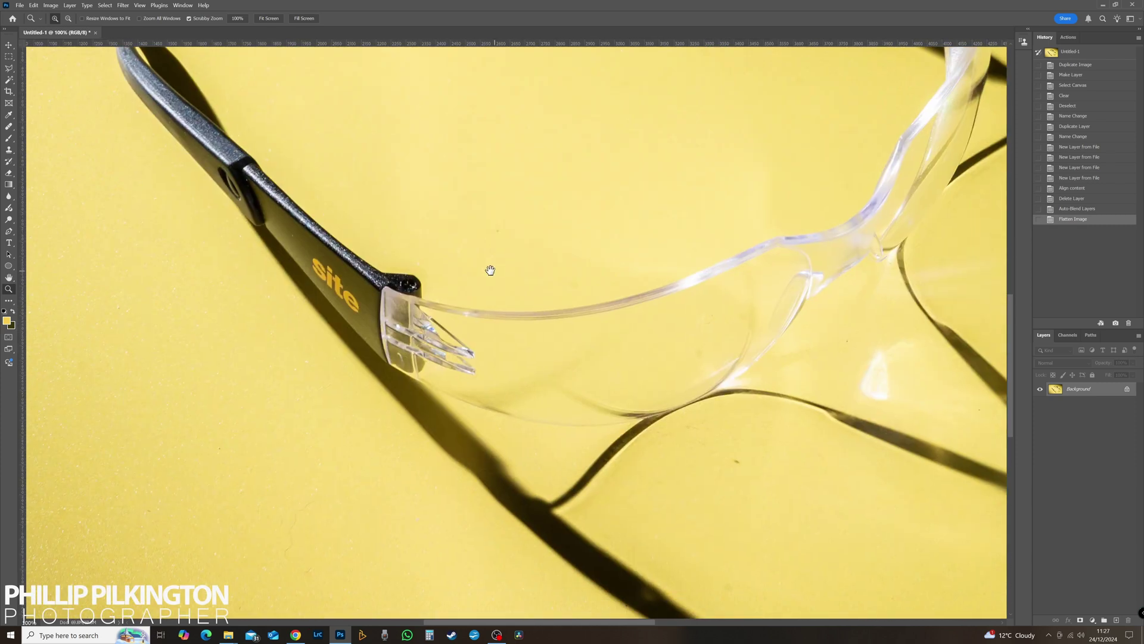
left_click(384, 285, "alt")
left_click(384, 284, "alt")
left_click(383, 284, "alt")
left_click_drag(384, 280, 409, 338)
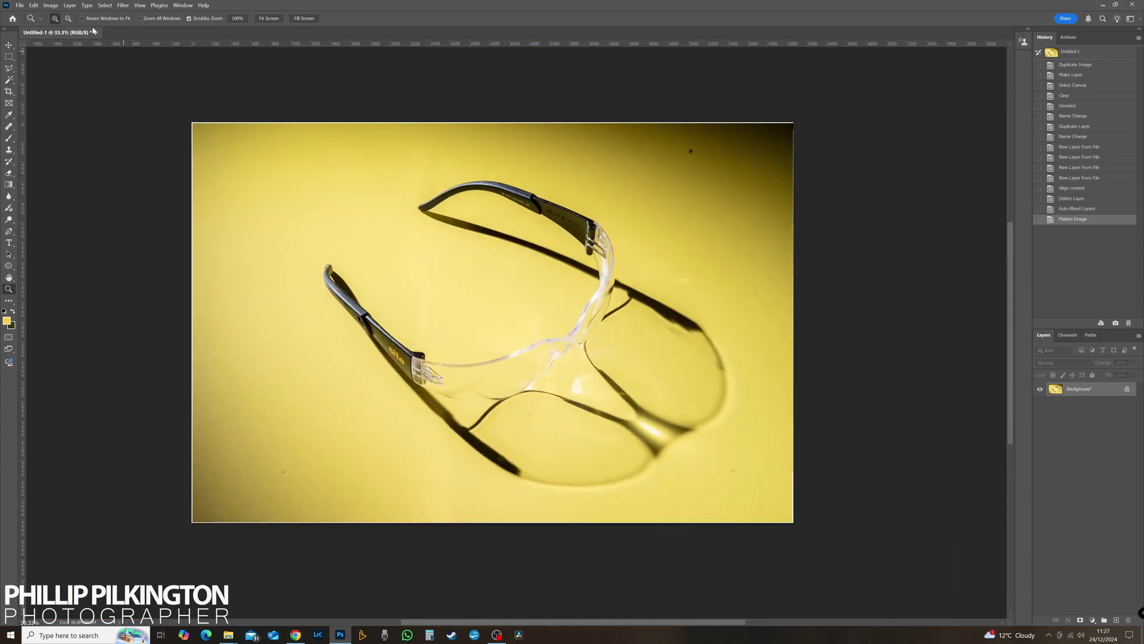
Step: Save a copy on the computer as 2nd angle final.jpg in the 2nd angle folder, JPEG quality 12 (Maximum), Baseline Standard
left_click(19, 6)
left_click(60, 120)
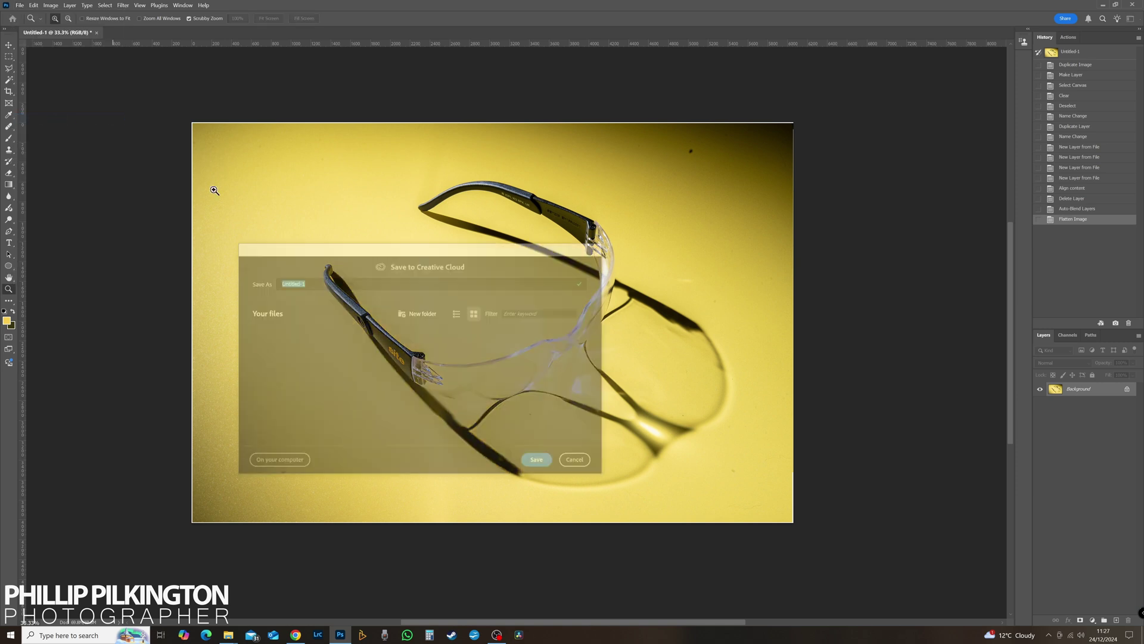
left_click(276, 462)
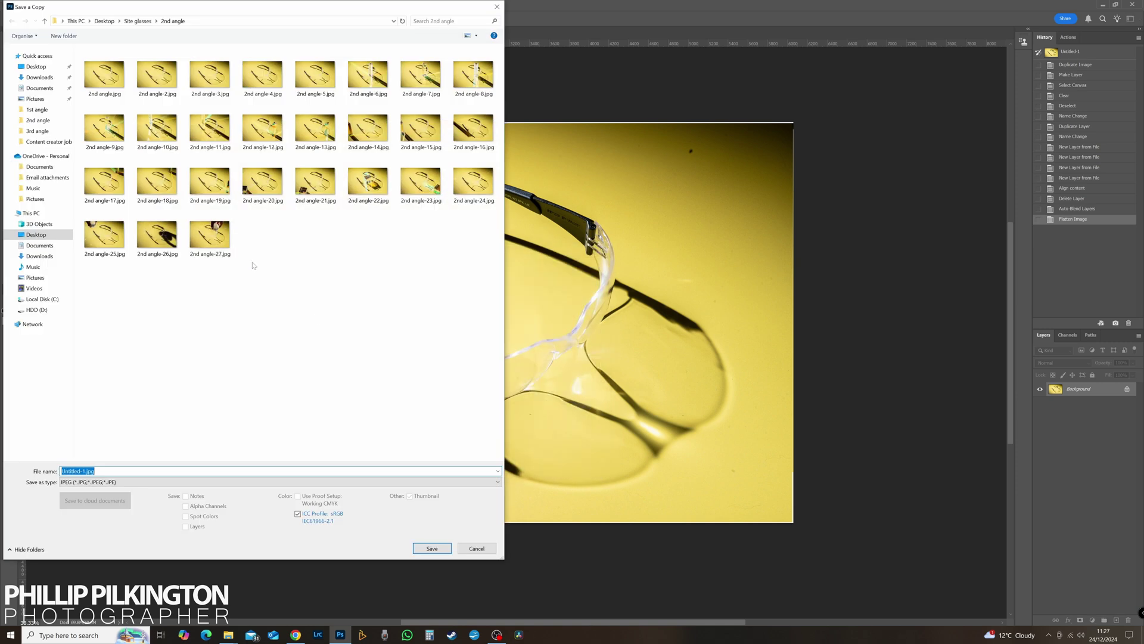
left_click(105, 74)
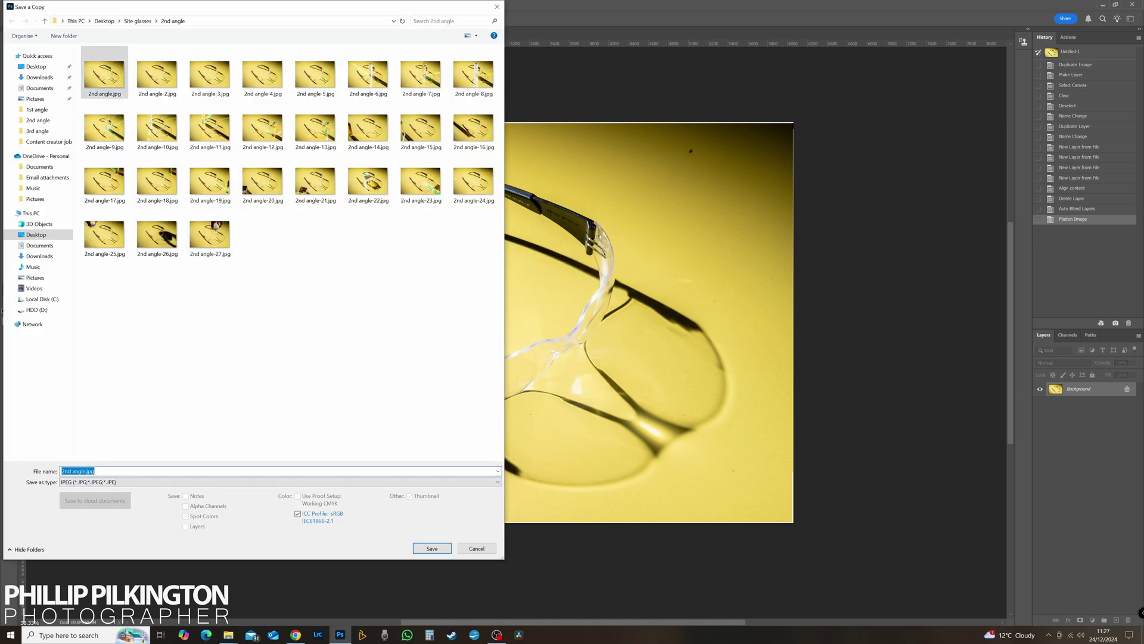
left_click(87, 471)
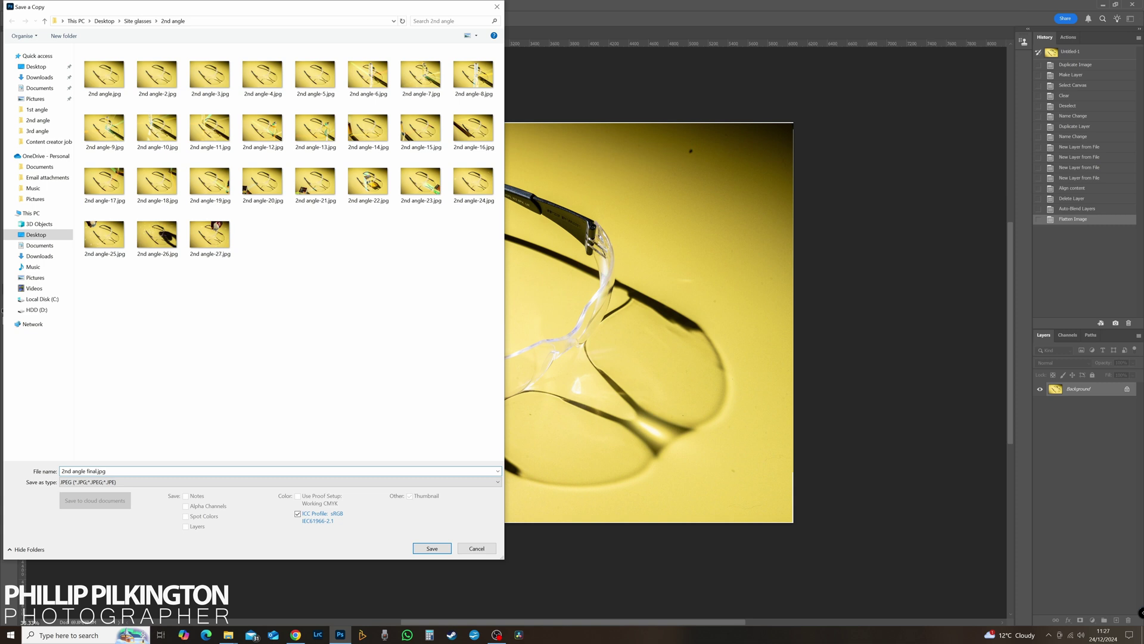
left_click(432, 548)
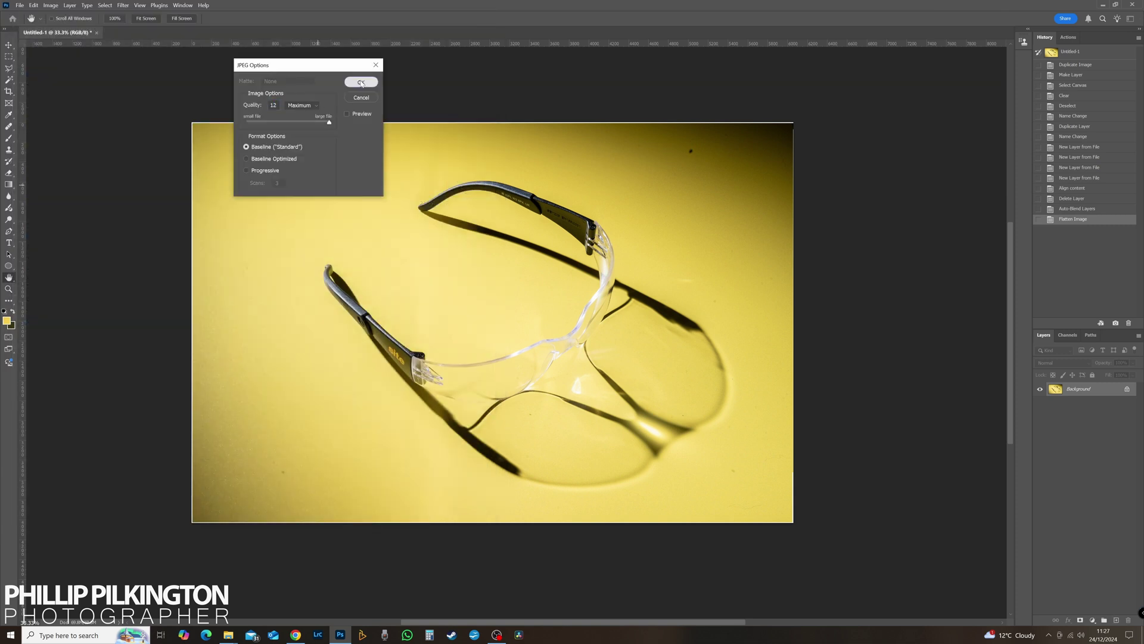
left_click(361, 83)
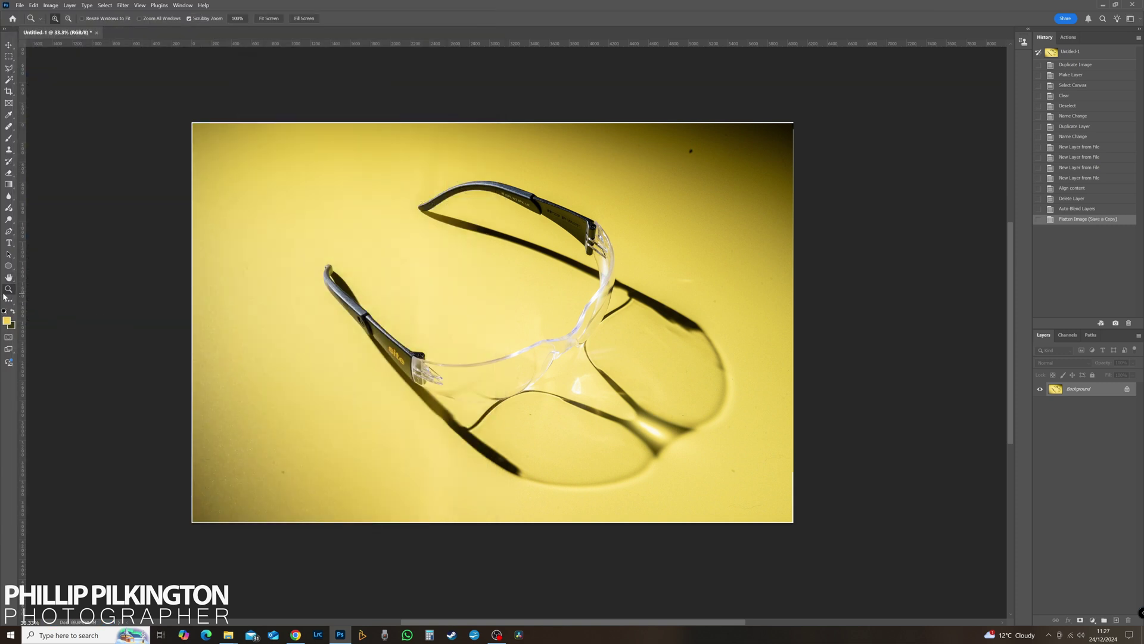
Step: Crop a thin strip off all four edges of the image to remove the white border
left_click(9, 91)
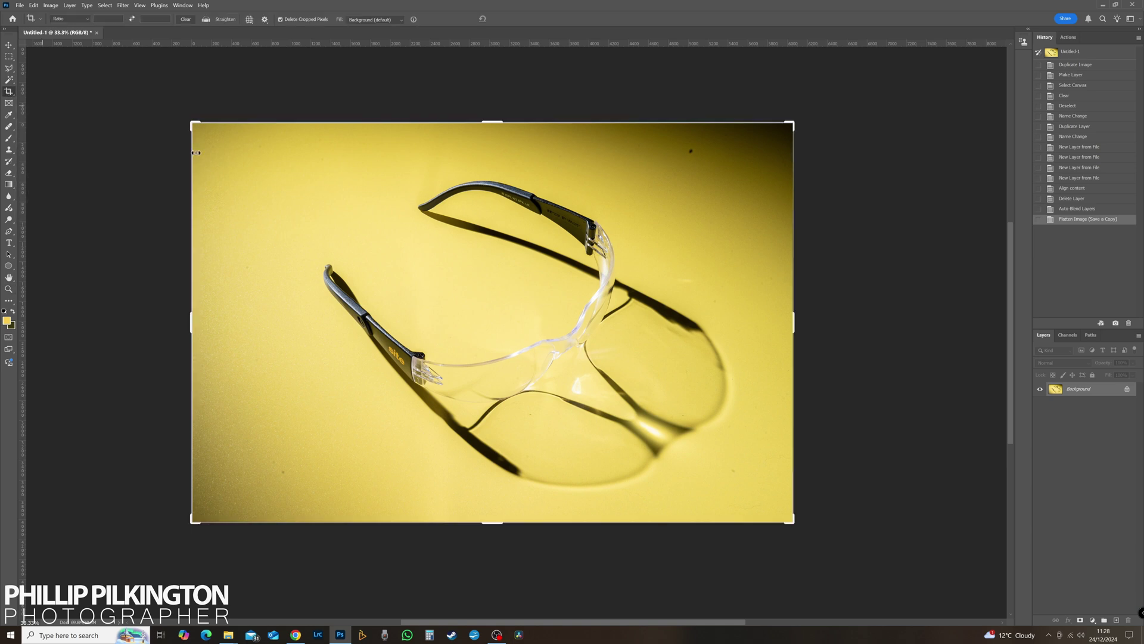
left_click_drag(488, 121, 489, 123)
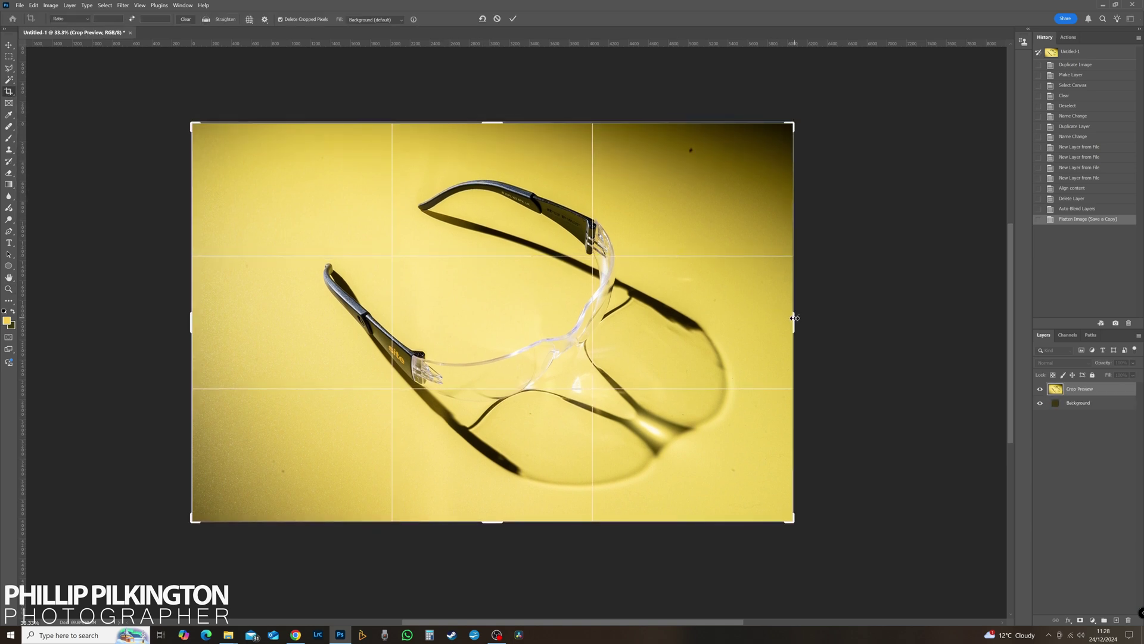
left_click_drag(794, 318, 793, 323)
left_click_drag(199, 322, 193, 322)
left_click_drag(498, 522, 497, 521)
key("Return")
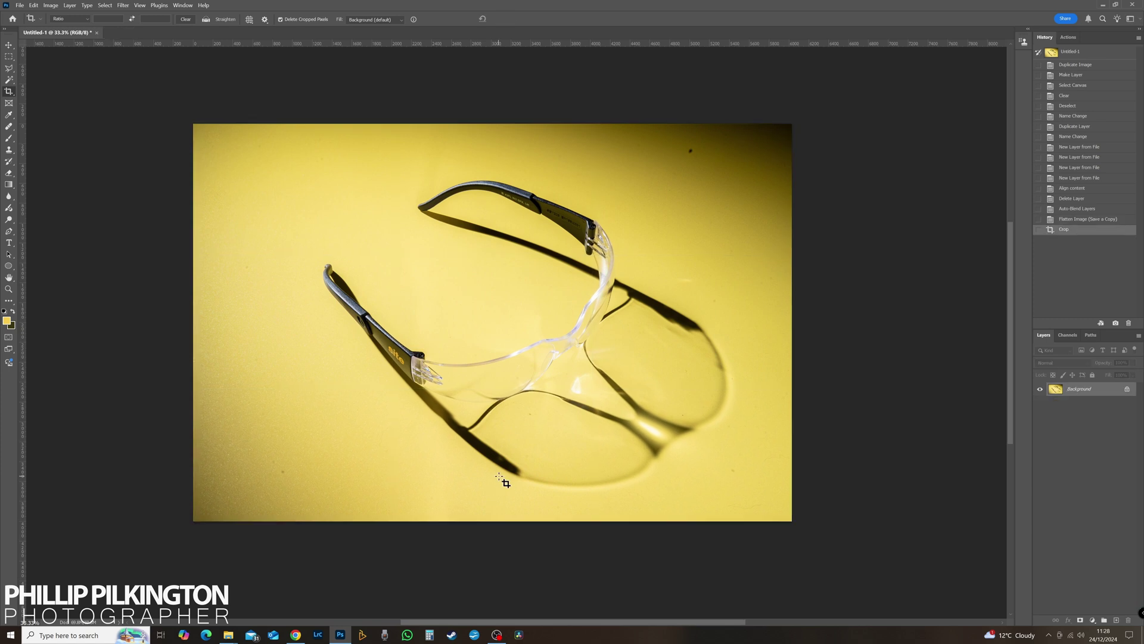
Step: Remove the dark specks and blemishes from the yellow background and the lens shadows with the Spot Healing Brush
right_click(9, 128)
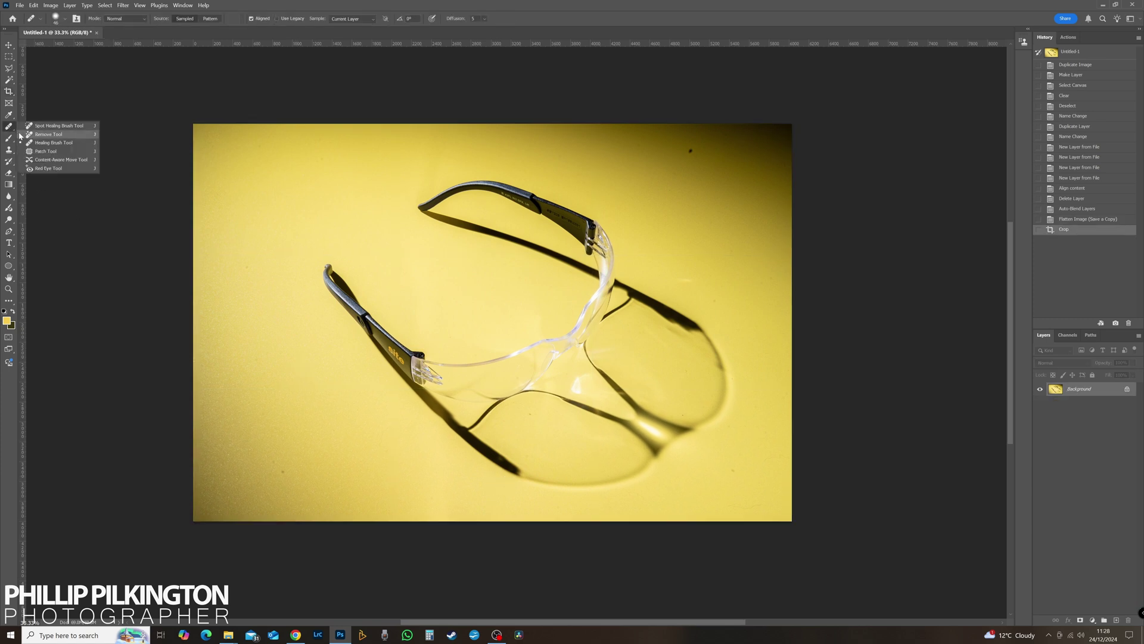
left_click(48, 127)
left_click(695, 149)
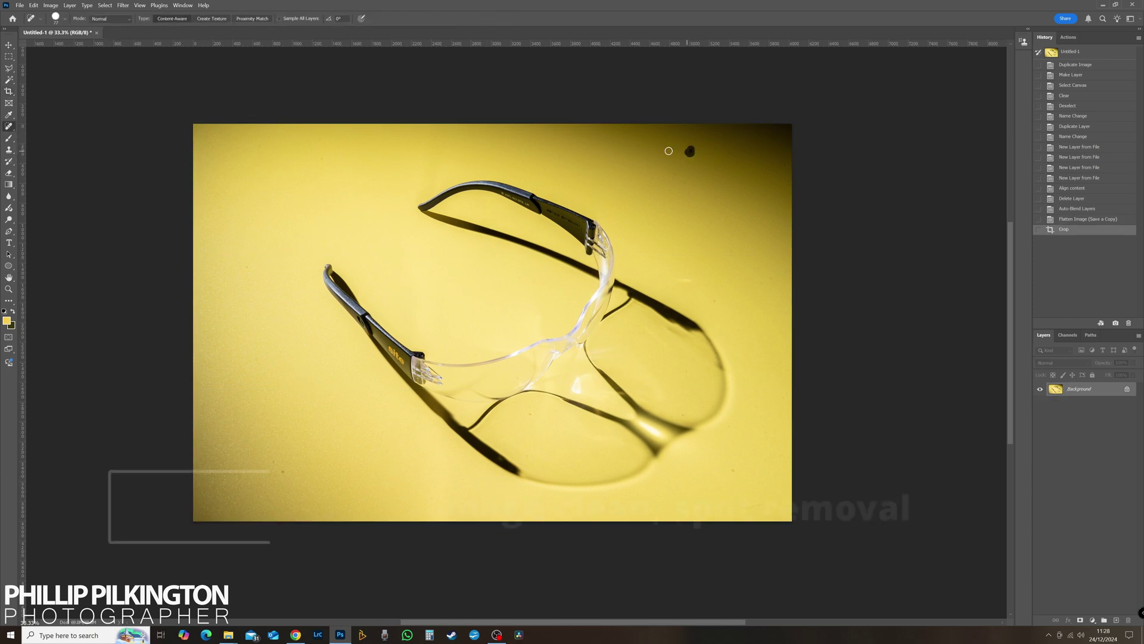
left_click(274, 465)
left_click(268, 421)
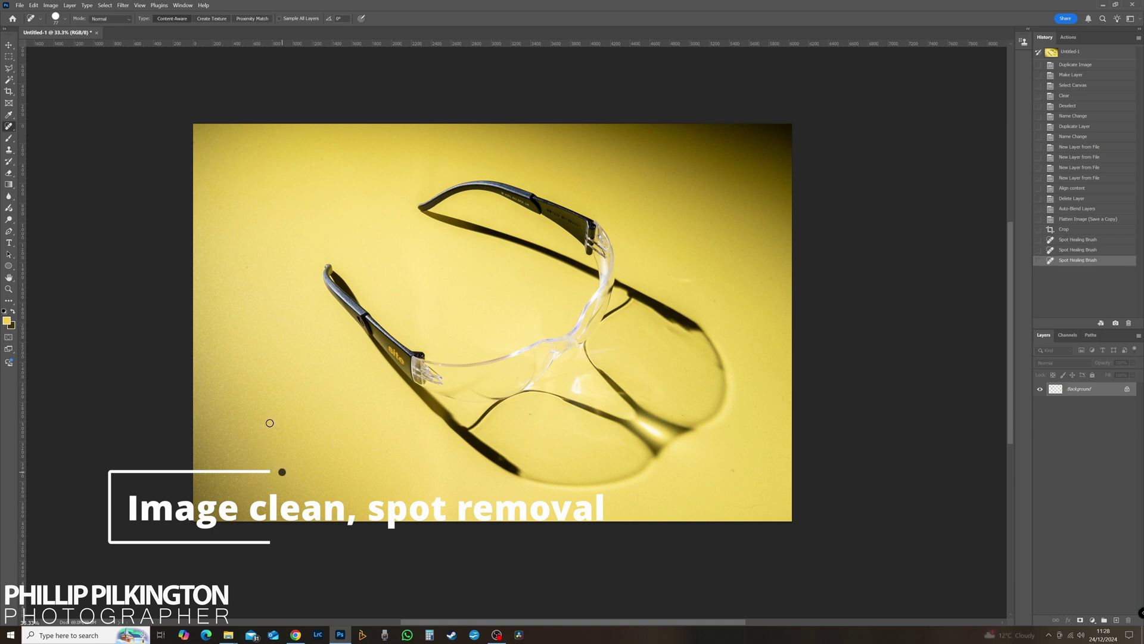
left_click(733, 471)
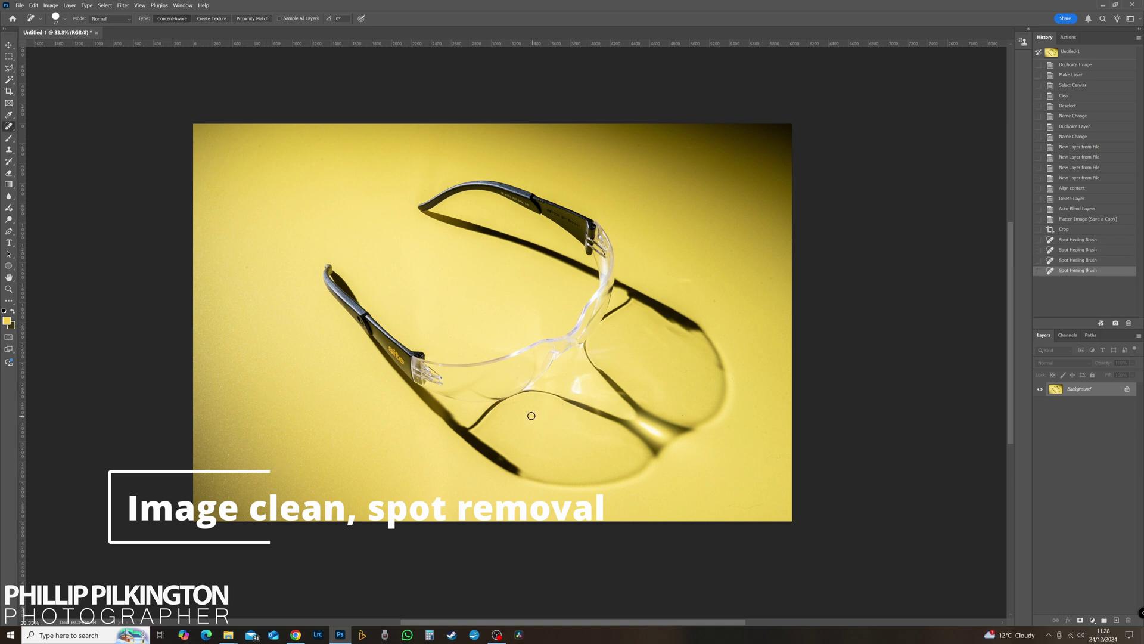
left_click(530, 415)
left_click(668, 318)
left_click(767, 281)
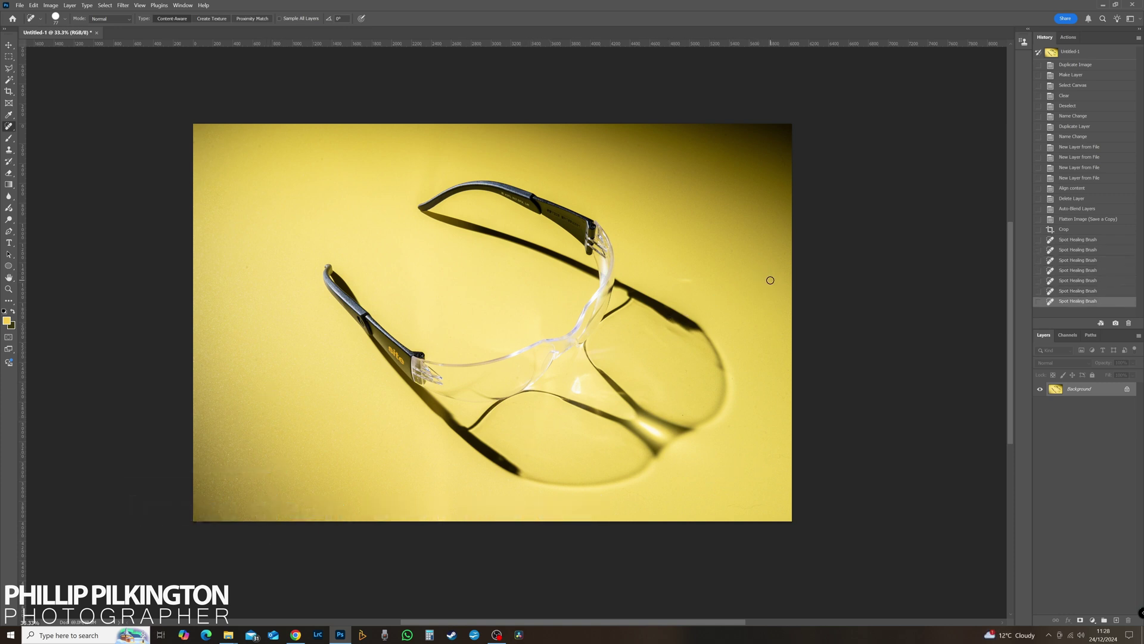
left_click(742, 268)
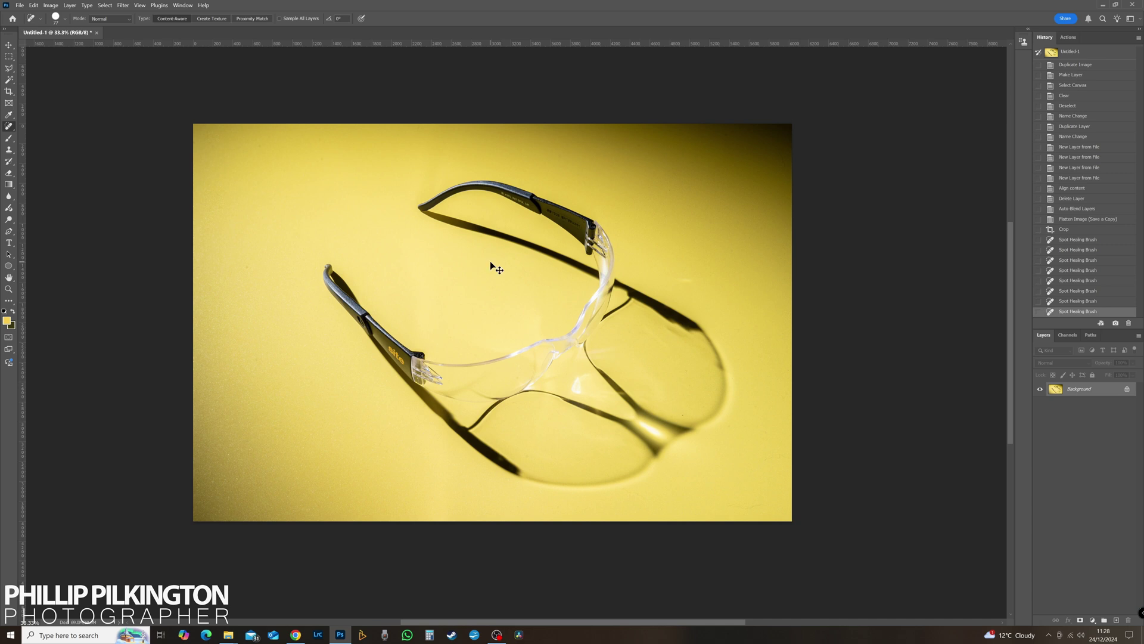
Step: Save the cleaned image as a JPEG on the computer, replacing 2nd angle final.jpg
left_click(19, 6)
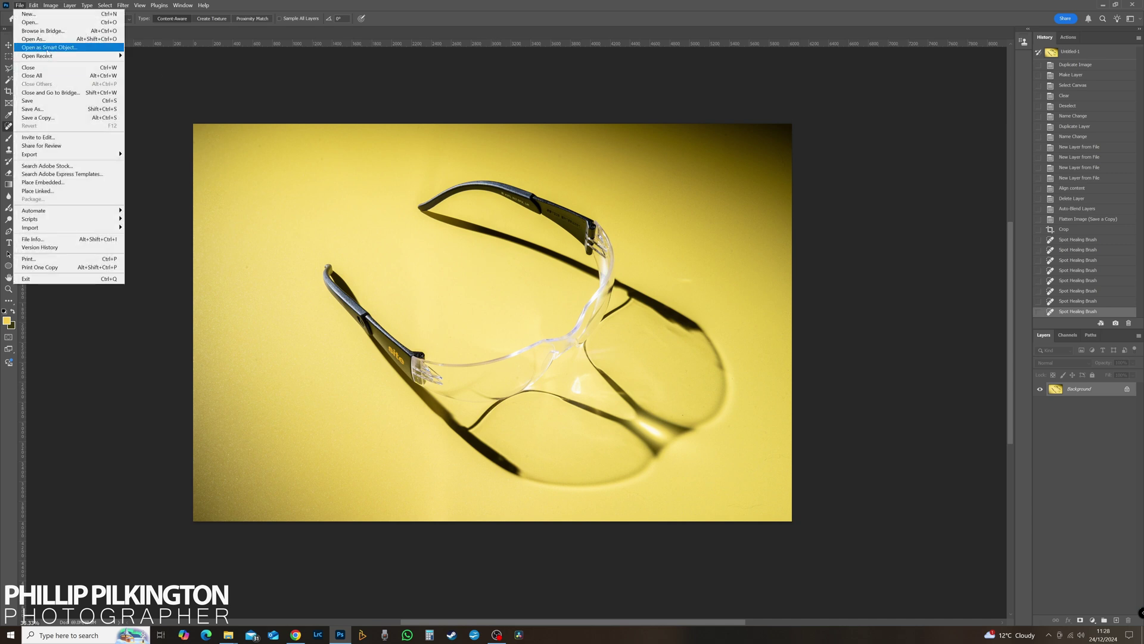
left_click(33, 109)
left_click(276, 463)
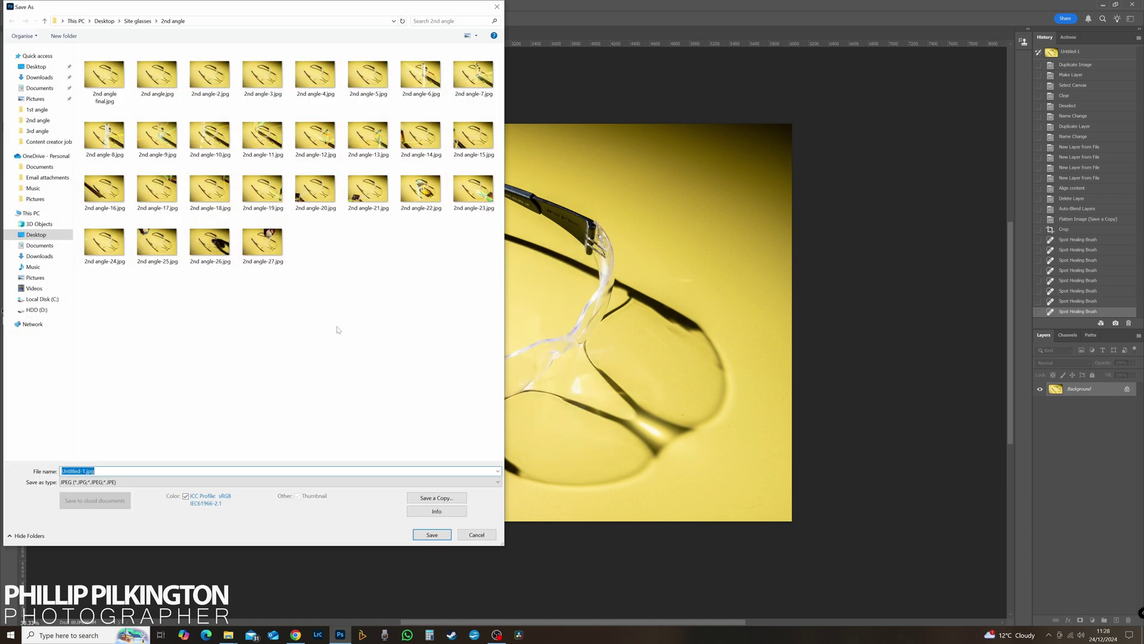
left_click(104, 74)
left_click(433, 534)
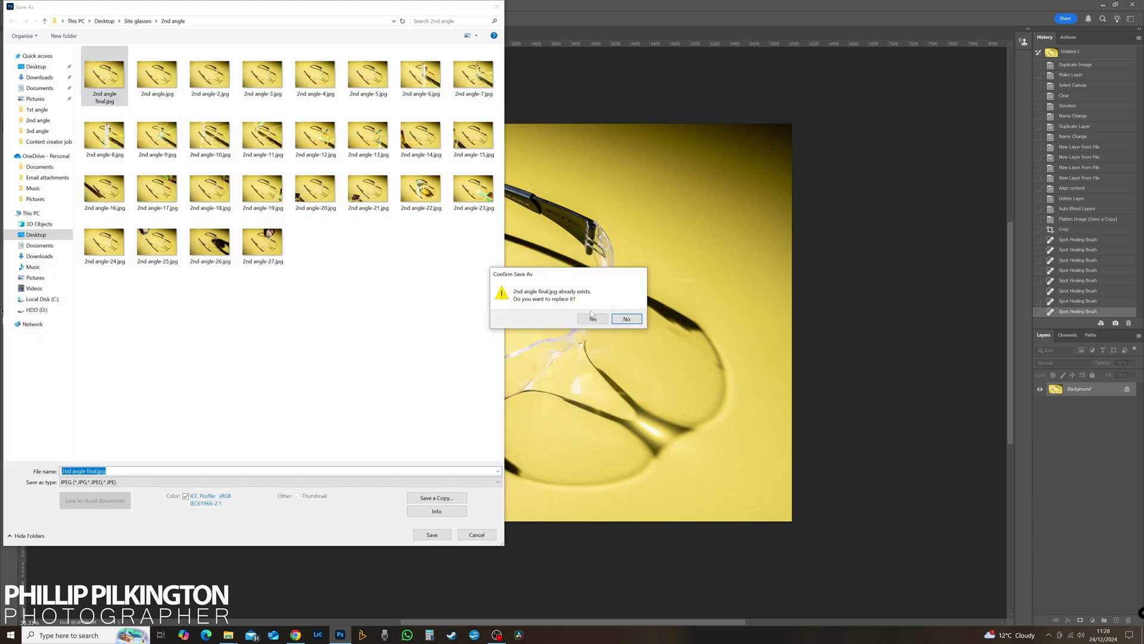
left_click(594, 318)
left_click(373, 84)
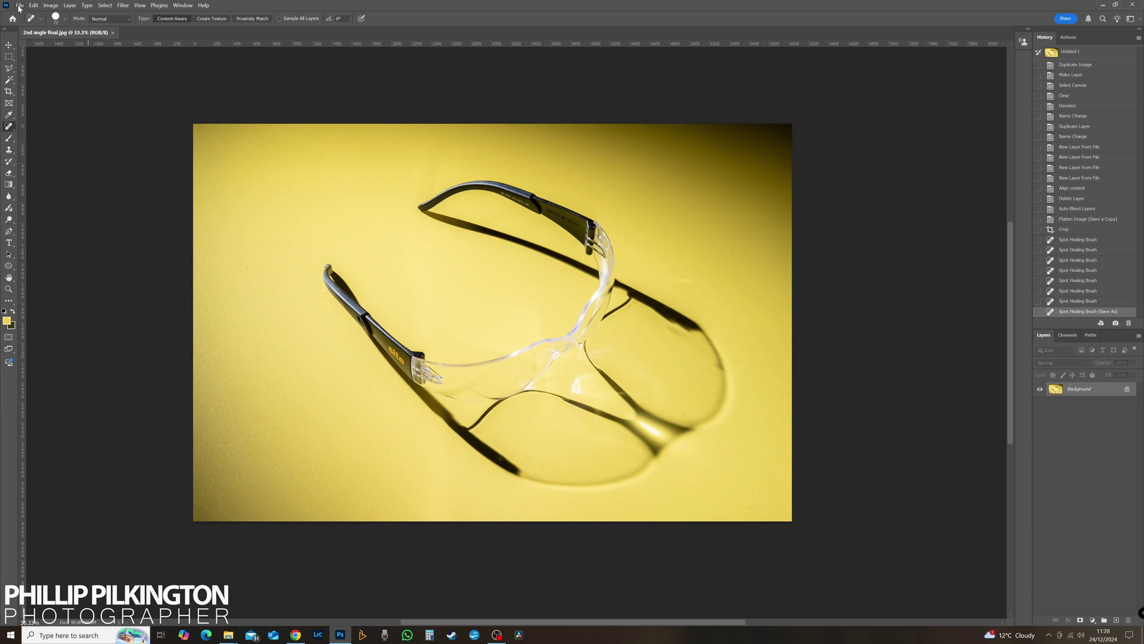
Step: Switch to the 2nd angle folder in File Explorer and open 2nd angle-24.jpg through 2nd angle-27.jpg in Photoshop
left_click(1105, 5)
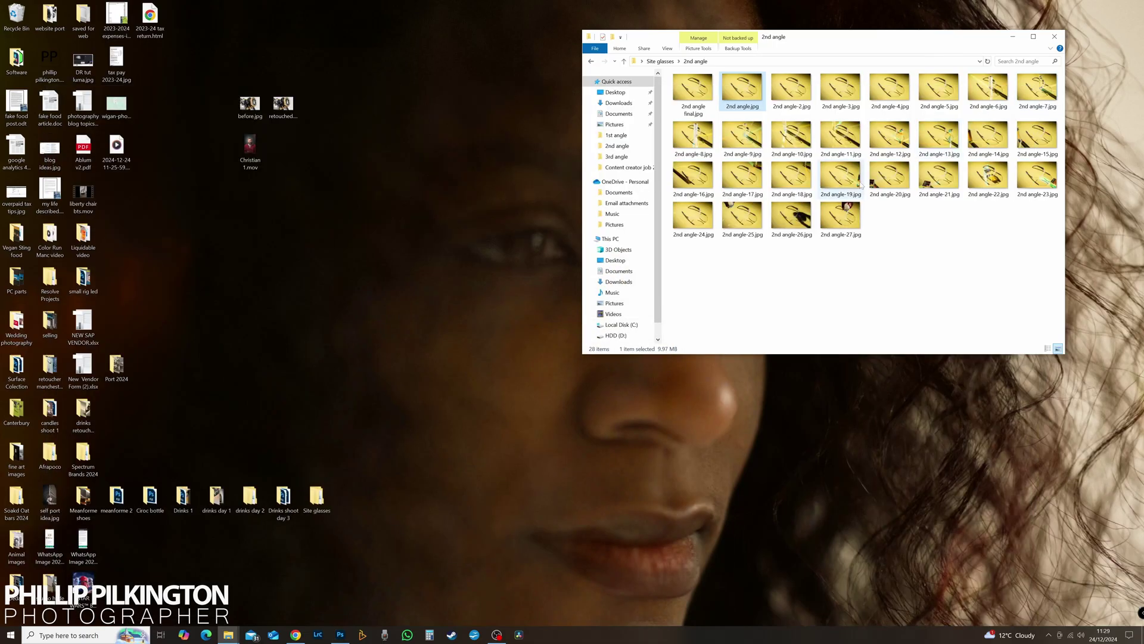
left_click_drag(879, 214, 183, 27)
right_click(695, 223)
key("Escape")
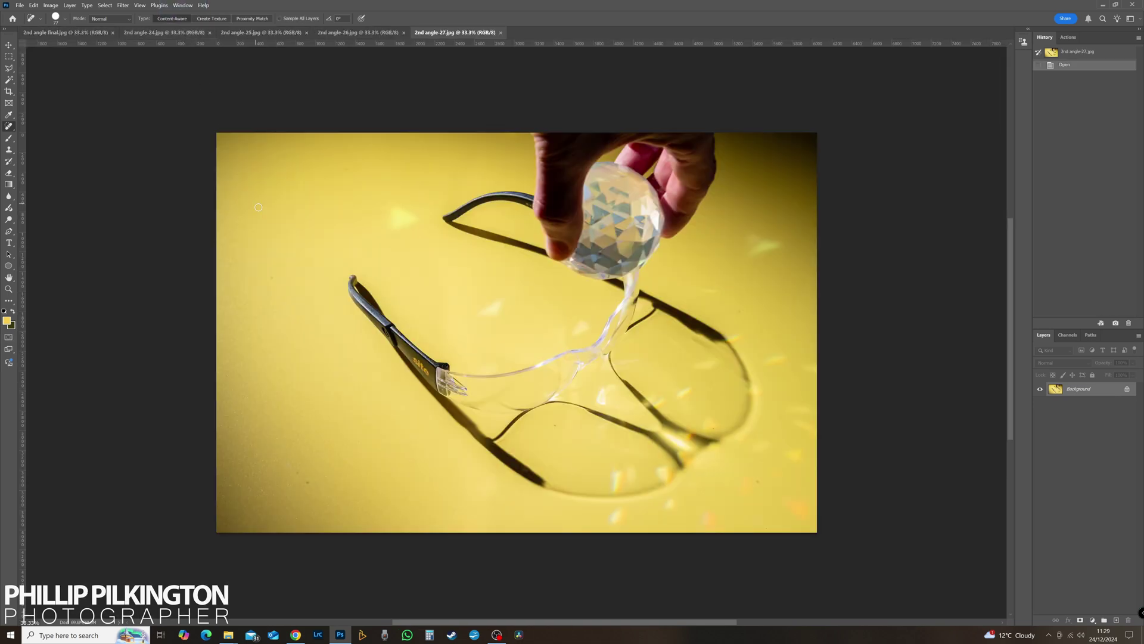
Step: In 2nd angle-27.jpg, outline the prism light reflections and lens area with the Polygonal Lasso, keeping the hand and crystal outside
left_click(8, 68)
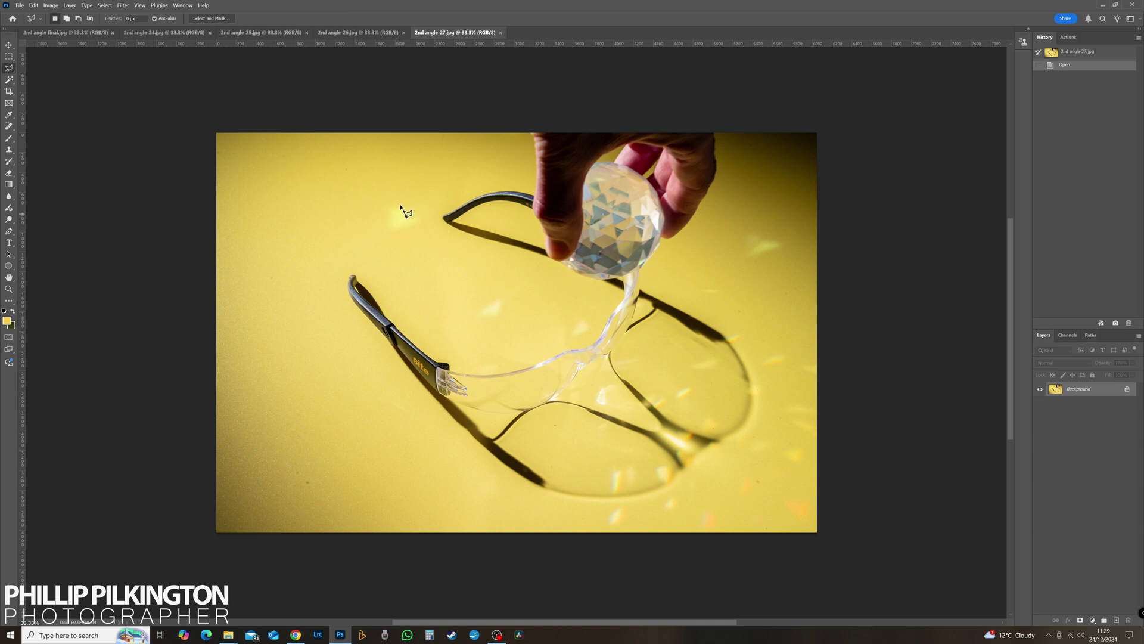
left_click(462, 273)
left_click(587, 301)
left_click(691, 276)
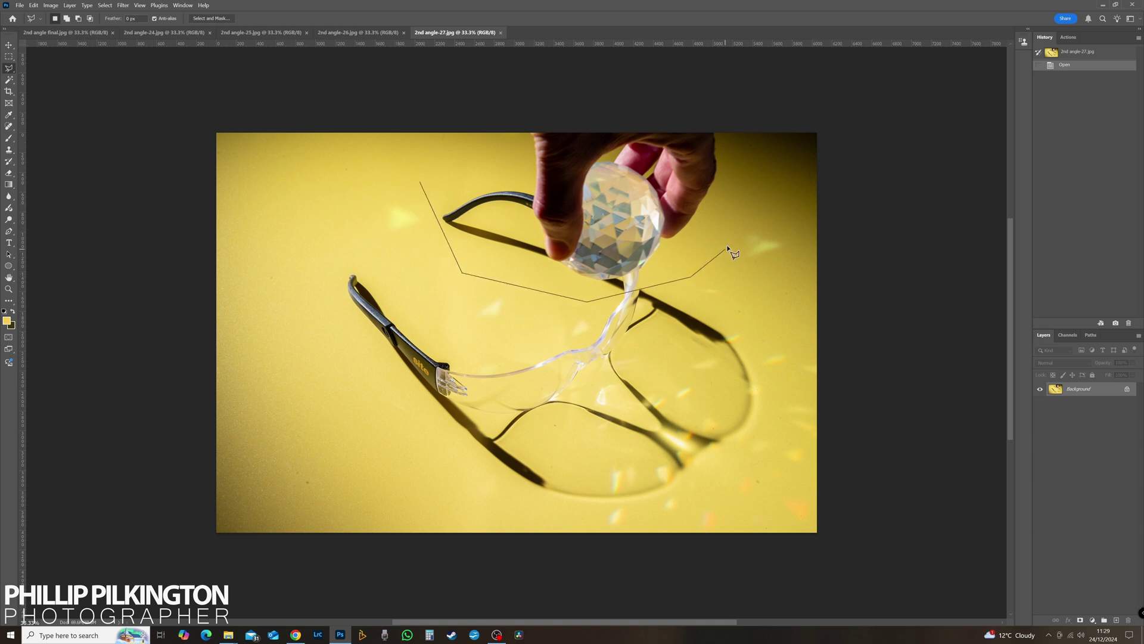
left_click(736, 229)
left_click(771, 224)
left_click(826, 282)
left_click(861, 503)
left_click(833, 558)
left_click(569, 567)
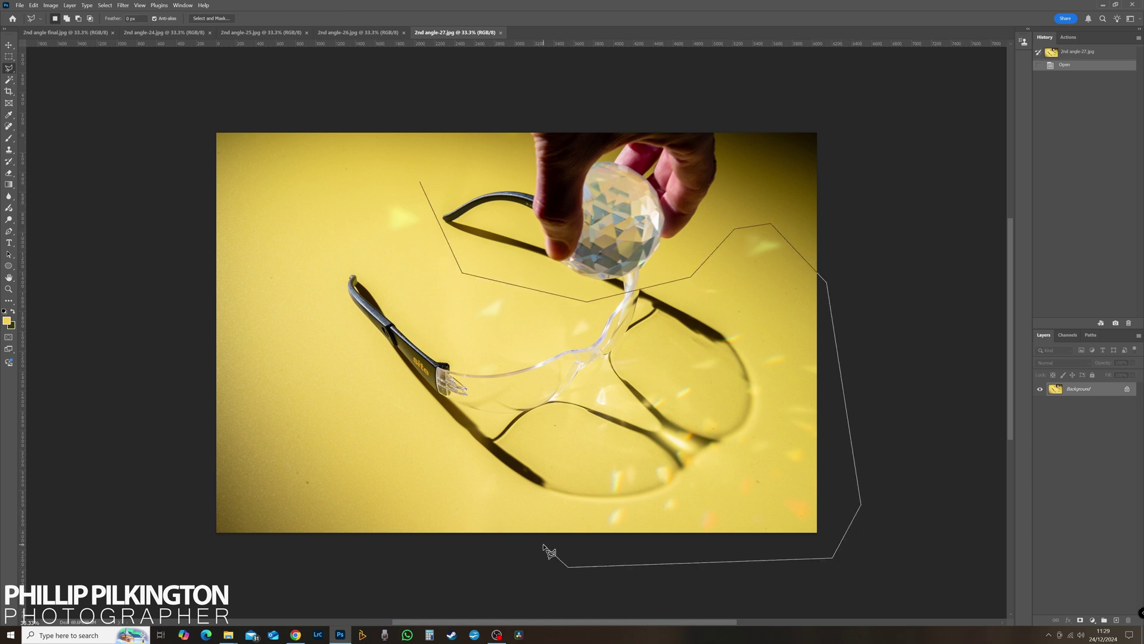
left_click(465, 470)
left_click(325, 281)
left_click(325, 246)
double_click(378, 183)
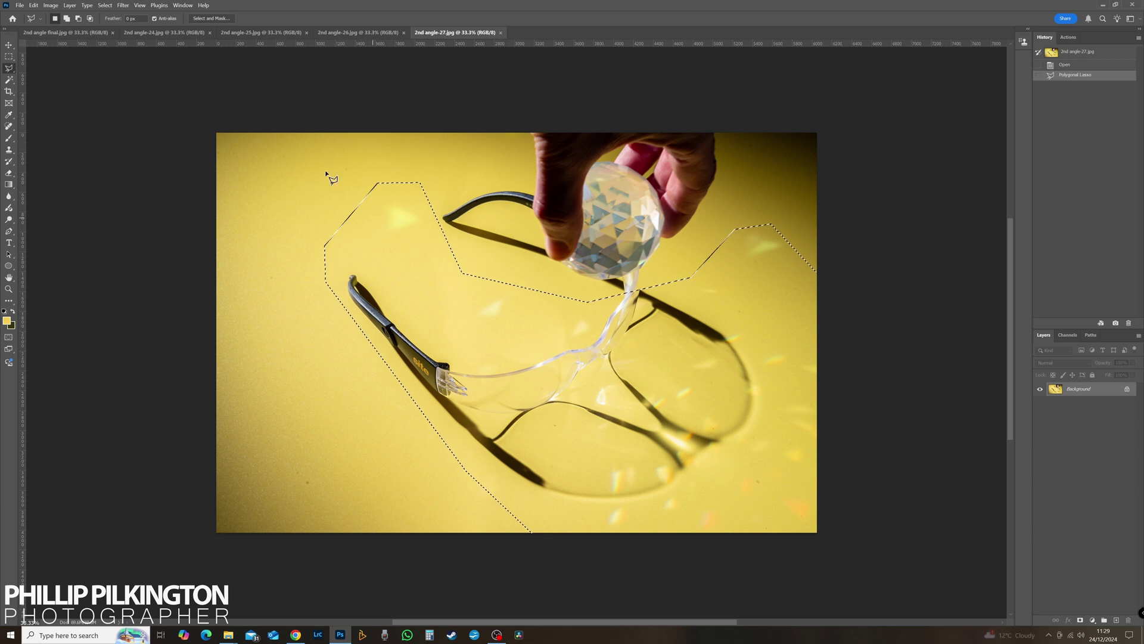
Step: Subtract the glasses arm bearing the site logo from the selection with the Polygonal Lasso
left_click(292, 251, "alt")
left_click(347, 260)
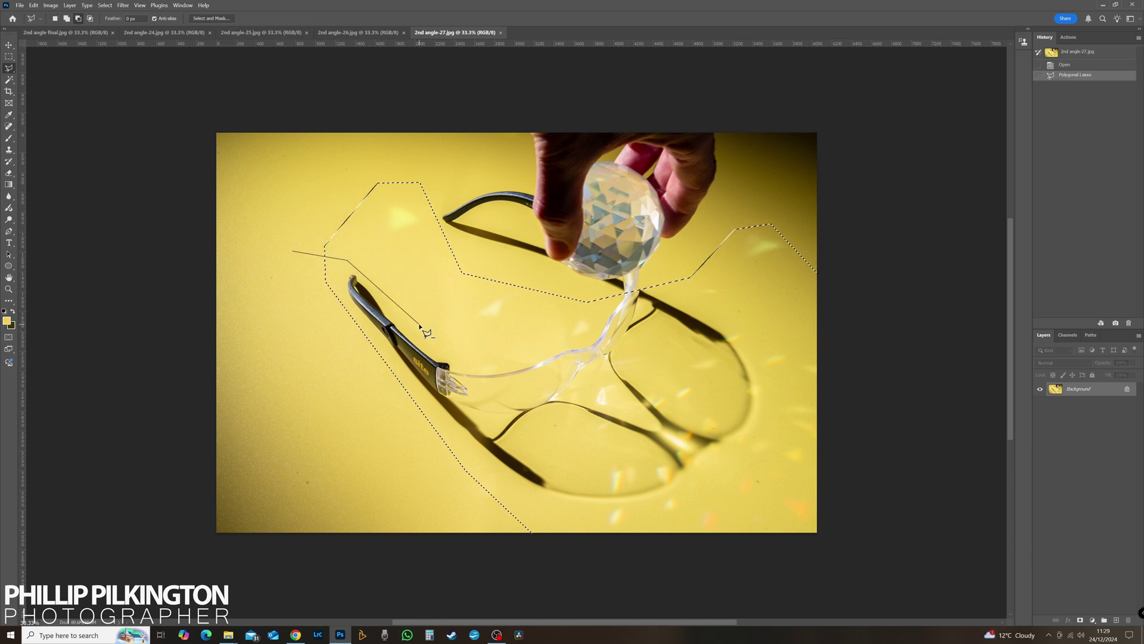
left_click(457, 348)
left_click(444, 461)
left_click(356, 429)
double_click(322, 372)
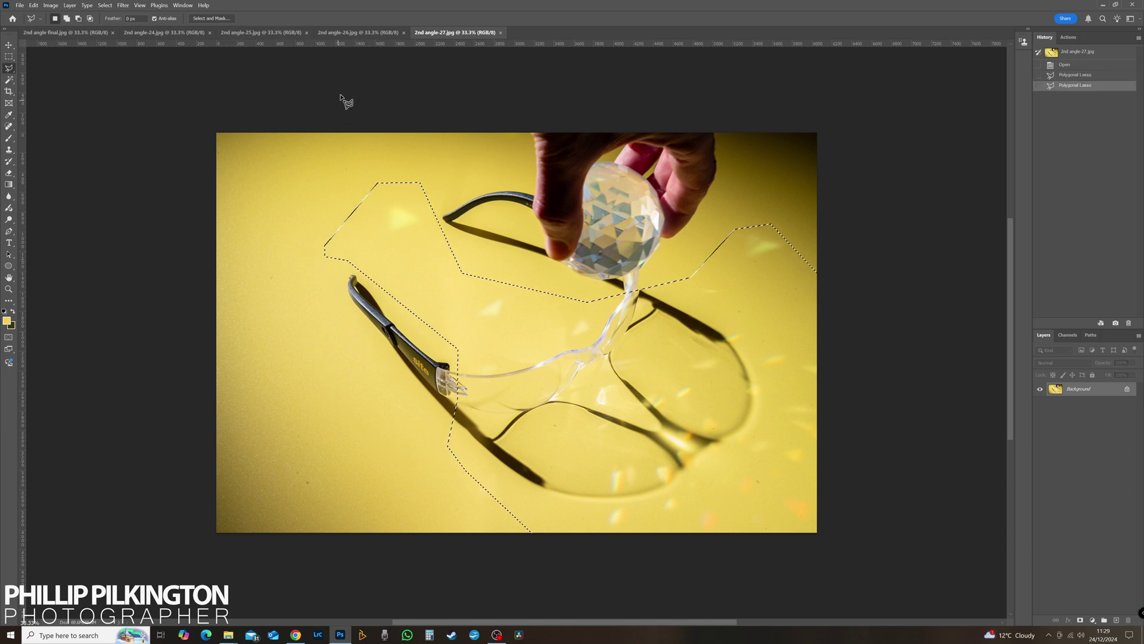
Step: Feather the selection edge by 33 px in Select and Mask and apply it
left_click(212, 18)
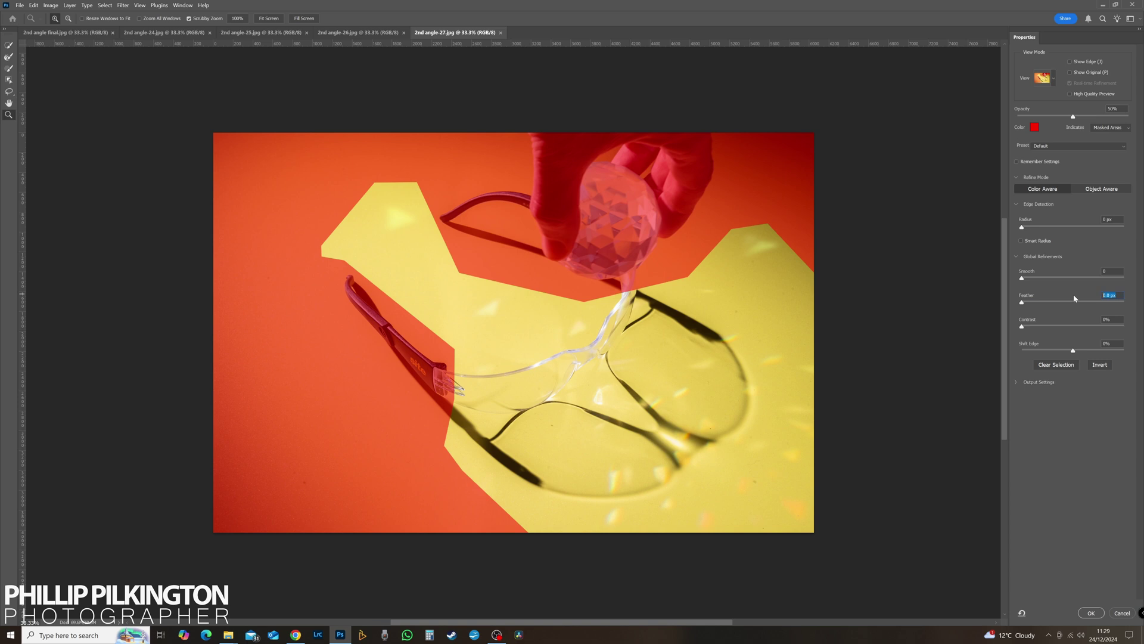
type("22")
type("33")
left_click(1091, 613)
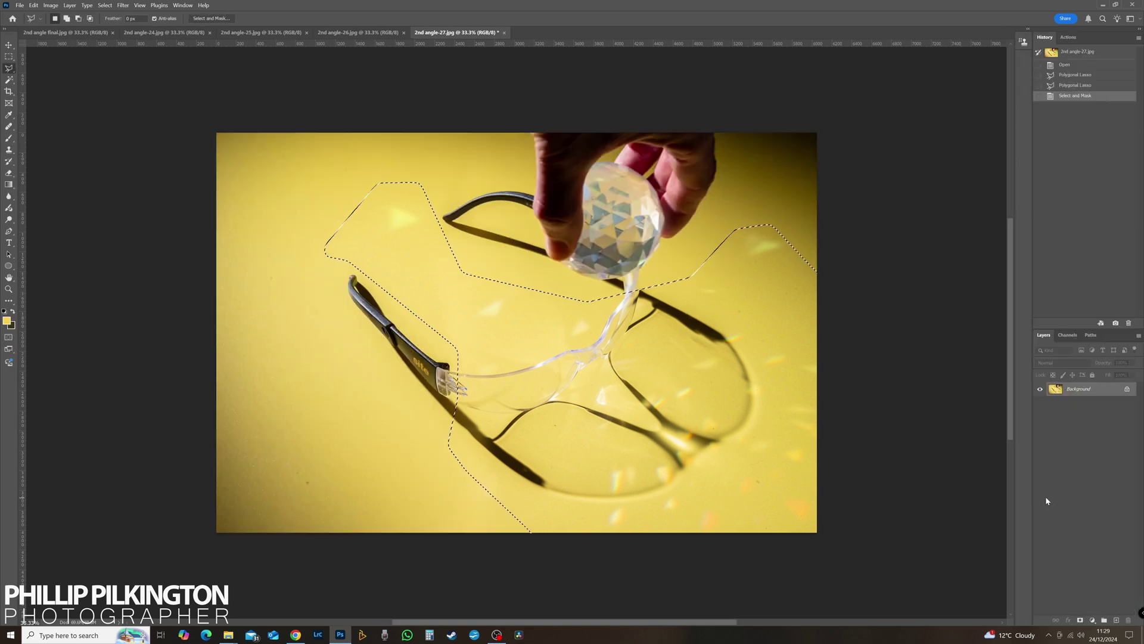
Step: Paste the selected reflections from 2nd angle-27.jpg in place into 2nd angle final.jpg, and close the source without saving
left_click(95, 33)
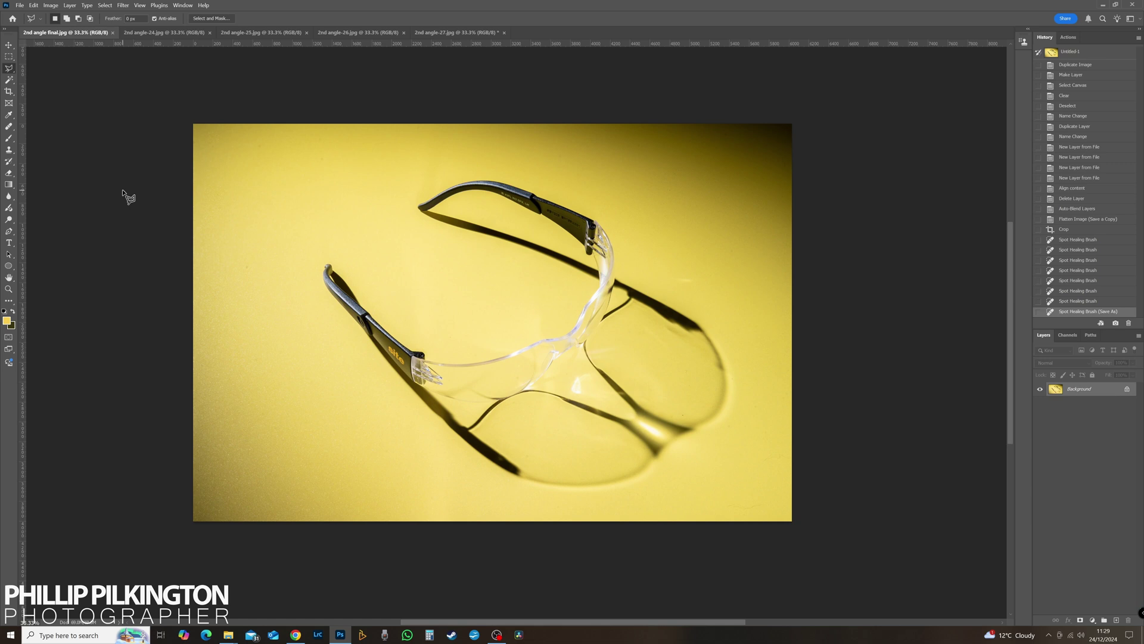
key("ctrl+shift+v")
left_click(479, 32)
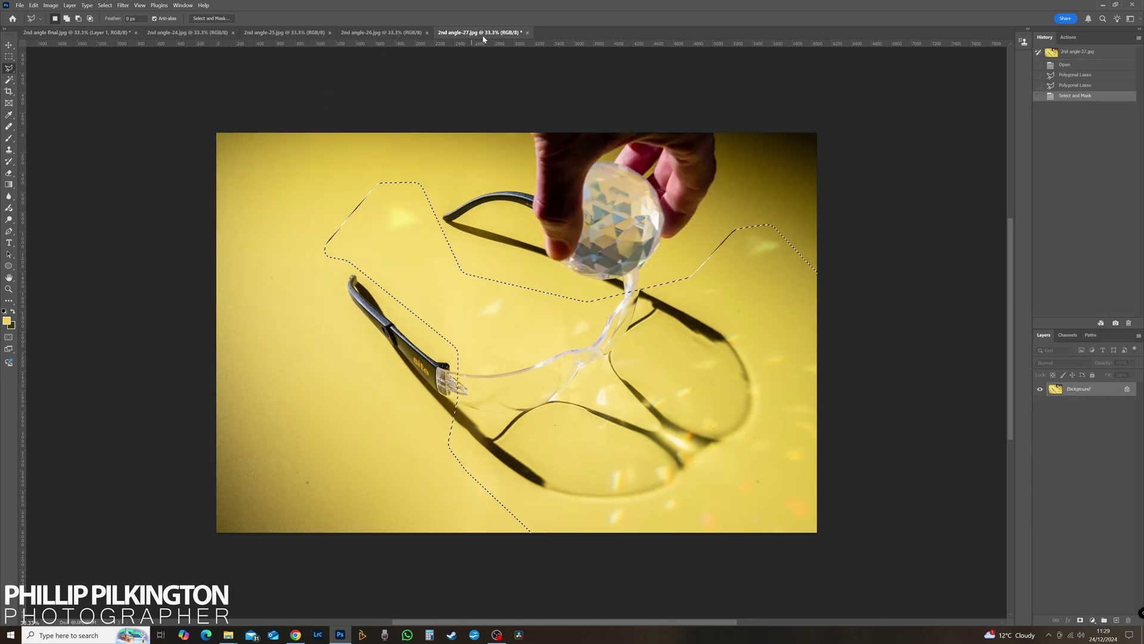
left_click(527, 32)
left_click(596, 237)
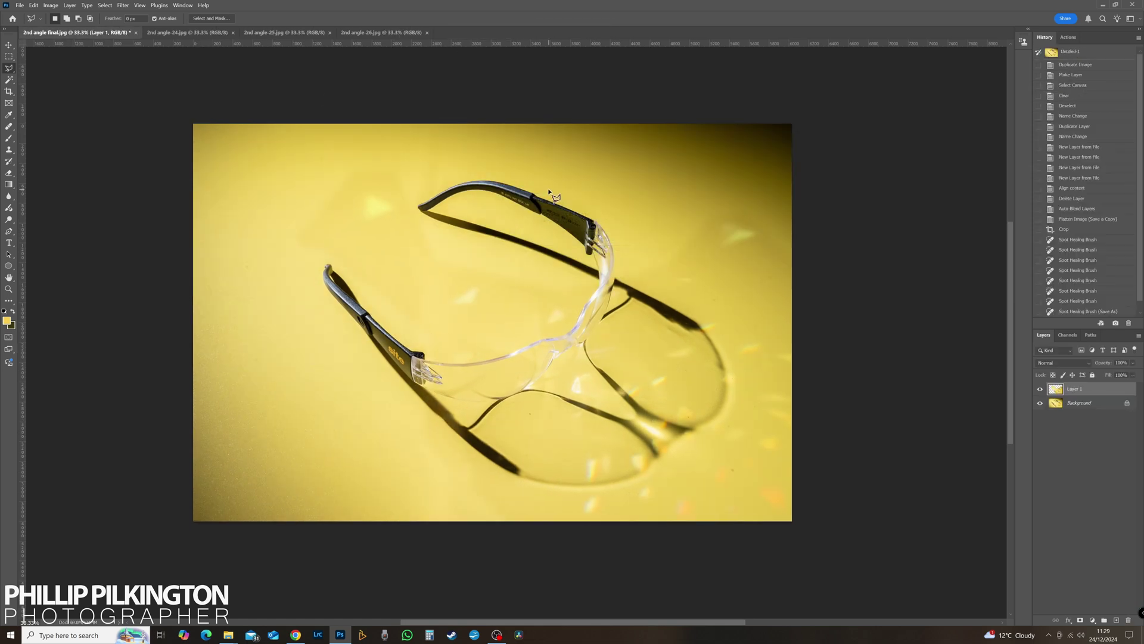
Step: In 2nd angle-26.jpg, outline the upper area of reflections above the hand's shadow with the Polygonal Lasso, and feather the selection
left_click(381, 32)
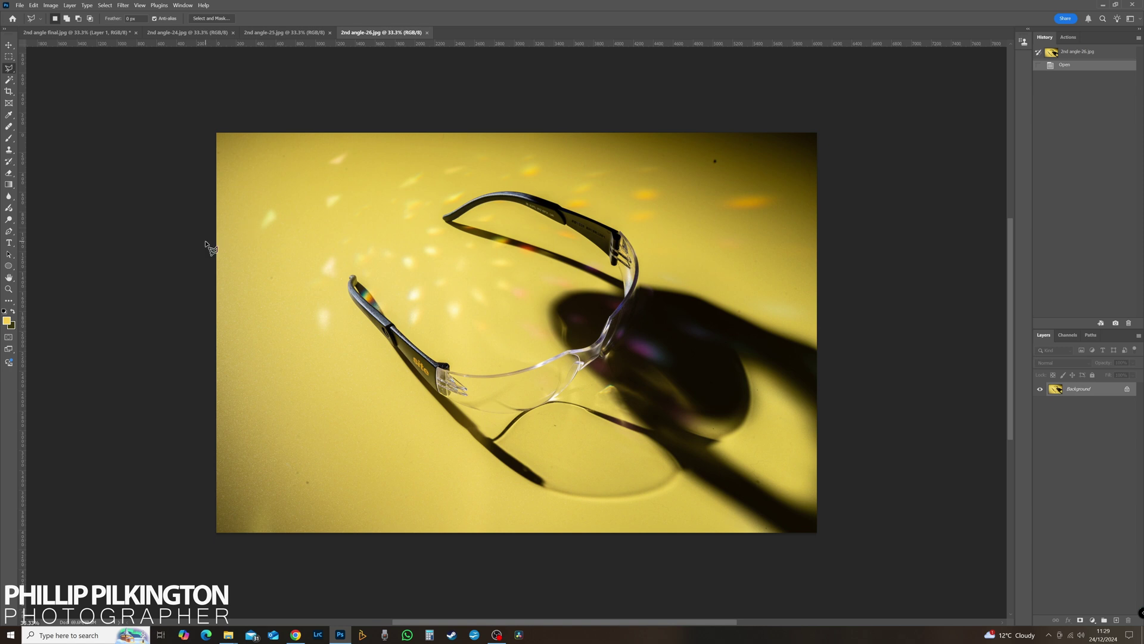
left_click(206, 242)
left_click(290, 334)
left_click(392, 342)
left_click(481, 326)
left_click(542, 281)
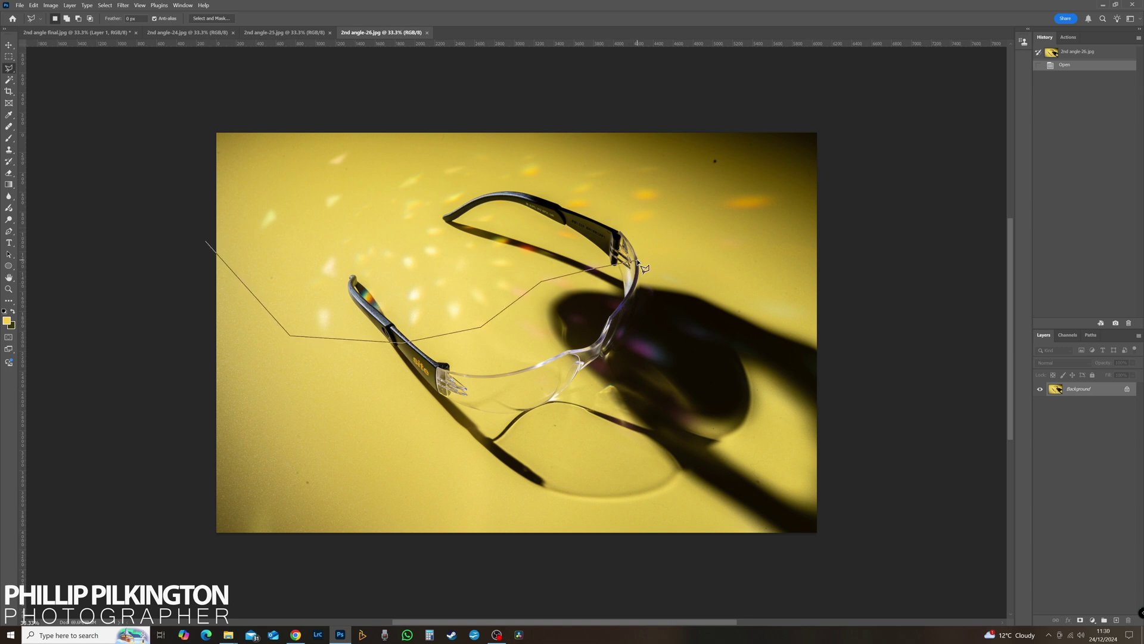
left_click(635, 260)
left_click(793, 262)
left_click(842, 237)
left_click(840, 138)
left_click(826, 123)
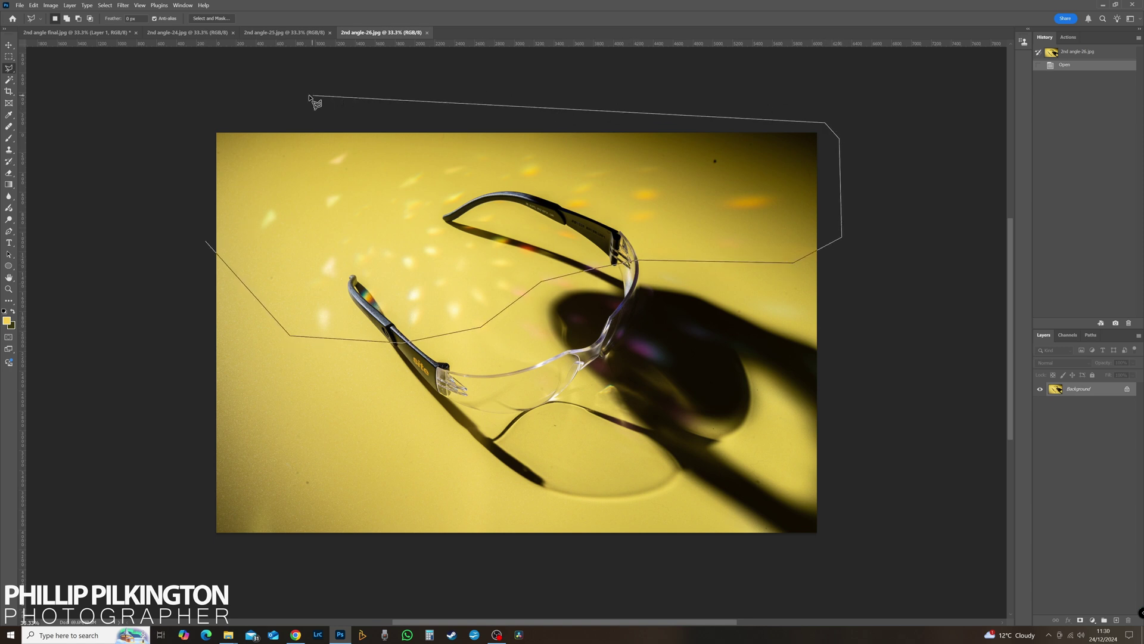
left_click(204, 117)
left_click(206, 242)
left_click(212, 18)
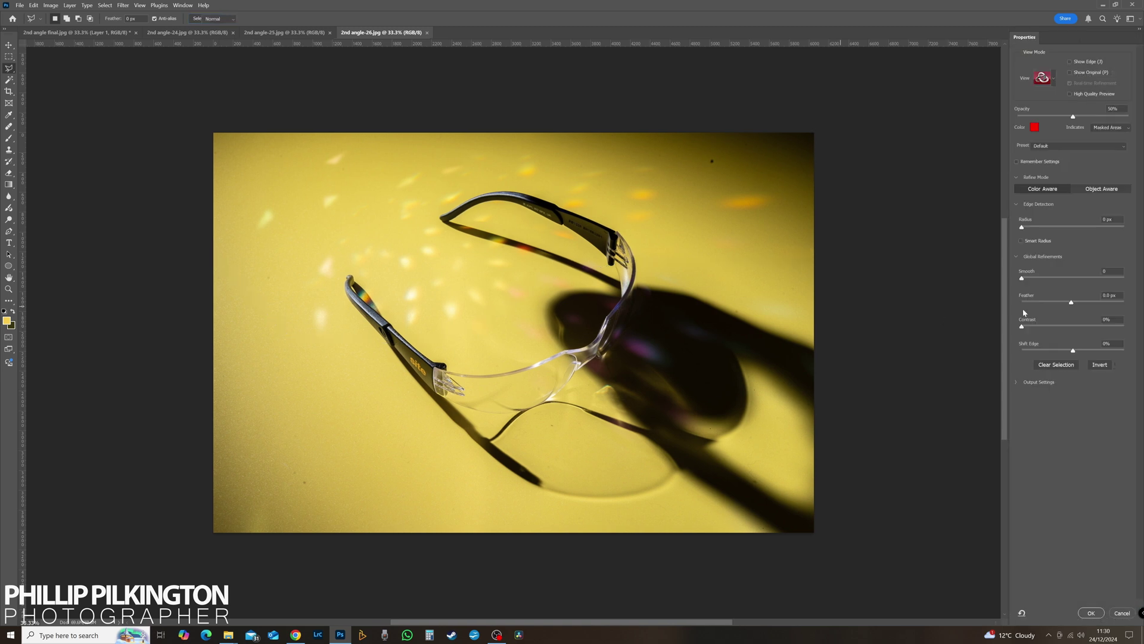
left_click(1091, 613)
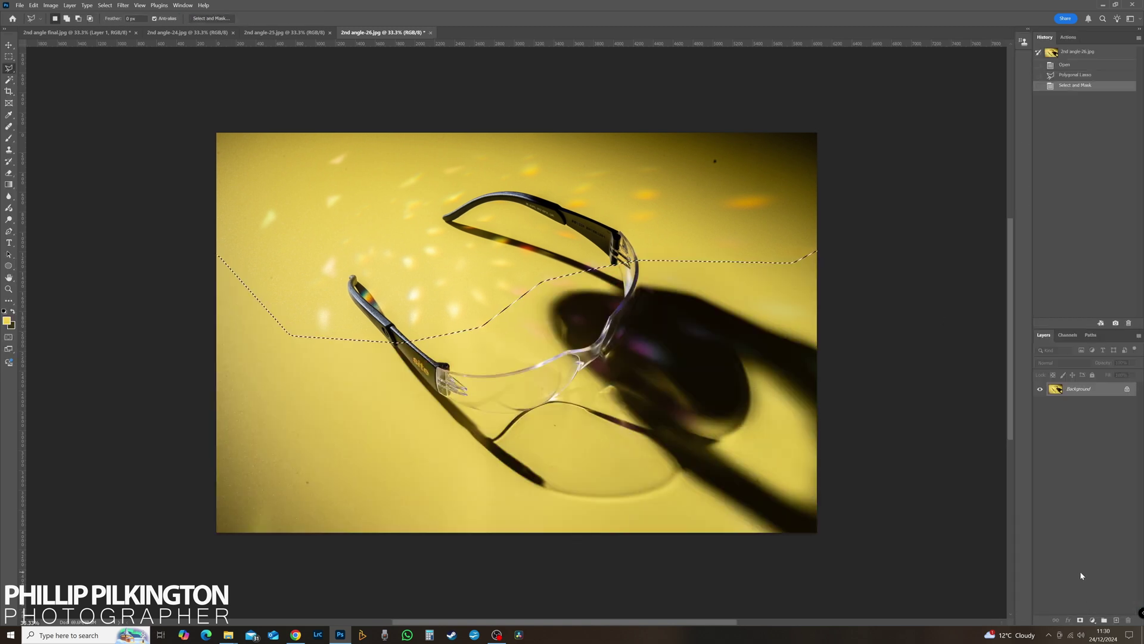
Step: Paste the 2nd angle-26.jpg selection in place into 2nd angle final.jpg, and close that source without saving
left_click(77, 32)
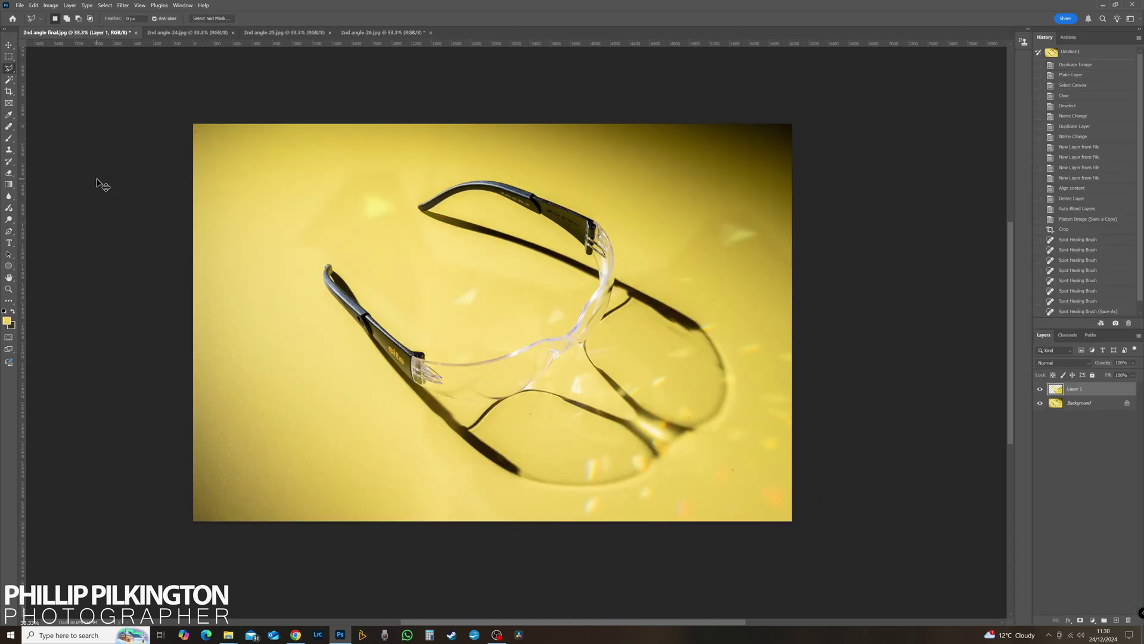
key("ctrl+shift+v")
left_click(352, 33)
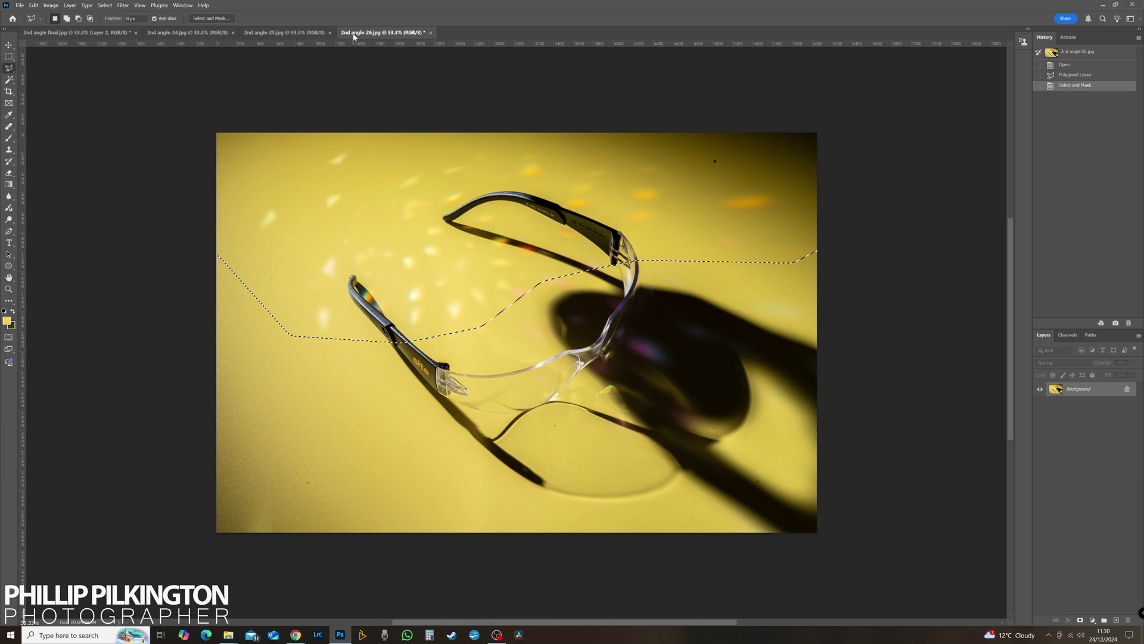
left_click(430, 32)
key("n")
Step: In 2nd angle-25.jpg, outline the left and lower reflections with the Polygonal Lasso, keeping the hand and crystal outside, and feather the selection
left_click(301, 33)
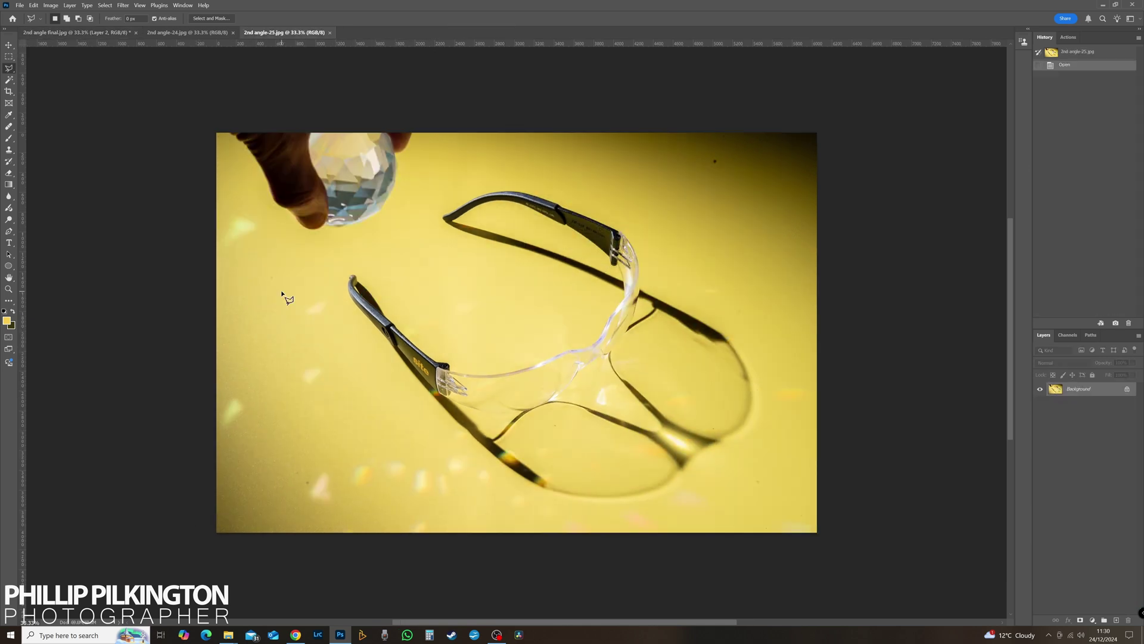
left_click(320, 276)
left_click(795, 377)
left_click(852, 423)
left_click(849, 549)
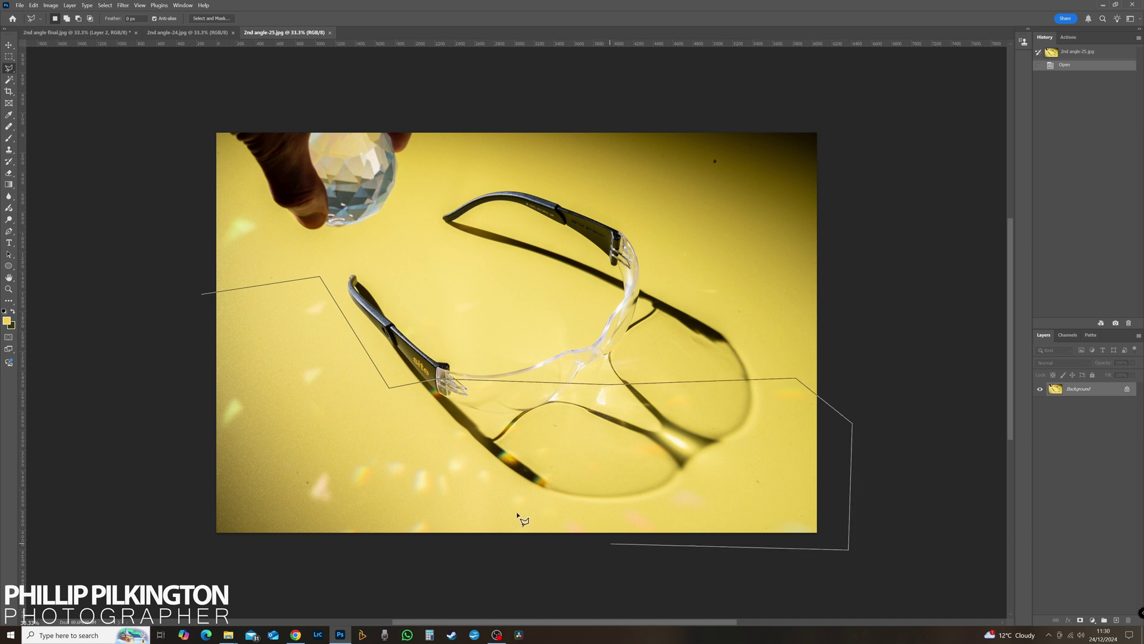
left_click(200, 517)
key("BackSpace")
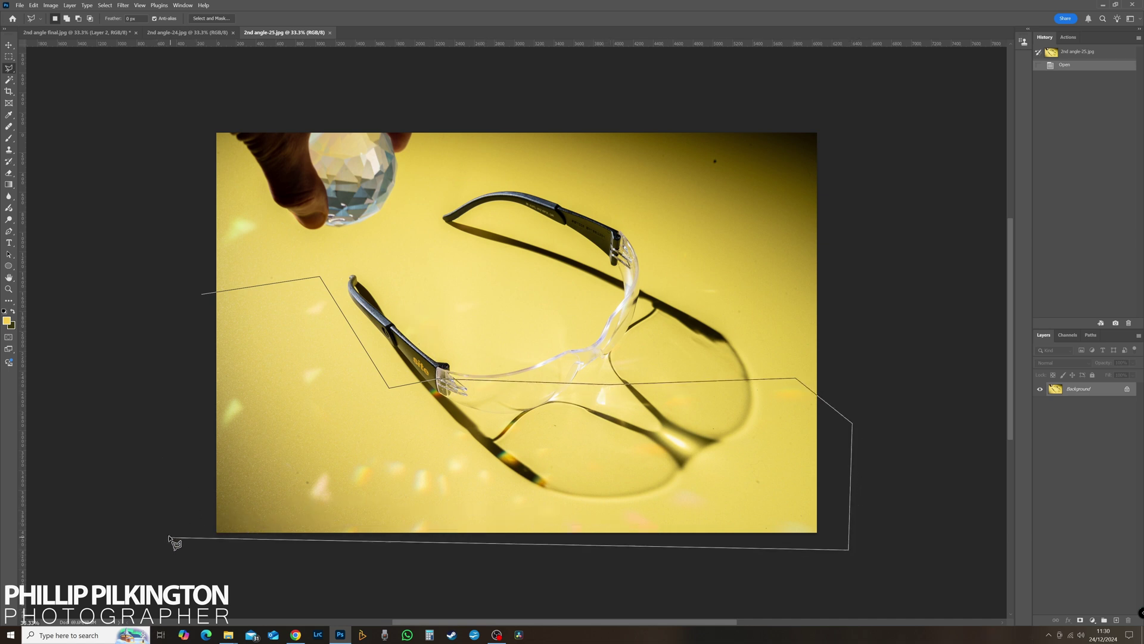
left_click(169, 535)
left_click(186, 209)
left_click(236, 195)
left_click(274, 228)
double_click(284, 287)
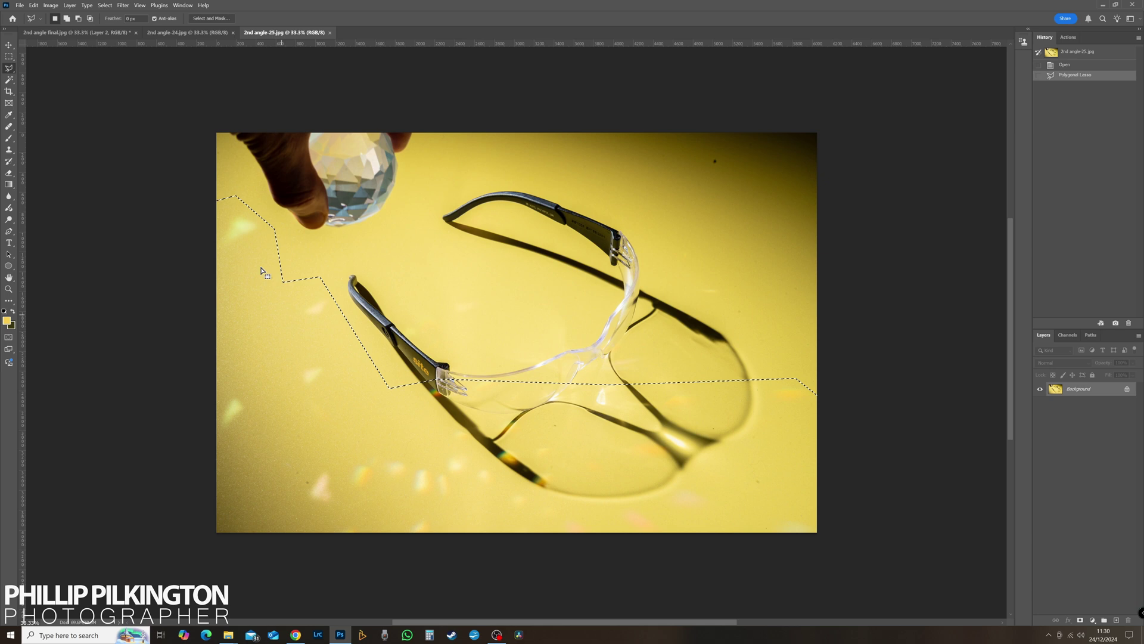
left_click(211, 18)
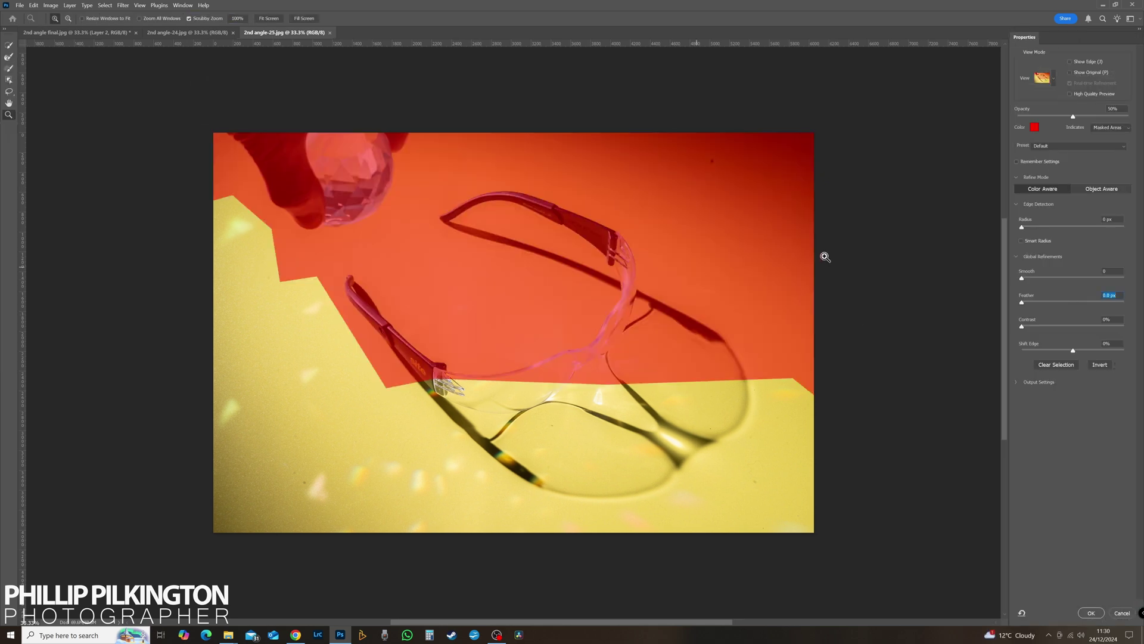
left_click(1091, 613)
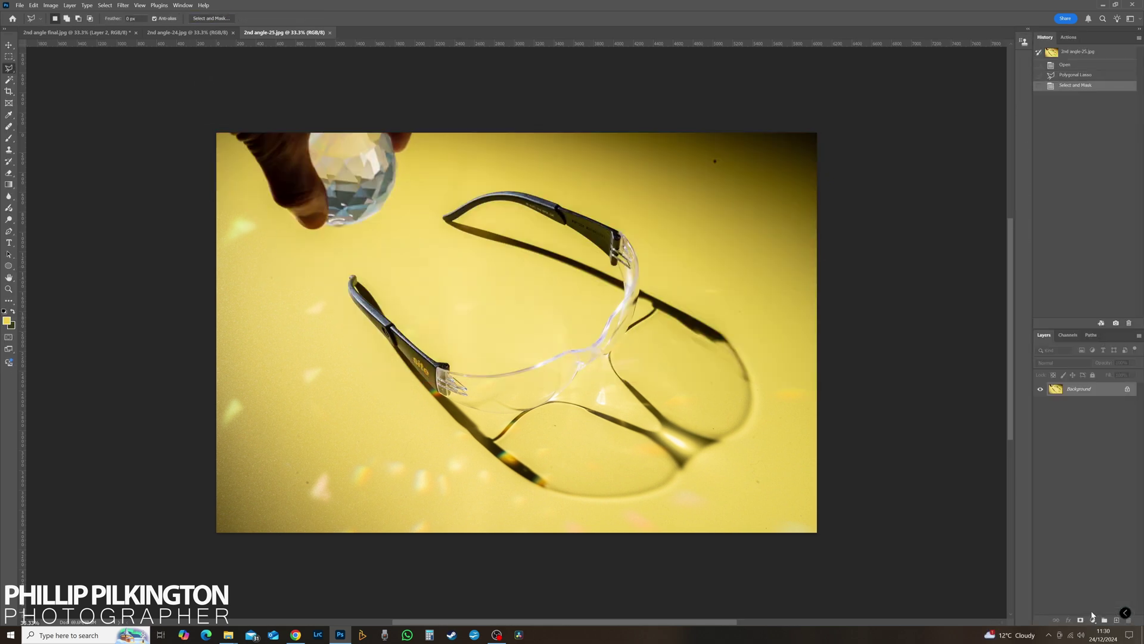
Step: Paste the 2nd angle-25.jpg selection in place into 2nd angle final.jpg, and discard changes when closing the source
left_click(118, 32)
key("ctrl+shift+v")
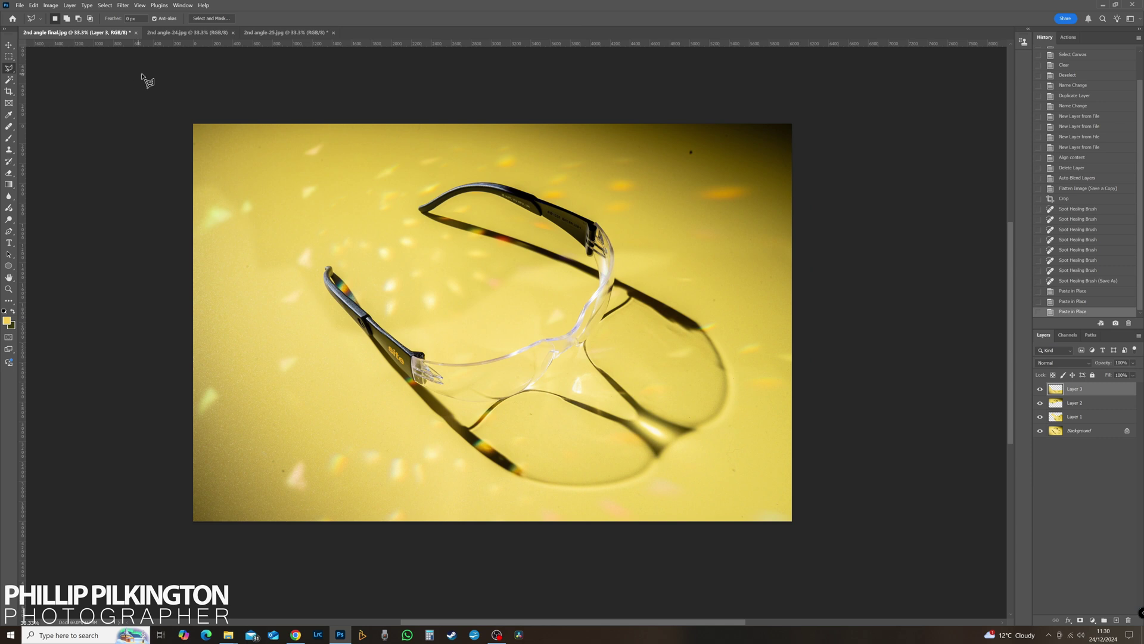
left_click(286, 32)
left_click(334, 32)
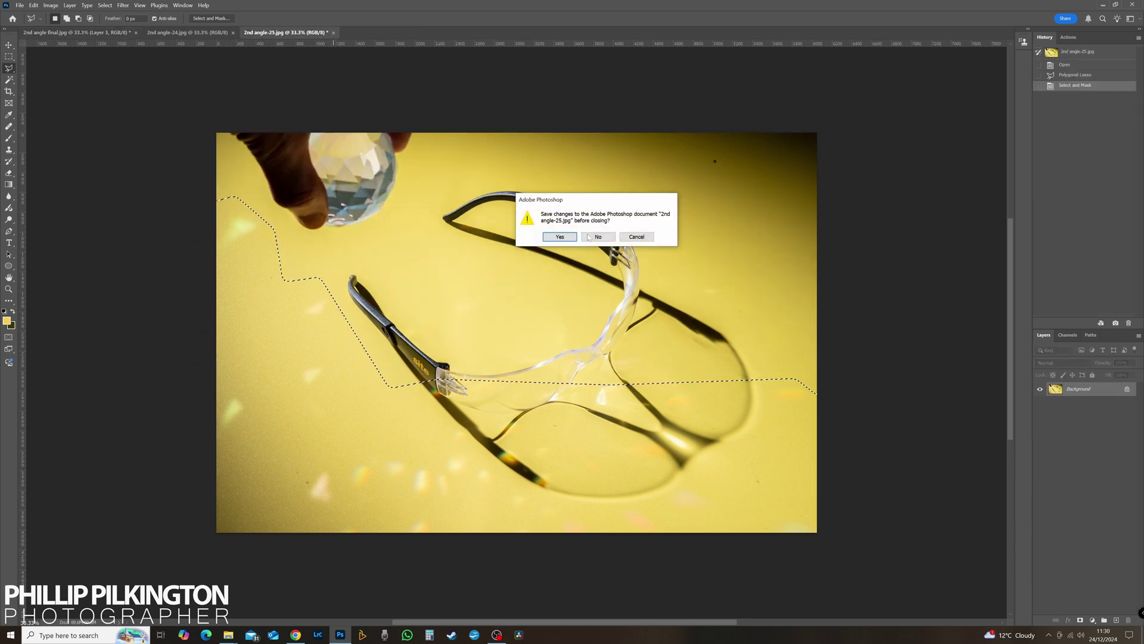
left_click(598, 236)
Step: In 2nd angle-24.jpg, outline the reflections across the glasses and right side with the Polygonal Lasso, and feather the selection
left_click(187, 33)
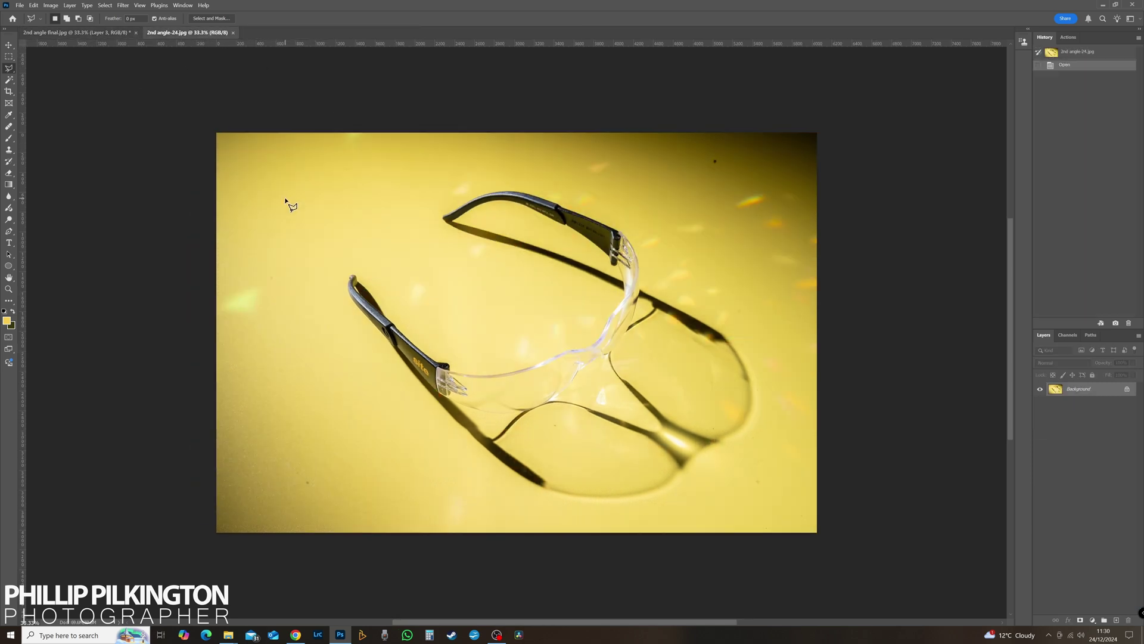
left_click(188, 328)
left_click(369, 369)
left_click(560, 437)
left_click(631, 421)
left_click(660, 353)
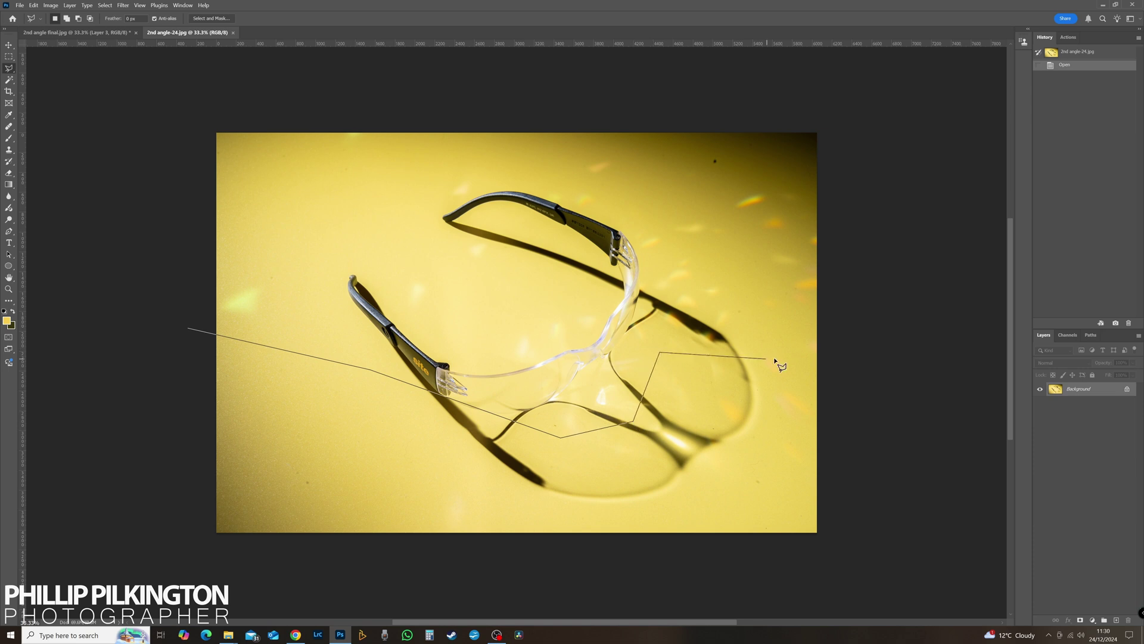
key("BackSpace")
left_click(759, 450)
left_click(831, 480)
left_click(866, 386)
left_click(882, 245)
left_click(794, 155)
left_click(708, 171)
left_click(581, 113)
left_click(429, 152)
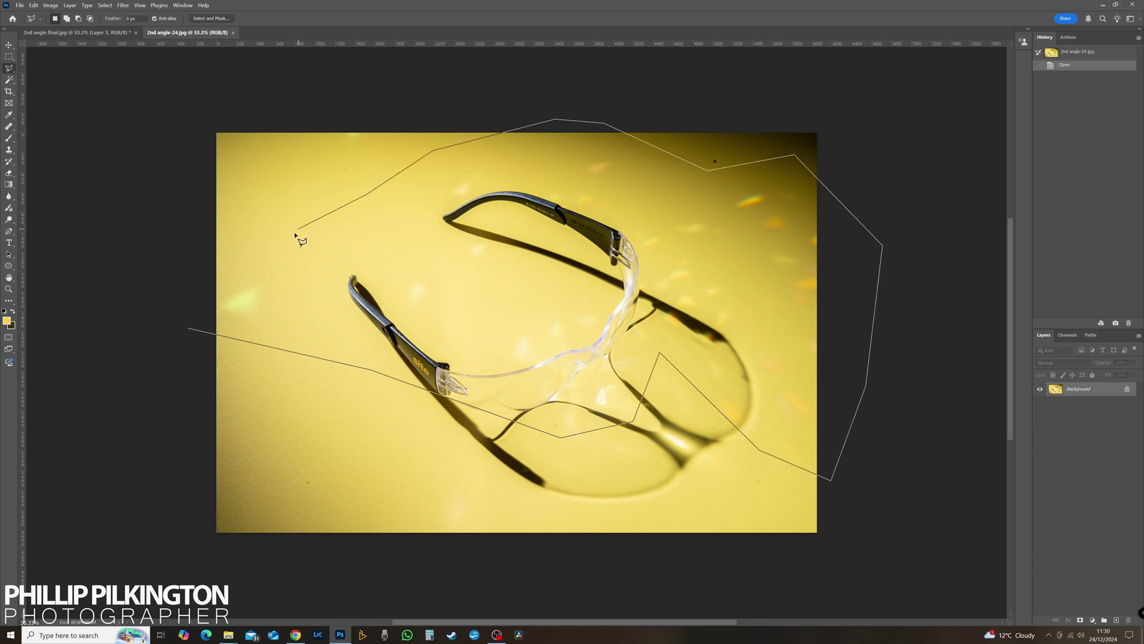
double_click(170, 303)
left_click(210, 18)
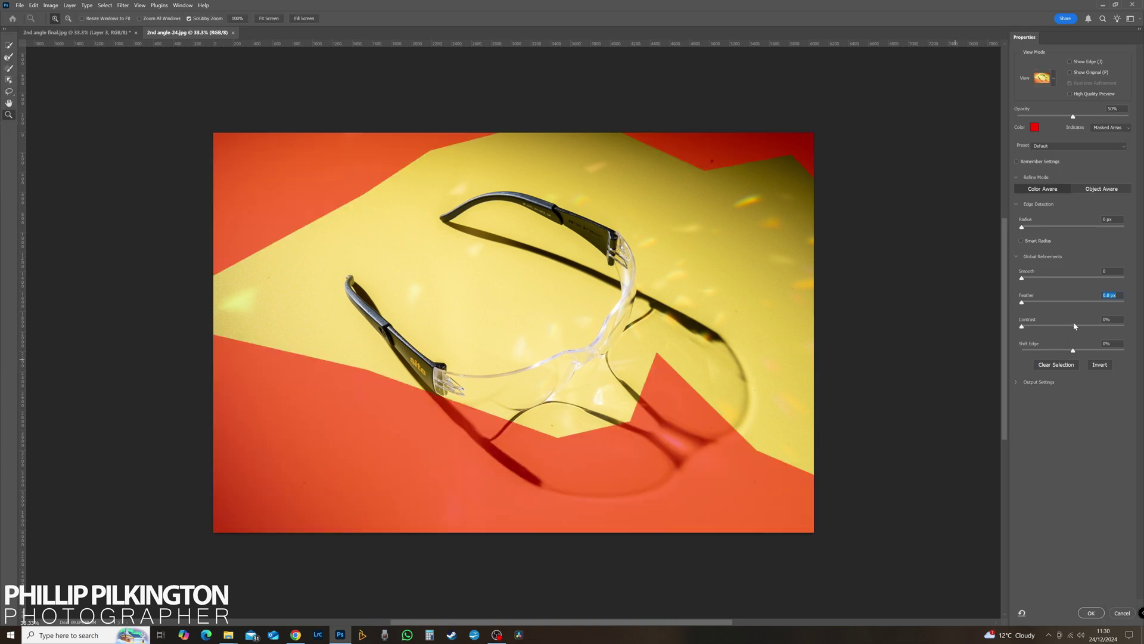
left_click(1090, 613)
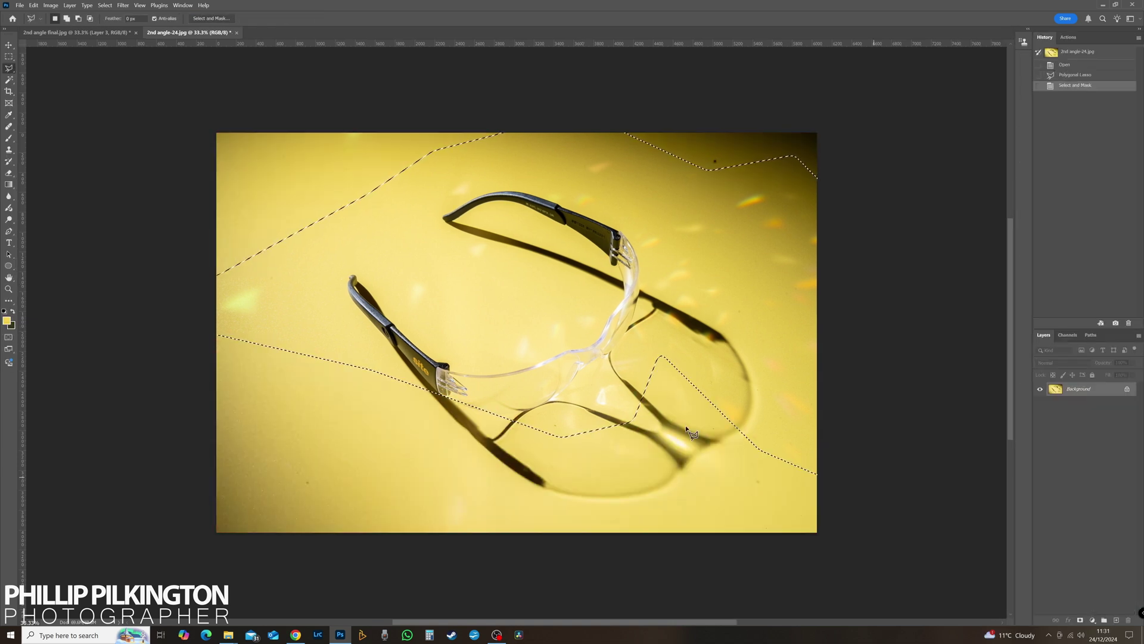
Step: Paste the 2nd angle-24.jpg selection in place into 2nd angle final.jpg, and close 2nd angle-24.jpg without saving
key("ctrl+Tab")
key("ctrl+shift+v")
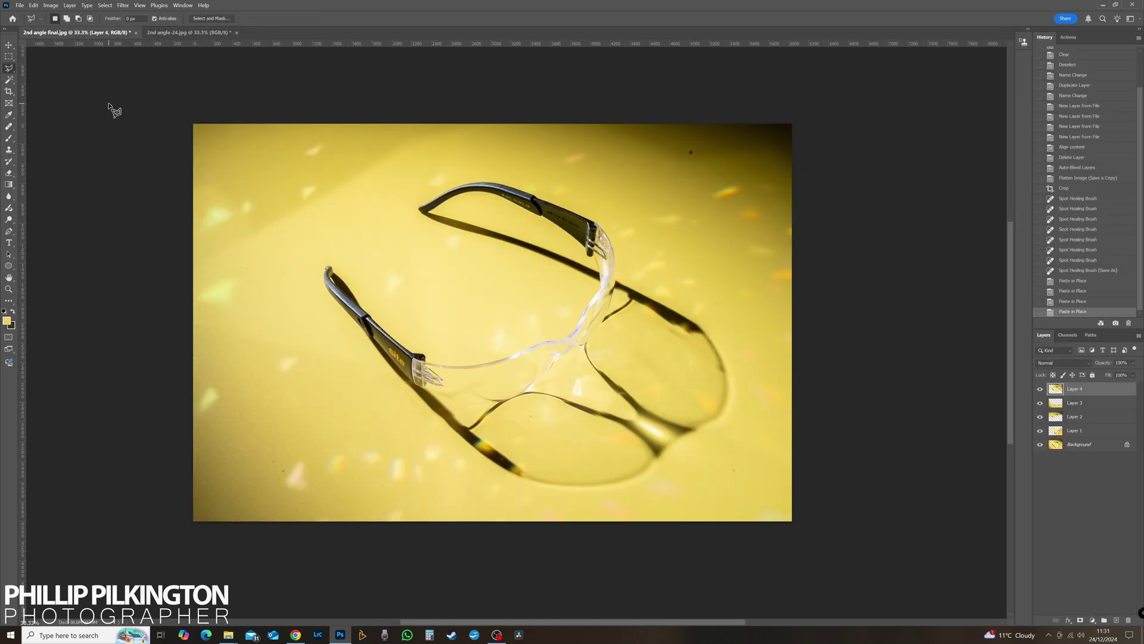
left_click(188, 32)
left_click(237, 33)
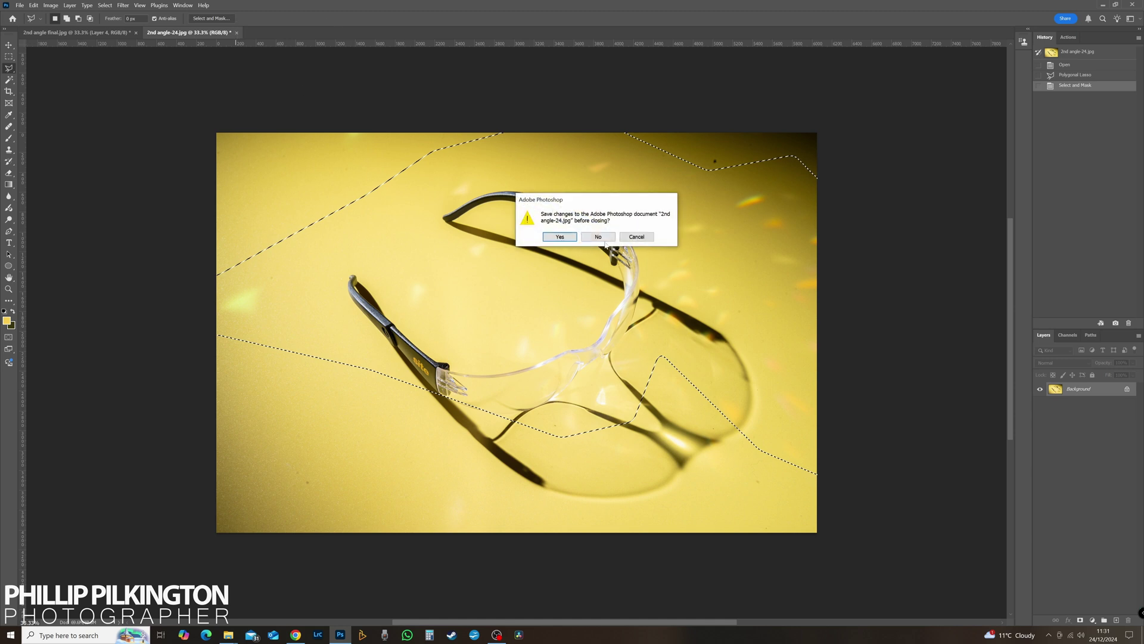
left_click(606, 241)
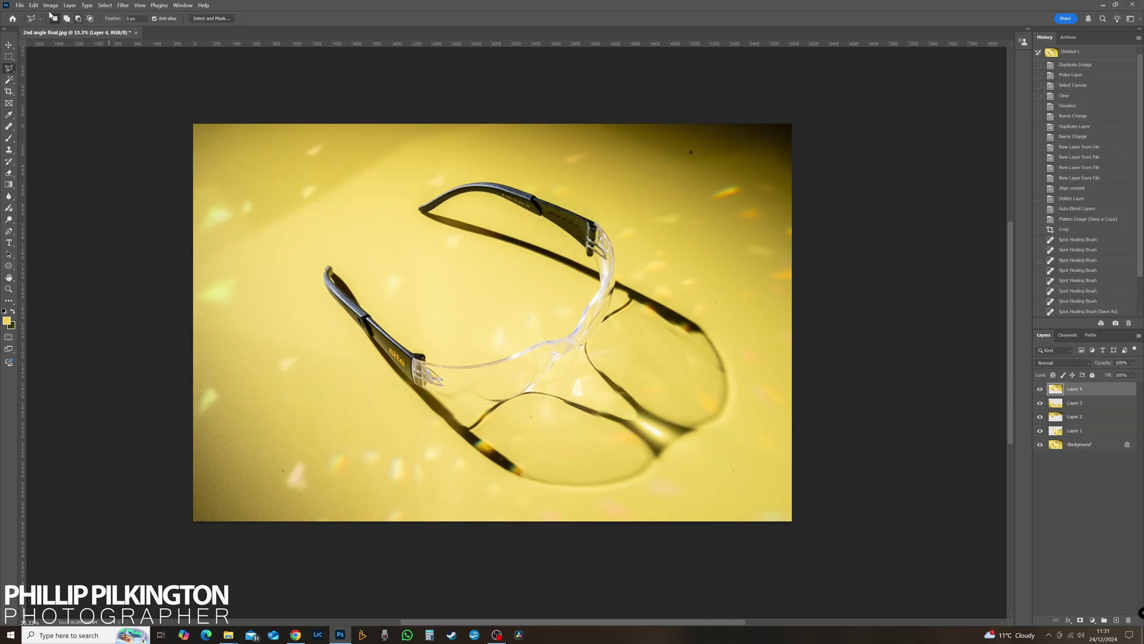
Step: Save a layered Photoshop copy of the composite as 2nd angle final copy.psd in the 2nd angle folder
left_click(20, 5)
left_click(40, 118)
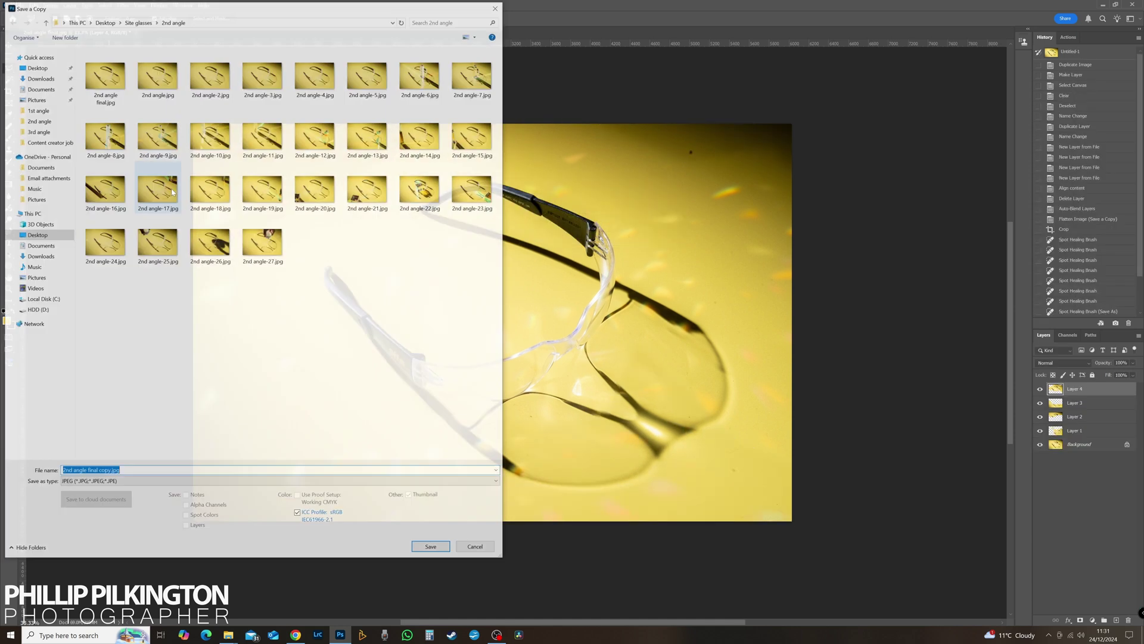
left_click(115, 482)
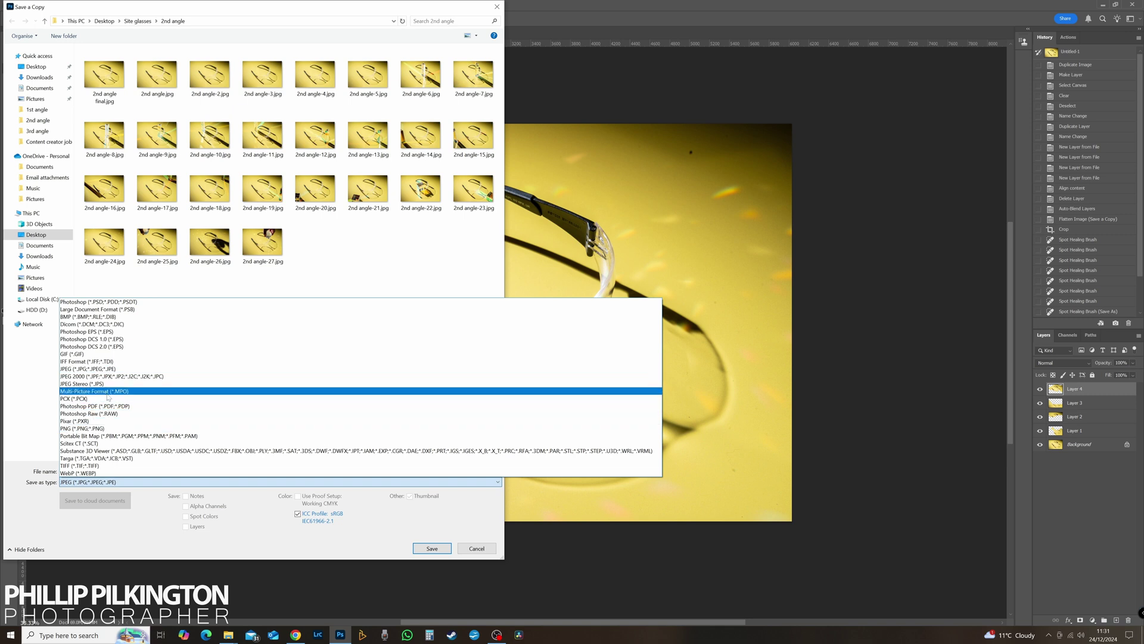
left_click(98, 301)
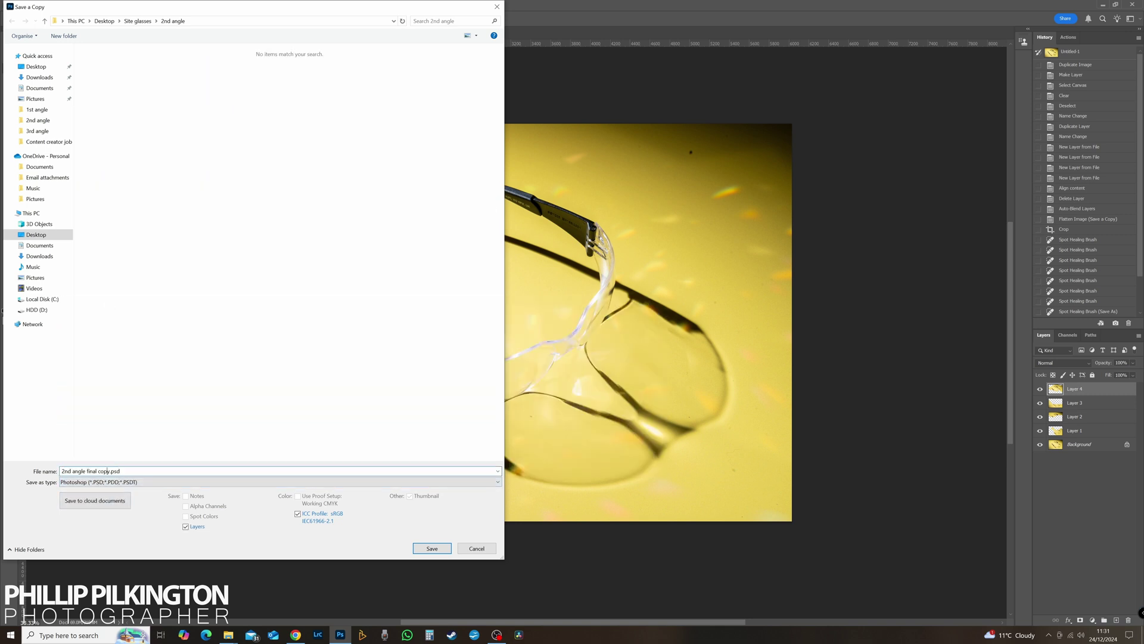
left_click(431, 548)
left_click(427, 92)
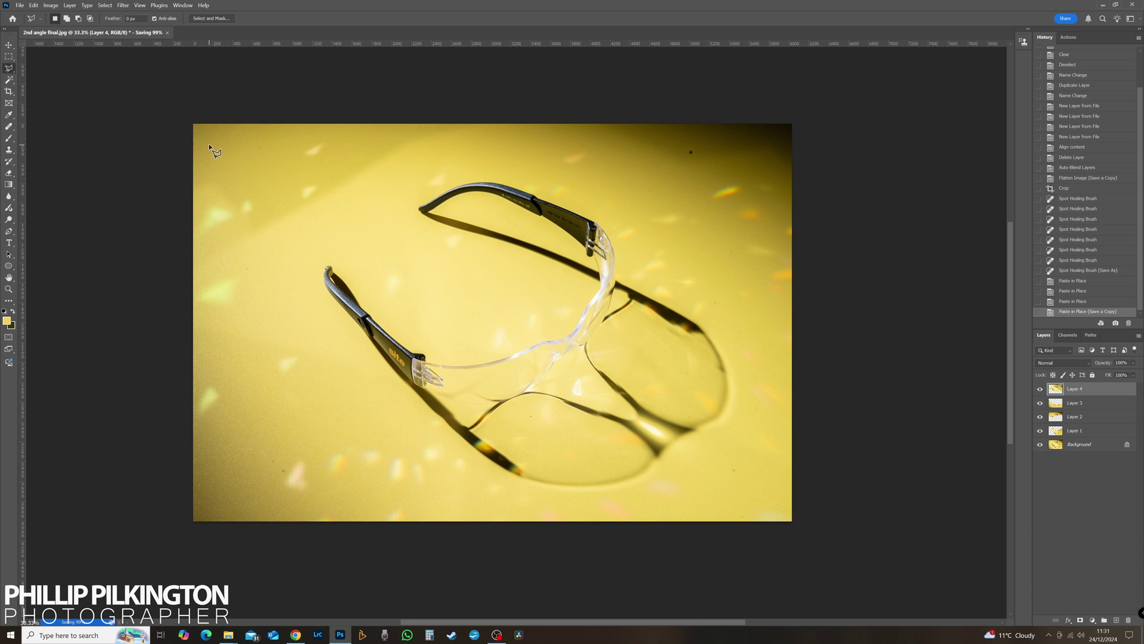
Step: Hide Layer 4, Layer 3 and Layer 2, keeping only Layer 1 visible over the background
left_click(1041, 389)
left_click(1041, 403)
left_click(1040, 417)
left_click(1040, 431)
left_click(1040, 431)
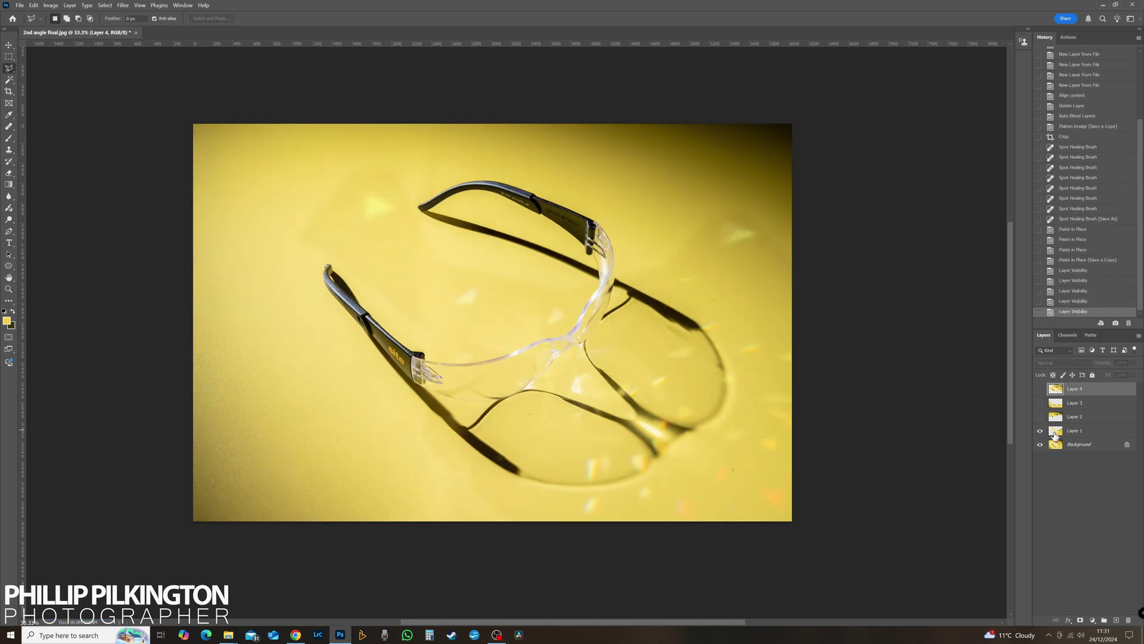
Step: Slightly adjust the midtones of Layer 1 with Levels, and toggle the layer's visibility to compare it with the background
left_click(1054, 435)
key("ctrl+l")
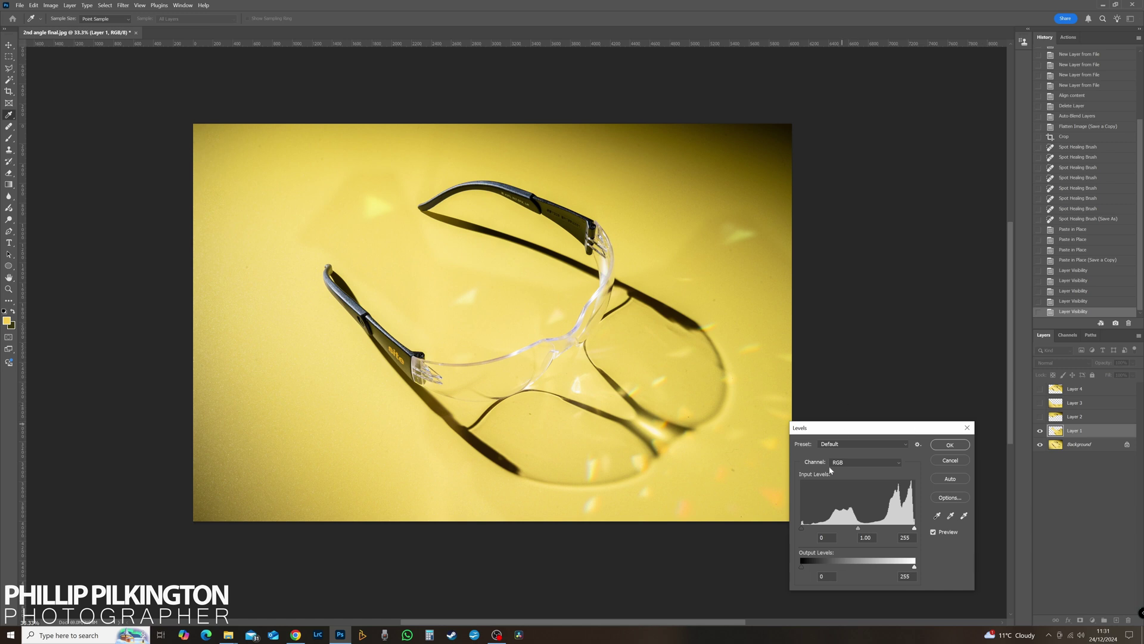
left_click_drag(860, 530, 857, 531)
left_click(949, 445)
left_click(1040, 431)
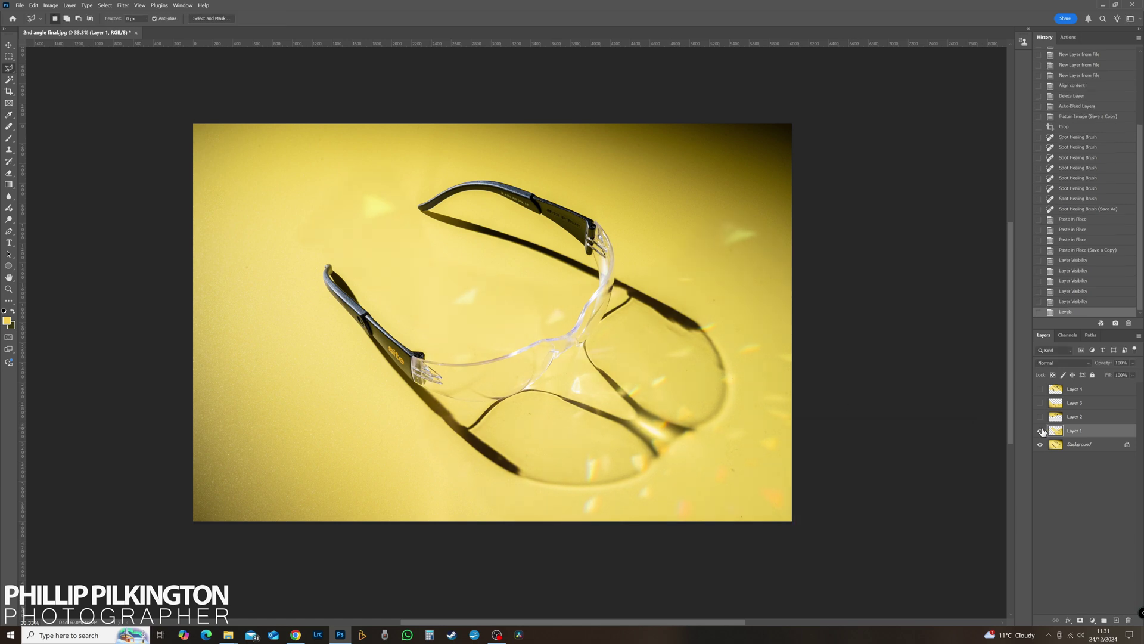
Step: Hide Layer 1, show Layer 2 and brighten its midtones to about 1.2 with Levels
left_click(1041, 430)
left_click(1041, 431)
left_click(1041, 417)
left_click(1056, 417)
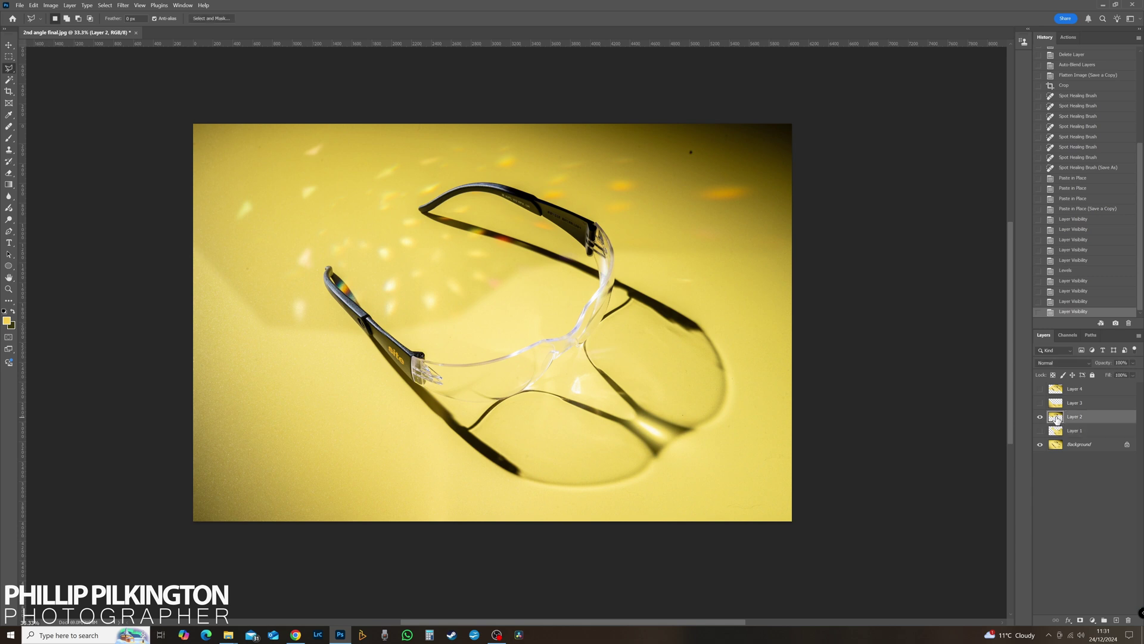
key("ctrl+l")
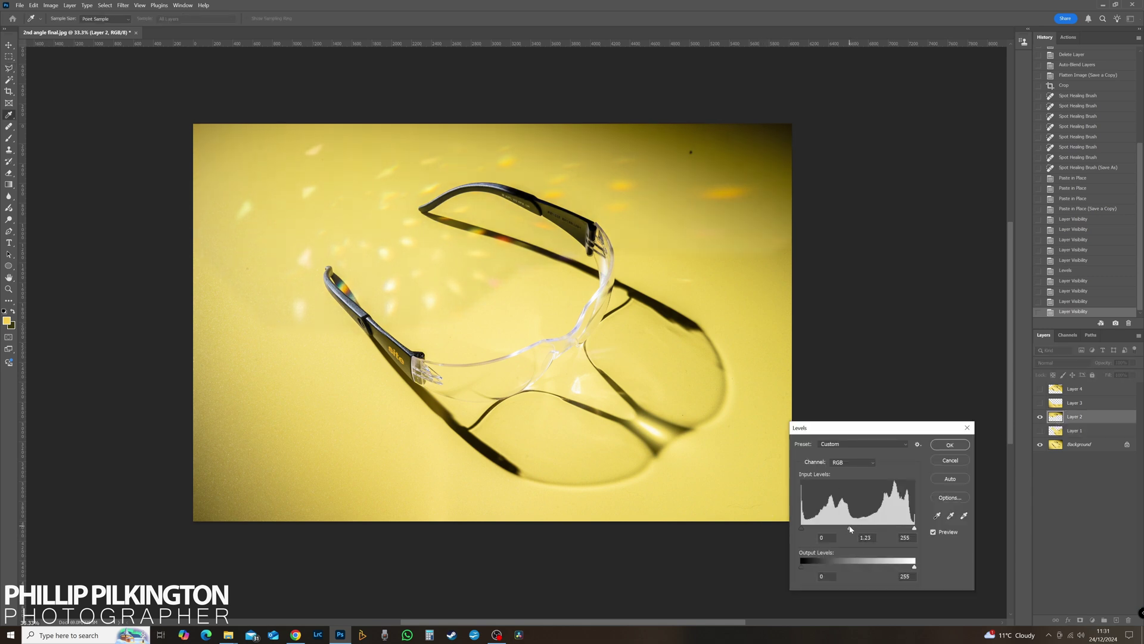
left_click(949, 445)
Step: Hide Layer 2, show Layer 3 and adjust its midtones with Levels to match the background
left_click(1040, 417)
left_click(1041, 404)
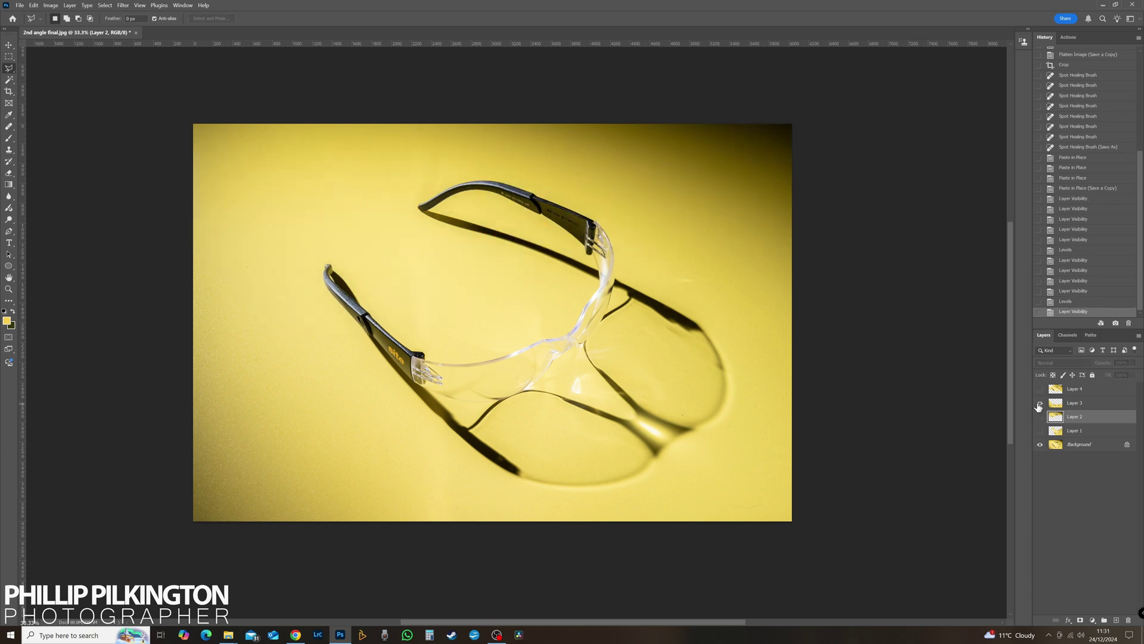
left_click(1056, 403)
left_click(1039, 404)
left_click(1039, 404)
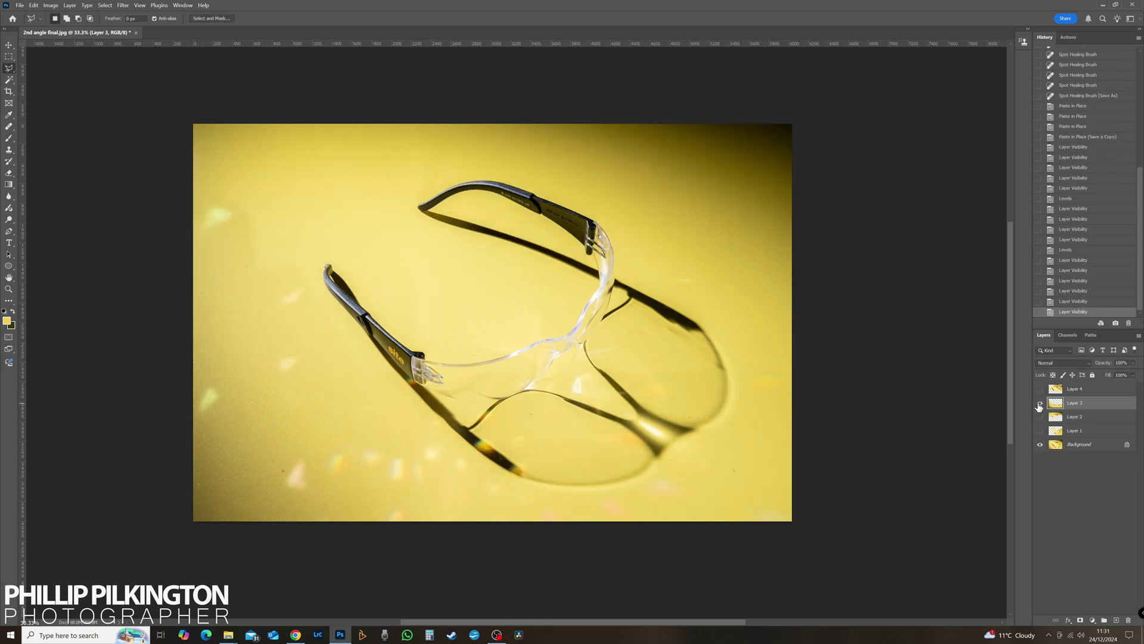
key("ctrl+l")
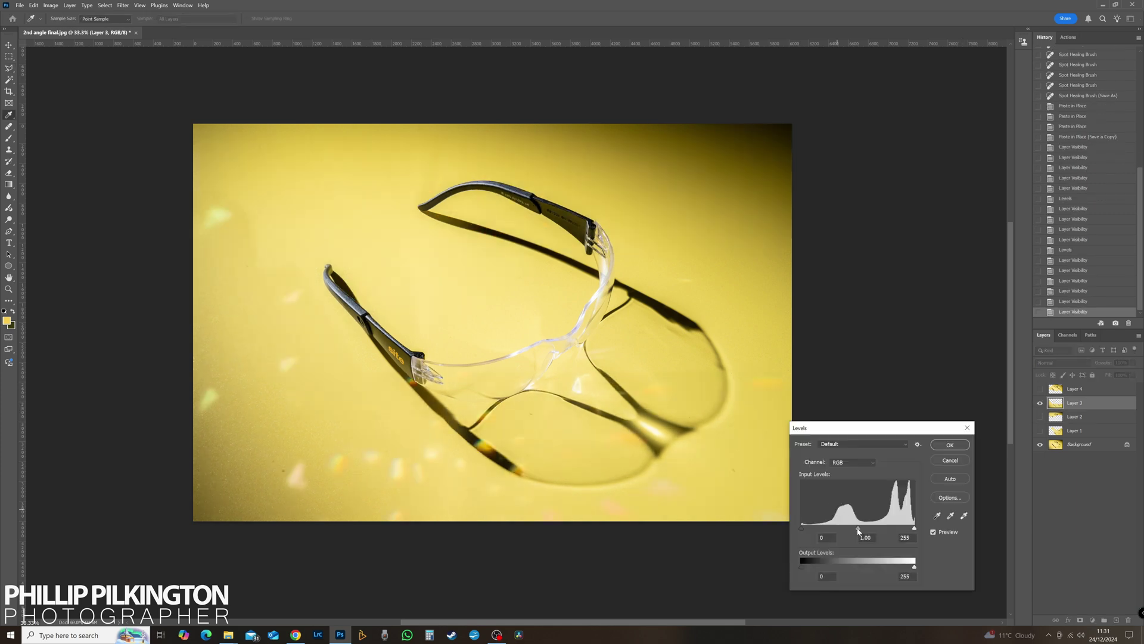
left_click(949, 445)
Step: Hide Layer 3, show Layer 4 and toggle its visibility to compare it with the background, leaving it visible
left_click(1039, 403)
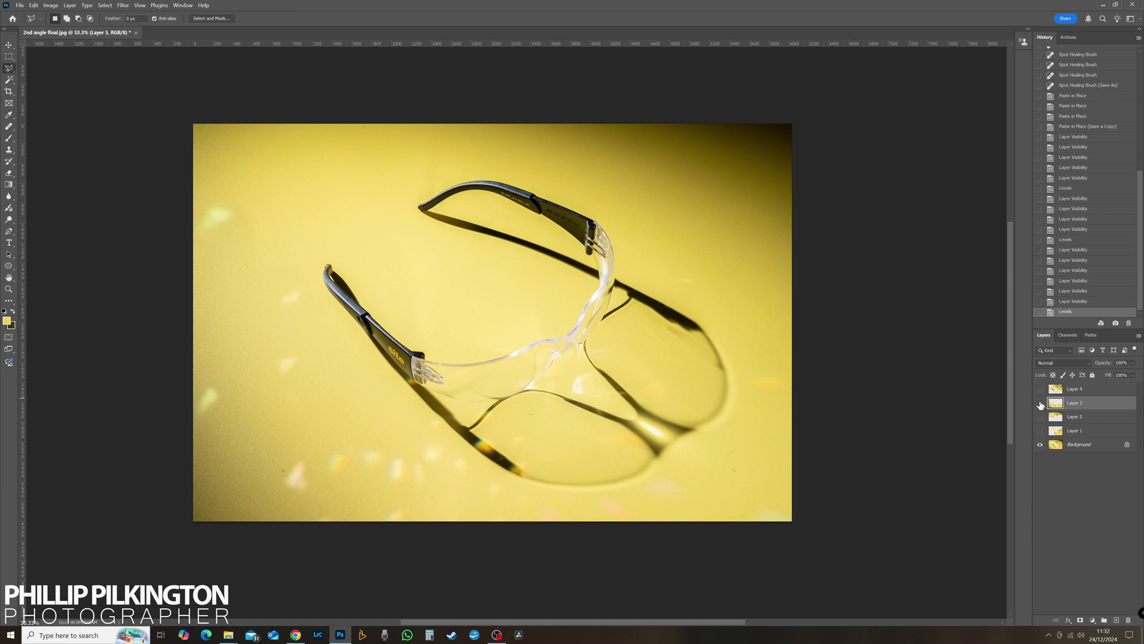
left_click(1040, 388)
left_click(1047, 390)
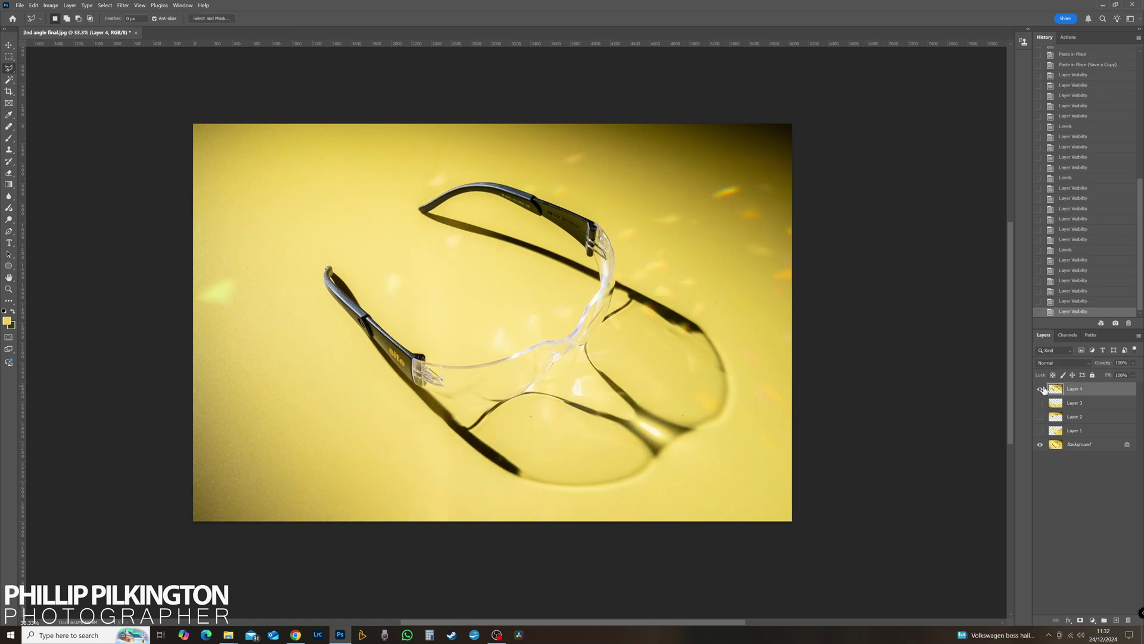
left_click(1041, 390)
left_click(1040, 390)
left_click(1040, 389)
left_click(1041, 390)
left_click(1040, 390)
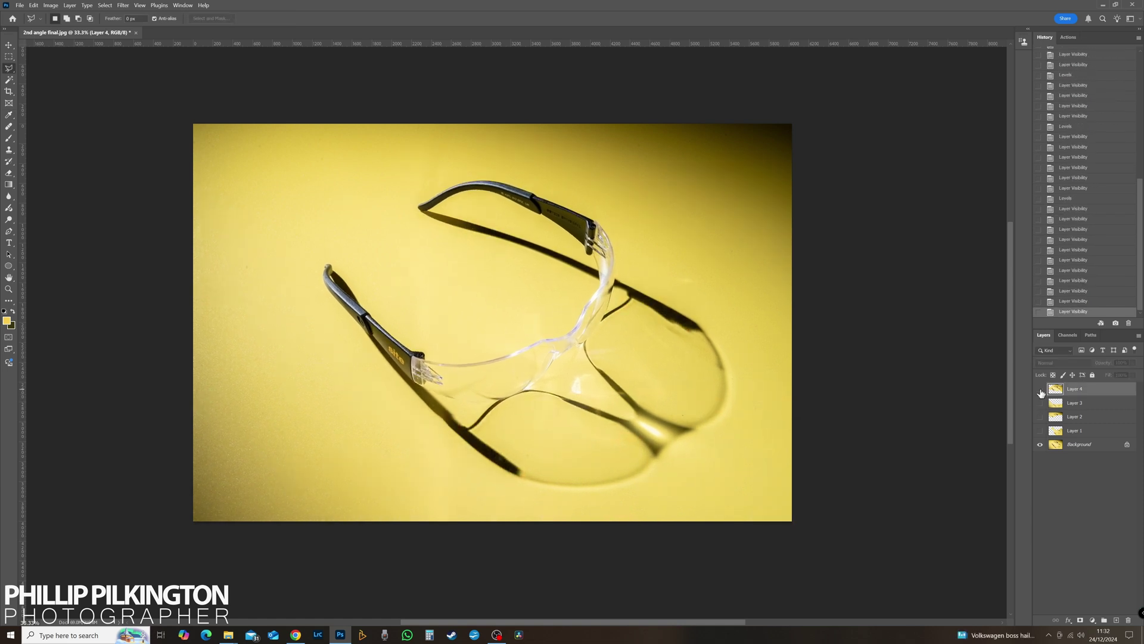
left_click(1041, 389)
left_click(1040, 390)
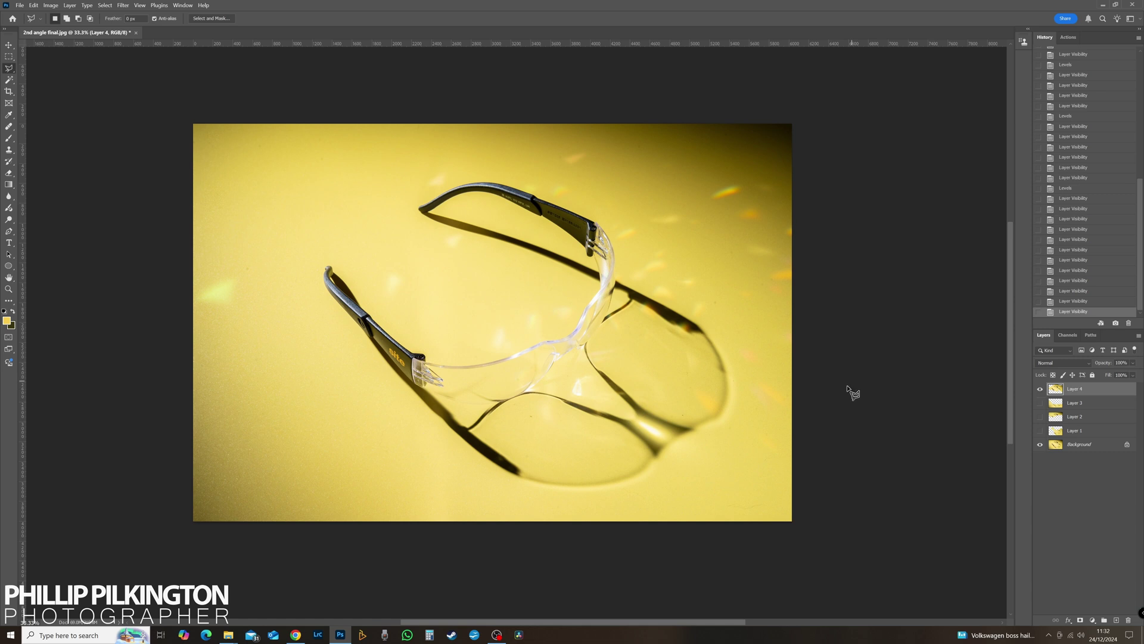
Step: Save a layered Photoshop copy over the existing 2nd angle final.psd in the 2nd angle folder
left_click(20, 5)
left_click(35, 112)
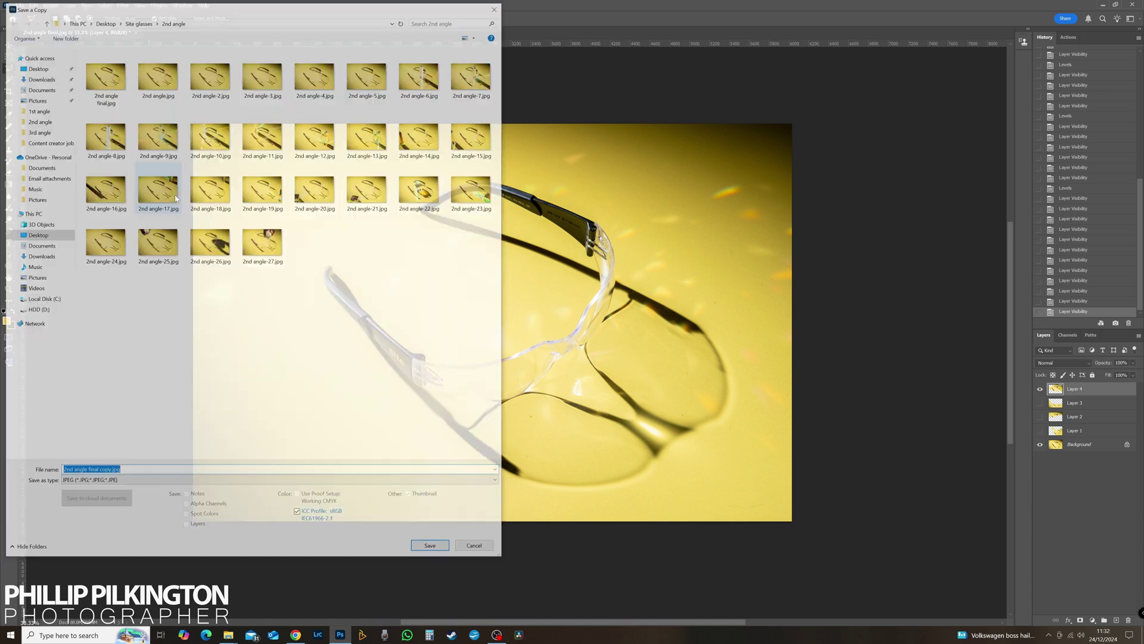
left_click(129, 481)
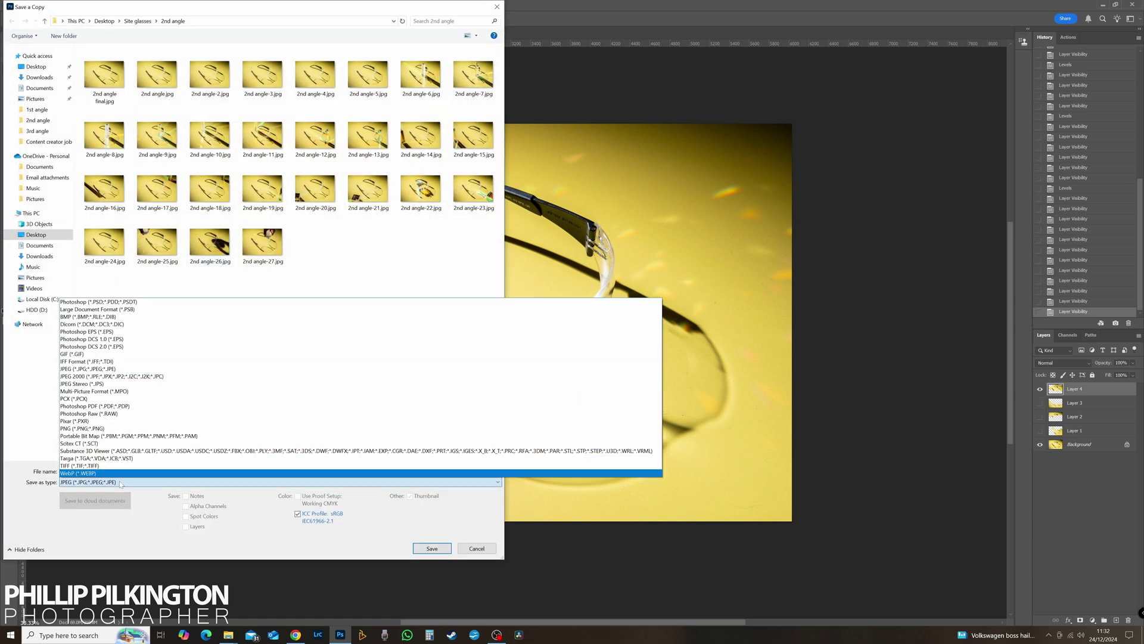
left_click(101, 302)
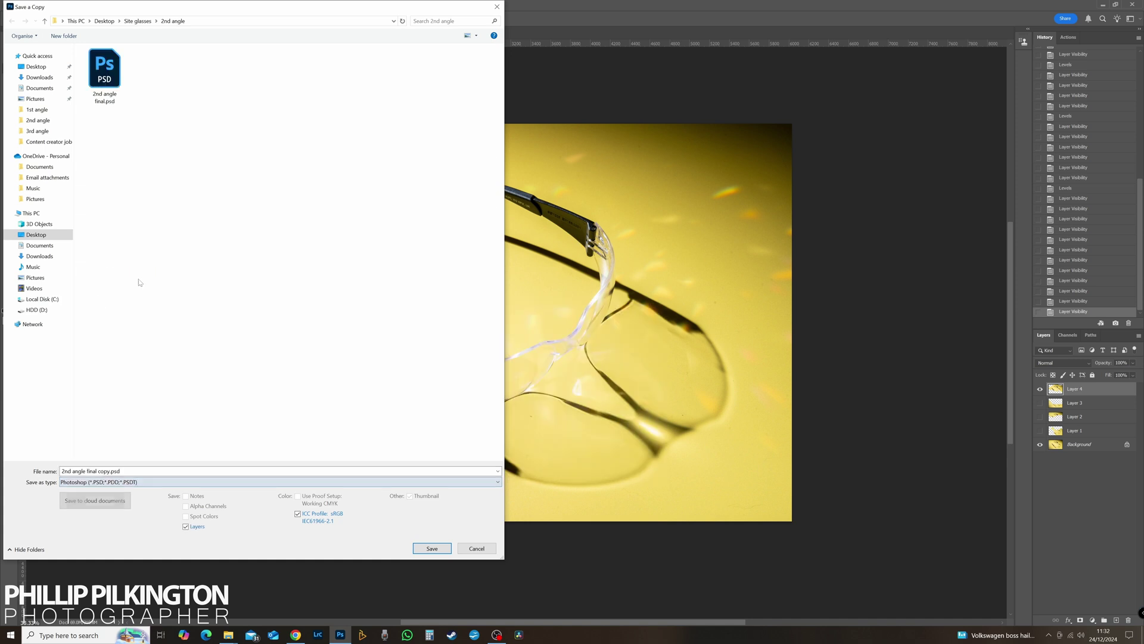
left_click(432, 548)
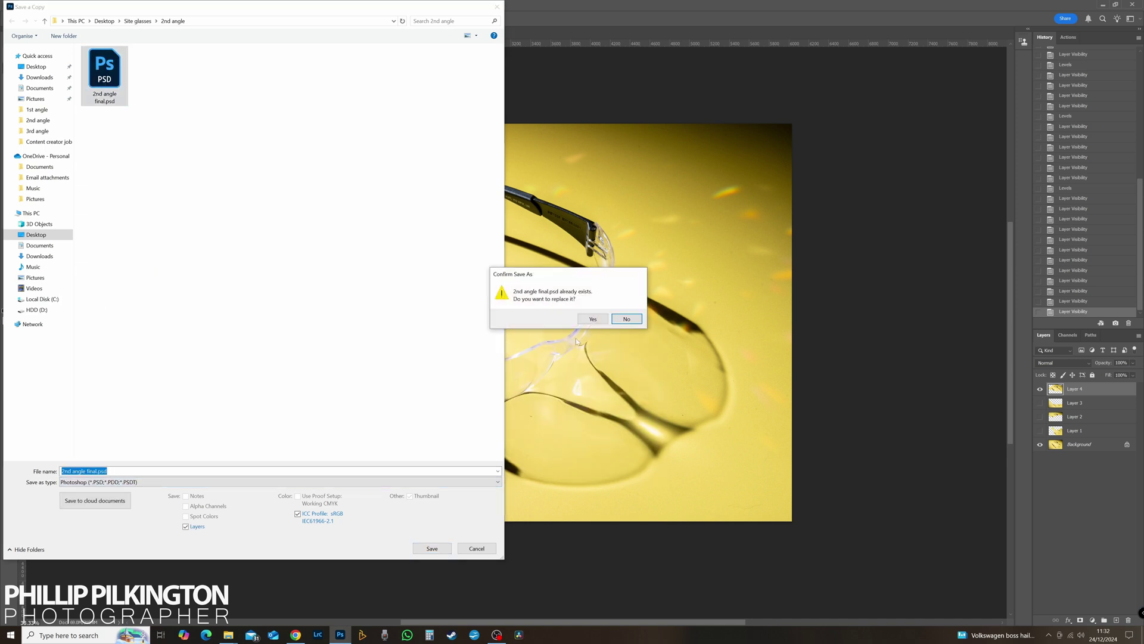
left_click(588, 316)
left_click(429, 93)
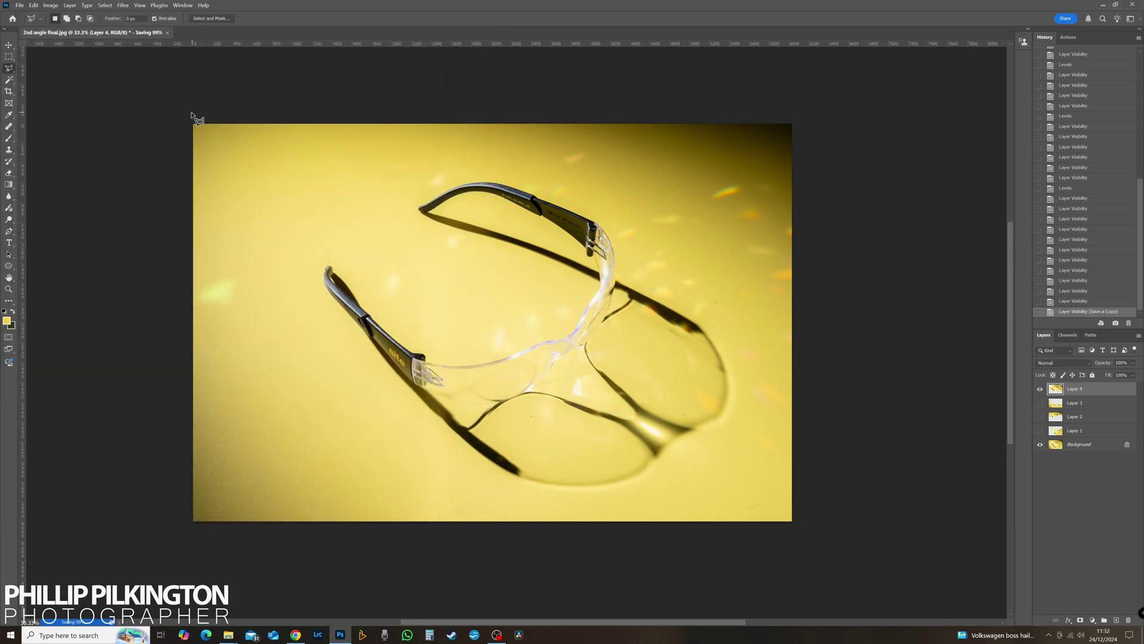
Step: Switch to the 2nd angle folder in File Explorer and open 2nd angle-17.jpg through 2nd angle-23.jpg in Photoshop
left_click(1104, 5)
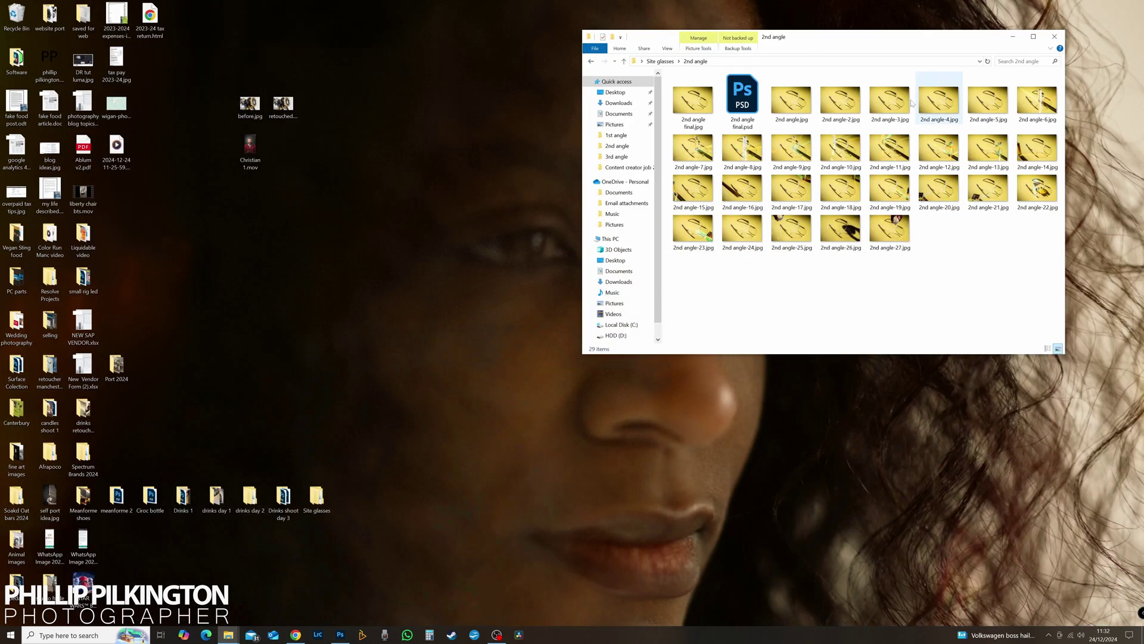
left_click(694, 237)
left_click_drag(1062, 206, 809, 191)
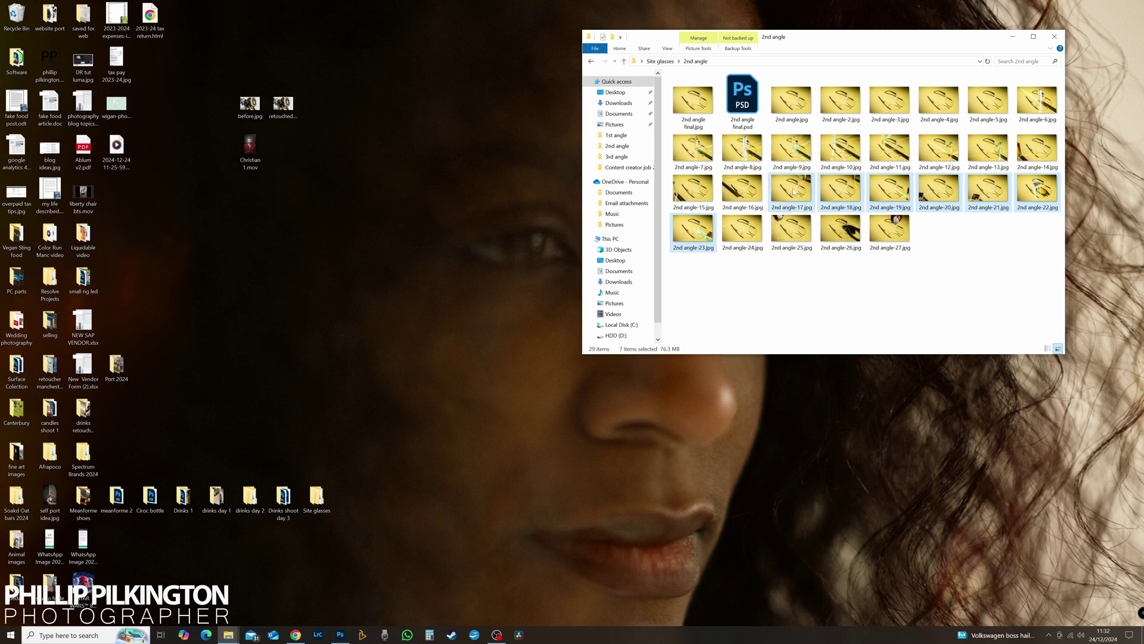
right_click(791, 189)
left_click(799, 43)
left_click_drag(694, 241, 202, 33)
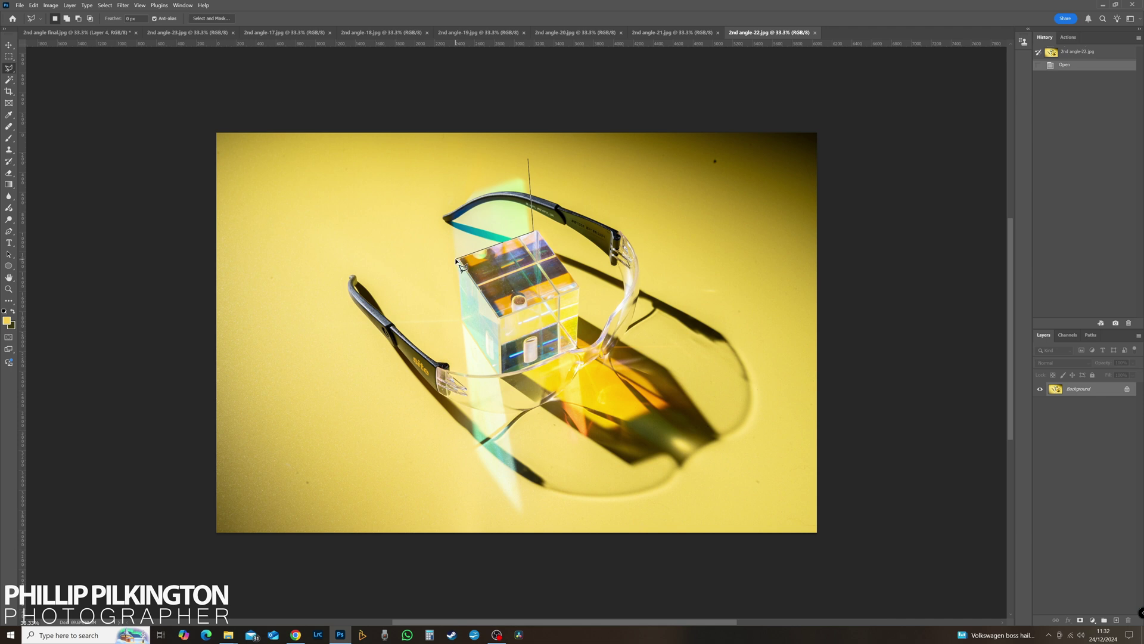
Step: In 2nd angle-22.jpg, select the pale green reflections behind and in front of the prism house with the Polygonal Lasso
left_click(470, 153)
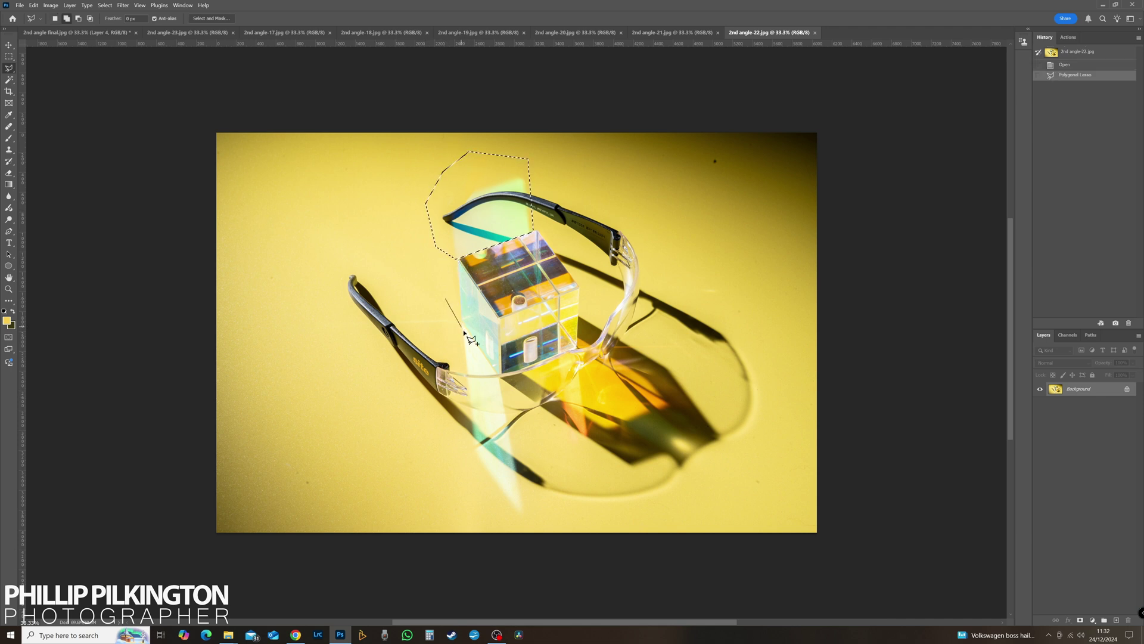
left_click(504, 387)
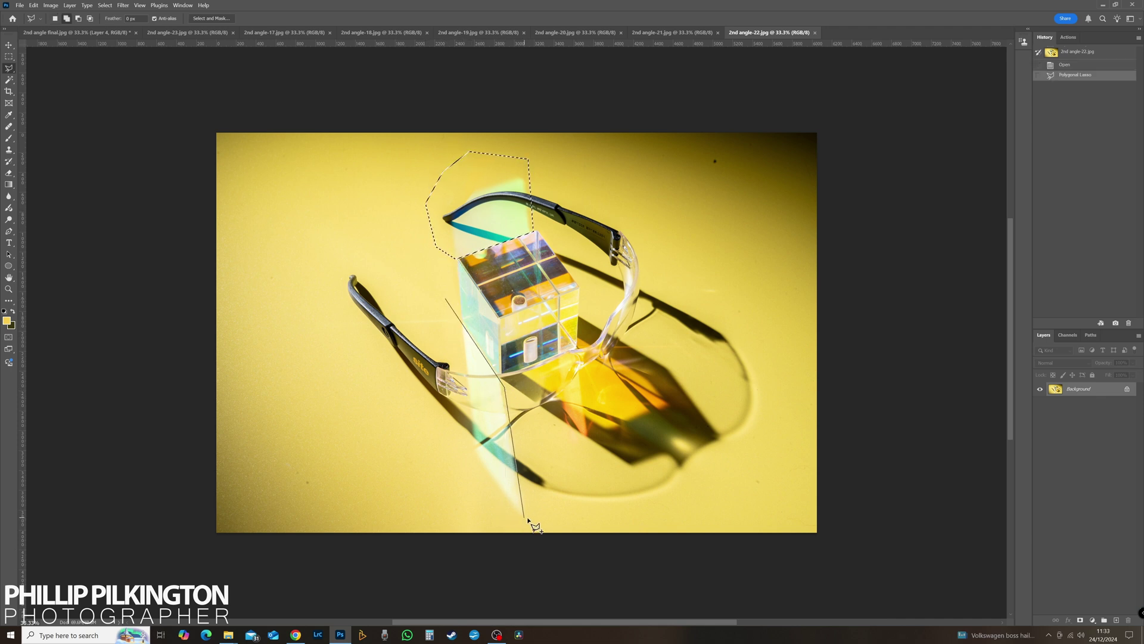
left_click(539, 530)
left_click(469, 541)
left_click(437, 475)
left_click(426, 423)
left_click(432, 325)
left_click(446, 299)
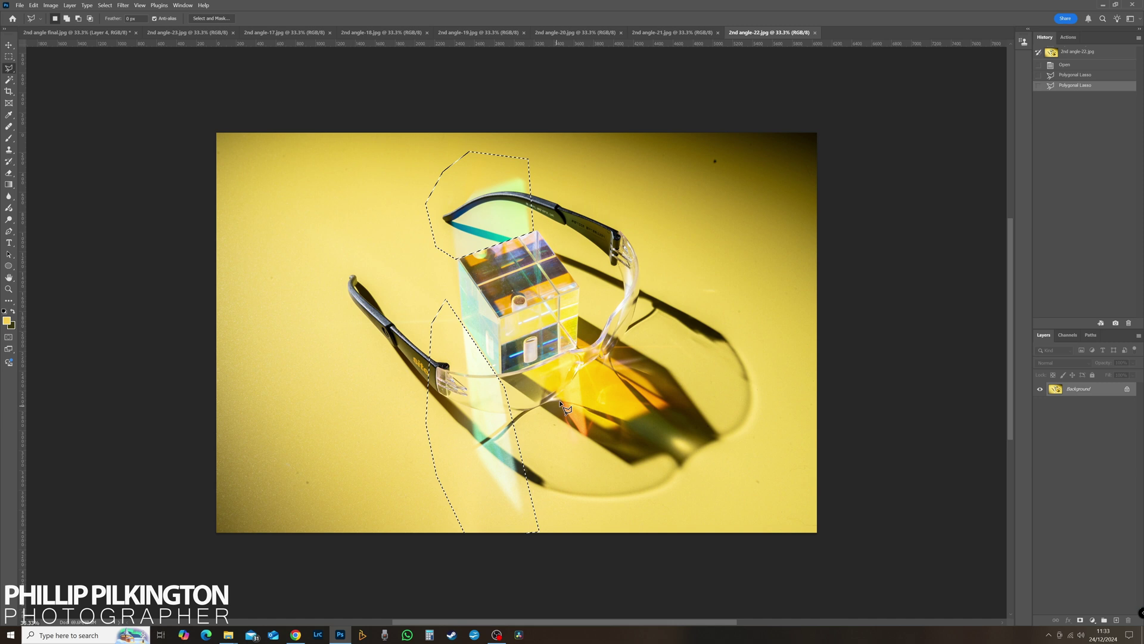
Step: Add the orange reflection in front of the prism house to the selection and feather the whole selection by 22 px
left_click(525, 370, "shift")
left_click(604, 423)
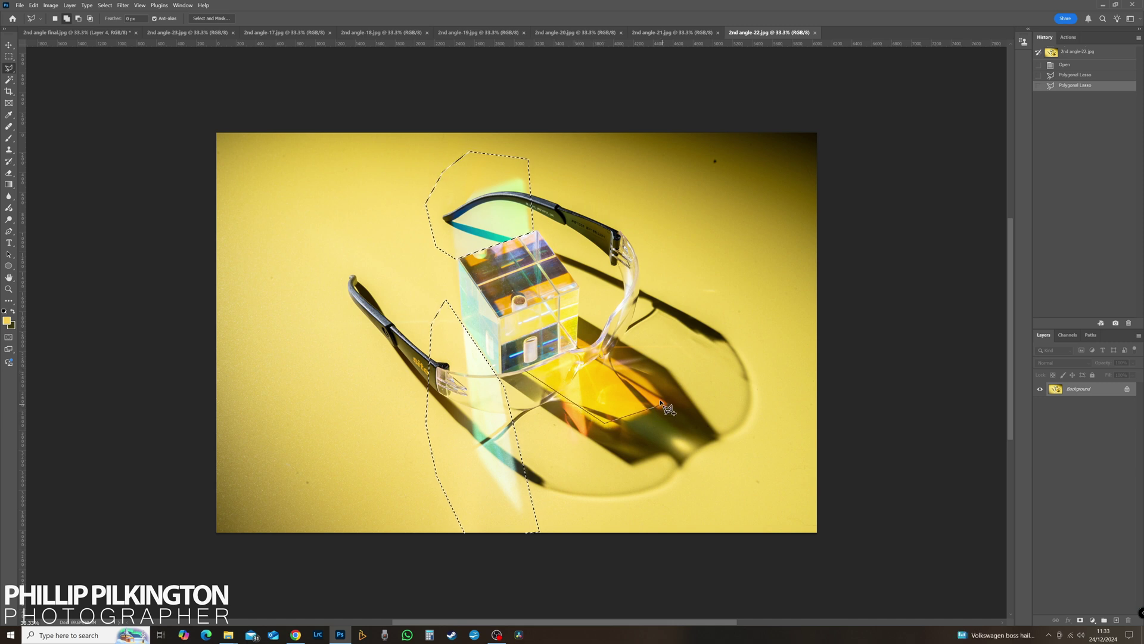
left_click(662, 405)
left_click(577, 343)
left_click(526, 370)
left_click(211, 18)
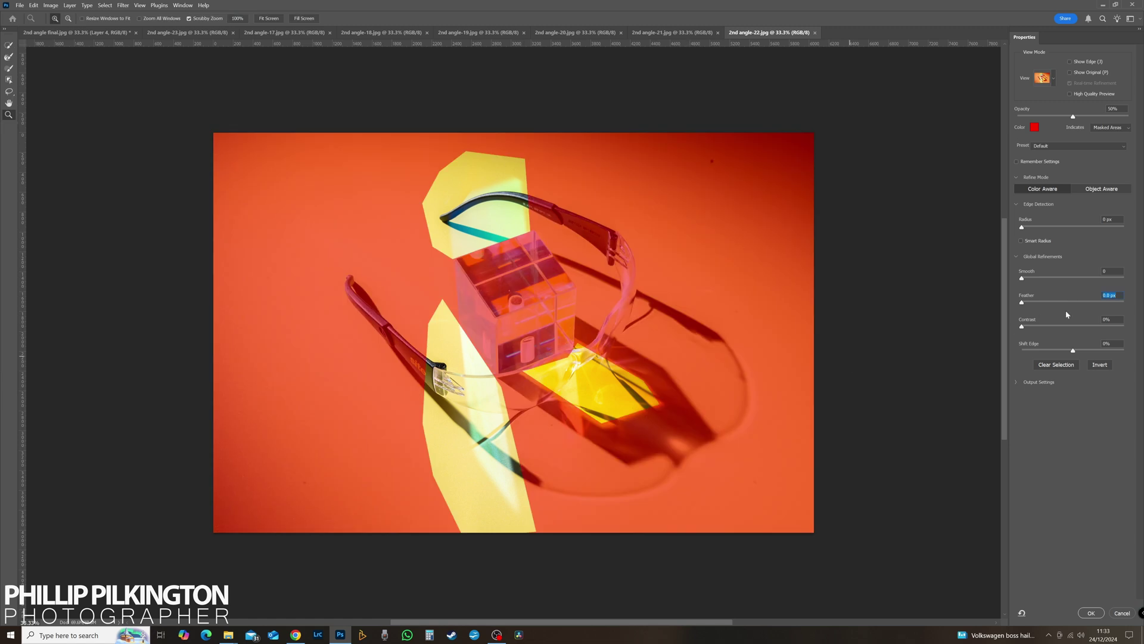
type("22")
left_click(1091, 614)
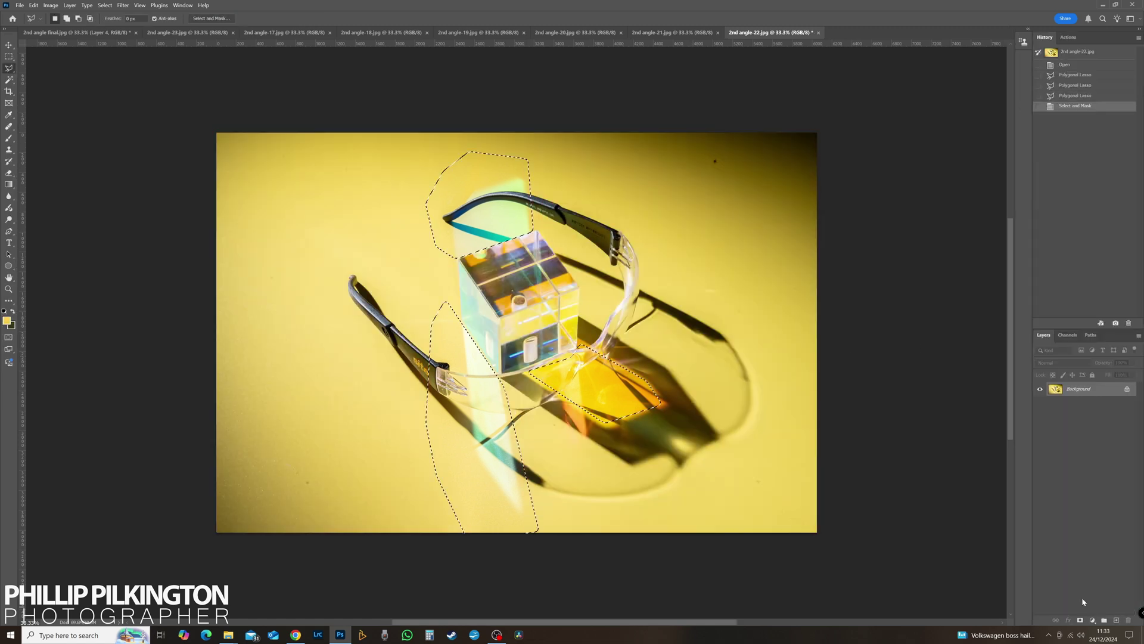
Step: Paste the 2nd angle-22.jpg selection in place into 2nd angle final.jpg, and close 2nd angle-22.jpg without saving
left_click(119, 34)
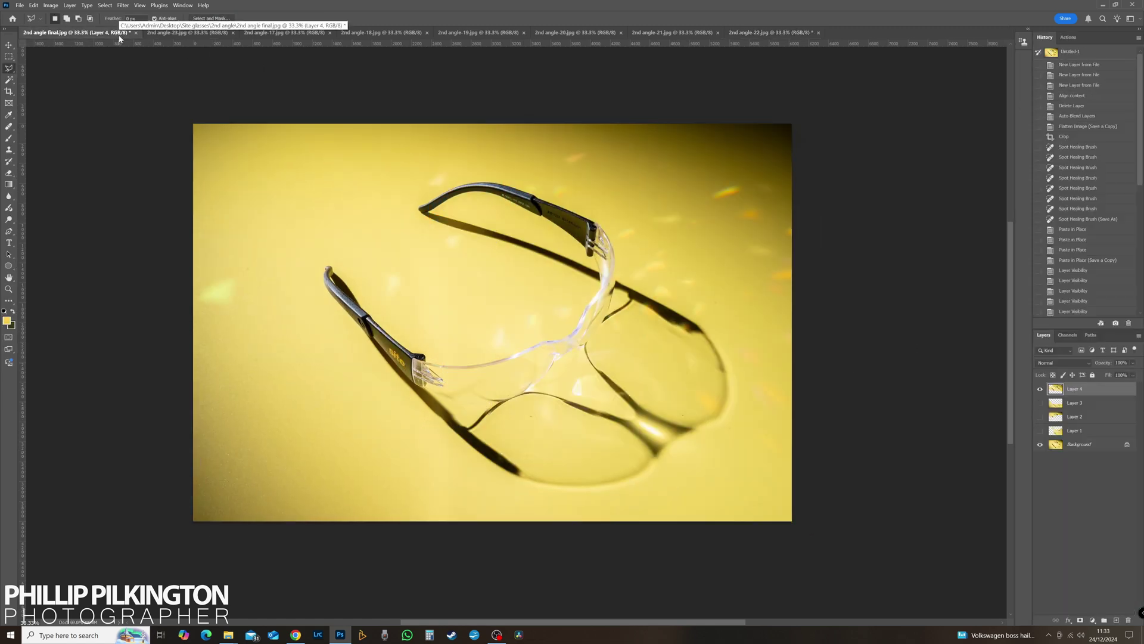
key("ctrl+shift+v")
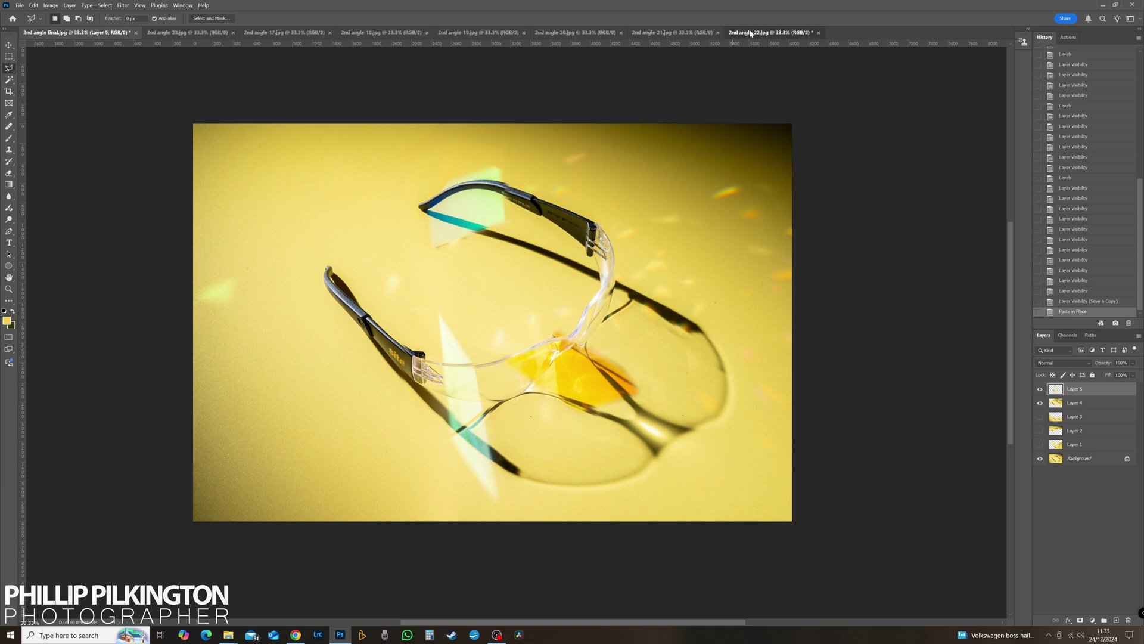
left_click(771, 33)
left_click(818, 32)
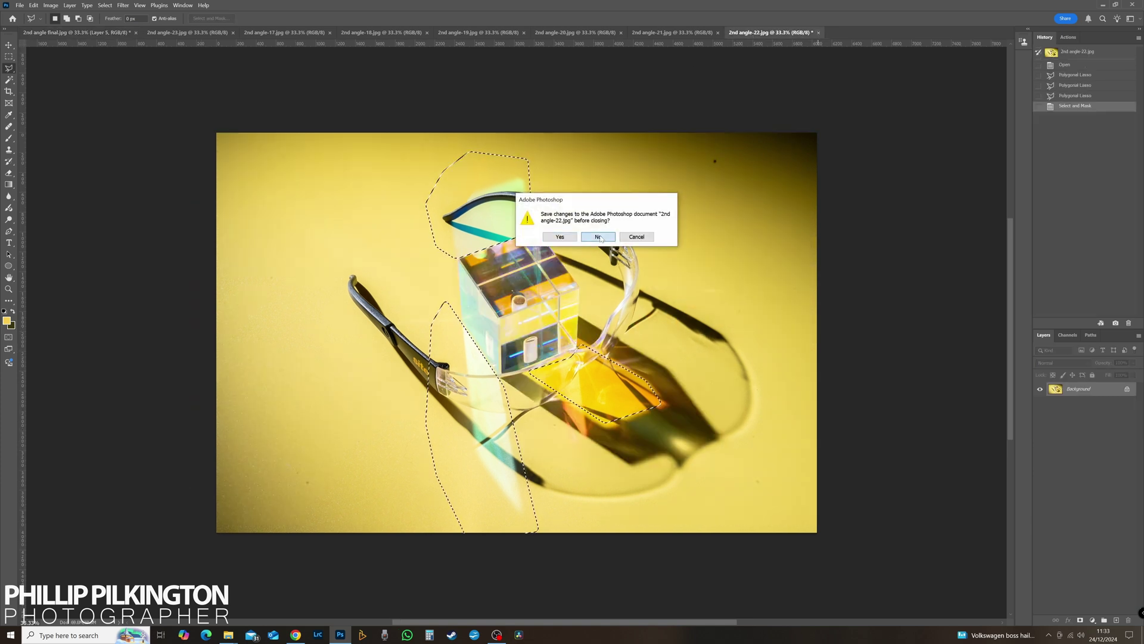
left_click(599, 237)
Step: In 2nd angle-21.jpg, select the pale reflection beside the prism with the Polygonal Lasso and feather it by 22 px
left_click(646, 32)
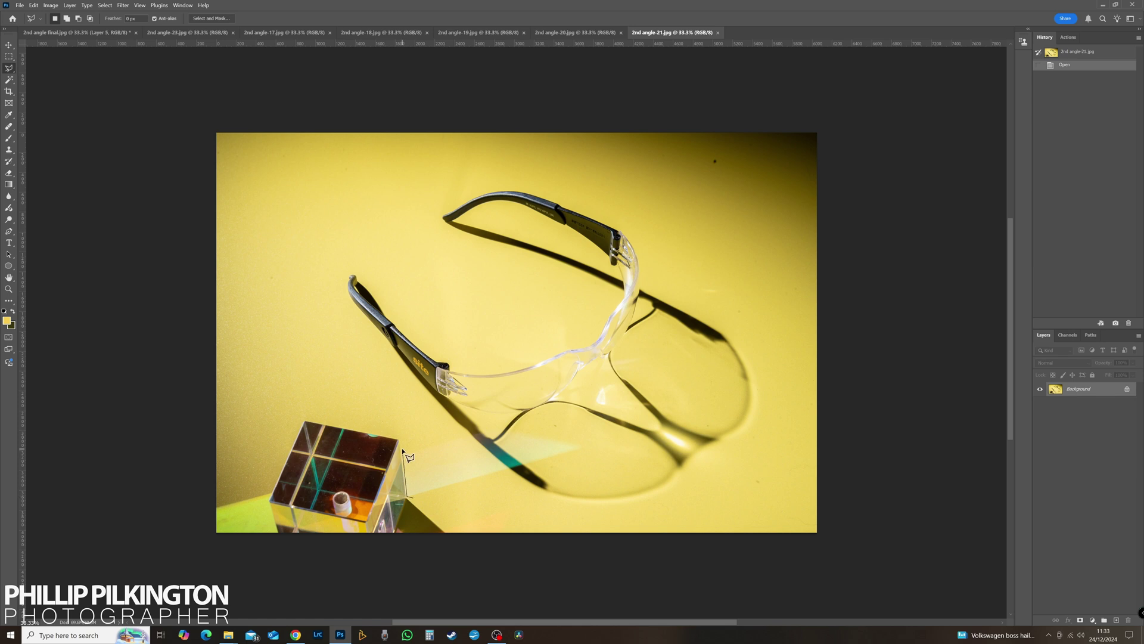
left_click(588, 458)
double_click(440, 501)
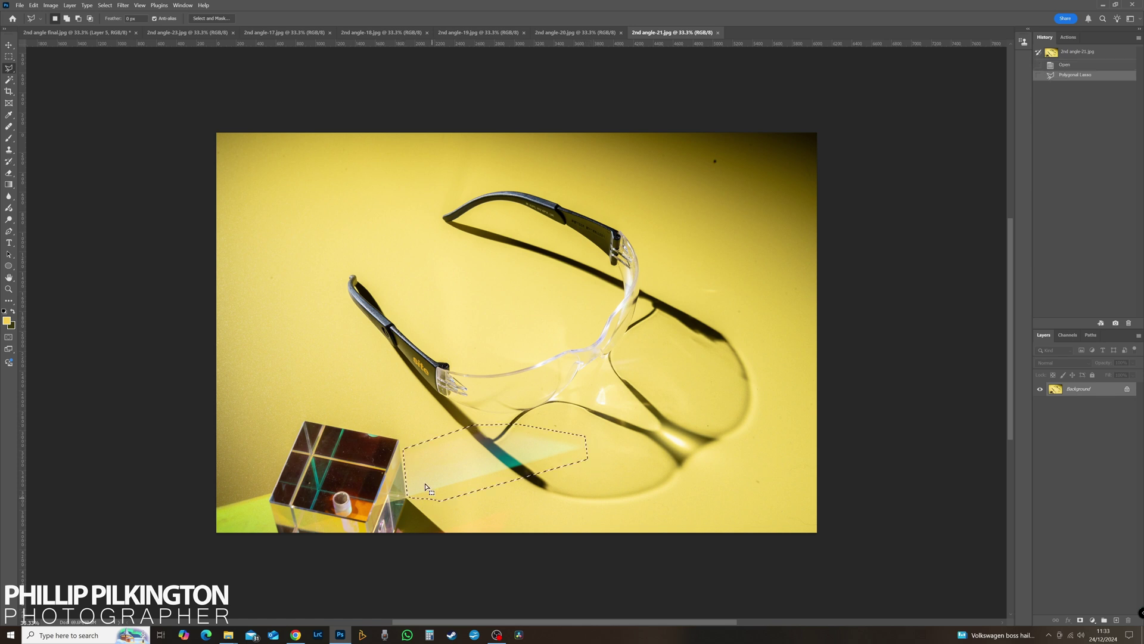
left_click(215, 20)
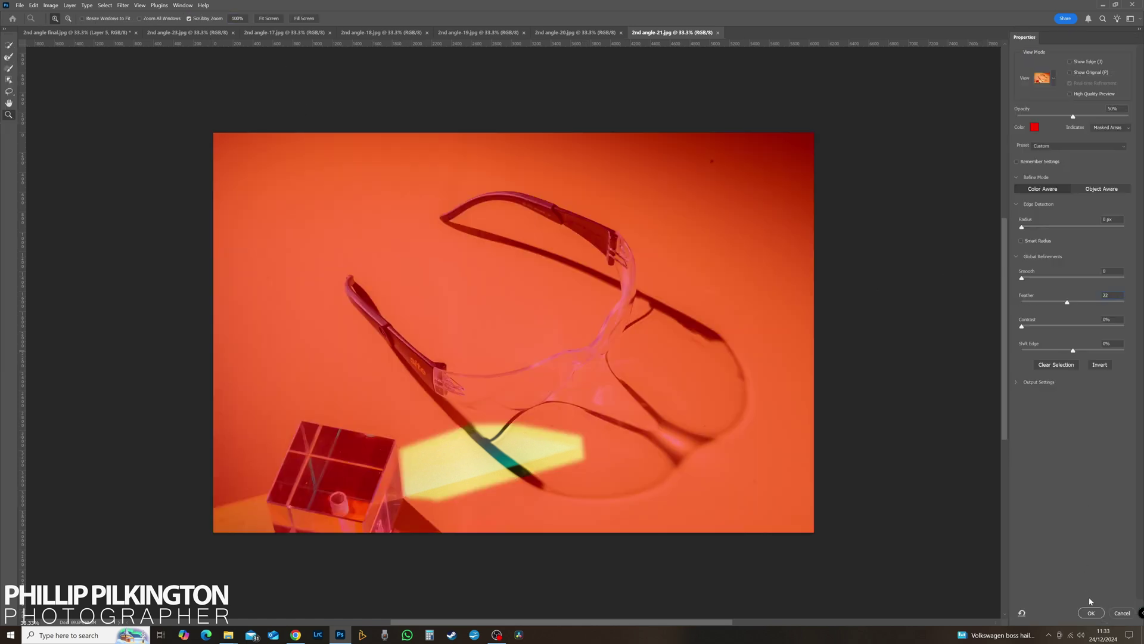
left_click(1078, 569)
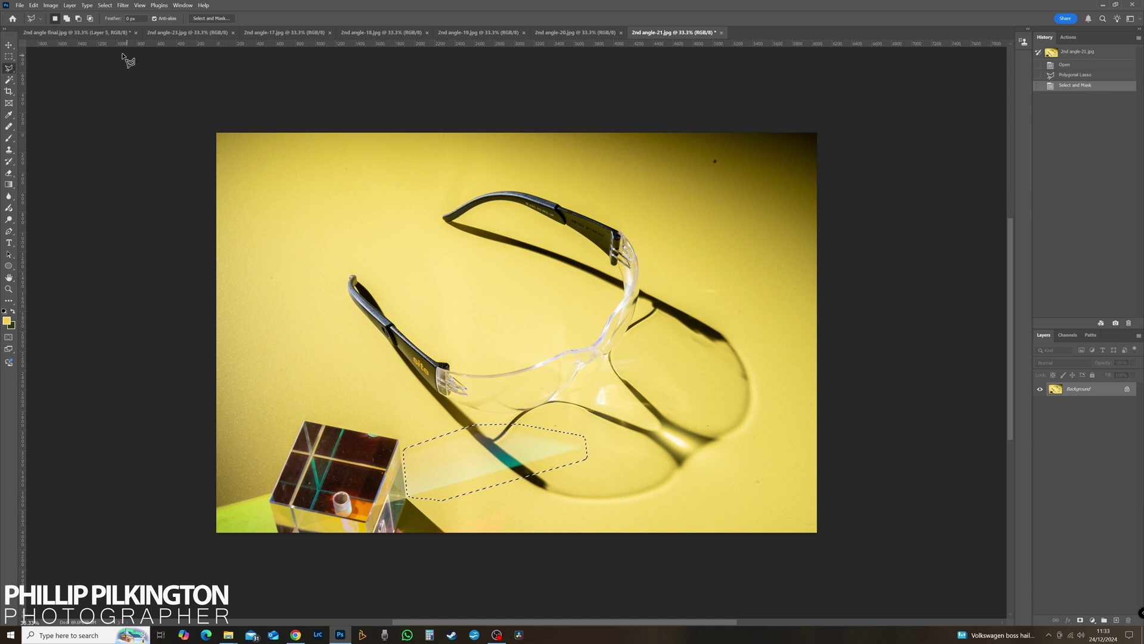
Step: Paste the 2nd angle-21.jpg selection in place into 2nd angle final.jpg, and close 2nd angle-21.jpg without saving
left_click(111, 33)
key("ctrl+shift+v")
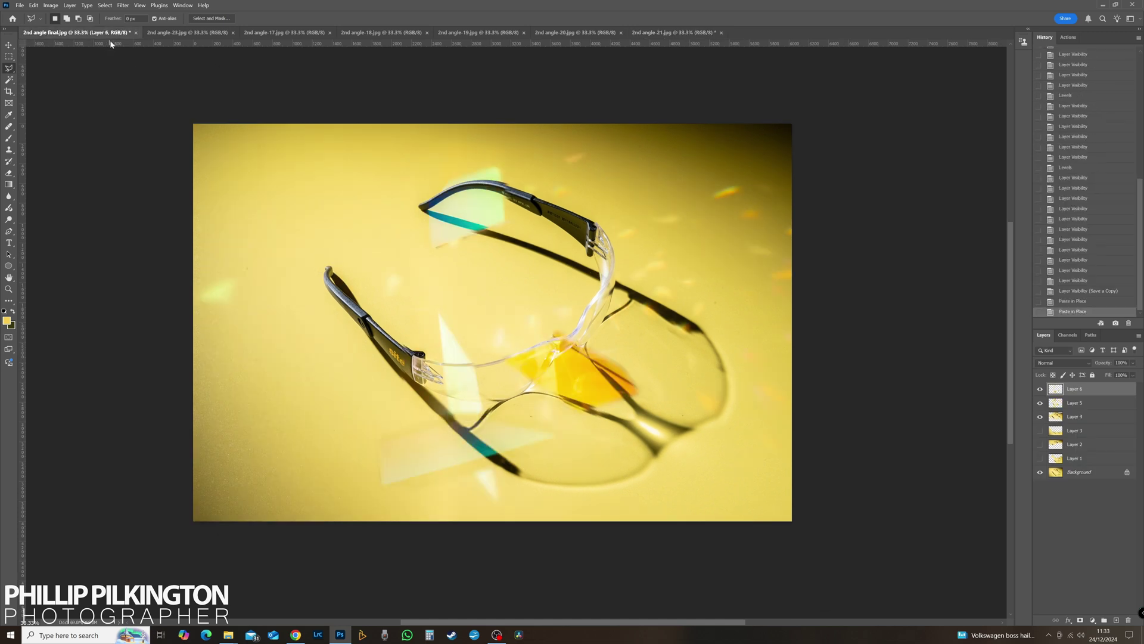
left_click(674, 32)
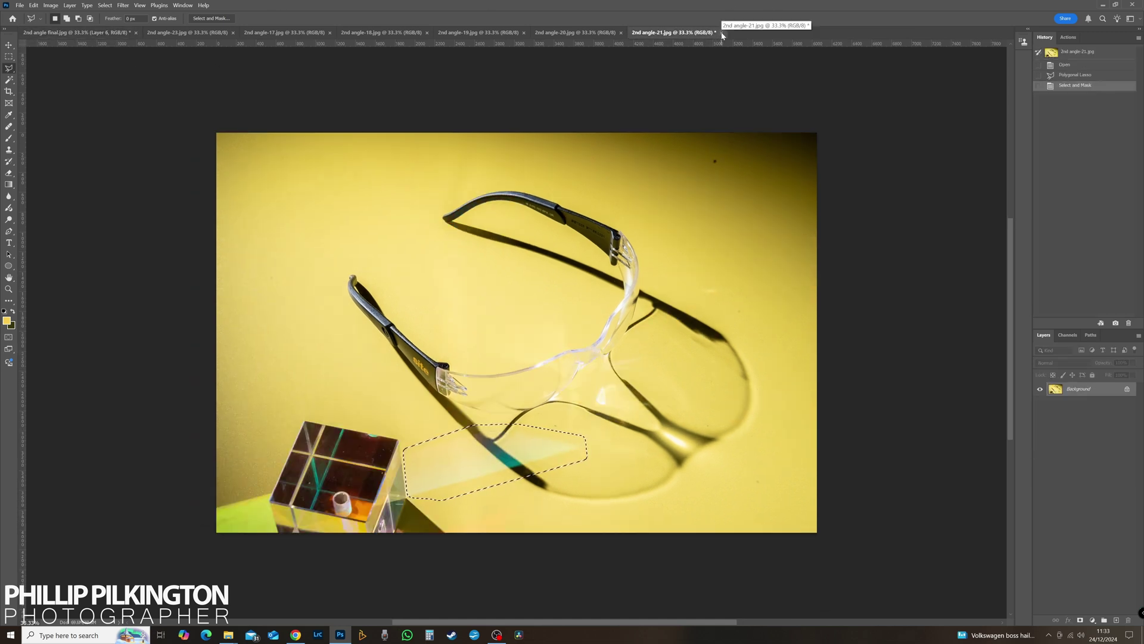
left_click(721, 32)
left_click(610, 238)
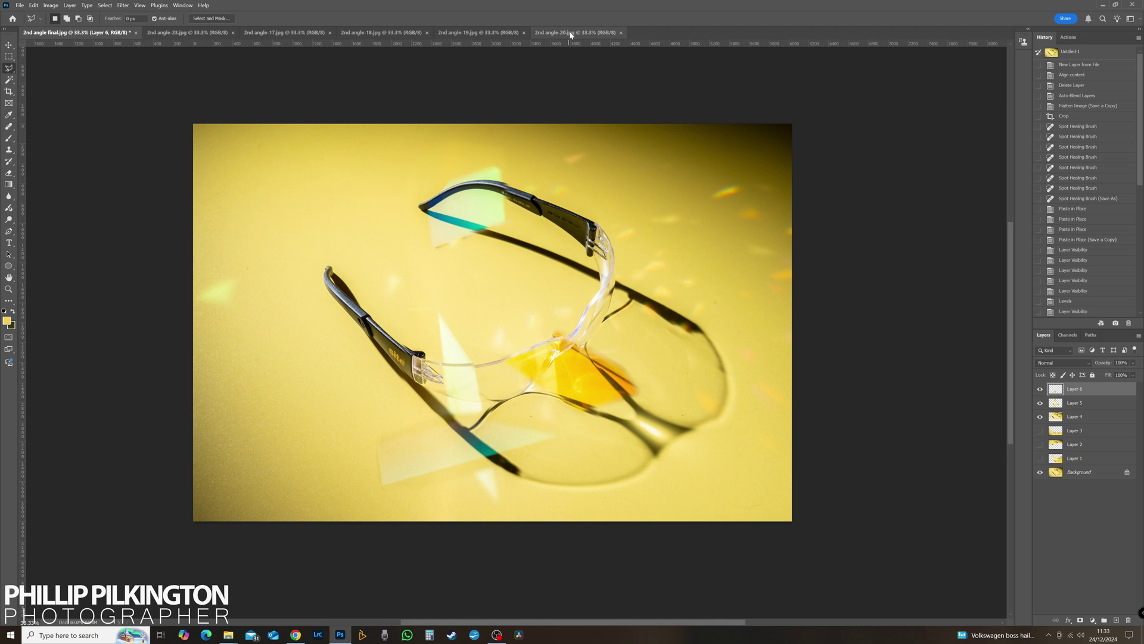
Step: In 2nd angle-20.jpg, select the pale reflection beside the prism with the Polygonal Lasso and feather it by 22 px
left_click(572, 33)
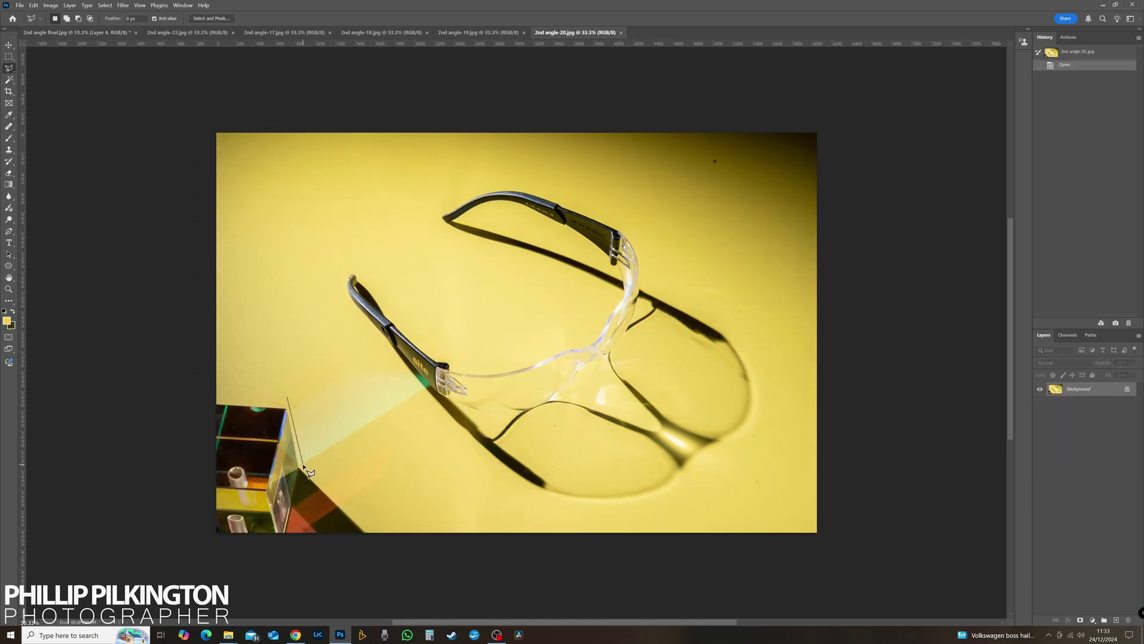
left_click(289, 367)
left_click(211, 18)
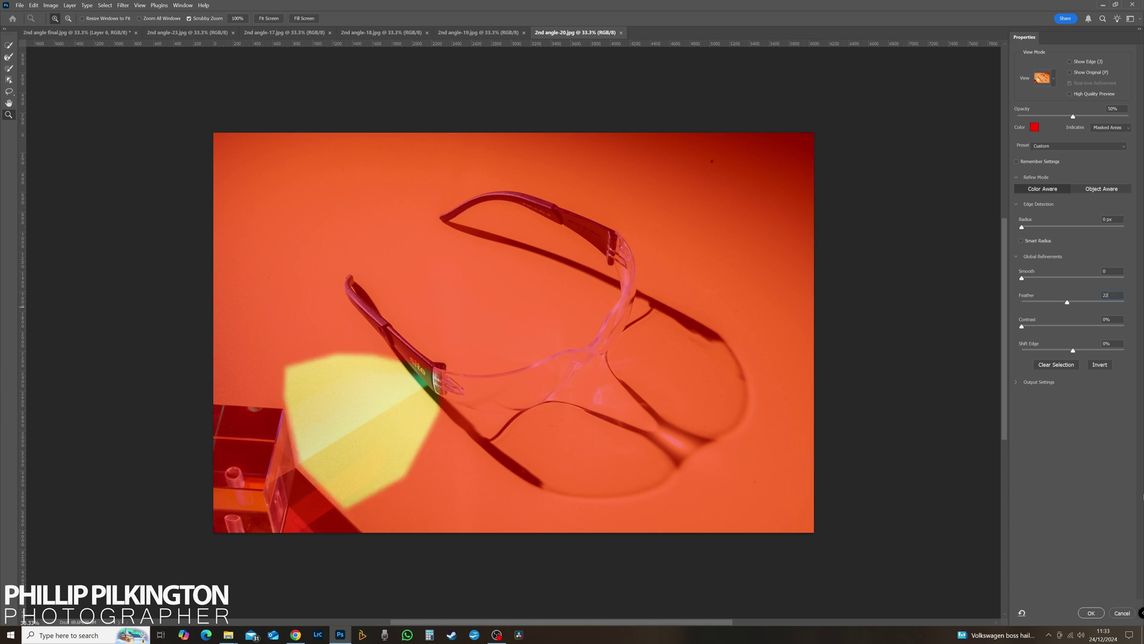
left_click(1090, 613)
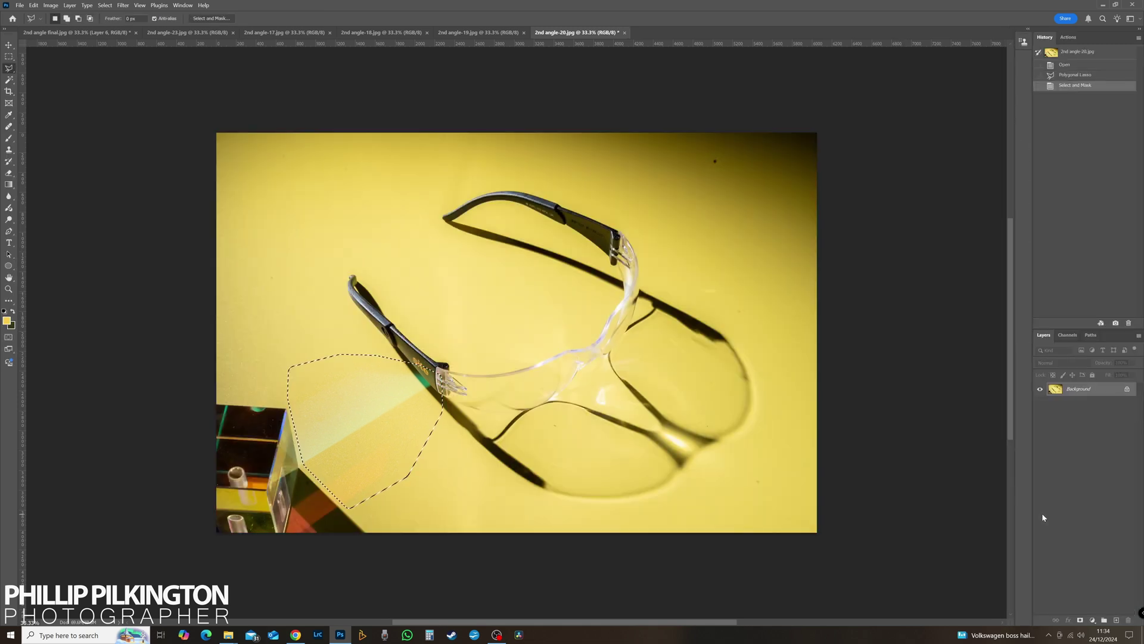
Step: Paste the 2nd angle-20.jpg selection in place into 2nd angle final.jpg, and close 2nd angle-20.jpg without saving
left_click(117, 34)
key("ctrl+shift+v")
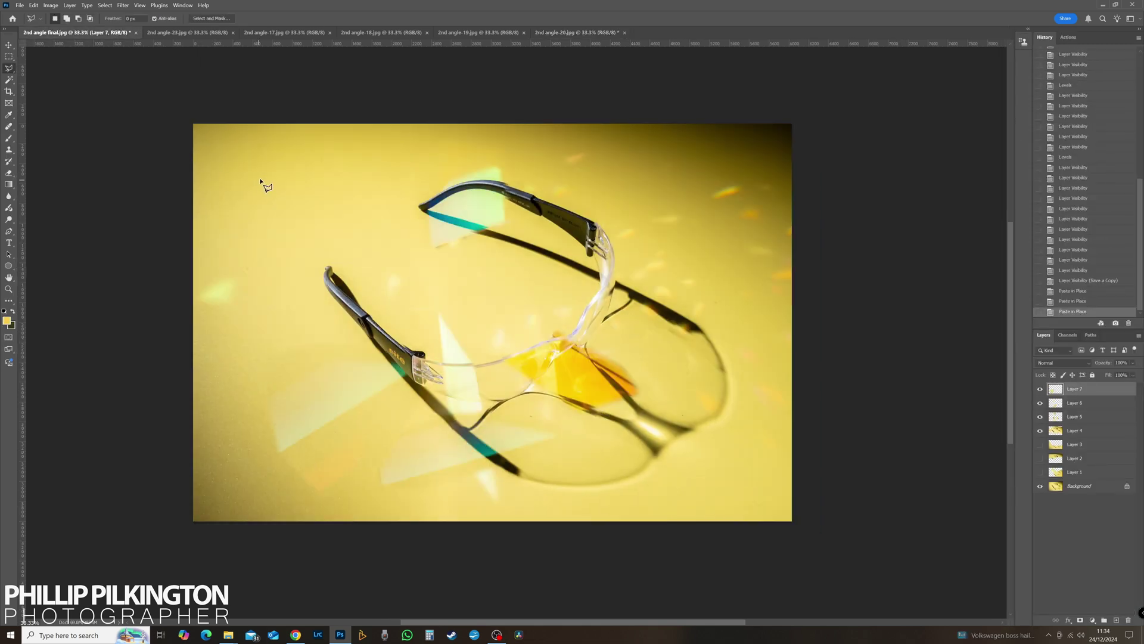
left_click(550, 33)
left_click(625, 32)
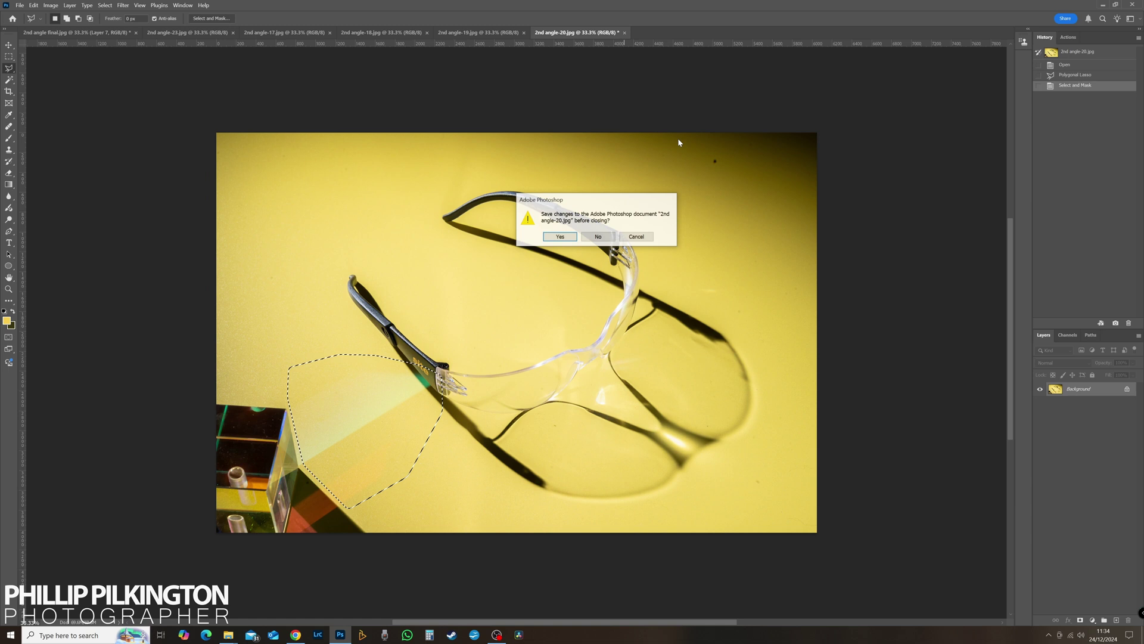
left_click(599, 238)
Step: In 2nd angle-19.jpg, select the long pale green beam across the glasses with the Polygonal Lasso and feather its edge
left_click(481, 34)
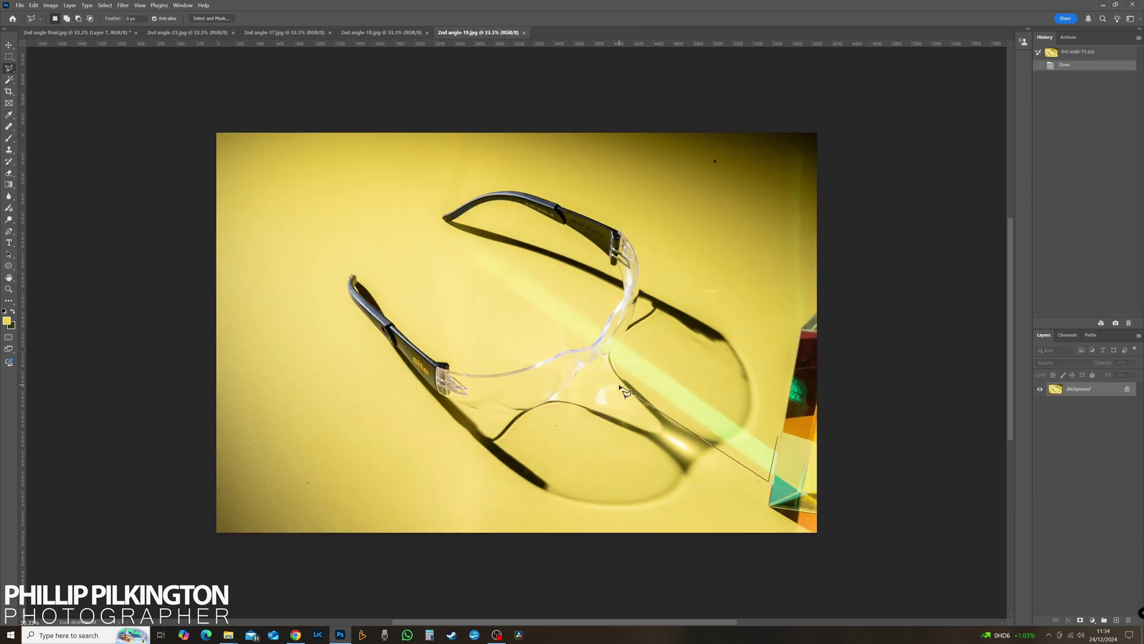
left_click(487, 281)
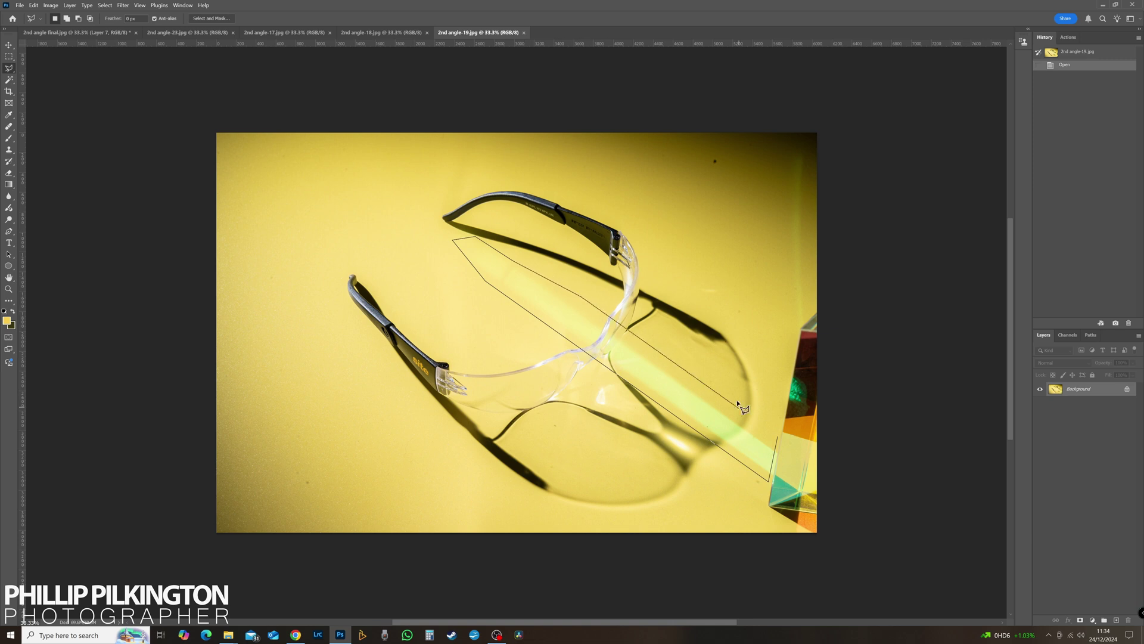
left_click(777, 438)
left_click(205, 20)
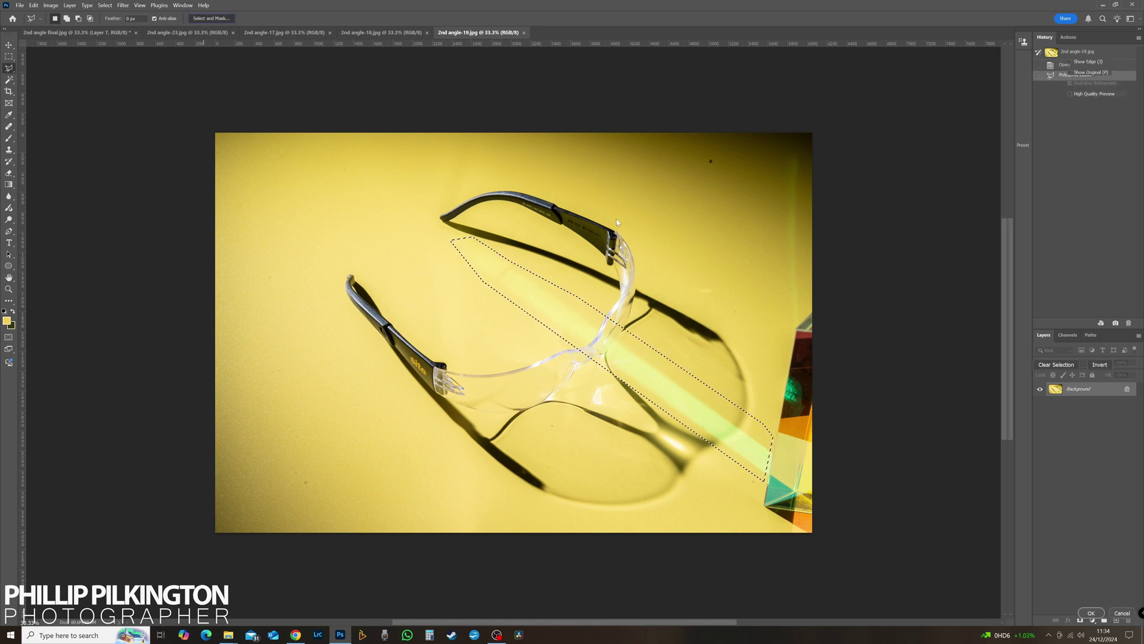
left_click(1104, 616)
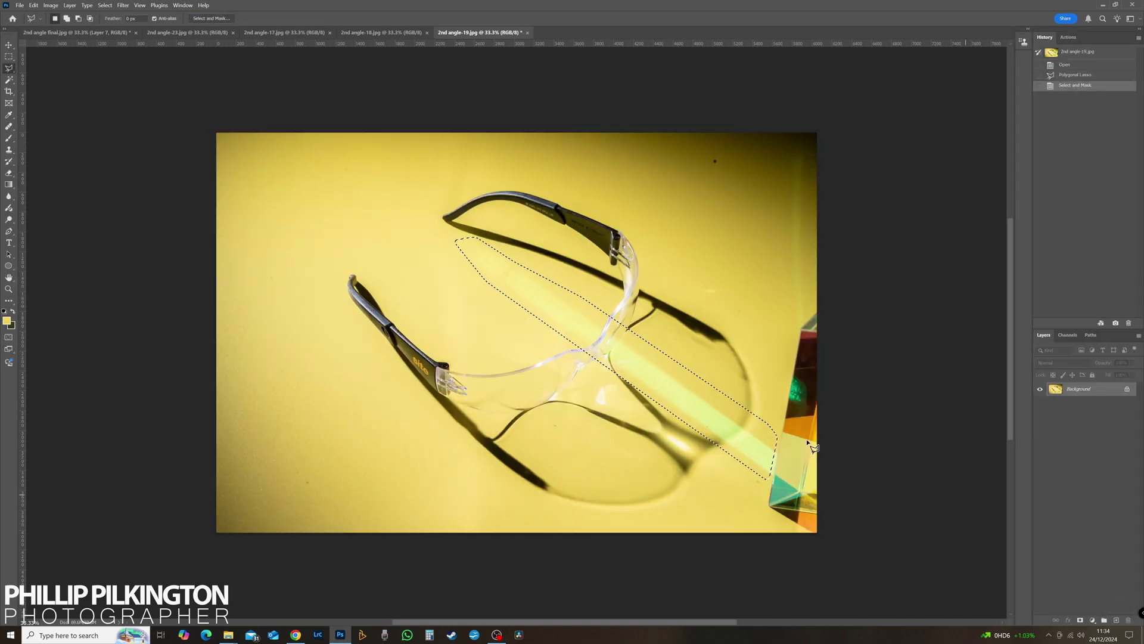
Step: Paste the 2nd angle-19.jpg selection in place into 2nd angle final.jpg, and close 2nd angle-19.jpg without saving
left_click(90, 33)
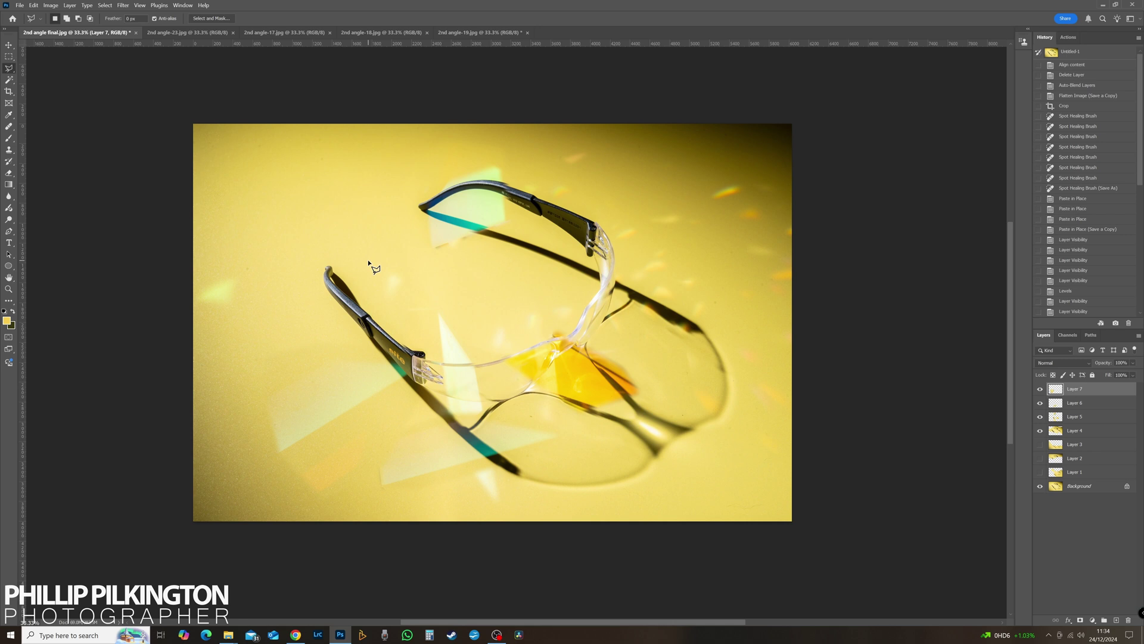
key("ctrl+shift+v")
left_click(476, 33)
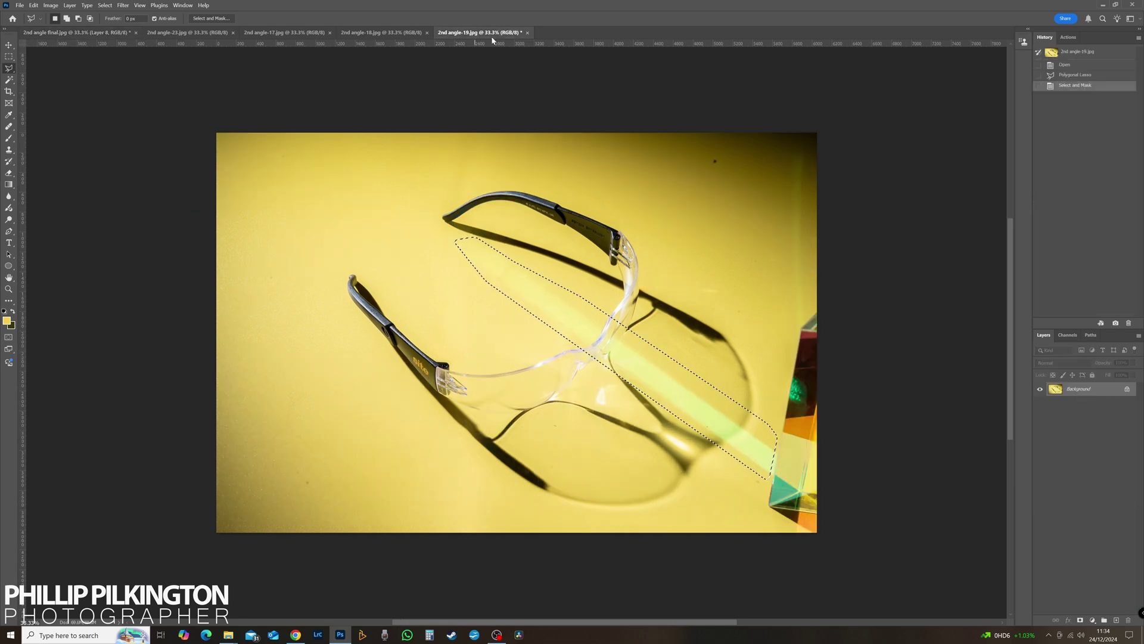
left_click(528, 33)
left_click(611, 242)
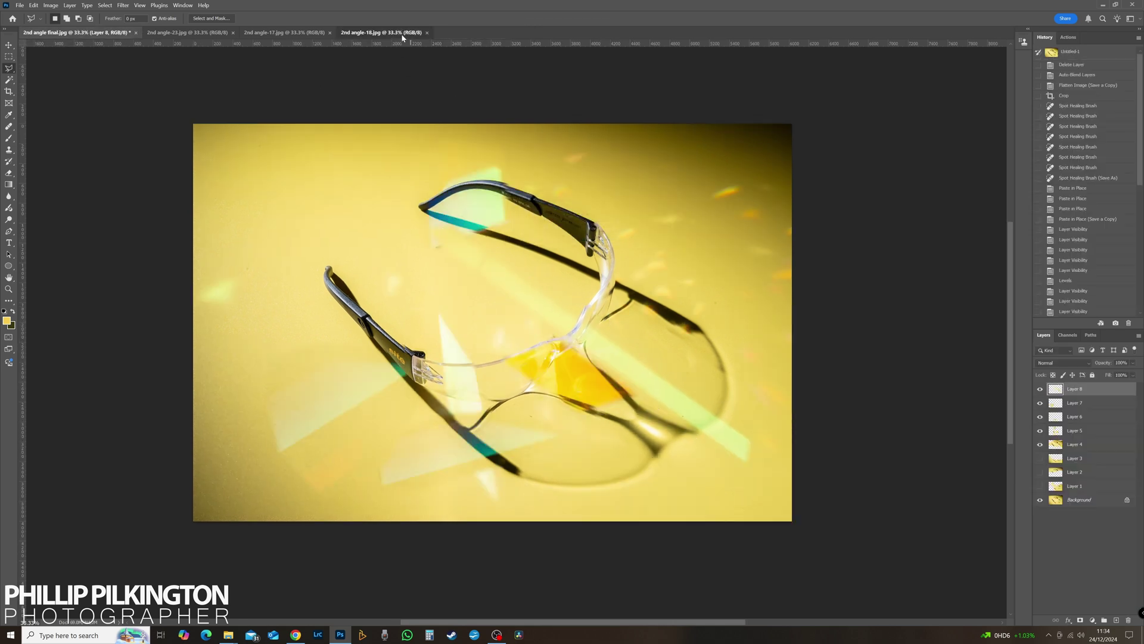
Step: In 2nd angle-18.jpg, select the orange and yellow reflections below the prism with the Polygonal Lasso and feather them by 22 px
left_click(417, 33)
left_click(682, 186)
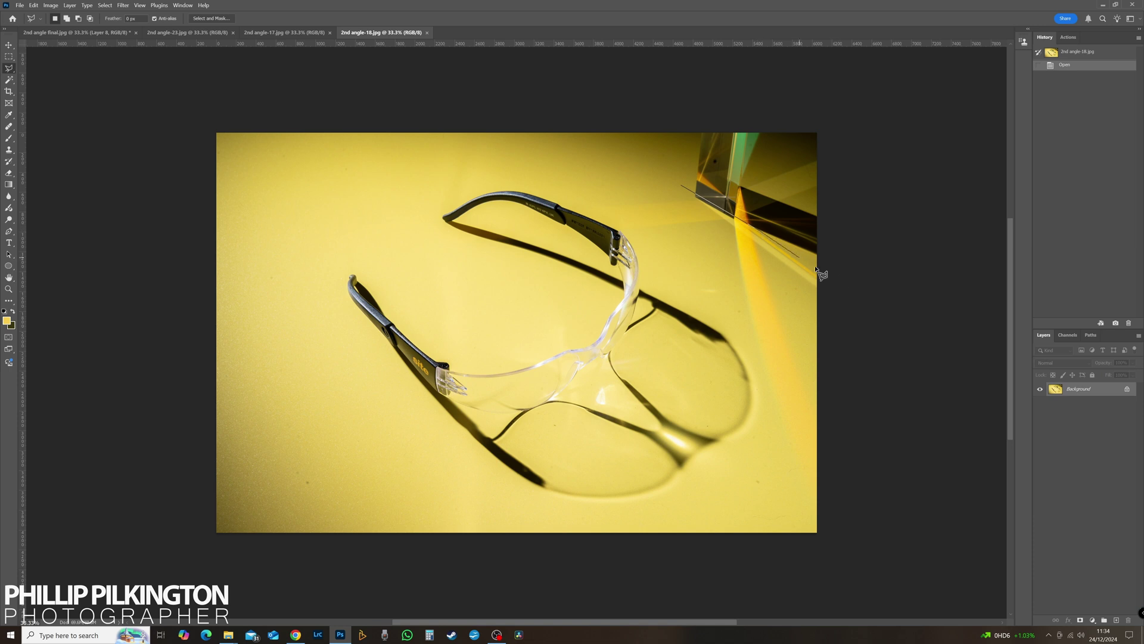
left_click(835, 277)
left_click(845, 509)
left_click(816, 515)
left_click(789, 476)
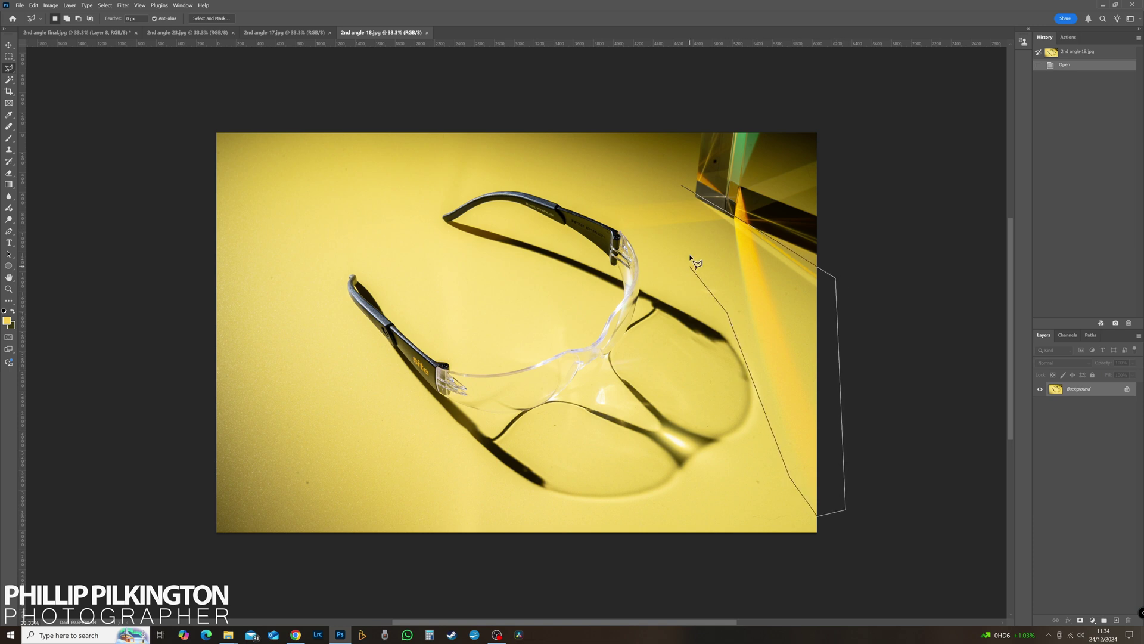
double_click(581, 194)
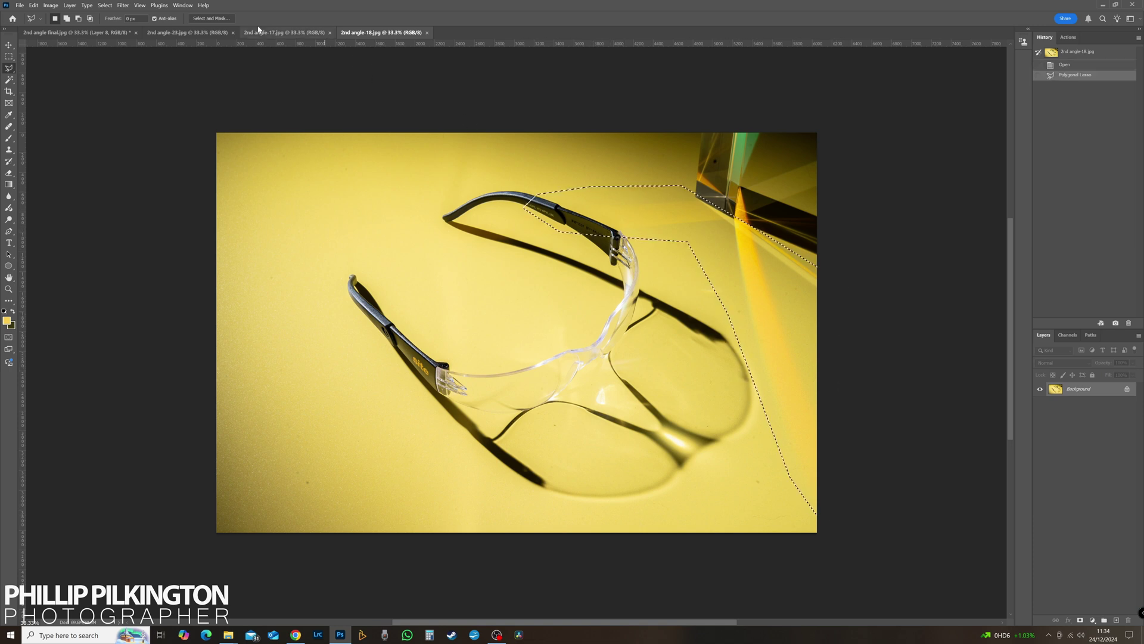
left_click(211, 18)
type("22")
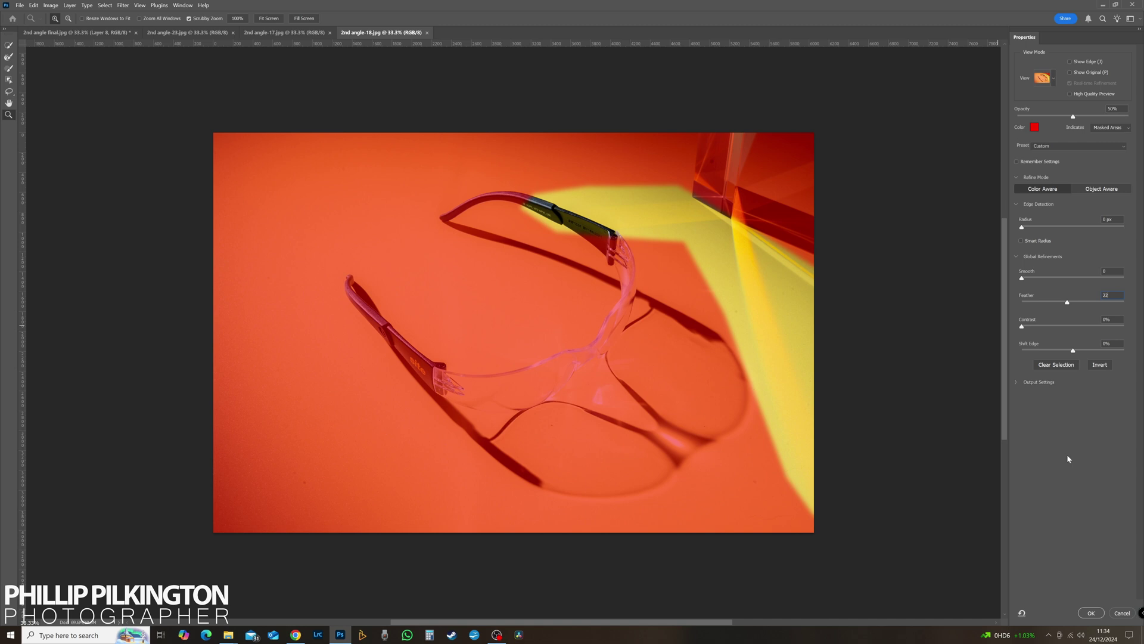
left_click(1088, 613)
Step: Paste the 2nd angle-18.jpg selection in place into 2nd angle final.jpg, and cut away its dark prism edge with a polygonal selection feathered 22 px
left_click(100, 32)
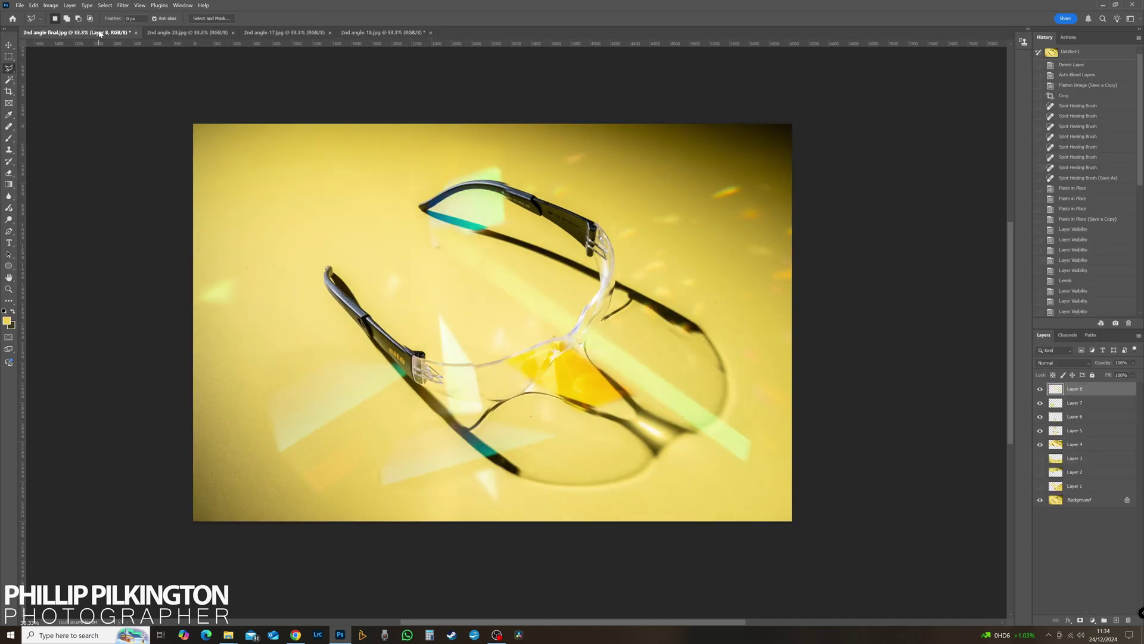
key("ctrl+shift+v")
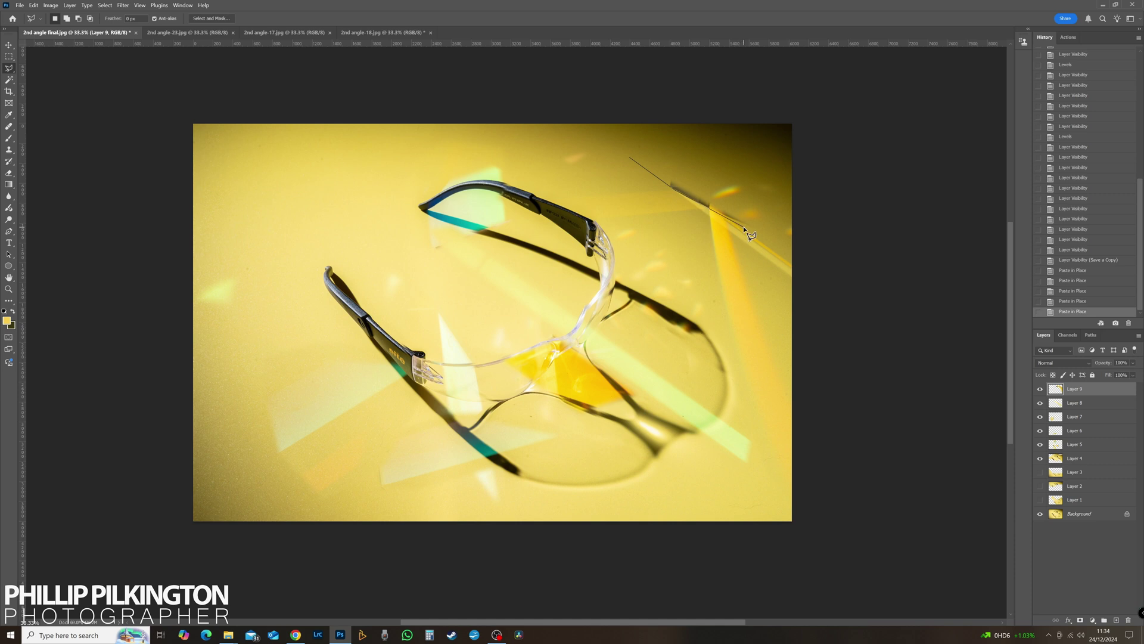
double_click(745, 153)
left_click(211, 18)
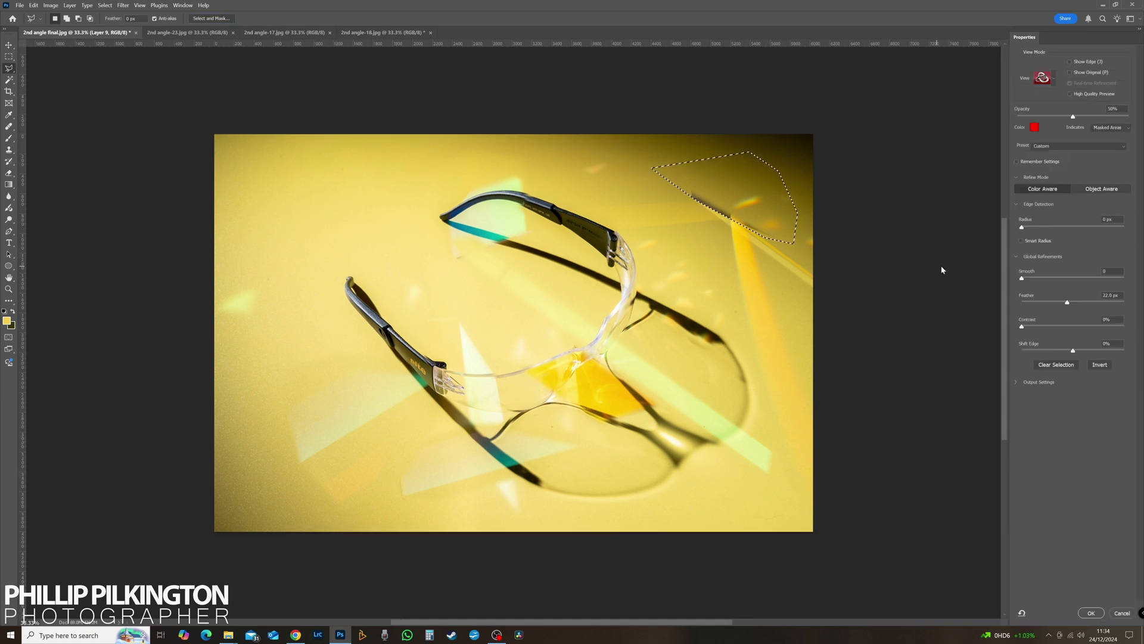
left_click(1091, 613)
key("ctrl+x")
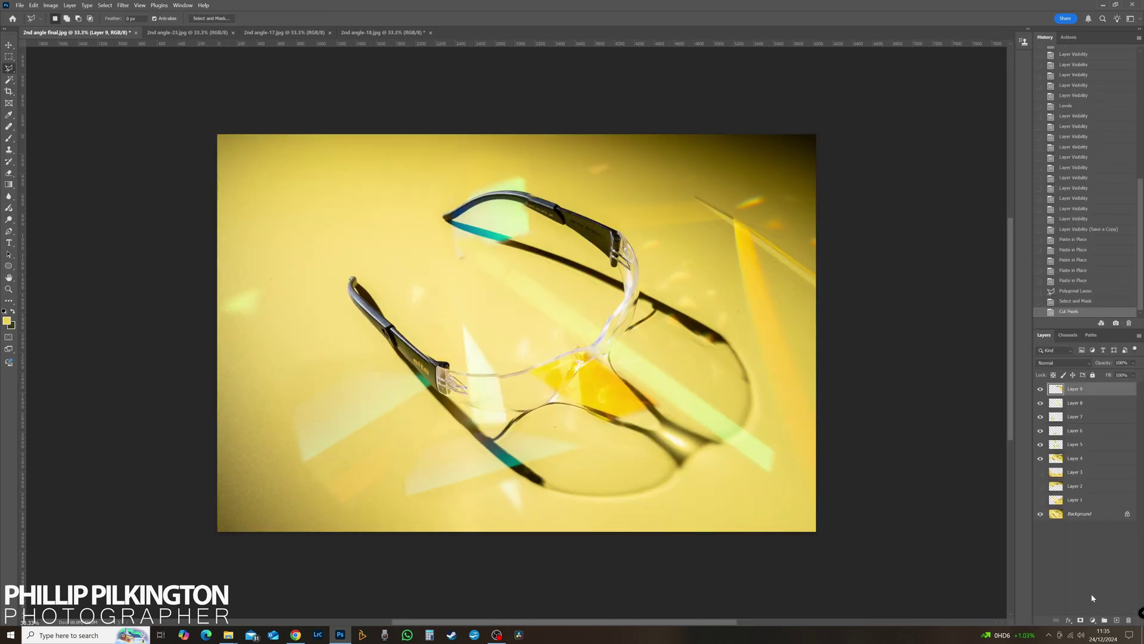
Step: Compare the image with and without Layer 9, and cut its remaining dark prism edge using another polygonal selection feathered 22 px
left_click(1040, 389)
left_click(1041, 389)
double_click(773, 156)
left_click(211, 18)
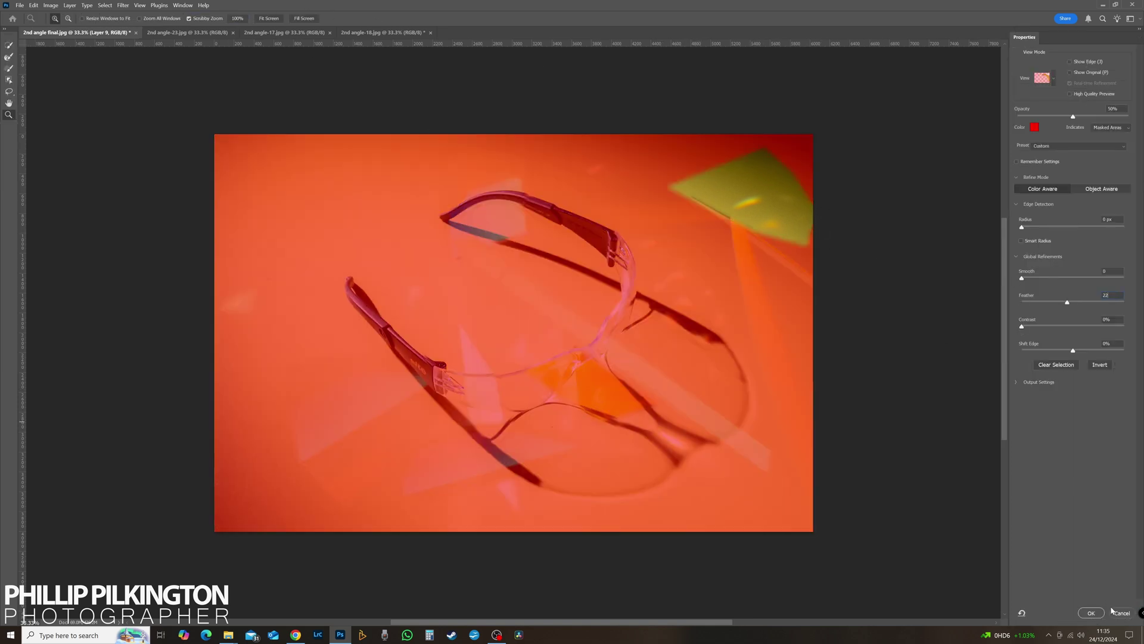
left_click(1091, 614)
key("ctrl+x")
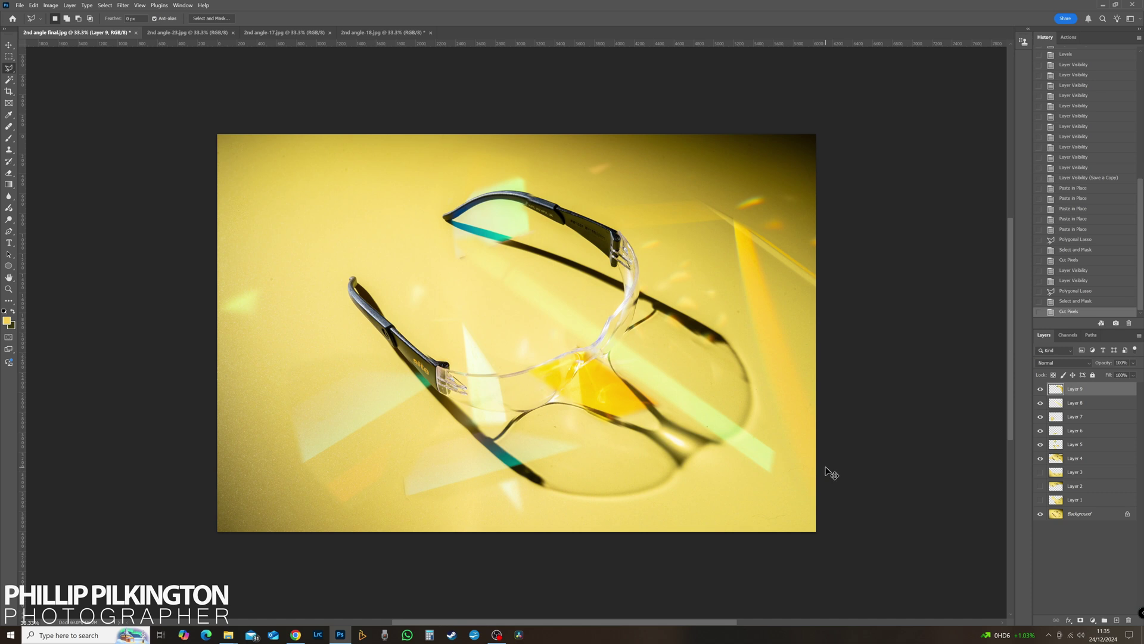
Step: Close 2nd angle-18.jpg without saving its changes
left_click(378, 33)
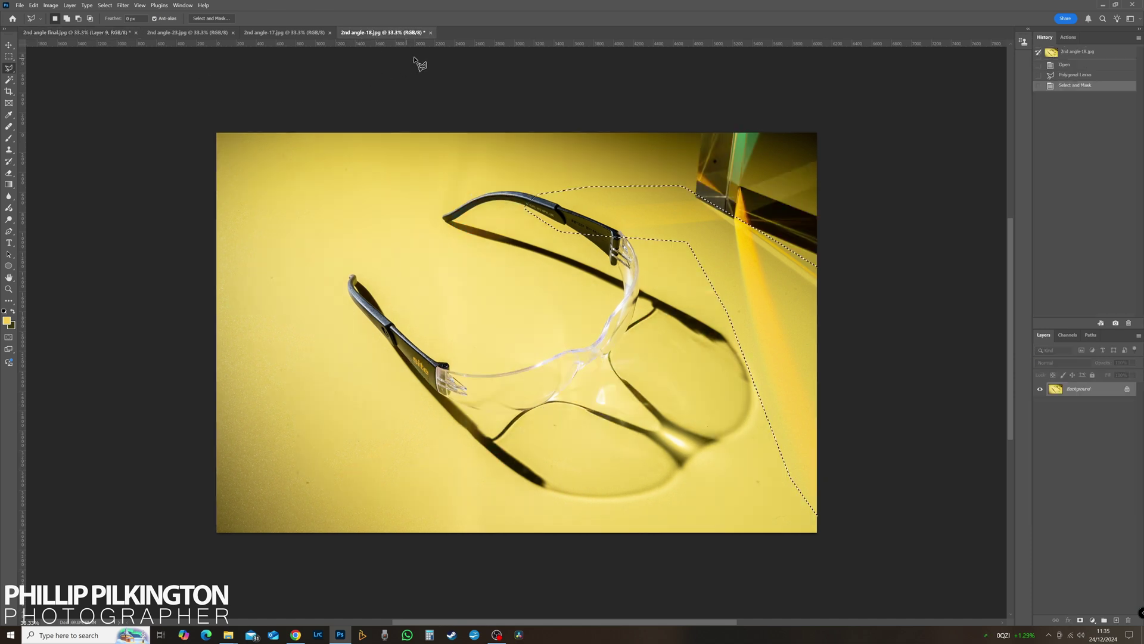
left_click(431, 32)
left_click(597, 237)
Step: In 2nd angle-17.jpg, select the diagonal orange beam below the prism with the Polygonal Lasso and feather it by 22 px
left_click(286, 33)
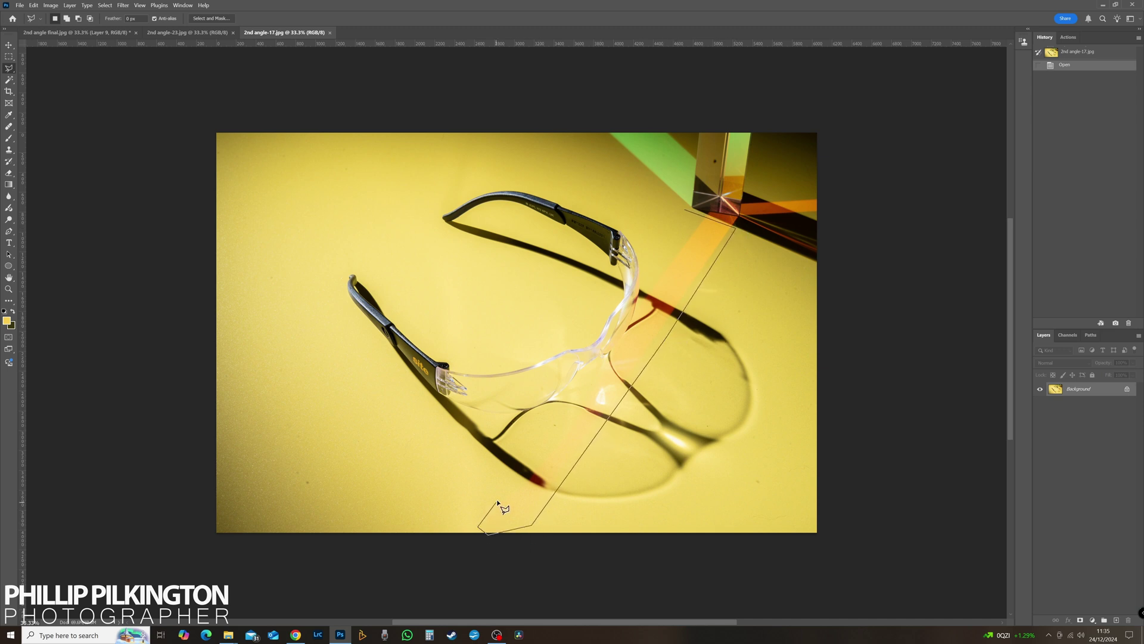
left_click(685, 217)
left_click(211, 18)
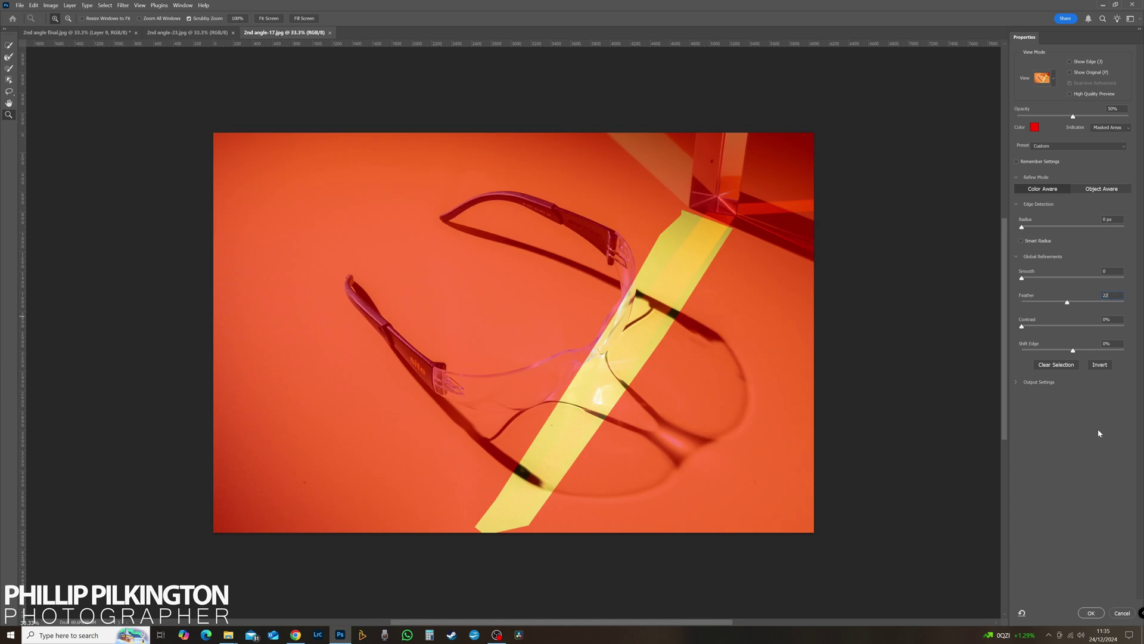
left_click(1090, 612)
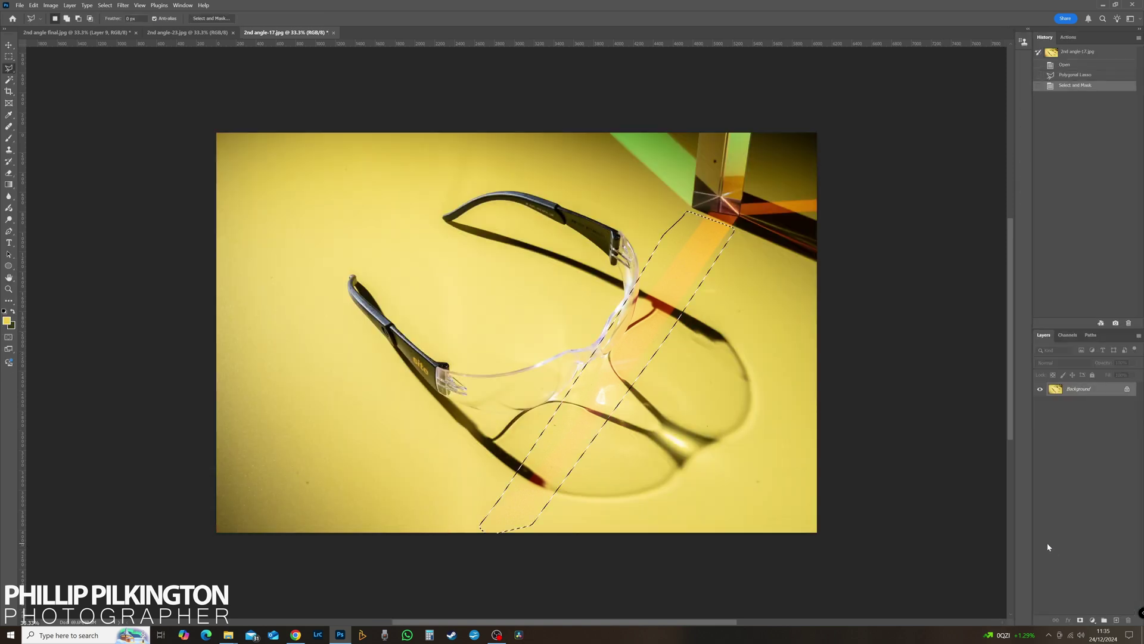
Step: Paste the 2nd angle-17.jpg selection in place into 2nd angle final.jpg, and close 2nd angle-17.jpg without saving
left_click(129, 35)
key("ctrl+shift+v")
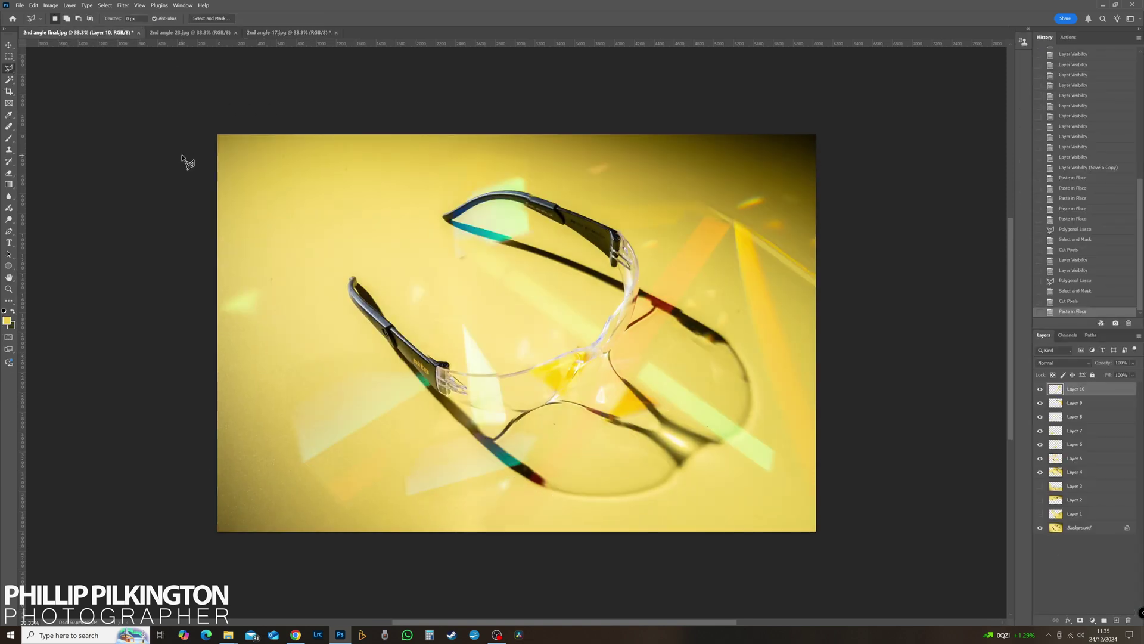
left_click(210, 34)
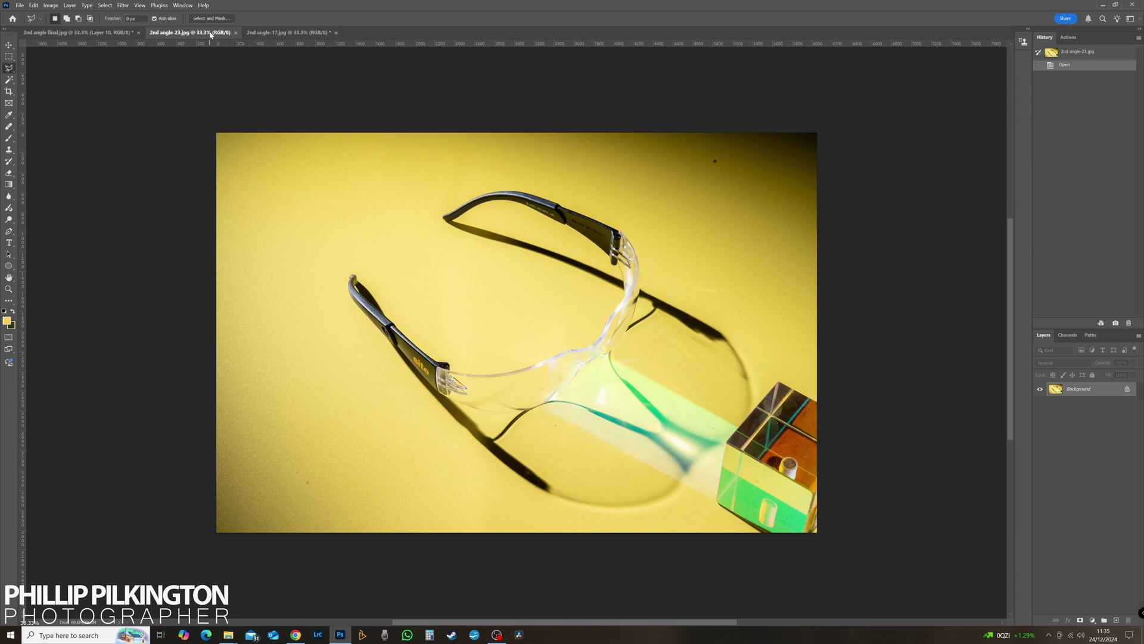
left_click(298, 33)
left_click(337, 33)
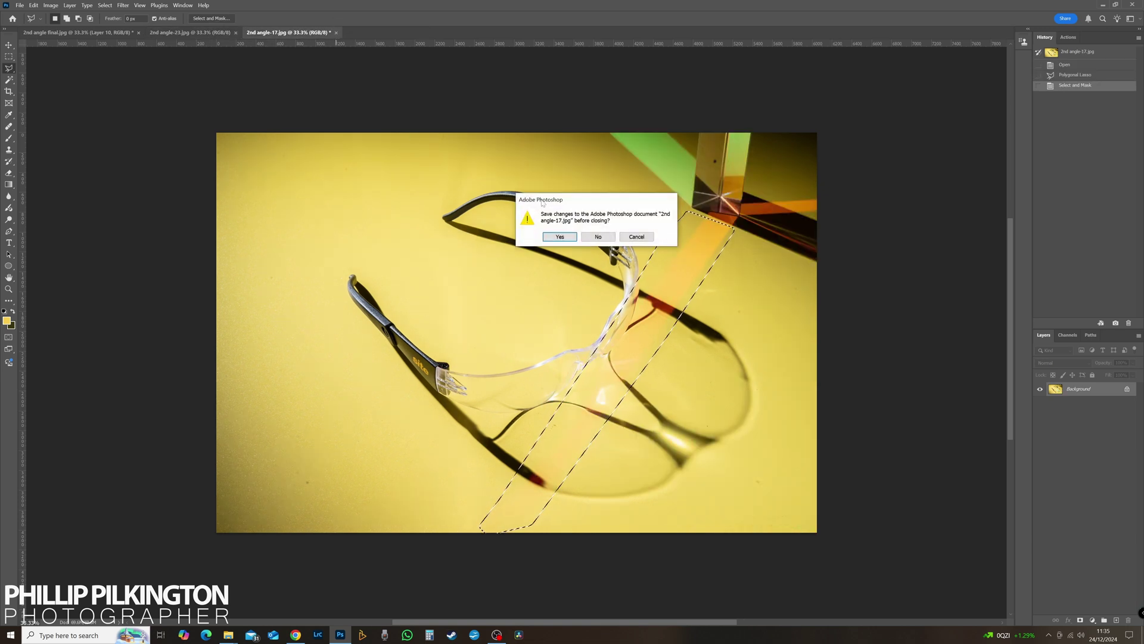
left_click(598, 237)
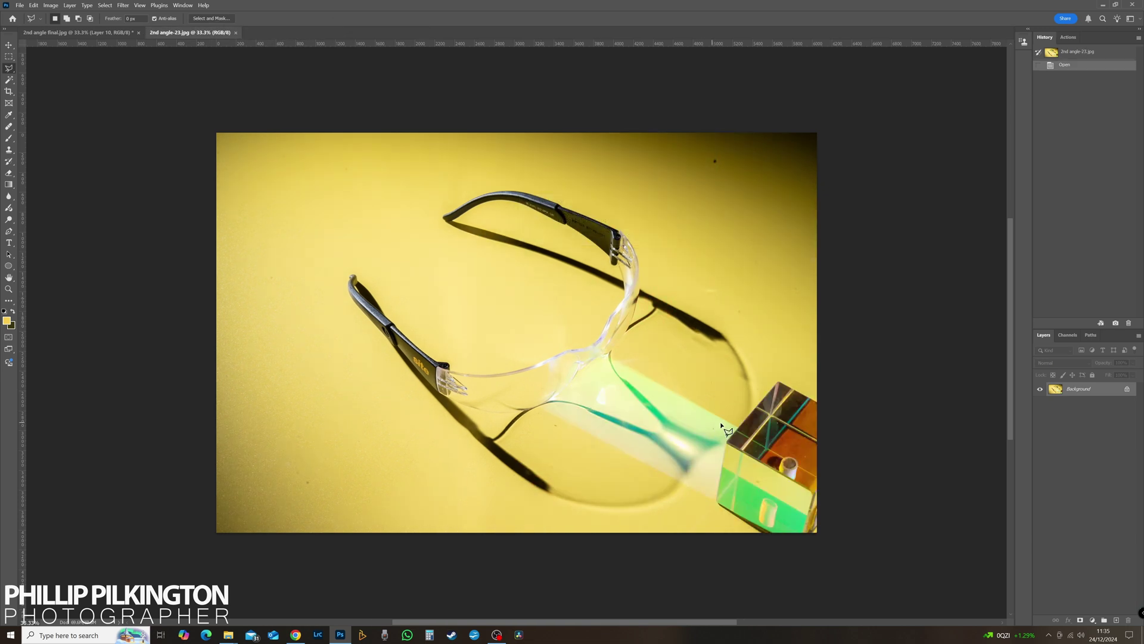
Step: In 2nd angle-23.jpg, select the green and white reflection beside the prism with the Polygonal Lasso and feather it by 22 px
left_click(710, 503)
left_click(549, 350)
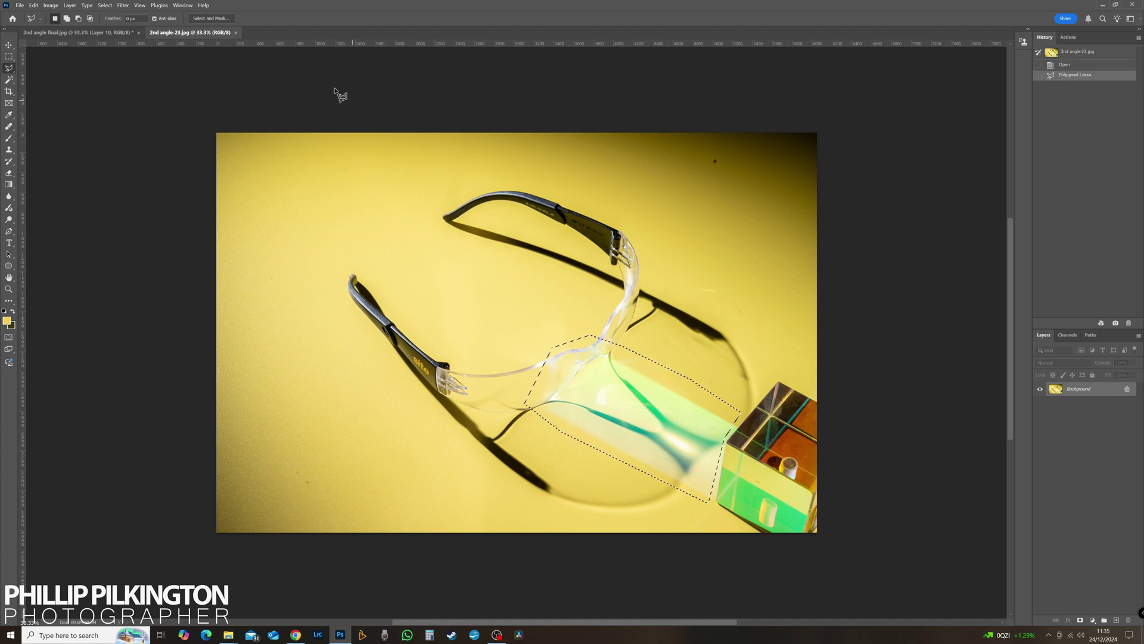
left_click(211, 19)
left_click(1109, 295)
type("22")
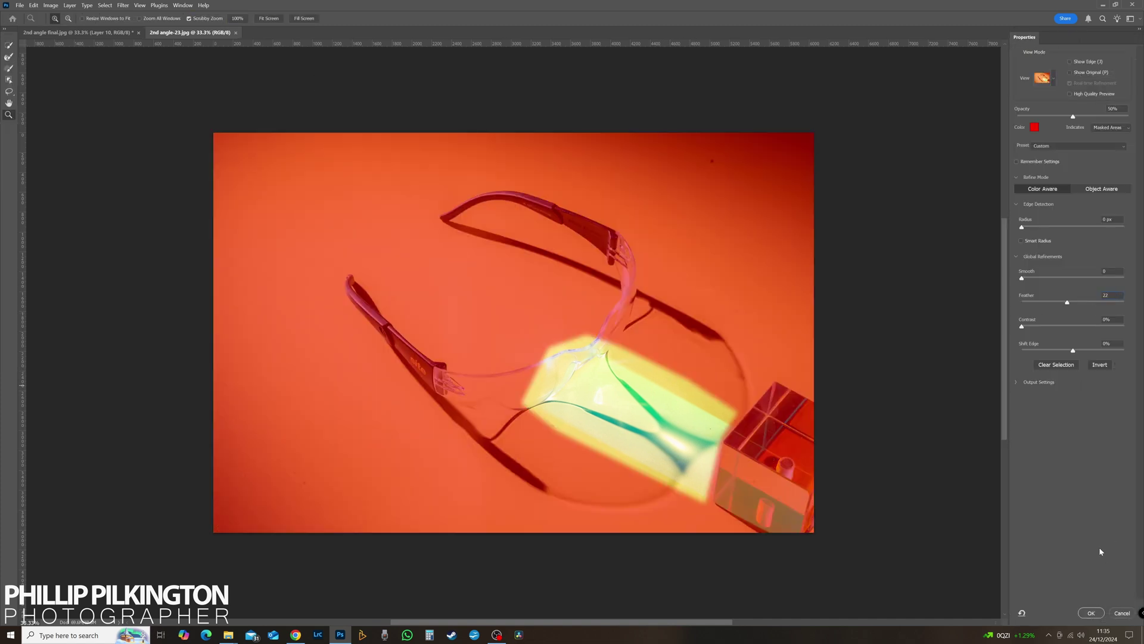
left_click(1091, 613)
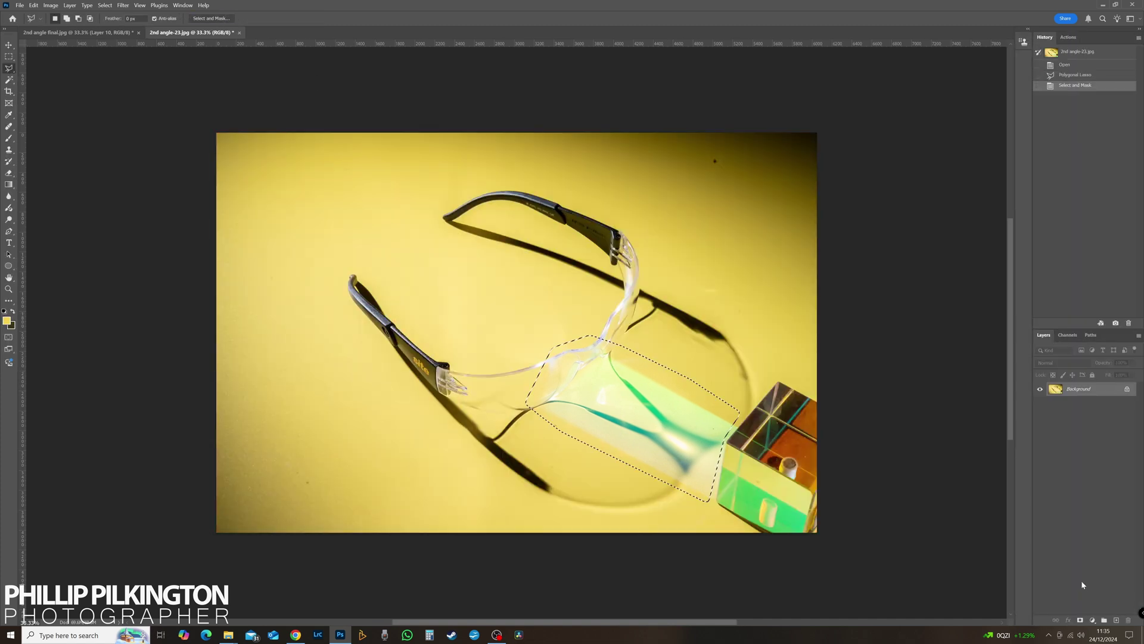
Step: Paste the 2nd angle-23.jpg selection in place into 2nd angle final.jpg, and close 2nd angle-23.jpg without saving
left_click(92, 33)
key("ctrl+shift+v")
left_click(236, 33)
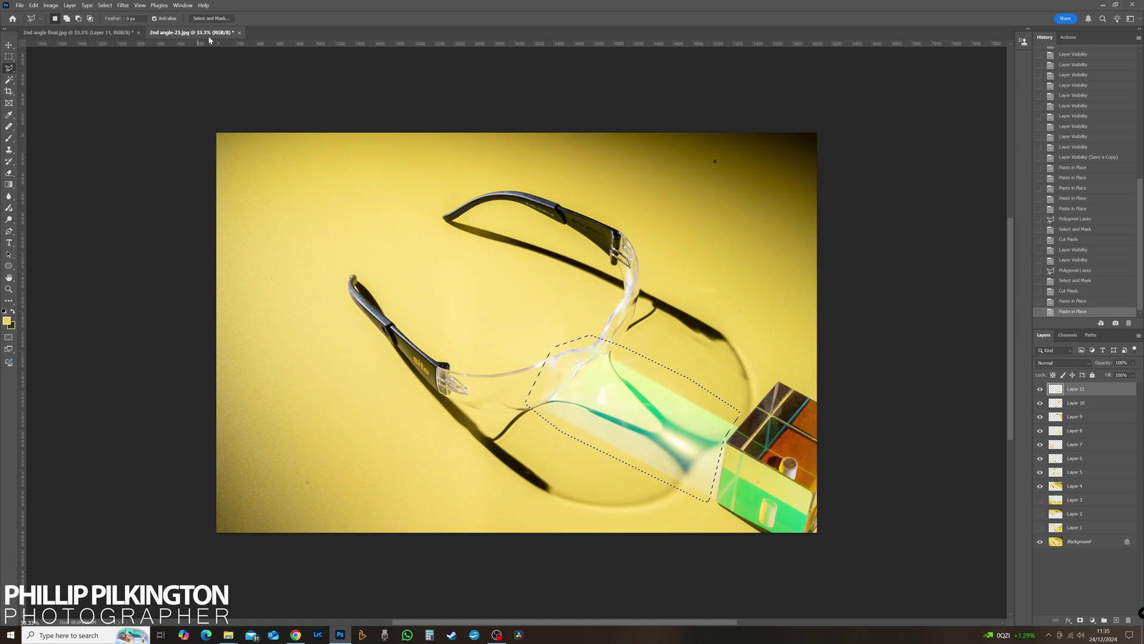
left_click(240, 33)
left_click(592, 238)
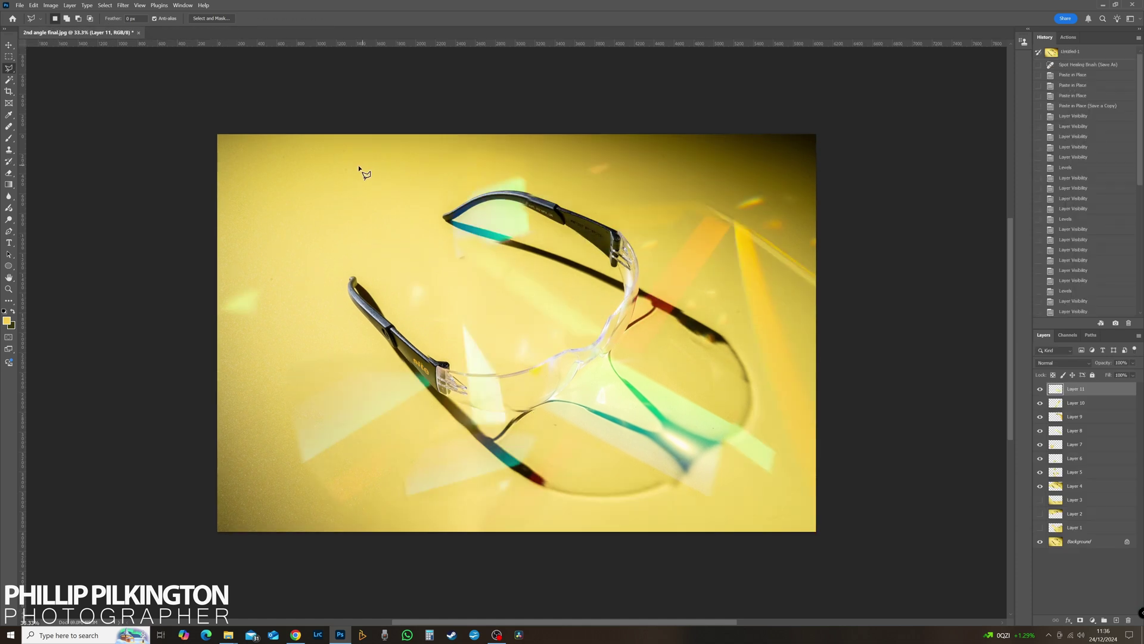
Step: Save the composite as the Photoshop file 2nd angle final.psd, replacing the existing file and keeping Maximize Compatibility on
key("ctrl+shift+s")
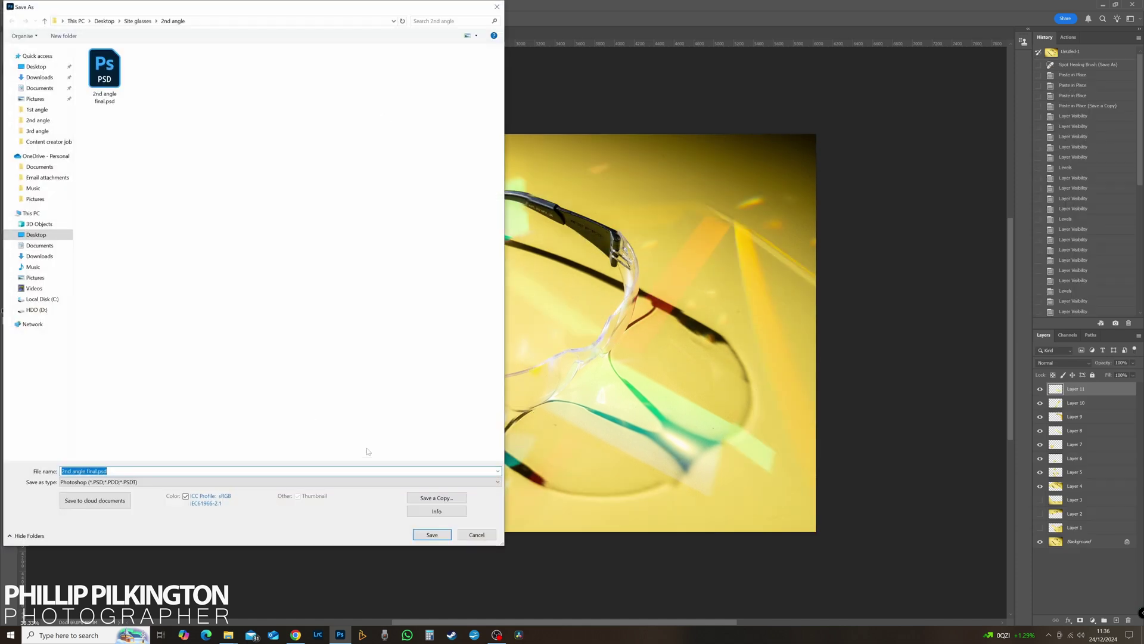
key("Return")
left_click(599, 320)
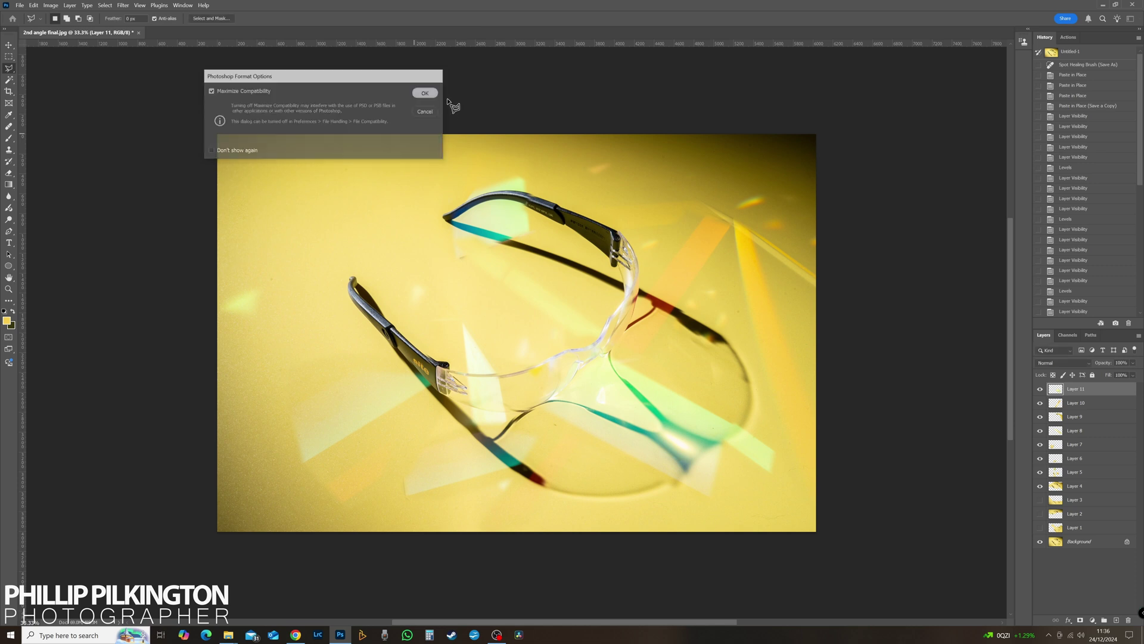
key("Return")
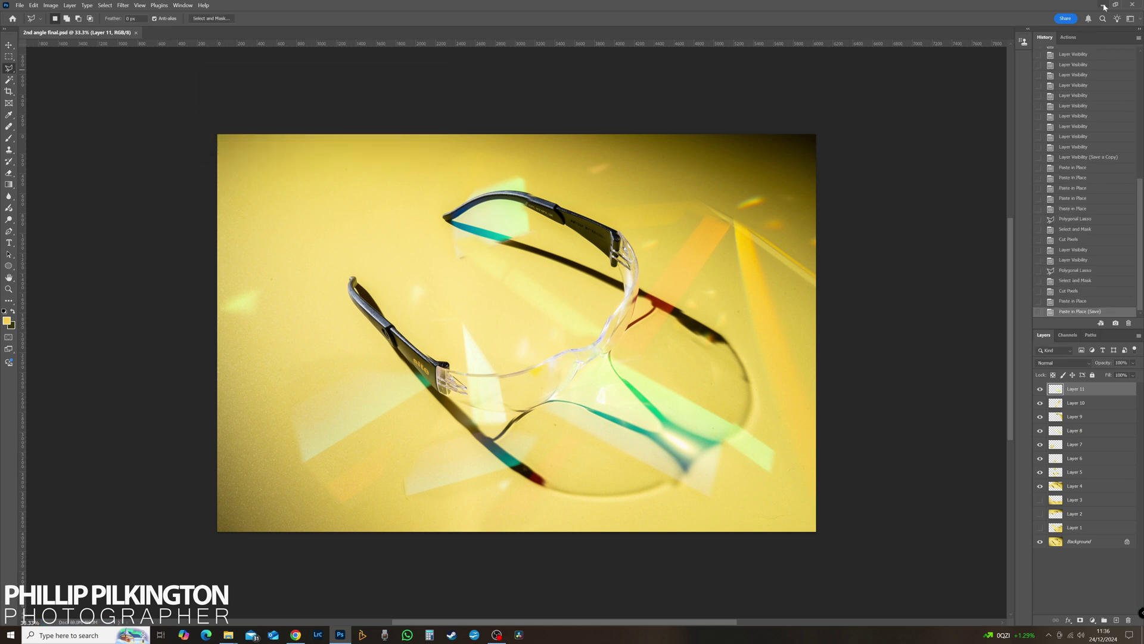
Step: Open the shots 2nd angle-6.jpg through 2nd angle-18.jpg from the 2nd angle folder in Photoshop
left_click(1104, 5)
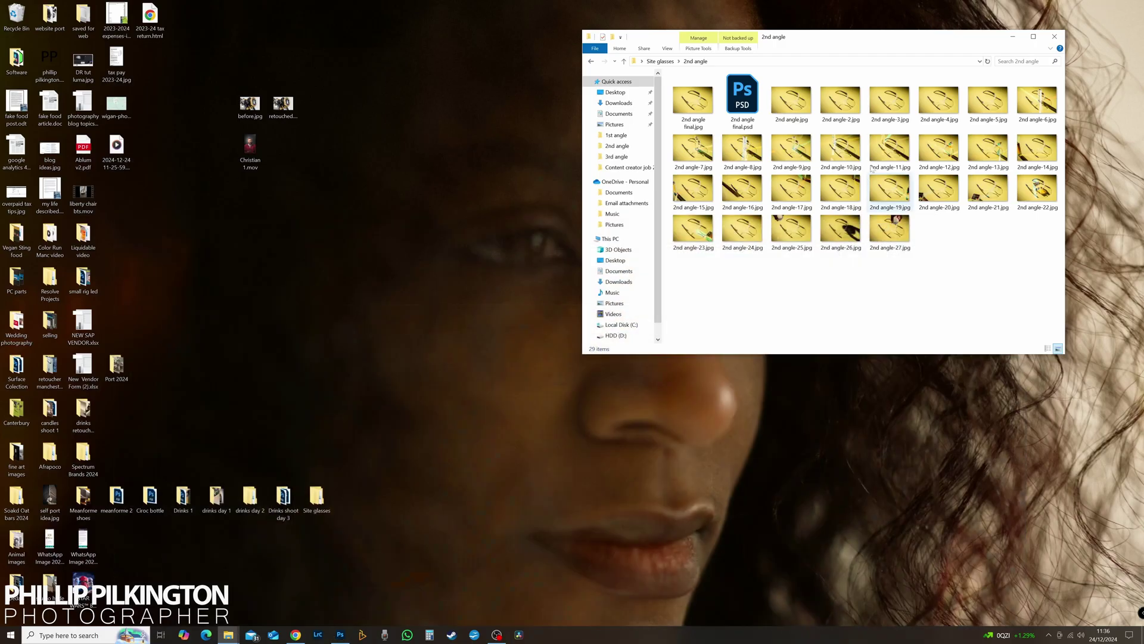
left_click(843, 191)
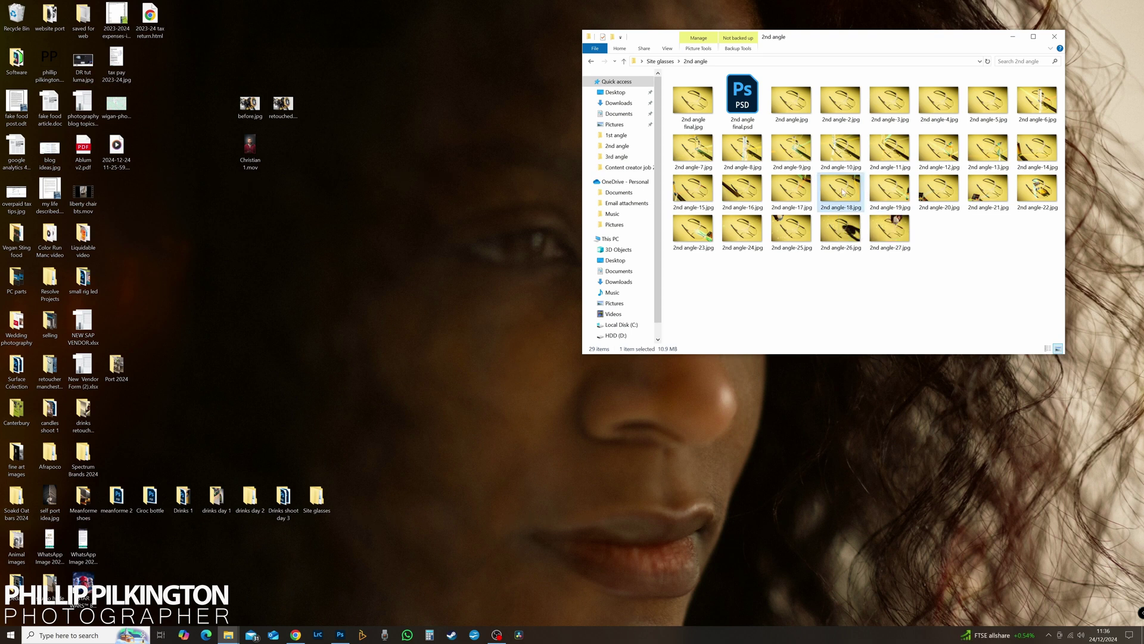
left_click(1037, 99, "shift")
left_click_drag(702, 188, 182, 76)
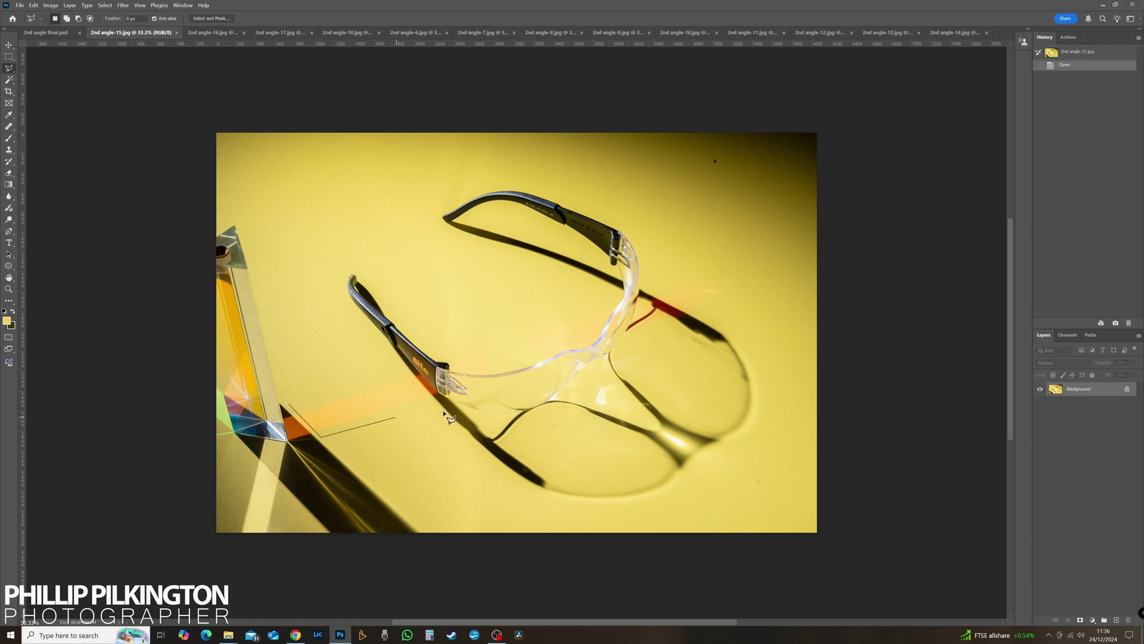
Step: In 2nd angle-15.jpg, select the long orange beam crossing the glasses with the Polygonal Lasso and feather the selection in Select and Mask
left_click(726, 314)
left_click(754, 292)
left_click(715, 279)
left_click(671, 276)
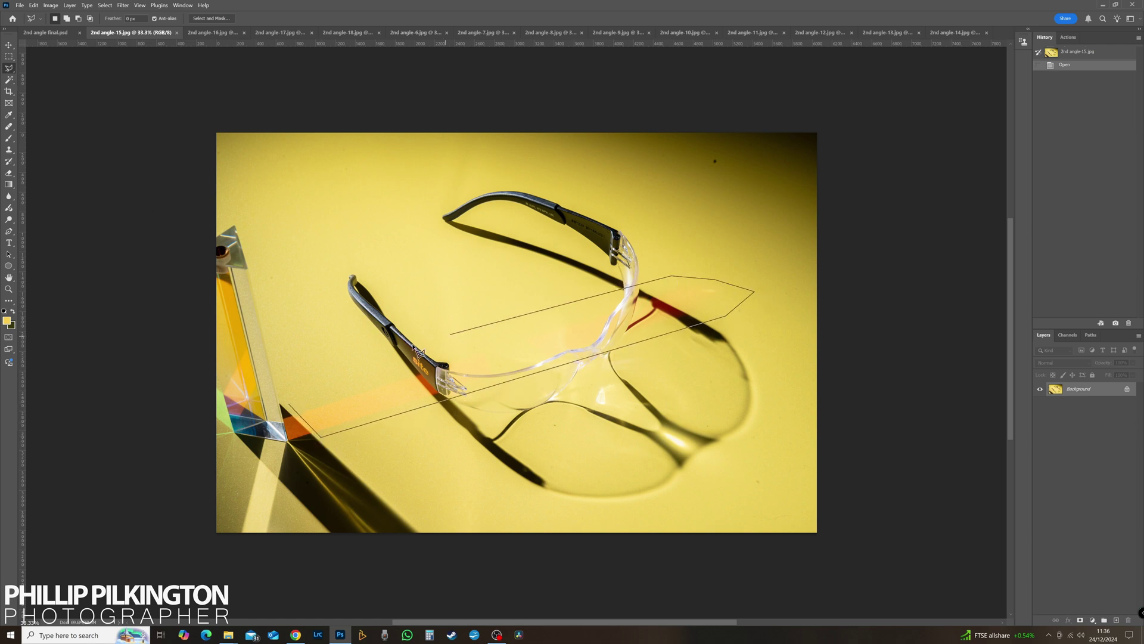
double_click(310, 378)
left_click(212, 18)
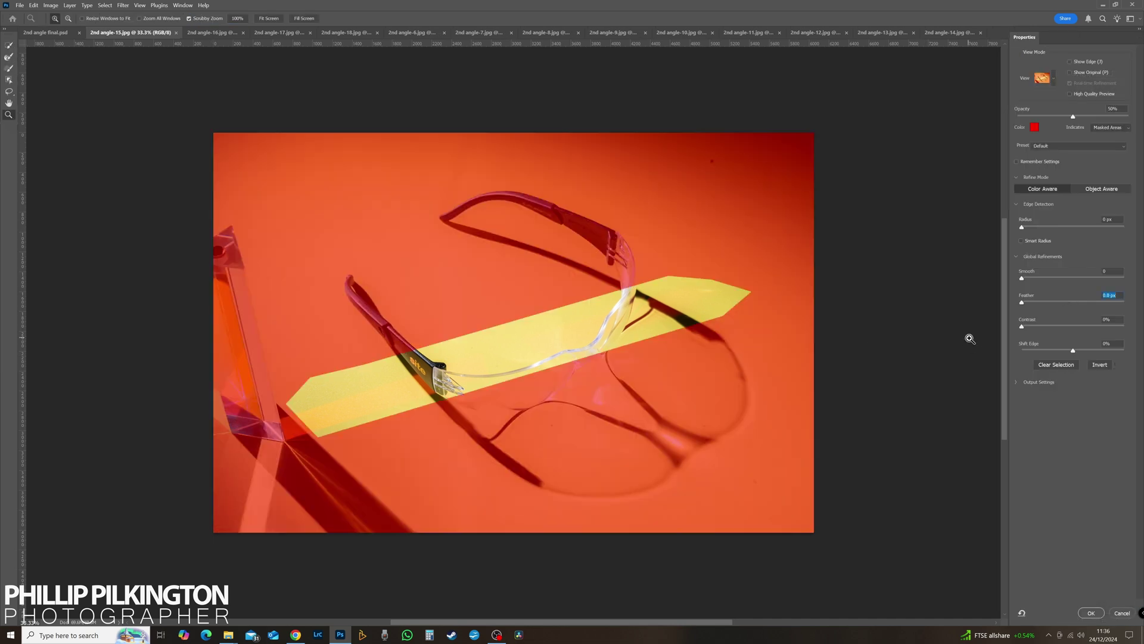
left_click(1091, 613)
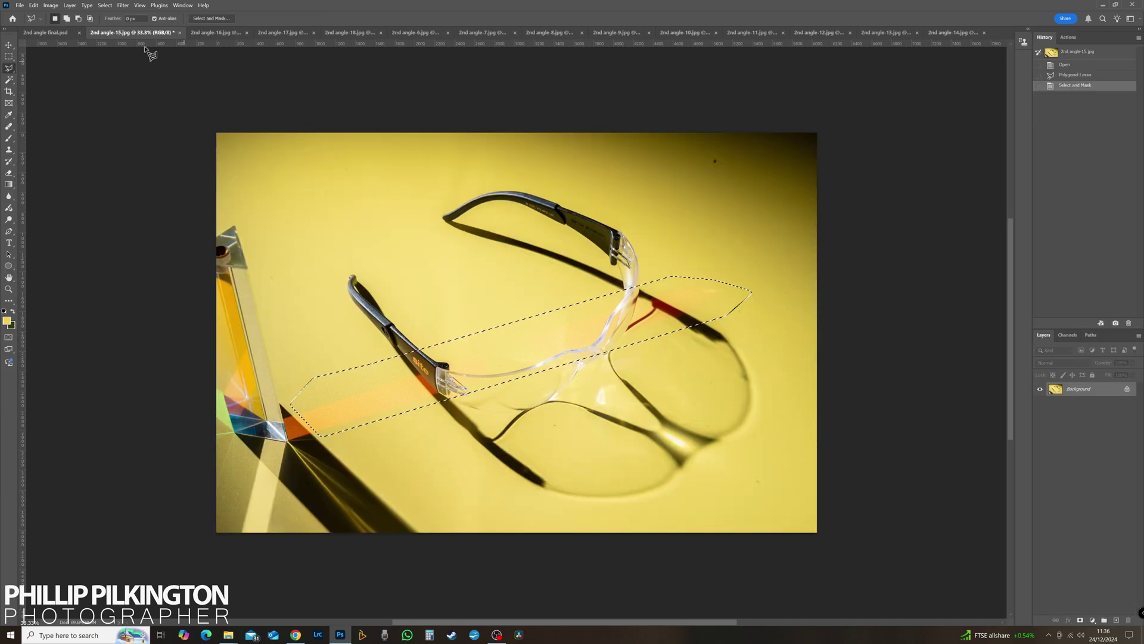
Step: Paste the 2nd angle-15.jpg selection in place into 2nd angle final.psd, and close 2nd angle-15.jpg without saving
left_click(45, 32)
key("ctrl+shift+v")
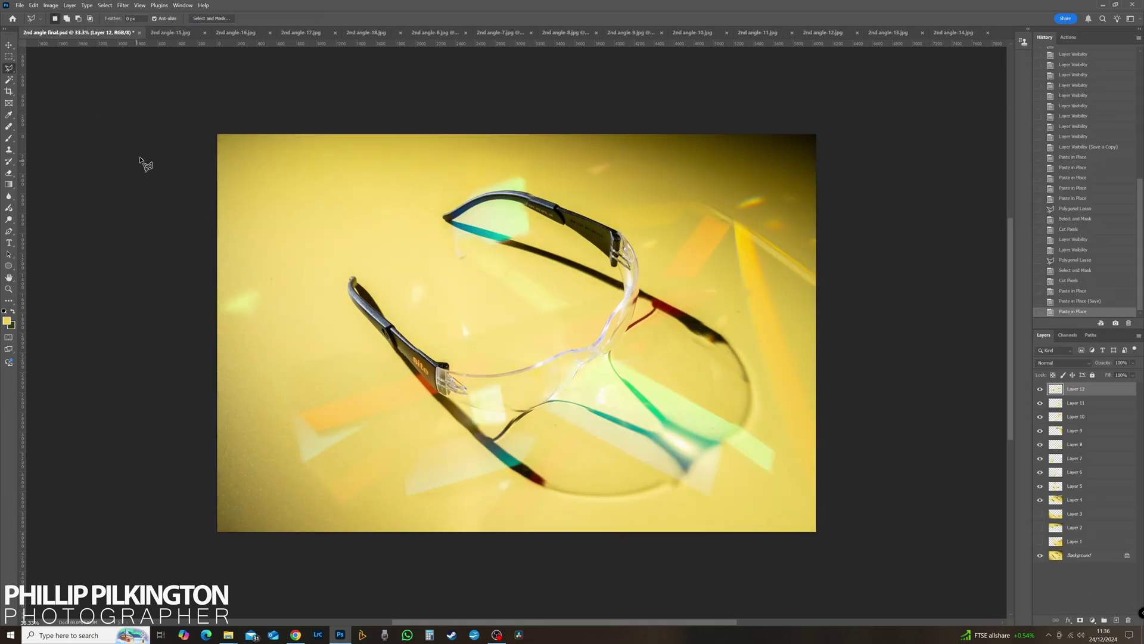
left_click(167, 32)
left_click(179, 33)
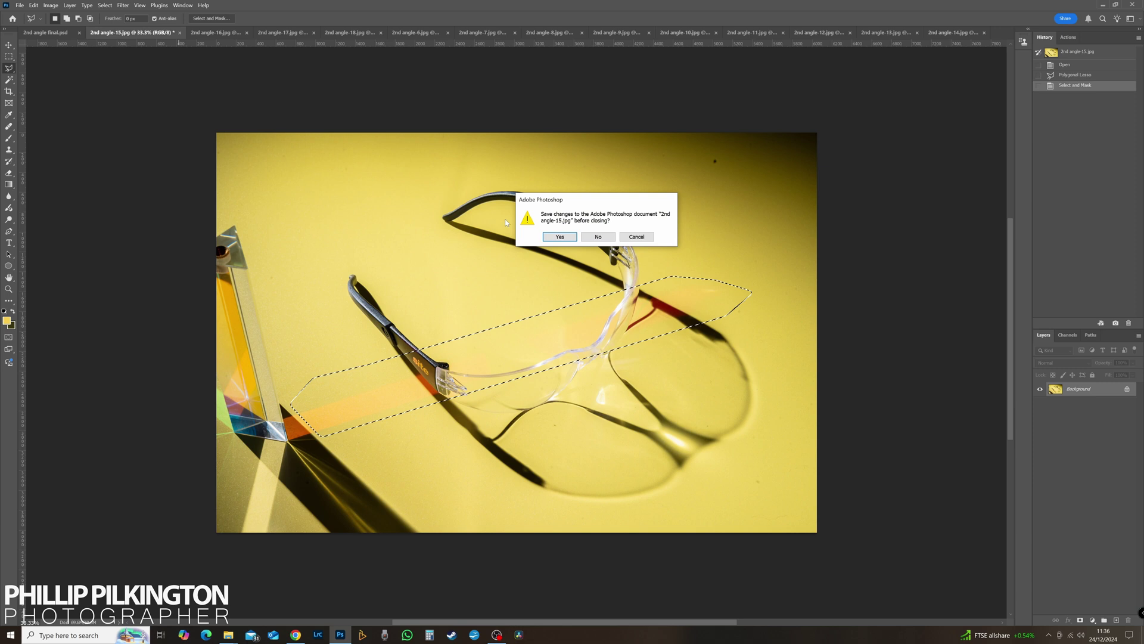
left_click(598, 236)
Step: In 2nd angle-16.jpg, select the yellow light streaks fanning out across the glasses with the Polygonal Lasso and feather them by 22 px
left_click(153, 33)
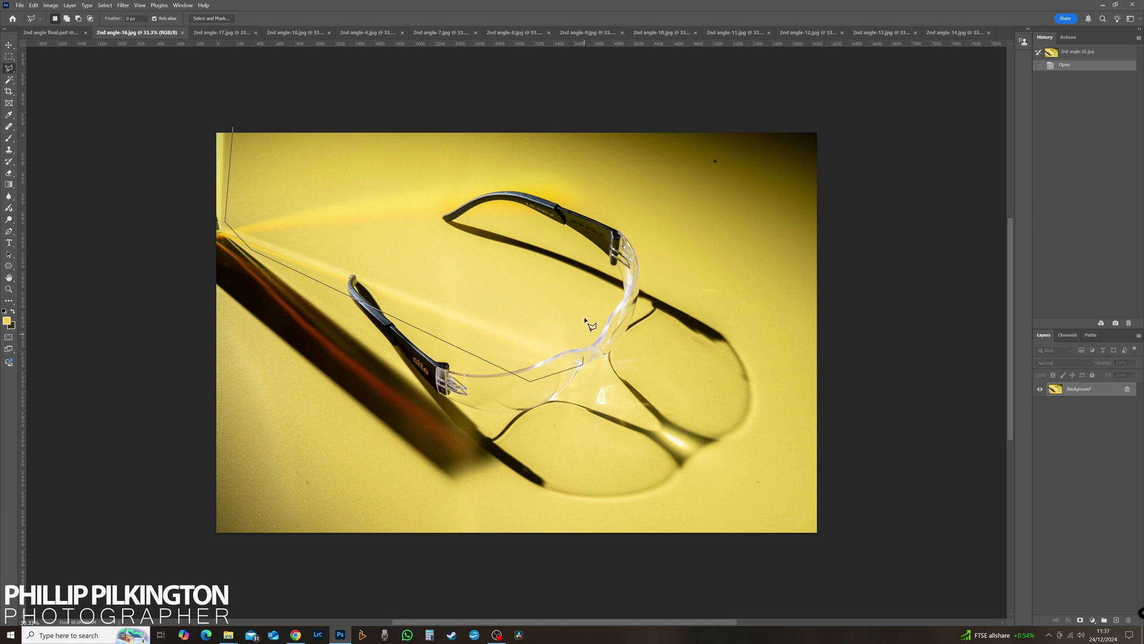
left_click(369, 251)
left_click(618, 212)
left_click(585, 153)
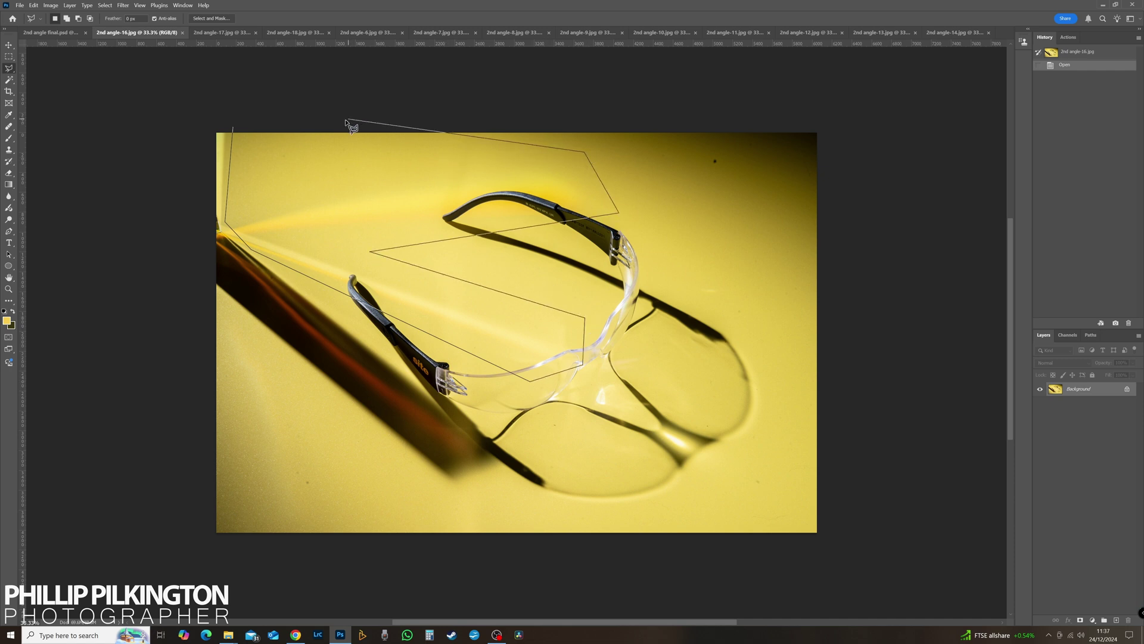
left_click(233, 128)
left_click(211, 18)
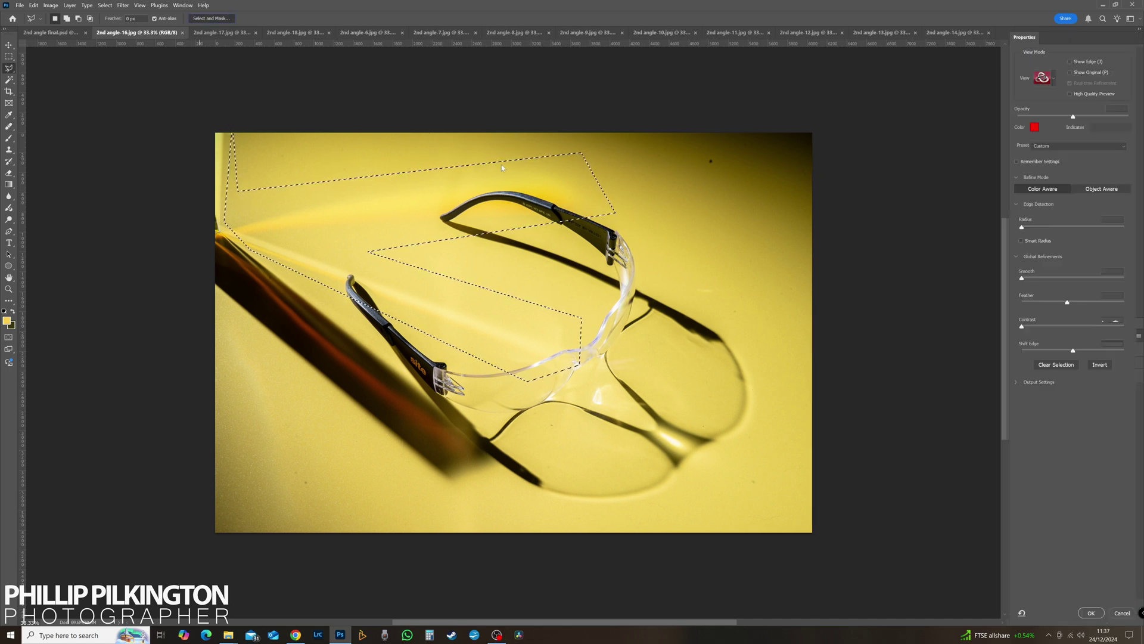
type("22")
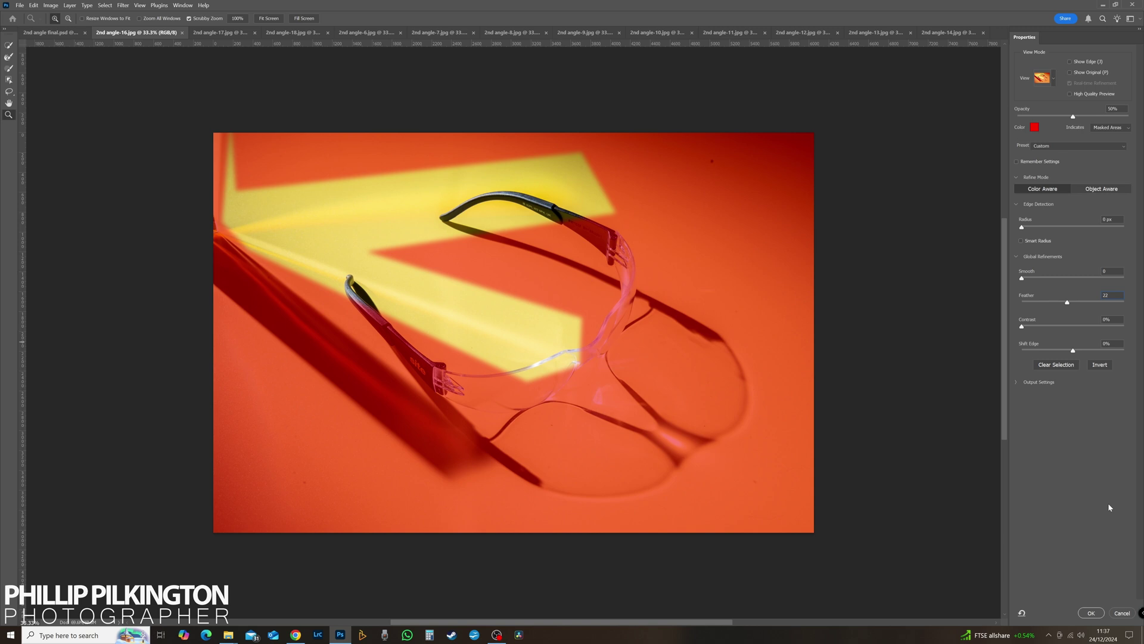
left_click(1091, 613)
Step: Paste the 2nd angle-16.jpg selection in place into 2nd angle final.psd, and close 2nd angle-16.jpg without saving
left_click(59, 33)
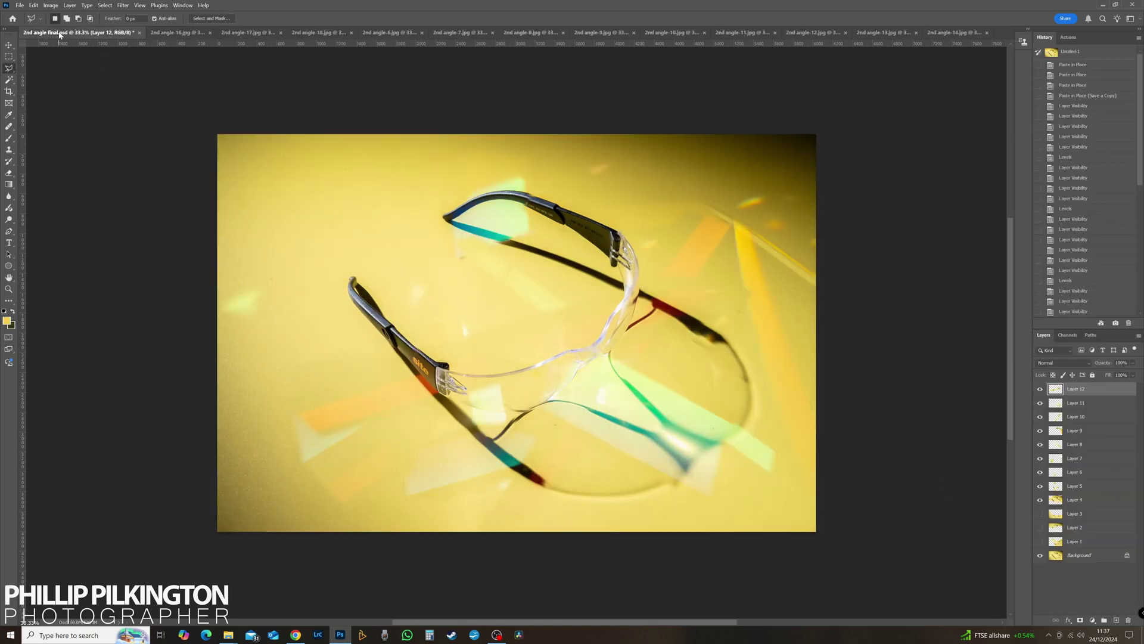
left_click(185, 33)
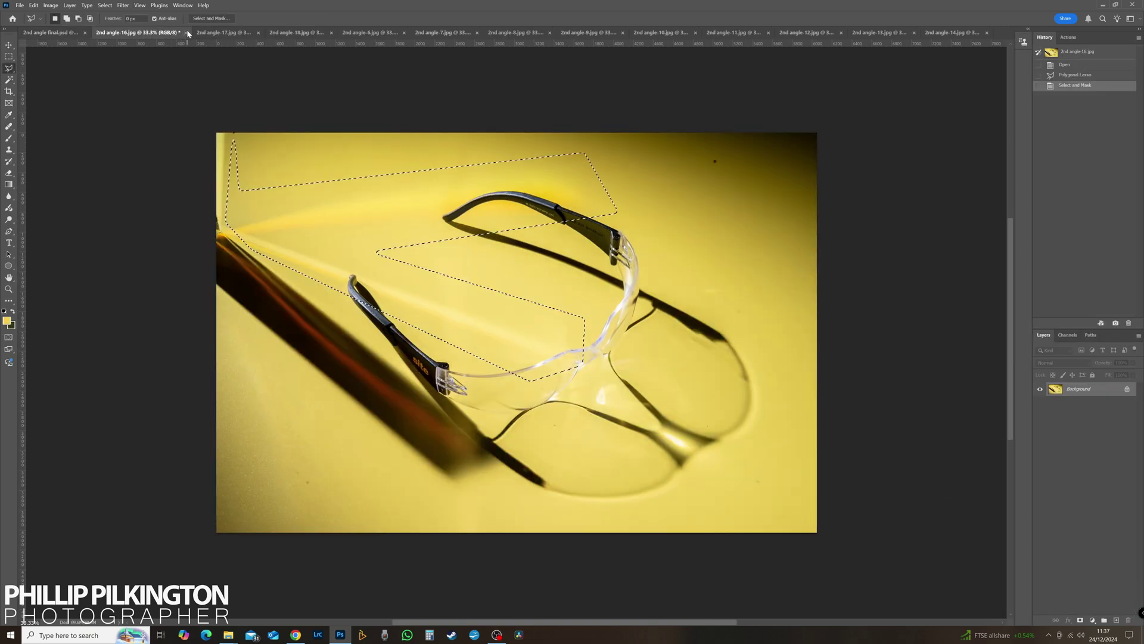
left_click(187, 33)
key("n")
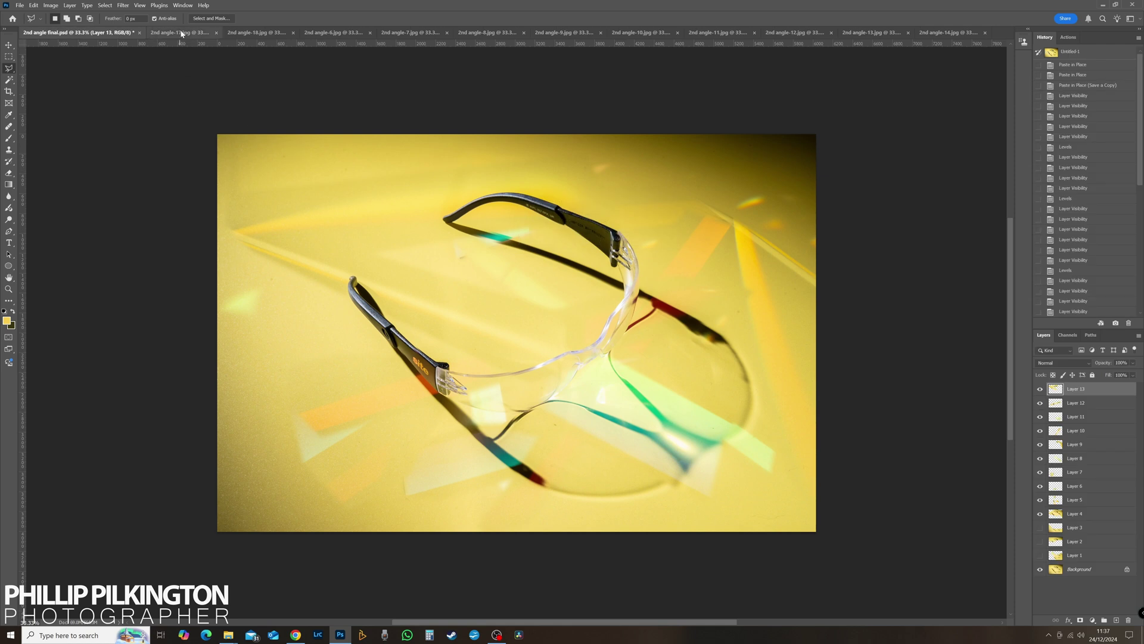
Step: In 2nd angle-17.jpg, select the green reflection and the diagonal orange beam together with the Polygonal Lasso and feather the selection
left_click(181, 34)
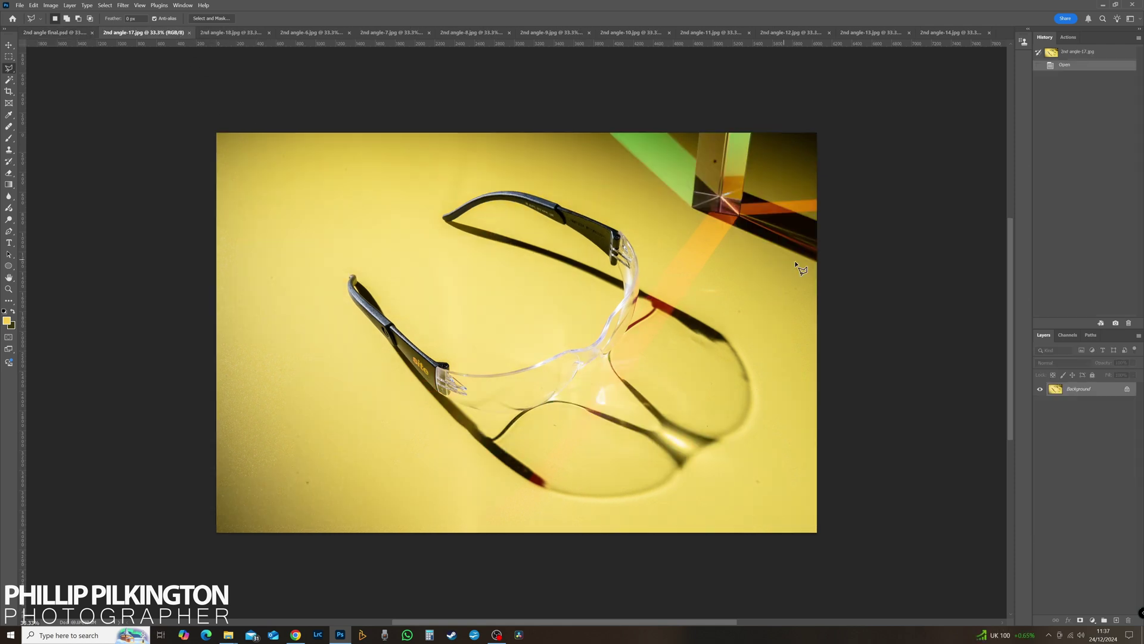
left_click(553, 537)
left_click(684, 222)
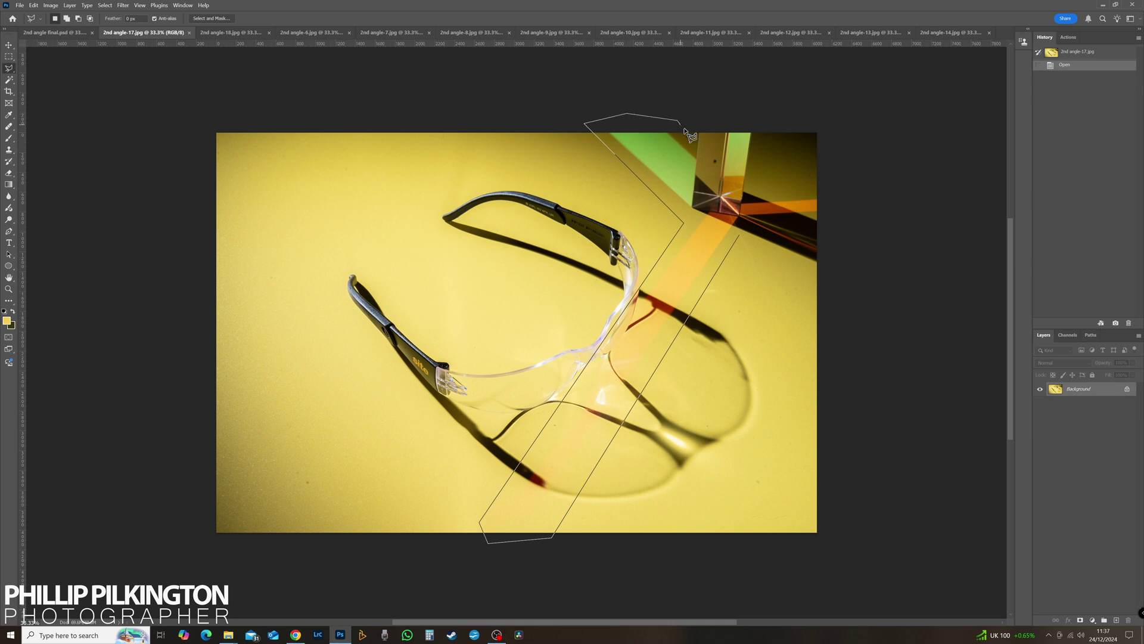
left_click(740, 238)
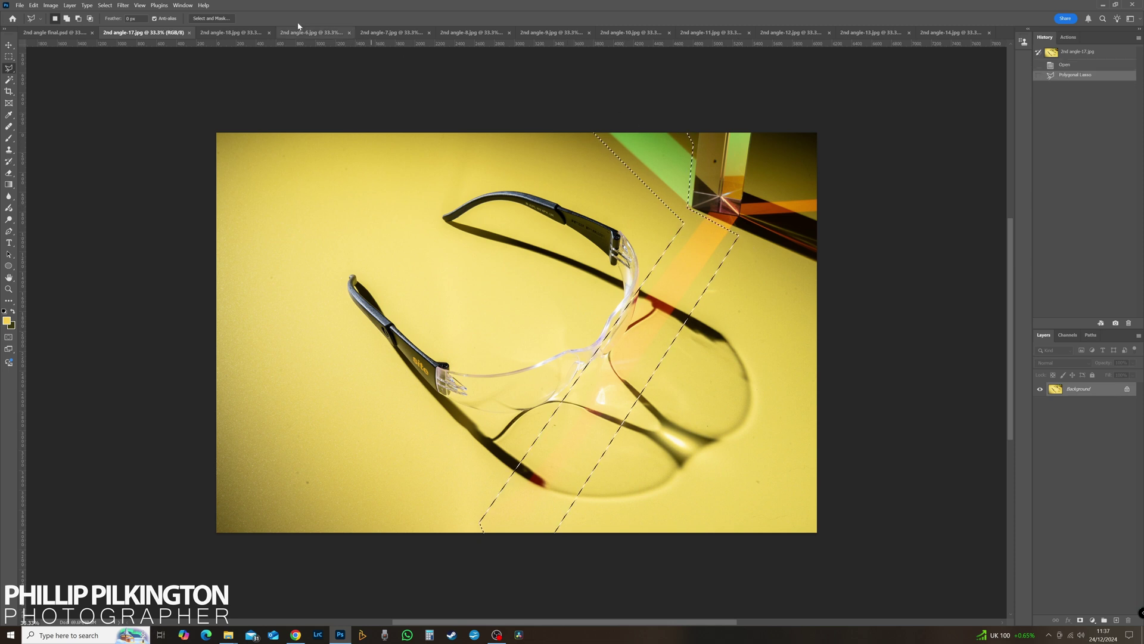
left_click(211, 18)
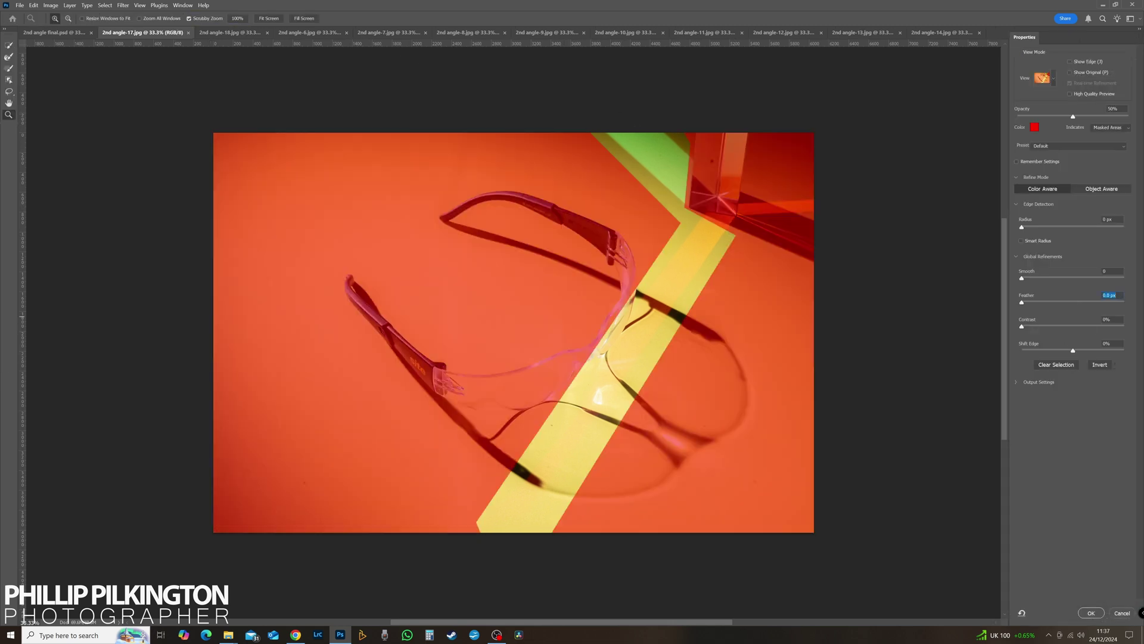
left_click(1092, 615)
Step: Paste the 2nd angle-17.jpg selection in place into 2nd angle final.psd, and close 2nd angle-17.jpg without saving
left_click(72, 33)
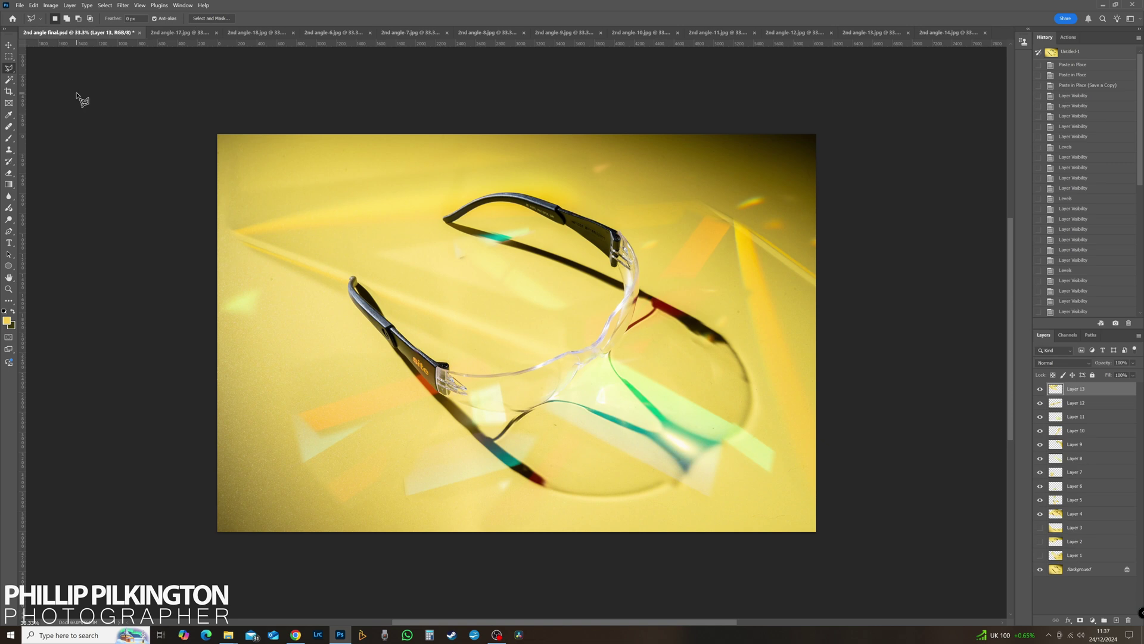
key("ctrl+shift+v")
left_click(197, 33)
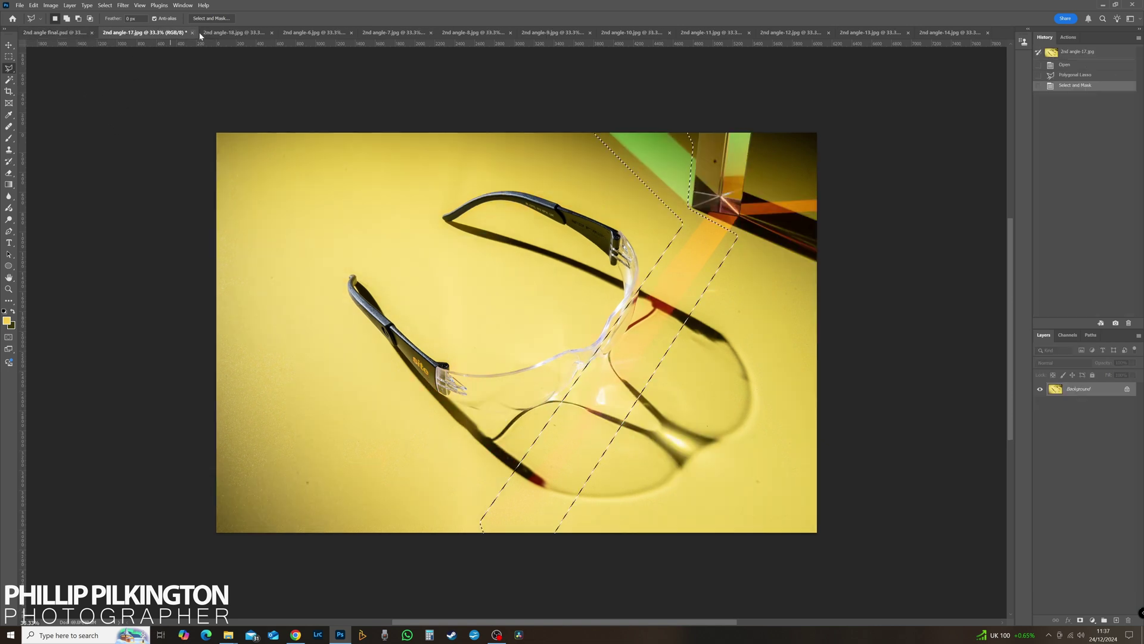
left_click(192, 33)
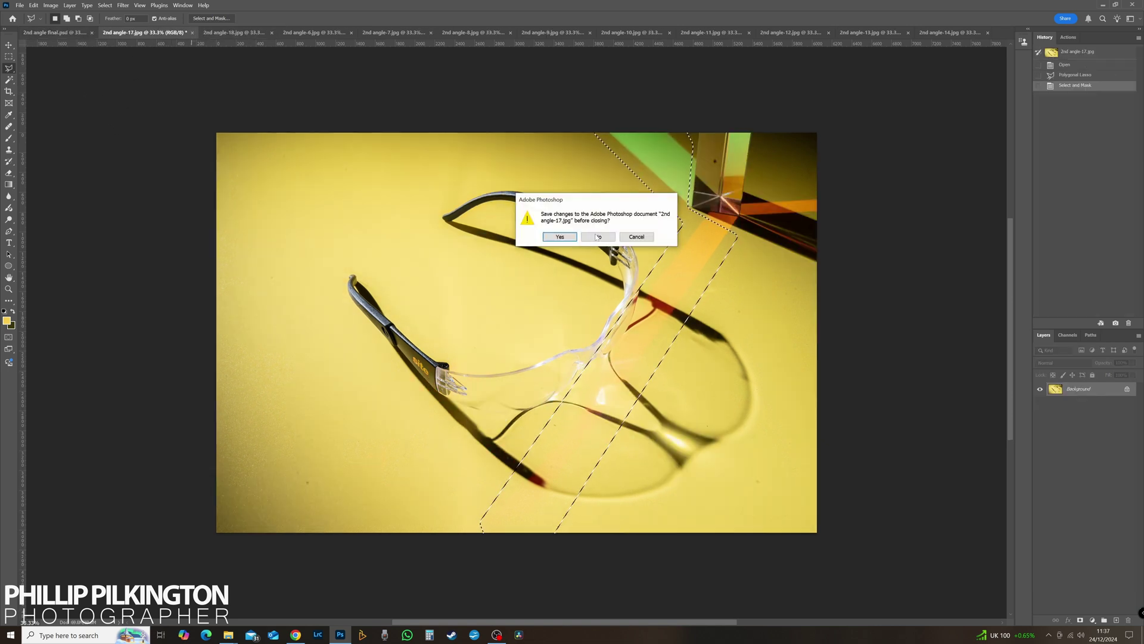
key("n")
Step: In 2nd angle-18.jpg, select the yellow-orange light streaks below and beside the prism with the Polygonal Lasso and feather the selection
left_click(203, 33)
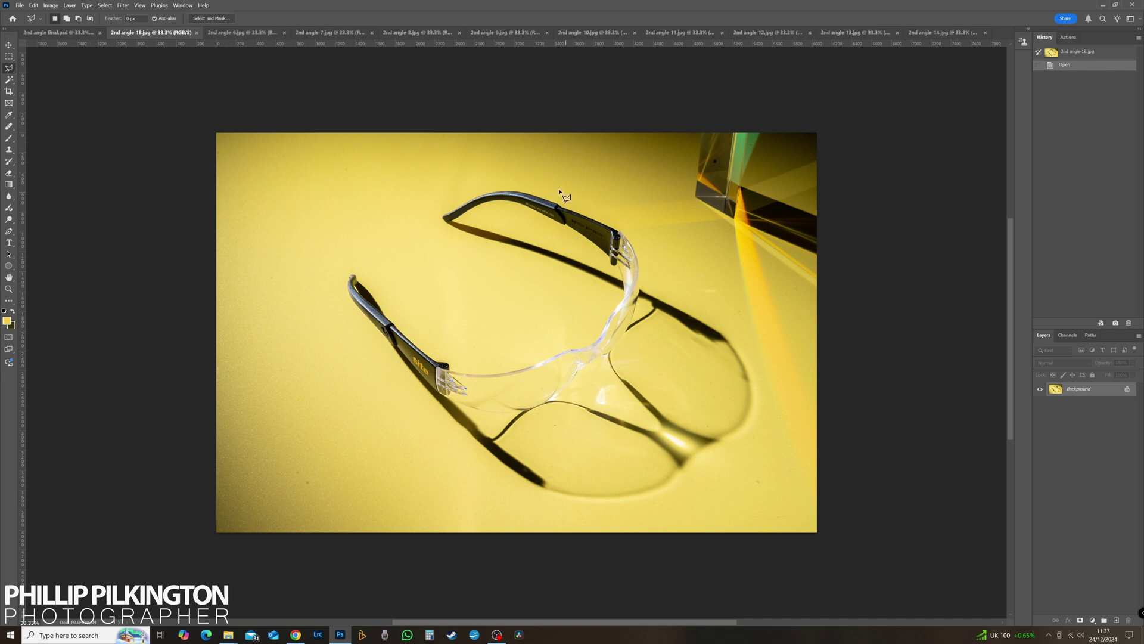
left_click(781, 244)
left_click(847, 308)
left_click(879, 503)
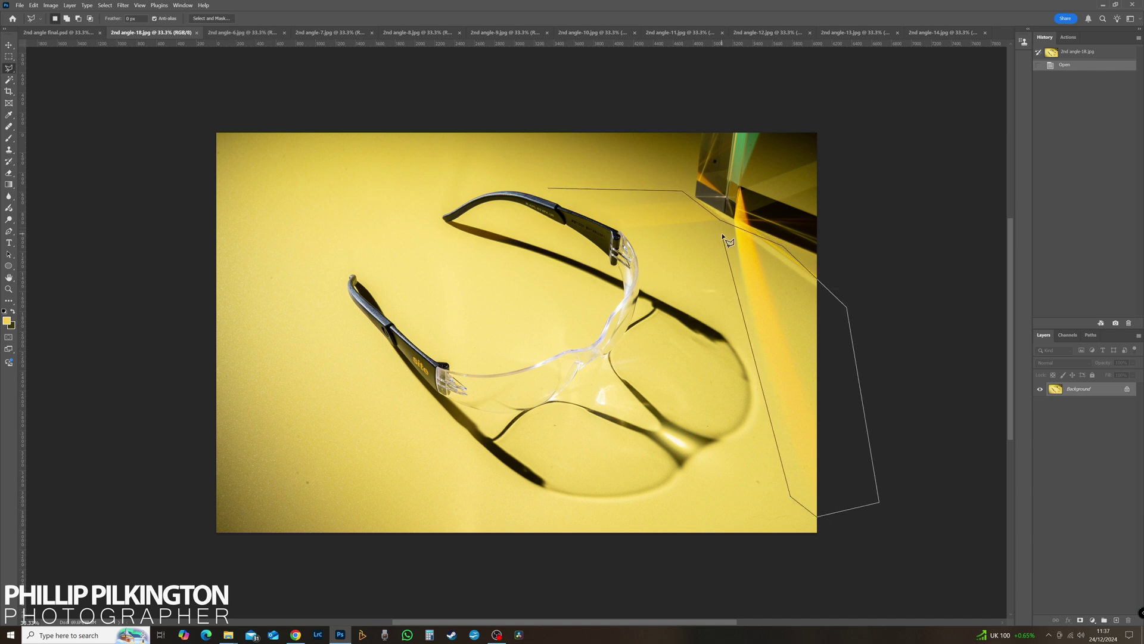
left_click(539, 200)
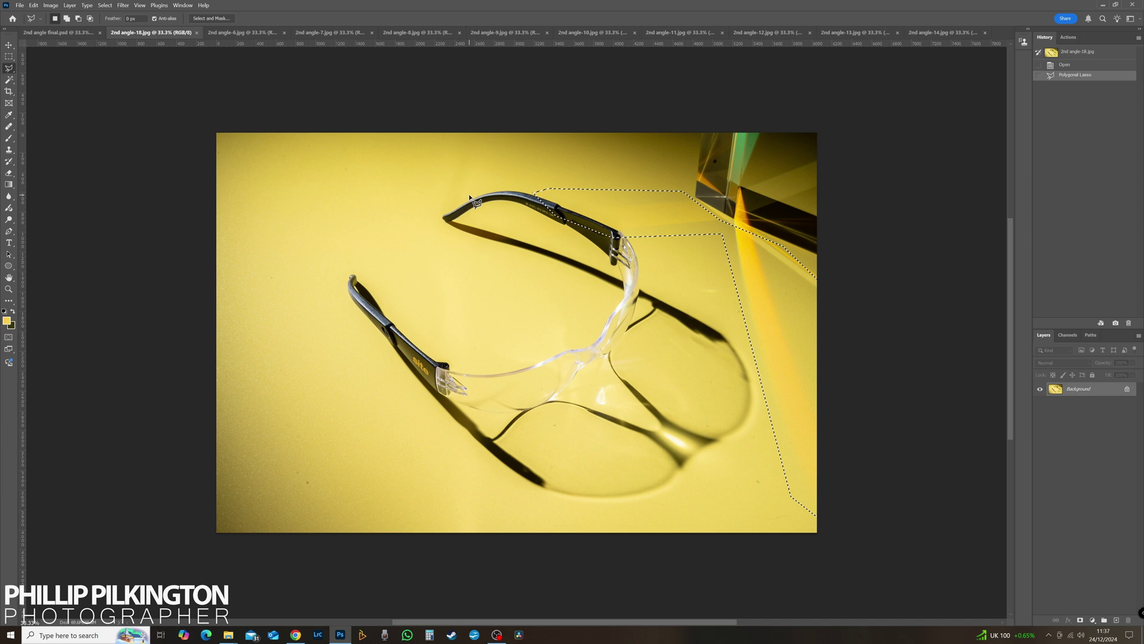
left_click(211, 18)
left_click(1090, 613)
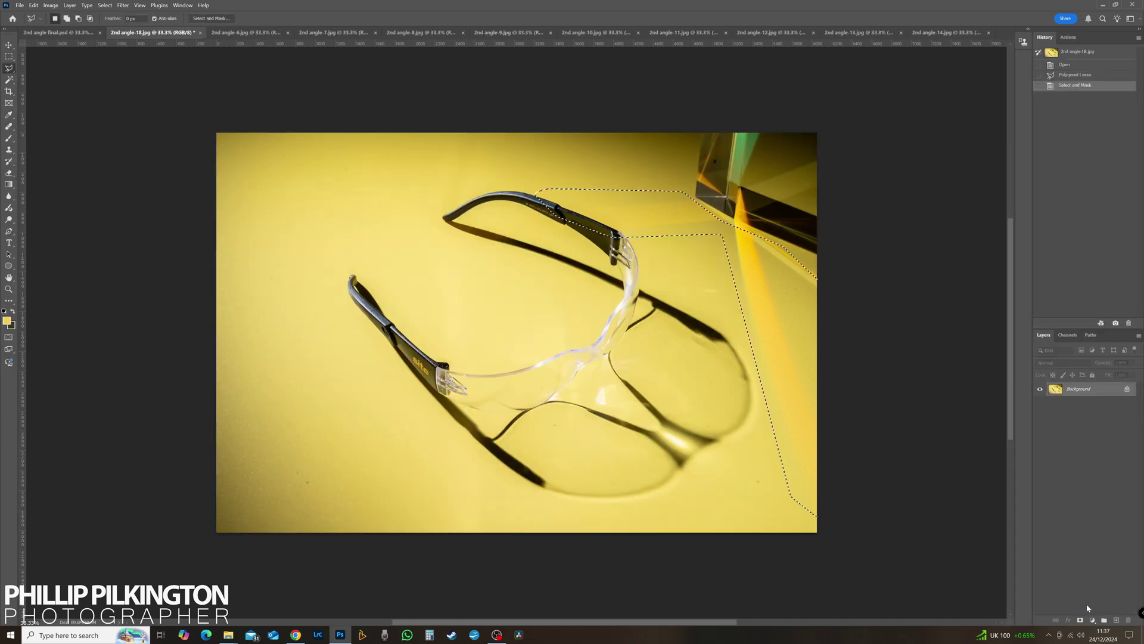
Step: Paste the 2nd angle-18.jpg selection in place into 2nd angle final.psd, and close 2nd angle-18.jpg without saving
left_click(59, 32)
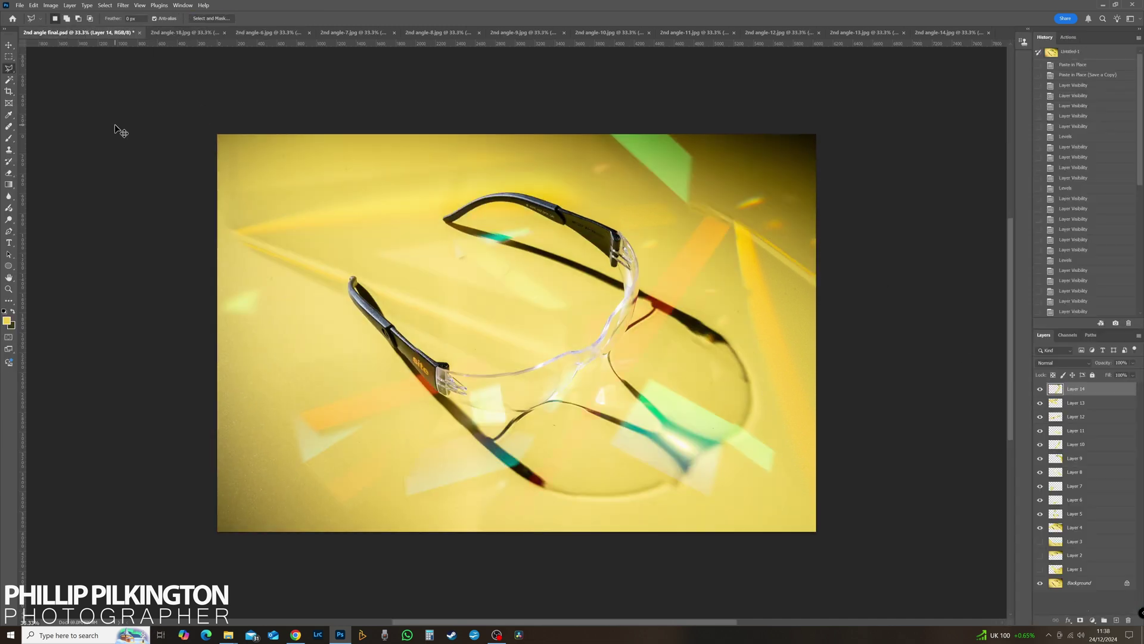
left_click(197, 33)
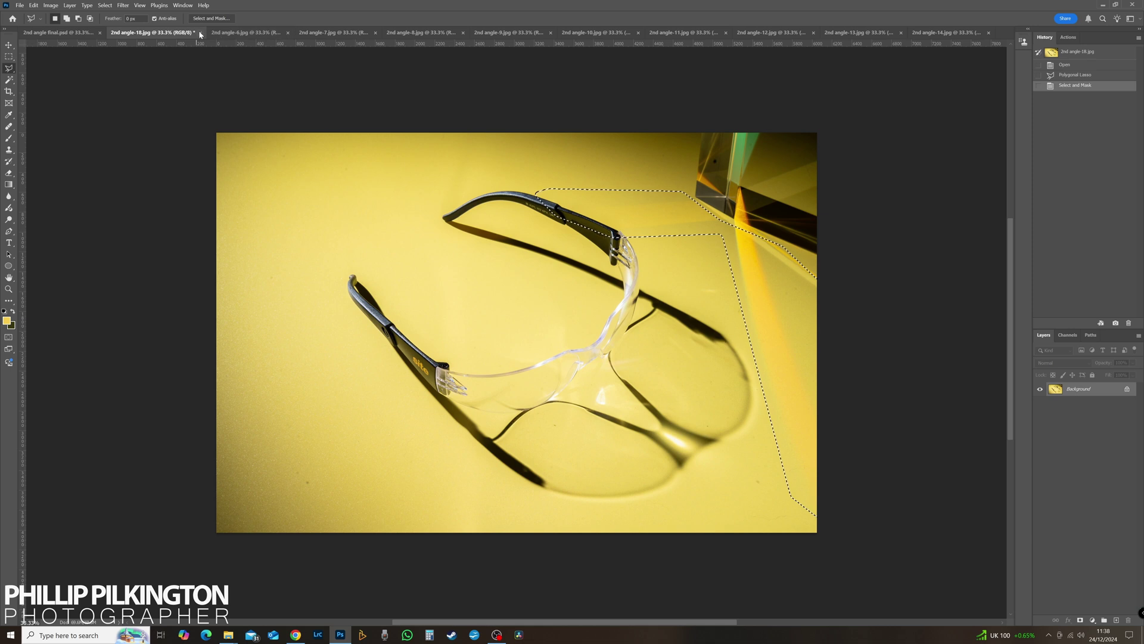
left_click(200, 33)
left_click(599, 237)
Step: In 2nd angle-6.jpg, select the bright yellow-green diagonal beam reaching the prism with the Polygonal Lasso and feather the selection
left_click(204, 33)
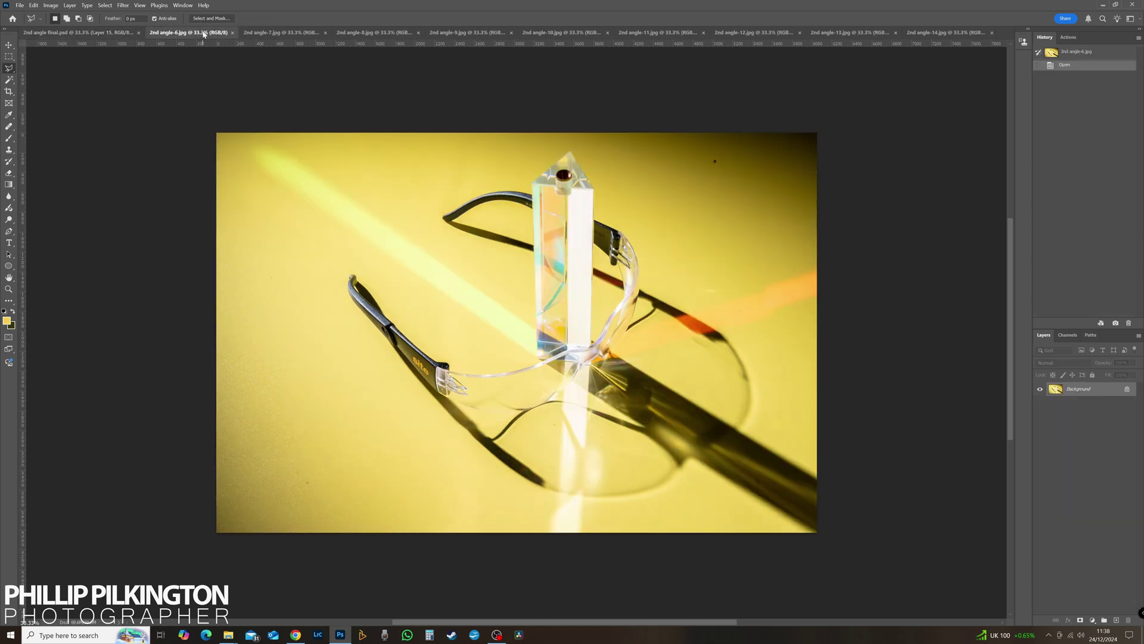
left_click(274, 117)
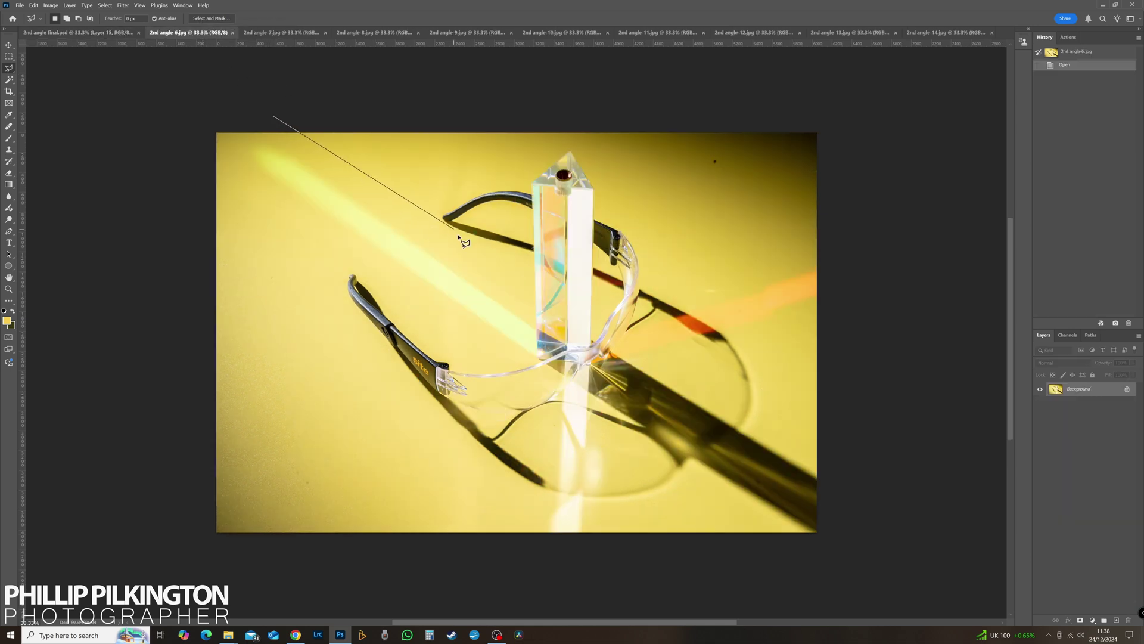
left_click(532, 358)
left_click(229, 158)
double_click(217, 120)
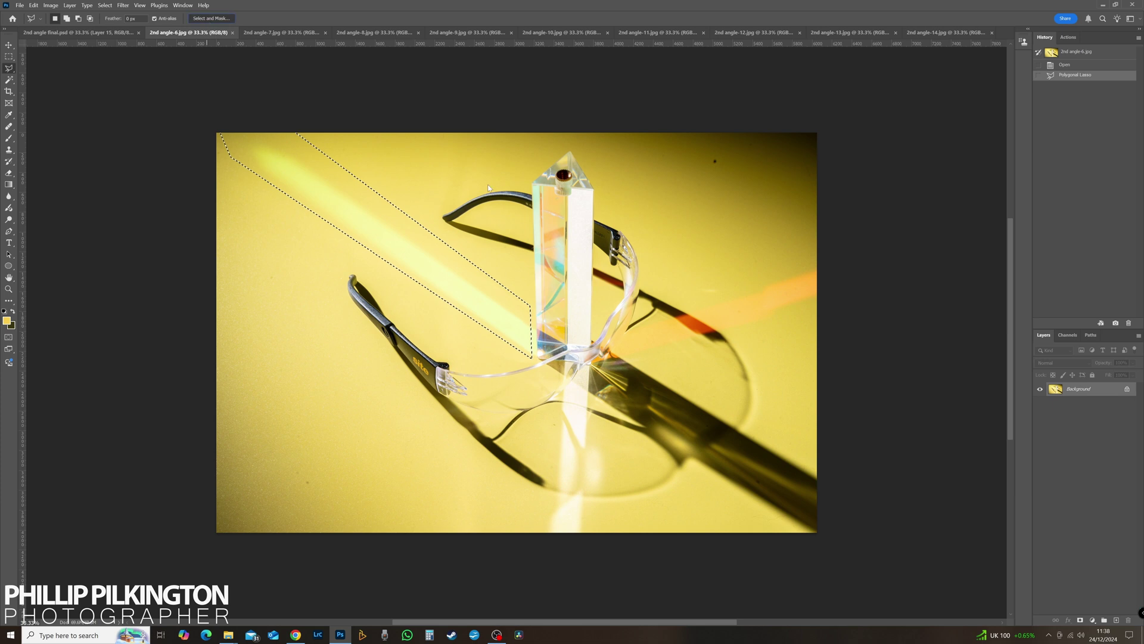
key("ctrl+alt+r")
left_click(1100, 613)
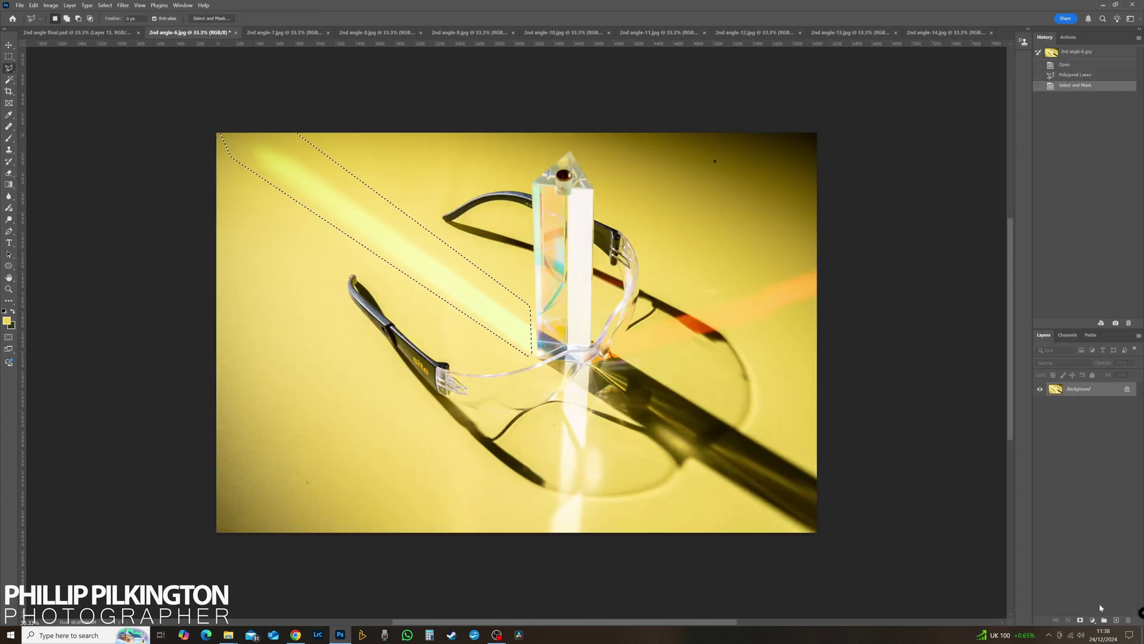
Step: Paste the diagonal beam selection in place into 2nd angle final.psd and return to 2nd angle-6.jpg
left_click(124, 34)
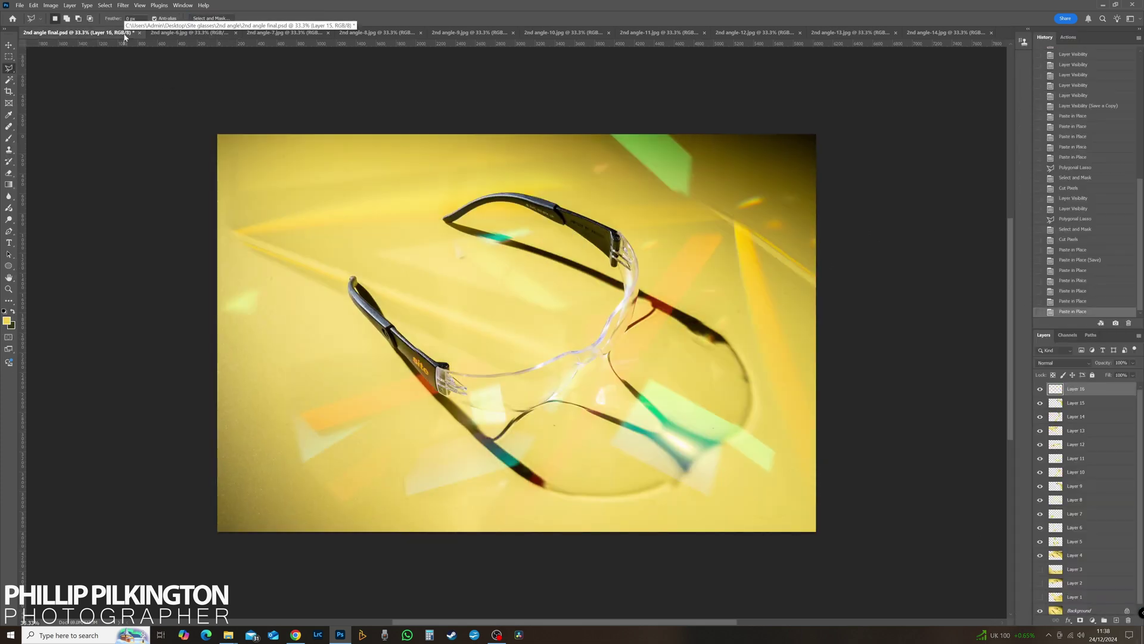
key("ctrl+shift+v")
left_click(185, 33)
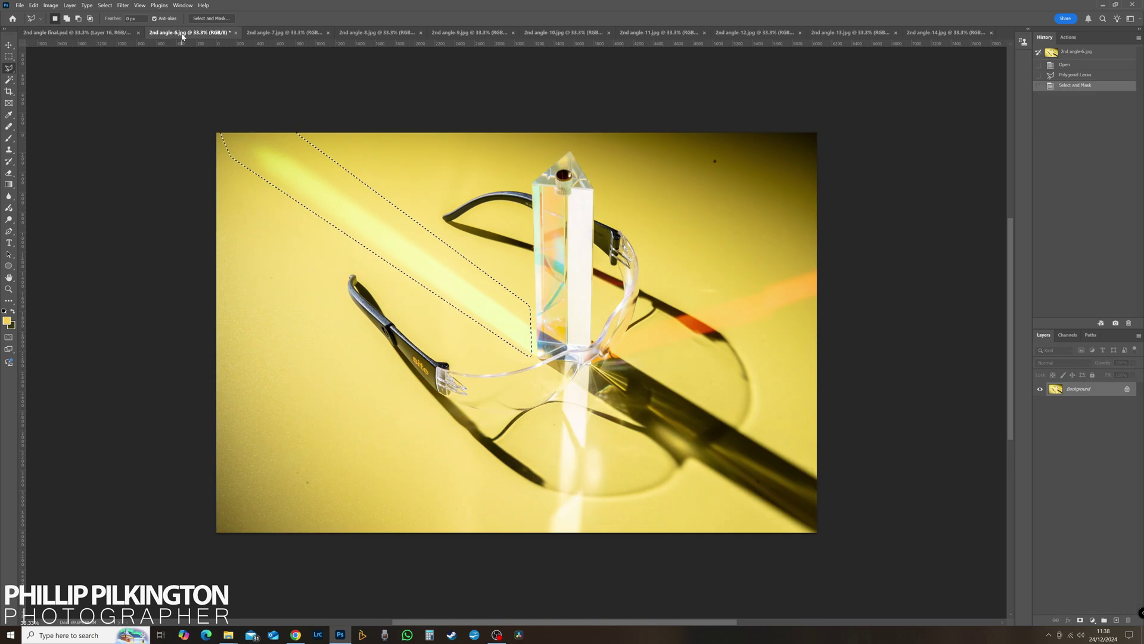
Step: In 2nd angle-6.jpg, select the white light streak running down from the prism's base with the Polygonal Lasso
left_click(546, 373)
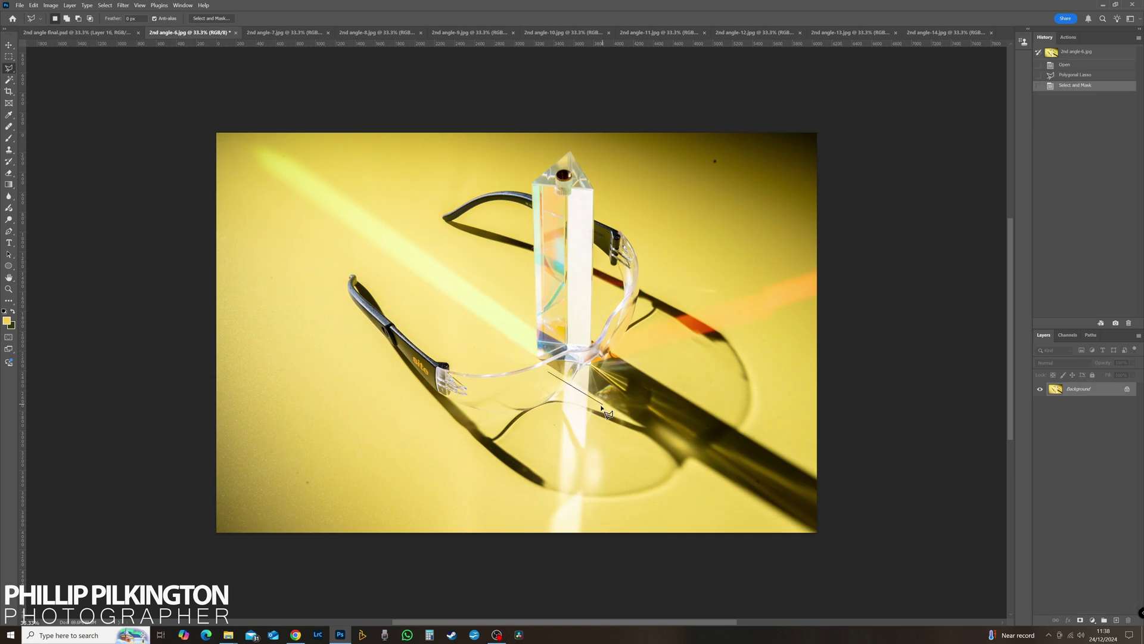
left_click(607, 548)
left_click(531, 555)
left_click(545, 377)
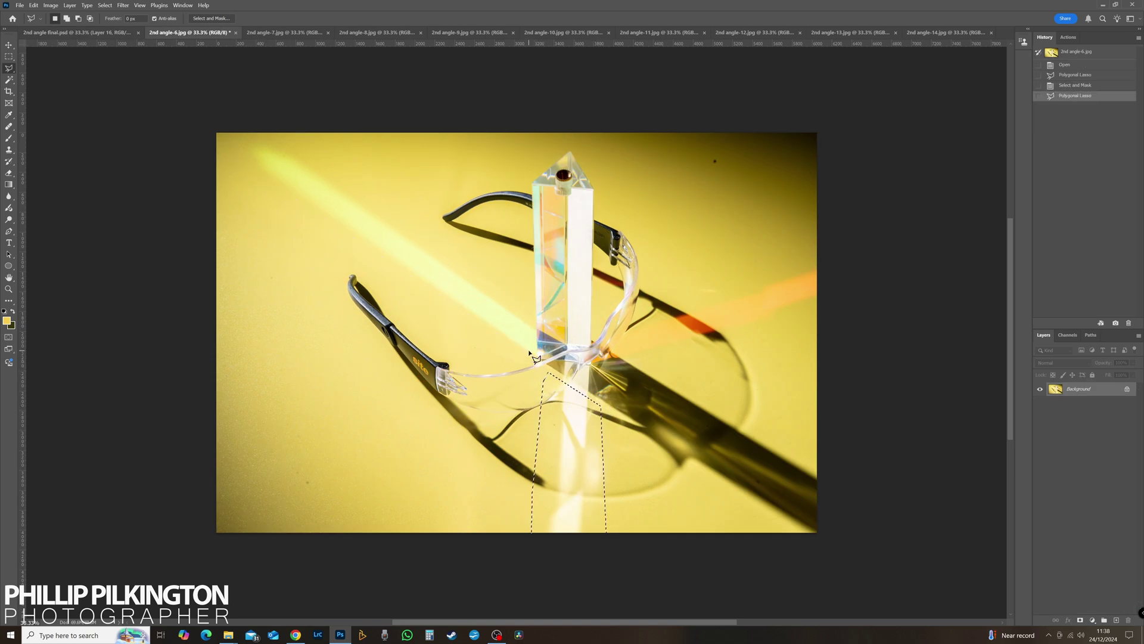
Step: Add the orange streak running from the lens to the image's right edge to the selection, and feather the selection in Select and Mask
left_click(825, 302, "shift")
left_click(636, 358)
left_click(620, 347)
left_click(625, 326)
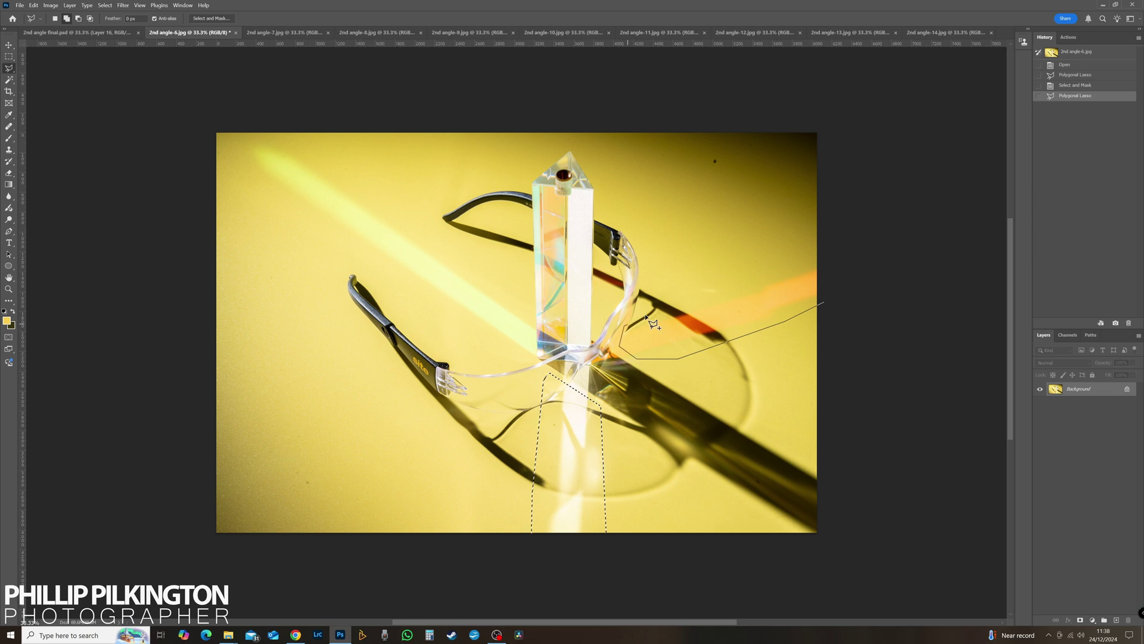
double_click(827, 256)
left_click(211, 18)
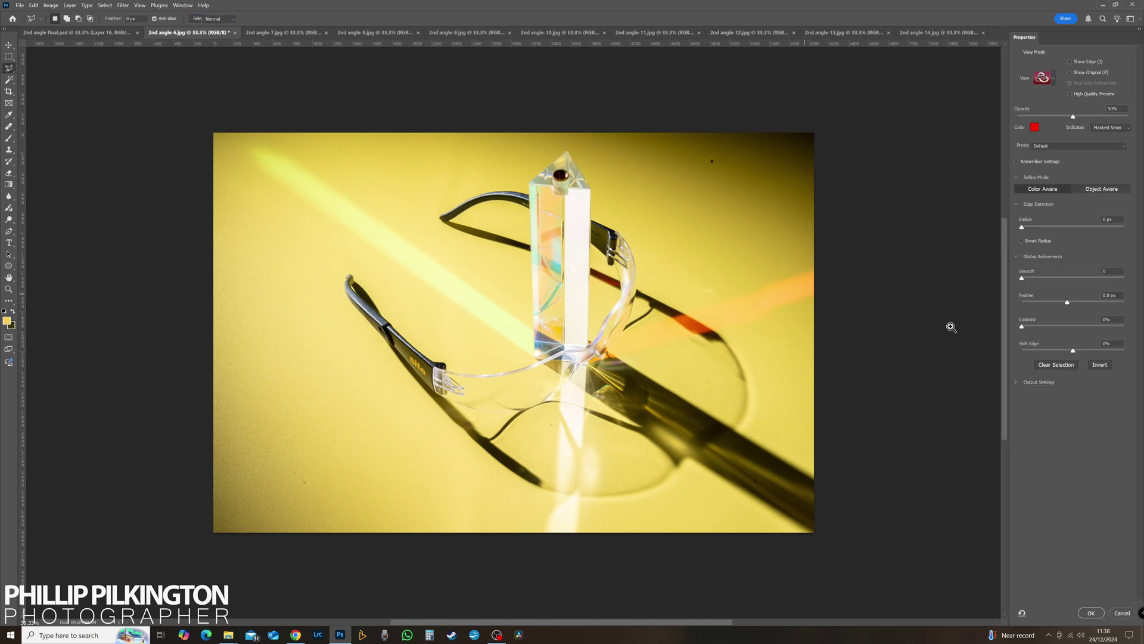
left_click(1091, 614)
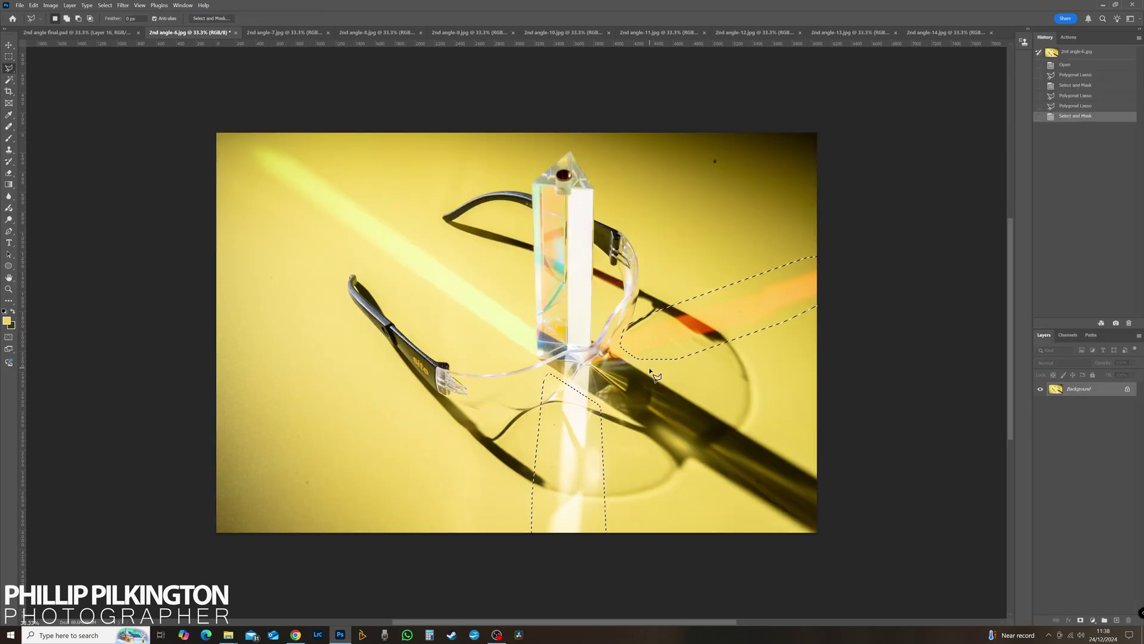
Step: Paste the white and orange streaks in place into 2nd angle final.psd, and close 2nd angle-6.jpg without saving
left_click(74, 33)
key("ctrl+shift+v")
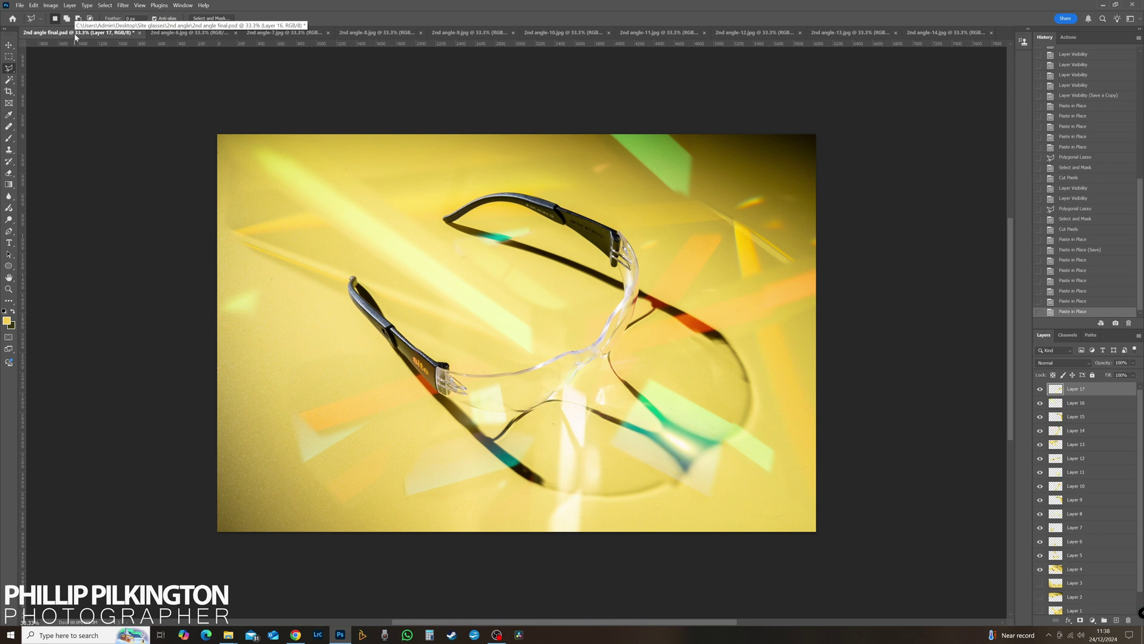
left_click(193, 34)
left_click(235, 33)
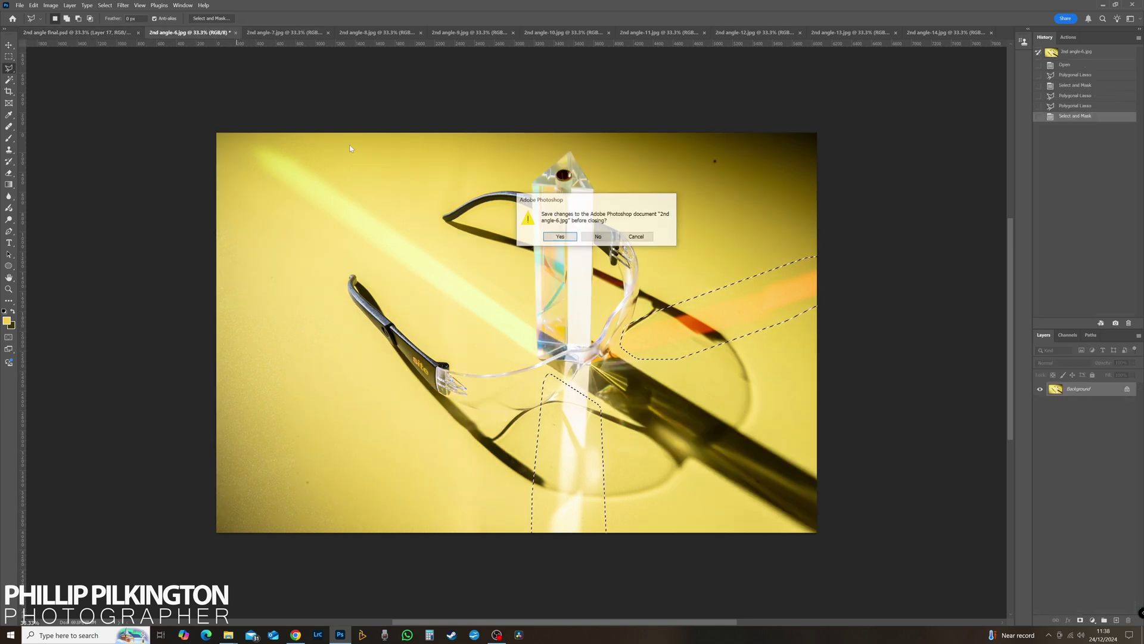
left_click(601, 224)
Step: In 2nd angle-7.jpg, select the faint reflections below and left of the prism with the Polygonal Lasso and feather the selection
left_click(187, 34)
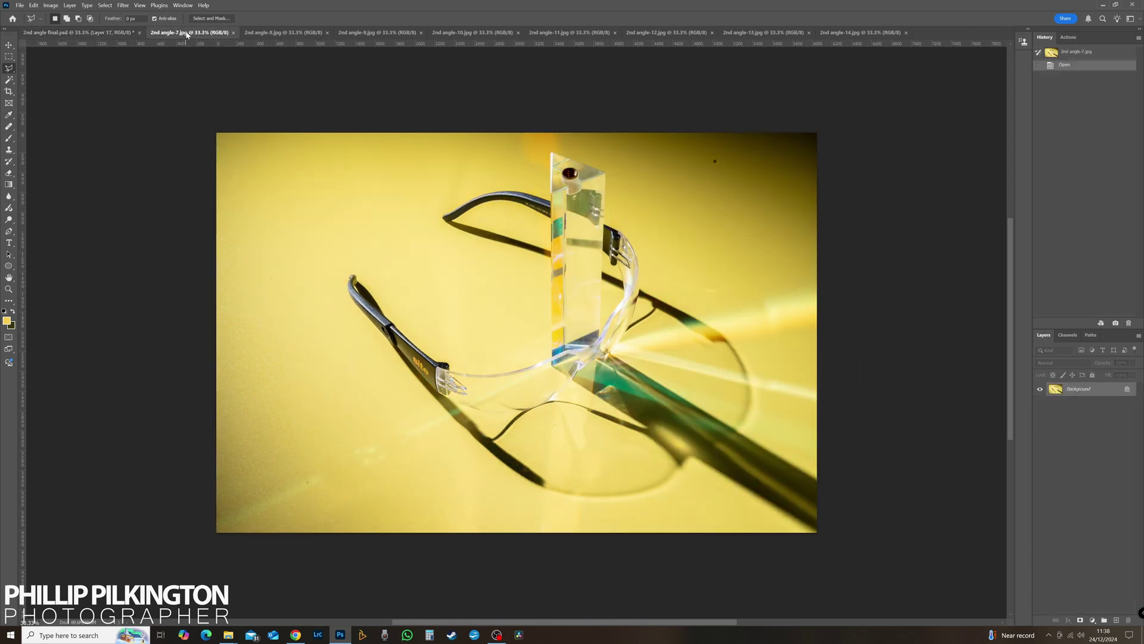
left_click(179, 517)
left_click(602, 465)
left_click(600, 547)
left_click(190, 549)
left_click(179, 516)
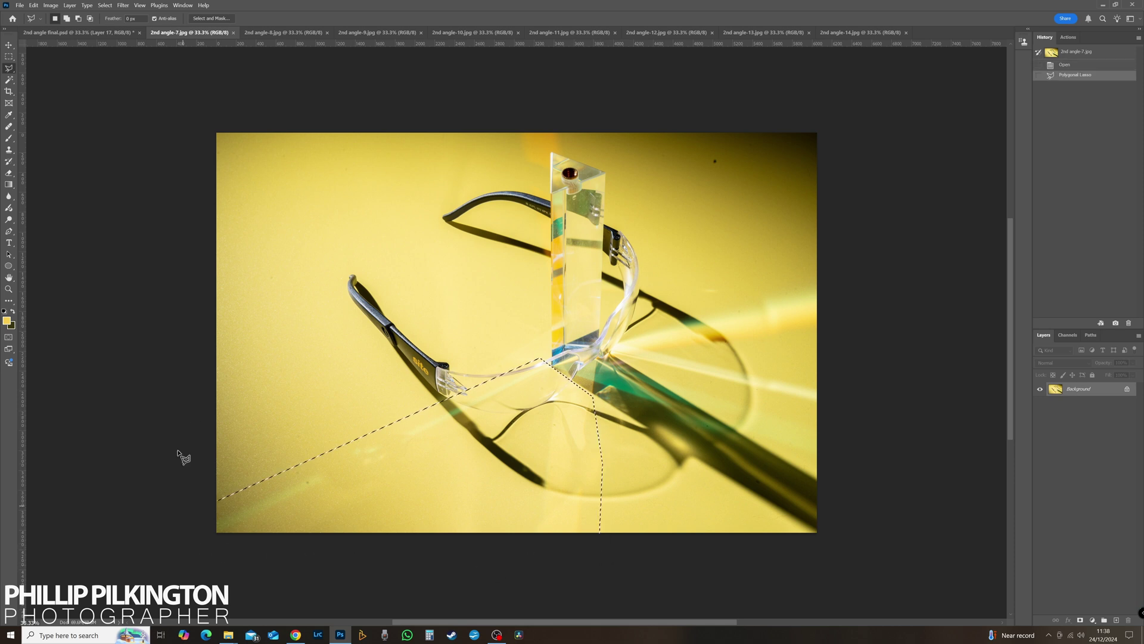
left_click(197, 19)
left_click(1092, 607)
Step: Paste the faint reflections in place into 2nd angle final.psd and return to 2nd angle-7.jpg
left_click(84, 32)
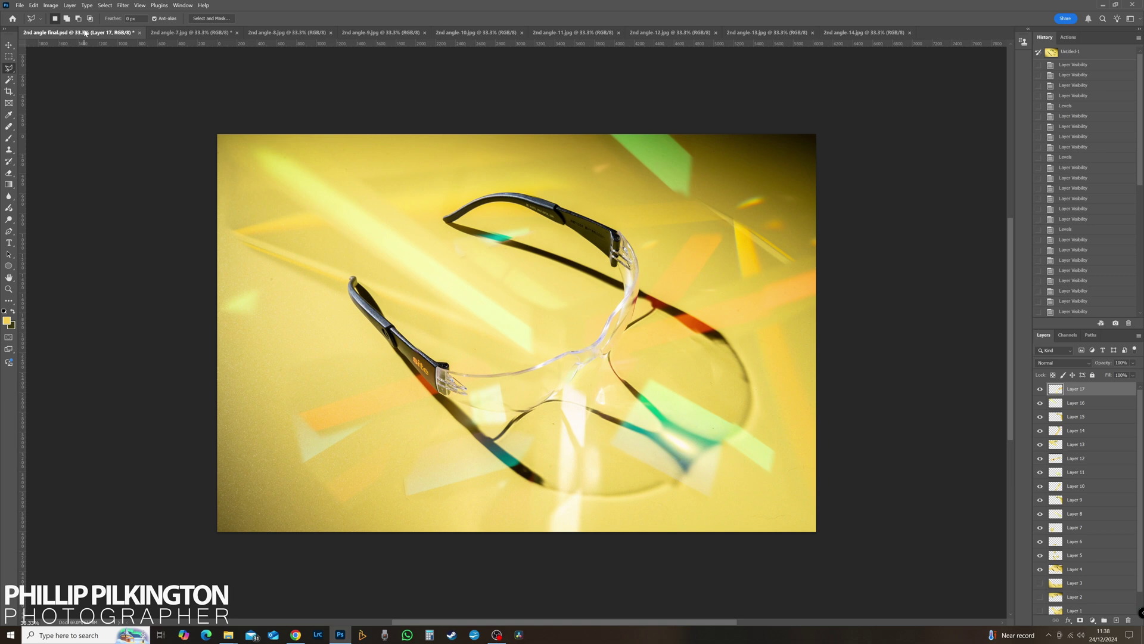
key("ctrl+shift+v")
left_click(190, 32)
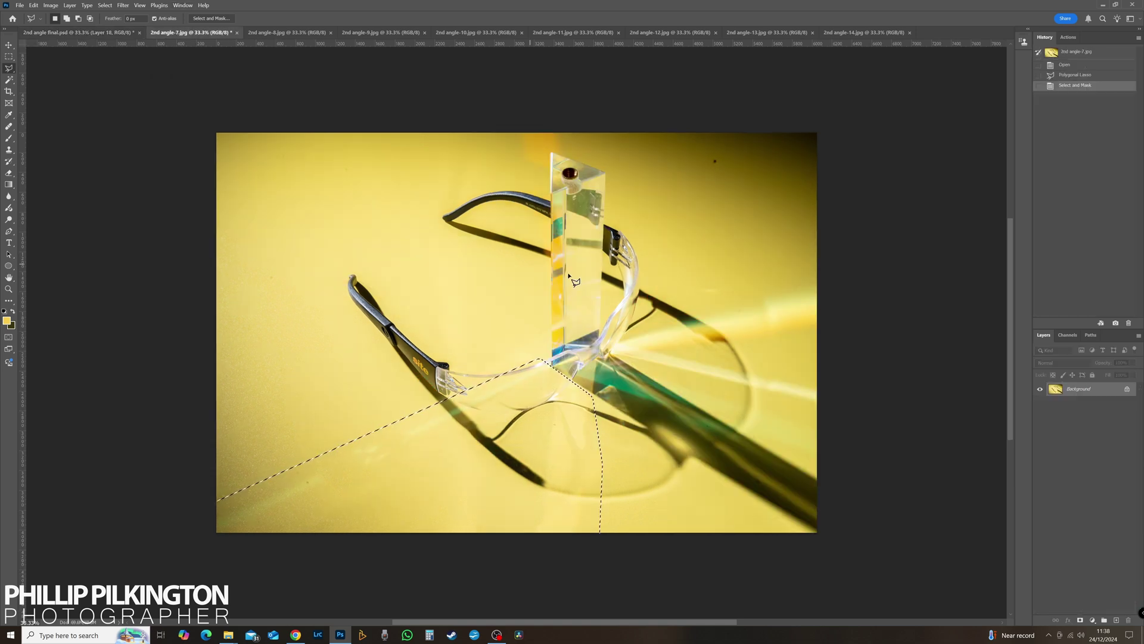
Step: In 2nd angle-7.jpg, select the bright rays fanning right from the prism's base with the Polygonal Lasso and feather the selection by 22 px
left_click(834, 271)
left_click(826, 421)
double_click(851, 282)
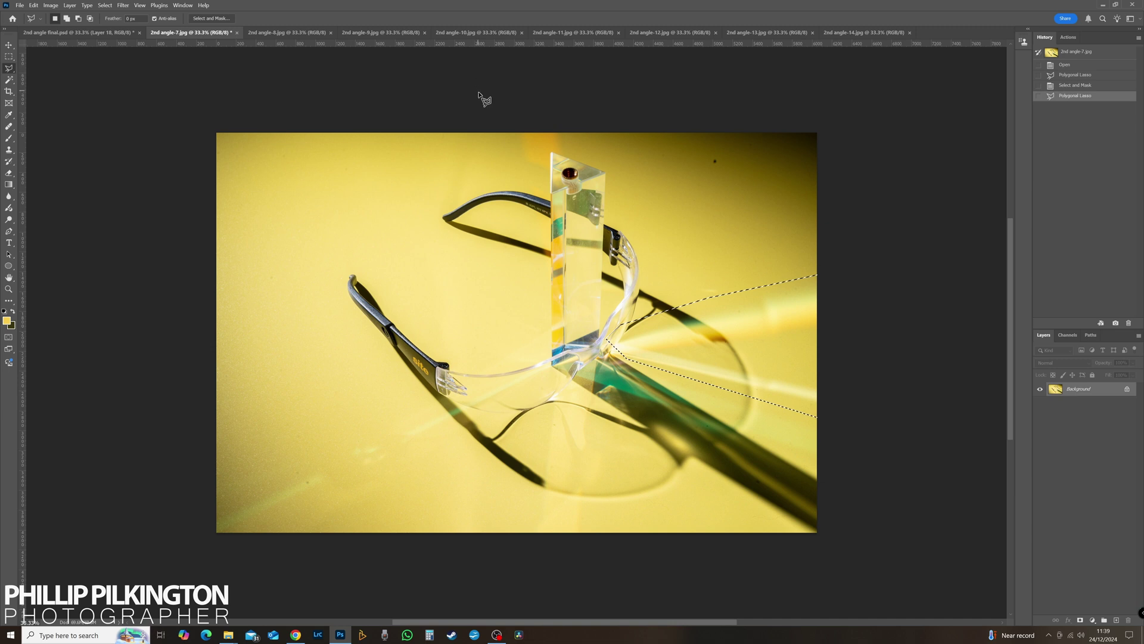
left_click(211, 18)
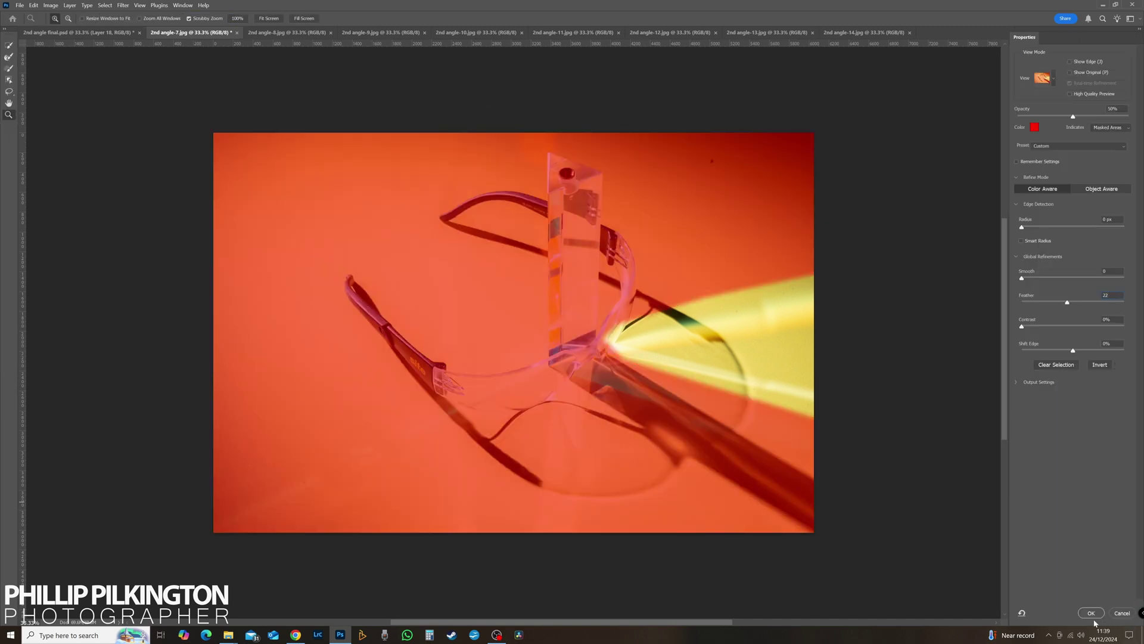
left_click(1092, 614)
Step: Paste the fanned rays in place into 2nd angle final.psd, and close 2nd angle-7.jpg without saving
left_click(119, 34)
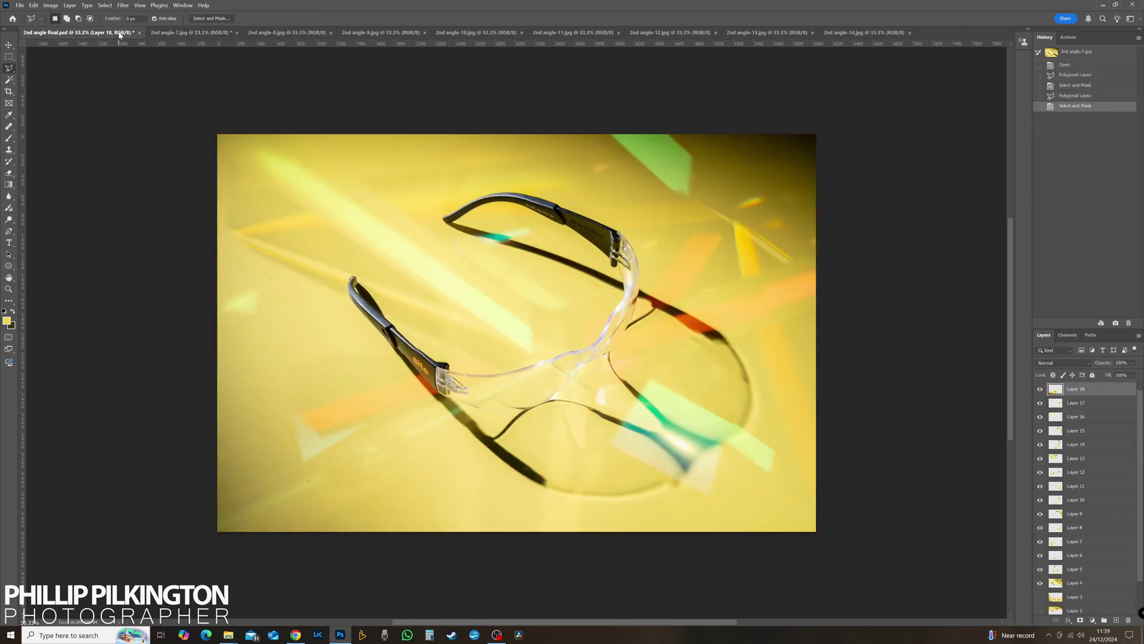
key("ctrl+shift+v")
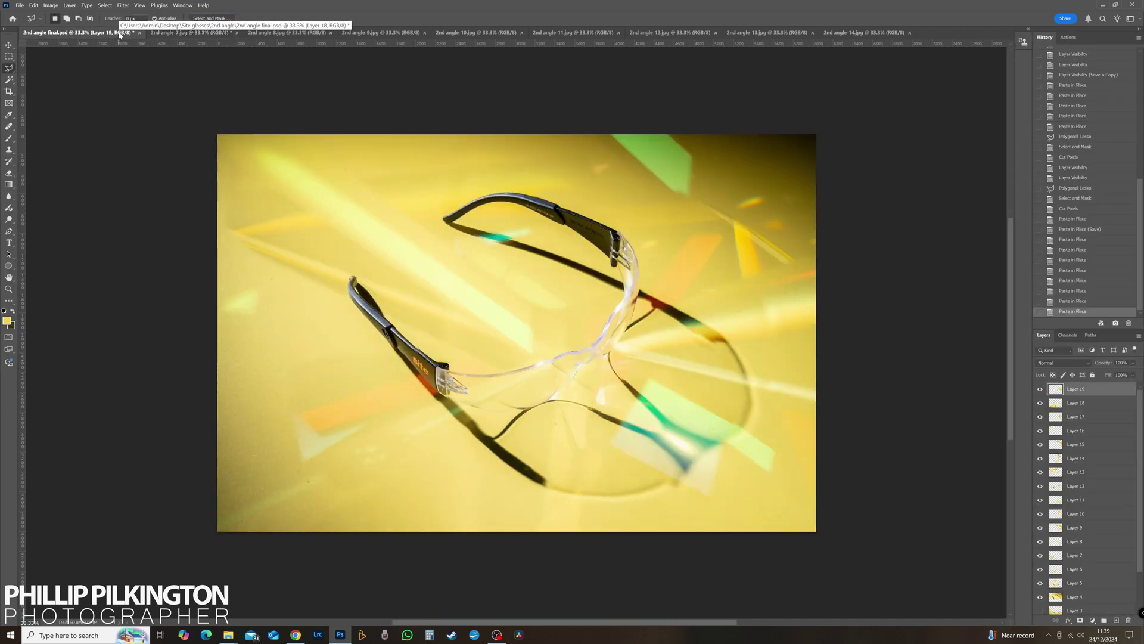
left_click(188, 34)
left_click(237, 33)
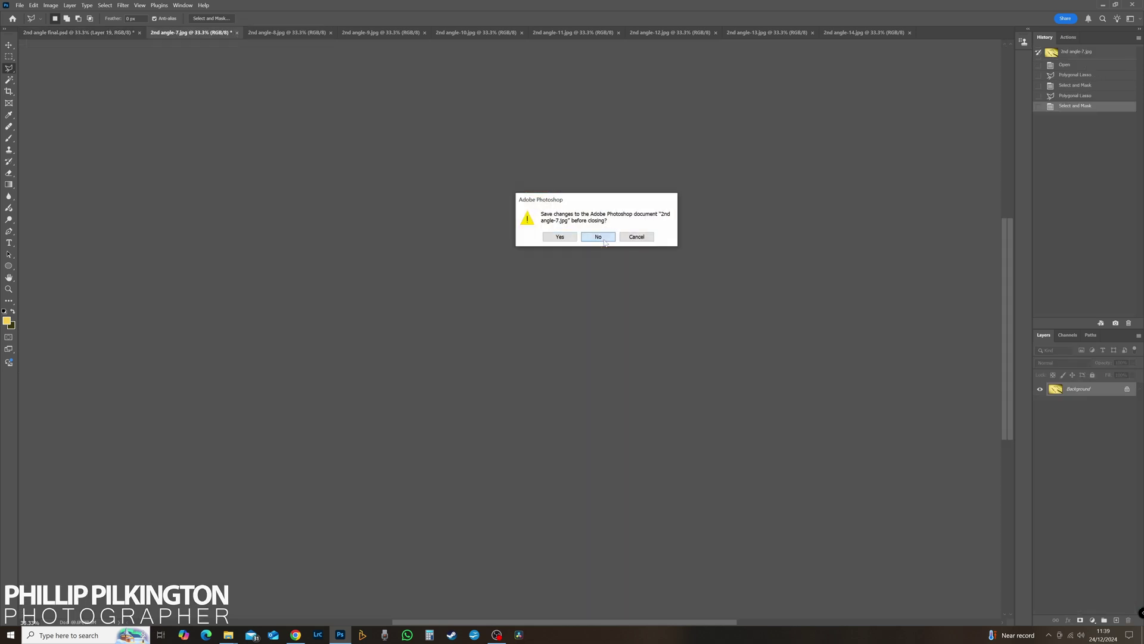
left_click(598, 238)
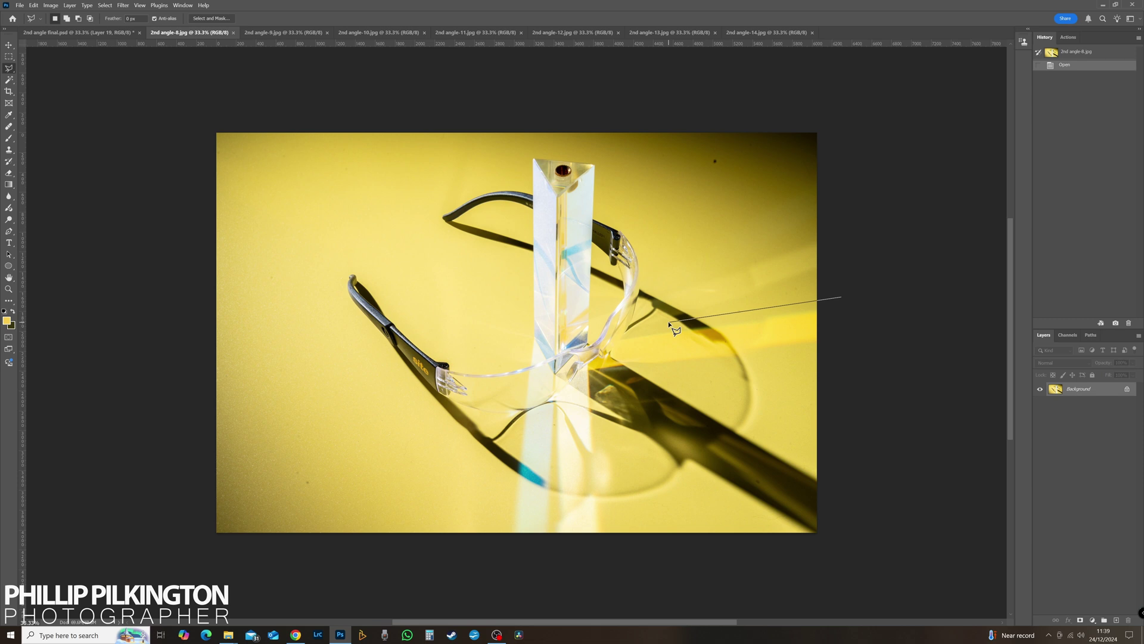
Step: In 2nd angle-8.jpg, select the white and blue light streaks below the prism with the Polygonal Lasso and feather the selection by 22 px
key("Escape")
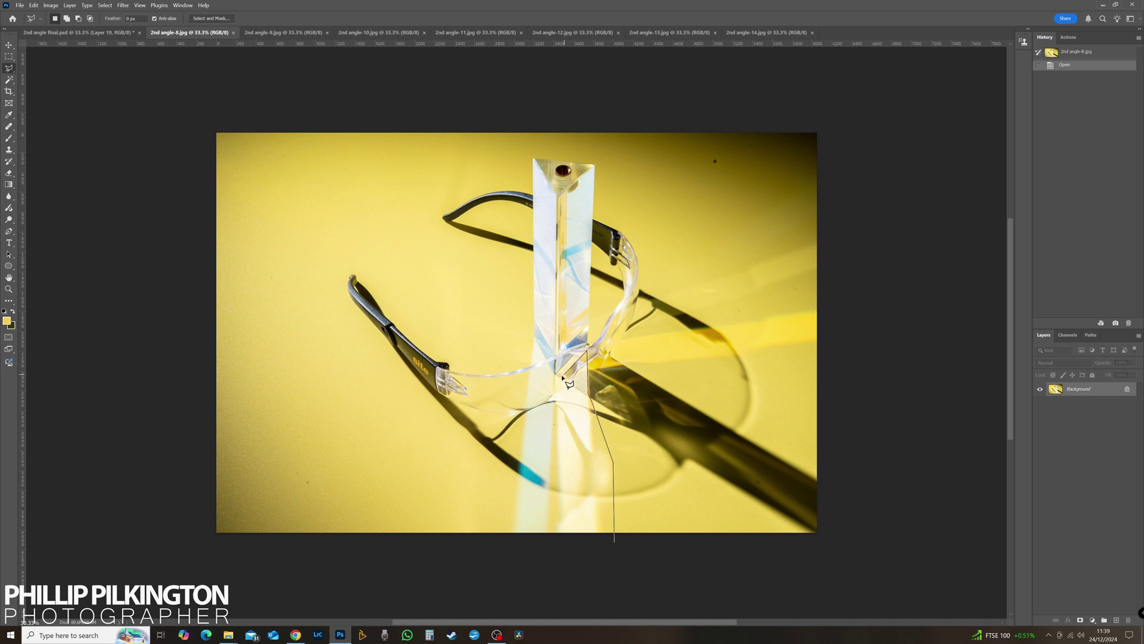
left_click(529, 342)
left_click(501, 551)
left_click(614, 541)
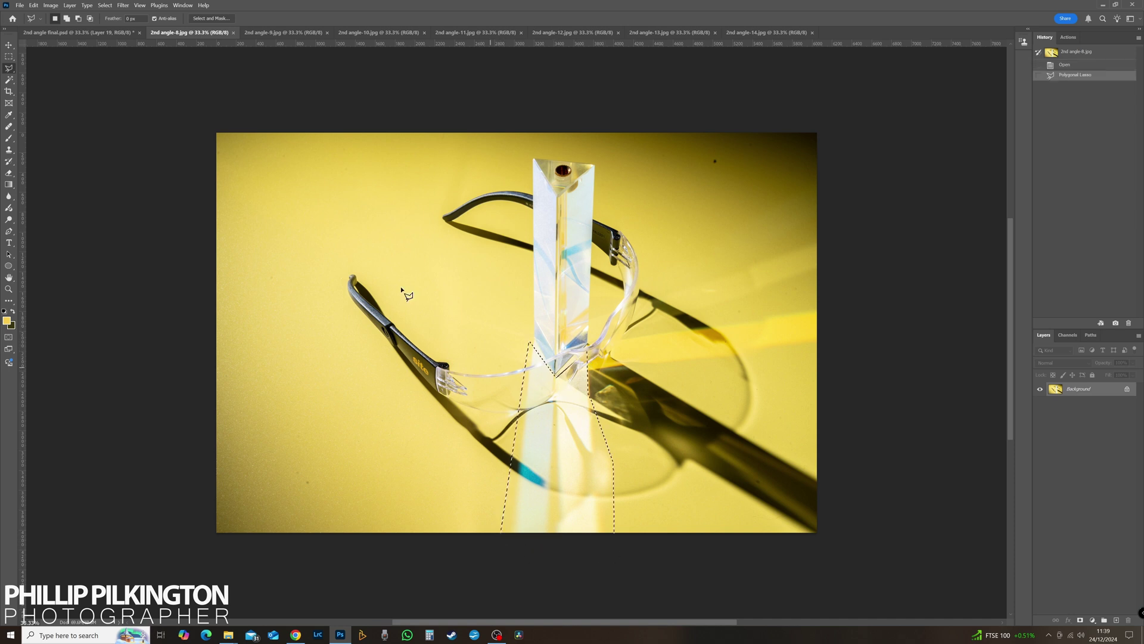
left_click(211, 18)
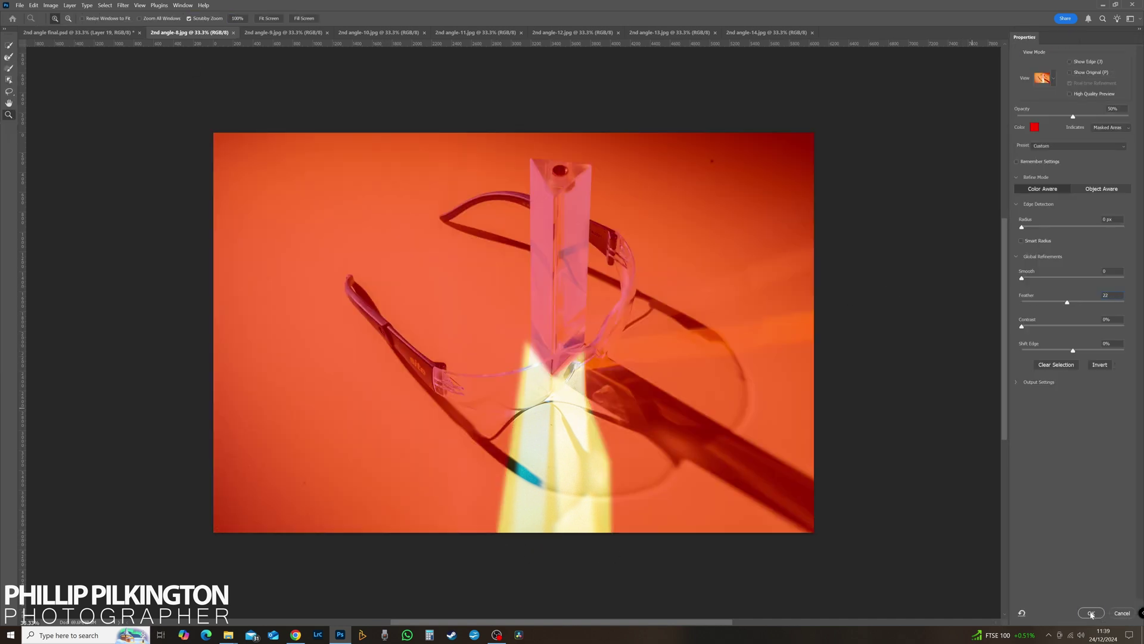
left_click(1091, 613)
Step: Paste the 2nd angle-8.jpg selection in place into 2nd angle final.psd, and close 2nd angle-8.jpg without saving
left_click(84, 35)
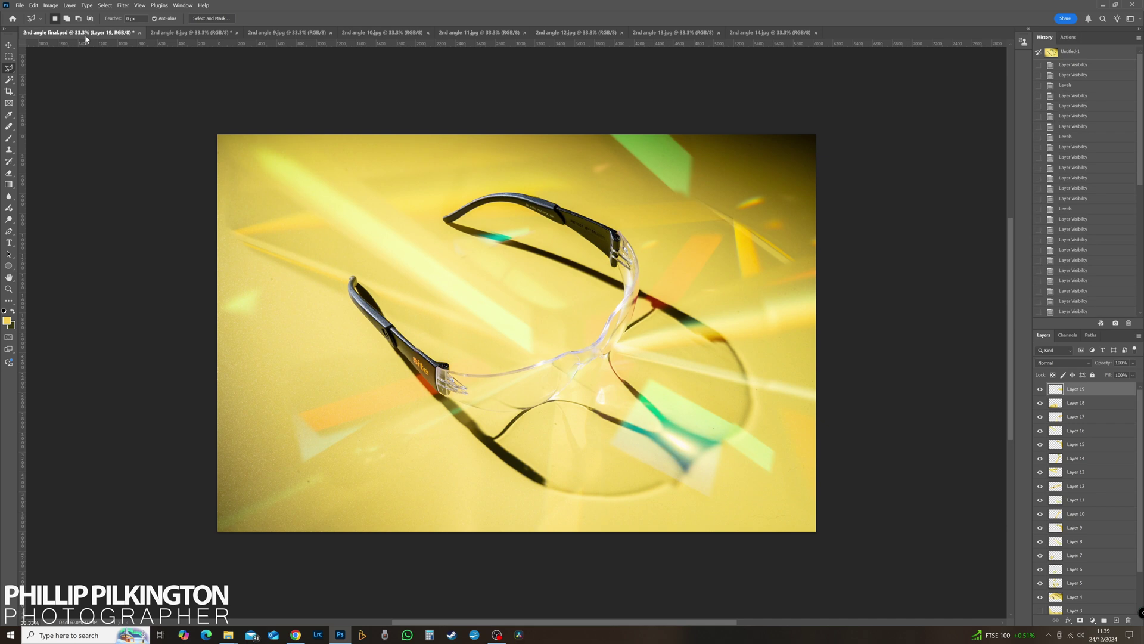
key("ctrl+v")
left_click(190, 33)
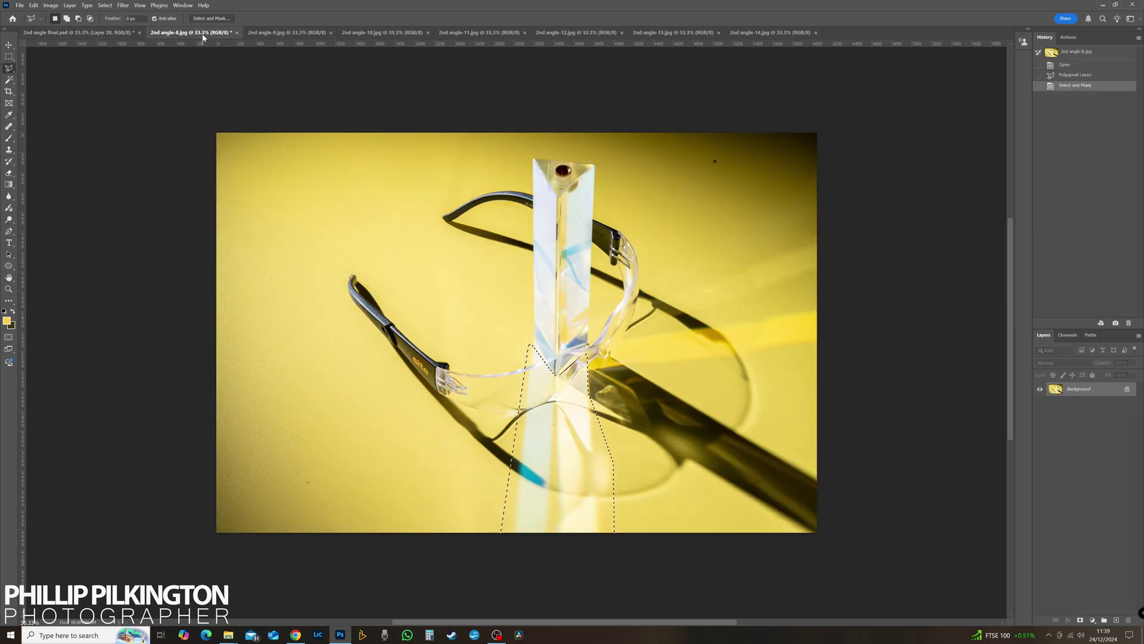
left_click(237, 32)
key("n")
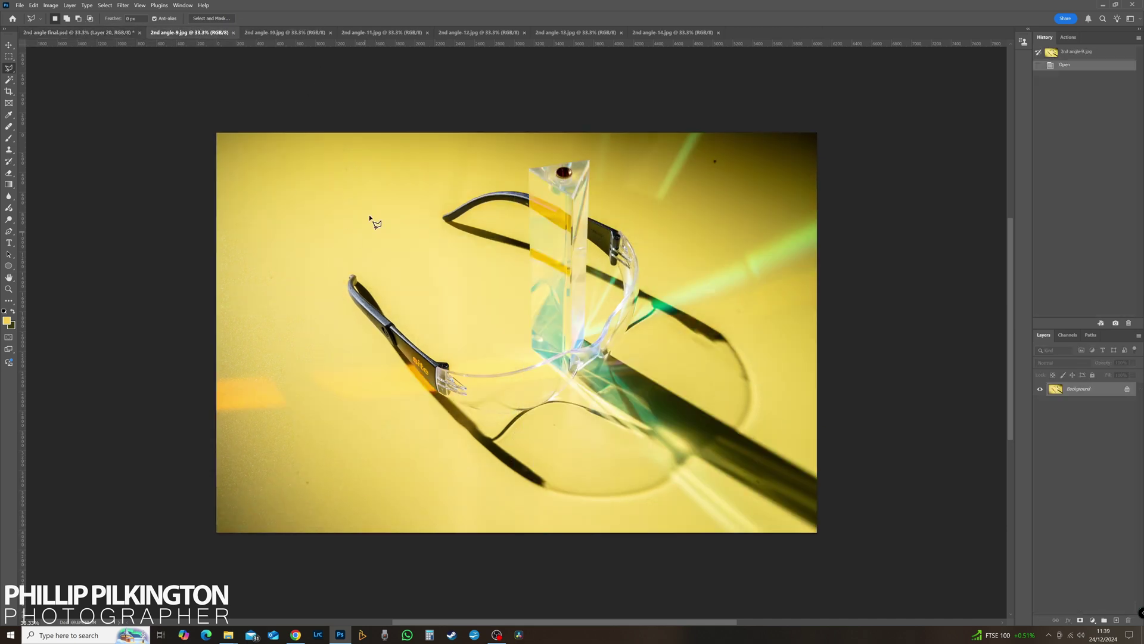
Step: In 2nd angle-9.jpg, select the green rays spreading from the prism to the upper-right corner with the Polygonal Lasso
left_click(824, 304)
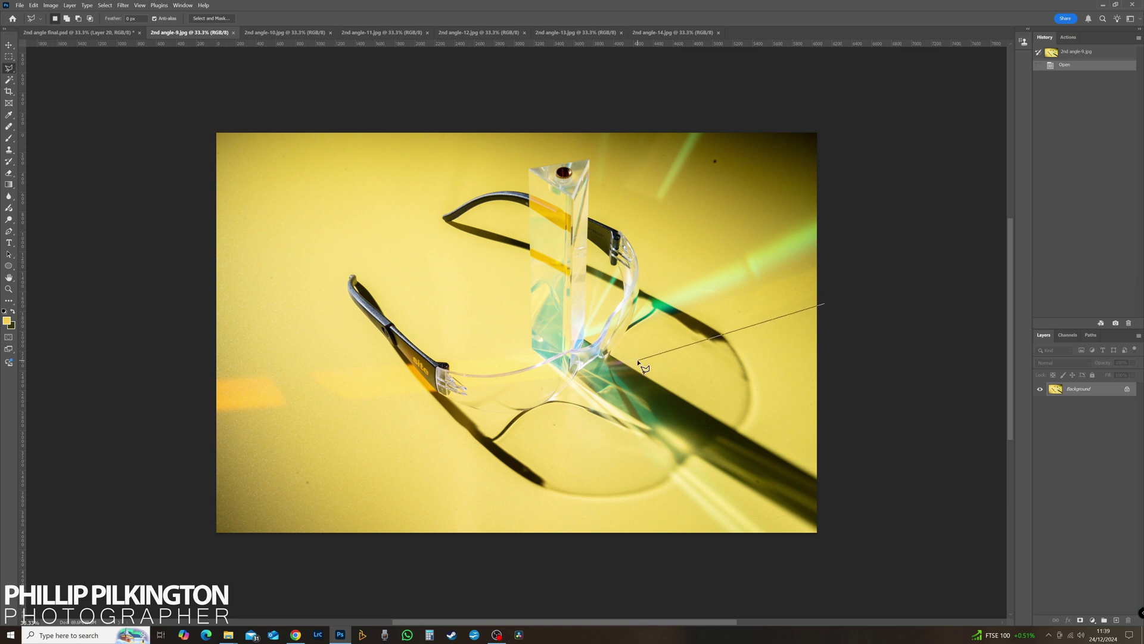
left_click(677, 123)
left_click(867, 149)
double_click(868, 265)
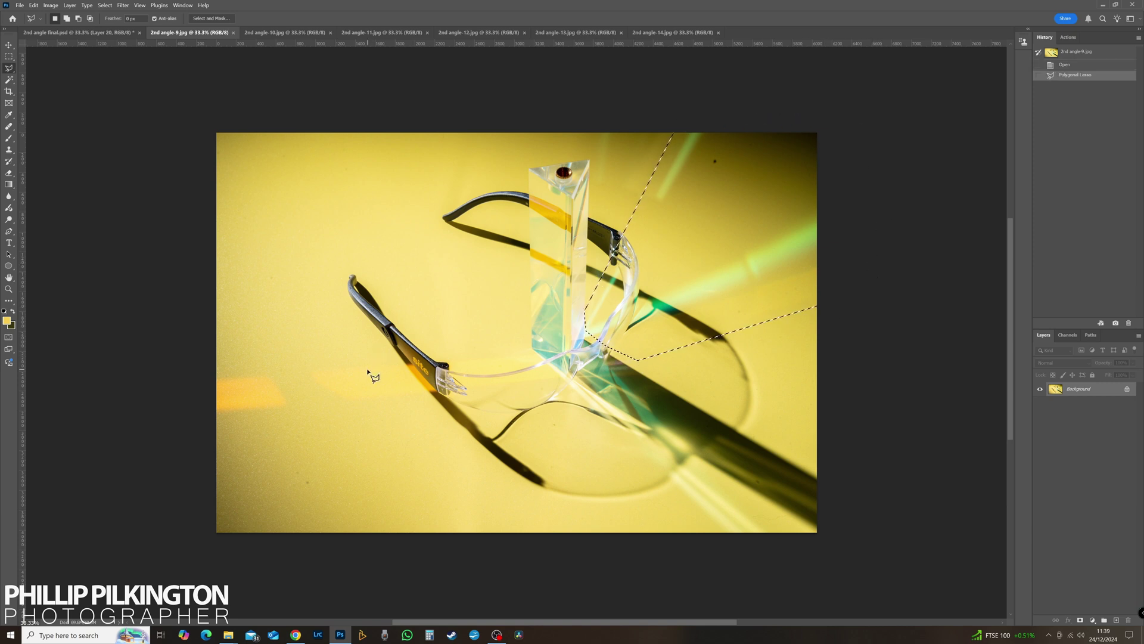
Step: Add the orange streak between the prism and the image's left edge to the selection, and feather the selection by 22 px
left_click(189, 372, "shift")
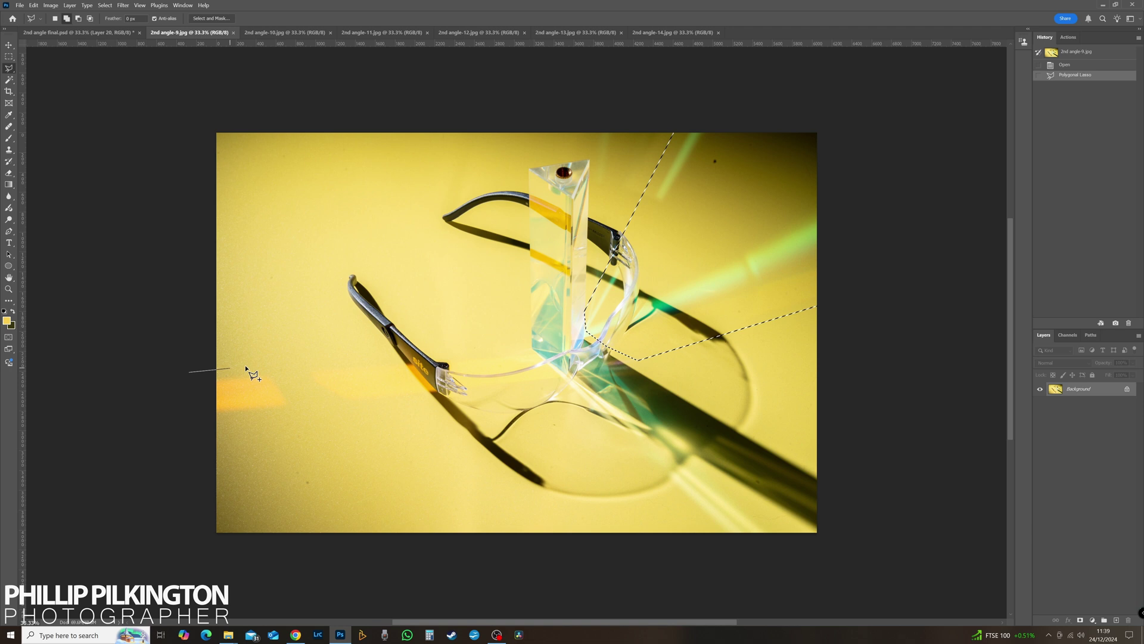
left_click(438, 351)
left_click(535, 352)
left_click(559, 379)
left_click(189, 422)
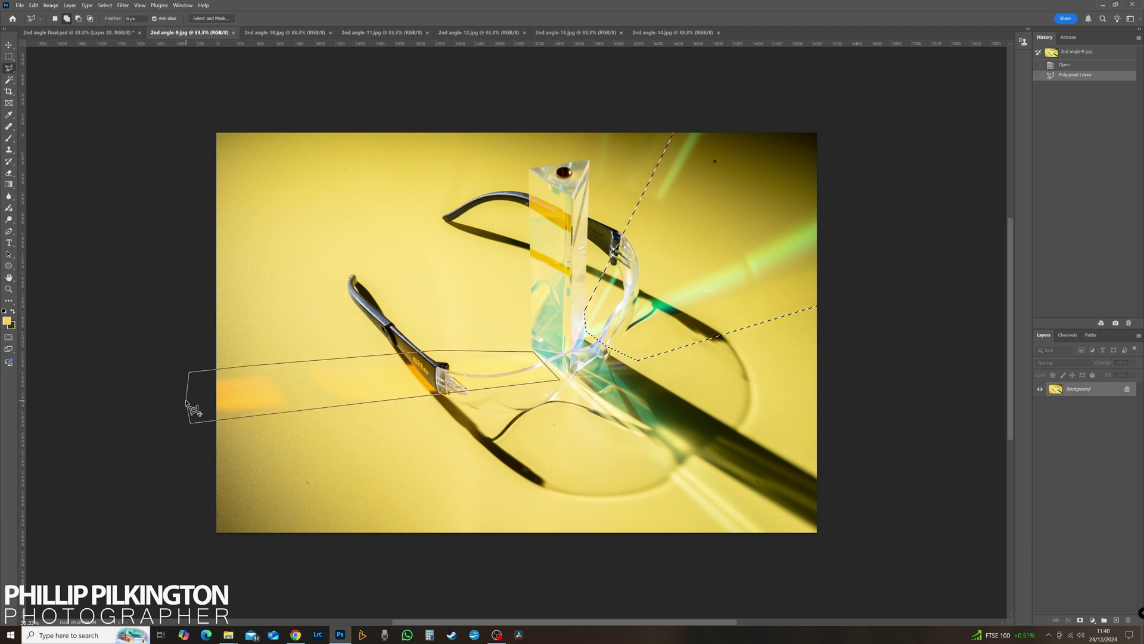
left_click(189, 373)
left_click(212, 18)
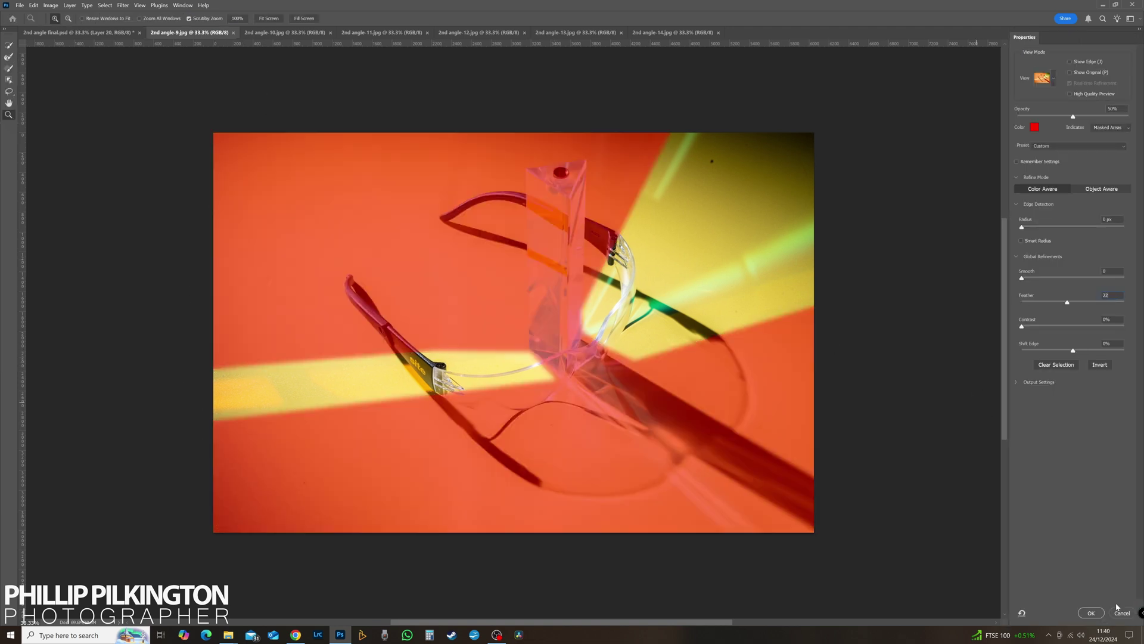
left_click(1091, 613)
Step: Paste the 2nd angle-9.jpg selection in place into 2nd angle final.psd, and close 2nd angle-9.jpg without saving
left_click(77, 33)
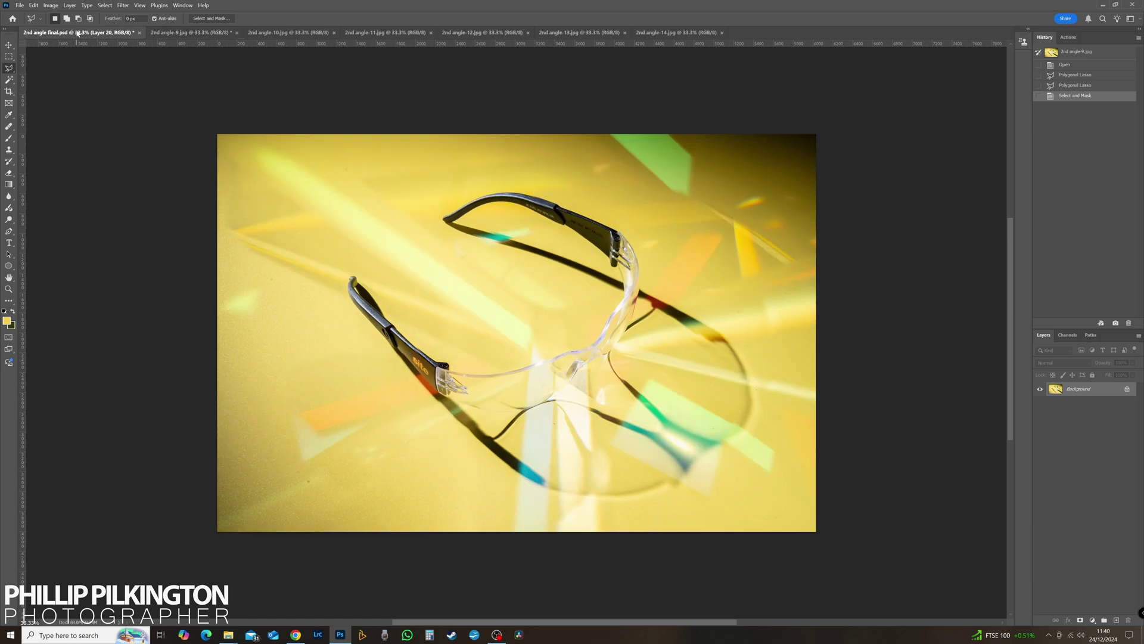
left_click(187, 33)
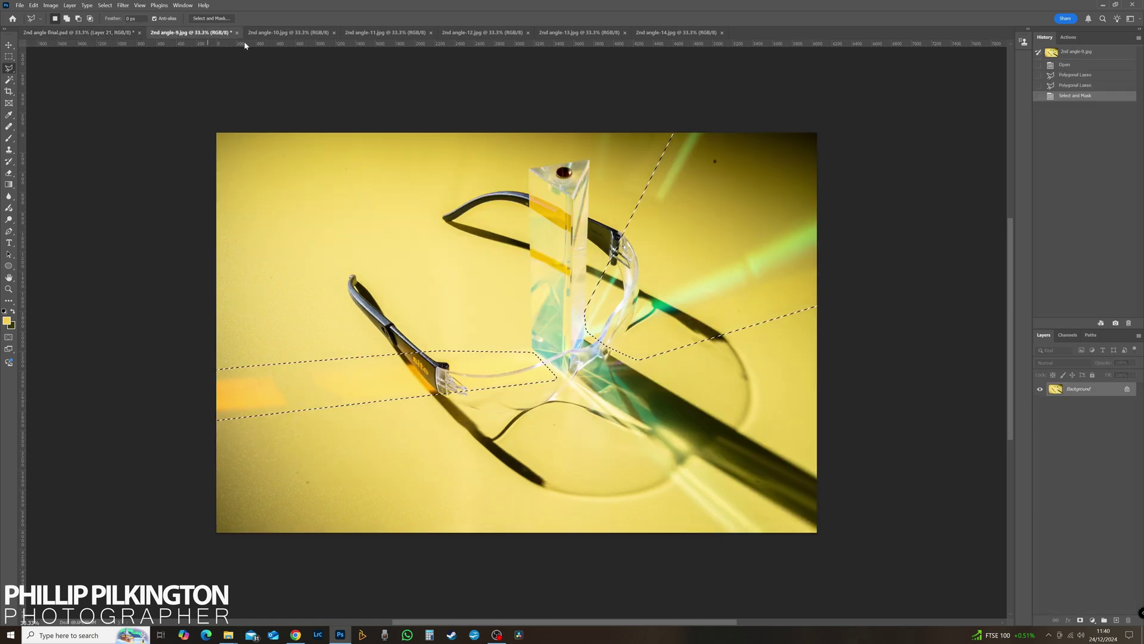
left_click(236, 34)
left_click(590, 235)
Step: In 2nd angle-10.jpg, select the light rays from the prism to the upper-right corner and feather the selection by 22 px
left_click(191, 33)
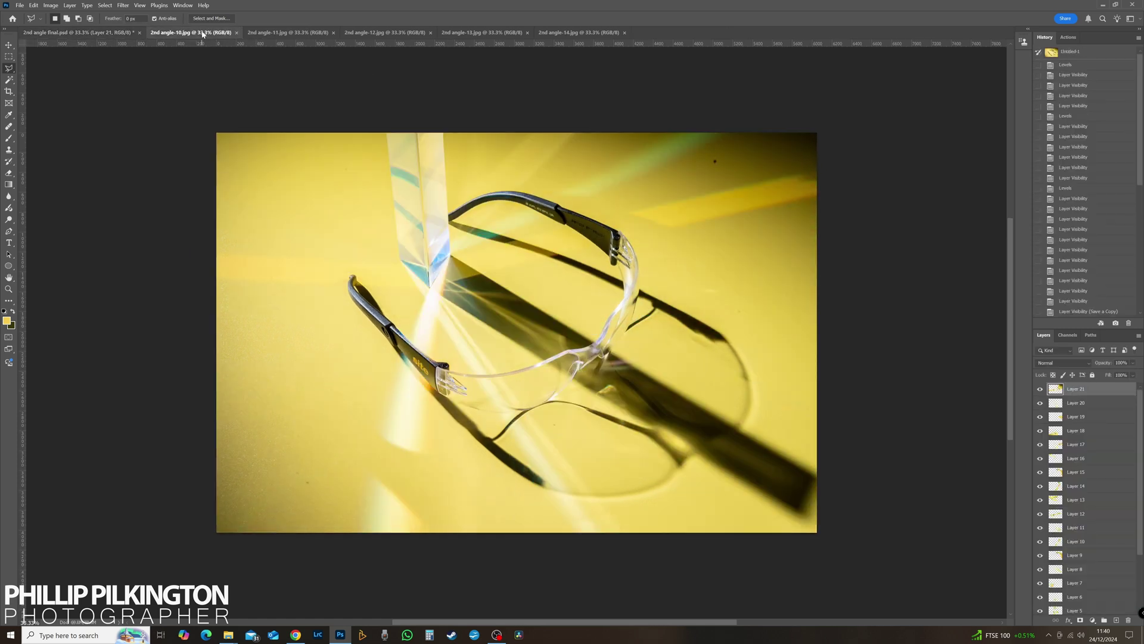
left_click(494, 272)
left_click(453, 236)
left_click(517, 122)
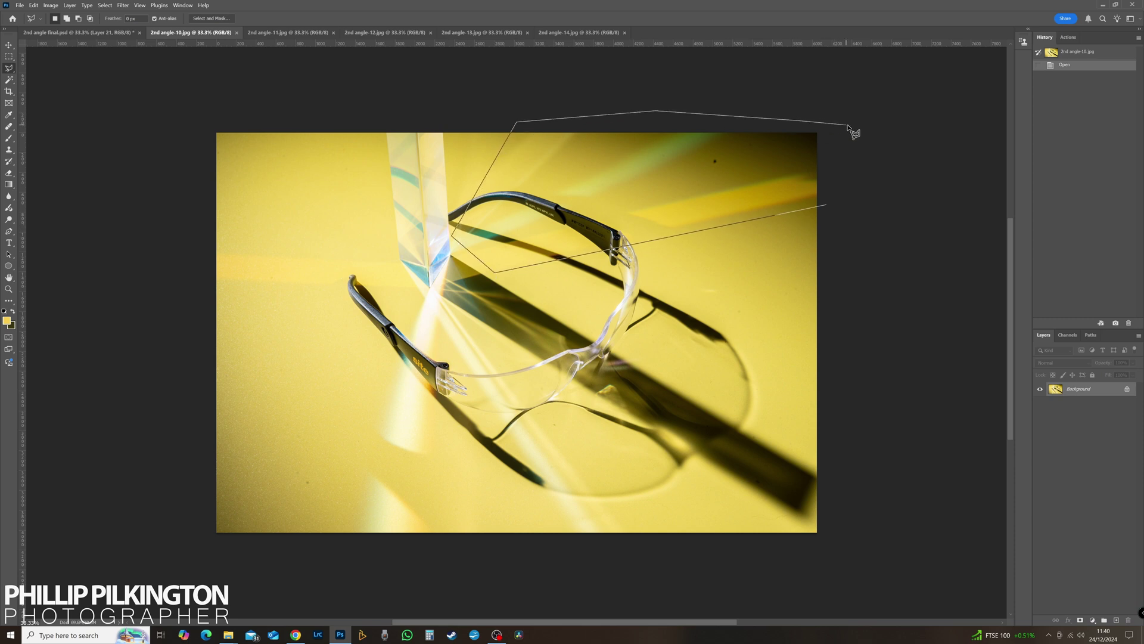
left_click(856, 127)
left_click(826, 204)
key("ctrl+alt+r")
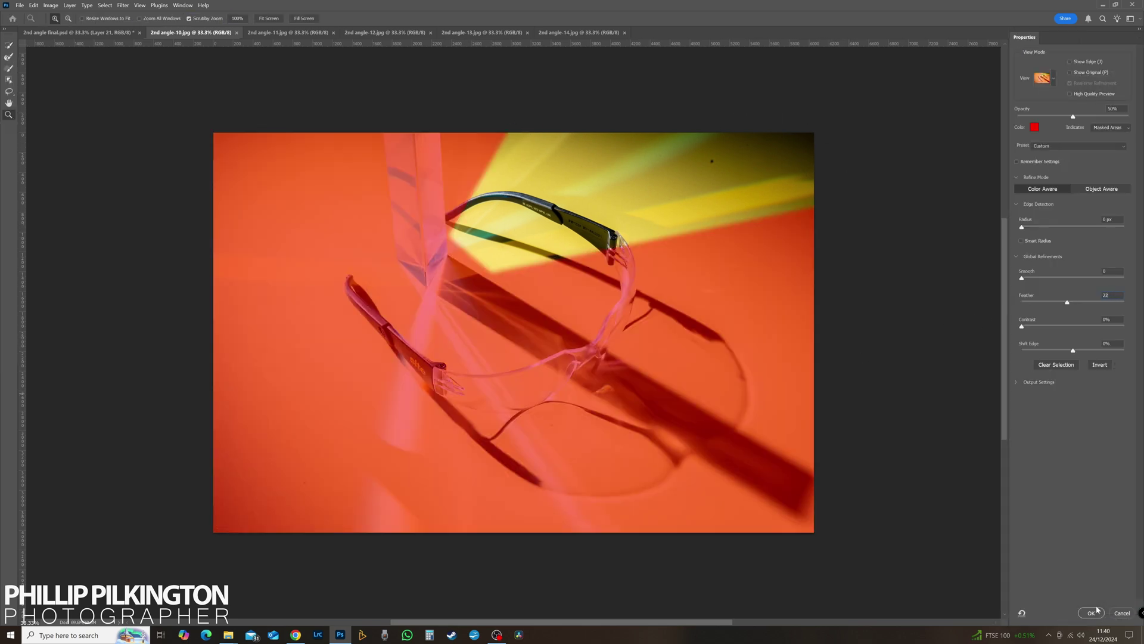
key("Return")
Step: Copy the feathered upper-right rays and paste them in place into 2nd angle final.psd
key("ctrl+c")
left_click(72, 33)
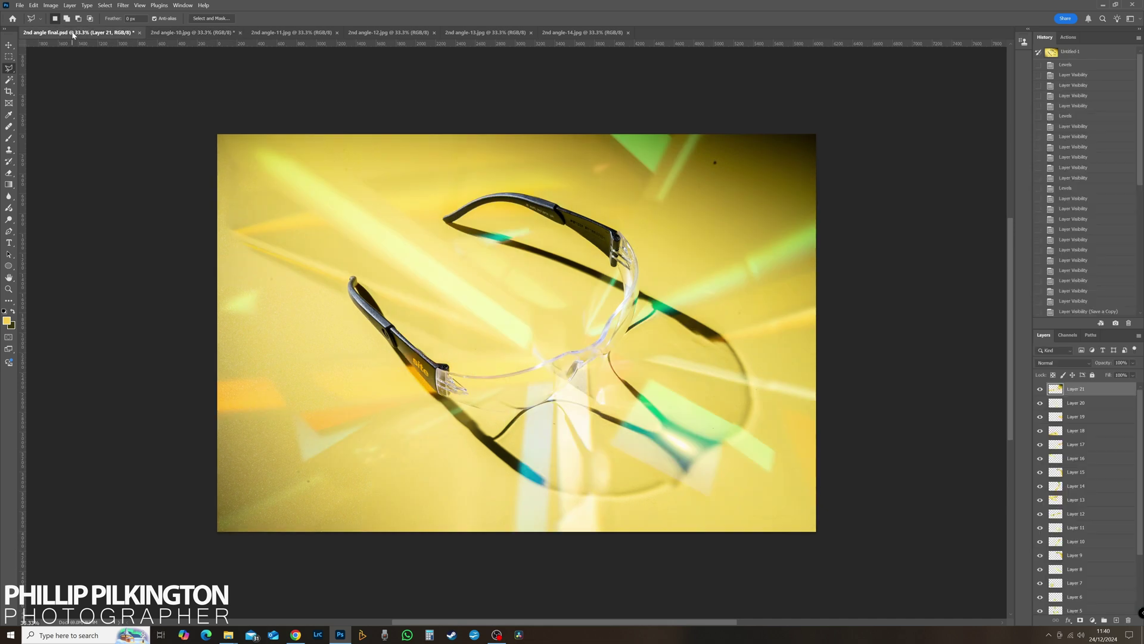
key("ctrl+shift+v")
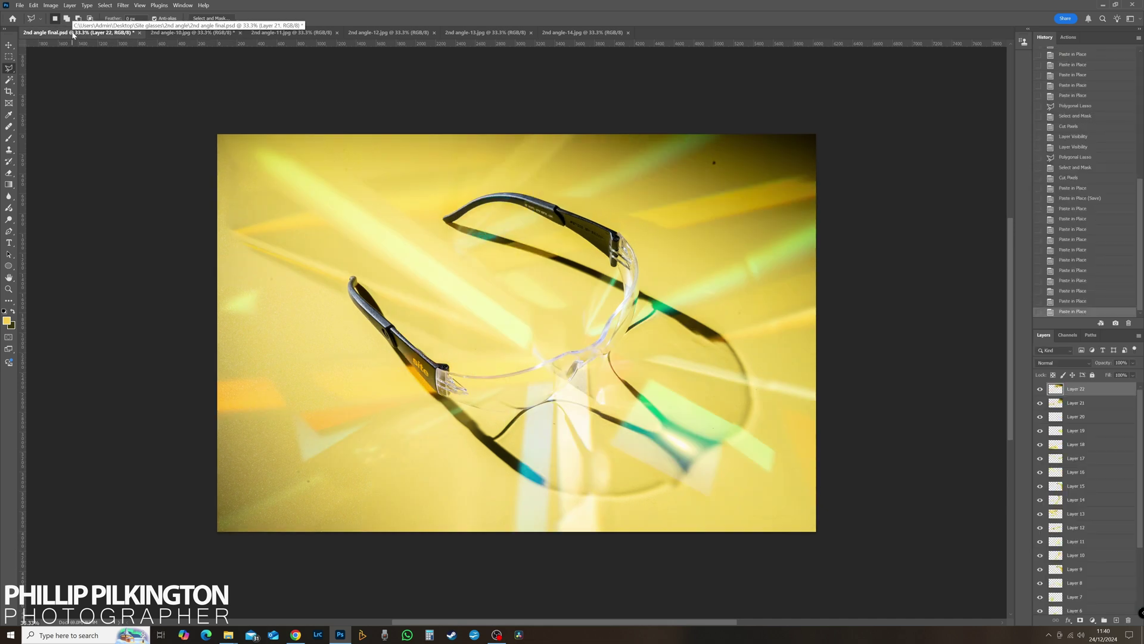
Step: In 2nd angle-10.jpg, select the white beams fanning from the prism's base to the image's bottom edge with the Polygonal Lasso
left_click(185, 33)
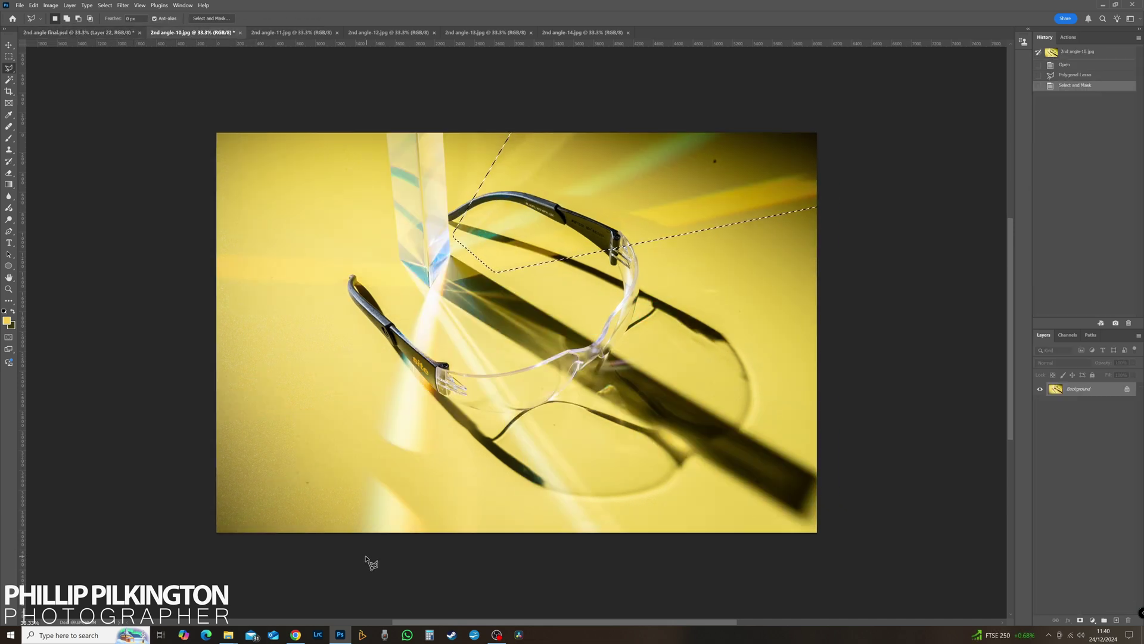
left_click(347, 552)
left_click(351, 444)
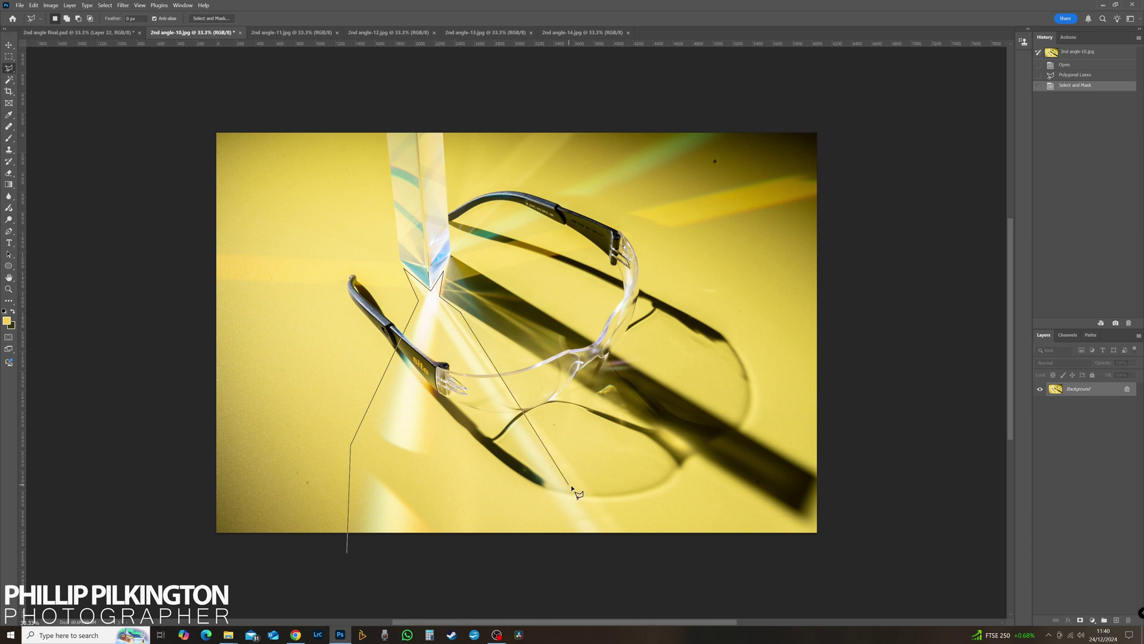
left_click(637, 546)
double_click(432, 564)
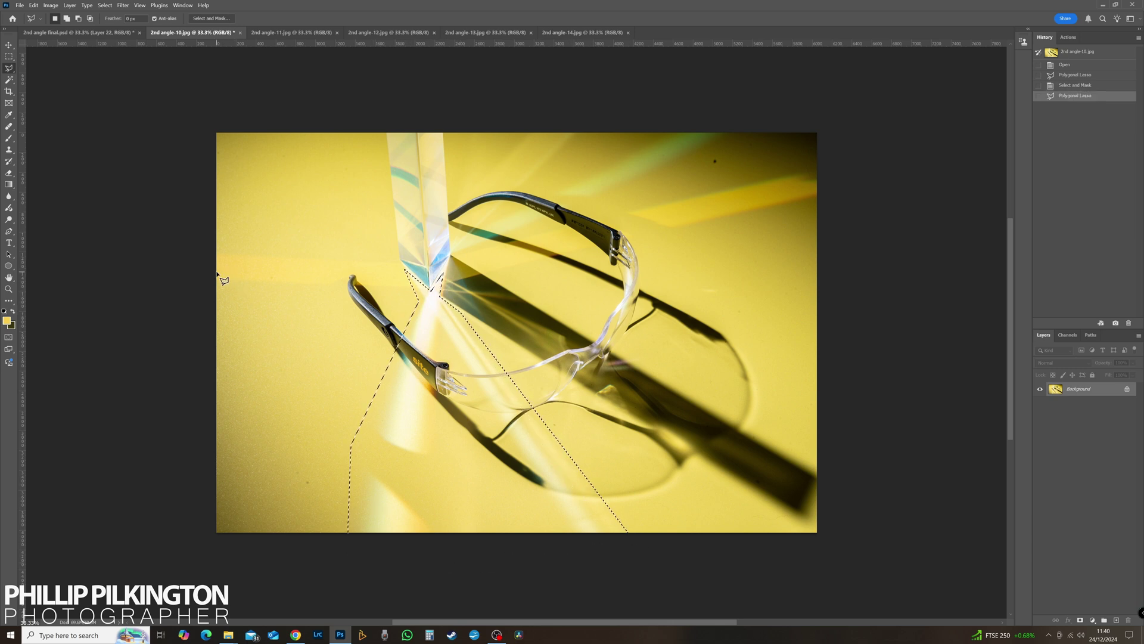
Step: Add the yellow streak between the prism's base and the image's left edge to the selection
left_click(195, 232, "shift")
left_click(392, 253)
left_click(419, 300)
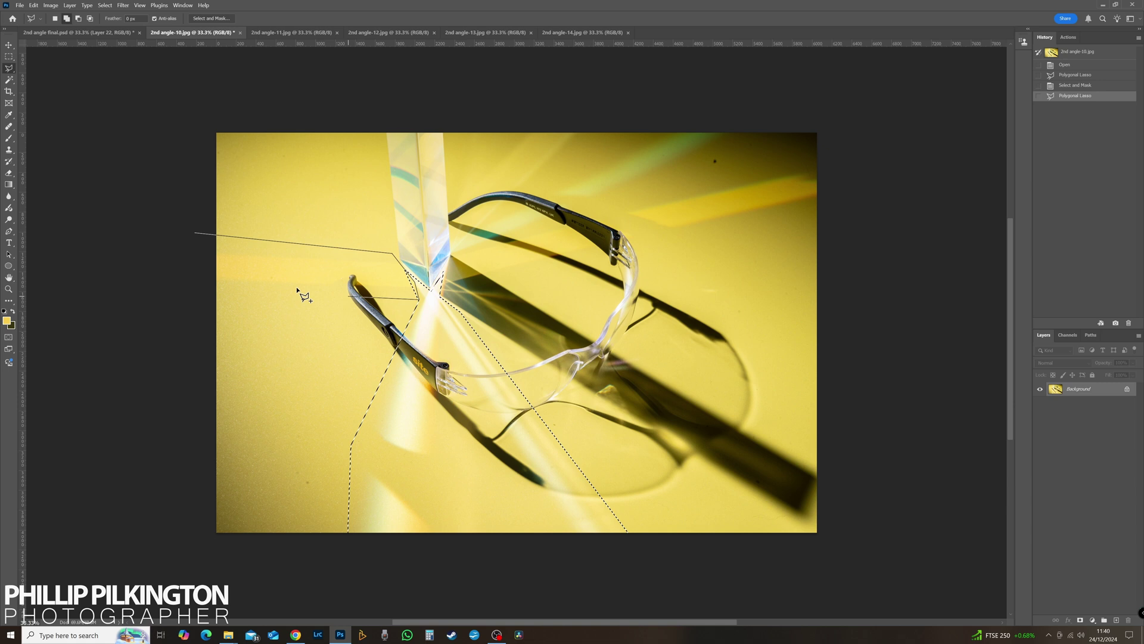
double_click(189, 288)
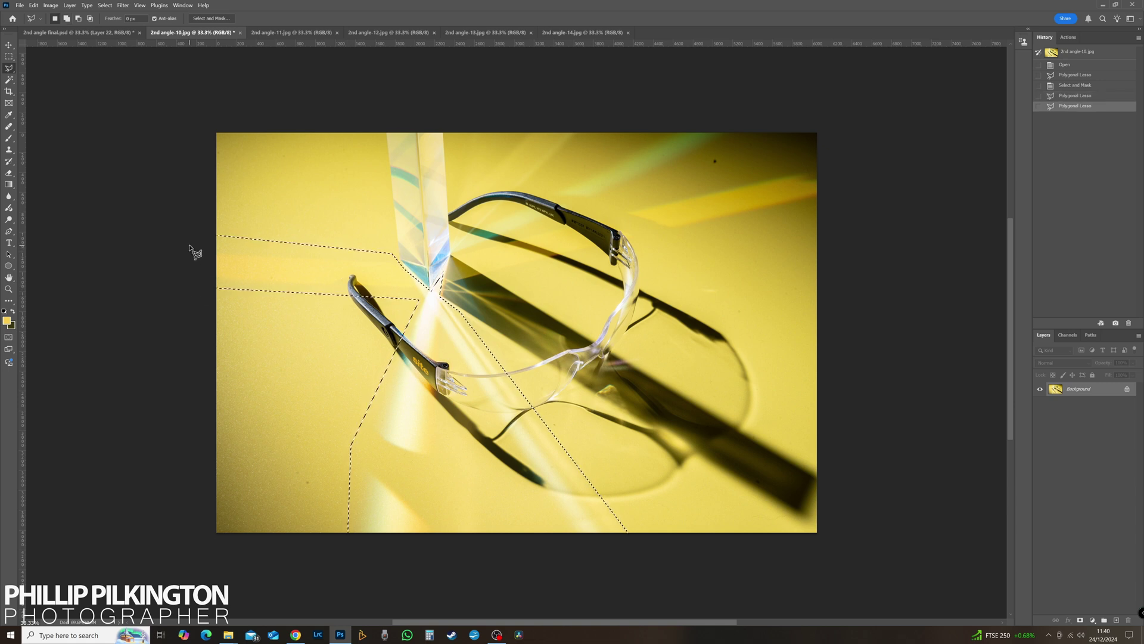
Step: Add the rays between the prism and the upper-right corner to the selection, and feather the selection by 22 px
left_click(832, 205, "shift")
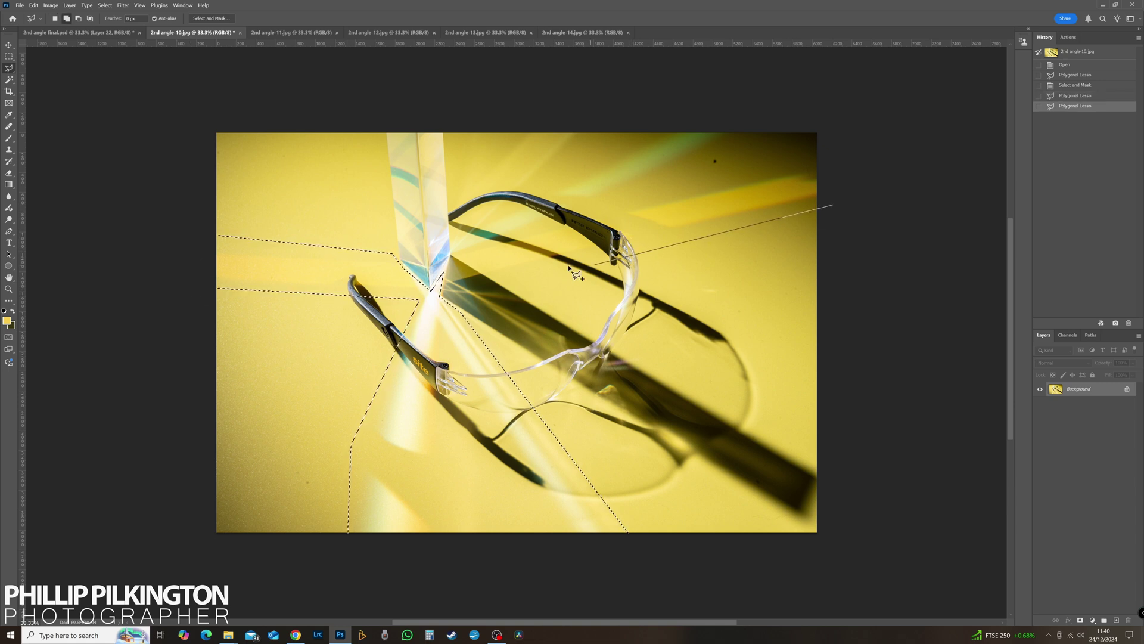
left_click(452, 233)
left_click(492, 124)
left_click(638, 101)
left_click(807, 108)
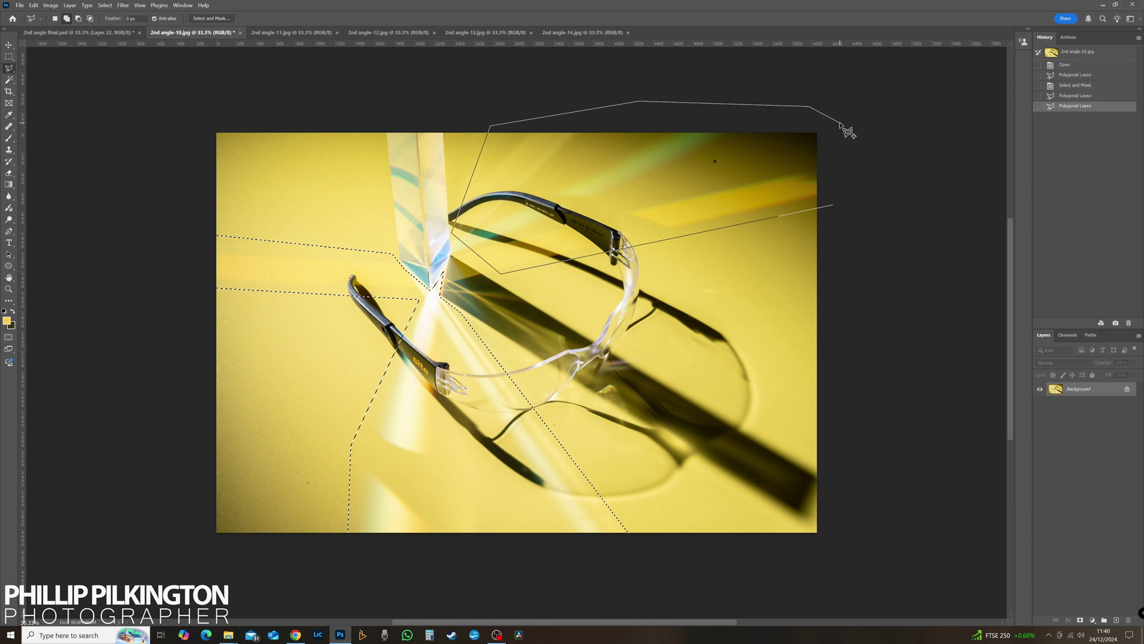
double_click(843, 124)
left_click(210, 19)
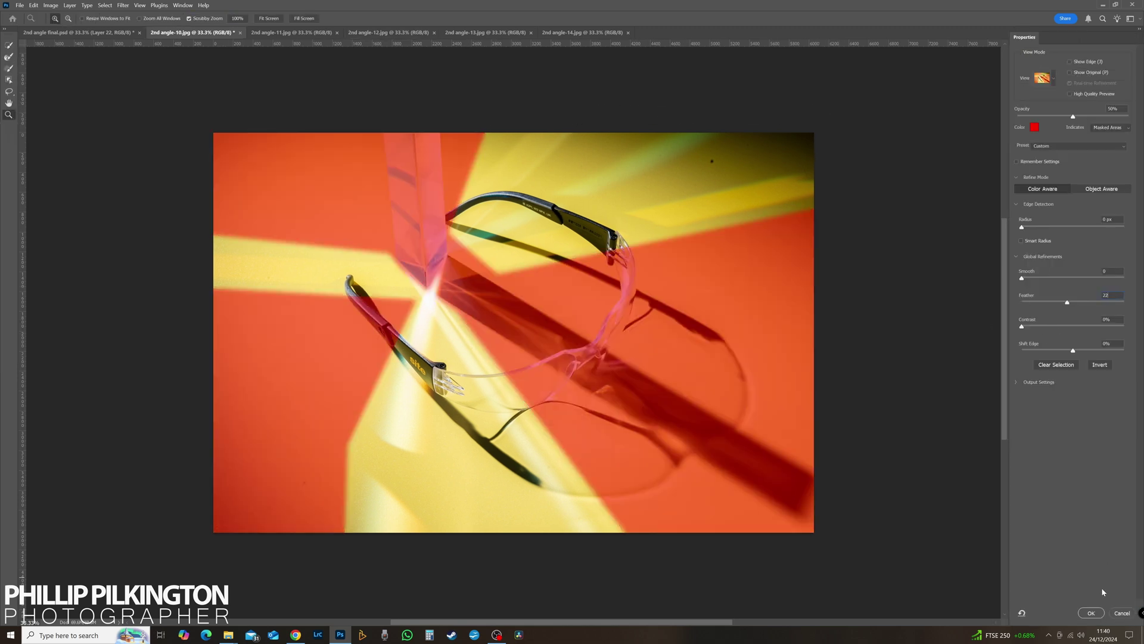
left_click(1093, 614)
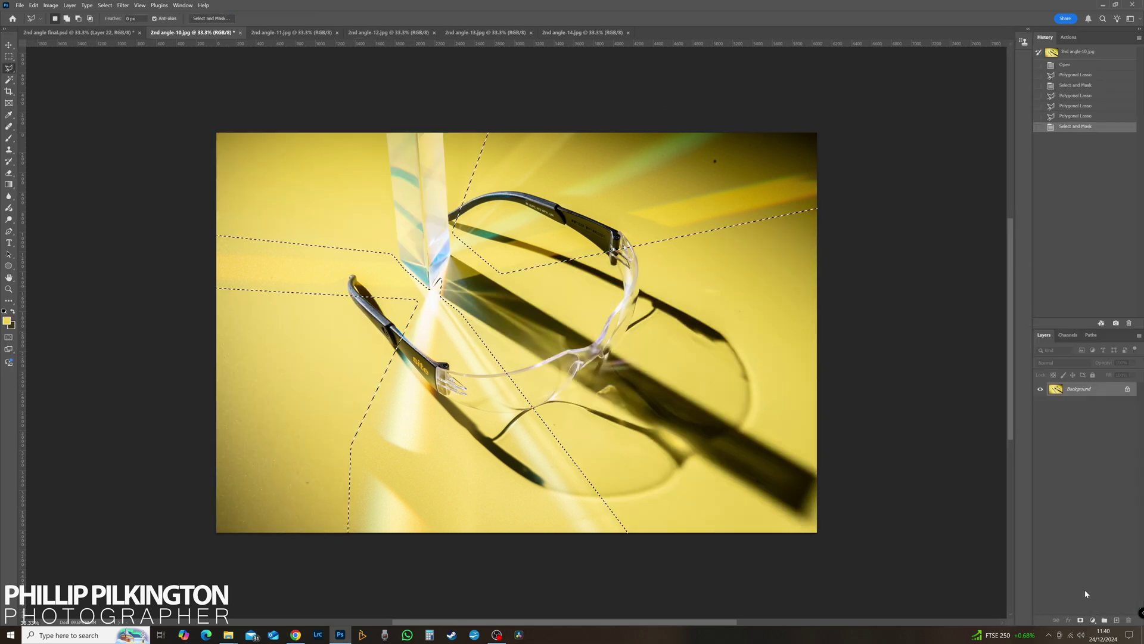
Step: Paste the combined 2nd angle-10.jpg selection in place into 2nd angle final.psd, and close 2nd angle-10.jpg without saving
left_click(129, 35)
key("ctrl+shift+v")
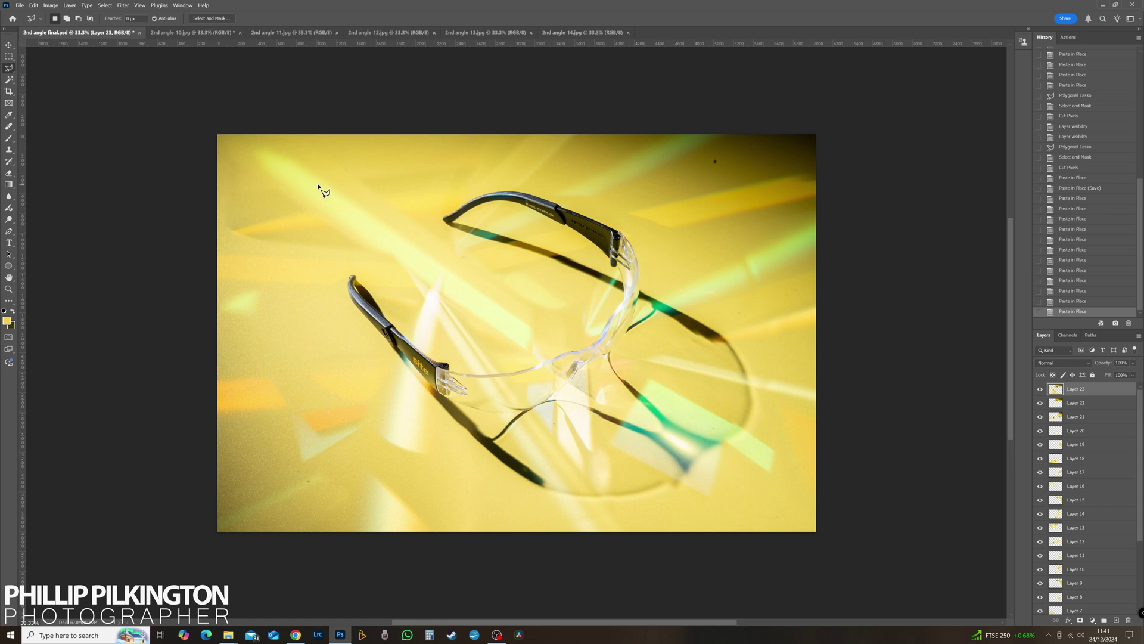
left_click(215, 35)
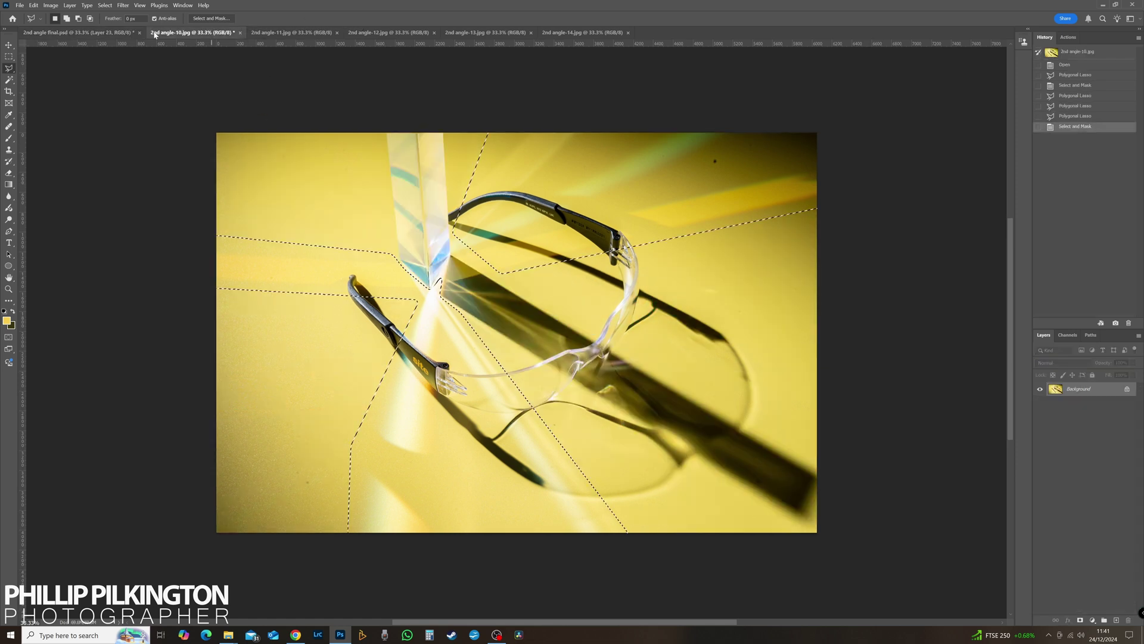
left_click(241, 35)
key("n")
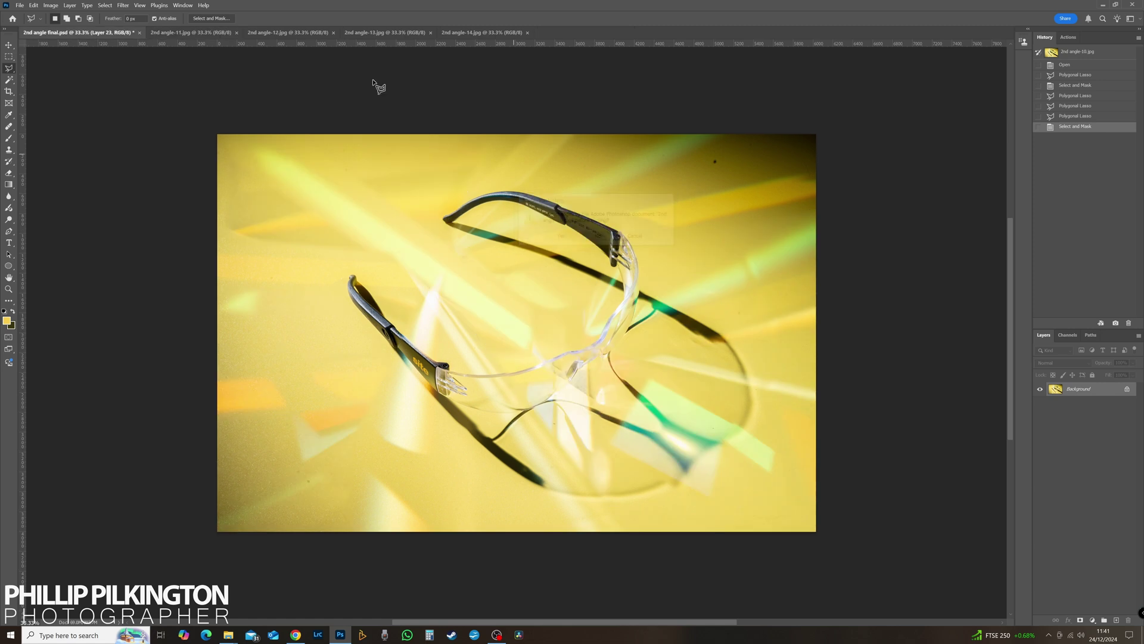
Step: In 2nd angle-11.jpg, select the green beam beside the prism and the beams running from its base to the bottom edge, and feather the selection
left_click(206, 34)
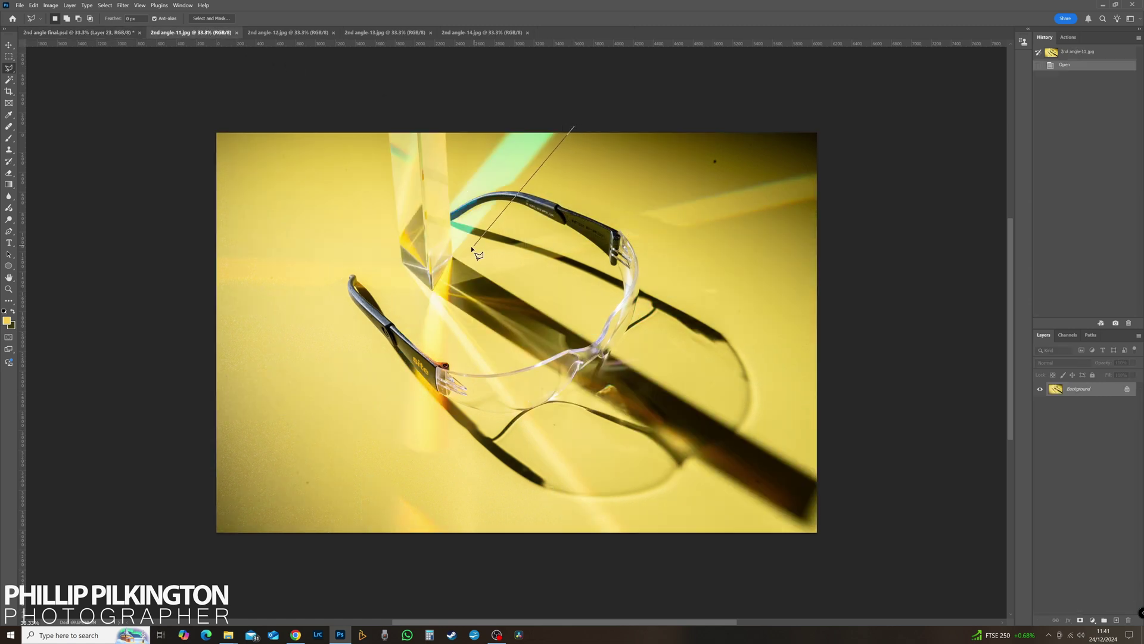
double_click(548, 115)
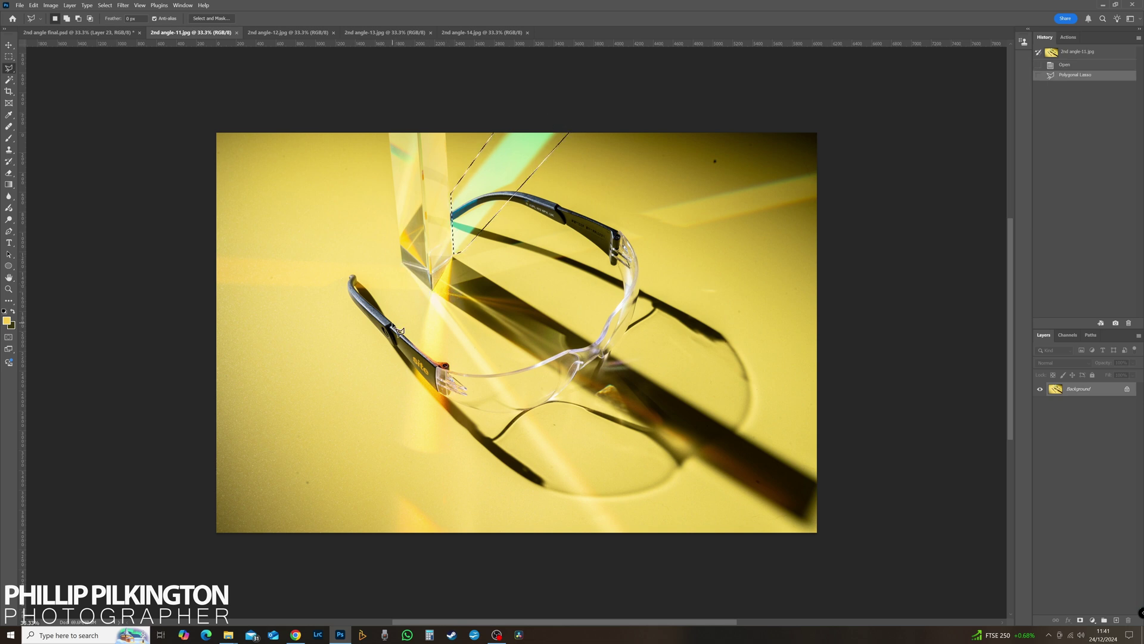
left_click(412, 292)
left_click(459, 311)
left_click(636, 538)
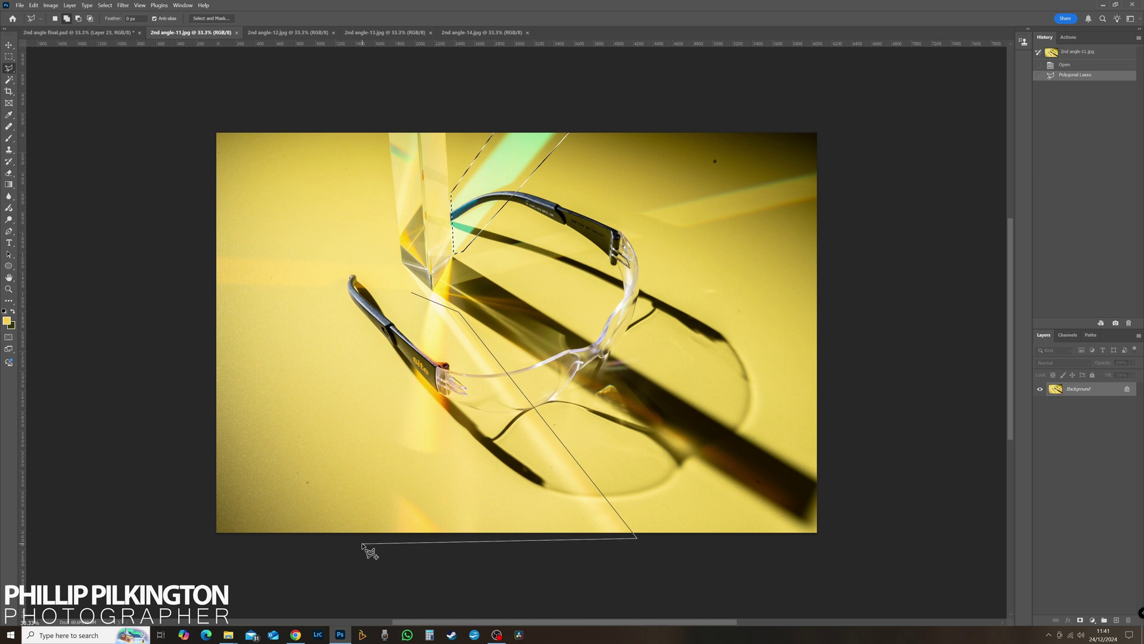
double_click(361, 544)
left_click(211, 18)
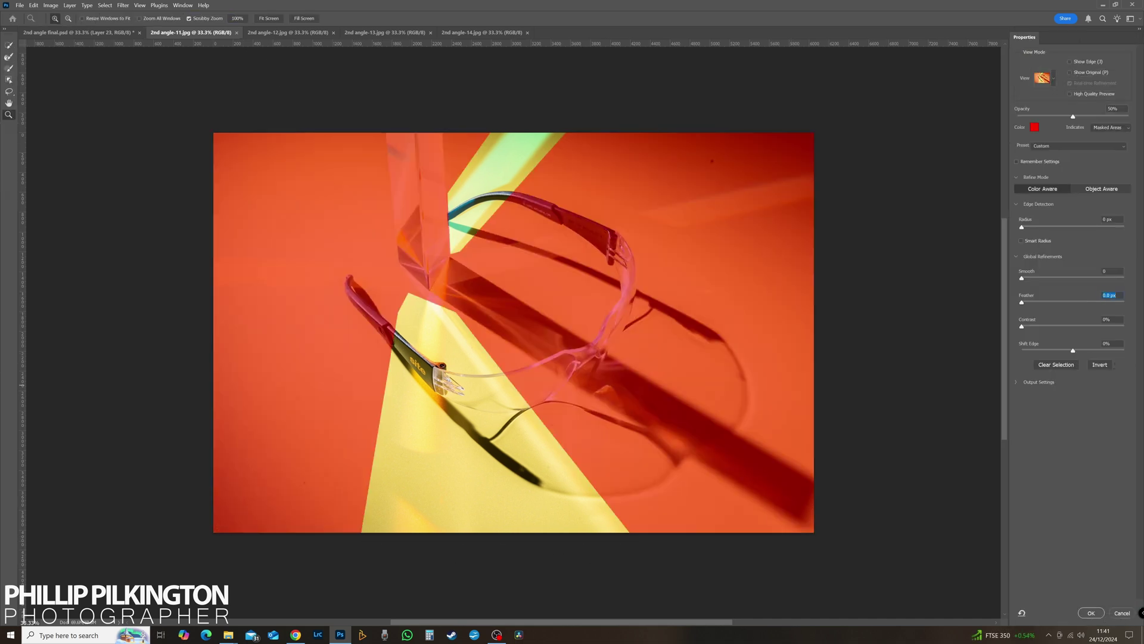
left_click(1091, 613)
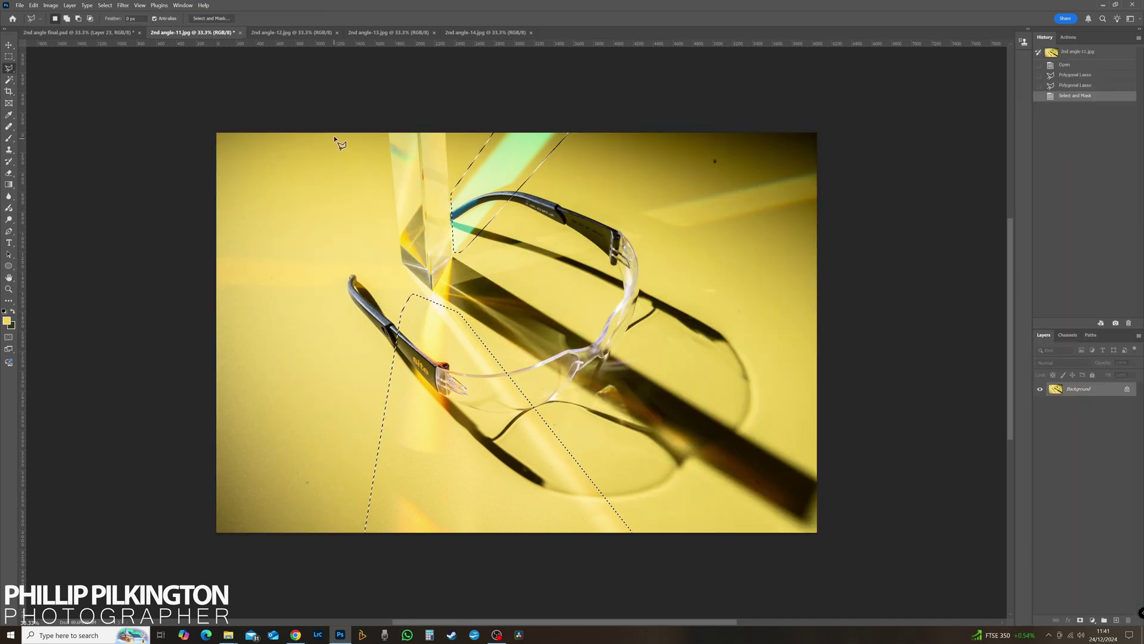
Step: Paste the 2nd angle-11.jpg selection in place into 2nd angle final.psd, and close 2nd angle-11.jpg without saving
left_click(119, 32)
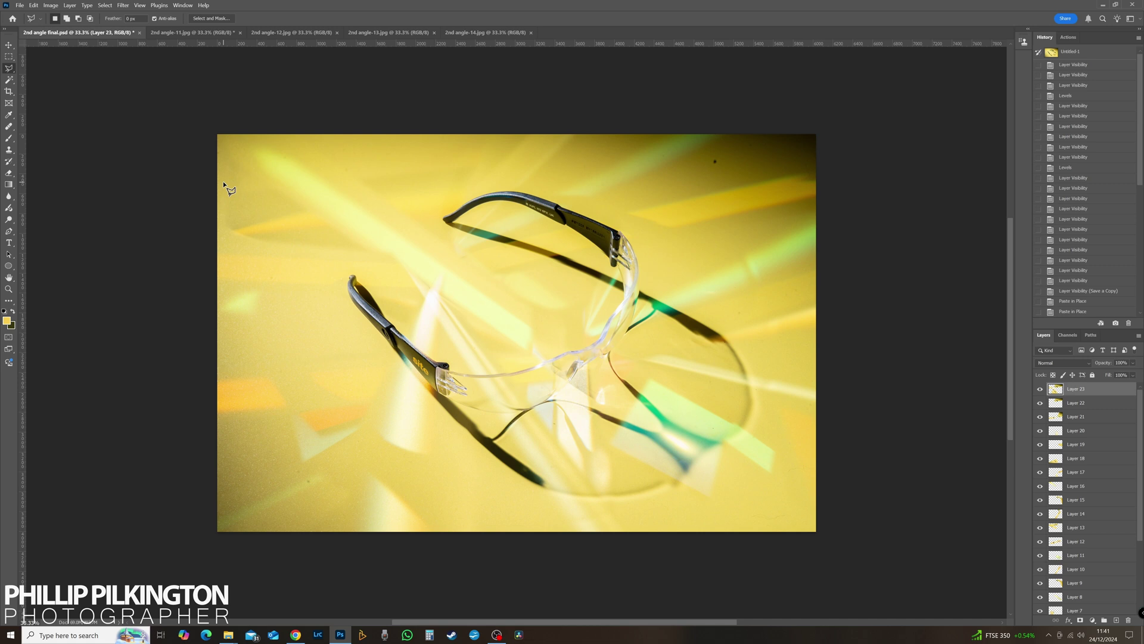
key("ctrl+shift+v")
left_click(240, 32)
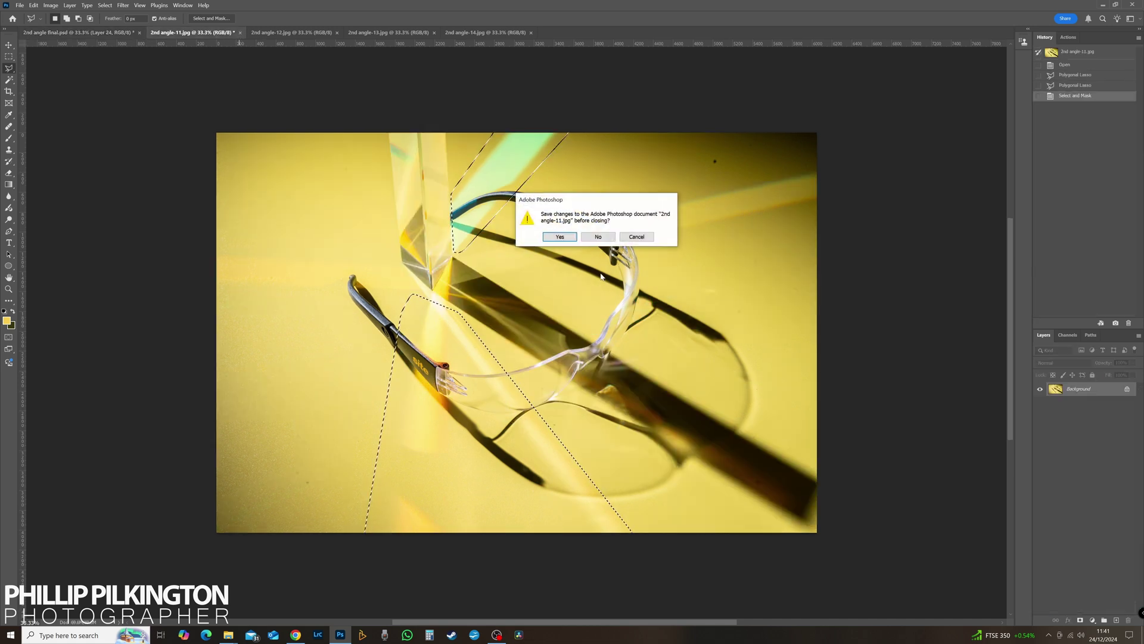
left_click(598, 236)
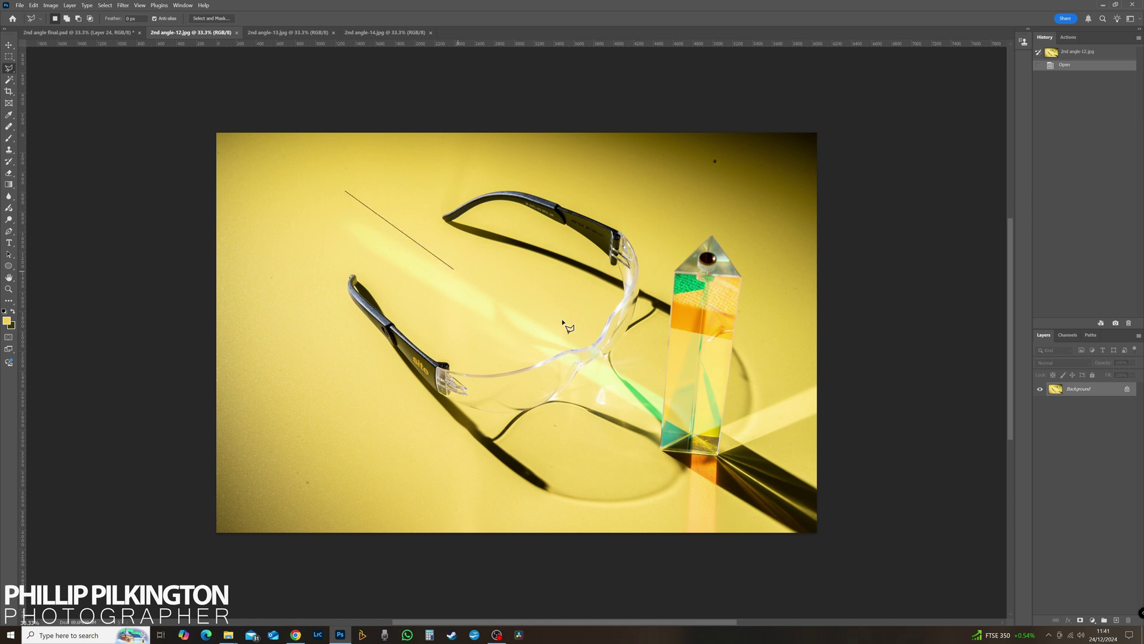
Step: In 2nd angle-12.jpg, select the diagonal beam crossing the lens from the upper left to the prism's base, and feather the selection
left_click(324, 247)
double_click(314, 207)
key("ctrl+alt+r")
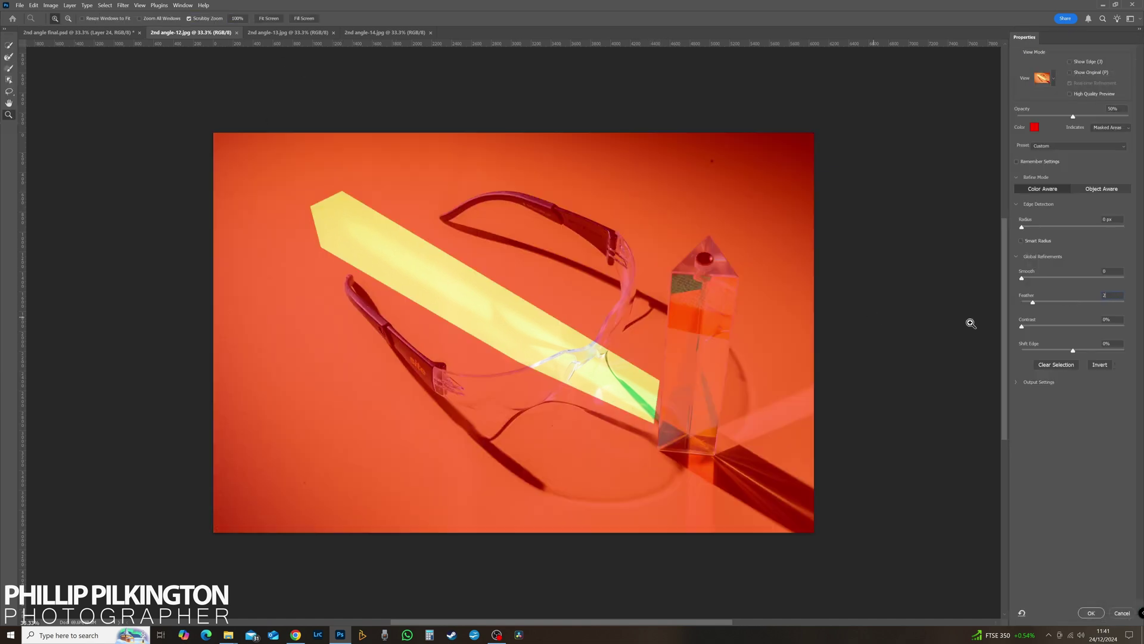
left_click(1084, 608)
Step: Paste the 2nd angle-12.jpg selection in place into 2nd angle final.psd, and close 2nd angle-12.jpg without saving
key("ctrl+x")
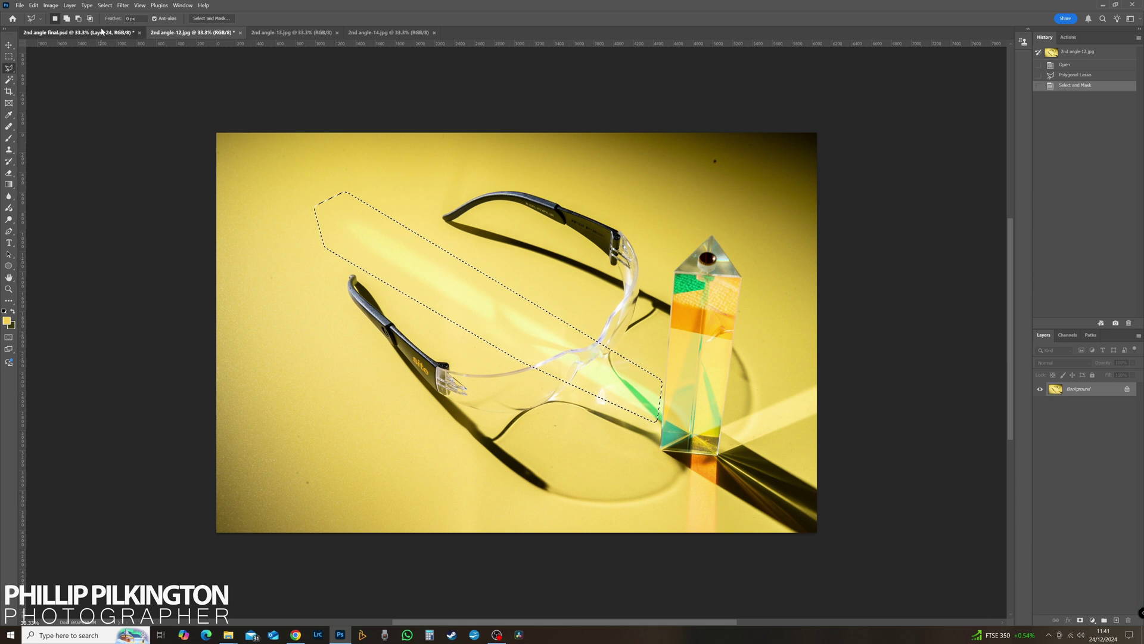
left_click(89, 33)
key("ctrl+shift+v")
left_click(197, 33)
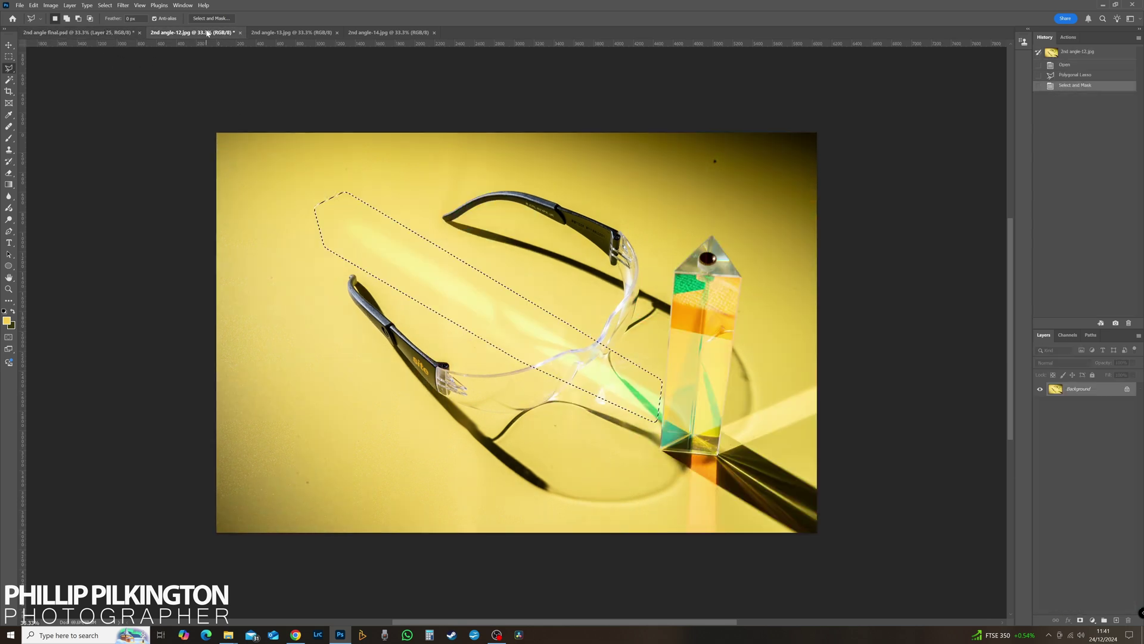
left_click(240, 35)
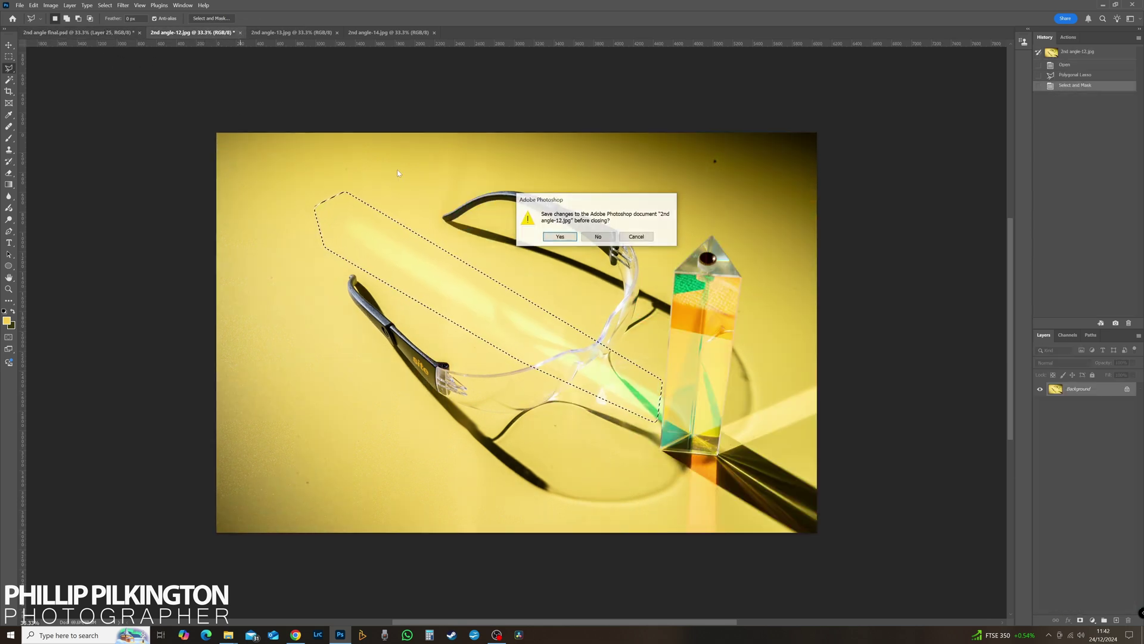
left_click(596, 237)
Step: Paste the 2nd angle-13.jpg selection in place into 2nd angle final.psd, and close 2nd angle-13.jpg without saving
key("ctrl+shift+v")
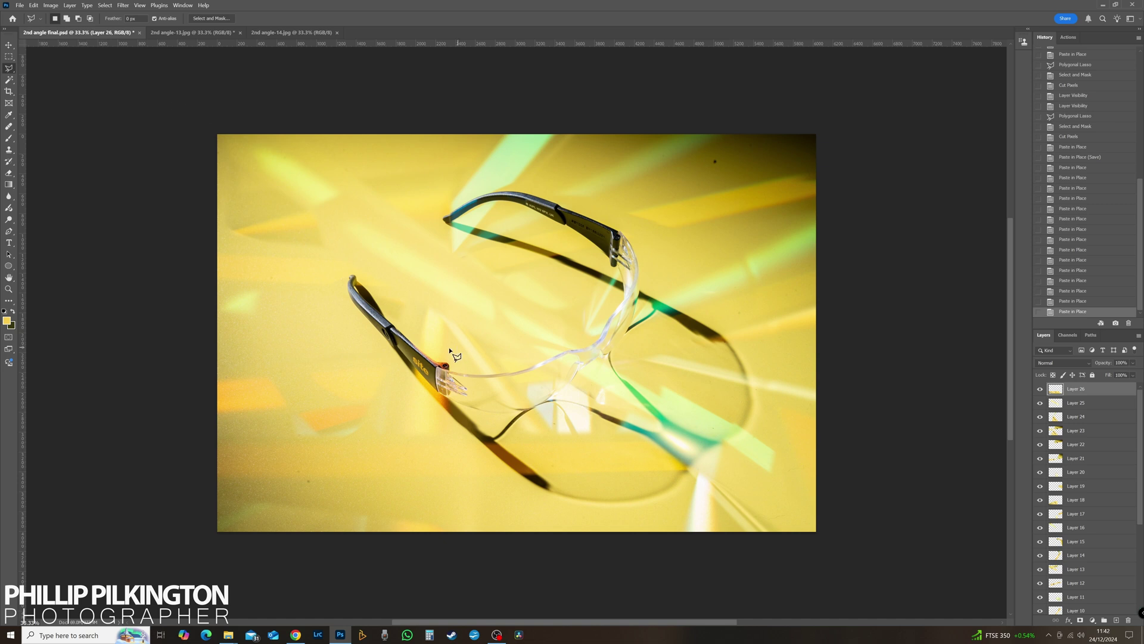
left_click(209, 33)
left_click(241, 32)
left_click(598, 237)
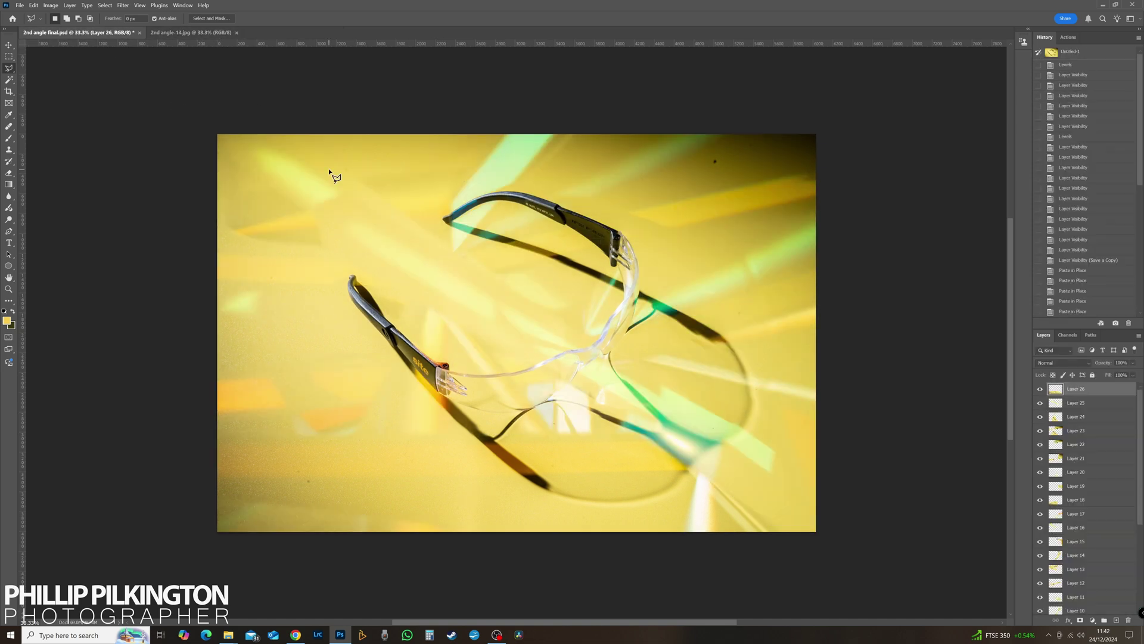
Step: In 2nd angle-14.jpg, select the light band from the prism's base across the lower lens shadow to the right edge, and feather it by 22 px
left_click(202, 33)
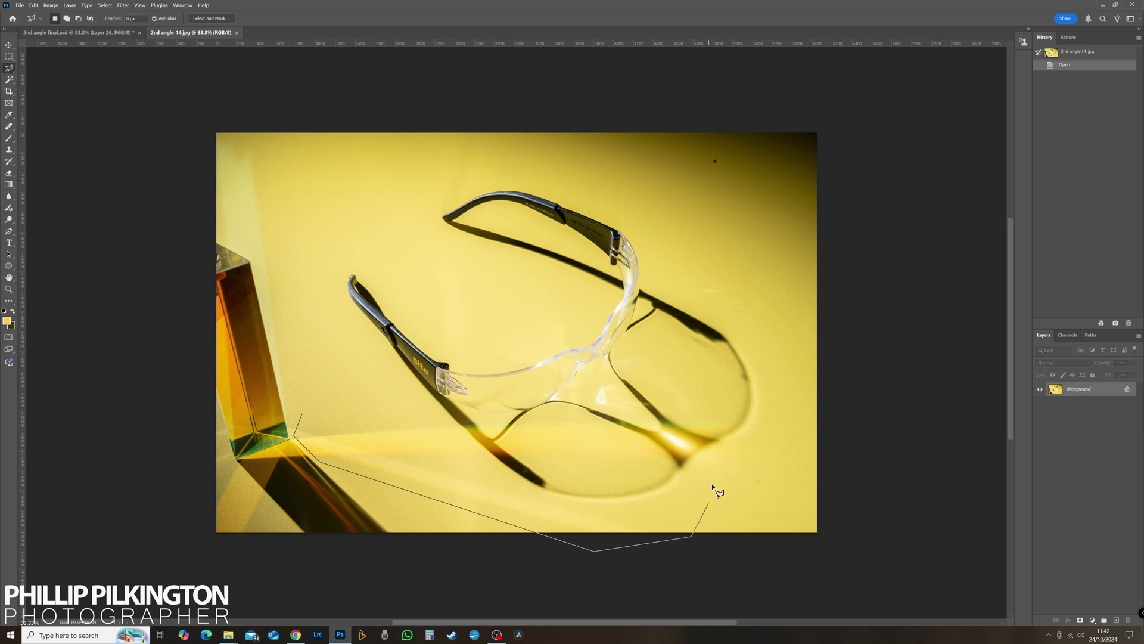
left_click(359, 411)
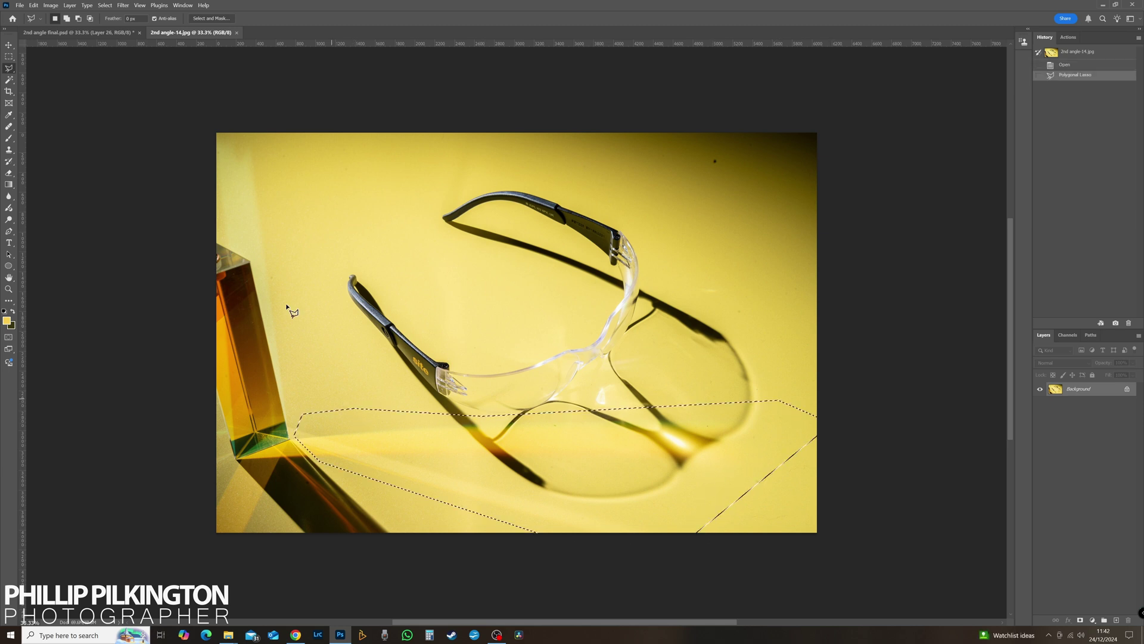
left_click(211, 18)
left_click(1091, 613)
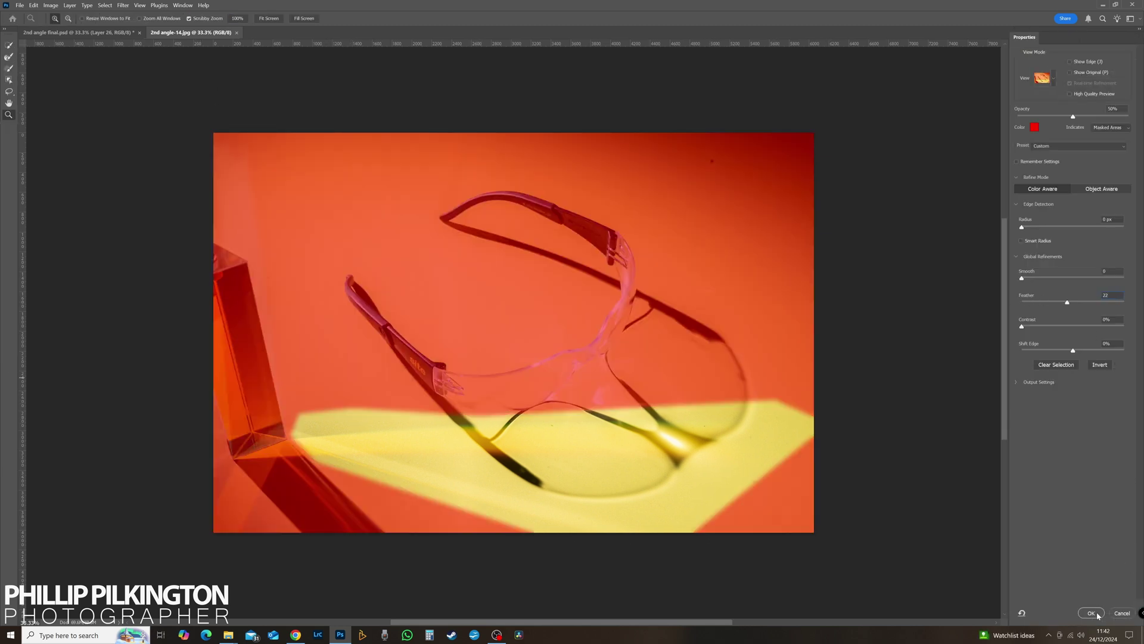
Step: Paste the 2nd angle-14.jpg selection in place into 2nd angle final.psd, close 2nd angle-14.jpg without saving, and save the composite
left_click(123, 34)
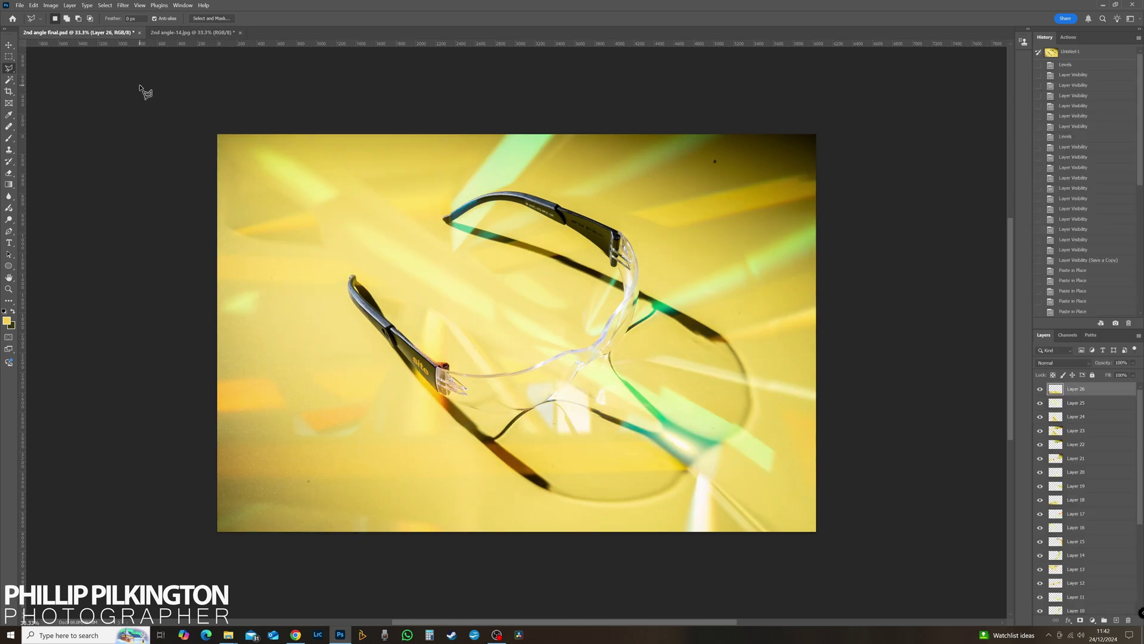
key("ctrl+shift+v")
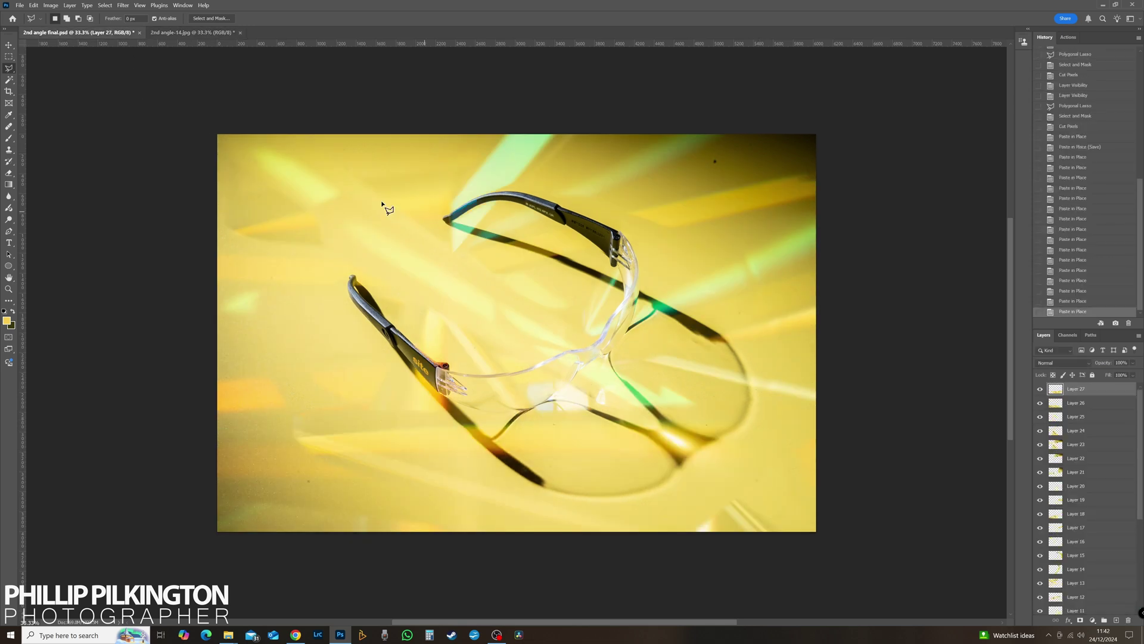
left_click(238, 32)
left_click(606, 236)
key("ctrl+s")
Step: Hide Layers 4 through 27 so that only the Background is visible
left_click_drag(1041, 447, 1041, 500)
left_click_drag(1140, 451, 1140, 511)
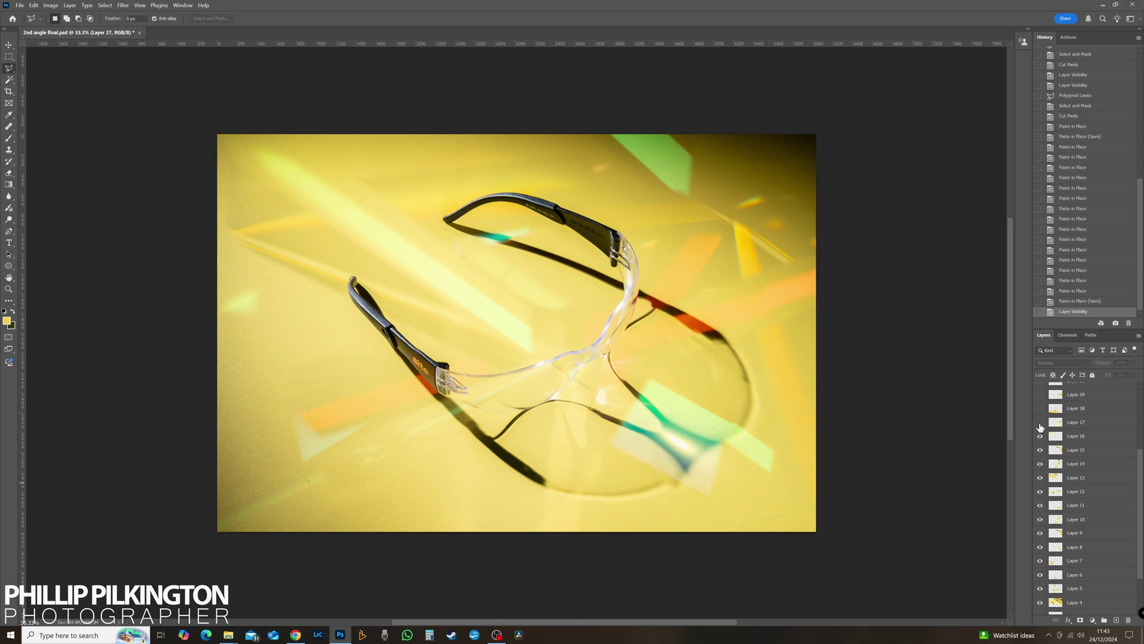
left_click_drag(1040, 427, 1075, 511)
scroll(1047, 491, "down", 2)
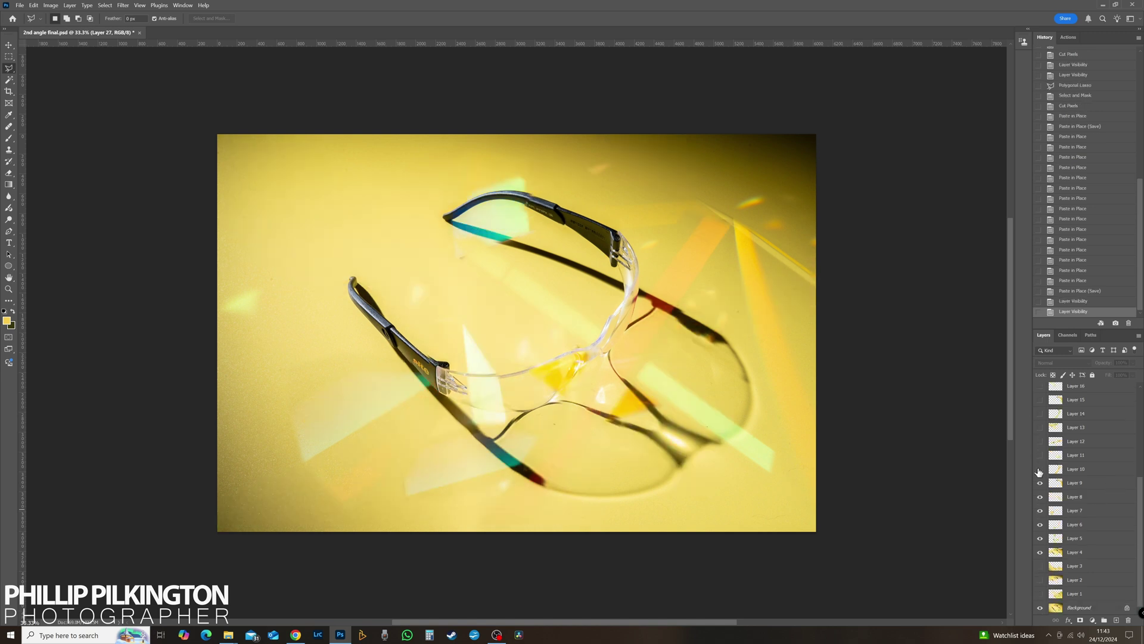
left_click(1039, 482)
left_click(1040, 496)
left_click(1040, 511)
left_click(1040, 524)
left_click(1040, 538)
left_click(1040, 552)
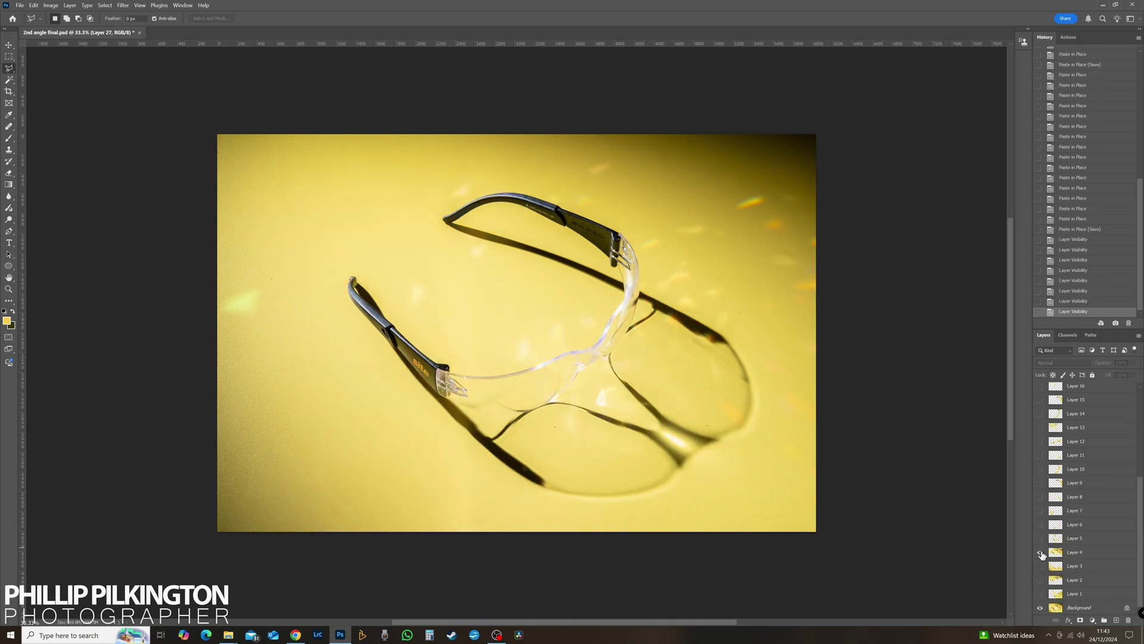
left_click(1040, 553)
left_click(1041, 553)
left_click(1040, 553)
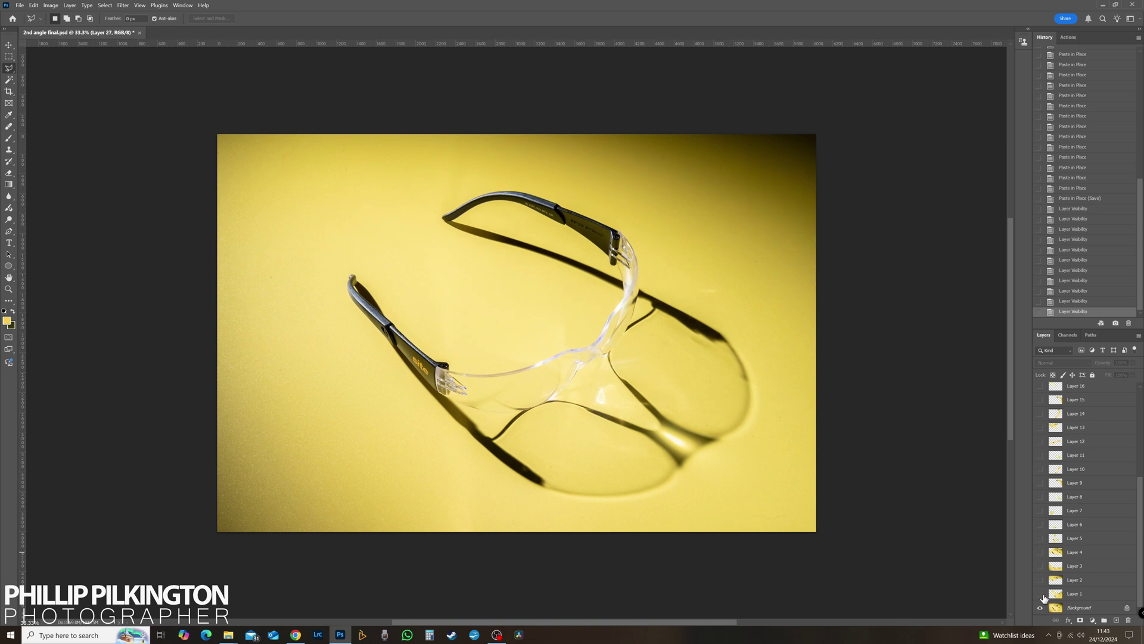
Step: Compare Layer 1 and Layer 2 with the Background to check how the glasses line up
left_click(1040, 594)
left_click(1040, 594)
left_click(1040, 583)
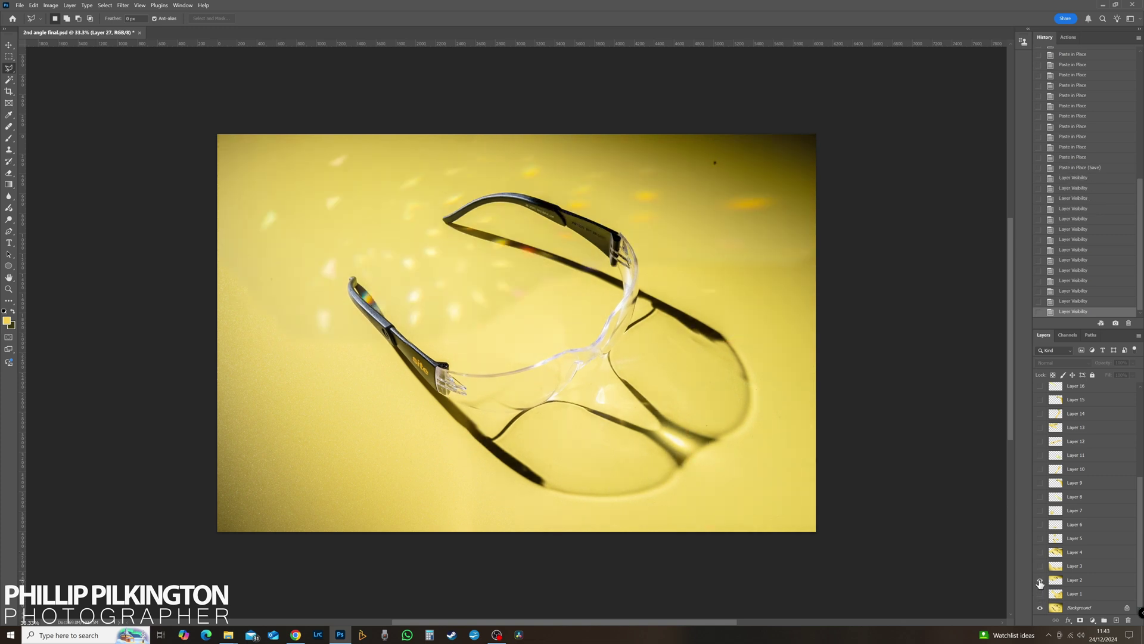
left_click(1040, 583)
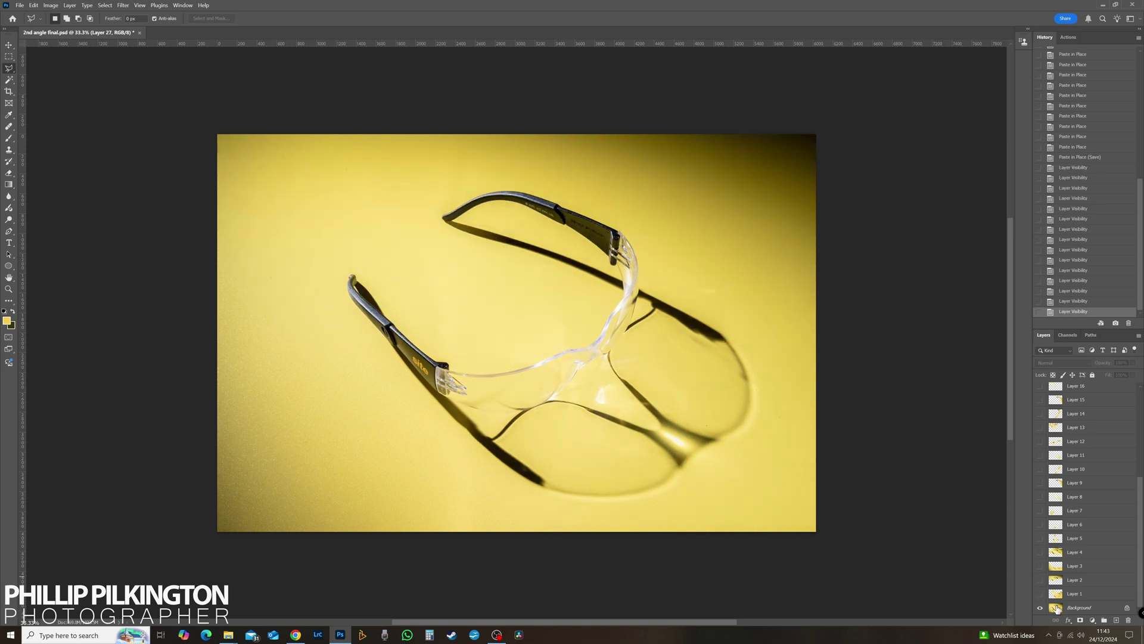
left_click(10, 290)
left_click(514, 297)
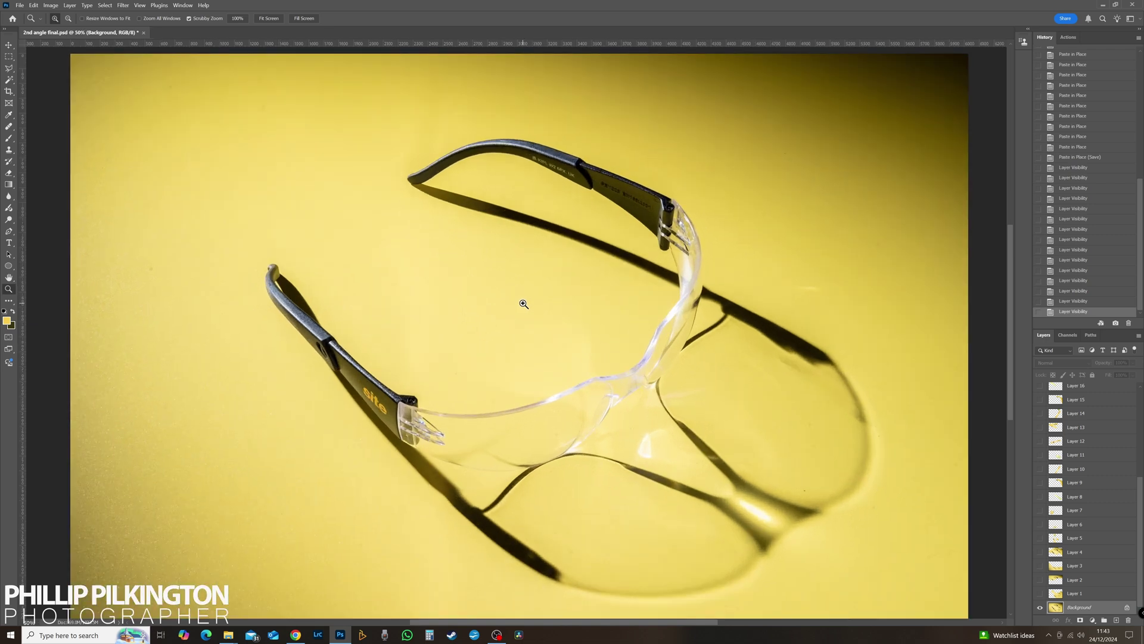
left_click(523, 301)
left_click_drag(504, 300, 475, 296)
Step: Nudge Layer 1 into alignment with the glasses on the Background, toggling its visibility to compare, and leave it hidden
left_click(11, 46)
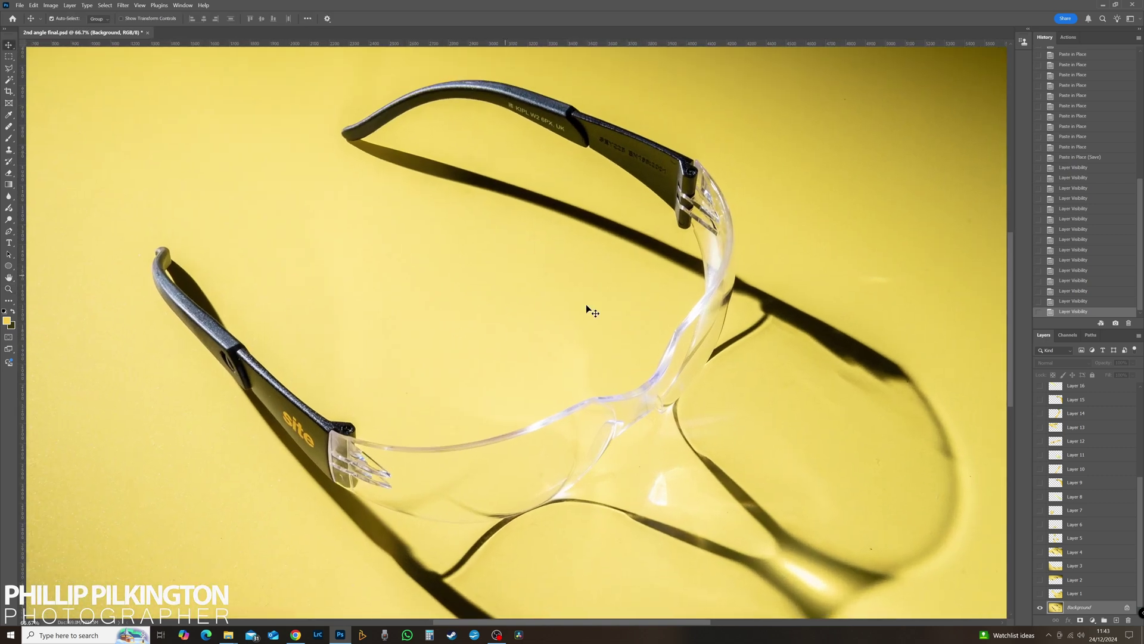
left_click(1040, 593)
left_click(1040, 593)
left_click(1040, 592)
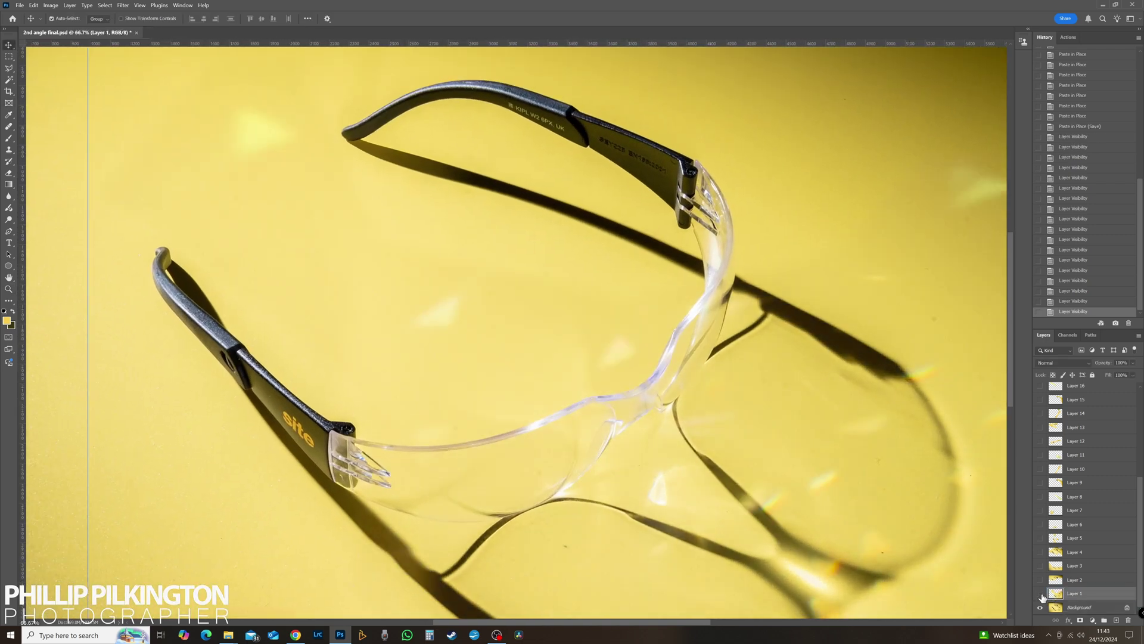
left_click(1040, 593)
left_click(1040, 593)
left_click(1042, 594)
left_click(1041, 594)
key("Down")
left_click(1041, 595)
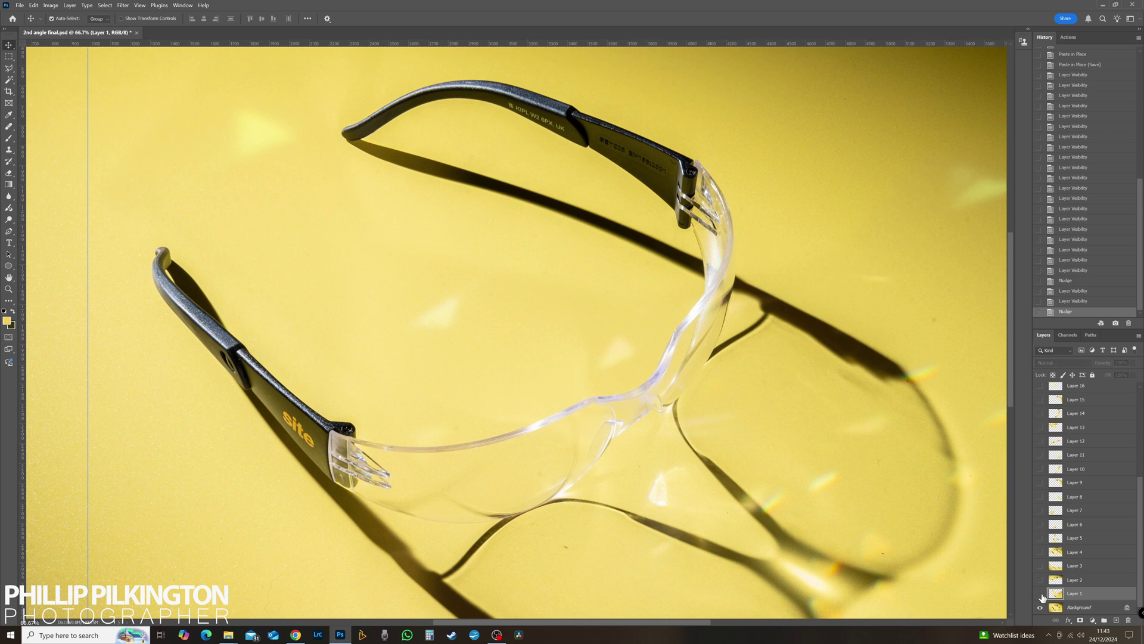
left_click(1041, 594)
key("Down")
left_click(1041, 594)
left_click(1041, 594)
left_click(1041, 595)
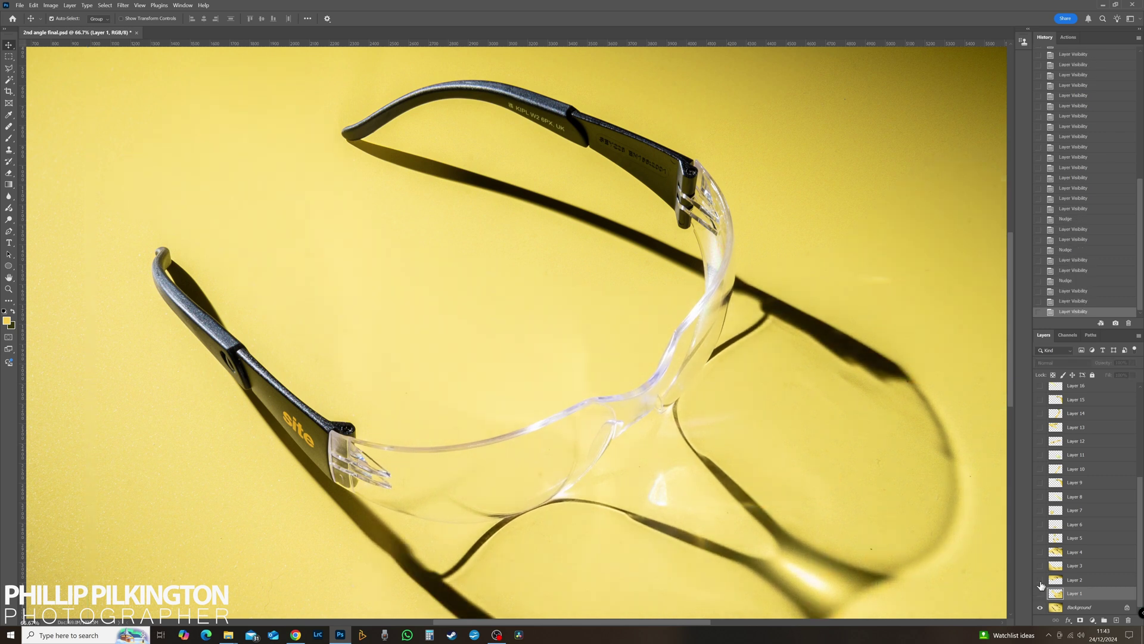
Step: Nudge Layer 2 so its glasses line up with the Background, comparing by toggling its visibility, and leave it hidden
left_click(1040, 581)
left_click(1040, 580)
left_click(1040, 581)
key("Down")
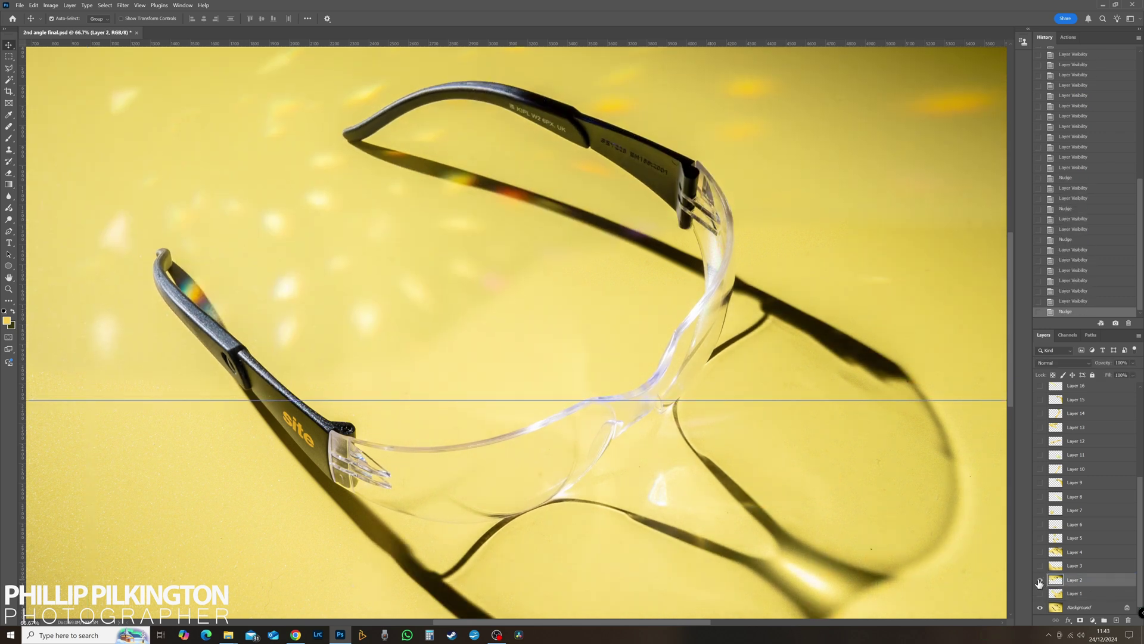
left_click(1040, 581)
left_click(1039, 581)
key("Down")
left_click(1040, 581)
left_click(1040, 581)
left_click(1039, 581)
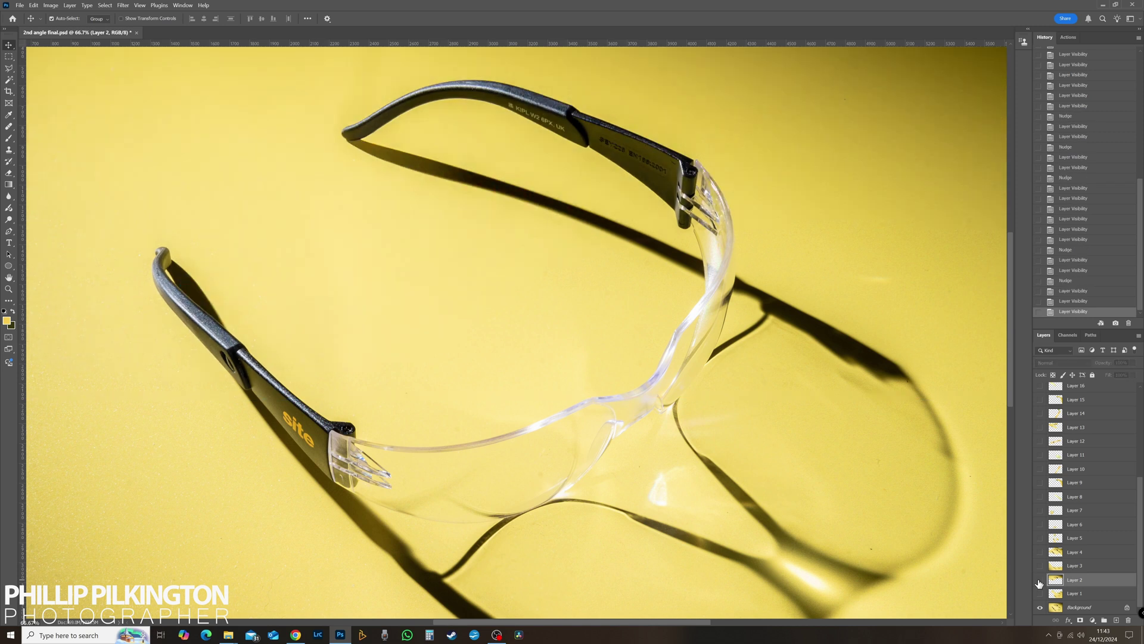
left_click(1040, 581)
left_click(1039, 580)
Step: Align Layer 3 with the Background glasses using small nudges, checking by switching its visibility, and leave it hidden
left_click(1039, 566)
left_click(1040, 566)
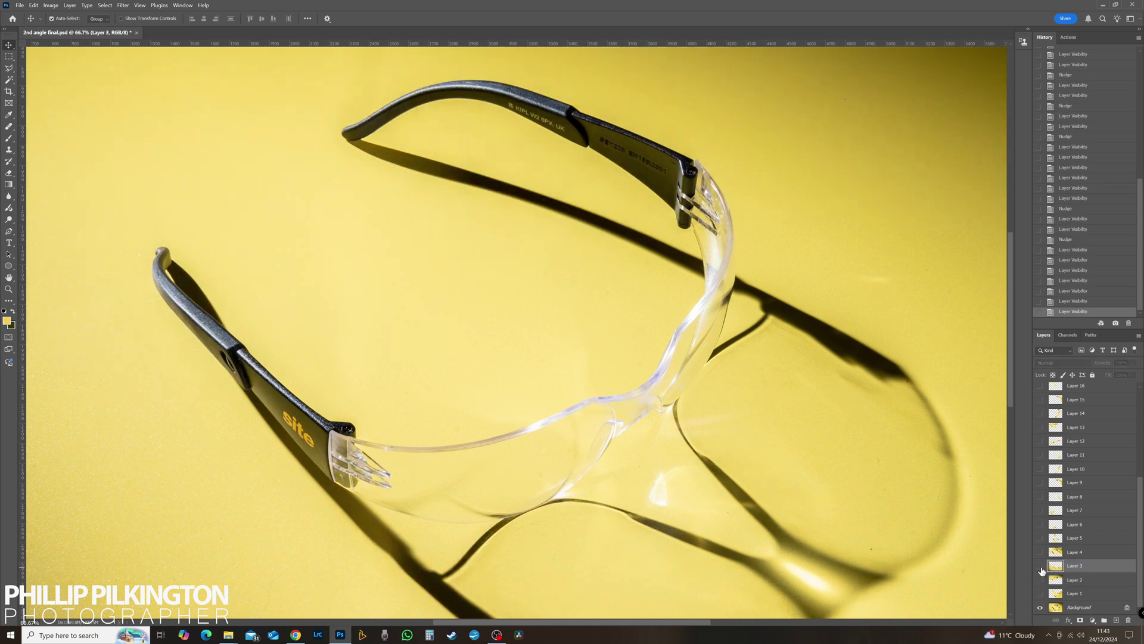
left_click(1040, 567)
key("Down")
left_click(1041, 567)
left_click(1040, 567)
key("Down")
left_click(1041, 566)
left_click(1041, 567)
left_click(1040, 567)
Step: Nudge Layer 4 until its glasses match the Background position, comparing with the layer shown and hidden, and leave it hidden
left_click(1040, 554)
left_click(1040, 553)
left_click(1041, 554)
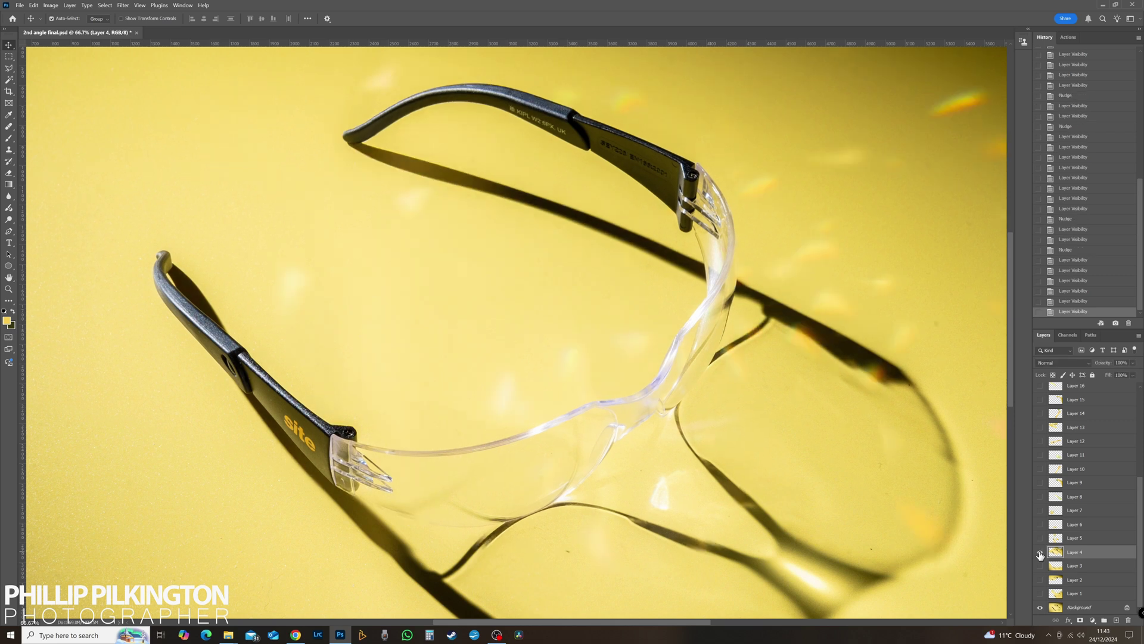
key("Down")
left_click(1040, 554)
left_click(1041, 554)
key("Down")
left_click(1040, 554)
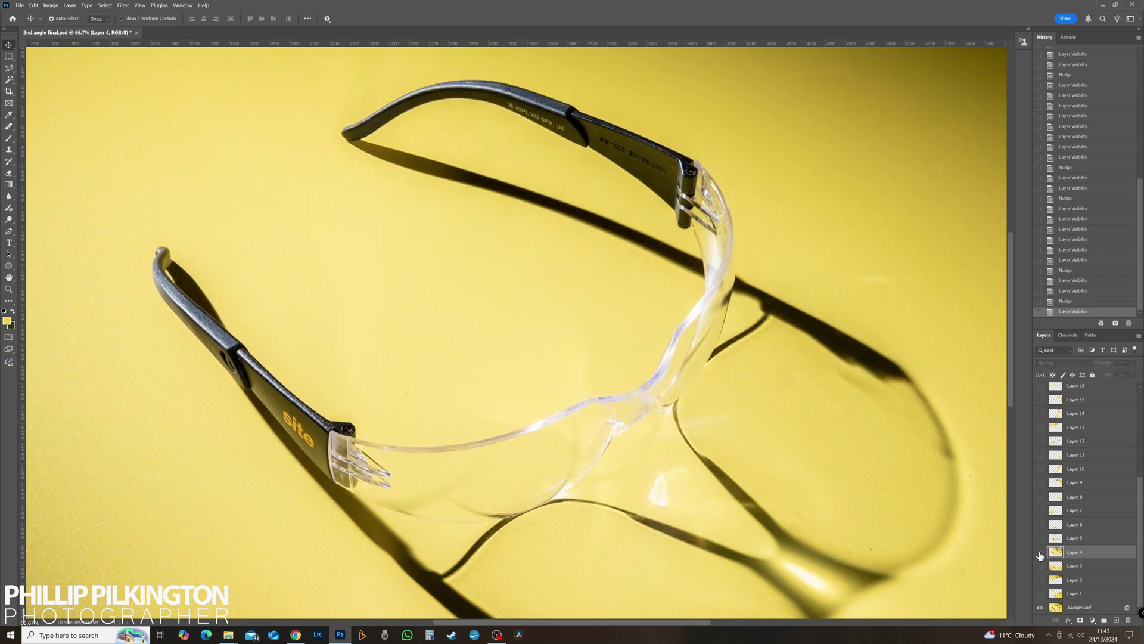
left_click(1040, 553)
left_click(1040, 554)
Step: Nudge Layer 5 in small increments to match the Background glasses, toggling its visibility after each move, and leave it hidden
left_click(1040, 540)
left_click(1041, 541)
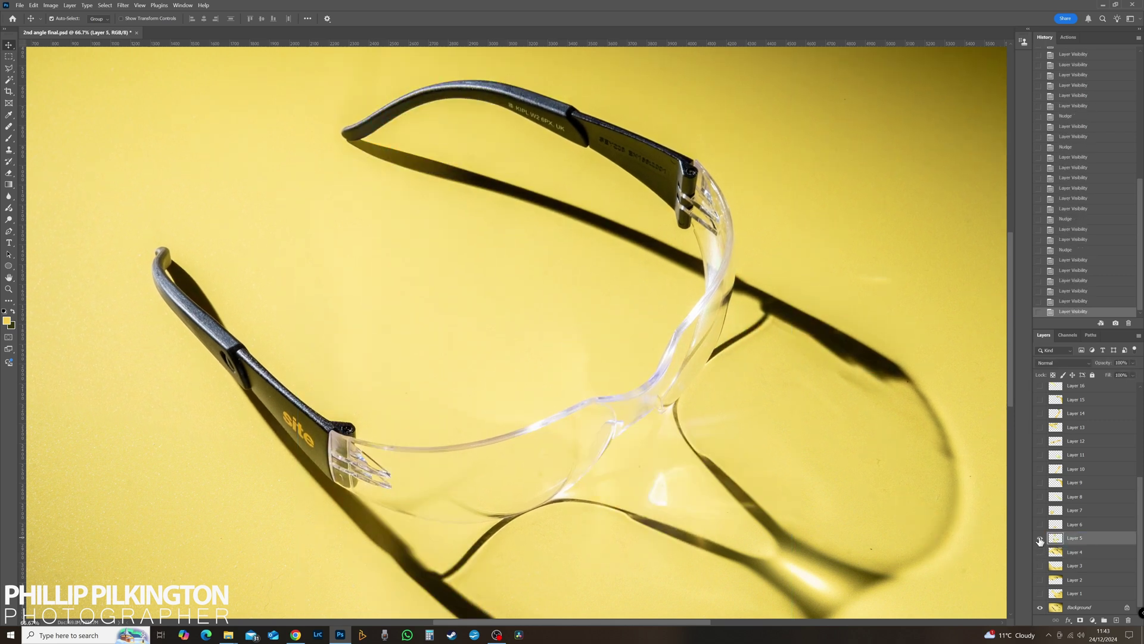
left_click(1041, 540)
left_click(1041, 540)
left_click(1040, 540)
key("Down")
left_click(1040, 541)
left_click(1041, 540)
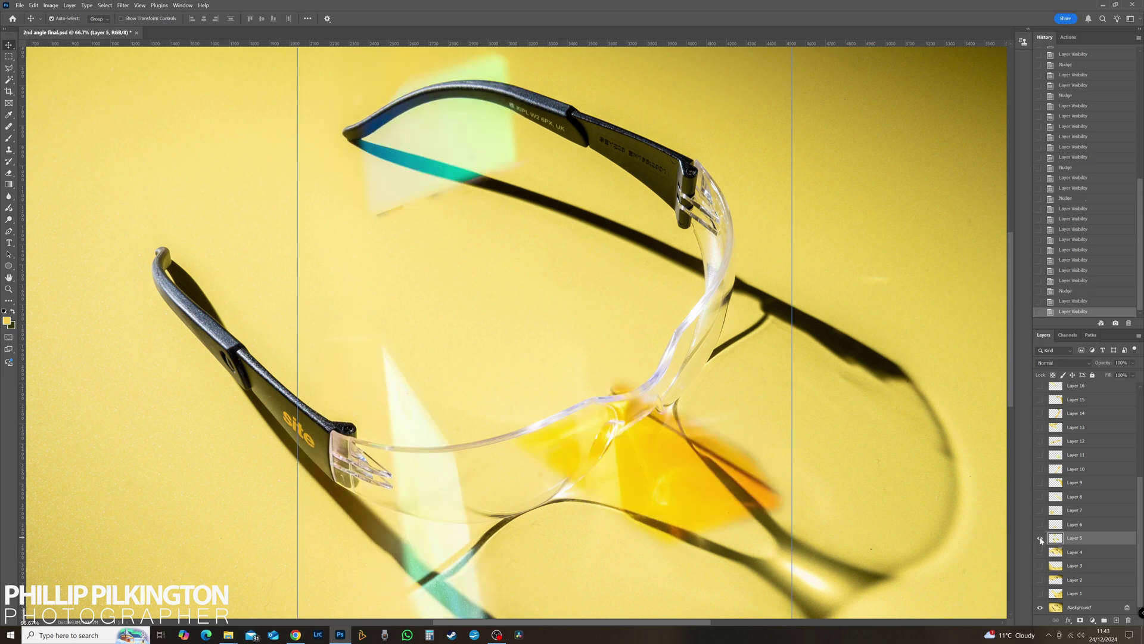
key("Down")
left_click(1041, 541)
left_click(1040, 540)
key("Down")
left_click(1041, 540)
left_click(1040, 540)
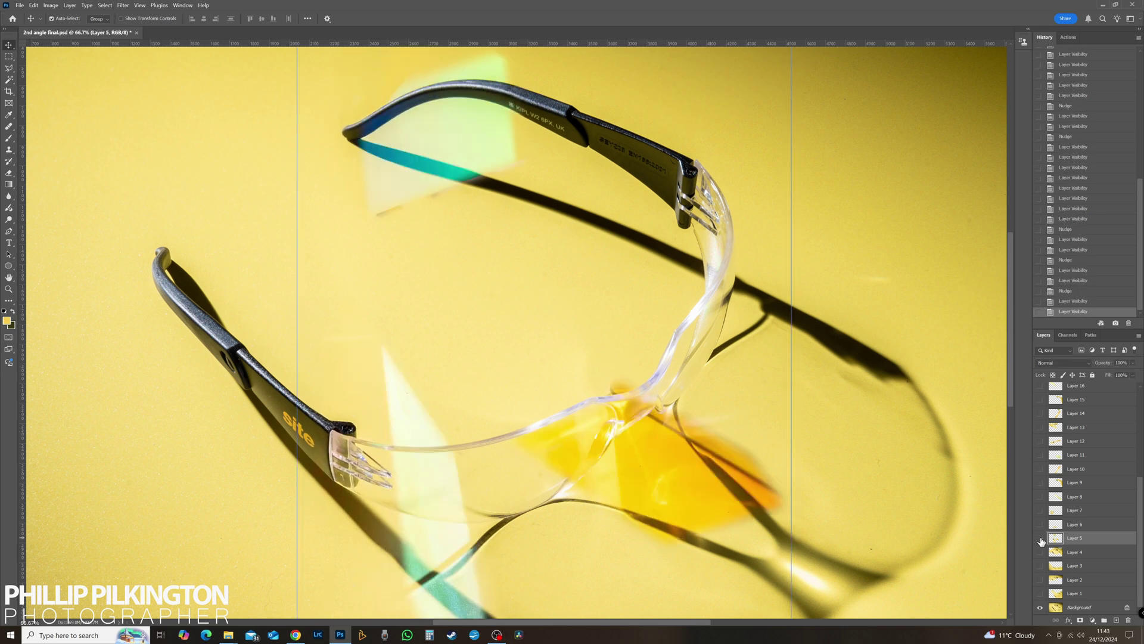
left_click(1041, 541)
left_click(1040, 540)
key("Down")
left_click(1040, 540)
left_click(1040, 541)
left_click(1041, 540)
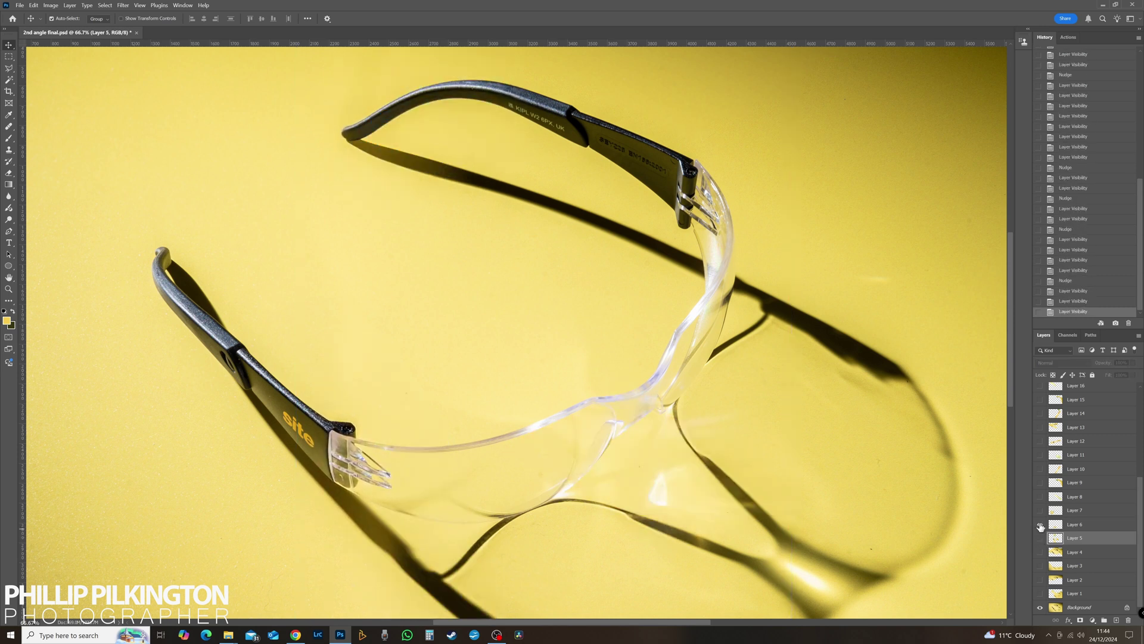
Step: Nudge Layer 6 so its lens-shadow light patch lines up with the Background, comparing by toggling visibility, and leave it hidden
left_click(1040, 525)
left_click(1040, 525)
left_click(1039, 526)
left_click(1039, 526)
left_click(1040, 526)
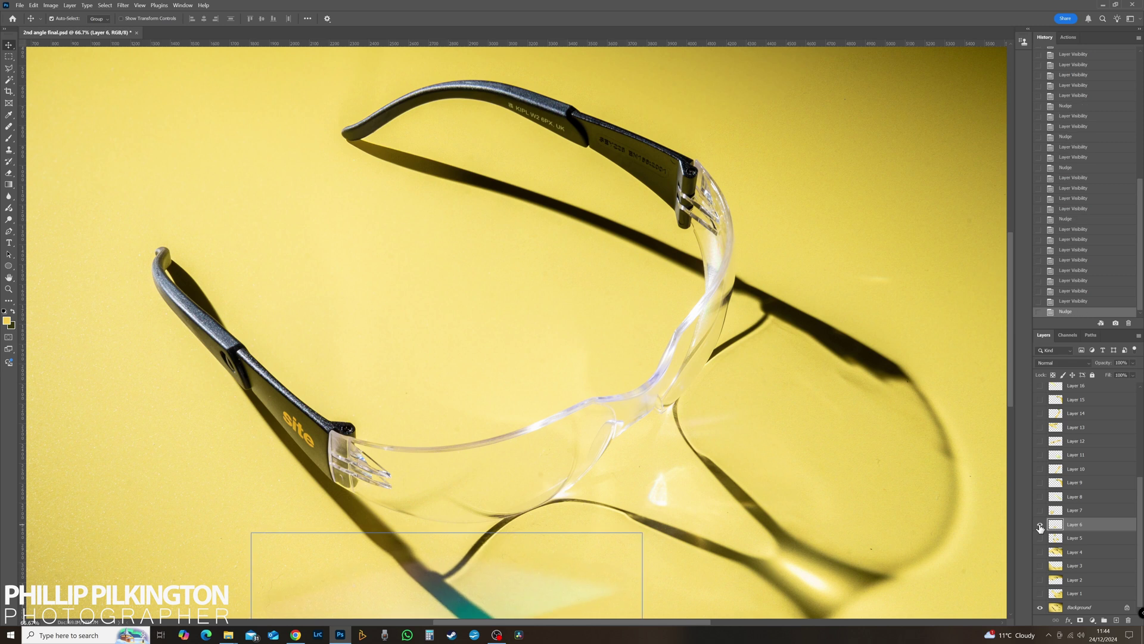
key("Down")
left_click(1040, 525)
left_click(1040, 525)
left_click(1040, 526)
left_click(1040, 525)
left_click(1040, 526)
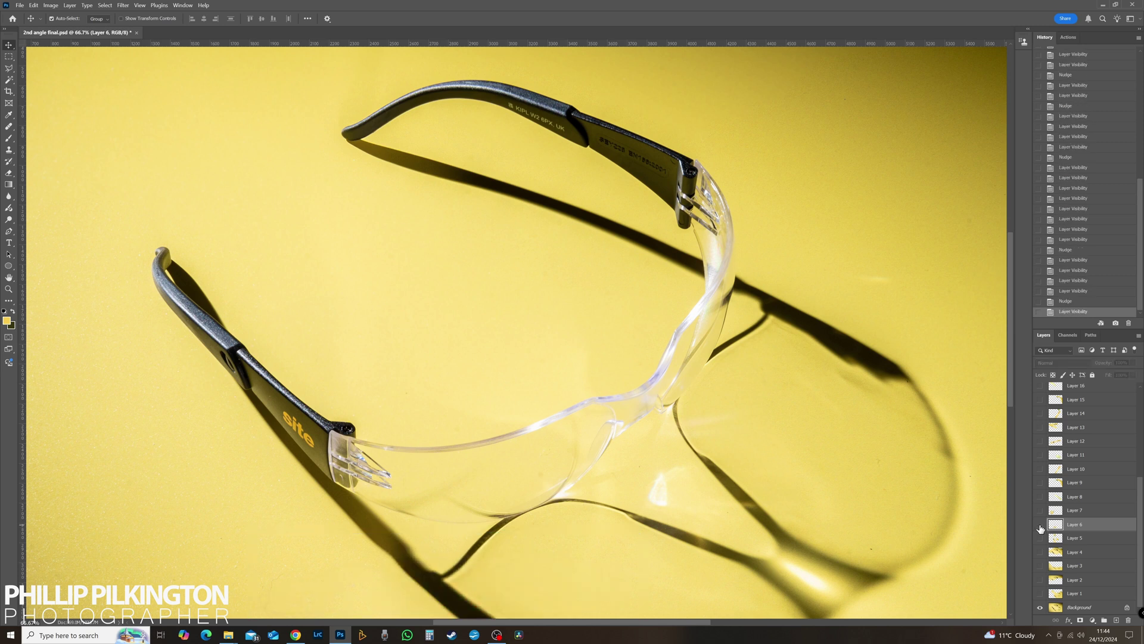
left_click(1040, 526)
left_click(1040, 526)
Step: Nudge Layer 7 so its light beam over the near temple arm aligns with the Background, and leave it hidden
left_click(1040, 510)
left_click(1050, 511)
left_click(1040, 511)
left_click(1040, 512)
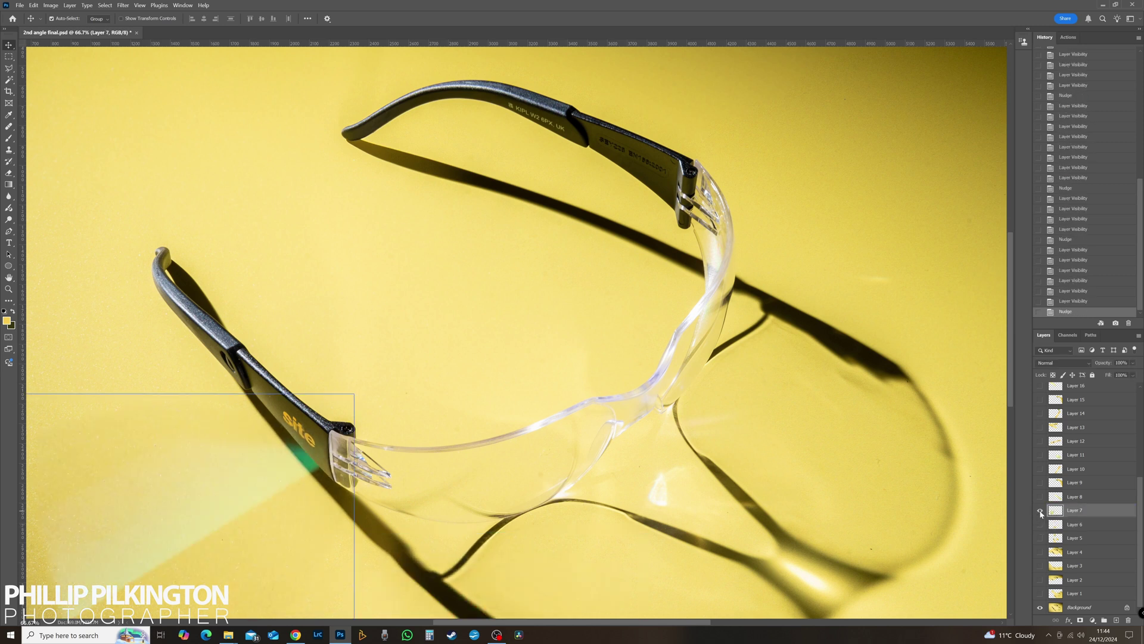
key("Left")
key("Left")
key("Left")
key("Left")
left_click(1041, 511)
left_click(1041, 511)
left_click(1041, 511)
Step: Check the alignment of Layer 8's diagonal green beam against the Background by toggling its visibility
left_click(1041, 499)
left_click(1052, 500)
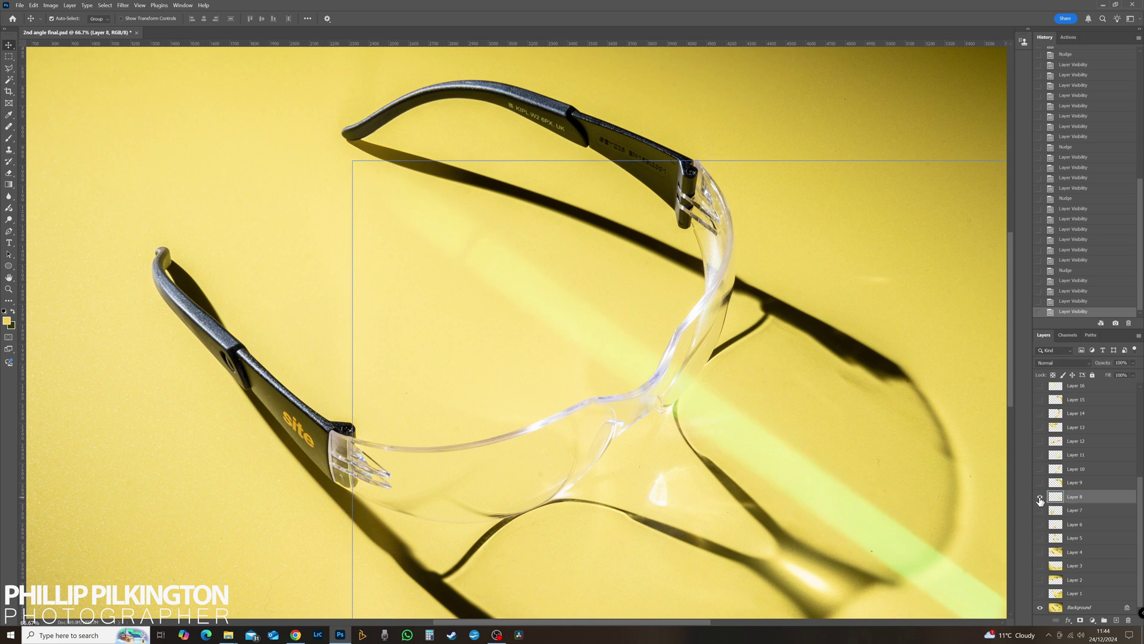
left_click(1040, 498)
left_click(1040, 499)
left_click(1040, 498)
left_click(1040, 497)
left_click(1041, 497)
Step: Nudge Layer 9 into alignment with the Background glasses, toggling its visibility to compare, and leave it hidden
left_click(1041, 482)
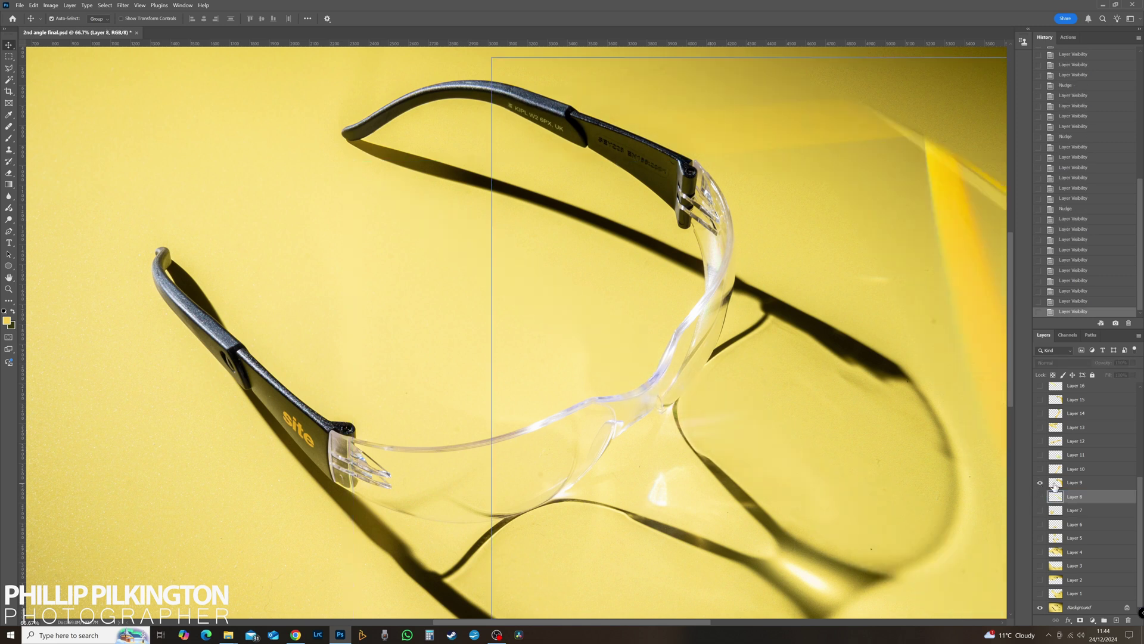
left_click(1052, 482)
left_click(1041, 483)
left_click(1040, 483)
key("Left")
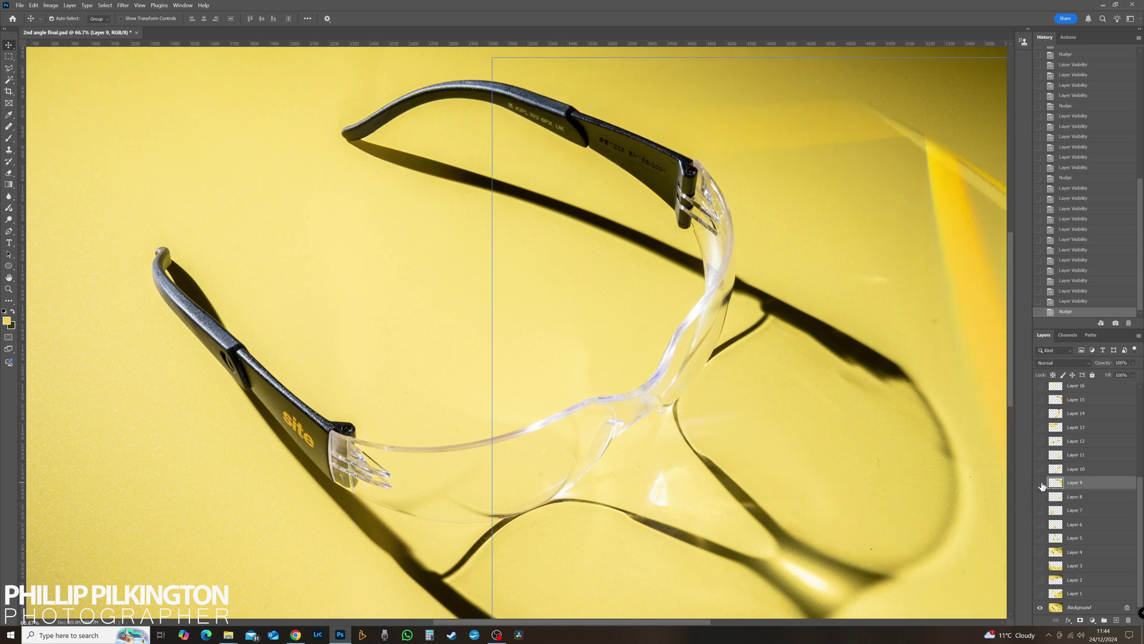
left_click(1041, 482)
left_click(1041, 483)
key("Left")
left_click(1040, 482)
left_click(1040, 483)
left_click(1041, 482)
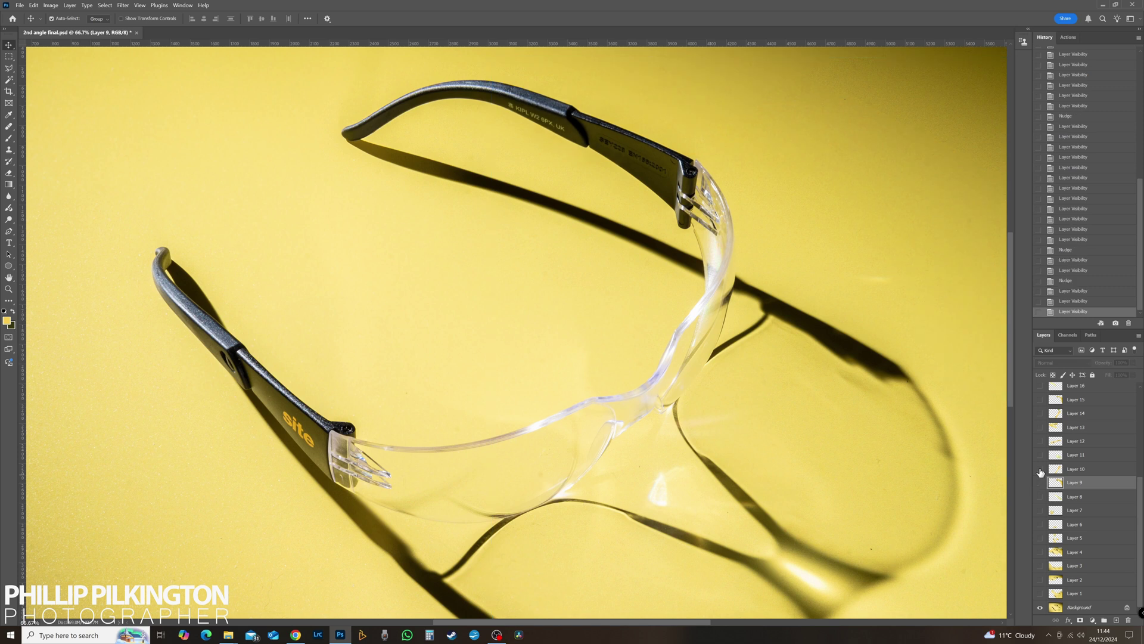
Step: Nudge Layer 10 to line up with the Background, comparing with the layer shown and hidden, and leave it hidden
left_click(1040, 469)
left_click(1052, 469)
left_click(1040, 469)
left_click(1040, 469)
key("Left")
left_click(1040, 469)
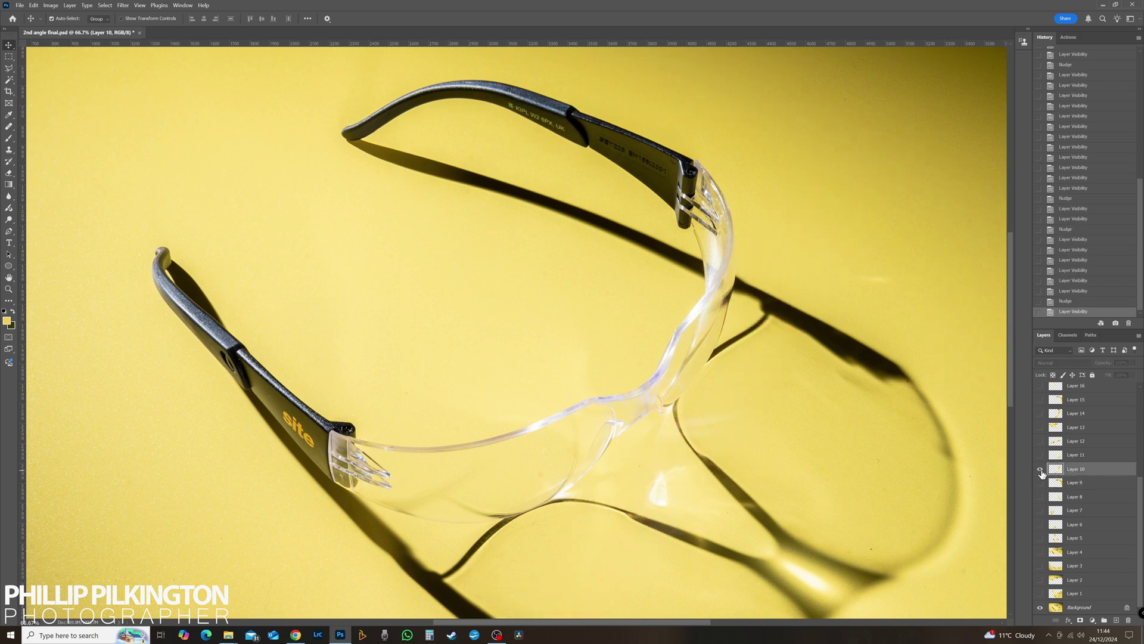
left_click(1040, 469)
key("Left")
left_click(1041, 469)
left_click(1040, 469)
left_click(1040, 469)
Step: Nudge Layer 11 so its green light patch across the lens shadows aligns with the Background, and leave it hidden
left_click(1040, 455)
left_click(1054, 454)
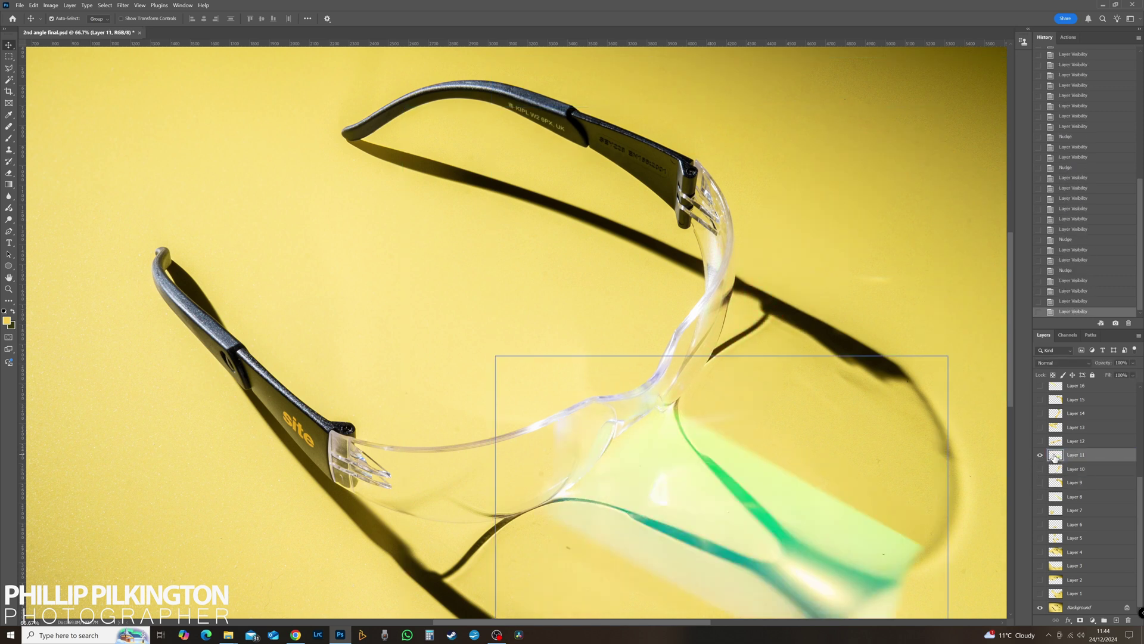
left_click(1041, 454)
left_click(1040, 455)
key("Left")
left_click(1040, 455)
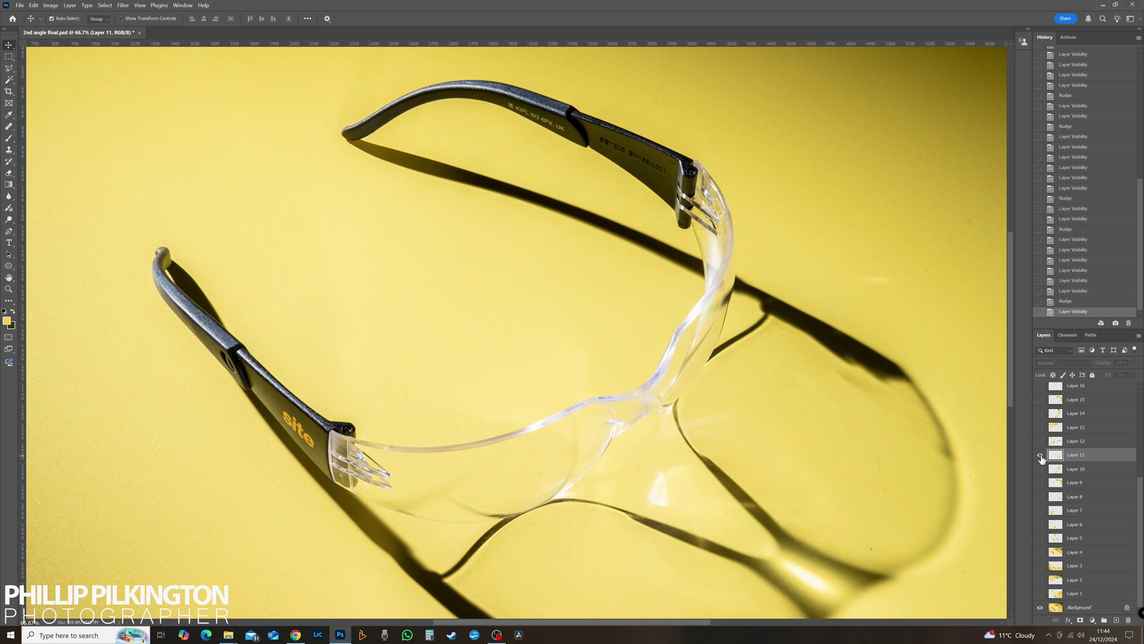
left_click(1041, 454)
left_click(1040, 455)
Step: Nudge Layer 12 into alignment with the Background, comparing it shown and hidden, and leave it hidden
left_click(1052, 444)
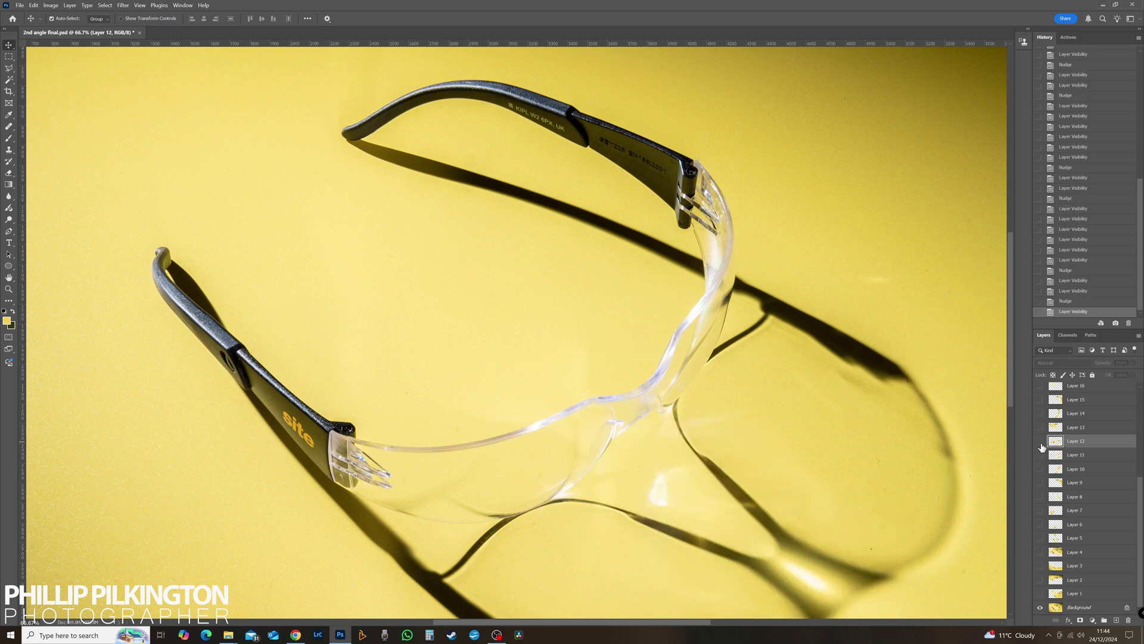
left_click(1040, 441)
left_click(1040, 441)
left_click(1040, 441)
key("Left")
left_click(1040, 441)
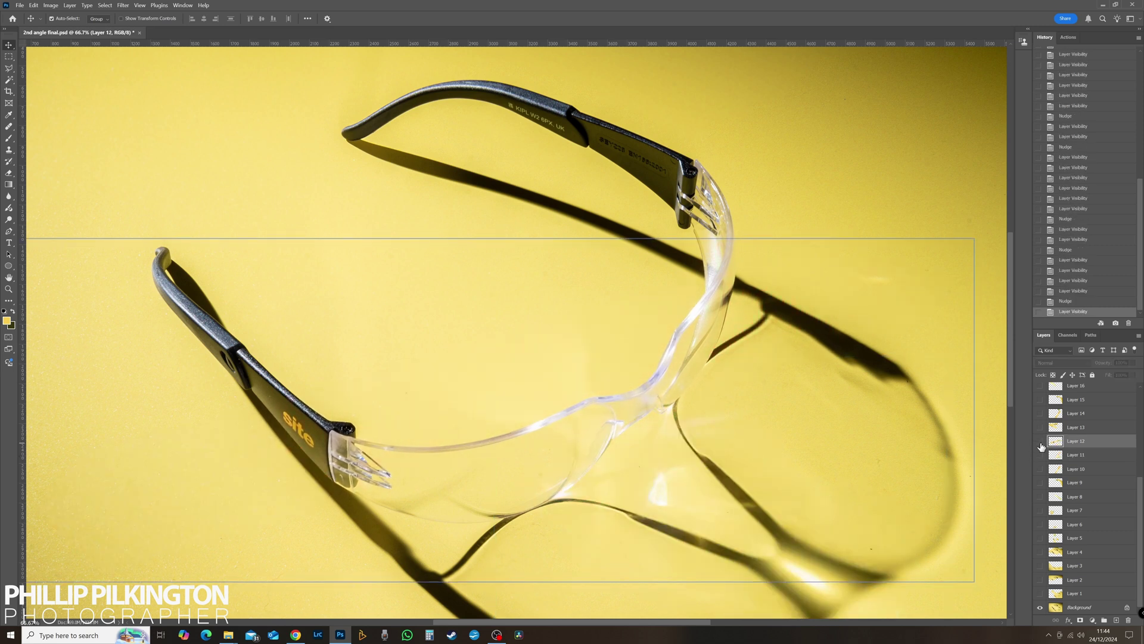
left_click(1041, 440)
left_click(1040, 441)
Step: Nudge Layer 13, with the yellow streaks behind the glasses' arms, slightly upward to match the Background, and leave it hidden
left_click(1041, 427)
left_click(1050, 428)
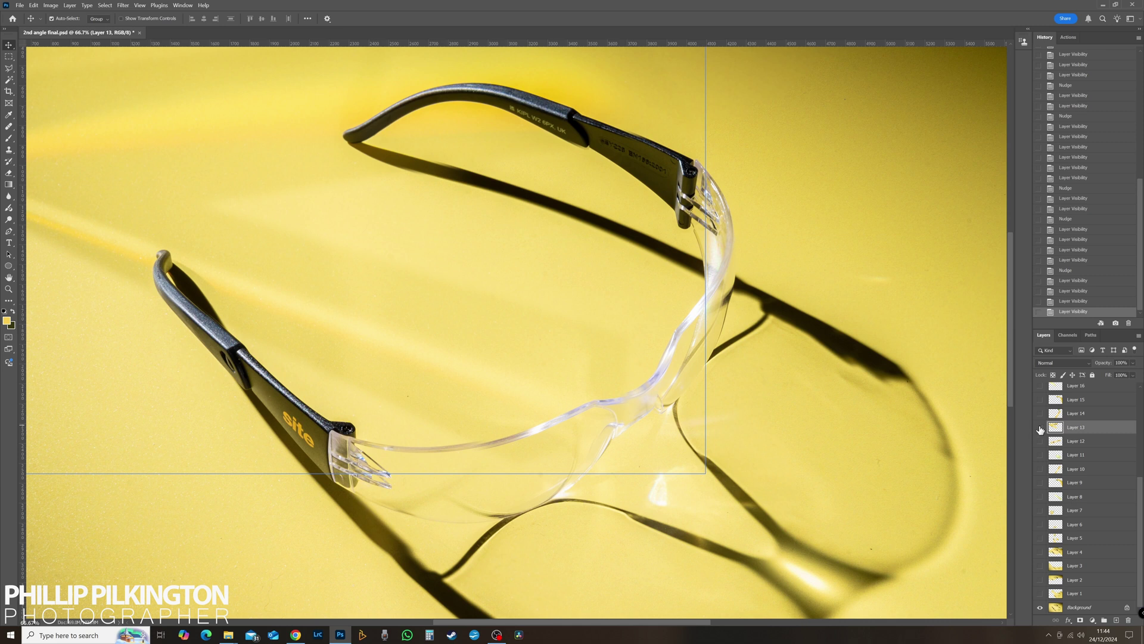
left_click(1041, 428)
left_click(1041, 427)
key("Left")
left_click(1041, 427)
left_click(1040, 428)
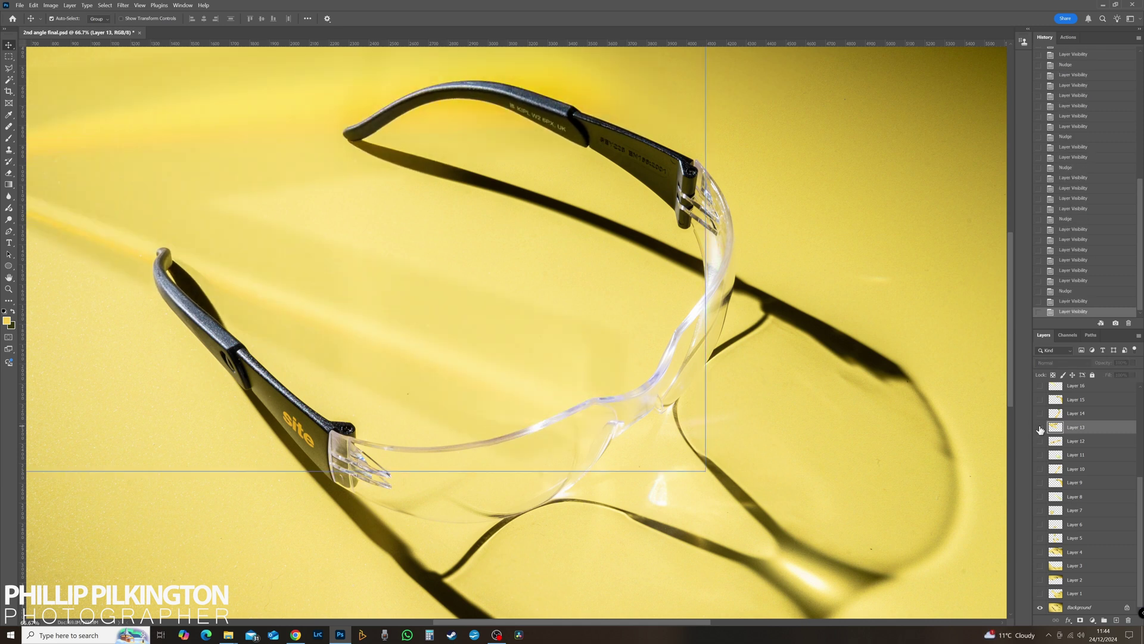
left_click(1040, 427)
left_click(1041, 427)
key("Left")
left_click(1040, 428)
left_click(1040, 427)
key("Left")
left_click(1040, 427)
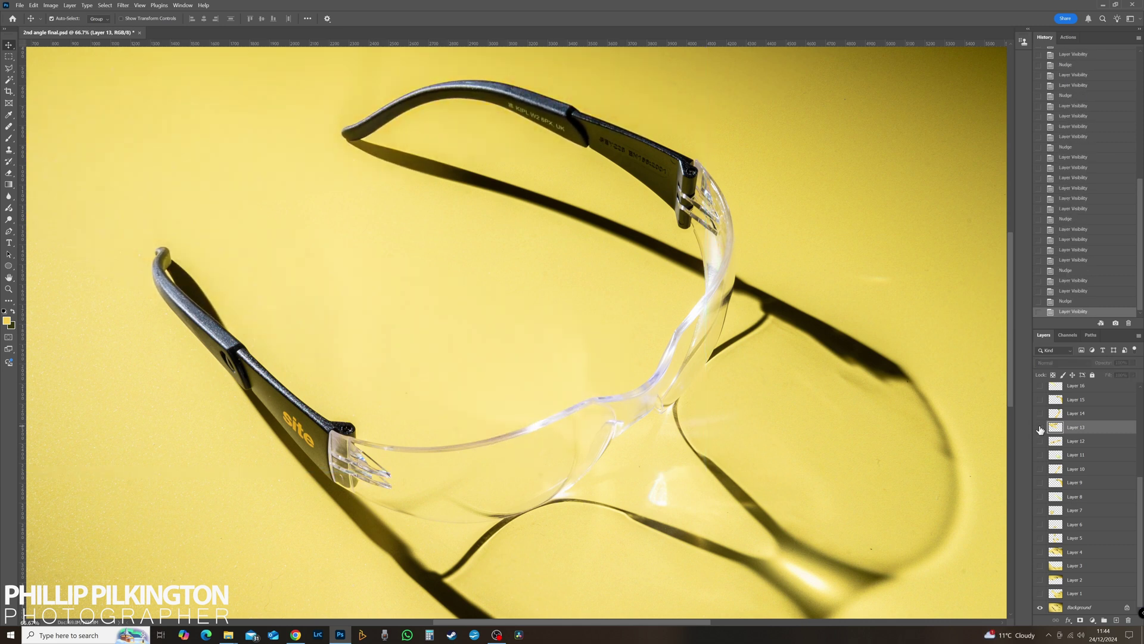
left_click(1040, 427)
left_click(1040, 428)
Step: Nudge Layer 14, with the orange beam and green triangle, until the glasses line up with the Background, and leave it hidden
left_click(1041, 414)
left_click(1050, 413)
left_click(1041, 414)
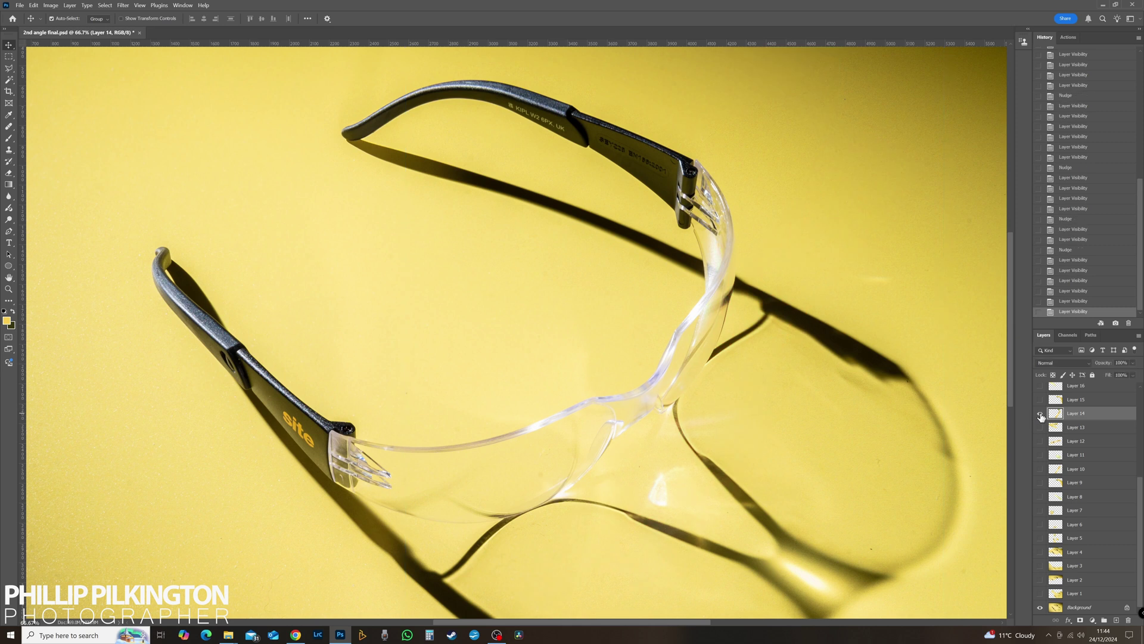
left_click(1041, 413)
left_click(1040, 414)
key("Left")
left_click(1040, 414)
left_click(1041, 413)
key("Left")
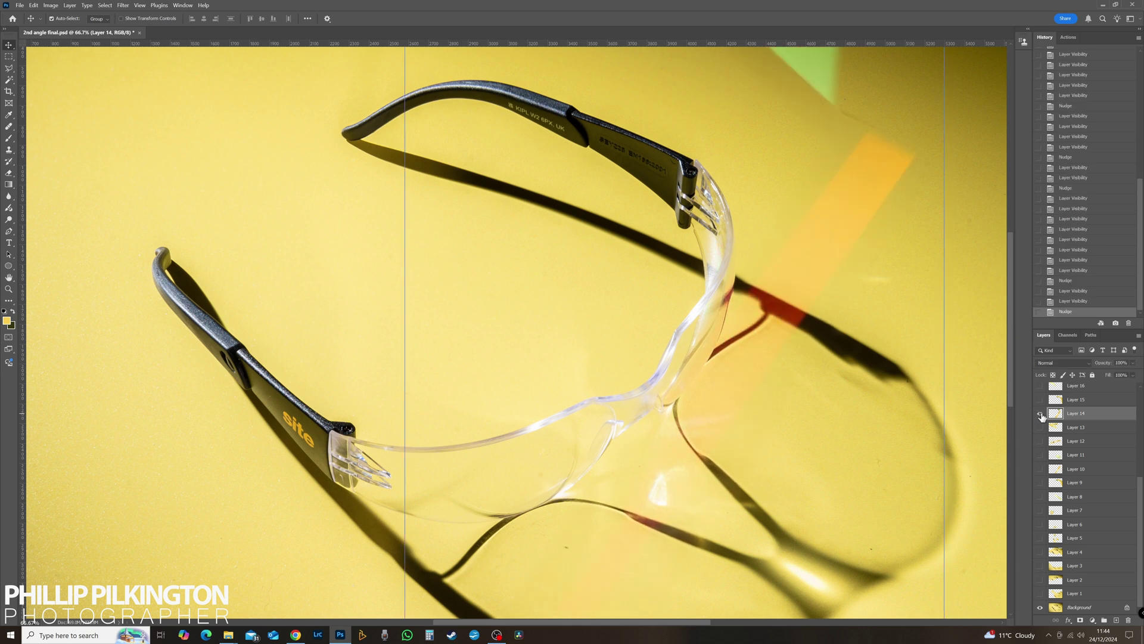
left_click(1040, 414)
left_click(1040, 413)
key("Left")
left_click(1040, 414)
left_click(1041, 414)
left_click(1040, 414)
Step: Nudge Layer 15 to match the Background glasses, toggling its visibility to compare, and leave it hidden
left_click(1041, 400)
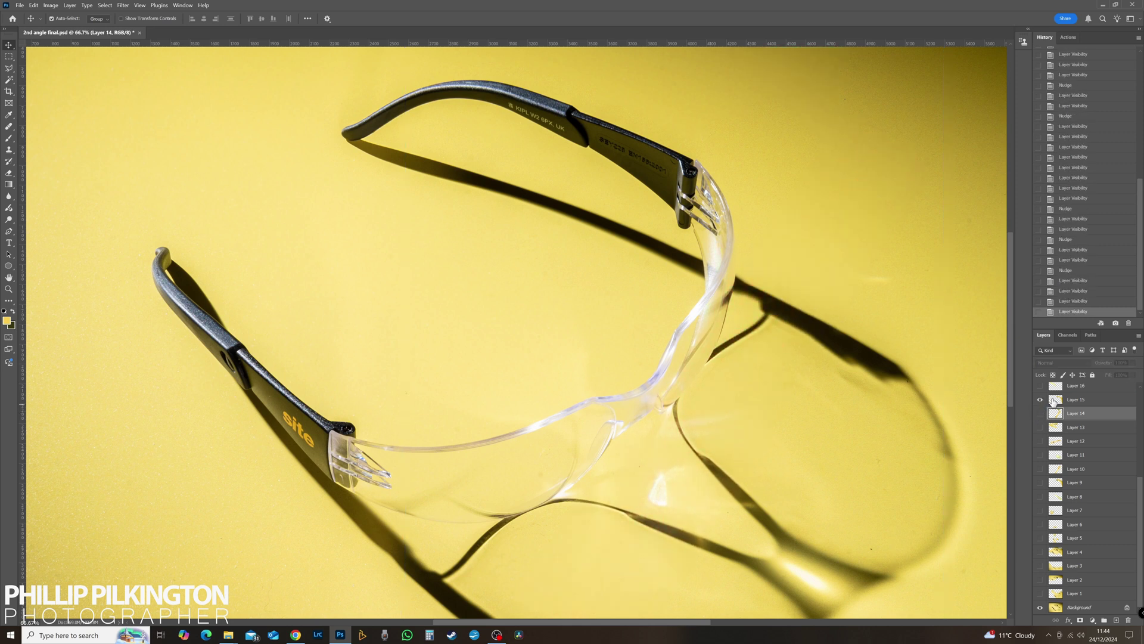
left_click(1053, 402)
left_click(1040, 399)
left_click(1040, 399)
key("Left")
left_click(1041, 400)
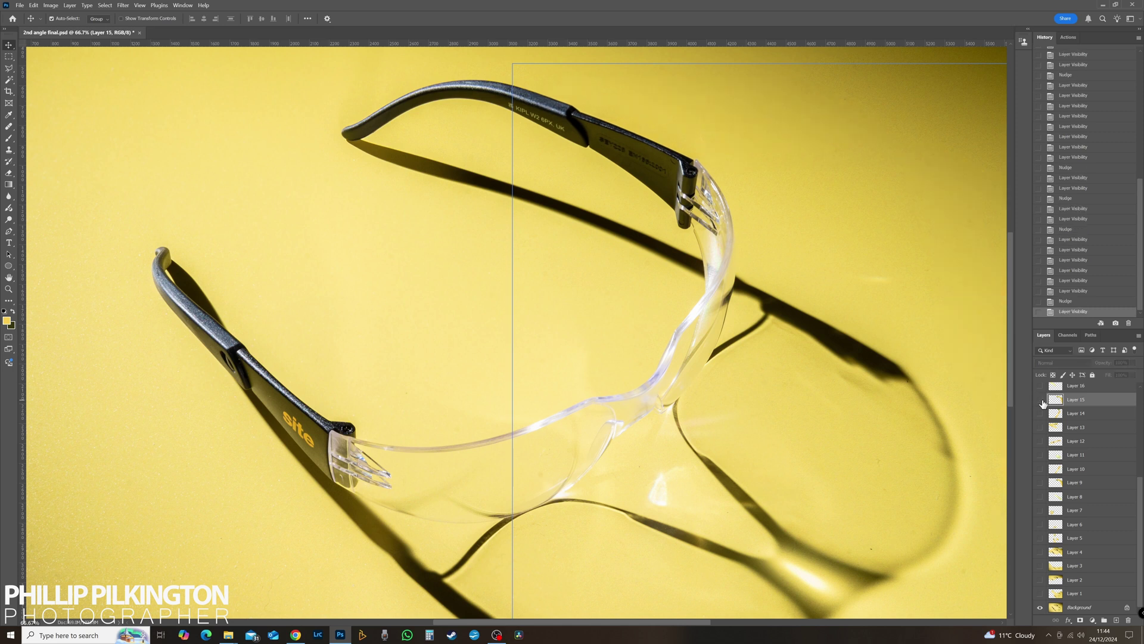
left_click(1040, 399)
key("Left")
left_click(1040, 400)
left_click(1041, 399)
left_click(1040, 399)
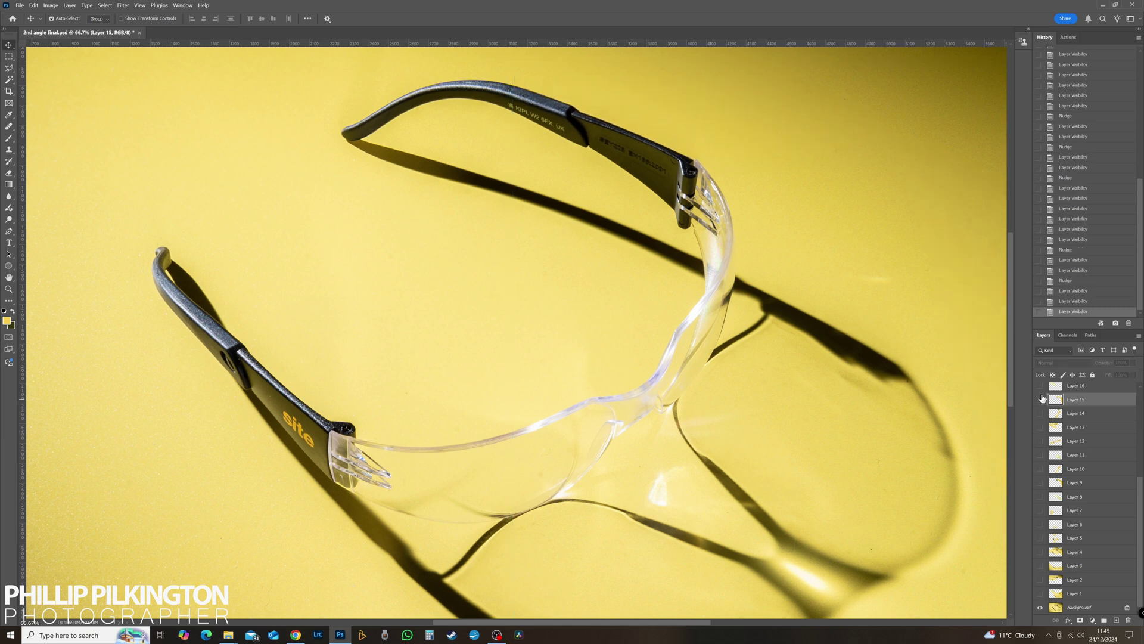
Step: Check the alignment of Layer 16's diagonal pale yellow beam against the Background by toggling its visibility, and leave it hidden
left_click(1041, 387)
left_click(1054, 389)
left_click_drag(1139, 498, 1139, 408)
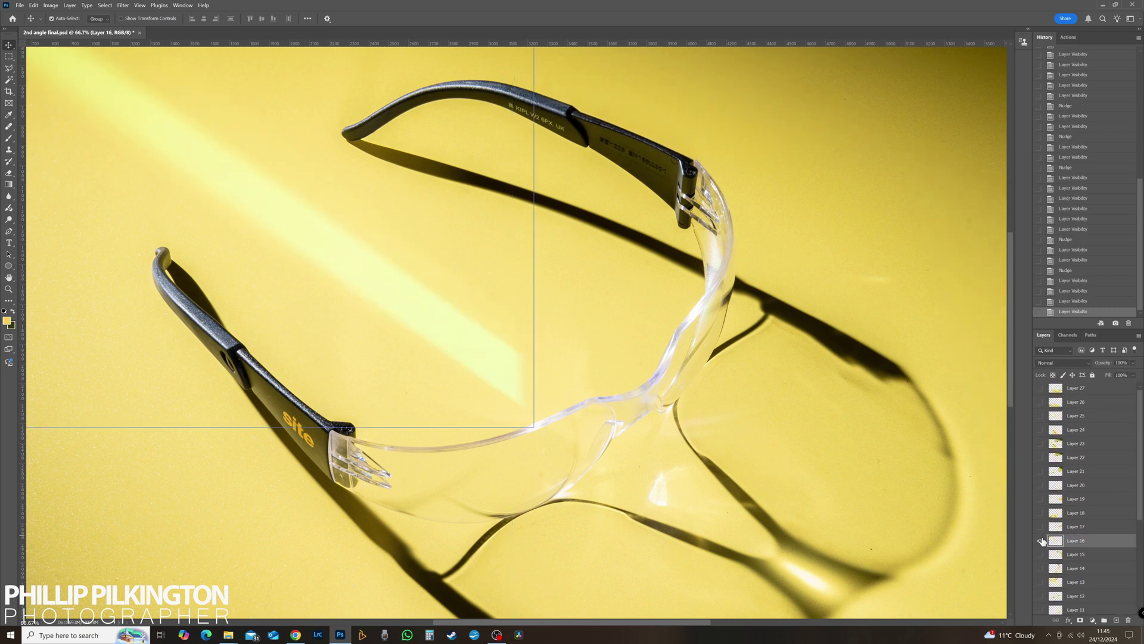
left_click(1040, 541)
left_click(1041, 541)
left_click(1040, 541)
left_click(1040, 542)
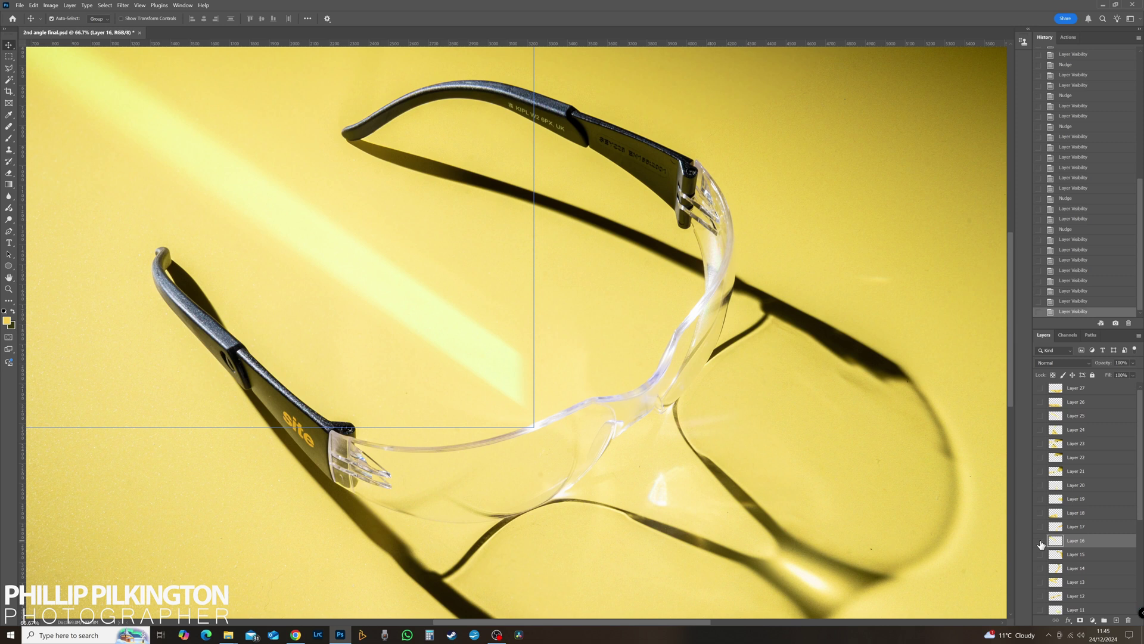
left_click(1041, 541)
Step: Nudge Layer 17 to line up with the Background, comparing it shown and hidden, and leave it hidden
left_click(1041, 527)
left_click(1053, 527)
left_click(1041, 527)
left_click(1040, 528)
left_click(1040, 527)
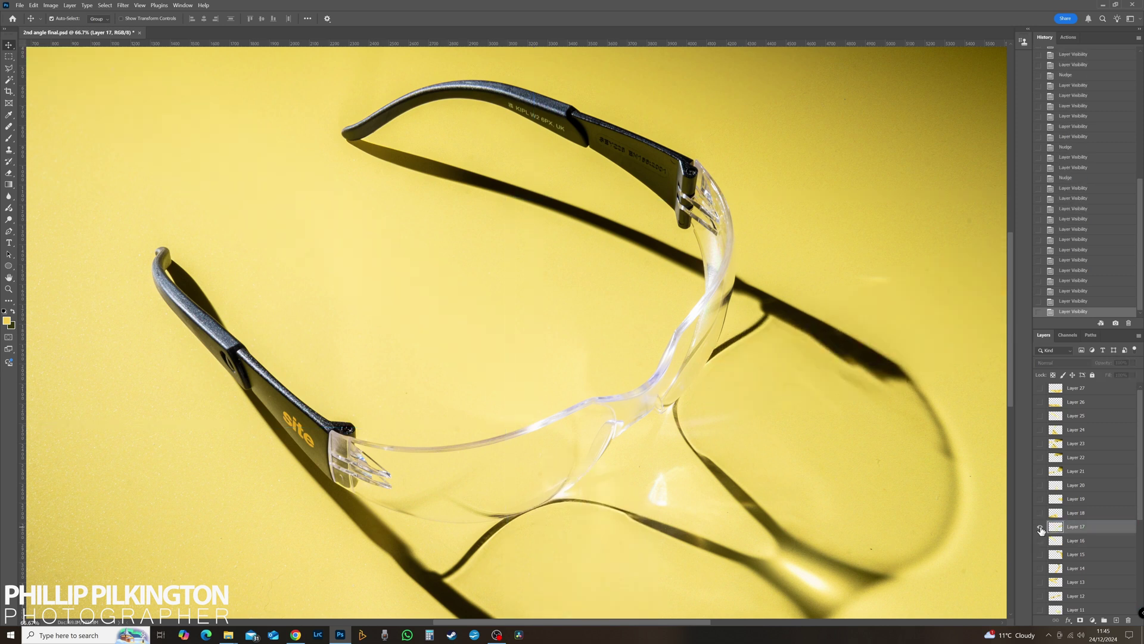
left_click(1040, 528)
left_click(1041, 527)
Step: Nudge Layer 19, with the rainbow streaks fanning across the lens shadow, into alignment with the Background, and leave it hidden
left_click(1054, 498)
left_click(1040, 499)
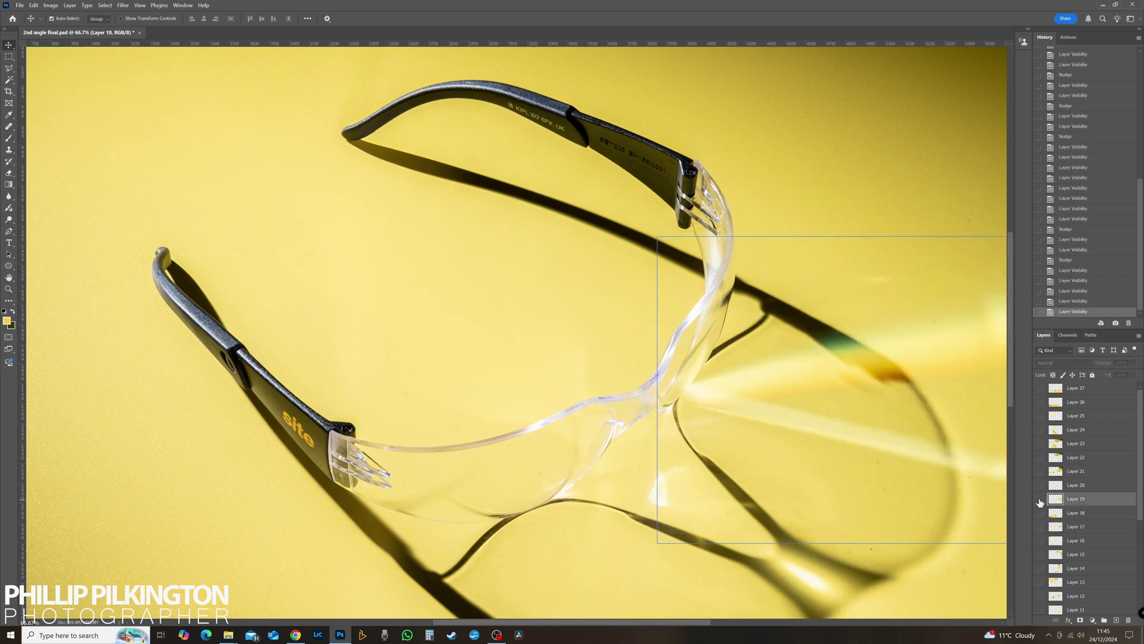
left_click(1040, 501)
left_click(1040, 501)
left_click(1041, 501)
left_click(1040, 501)
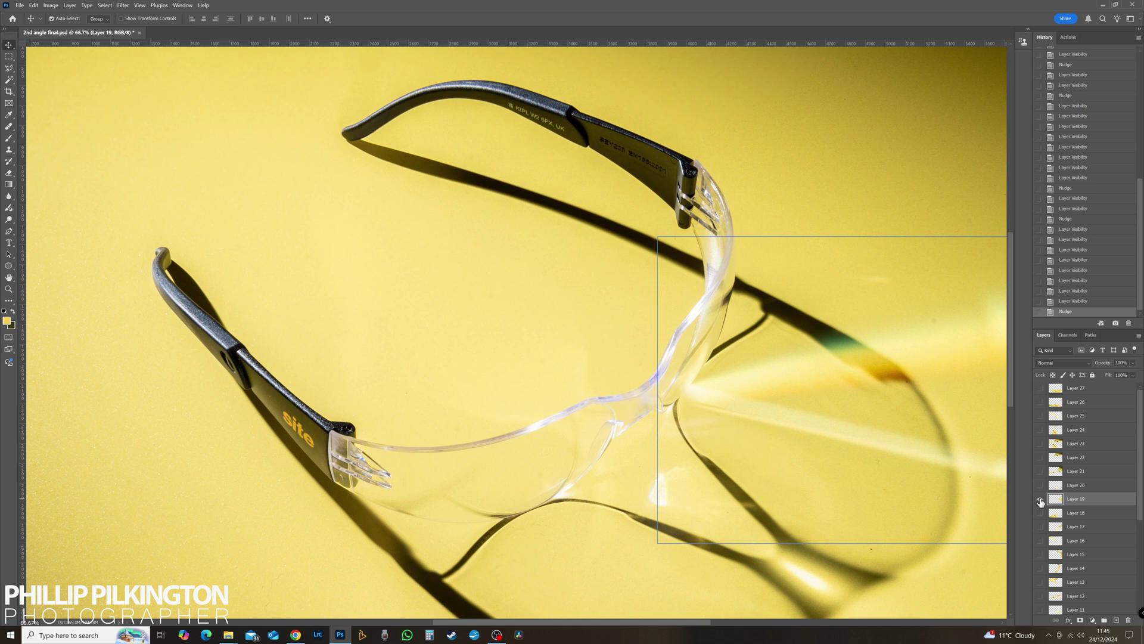
left_click(1040, 501)
left_click(1041, 501)
left_click(1041, 500)
Step: Nudge Layer 20, with the white beams below the nose bridge, into alignment with the Background, and leave it hidden
left_click(1041, 486)
left_click(1054, 485)
left_click(1040, 486)
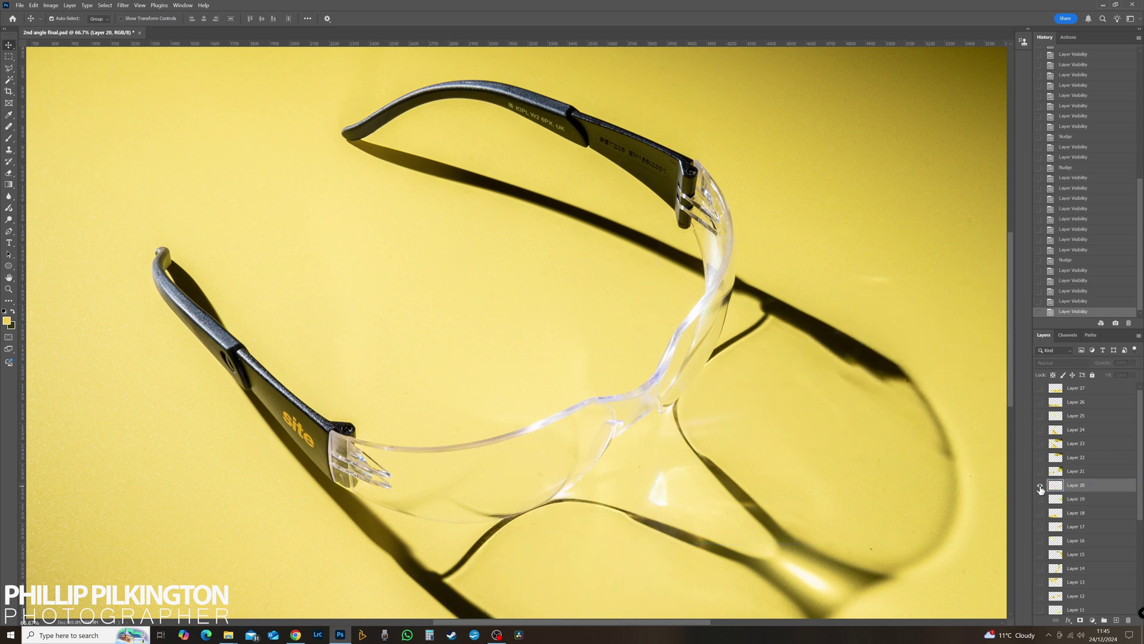
left_click(1040, 487)
left_click(1041, 487)
left_click(1040, 487)
key("Up")
left_click(1041, 487)
left_click(1040, 487)
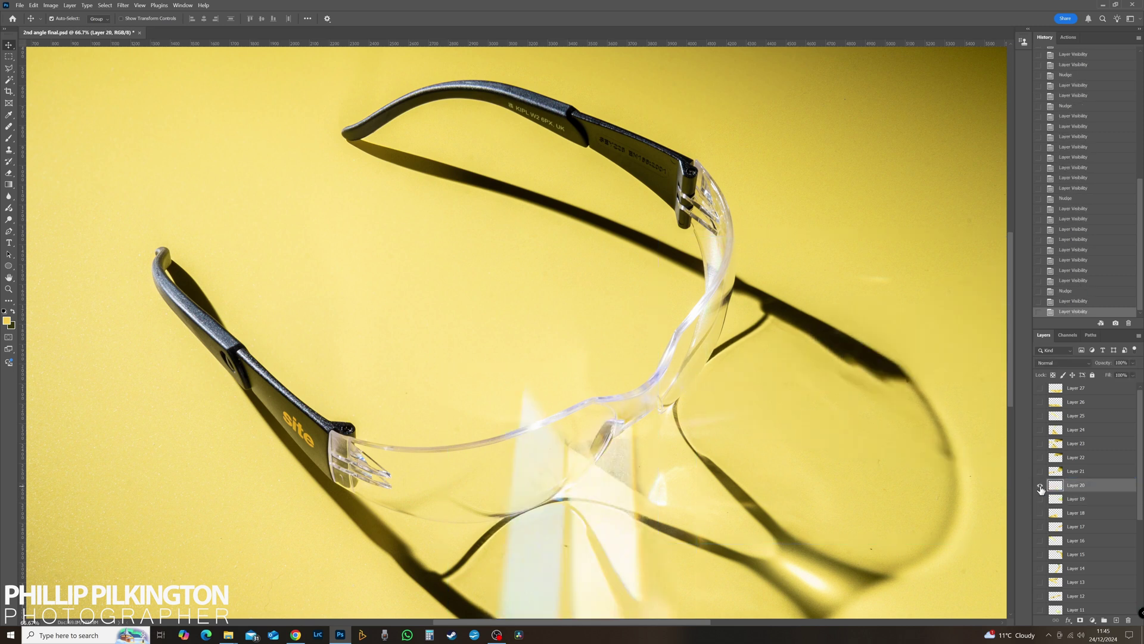
left_click(1040, 487)
Step: Nudge Layer 21, with the green beam over the shadow and orange glow near the logo, to match the Background, and leave it hidden
left_click(1041, 473)
left_click(1053, 471)
left_click(1041, 472)
left_click(1040, 473)
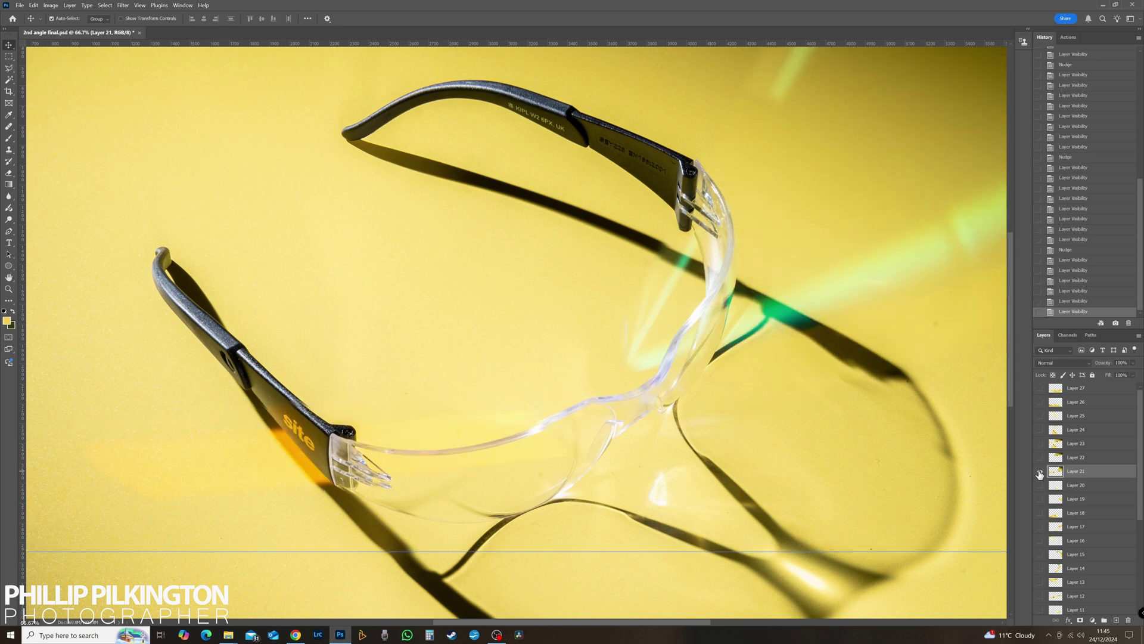
key("Up")
left_click(1040, 472)
left_click(1041, 473)
left_click(1040, 473)
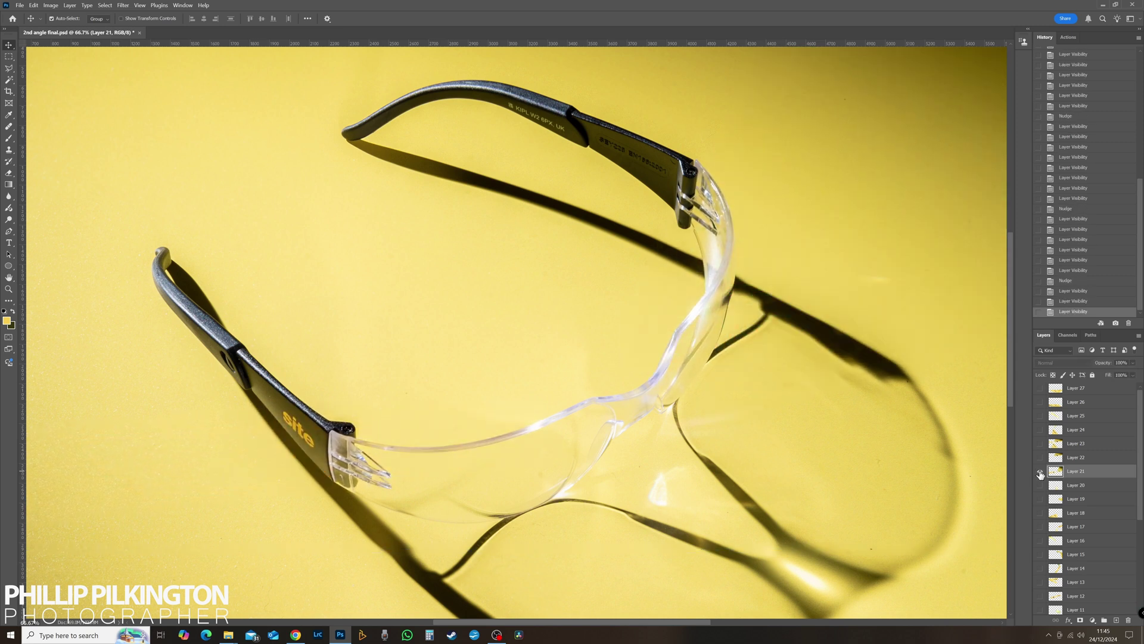
left_click(1041, 473)
key("Up")
left_click(1040, 473)
left_click(1040, 472)
left_click(1041, 473)
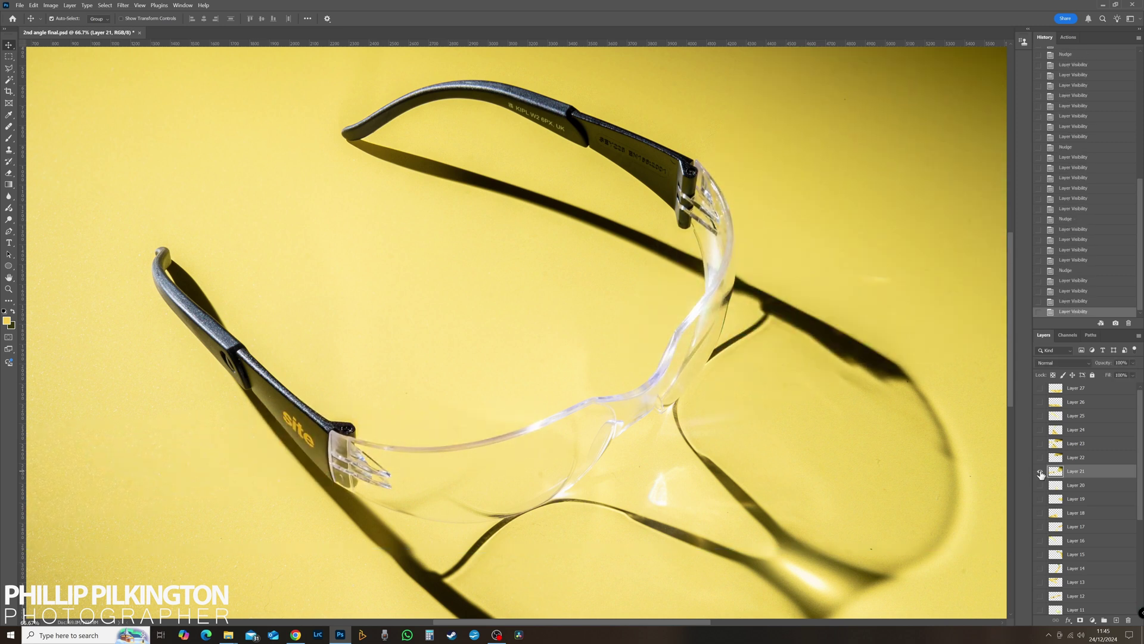
left_click(1041, 473)
key("Up")
left_click(1040, 473)
left_click(1040, 473)
left_click(1040, 471)
Step: Nudge Layer 22, with the prism streaks around the upper arm, upward until it matches the Background, and leave it hidden
left_click(1052, 458)
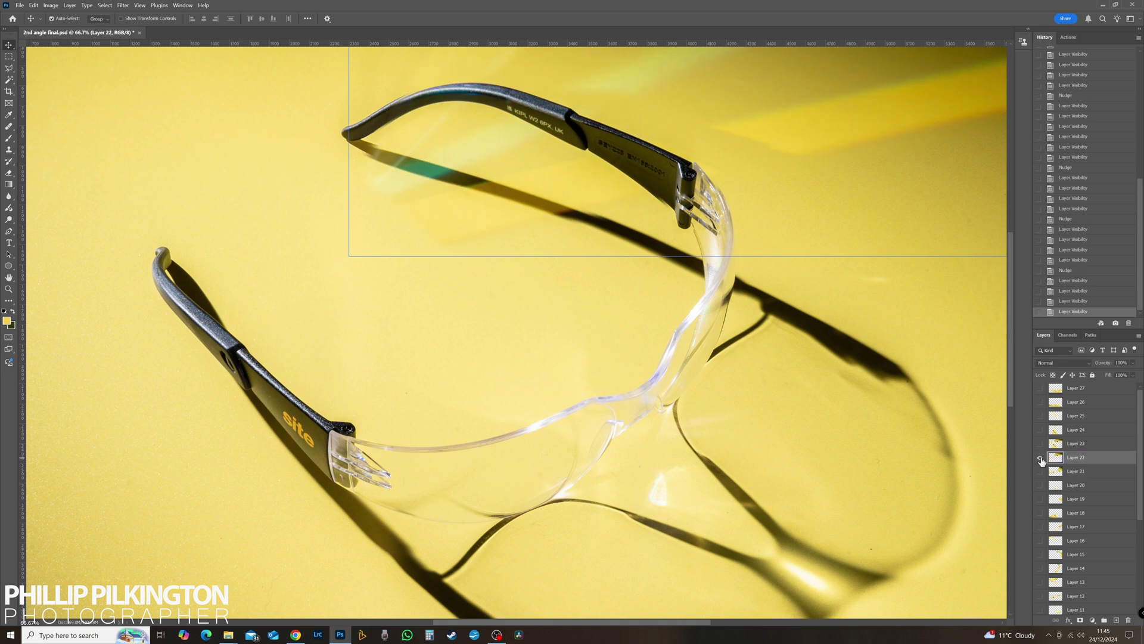
left_click(1040, 459)
left_click(1040, 458)
key("Up")
key("Up")
key("Up")
key("Up")
left_click(1041, 458)
left_click(1041, 458)
key("Up")
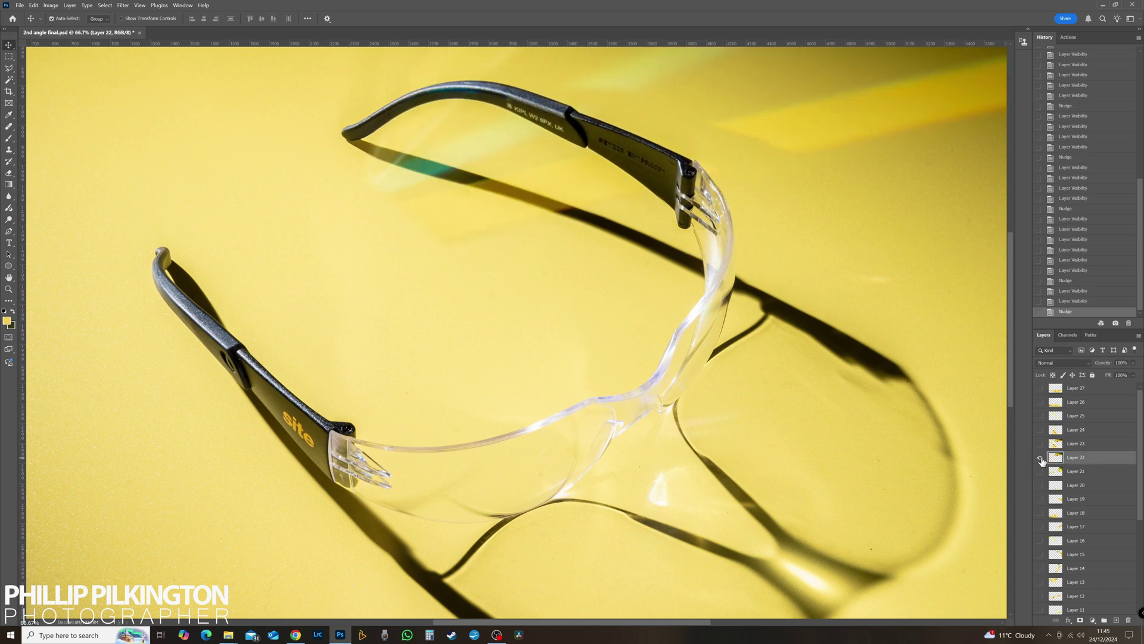
left_click(1041, 458)
left_click(1041, 458)
key("Up")
left_click(1041, 458)
left_click(1041, 458)
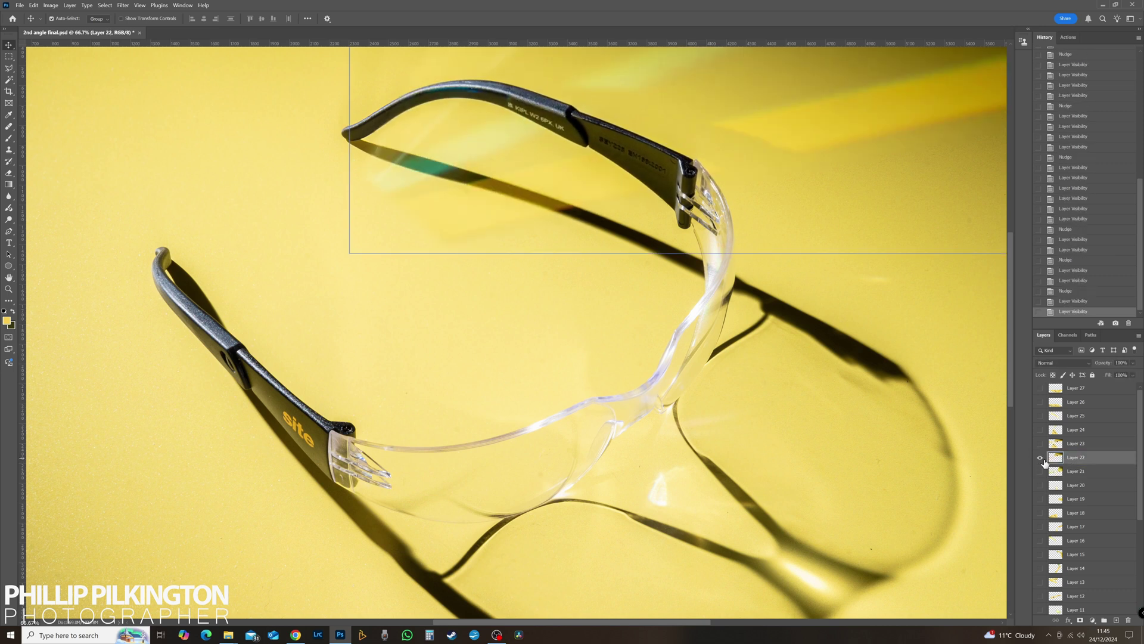
left_click(1041, 458)
Step: Nudge Layer 23, with the crossing white beams beside the logo arm, into alignment with the Background, and leave it hidden
left_click(1040, 444)
left_click(1052, 445)
left_click(1040, 445)
left_click(1040, 446)
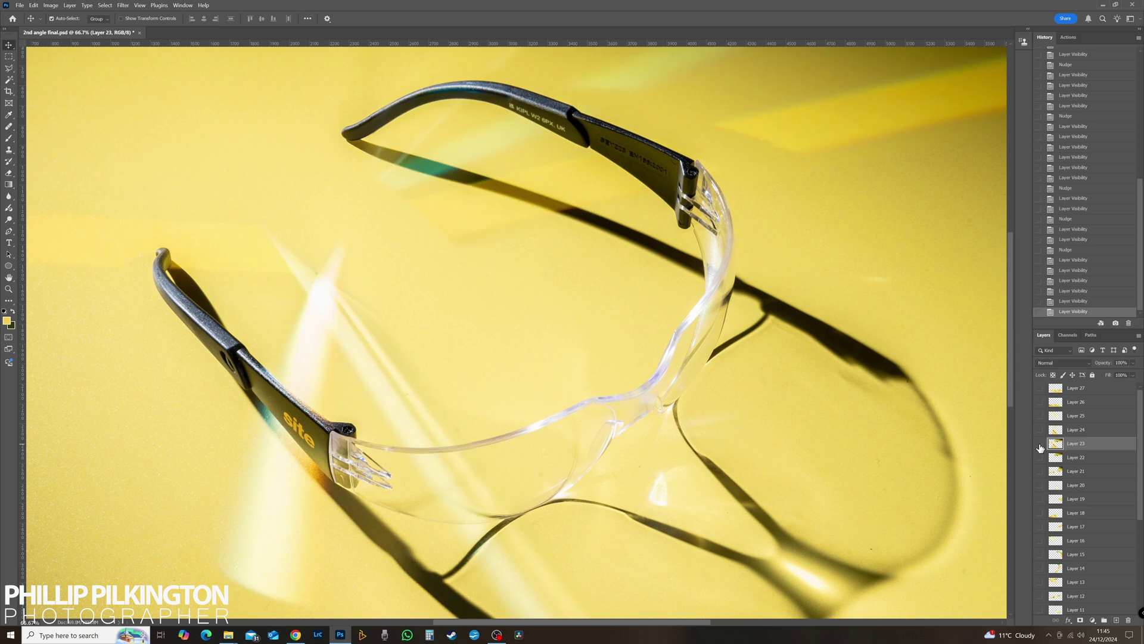
left_click(1039, 446)
left_click(1040, 445)
key("Up")
left_click(1040, 445)
left_click(1040, 444)
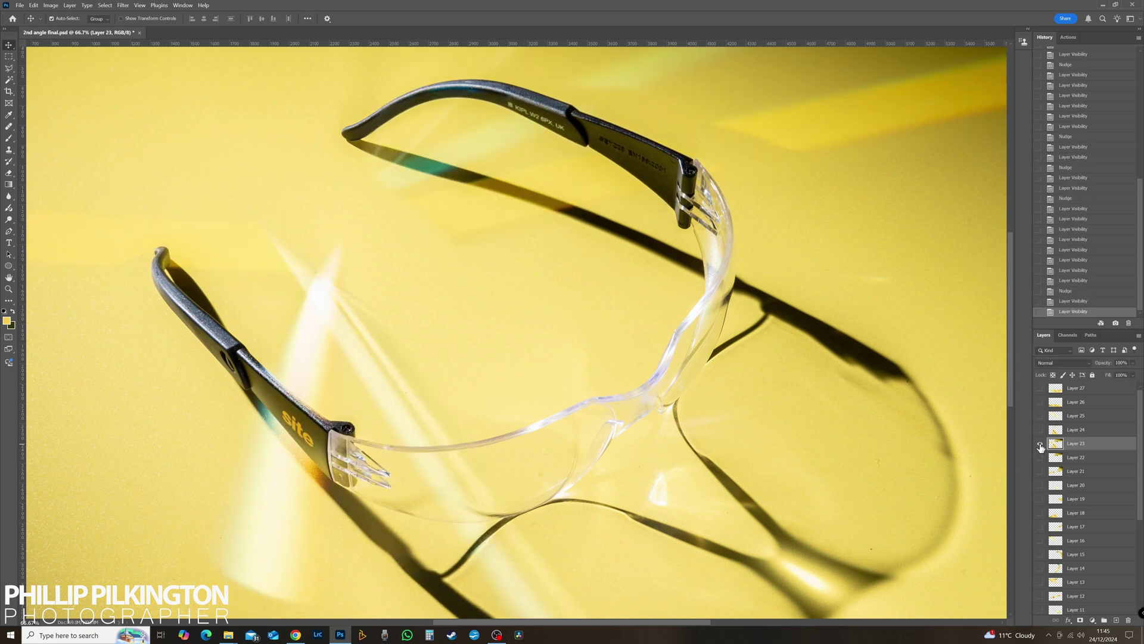
key("Up")
left_click(1039, 445)
left_click(1040, 444)
left_click(1039, 442)
Step: Nudge Layer 24, with the green patch on the arm tip and orange glow, slightly left to match the Background, and leave it hidden
left_click(1040, 430)
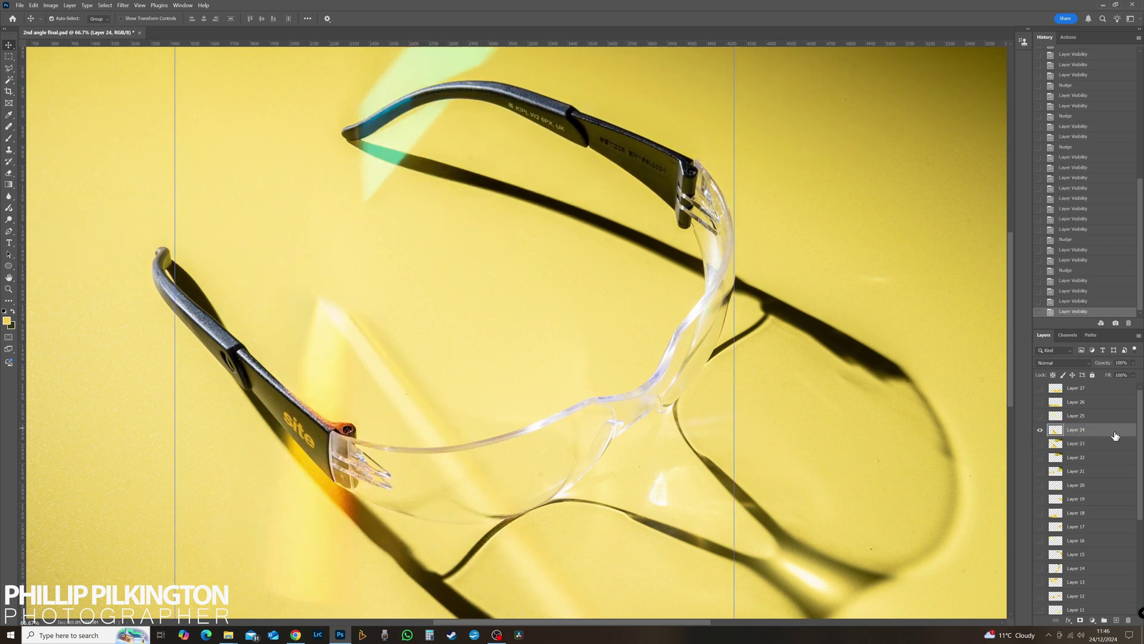
left_click(1053, 432)
left_click(1040, 431)
left_click(1040, 431)
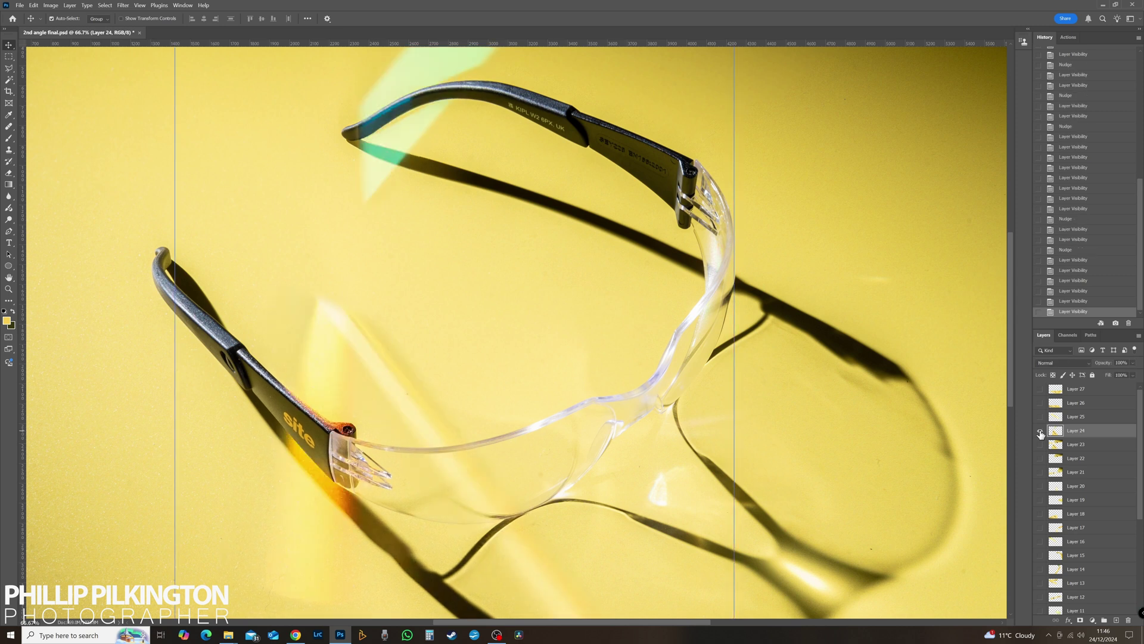
left_click(1041, 431)
left_click(1041, 431)
left_click(1041, 431)
left_click(1041, 431)
key("Up")
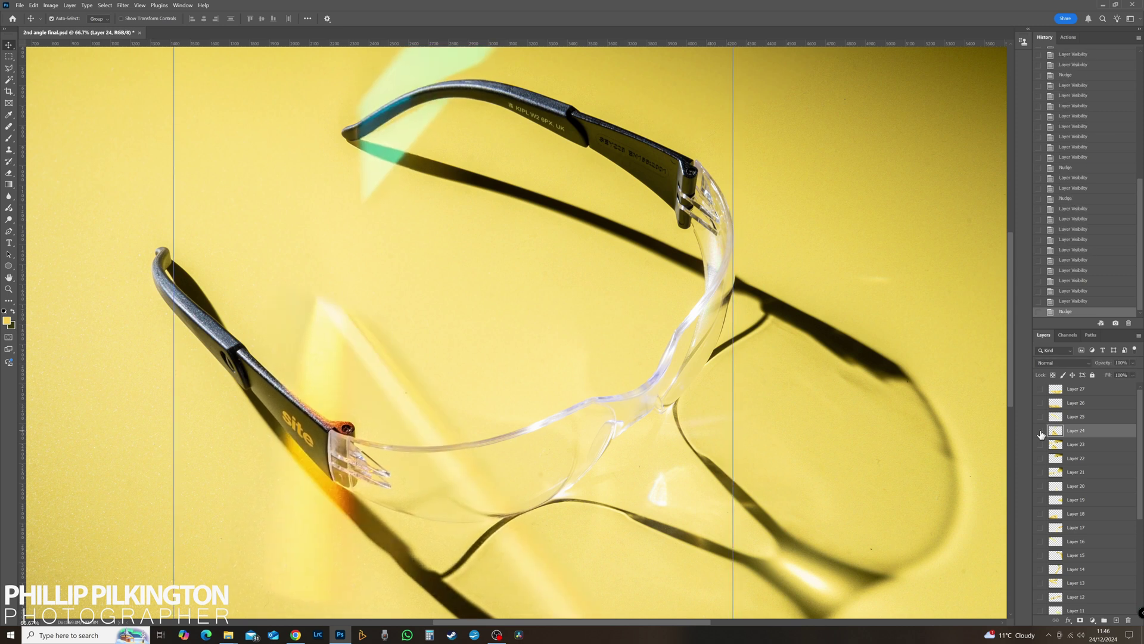
left_click(1040, 431)
left_click(1041, 432)
left_click(1041, 432)
left_click(1041, 431)
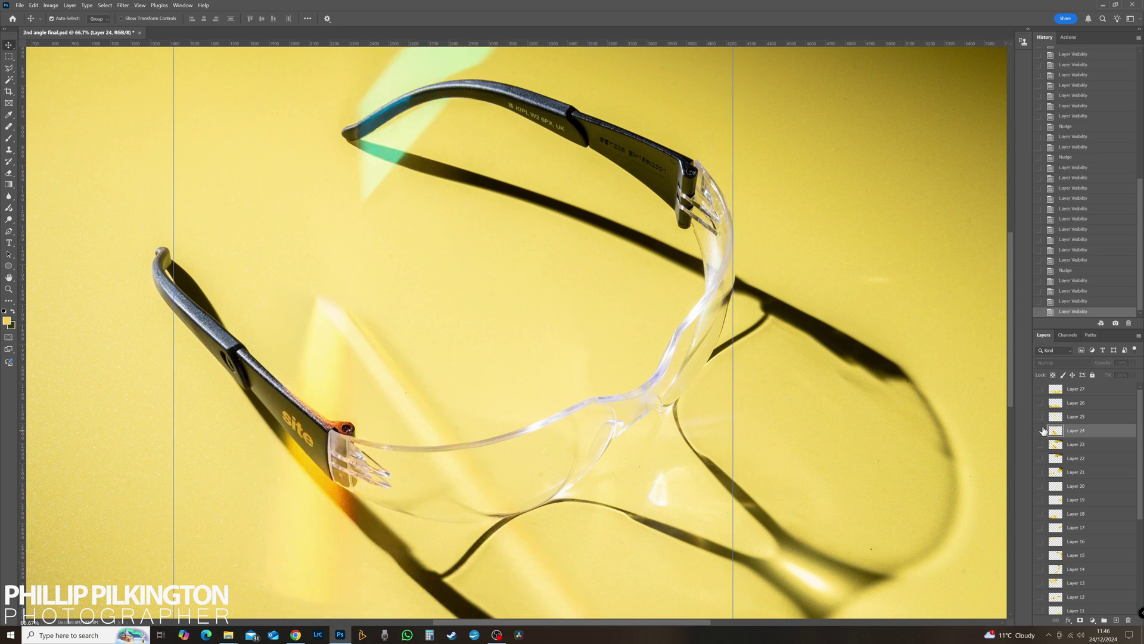
left_click(1043, 430)
Step: Nudge Layer 25, with the diagonal beam turning green on the lens shadow, into alignment with the Background, and leave it hidden
left_click(1041, 417)
left_click(1054, 417)
left_click(1041, 418)
left_click(1040, 418)
key("Left")
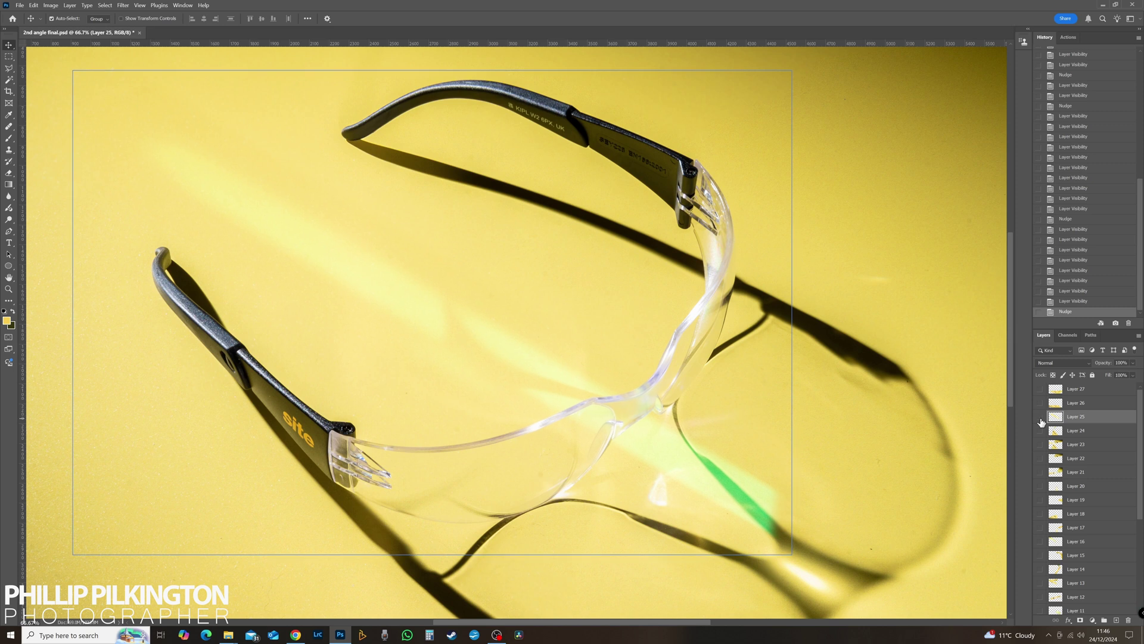
left_click(1041, 418)
Step: Nudge Layer 26, with the orange glow on the lower lens shadow and white beam below it, into alignment with the Background, and leave it hidden
left_click(1041, 403)
left_click(1053, 403)
left_click(1040, 403)
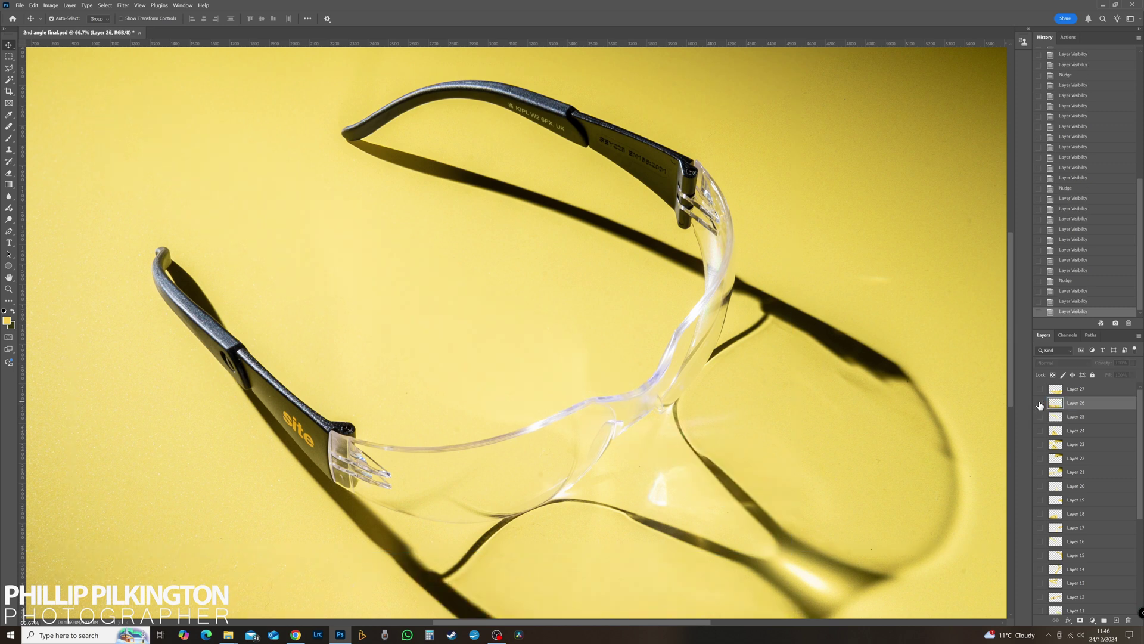
left_click(1040, 404)
left_click(1040, 404)
left_click(1040, 404)
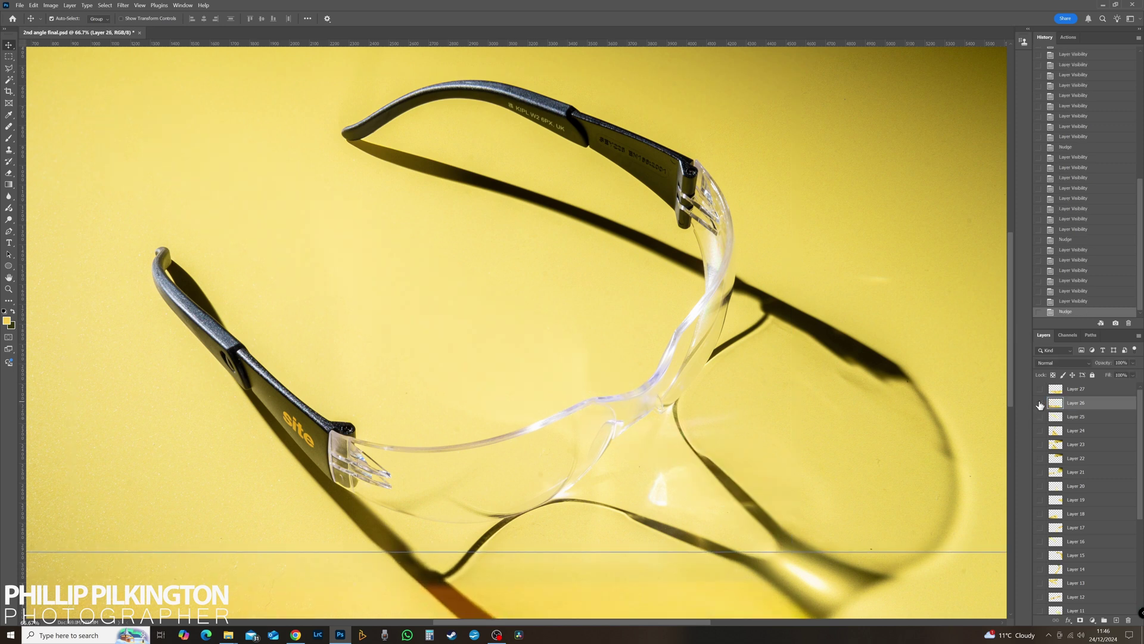
left_click(1040, 404)
left_click(1040, 404)
left_click(1040, 404)
left_click(1040, 404)
left_click(1040, 404)
Step: Nudge Layer 27, with the yellow streak crossing the lower lens shadow, into alignment with the Background, and save the document
left_click(1040, 389)
left_click(1053, 389)
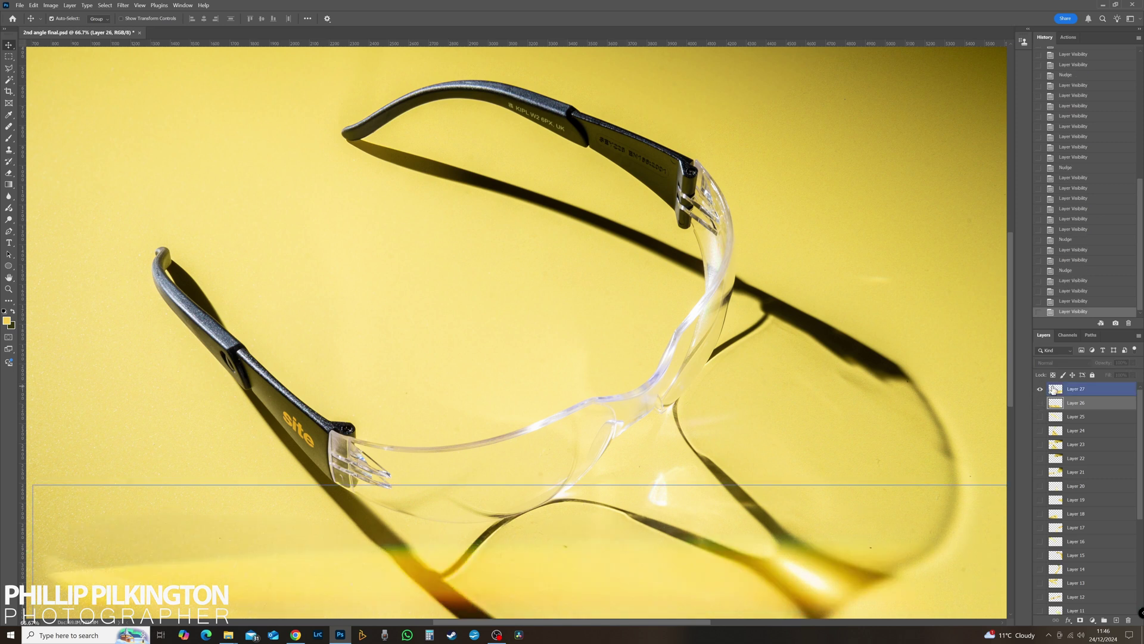
left_click(1040, 390)
left_click(1040, 390)
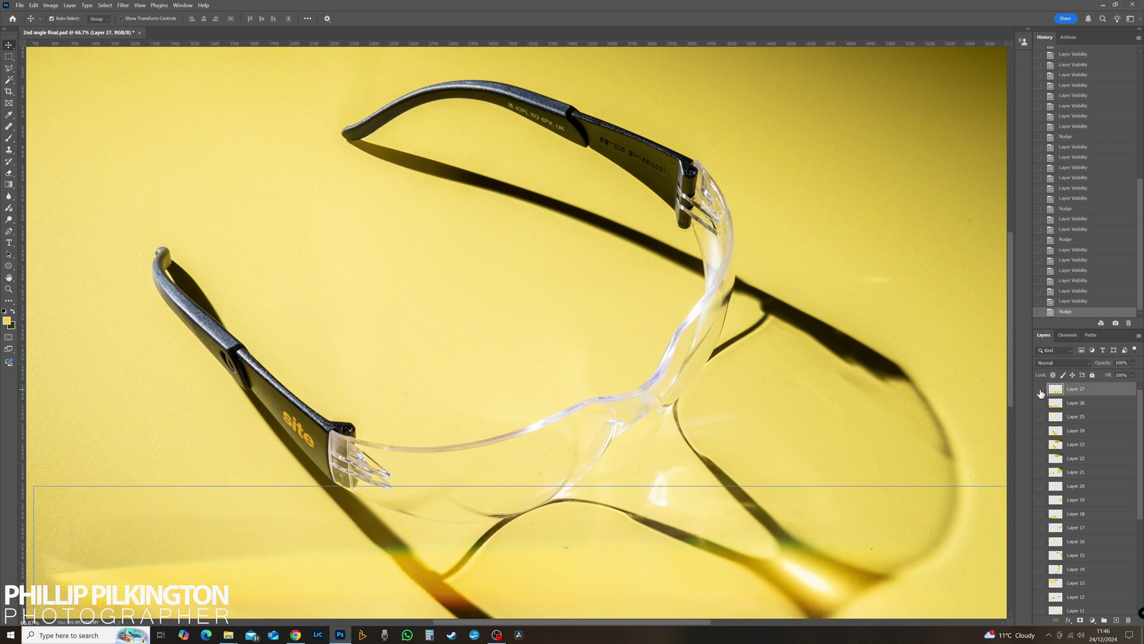
left_click(1041, 391)
left_click(1041, 391)
left_click(1041, 391)
left_click(1040, 391)
key("ctrl+s")
double_click(8, 278)
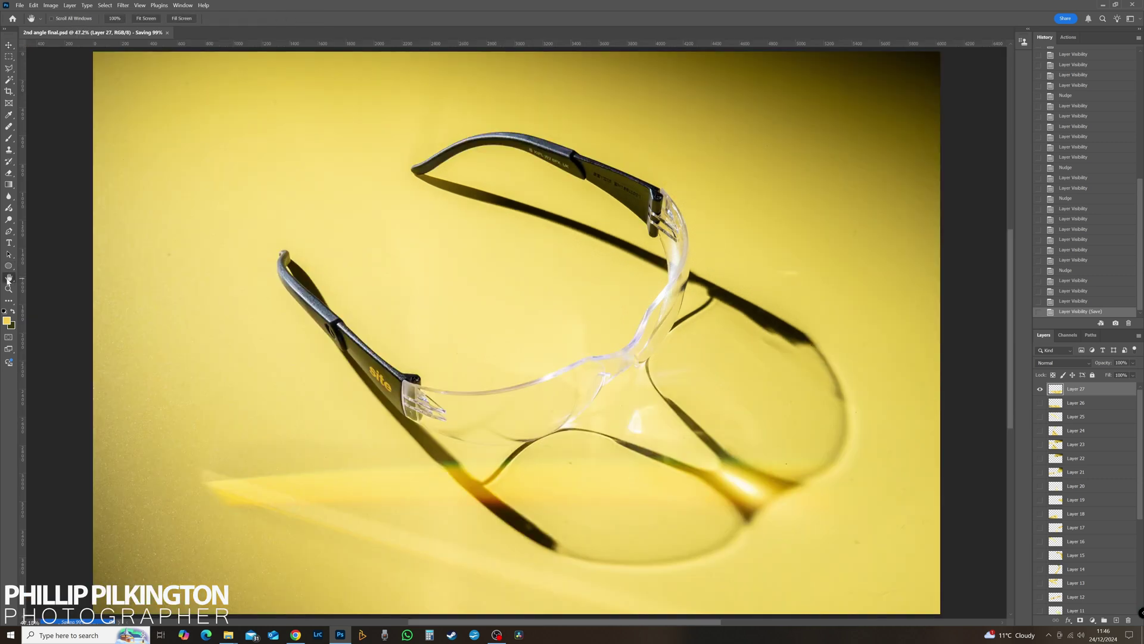
Step: Compare Layer 27 and Layer 26 in turn against the plain Background over the whole image, leaving both hidden
left_click(1039, 390)
left_click(1040, 390)
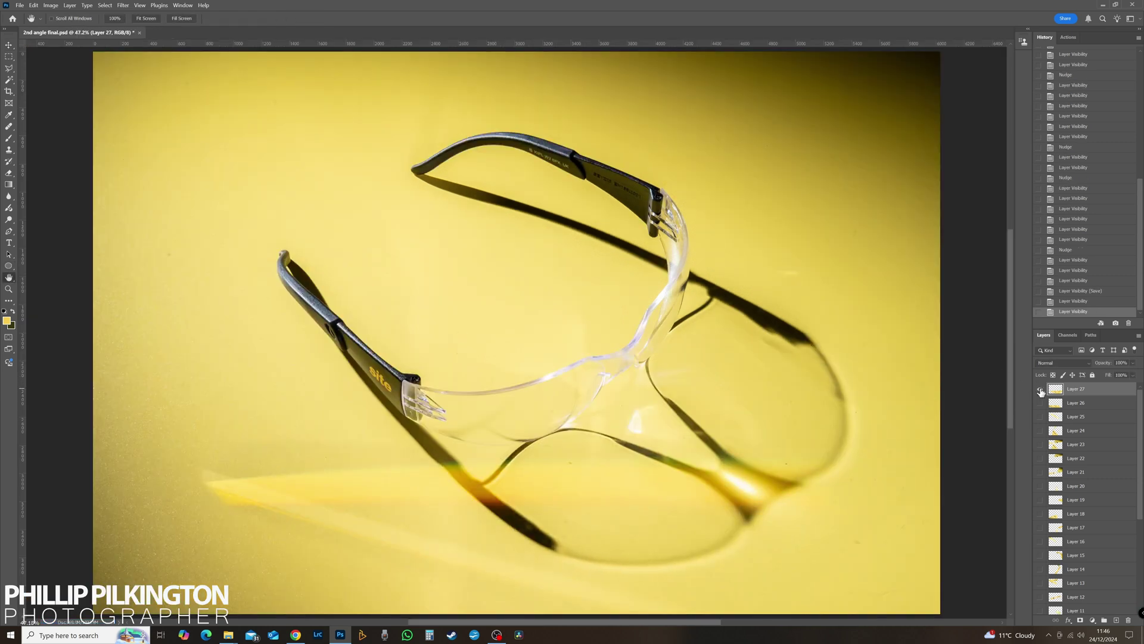
left_click(1039, 391)
left_click(1041, 390)
left_click(1041, 391)
left_click(1041, 404)
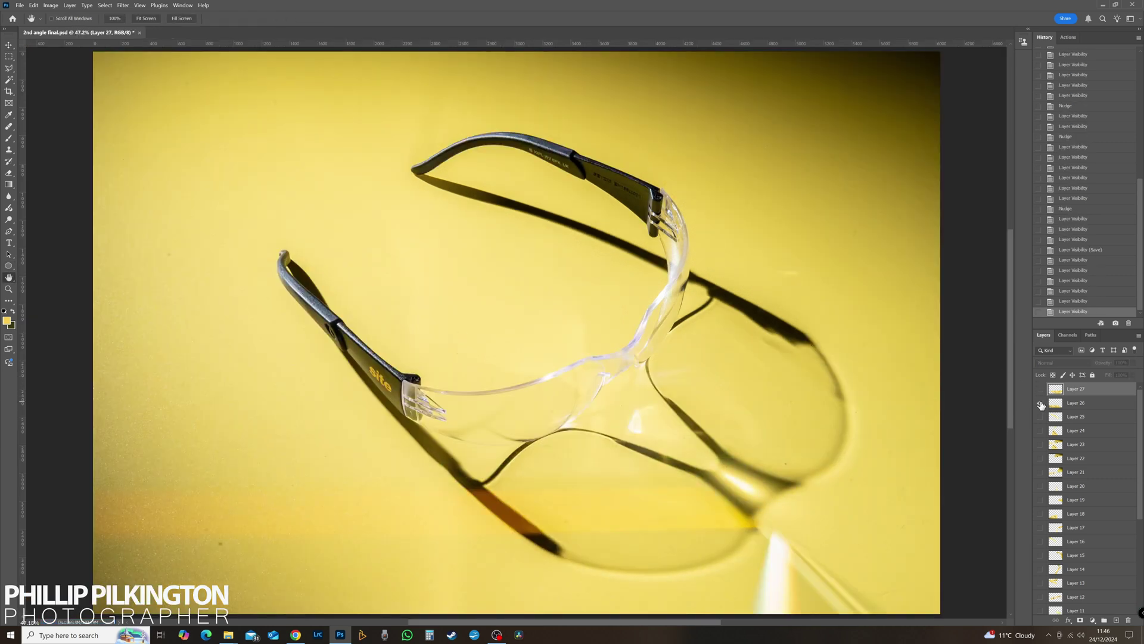
left_click(1041, 405)
left_click(1041, 405)
left_click(1041, 404)
left_click(1041, 405)
left_click(1041, 404)
left_click(1041, 404)
left_click(1042, 404)
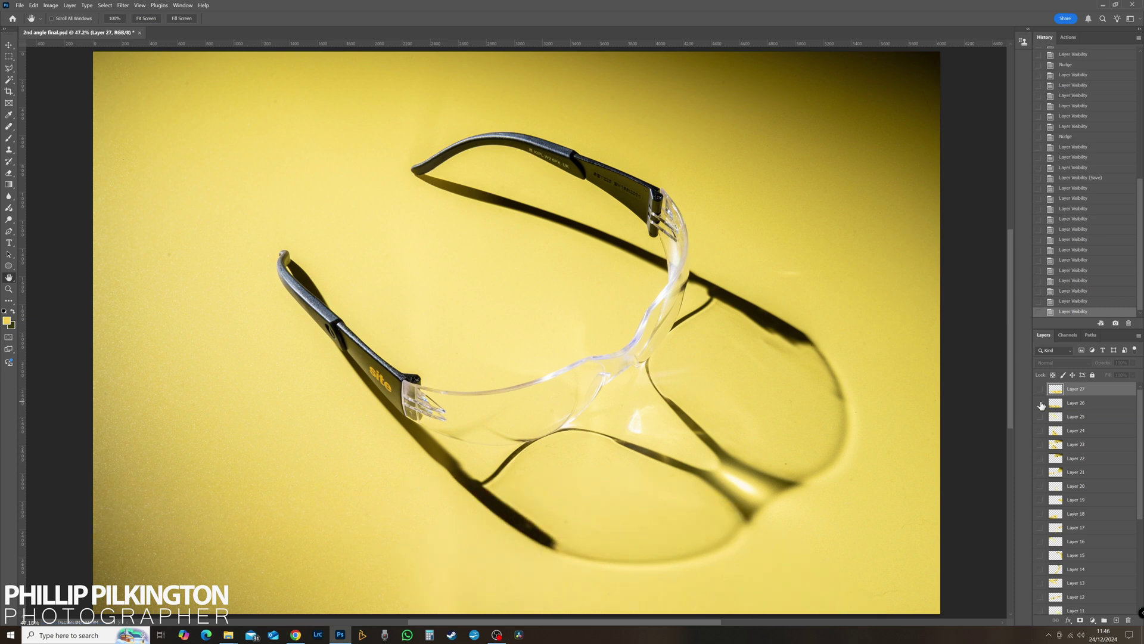
left_click(1041, 405)
left_click(1041, 405)
Step: Preview Layer 25's diagonal beam and Layer 24's green patch and orange glow individually over the Background, leaving both hidden
left_click(1038, 419)
left_click(1039, 419)
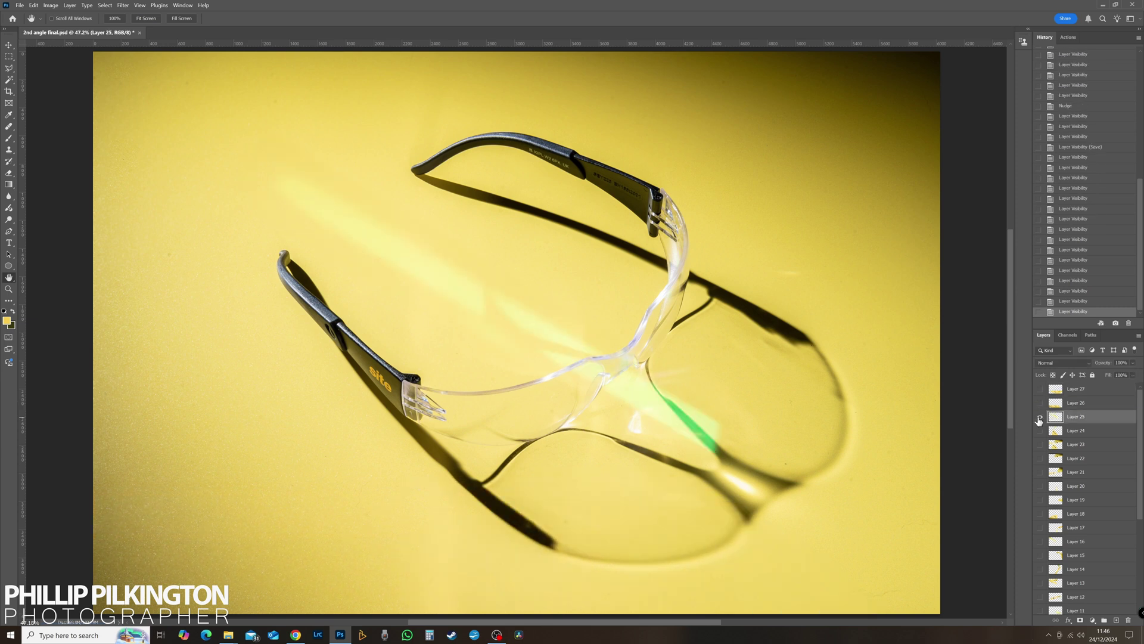
left_click(1038, 419)
left_click(1038, 418)
left_click(1039, 419)
left_click(1039, 431)
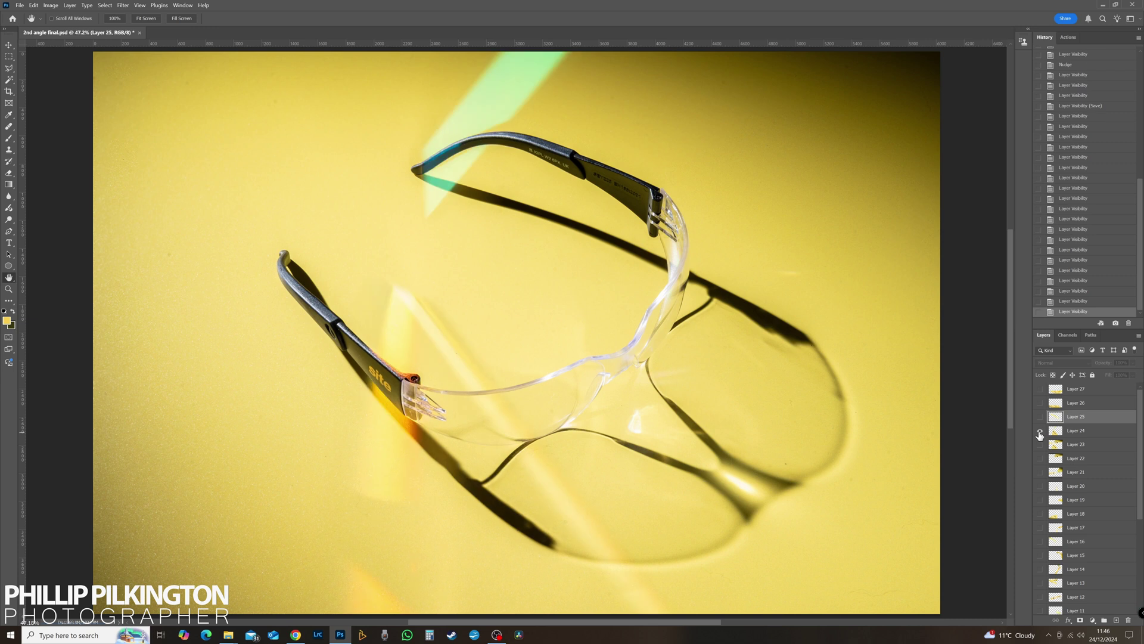
left_click(1039, 433)
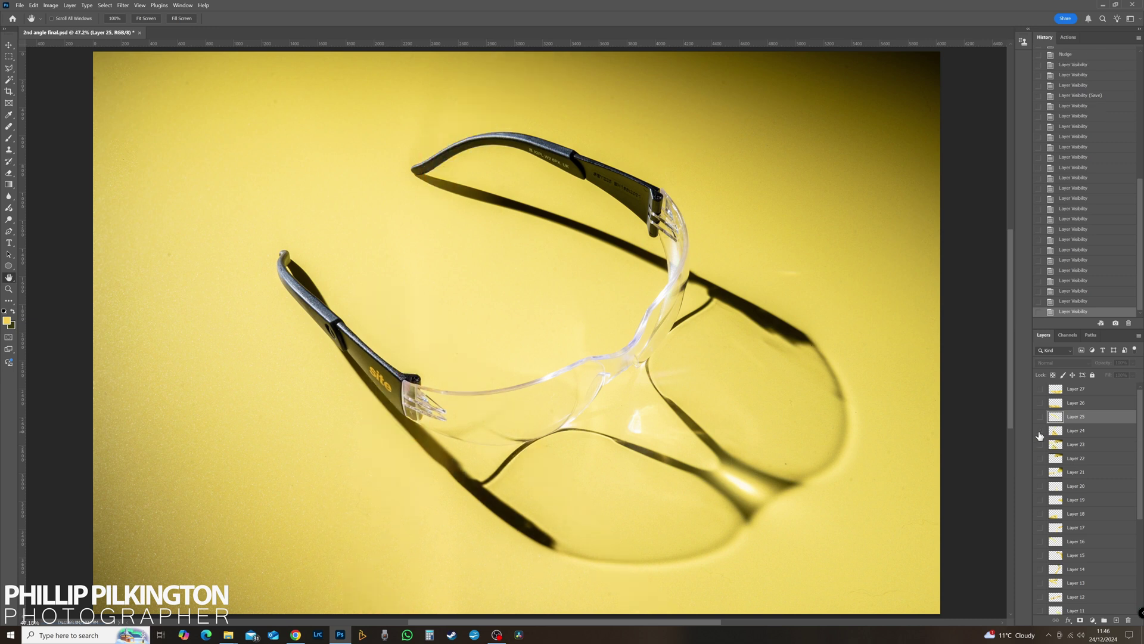
Step: Preview Layer 23's crossing white beams and Layer 22's streaks individually over the Background, leaving both hidden
left_click(1040, 445)
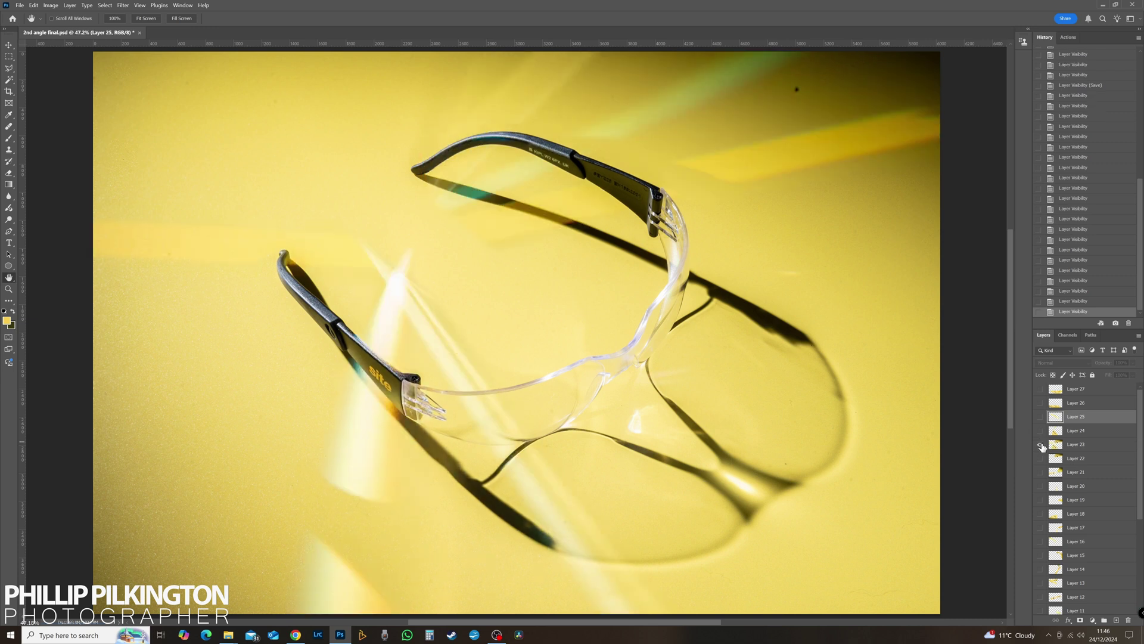
left_click(1040, 444)
left_click(1040, 445)
left_click(1040, 444)
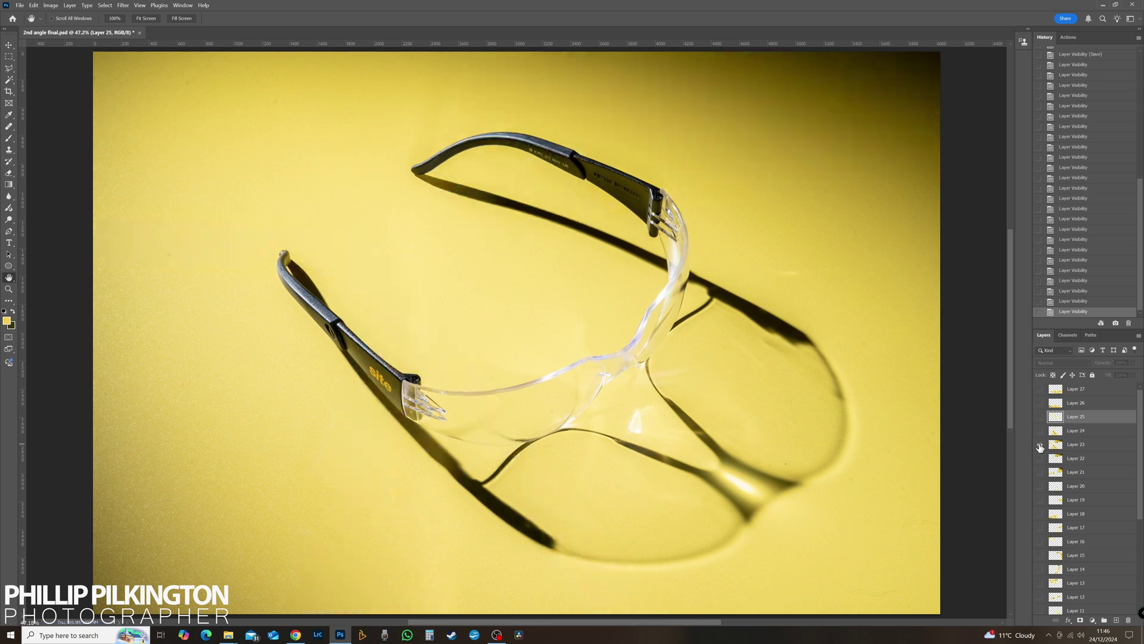
left_click(1040, 444)
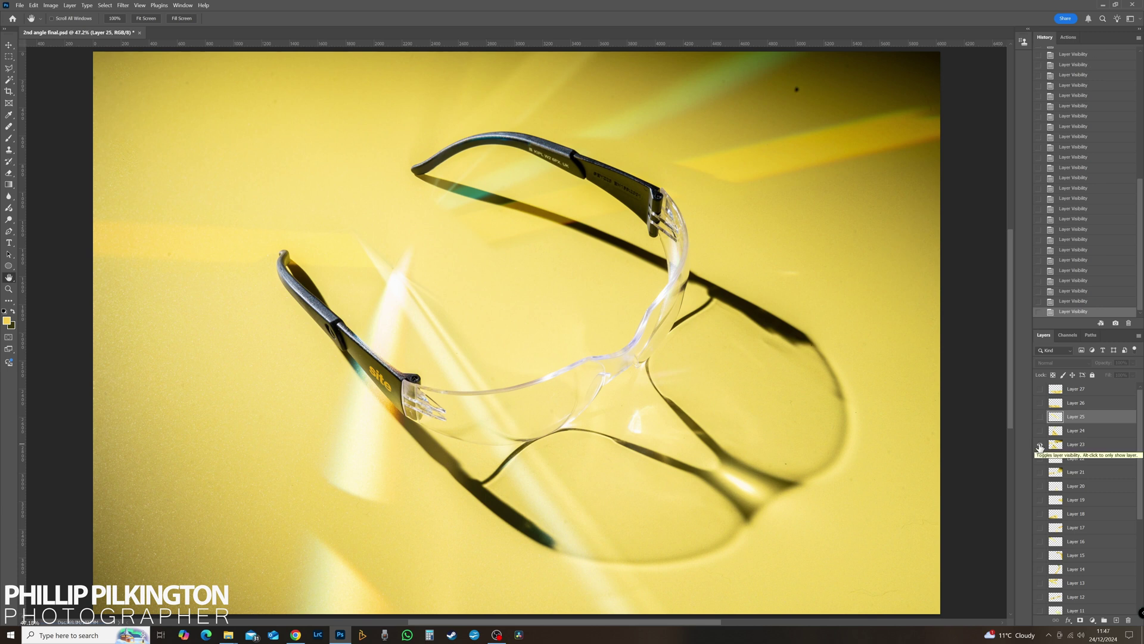
left_click(1040, 446)
left_click(1040, 458)
left_click(1040, 458)
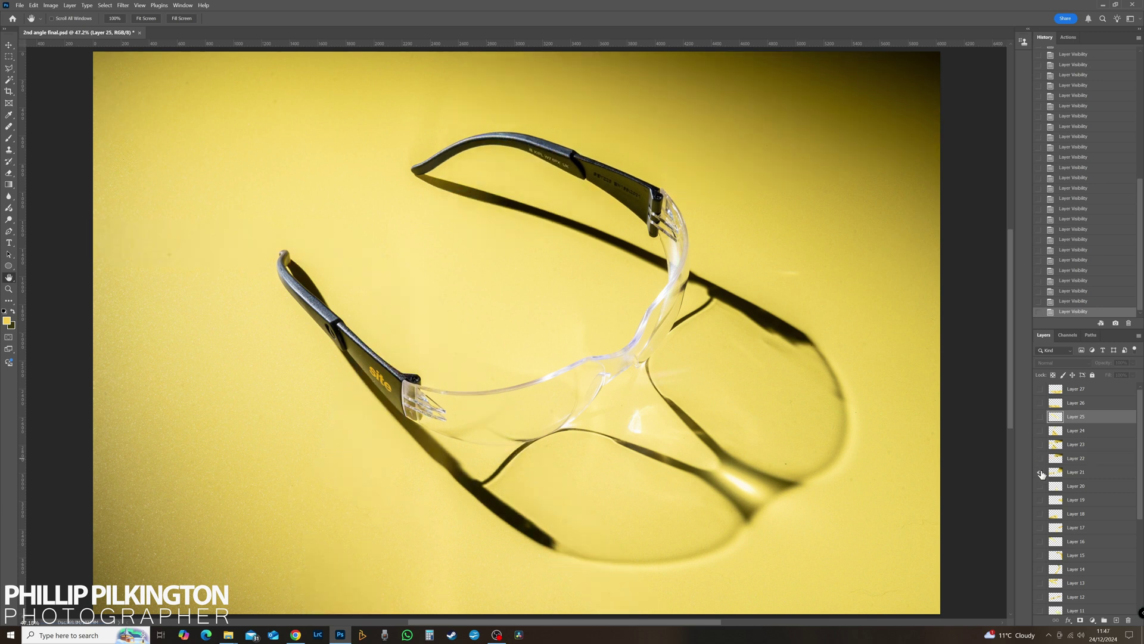
Step: Compare the image with and without Layer 21, leaving the layer selected and hidden
left_click(1040, 472)
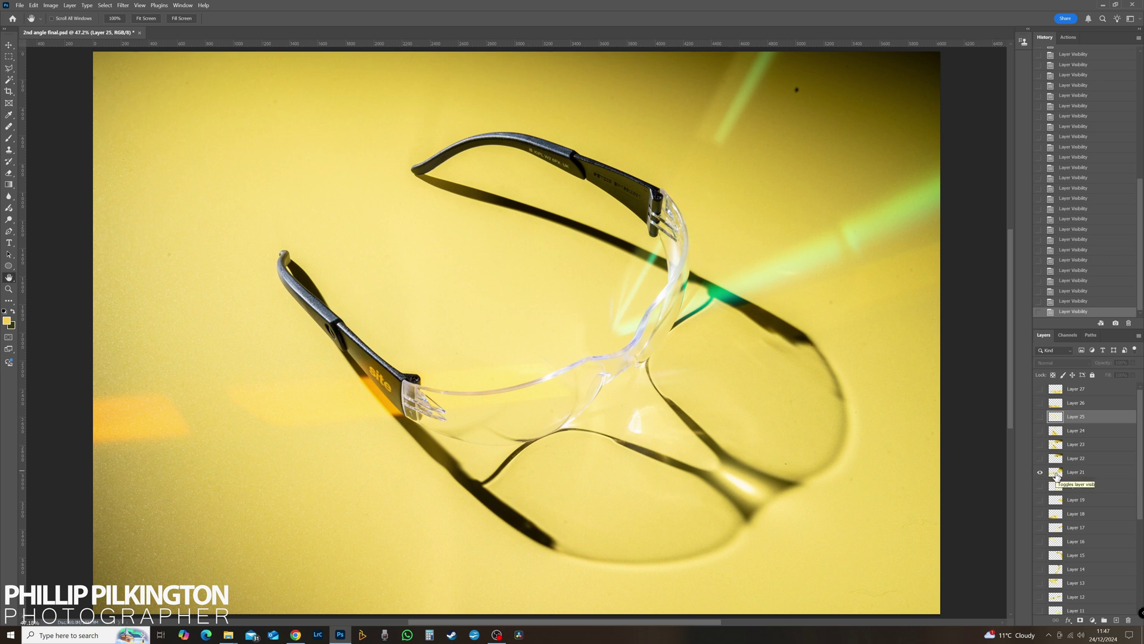
left_click(1056, 472)
left_click(1040, 472)
left_click(1040, 472)
left_click(1040, 472)
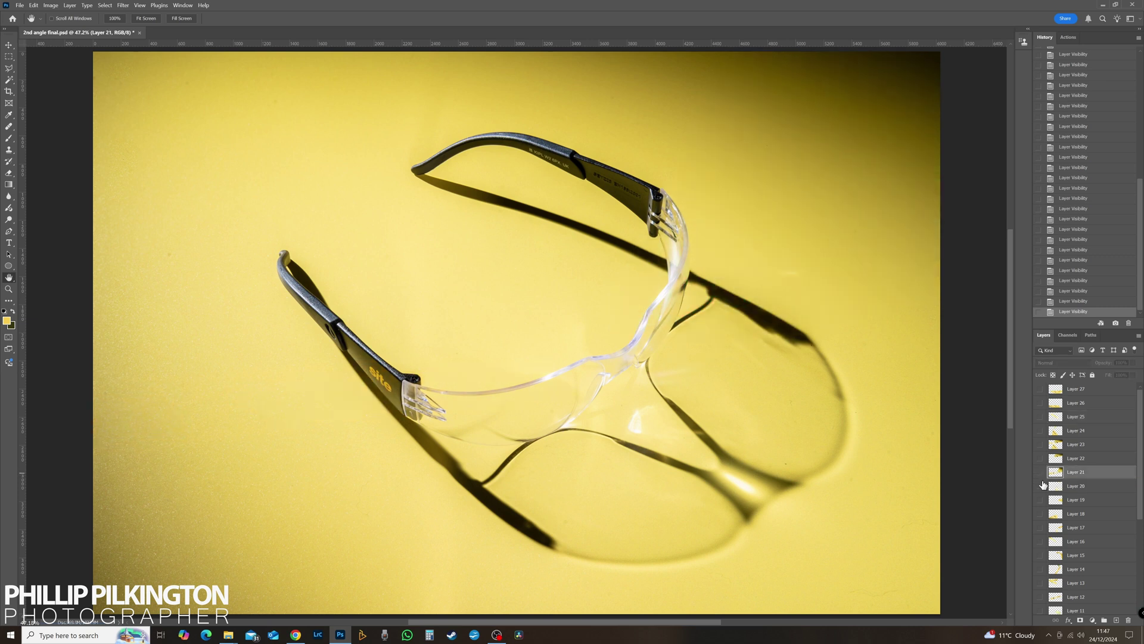
Step: Show and select Layer 20, add a layer mask to it, and set up a Soft Round brush
left_click(1040, 486)
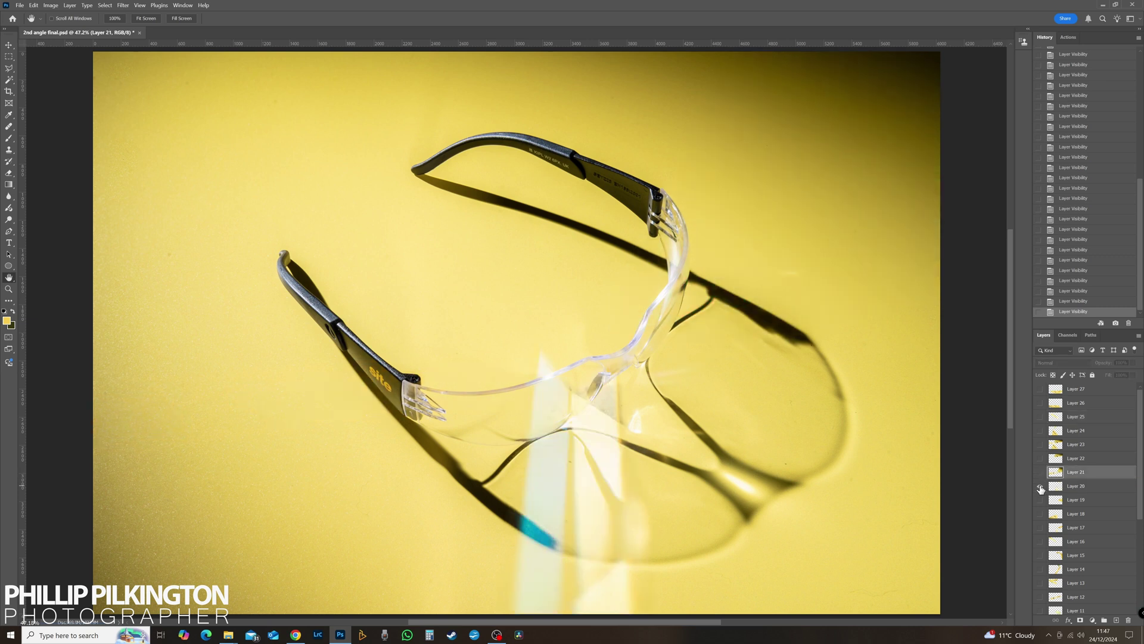
left_click(1041, 487)
left_click(1040, 487)
left_click(1052, 487)
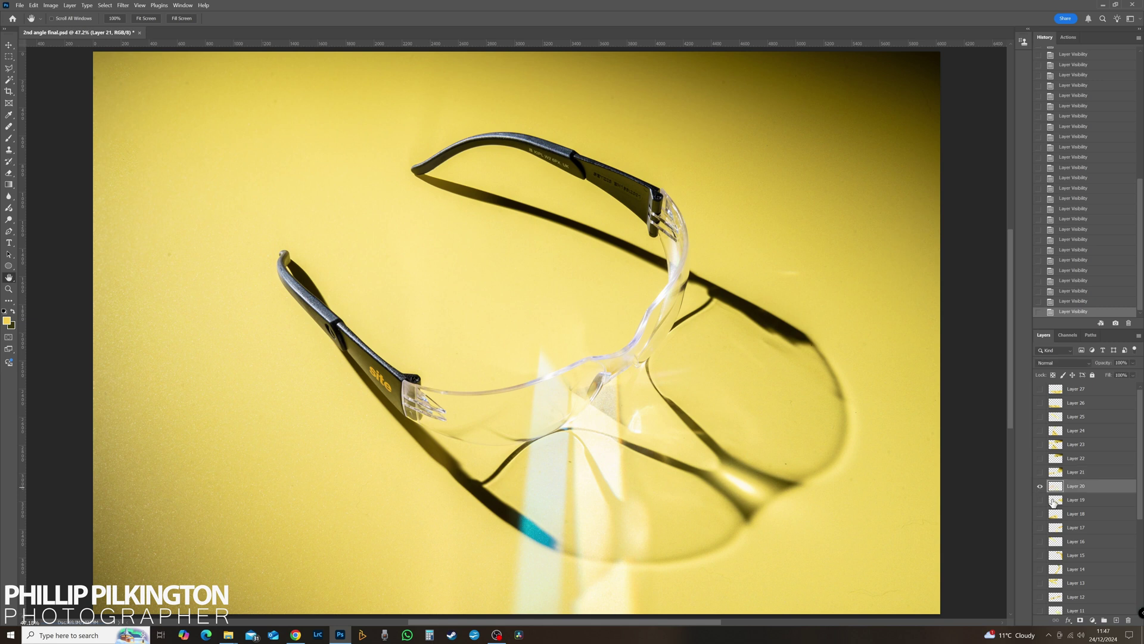
left_click(8, 138)
left_click(64, 21)
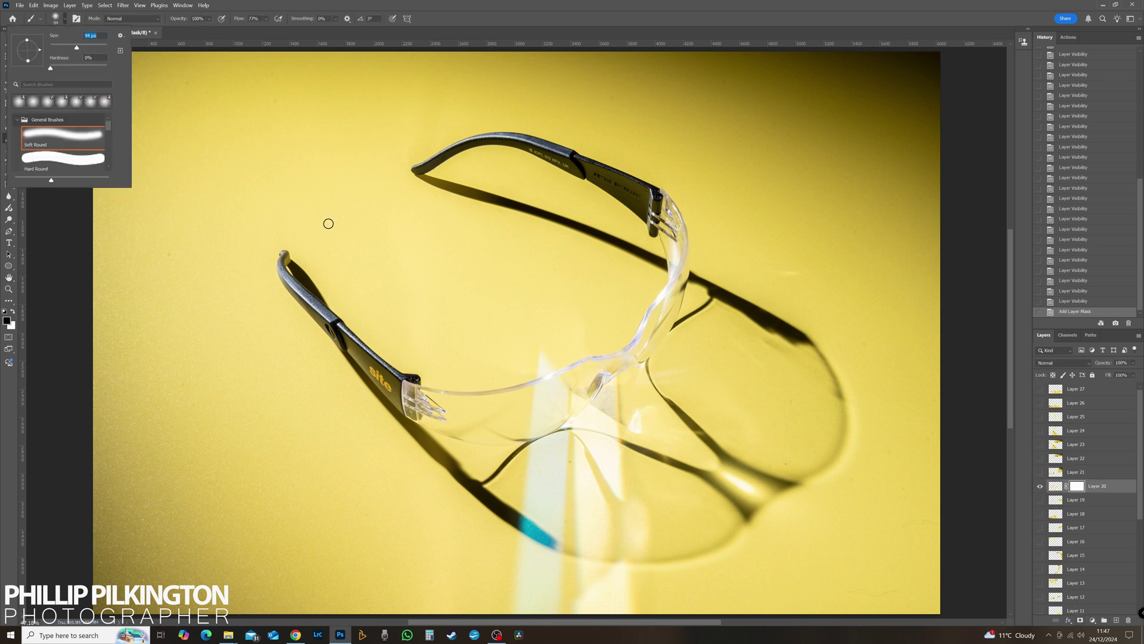
Step: Paint black on Layer 20's mask over the glasses' nose bridge, comparing the result with the layer hidden
left_click(1040, 486)
left_click(1040, 487)
mouse_move(631, 413)
left_mouse_down()
mouse_move(631, 363)
mouse_move(631, 426)
mouse_move(598, 352)
left_mouse_up()
left_click(1039, 485)
left_click(1040, 486)
left_click(1040, 485)
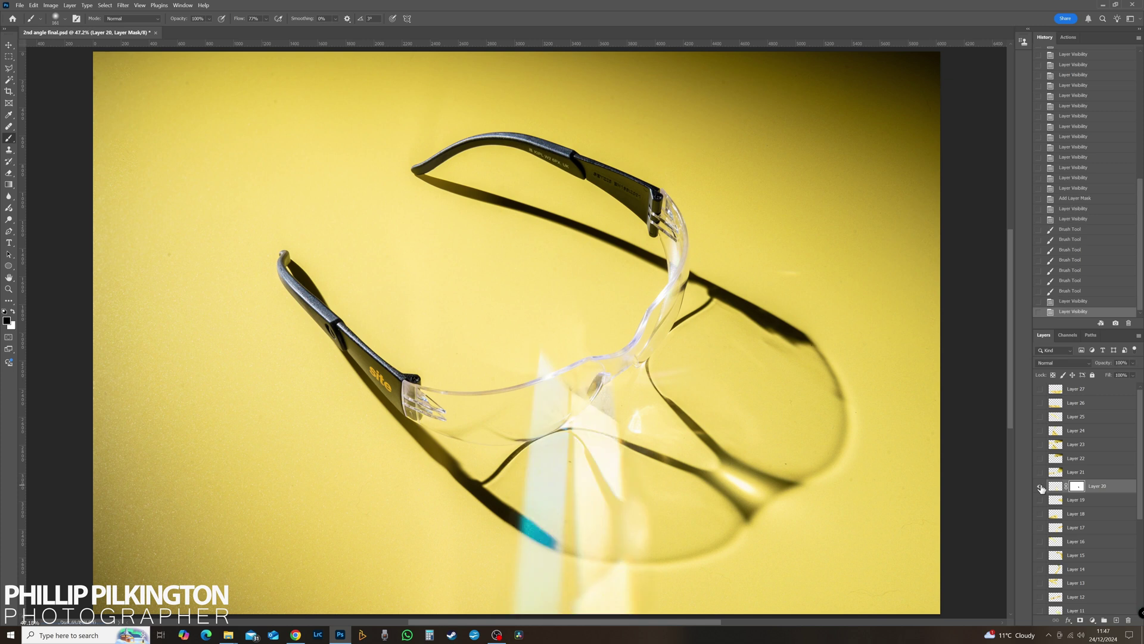
left_click(1039, 486)
left_click(1039, 486)
left_click(1040, 485)
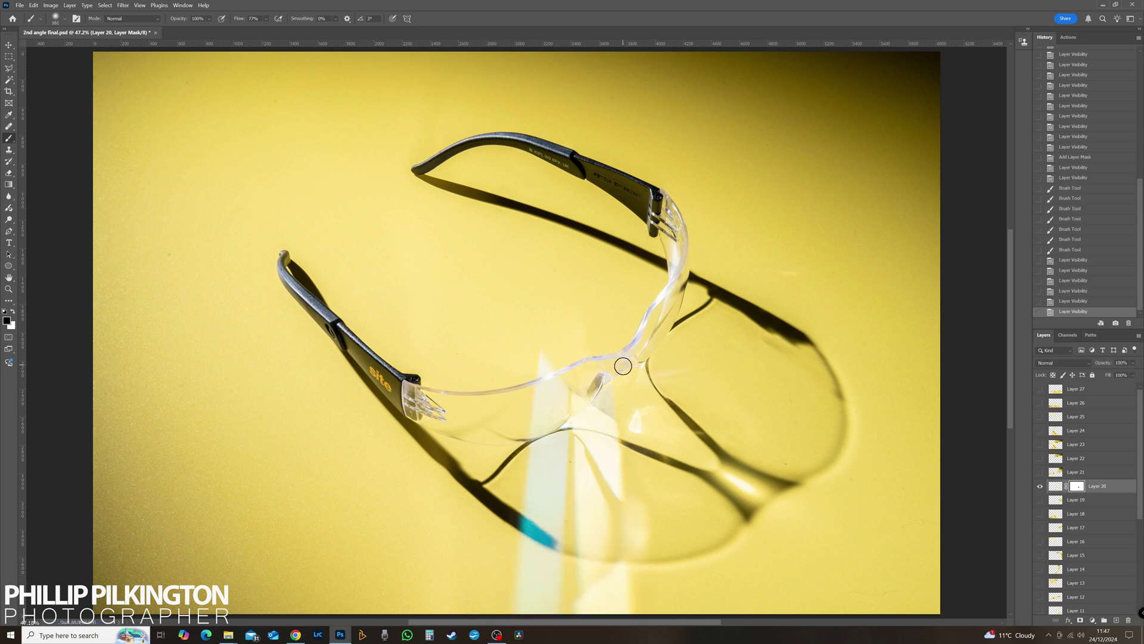
Step: Mask out more of Layer 20 along the nosepiece and the lens area beside it, checking against the hidden layer
left_click_drag(599, 392, 605, 375)
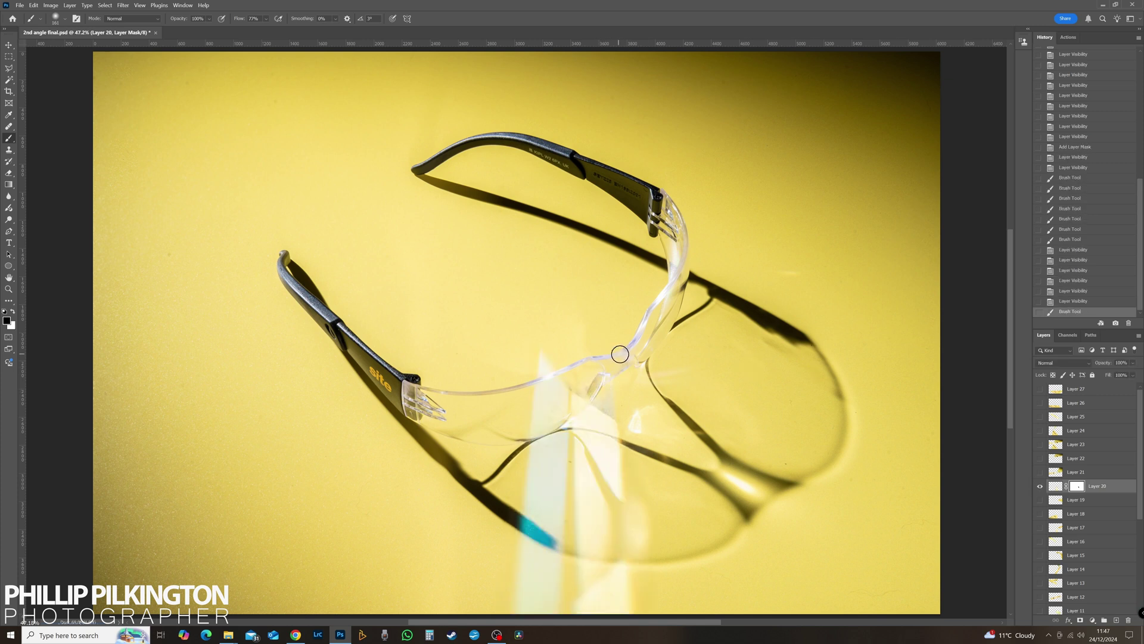
left_click(1040, 486)
left_click(1040, 486)
left_click(576, 385)
left_click(580, 388)
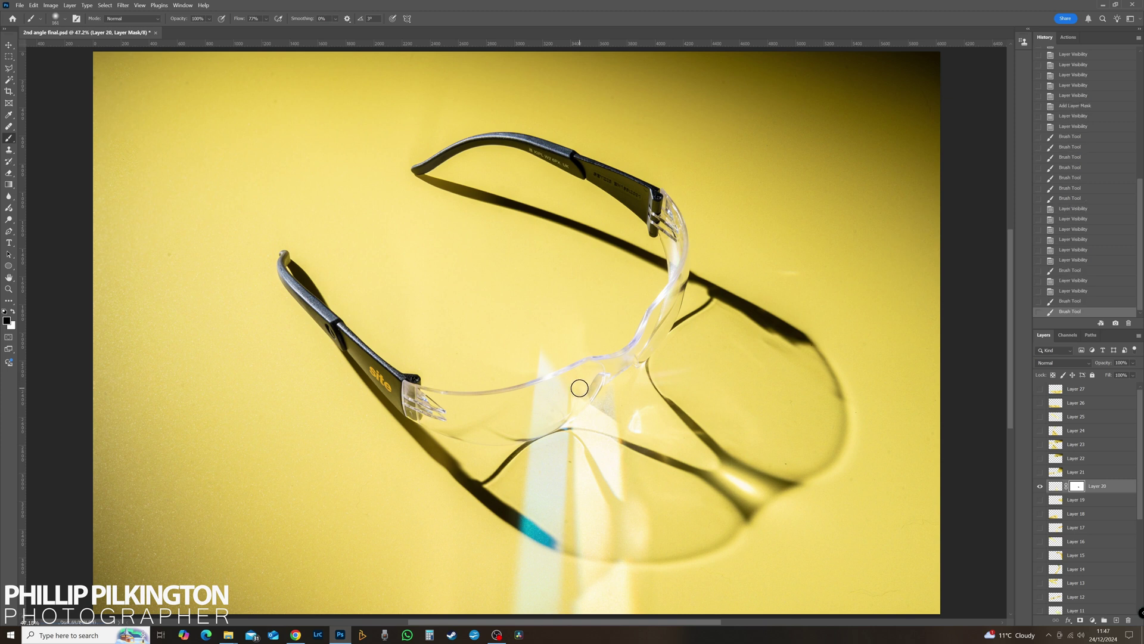
left_click(578, 385)
left_click(577, 387)
left_click(1040, 487)
left_click(1040, 487)
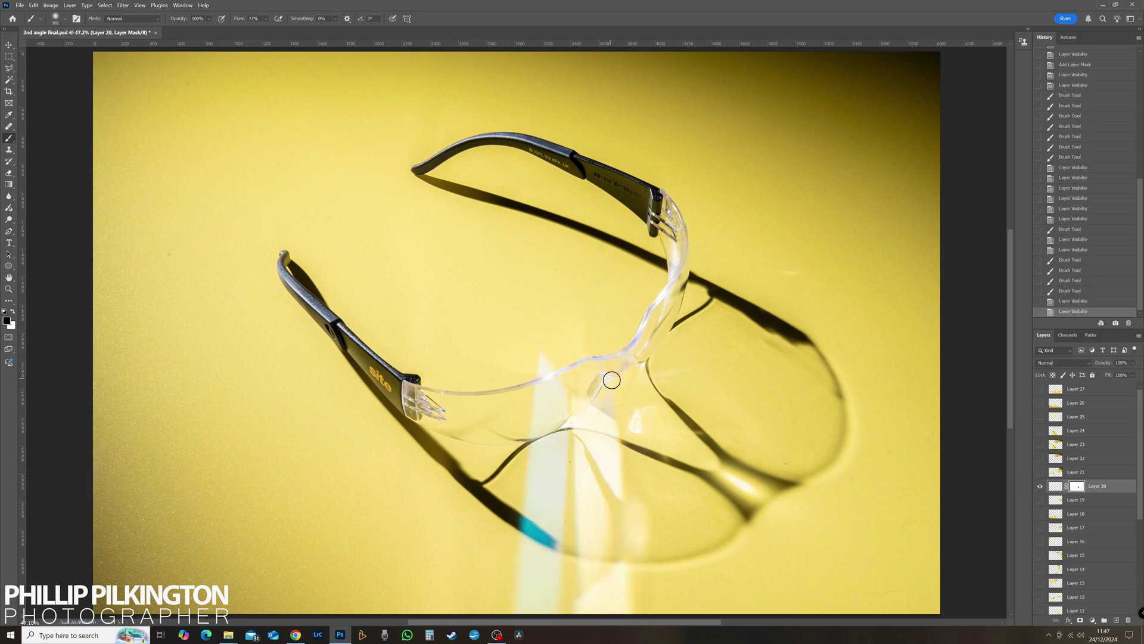
Step: Brush Layer 20's mask around the nosepiece and nearby lens highlight, revert the last stroke, compare, and hide the layer
mouse_move(612, 380)
left_mouse_down()
mouse_move(622, 410)
mouse_move(603, 400)
mouse_move(636, 415)
mouse_move(601, 403)
mouse_move(638, 421)
left_mouse_up()
left_click(604, 399)
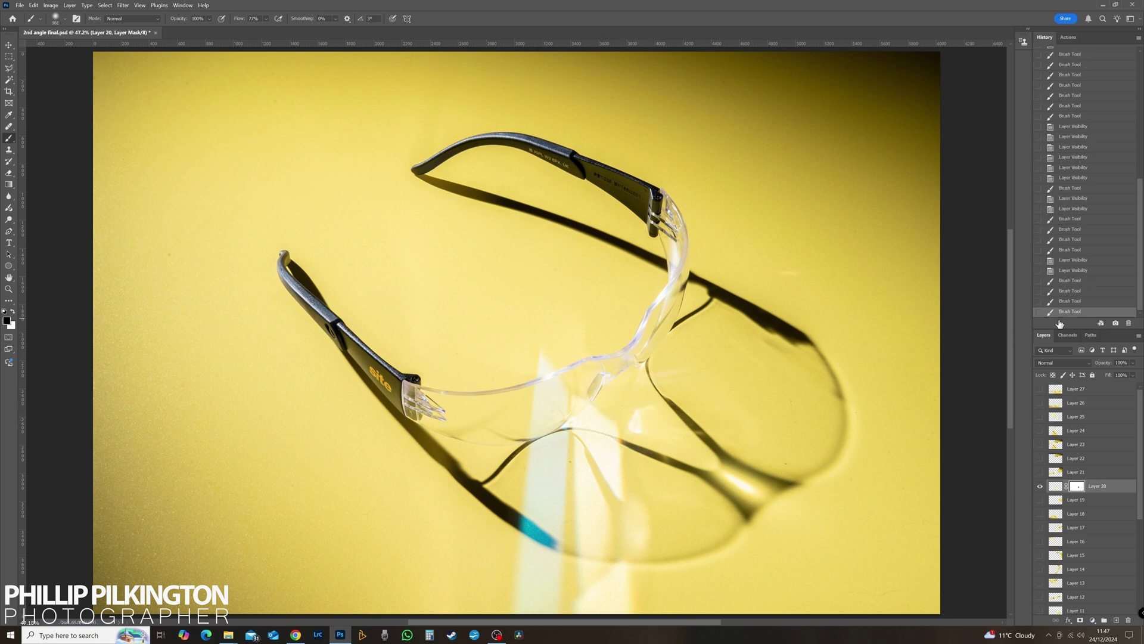
left_click(1059, 302)
left_click(1040, 488)
left_click(1040, 487)
left_click(1040, 487)
left_click(1041, 488)
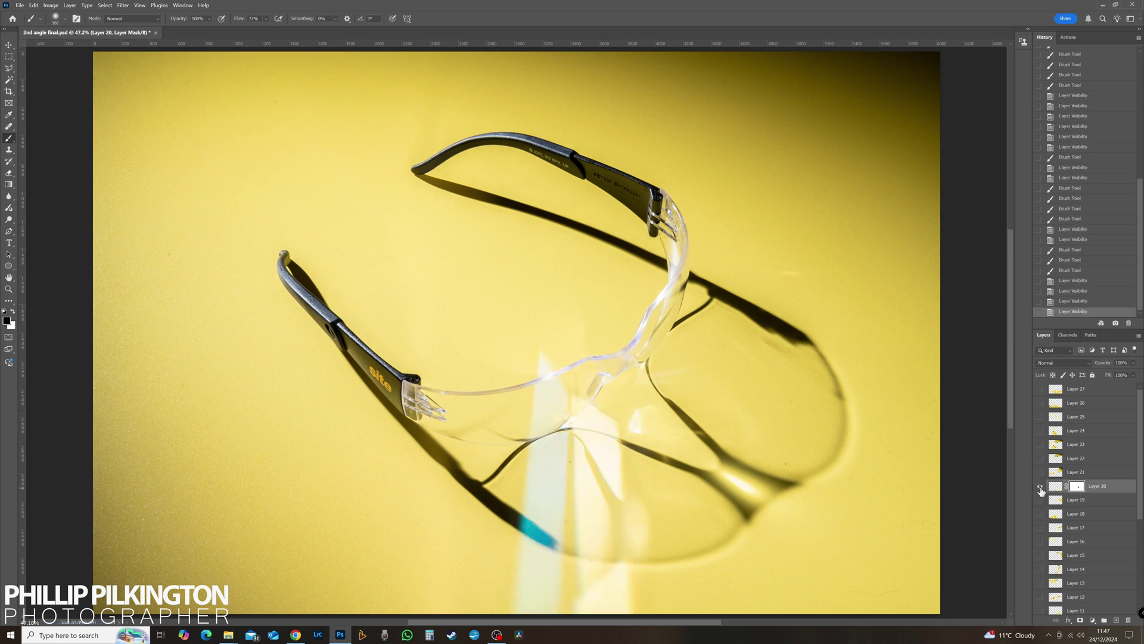
left_click(1041, 489)
Step: Add a layer mask to Layer 19, compare the image with and without the layer, and leave it hidden
left_click(1040, 501)
left_click(1041, 501)
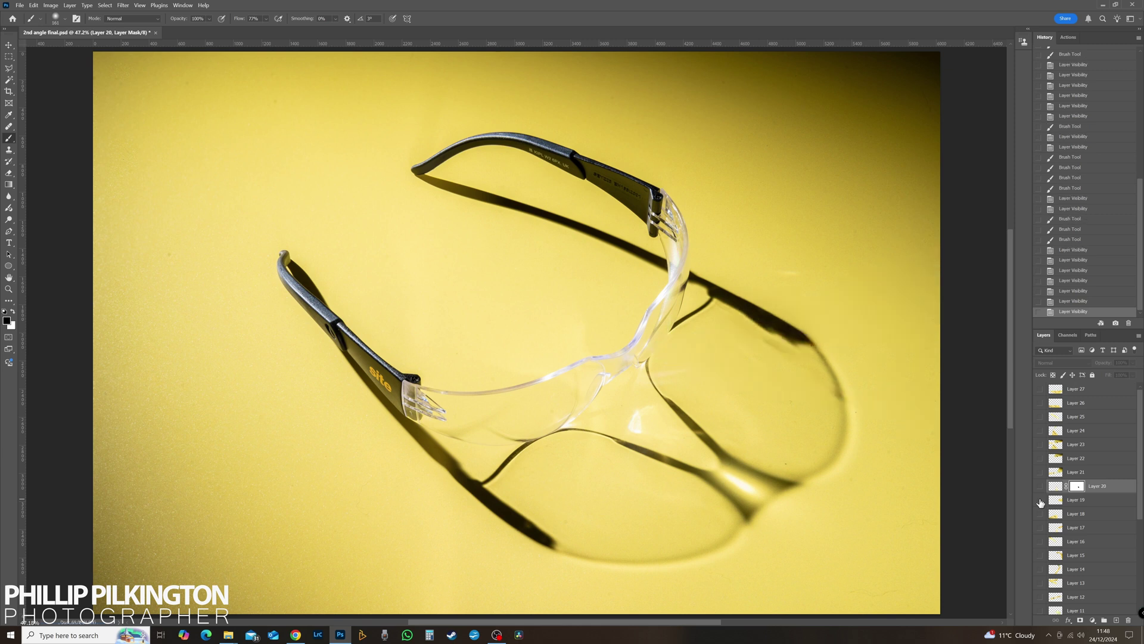
left_click(1040, 501)
left_click(1058, 501)
left_click(1086, 621)
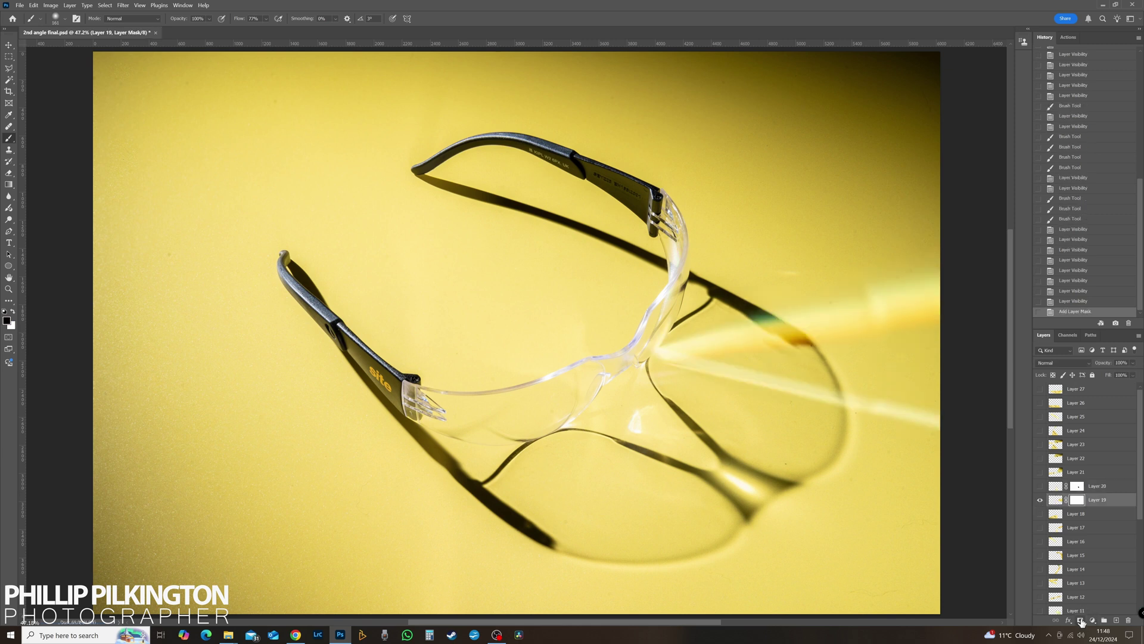
left_click(1040, 501)
left_click(1039, 501)
left_click(1040, 501)
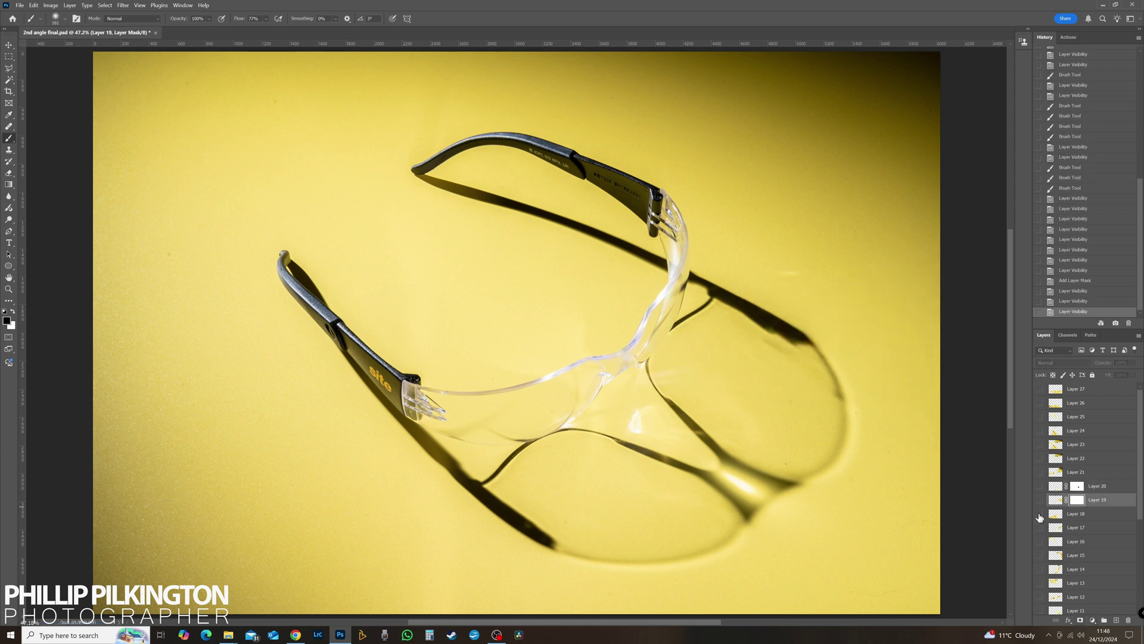
Step: Preview the light effects on Layers 18, 17, 16, 15 and 14 one at a time, hiding each again
left_click(1040, 514)
left_click(1040, 515)
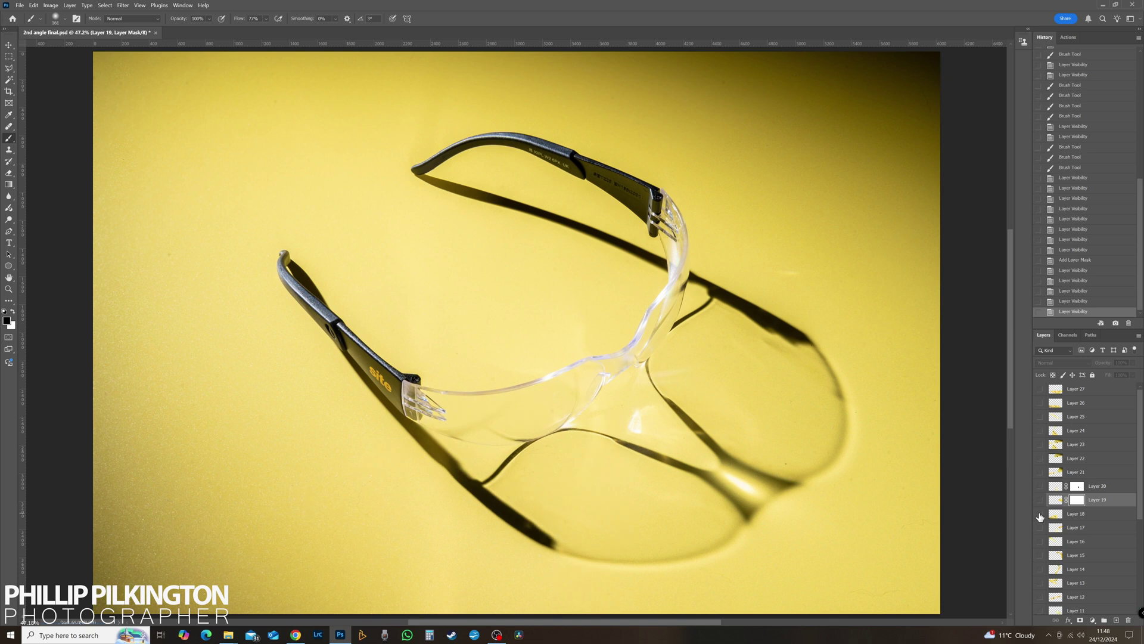
left_click(1041, 528)
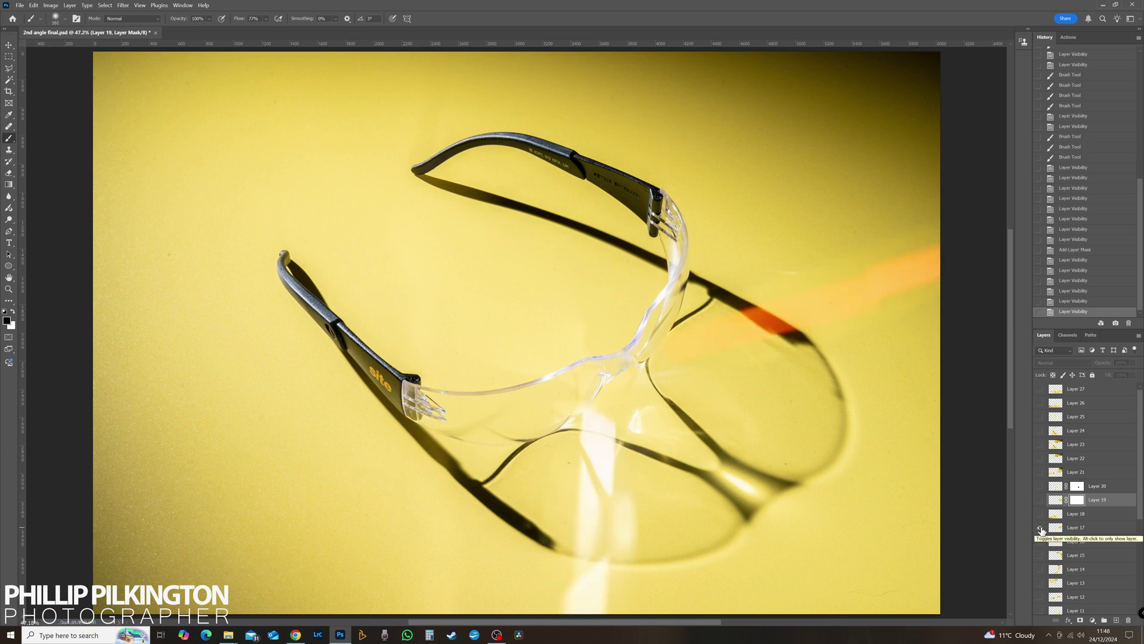
left_click(1040, 528)
left_click(1040, 542)
left_click(1040, 542)
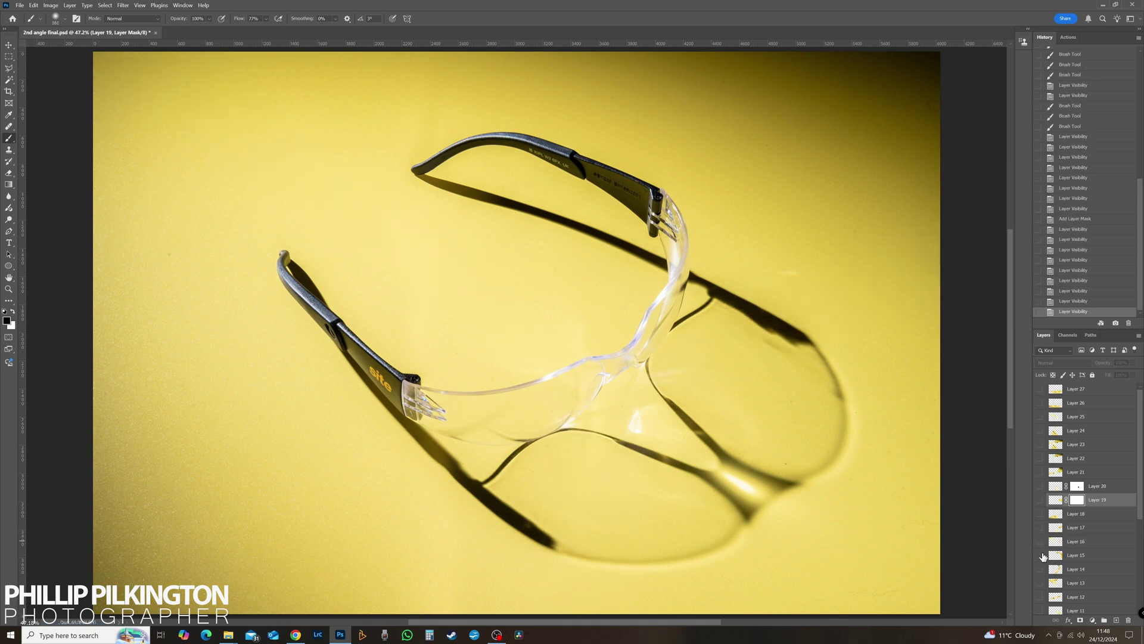
left_click(1040, 555)
left_click(1041, 555)
left_click(1075, 569)
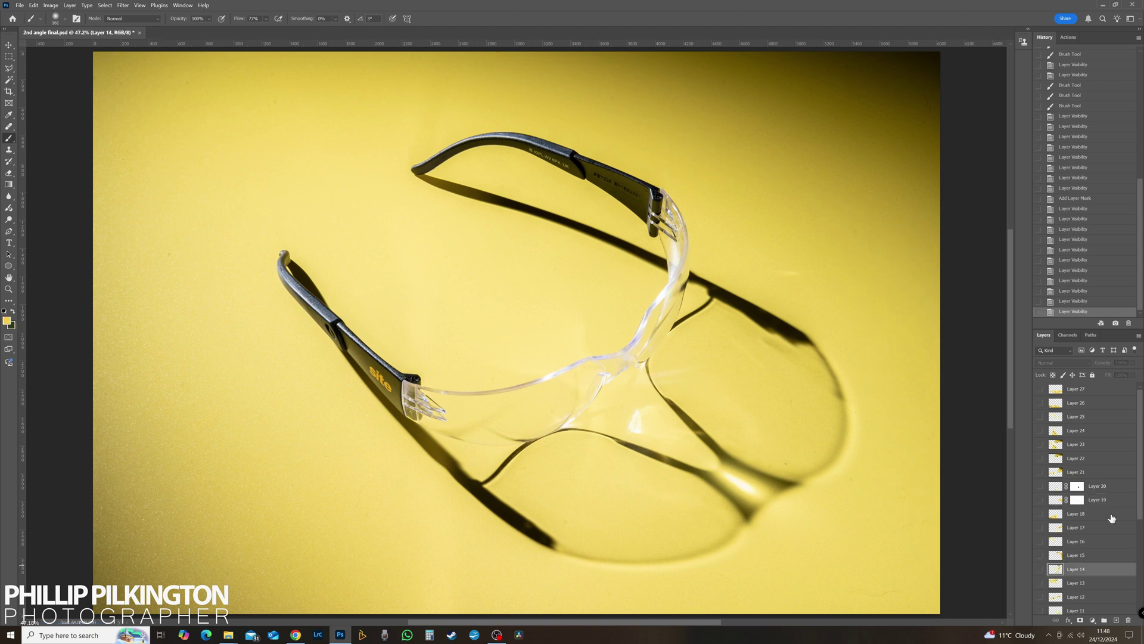
scroll(1084, 506, "down", 4)
left_click(1040, 413)
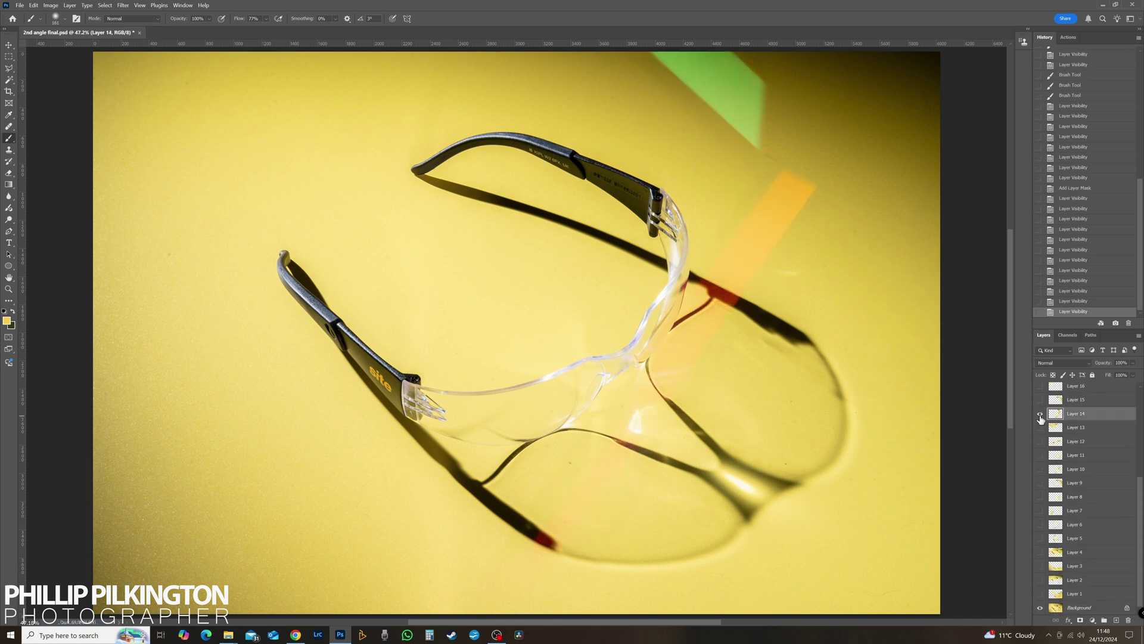
left_click(1040, 415)
Step: Show Layer 13, brighten its midtones slightly with Levels, compare the effect, and hide the layer
left_click(1039, 427)
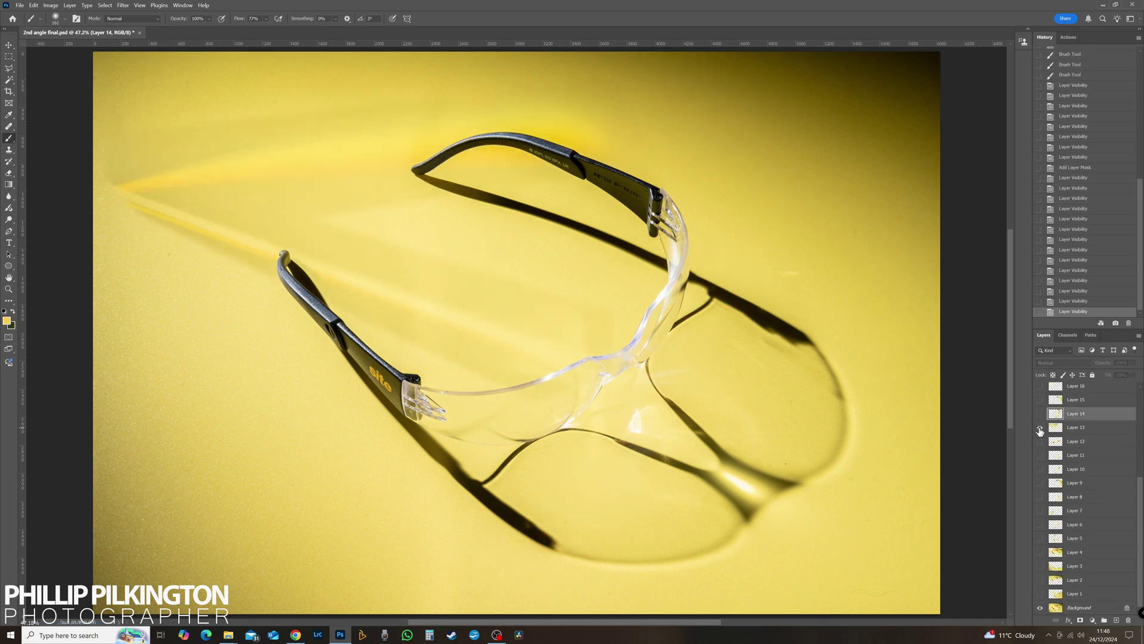
left_click(1055, 428)
key("i")
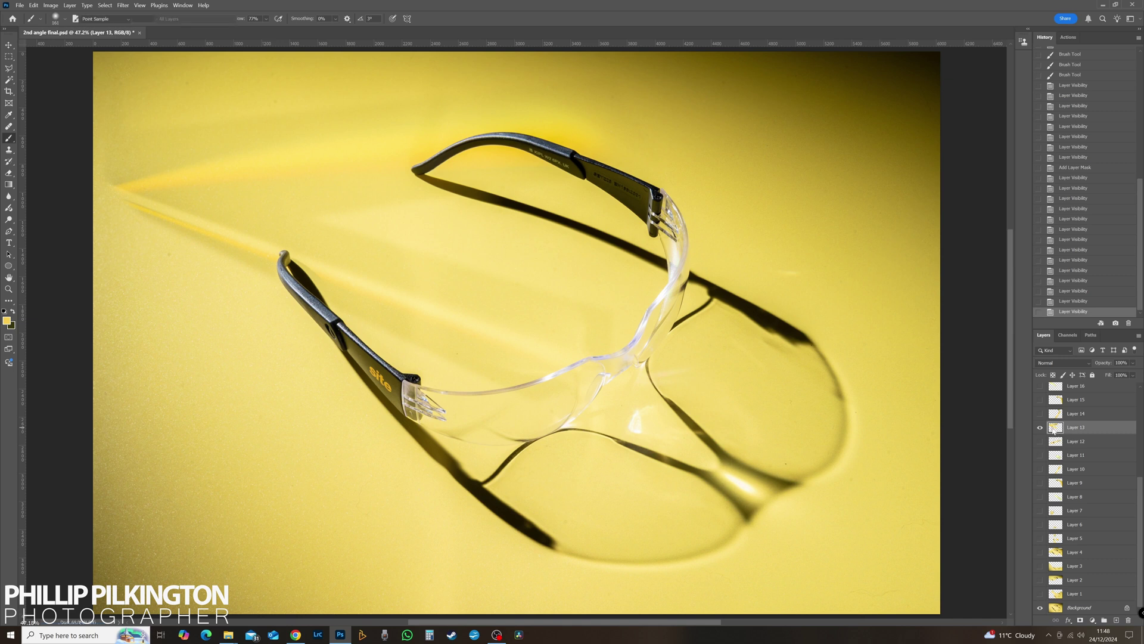
key("ctrl+l")
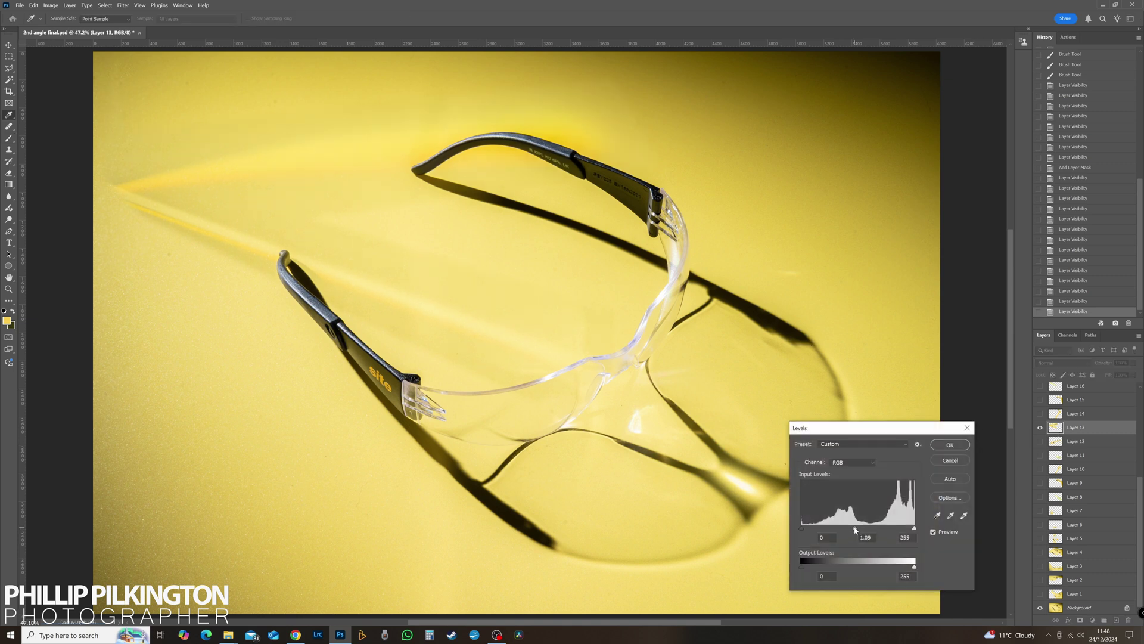
left_click_drag(852, 530, 851, 530)
left_click(950, 445)
left_click(1040, 427)
left_click(1040, 428)
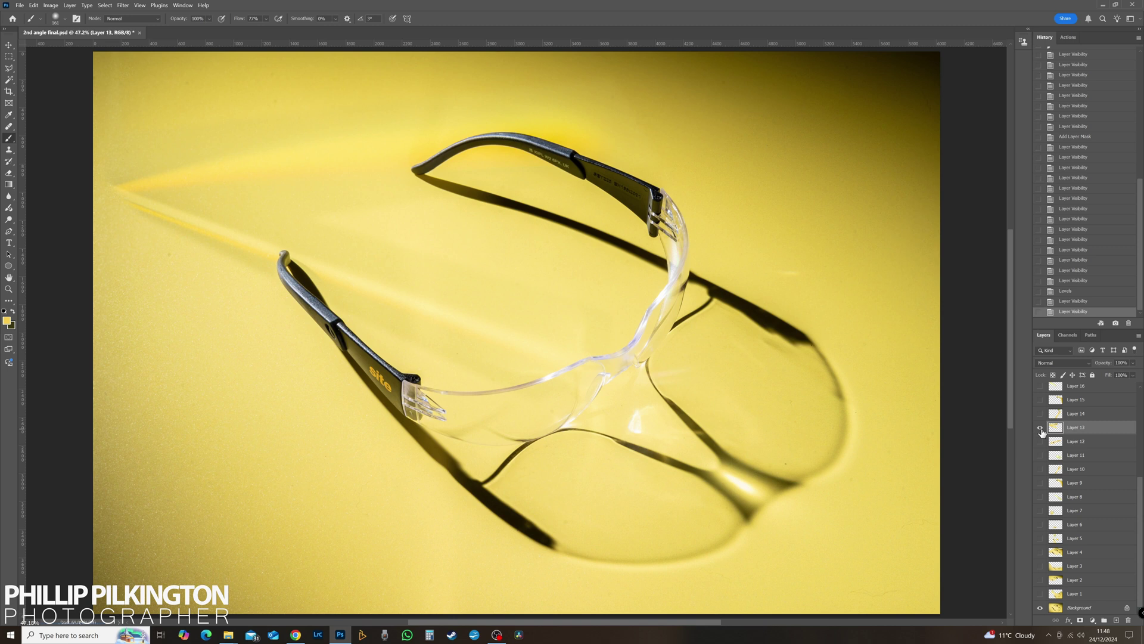
left_click(1040, 427)
Step: Show Layer 12, brighten its midtones slightly with Levels, and hide the layer
left_click(1040, 441)
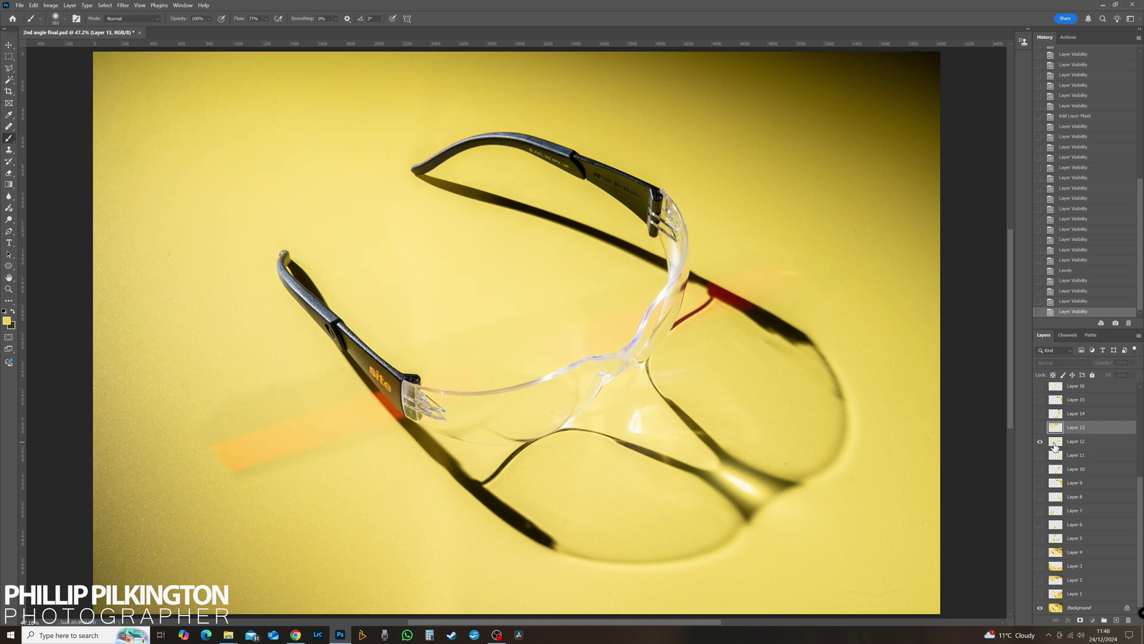
left_click(1070, 441)
key("ctrl+l")
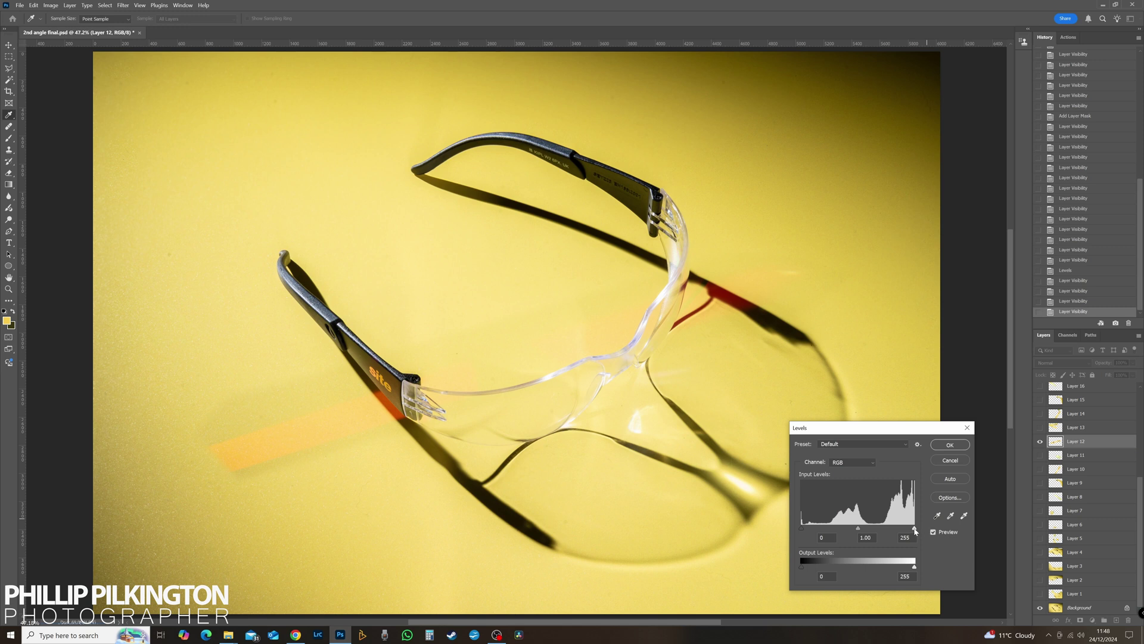
left_click_drag(916, 529, 927, 531)
left_click_drag(854, 532, 854, 532)
left_click(949, 445)
left_click(1040, 442)
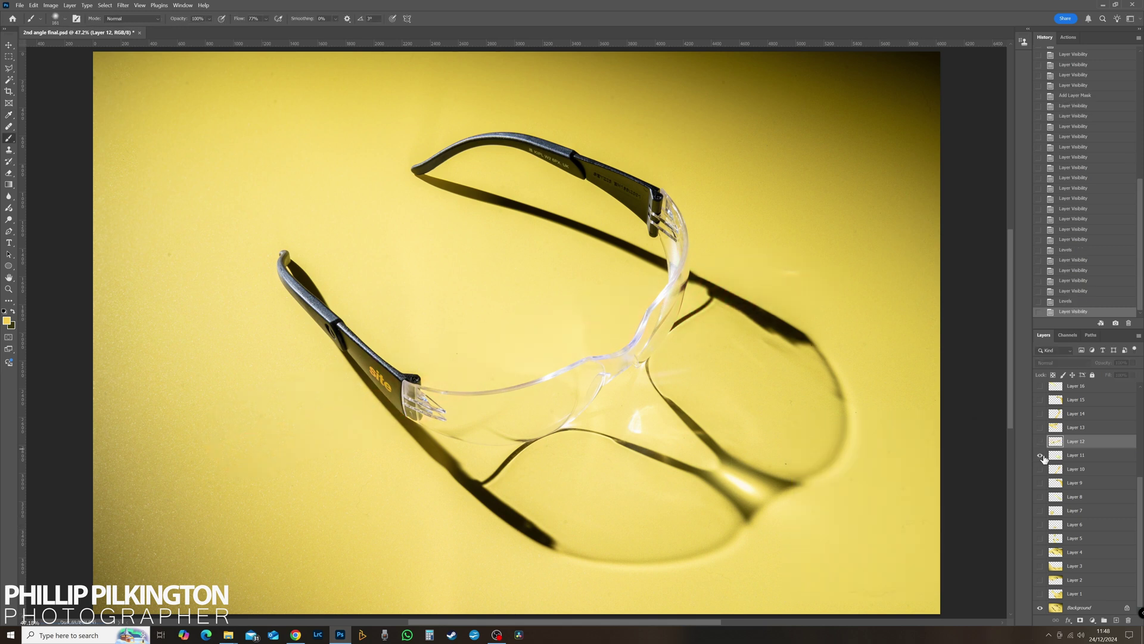
Step: Preview the light effects on Layers 11, 10, 9 and 8 one at a time, hiding each again
left_click(1040, 457)
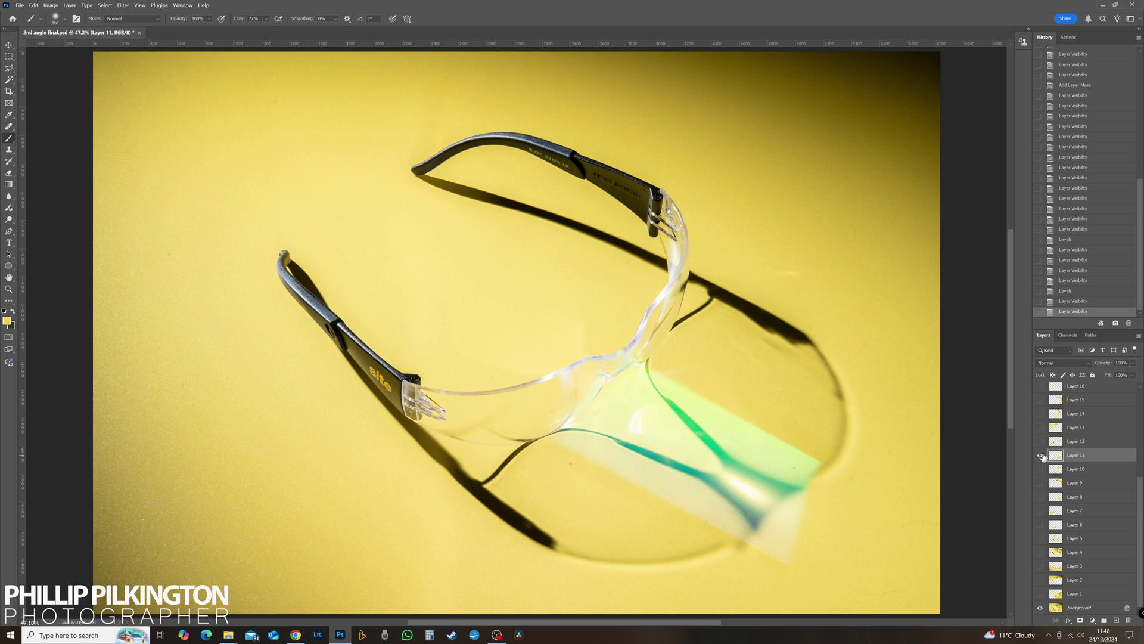
left_click(1040, 457)
left_click(1040, 470)
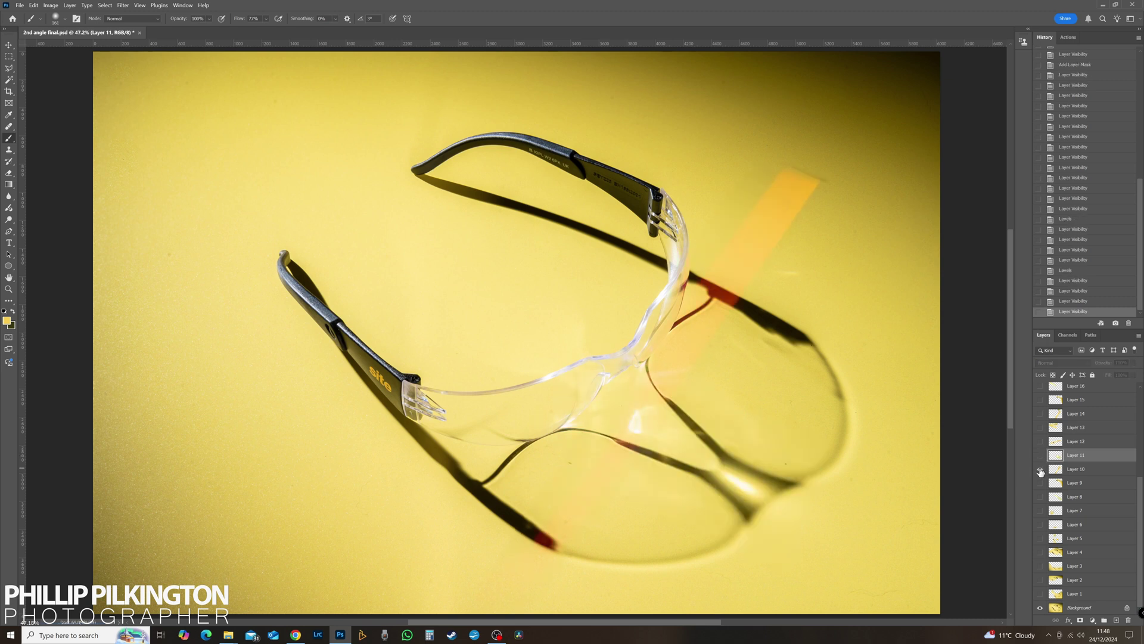
left_click(1040, 470)
left_click(1040, 484)
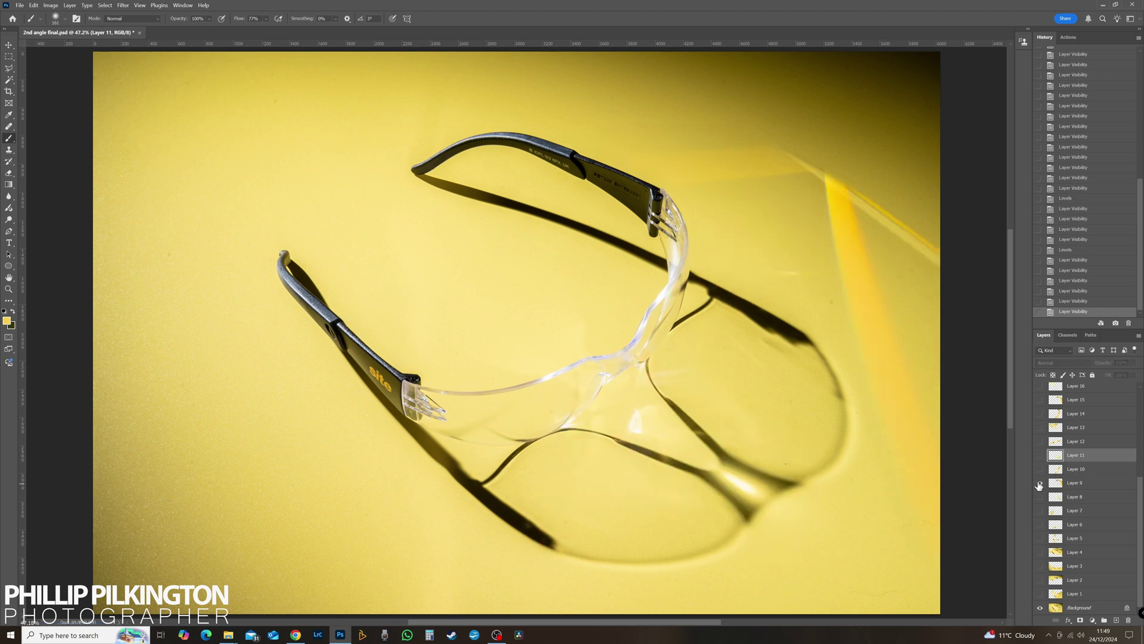
left_click(1040, 484)
left_click(1040, 498)
left_click(1040, 498)
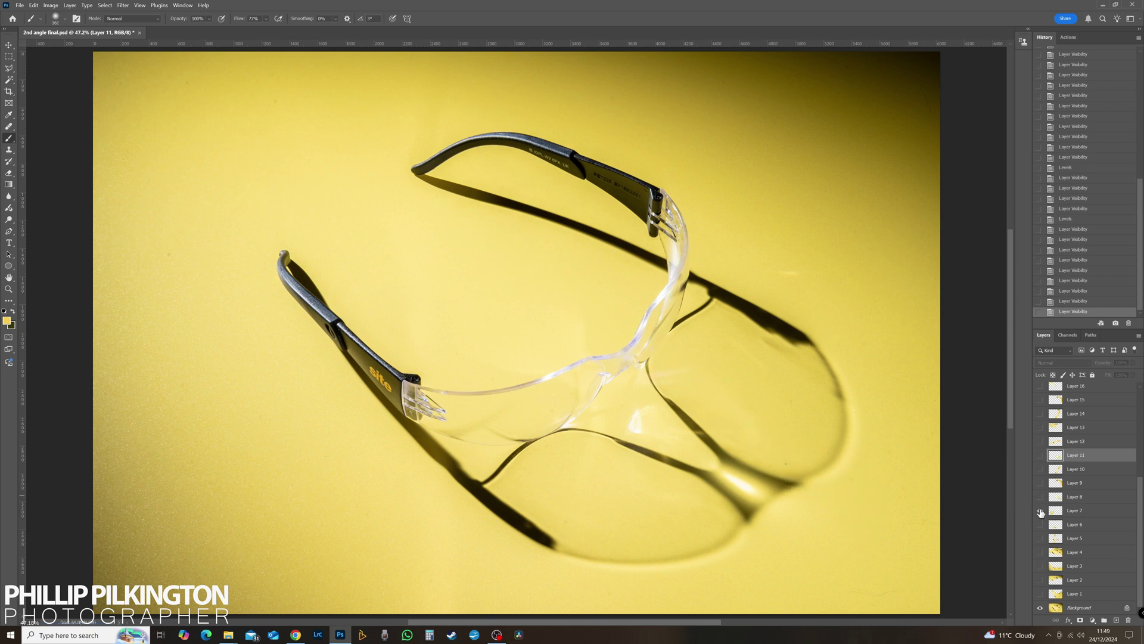
Step: Show Layer 7, add a layer mask to it, and compare the image with and without the layer
left_click(1040, 512)
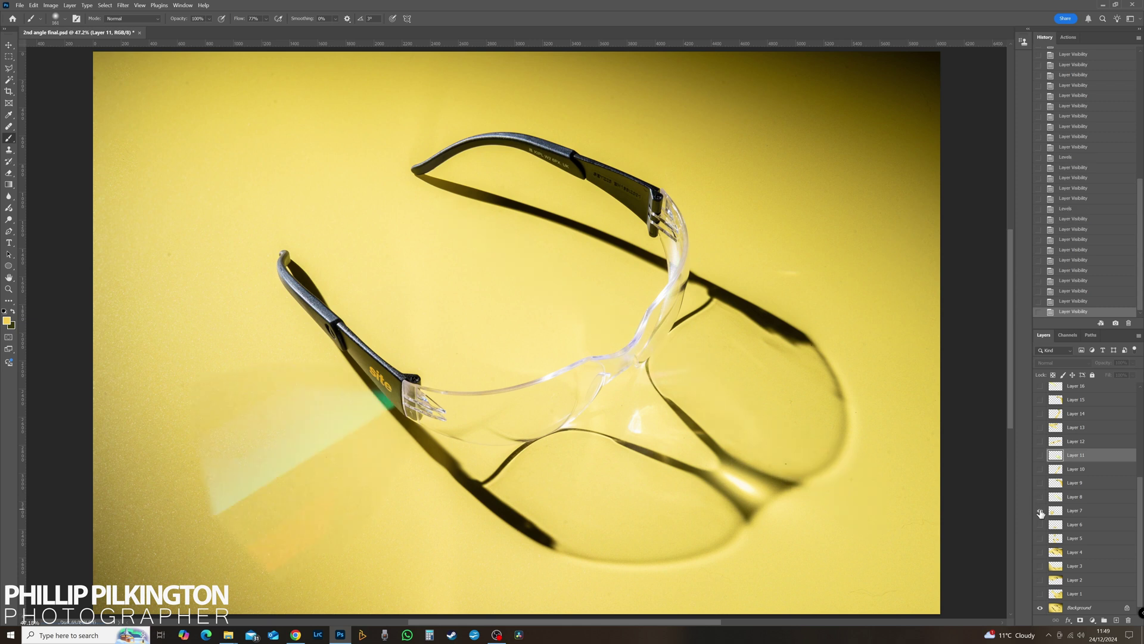
left_click(1076, 511)
left_click(1080, 620)
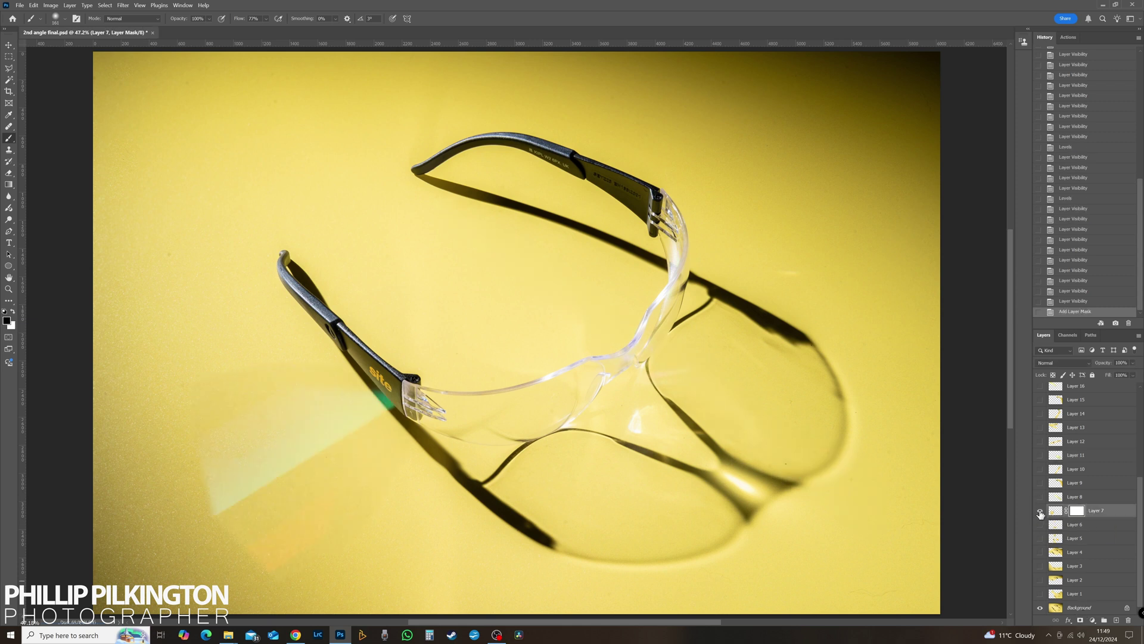
double_click(1040, 512)
Step: Brighten the midtones of Layer 7's image slightly with Levels, check the preview, apply it, and hide the layer
left_click(1054, 511)
key("ctrl+l")
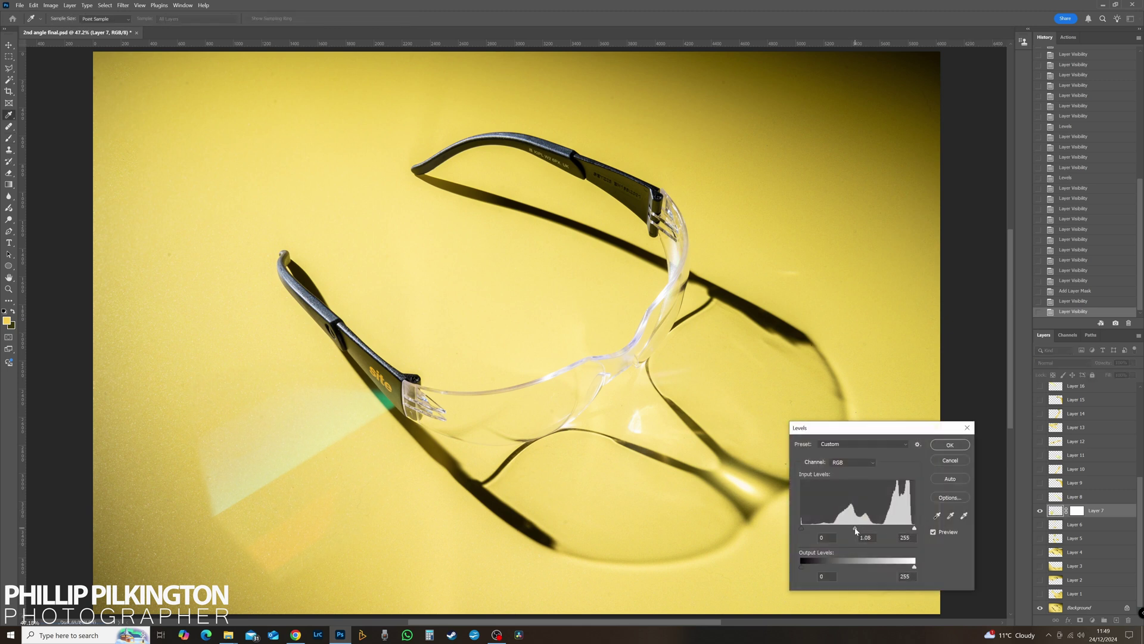
left_click_drag(856, 530, 854, 530)
left_click(934, 534)
left_click(956, 446)
left_click(1040, 510)
Step: Show Layer 6, compare the image with and without it, add a layer mask to it, and hide the layer
left_click(1040, 524)
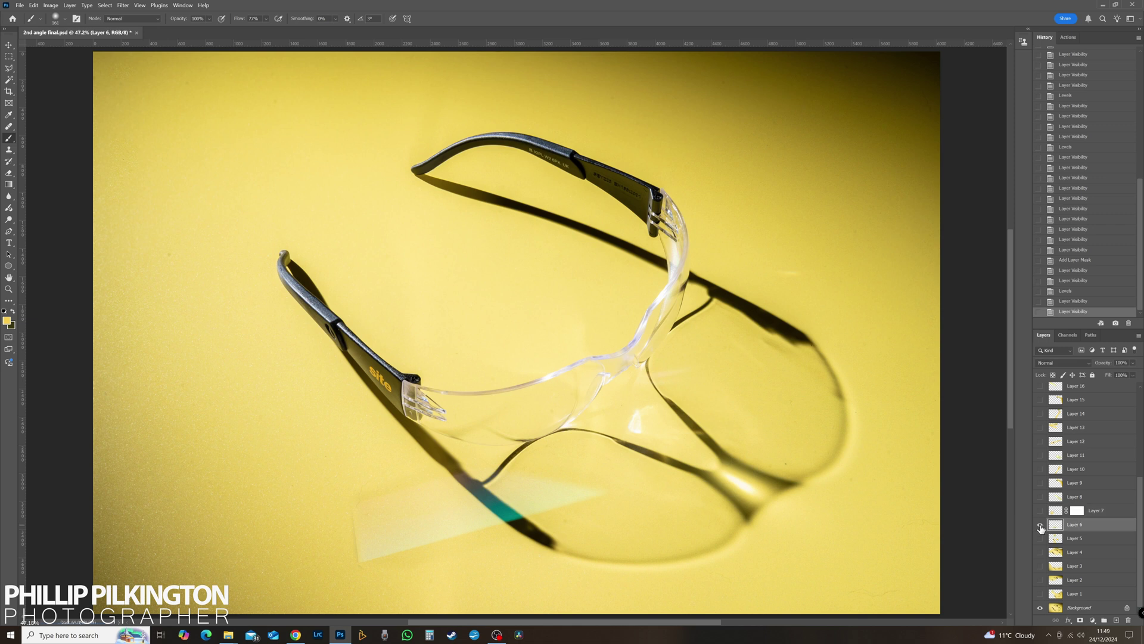
left_click(1040, 524)
left_click(1040, 524)
left_click(1080, 620)
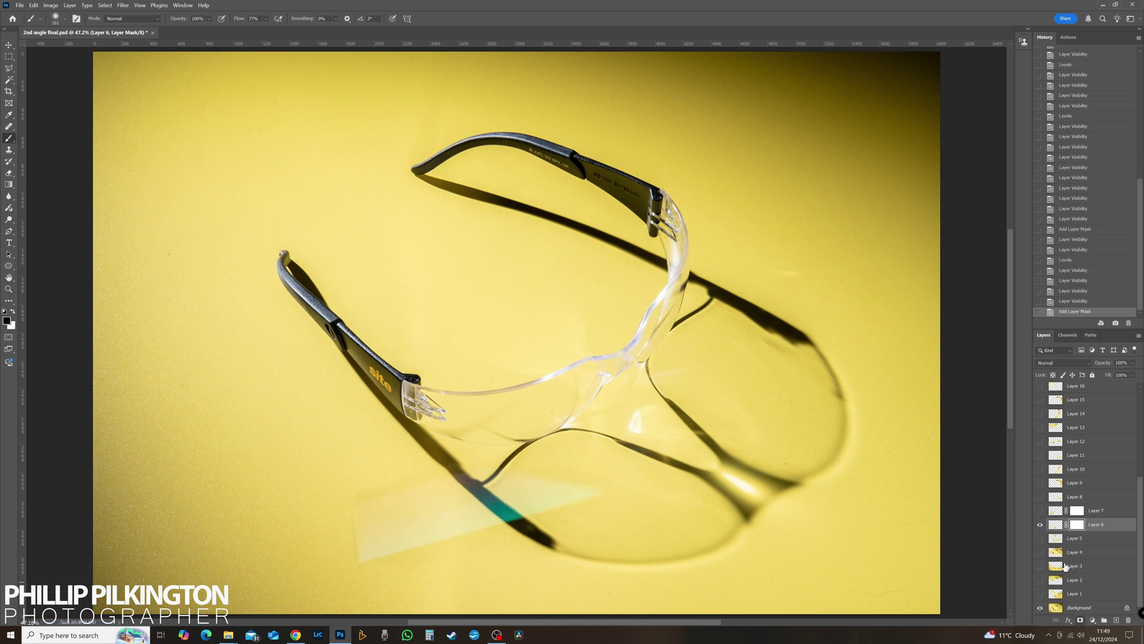
left_click(1039, 524)
Step: Preview the light effects on Layers 5, 4 and 3 one at a time, hiding each again
left_click(1040, 538)
left_click(1060, 539)
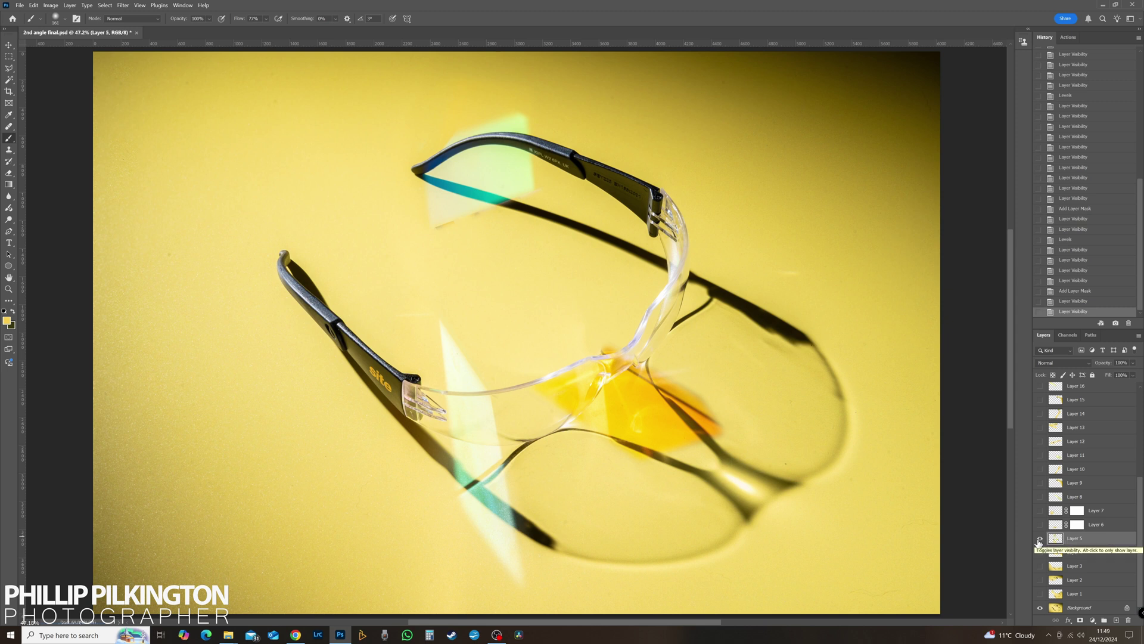
left_click(1040, 538)
left_click(1040, 552)
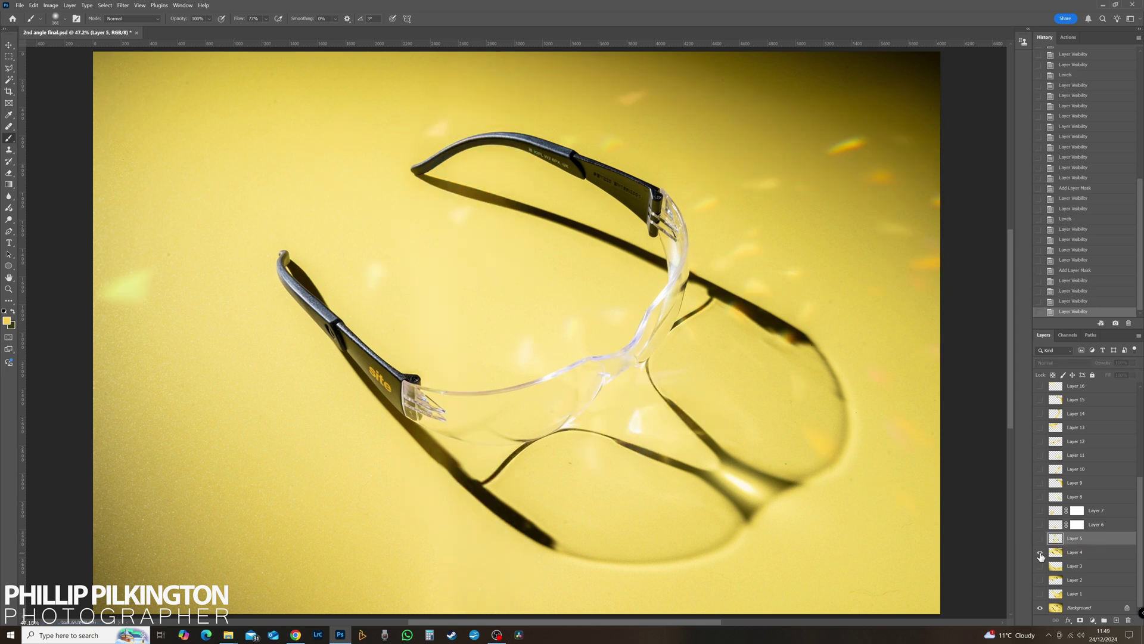
left_click(1041, 551)
left_click(1040, 565)
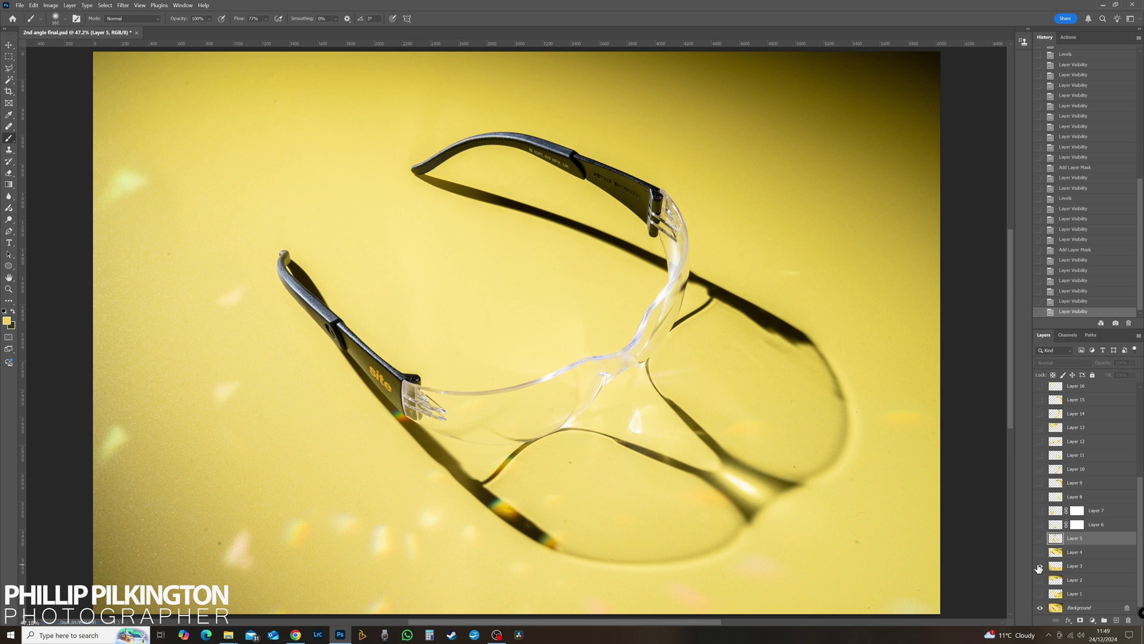
left_click(1040, 565)
Step: Preview the light effects on Layers 27, 26, 25 and 24 one at a time, hiding each again
scroll(1052, 501, "up", 5)
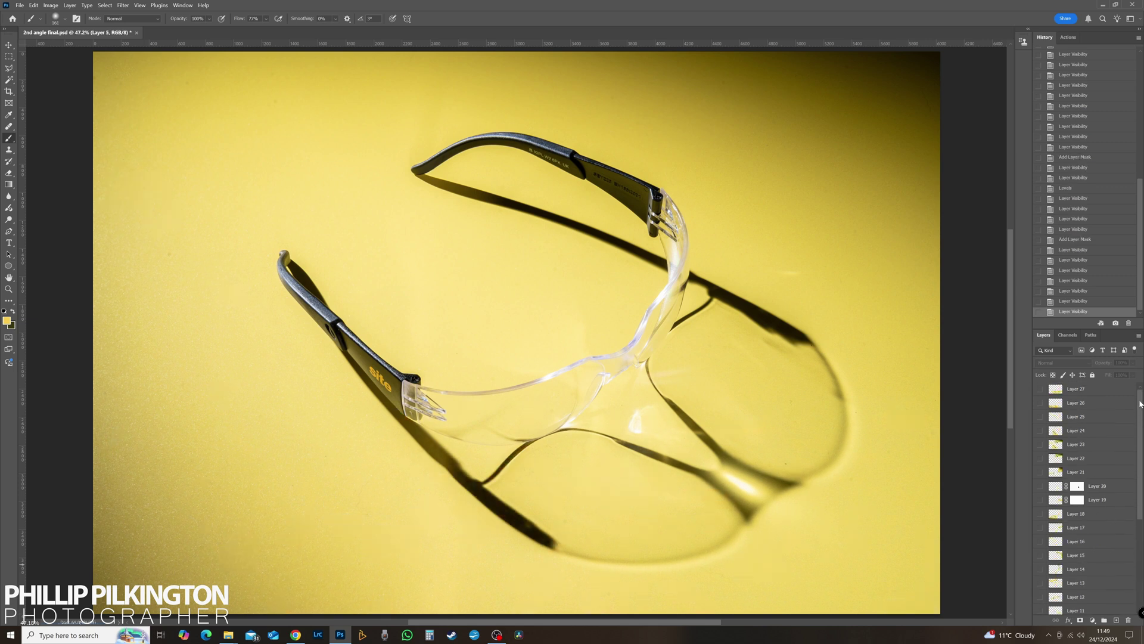
left_click(1041, 389)
left_click(1040, 389)
left_click(1041, 402)
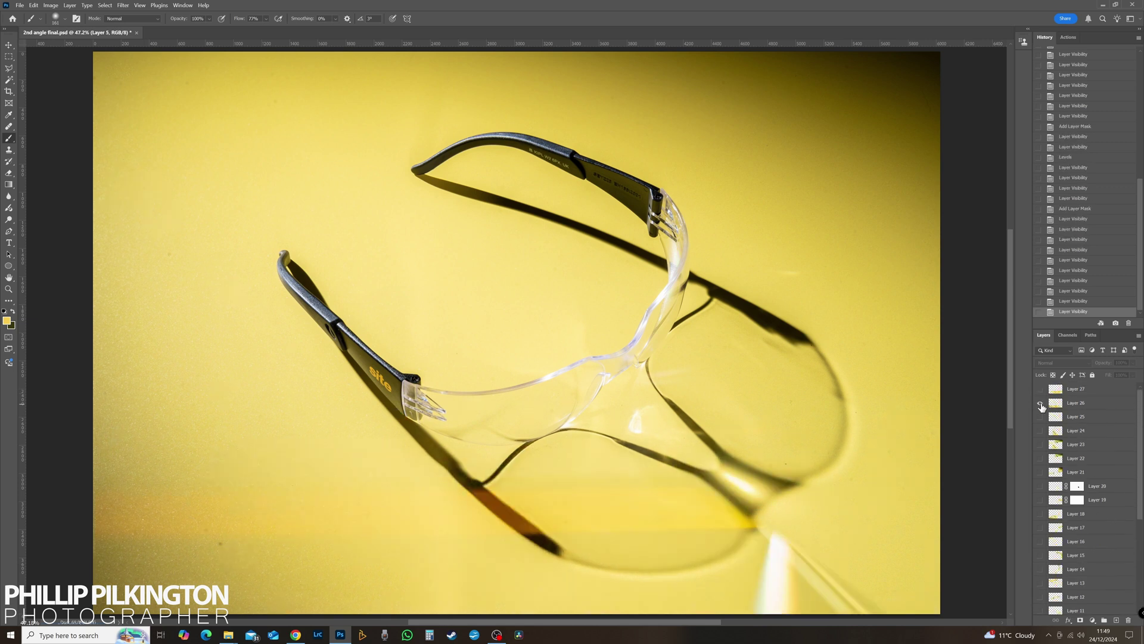
left_click(1041, 403)
left_click(1041, 416)
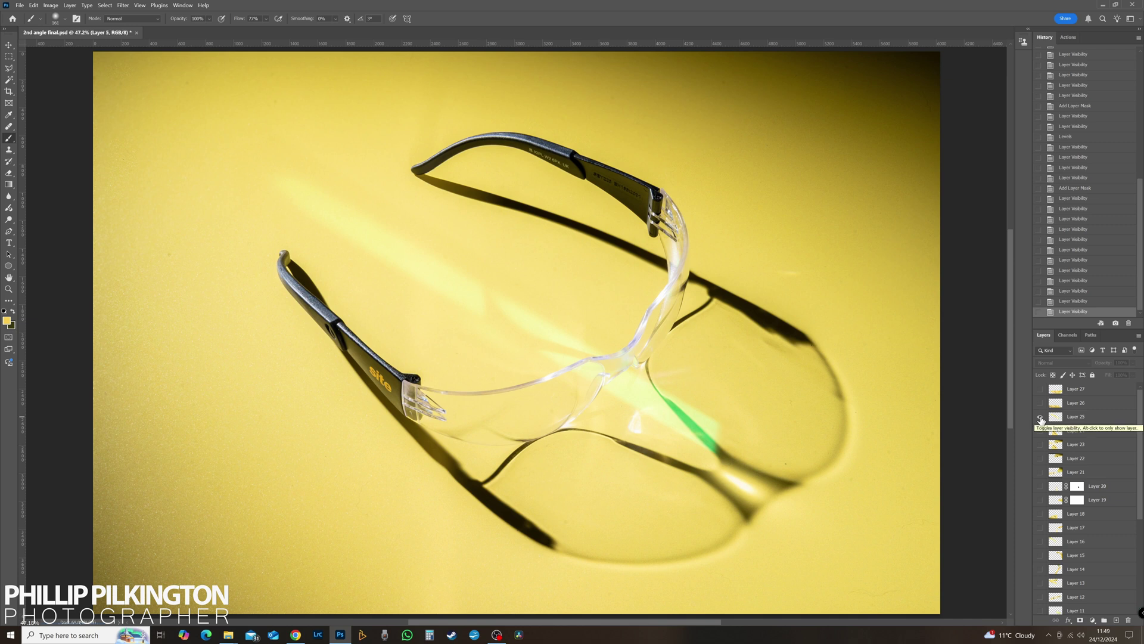
left_click(1040, 416)
left_click(1041, 431)
left_click(1040, 431)
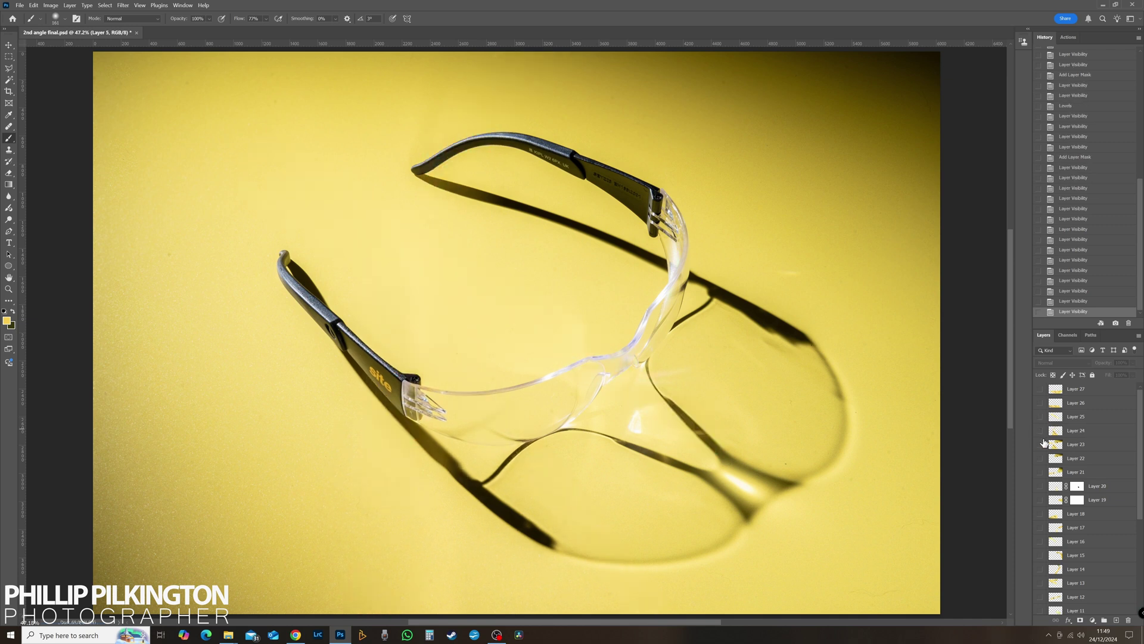
Step: Show Layer 23, add a layer mask to it, and hide the layer
left_click(1040, 444)
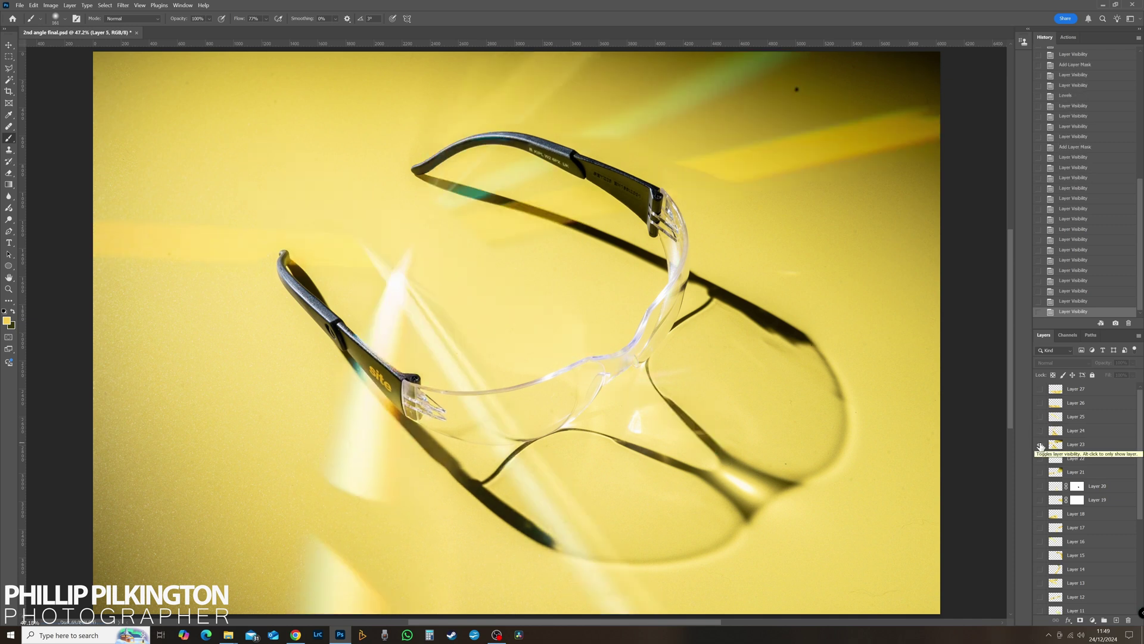
left_click(1070, 444)
left_click(1080, 620)
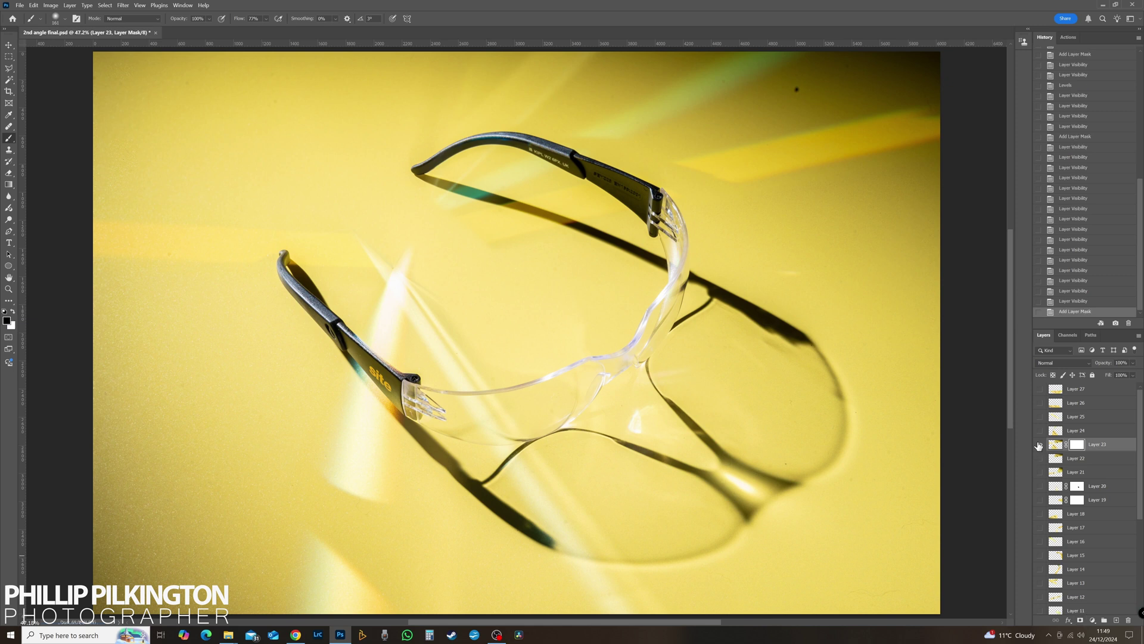
left_click(1040, 444)
Step: Preview the light effects on Layers 22 and 21 one at a time, hiding each again
left_click(1040, 458)
left_click(1040, 460)
left_click(1040, 472)
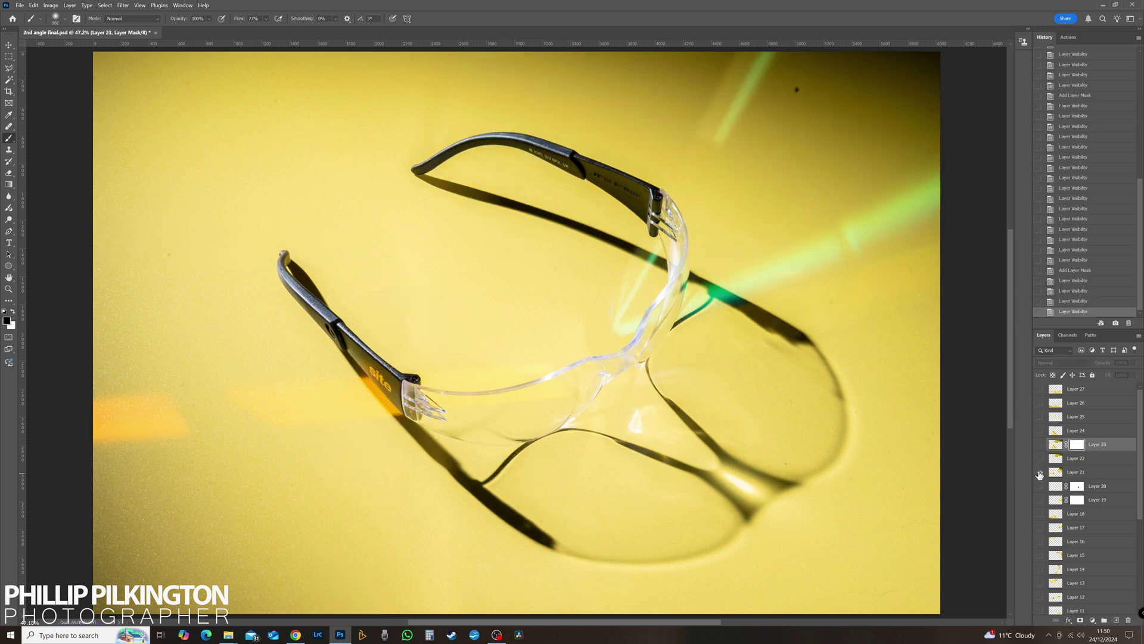
left_click(1040, 472)
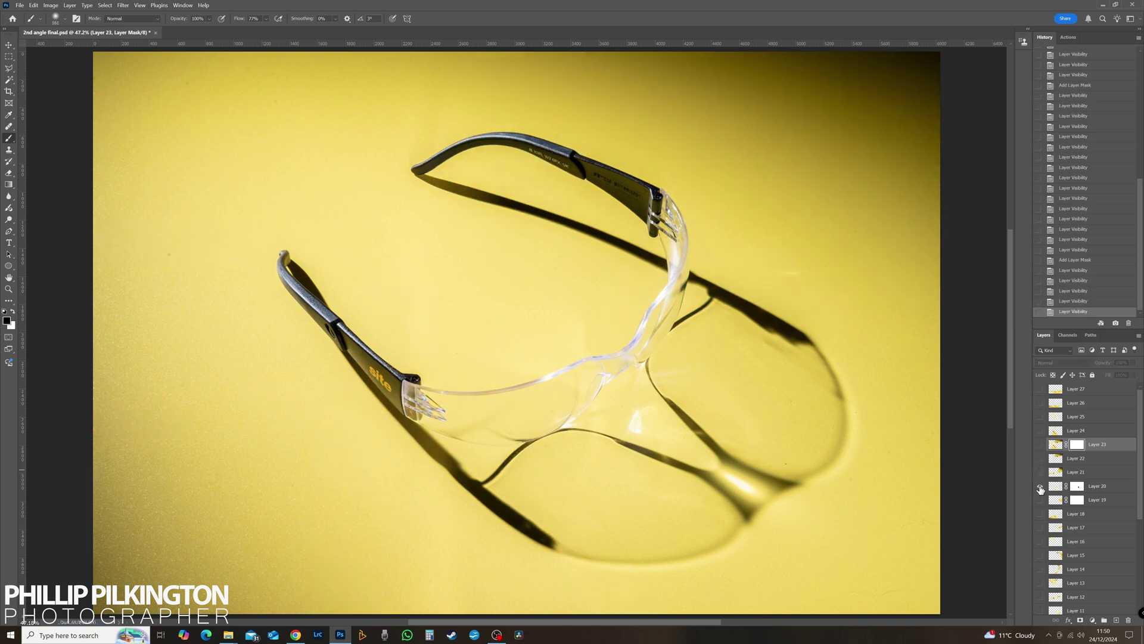
Step: Show Layers 20, 19, 23 and 7 together to combine their light effects over the background
left_click(1039, 486)
left_click(1040, 499)
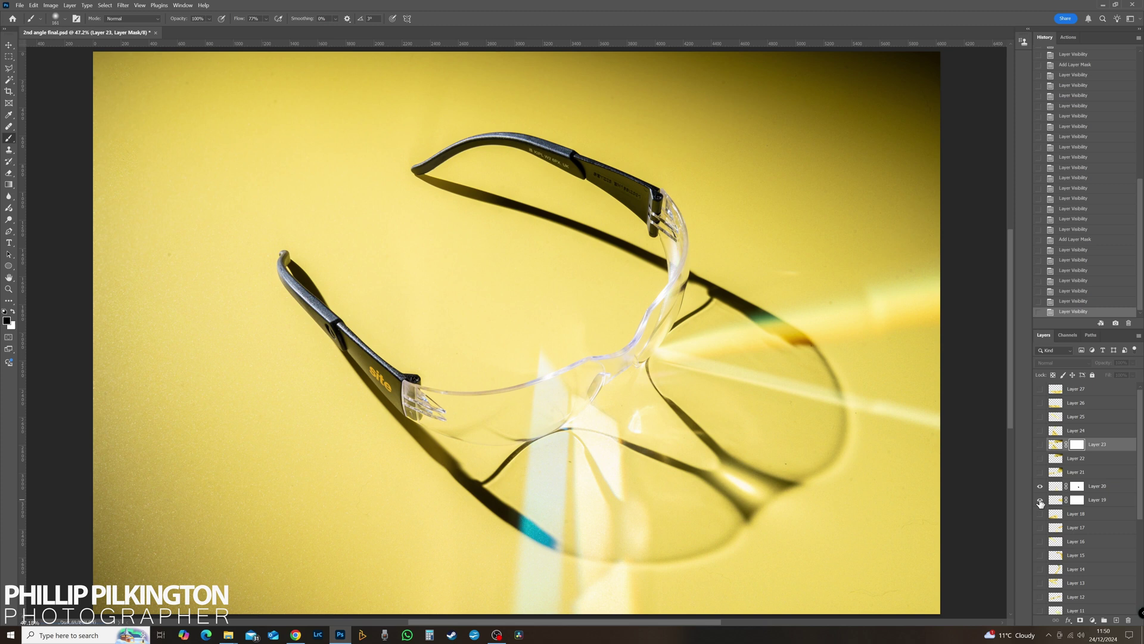
left_click(1040, 444)
scroll(1073, 476, "down", 5)
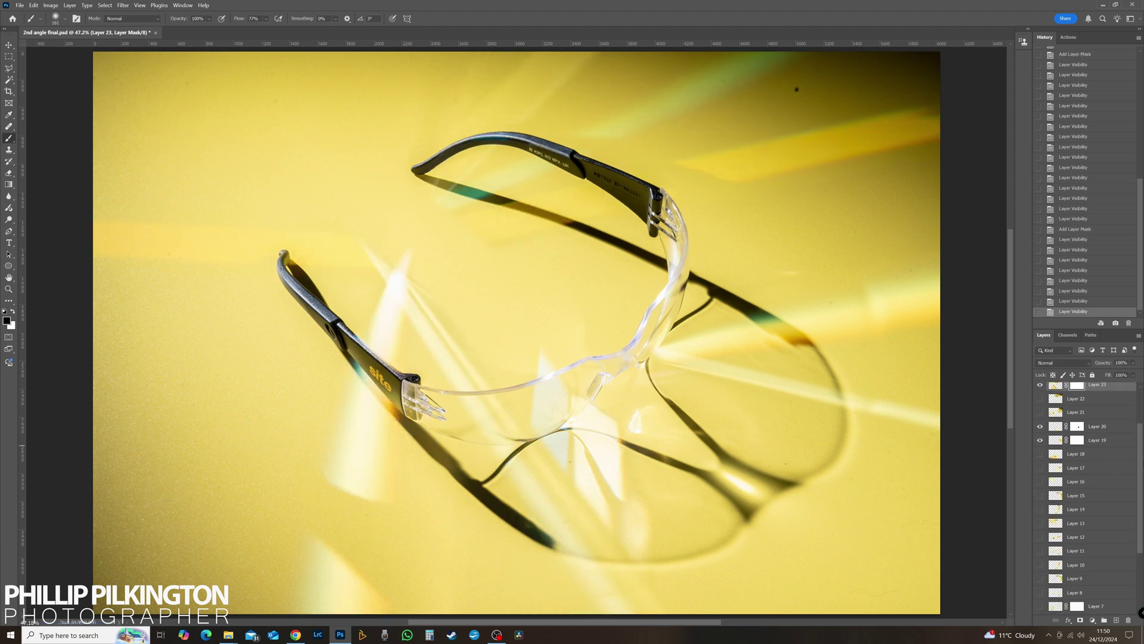
left_click(1039, 510)
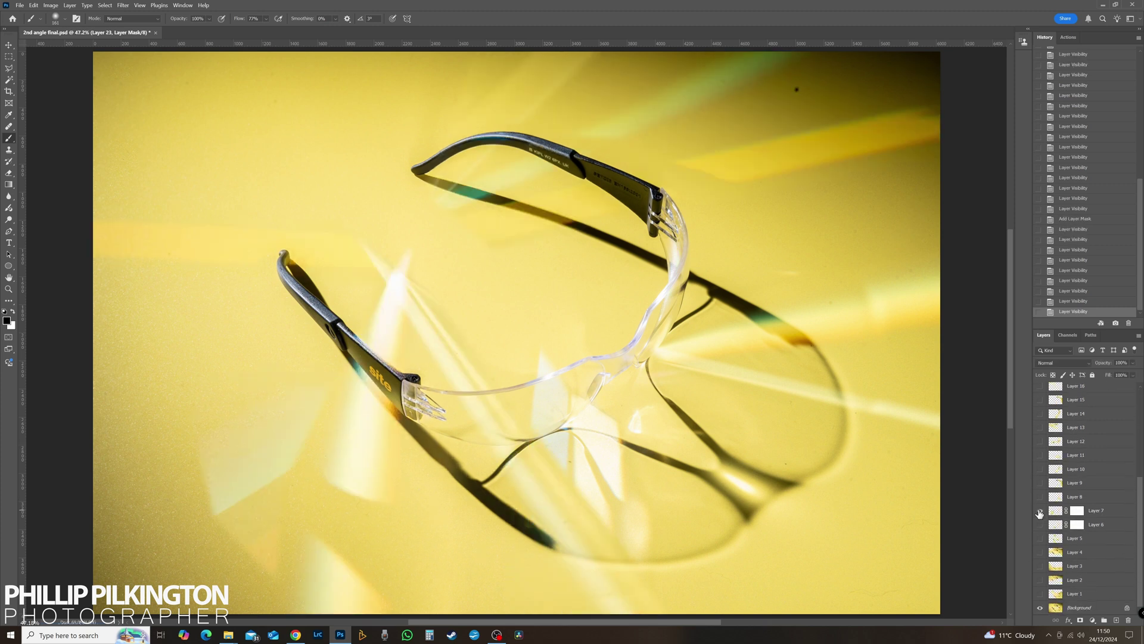
Step: Compare the combined image with and without Layers 6 and 7, leaving Layer 6 hidden and Layer 7 shown
left_click(1040, 524)
left_click(1040, 528)
left_click(1040, 527)
left_click(1040, 511)
left_click(1041, 513)
left_click(1041, 512)
Step: Compare the combined image with and without Layers 23, 20 and 19, toggling one layer at a time
left_click_drag(1140, 484, 1139, 415)
scroll(1139, 417, "up", 2)
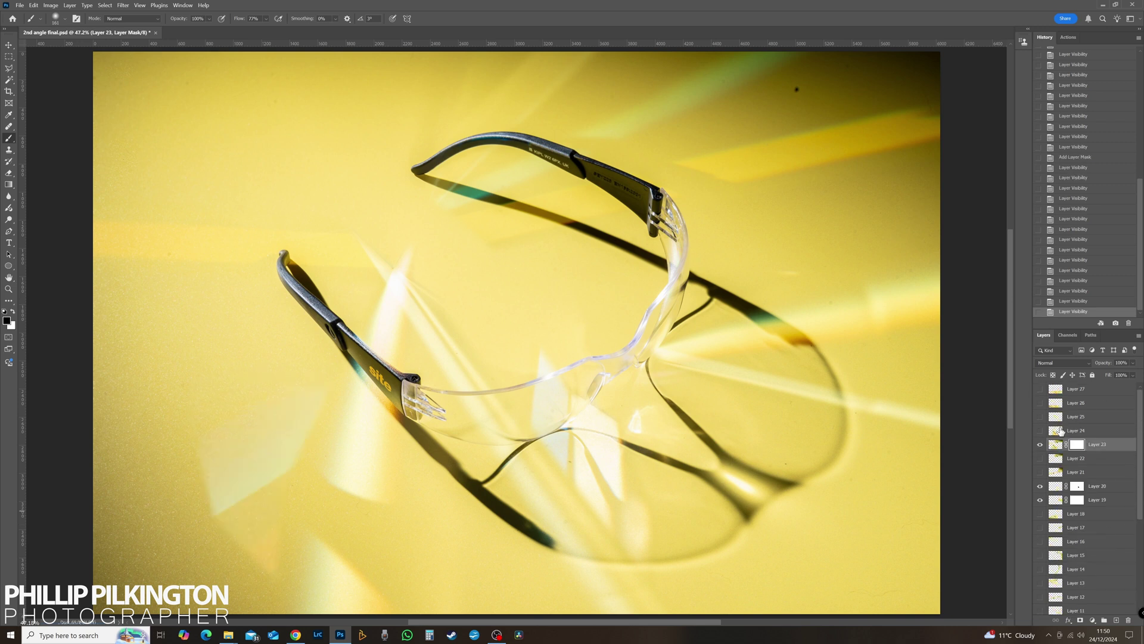
left_click(1040, 445)
left_click(1041, 444)
left_click(1040, 486)
left_click(1041, 486)
left_click(1041, 487)
left_click(1040, 500)
left_click(1040, 500)
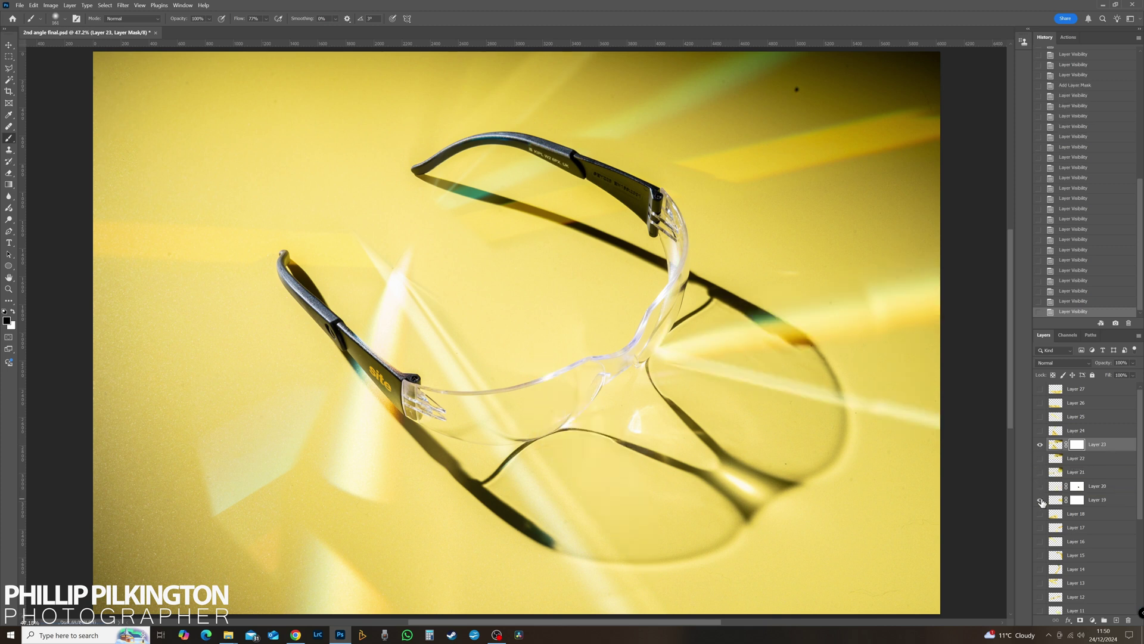
left_click(1041, 500)
left_click(1041, 500)
Step: Show Layer 20 once more, select its image, and hide the layer from the combination
left_click(1041, 487)
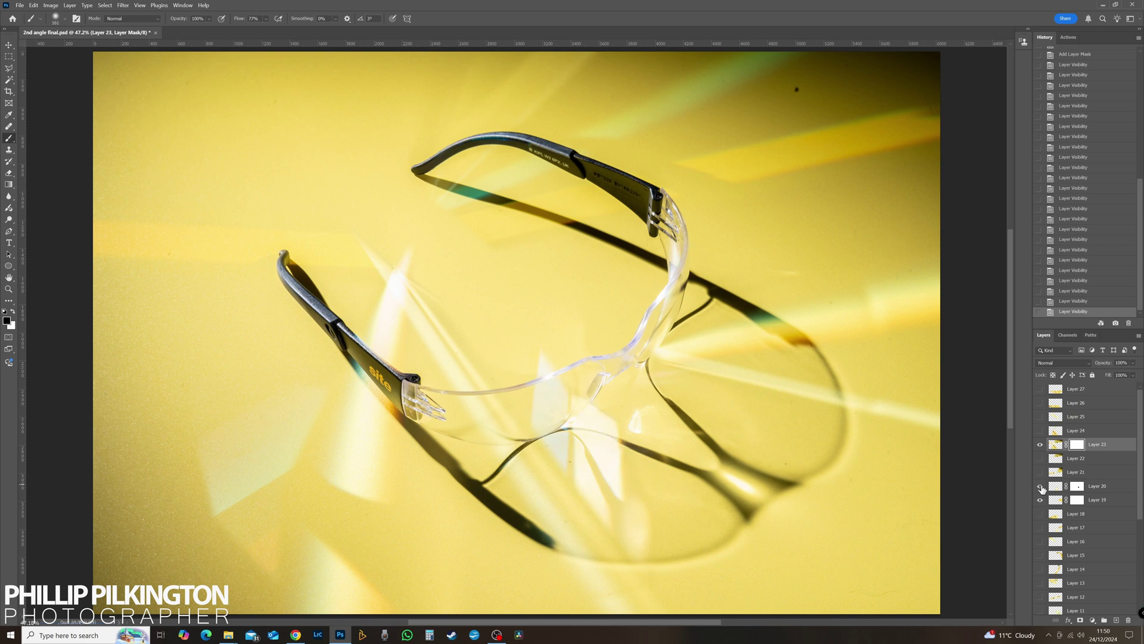
left_click(1053, 486)
left_click(1040, 486)
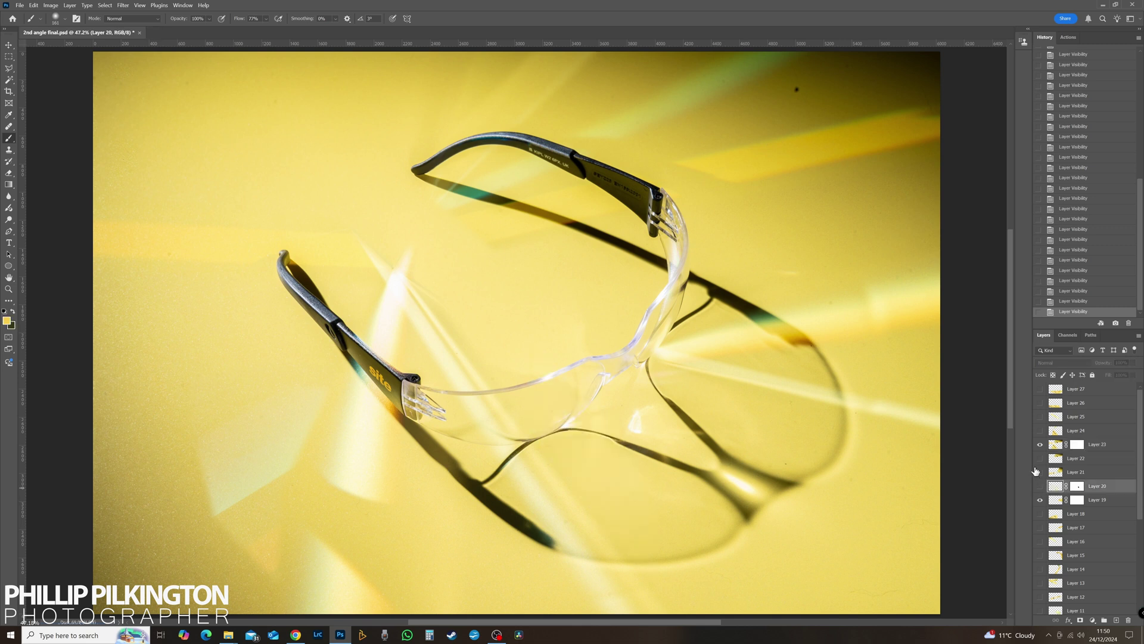
Step: Preview Layers 27 and 26 one at a time with the combined light effects, hiding each again
left_click(1040, 405)
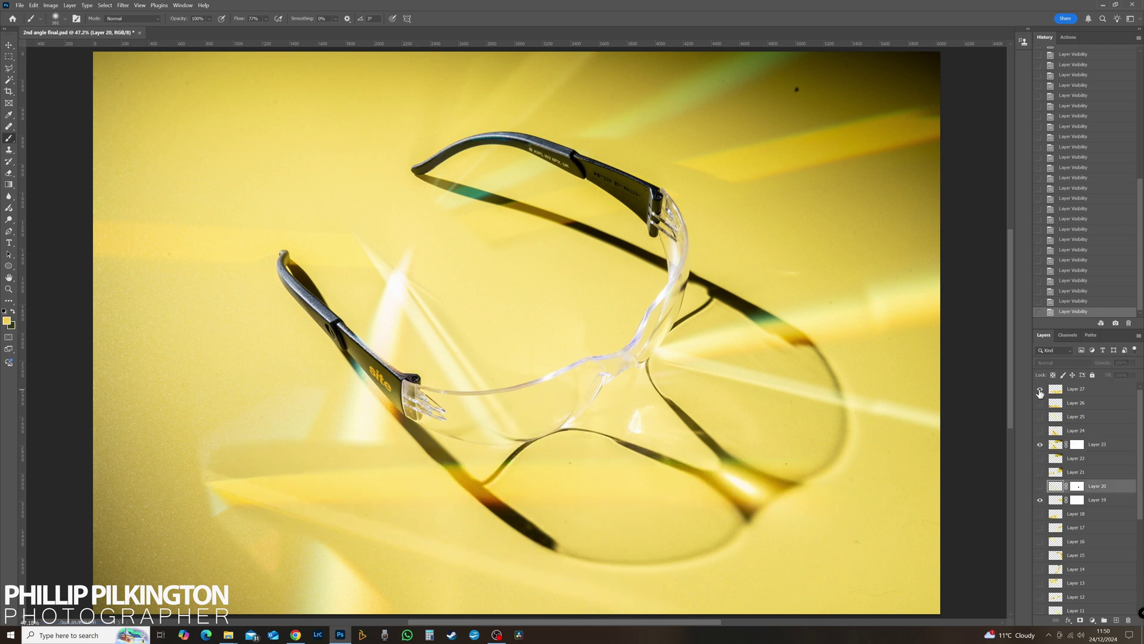
left_click(1040, 405)
left_click(1040, 405)
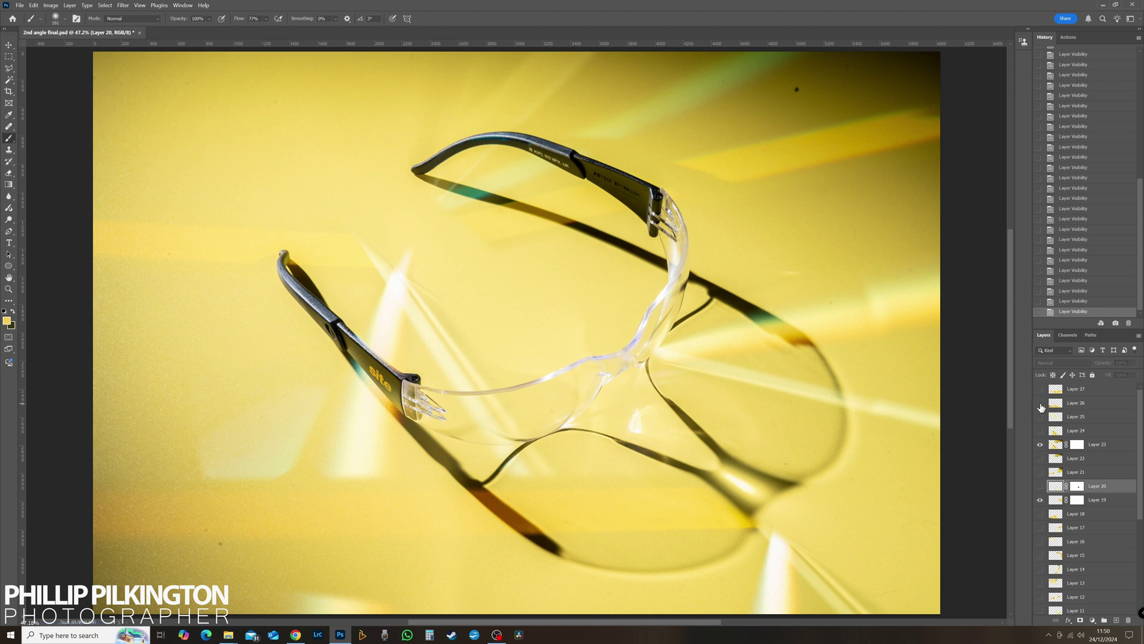
left_click(1040, 406)
Step: Add Layer 25 to the visible light effects and compare the image repeatedly with and without Layer 24
left_click(1041, 419)
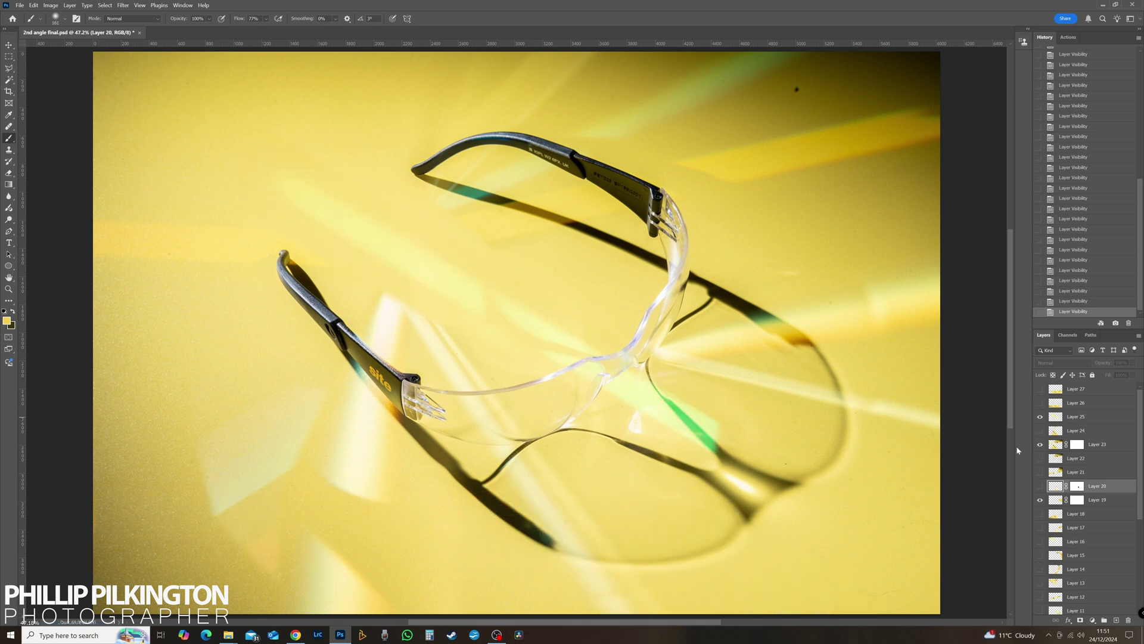
left_click(1040, 431)
left_click(1041, 431)
left_click(1040, 430)
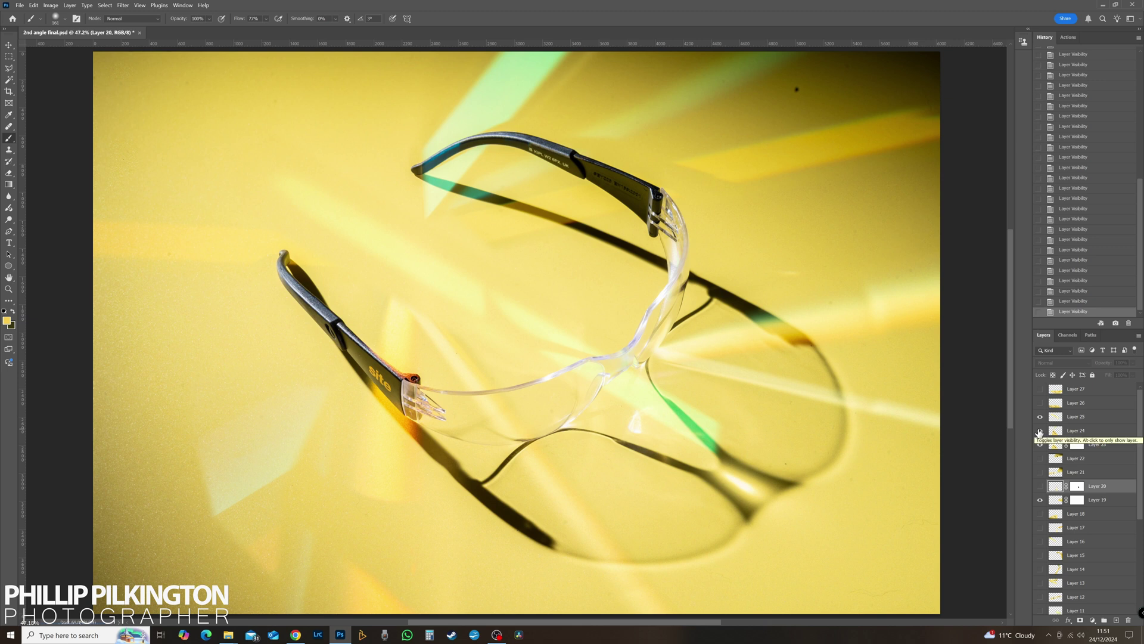
left_click(1041, 430)
left_click(1040, 431)
left_click(1041, 430)
left_click(1041, 431)
left_click(1040, 430)
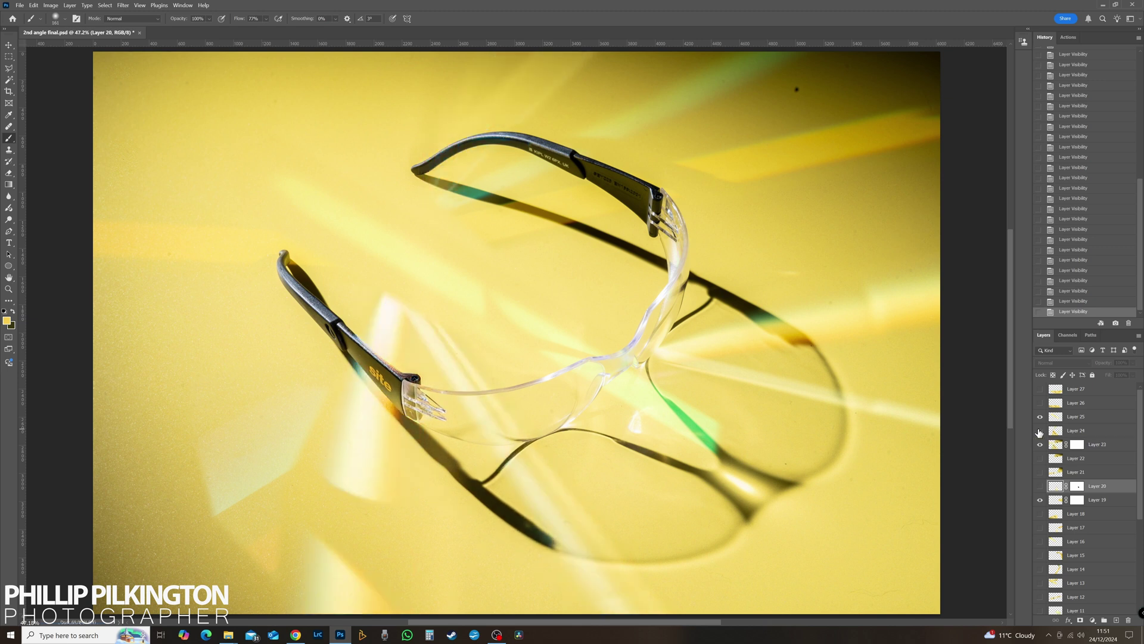
left_click(1041, 430)
left_click(1040, 430)
left_click(1041, 430)
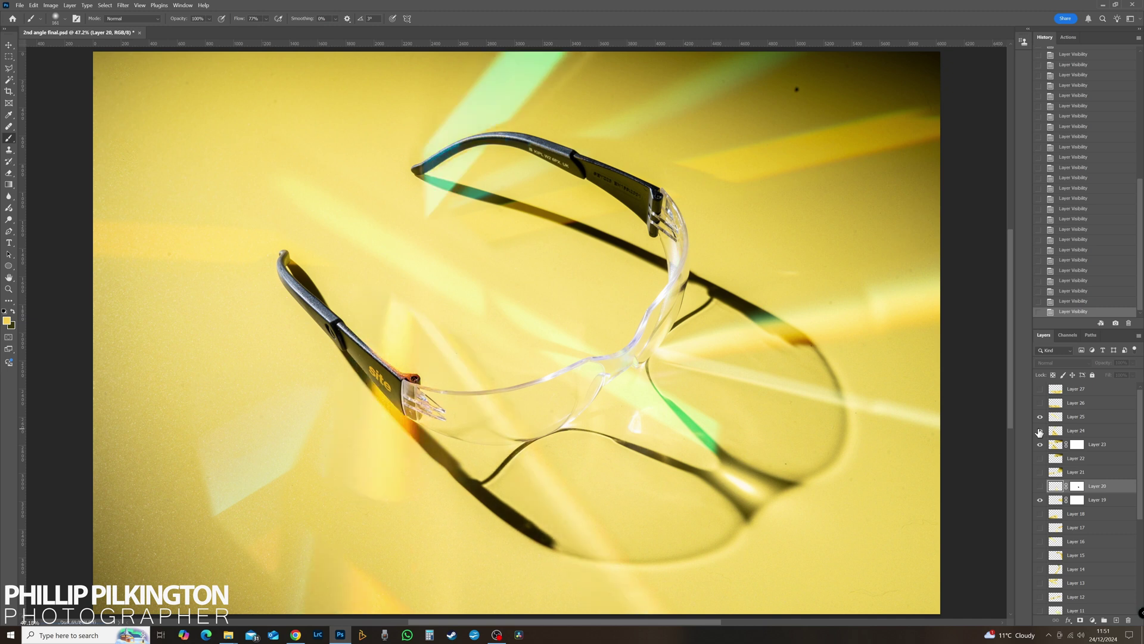
left_click(1041, 431)
left_click(1041, 430)
left_click(1041, 431)
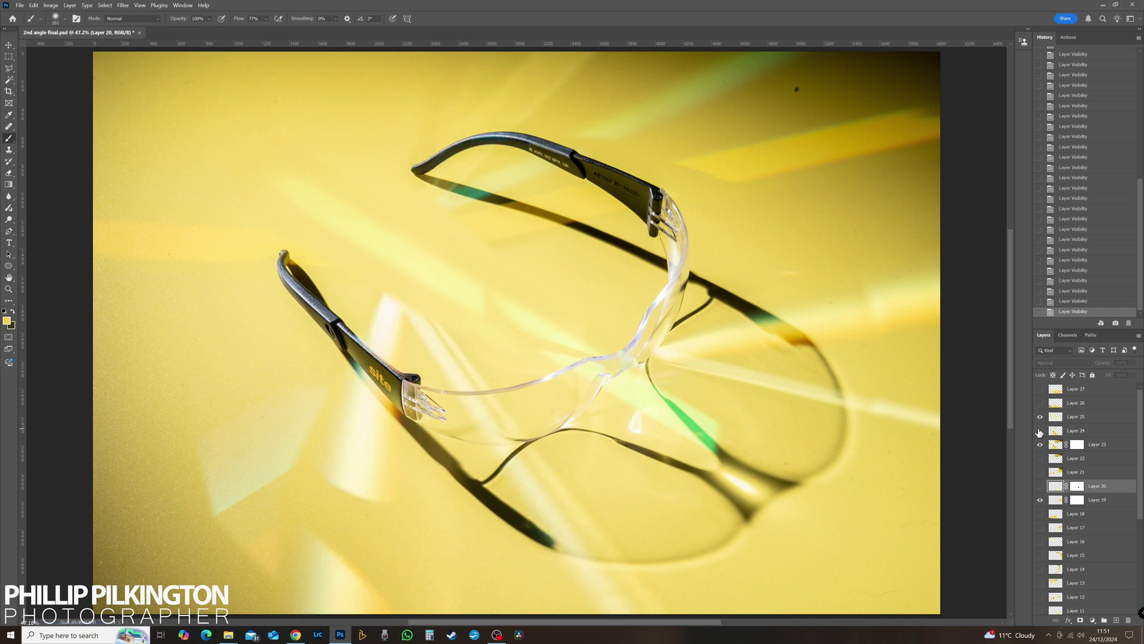
Step: Show Layer 24 and add a layer mask to it
left_click(1041, 431)
left_click(1055, 430)
left_click(1079, 621)
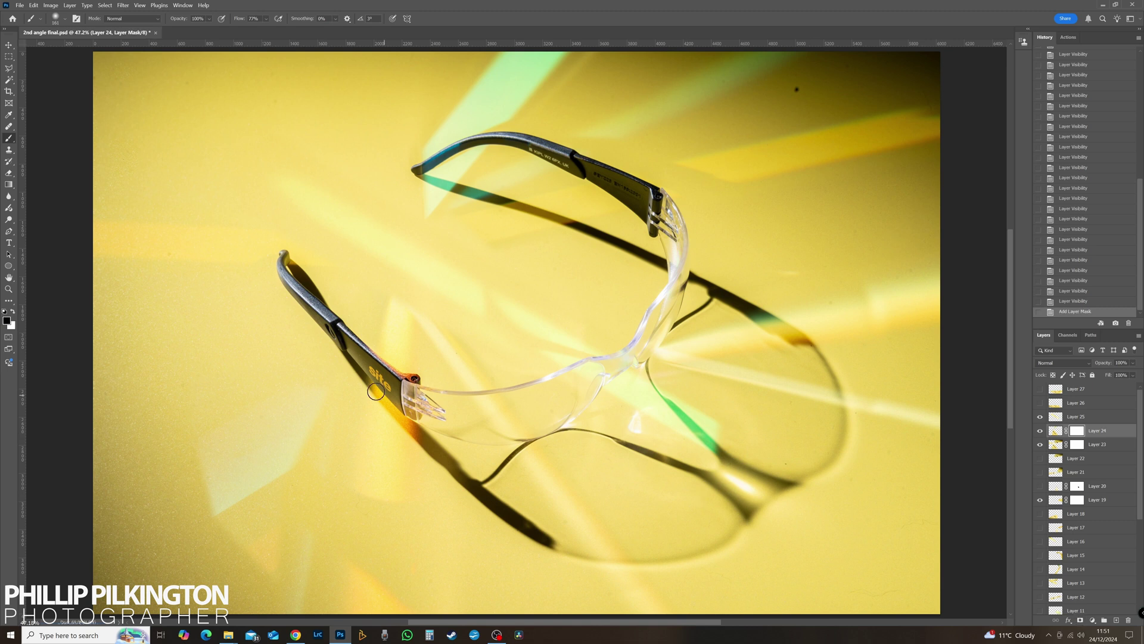
Step: Try a short gradient on Layer 24's mask just above the lens near the sito-branded arm
left_click(8, 185)
mouse_move(485, 368)
left_mouse_down()
mouse_move(432, 376)
mouse_move(452, 348)
left_mouse_up()
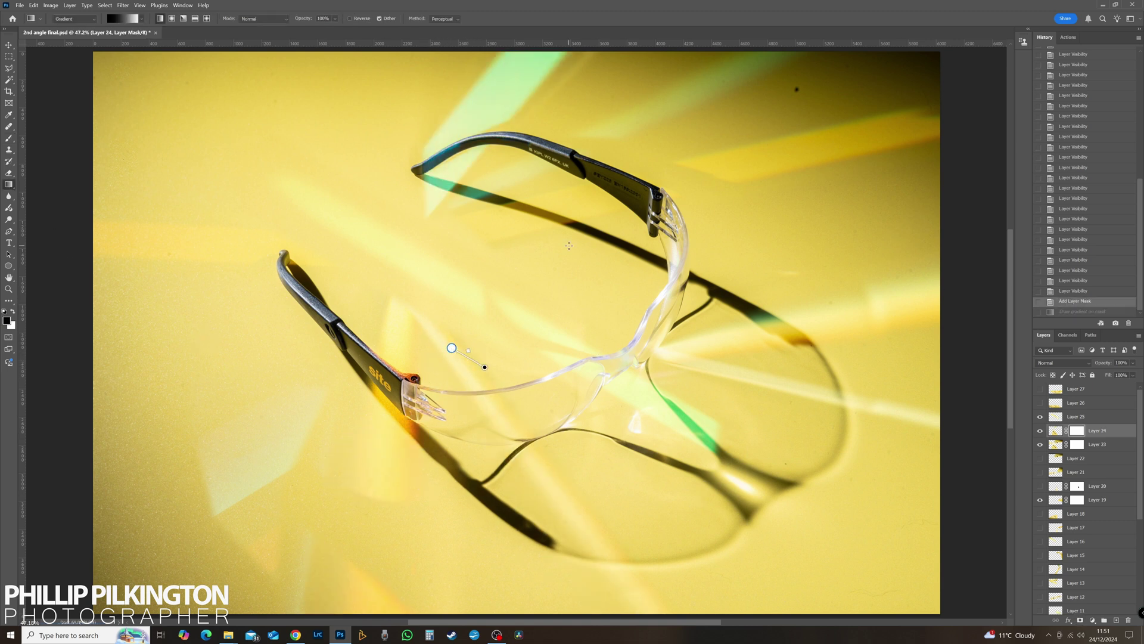
Step: Compare the image with and without Layer 24, and outline its diagonal light beam across the lens with the Polygonal Lasso
left_click(8, 69)
left_click(1041, 430)
left_click(1040, 430)
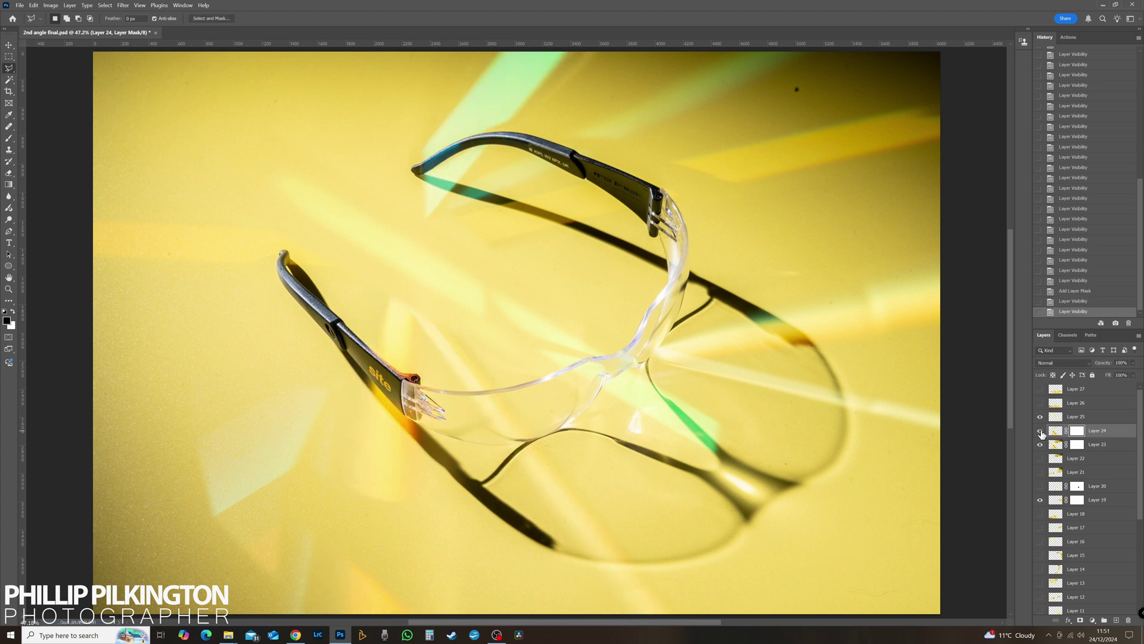
left_click(1040, 430)
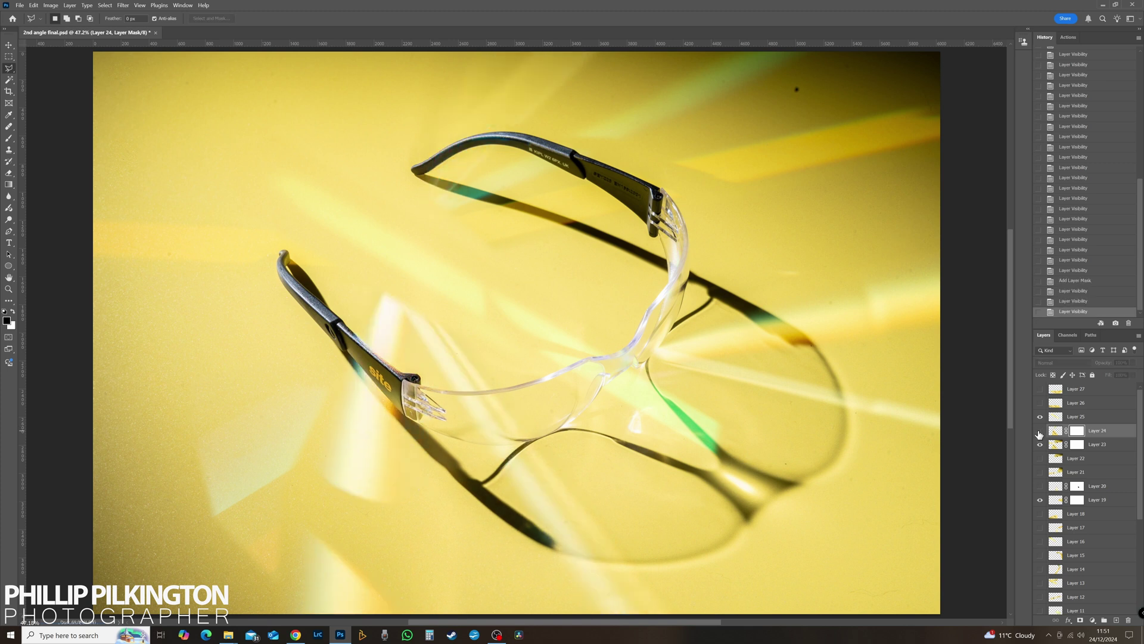
left_click(1040, 430)
left_click(468, 306)
left_click(412, 294)
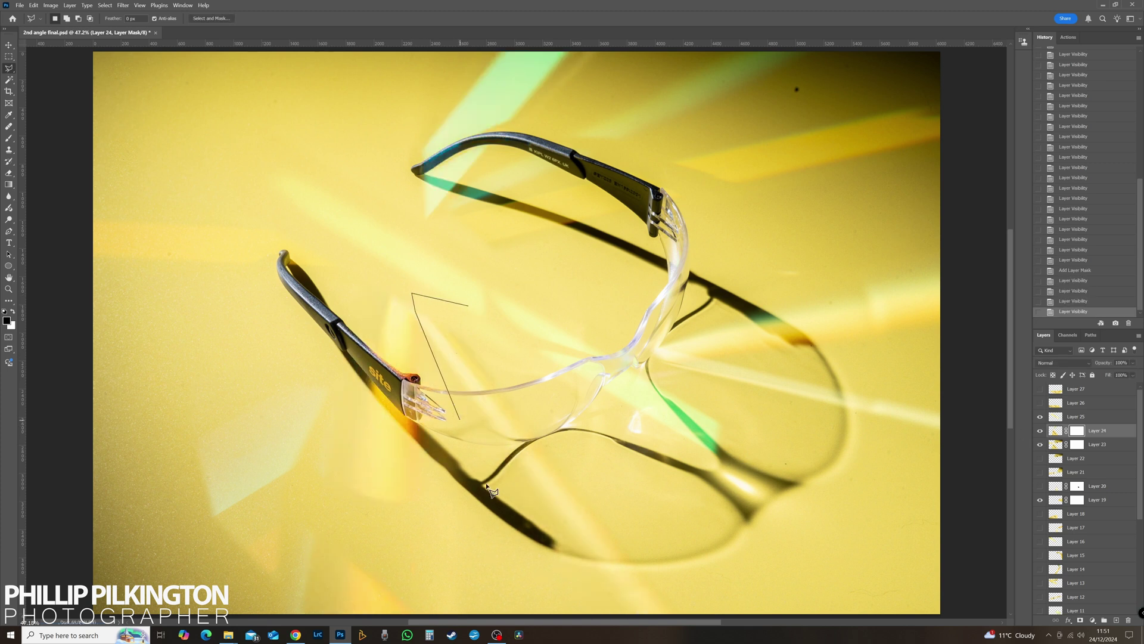
left_click(560, 585)
left_click(715, 585)
left_click(728, 553)
double_click(590, 319)
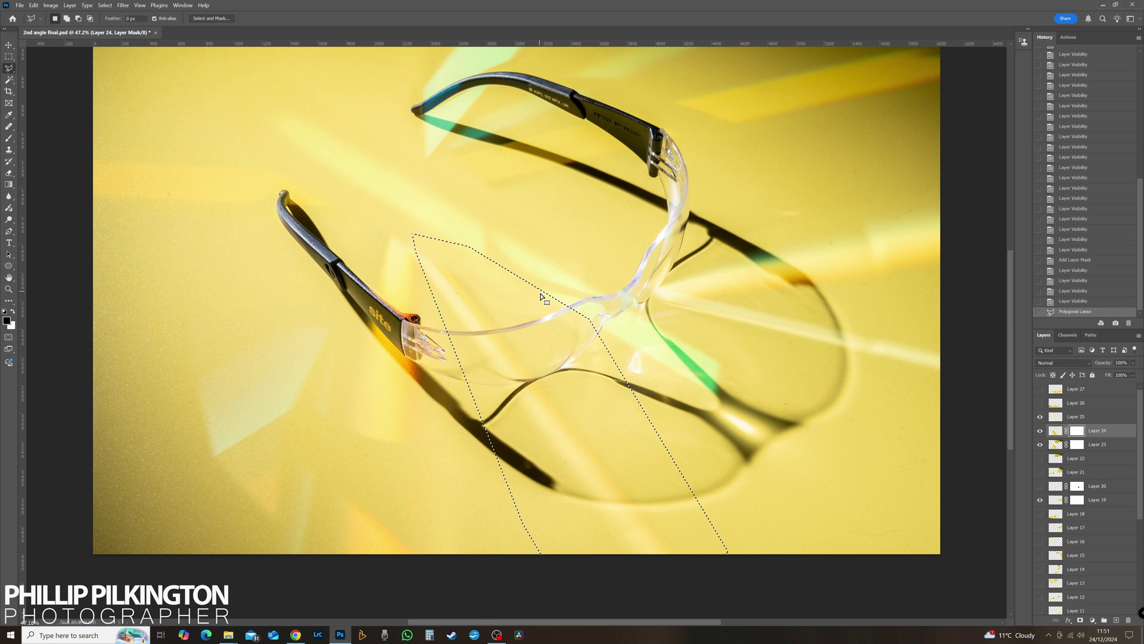
Step: Refine the selection with Select and Mask, fill it with black on Layer 24's mask, and deselect
left_click(211, 19)
left_click(1090, 612)
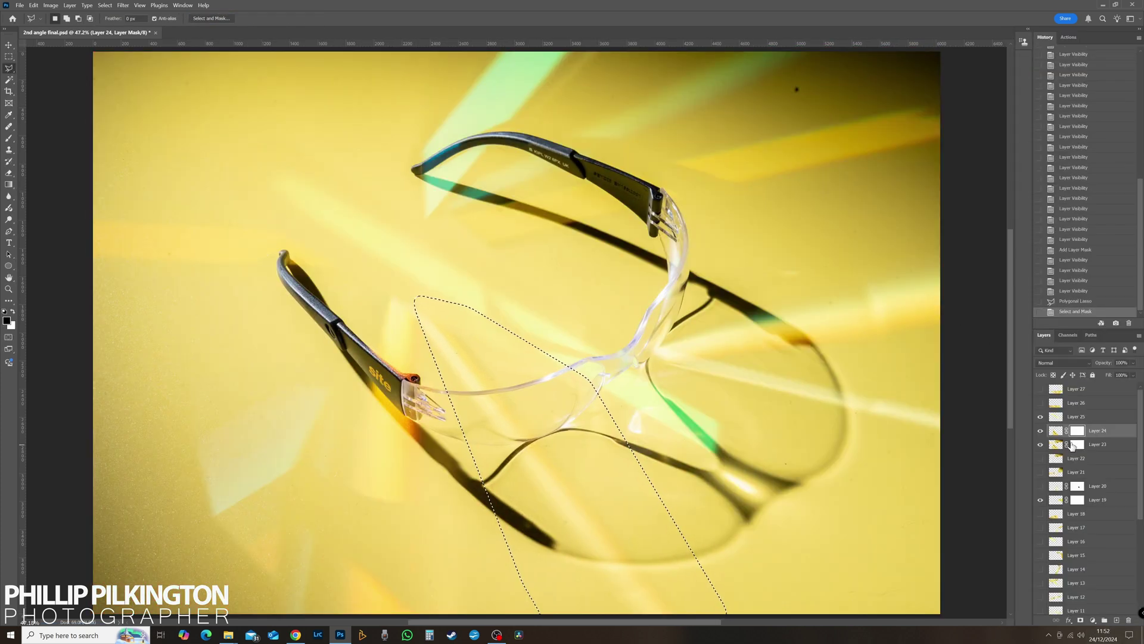
key("shift+F5")
left_click(946, 320)
key("ctrl+d")
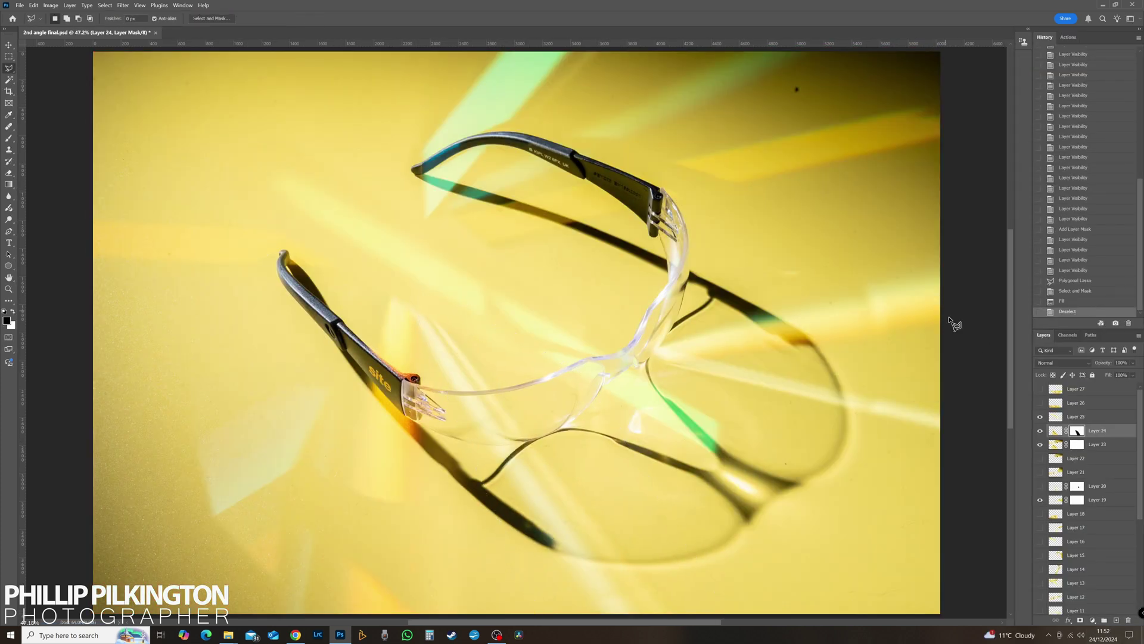
Step: Compare Layer 24 on and off, and outline the background area beside and below the sito-branded arm with the Polygonal Lasso
left_click(1041, 431)
left_click(1040, 431)
left_click(390, 276)
scroll(378, 544, "down", 3)
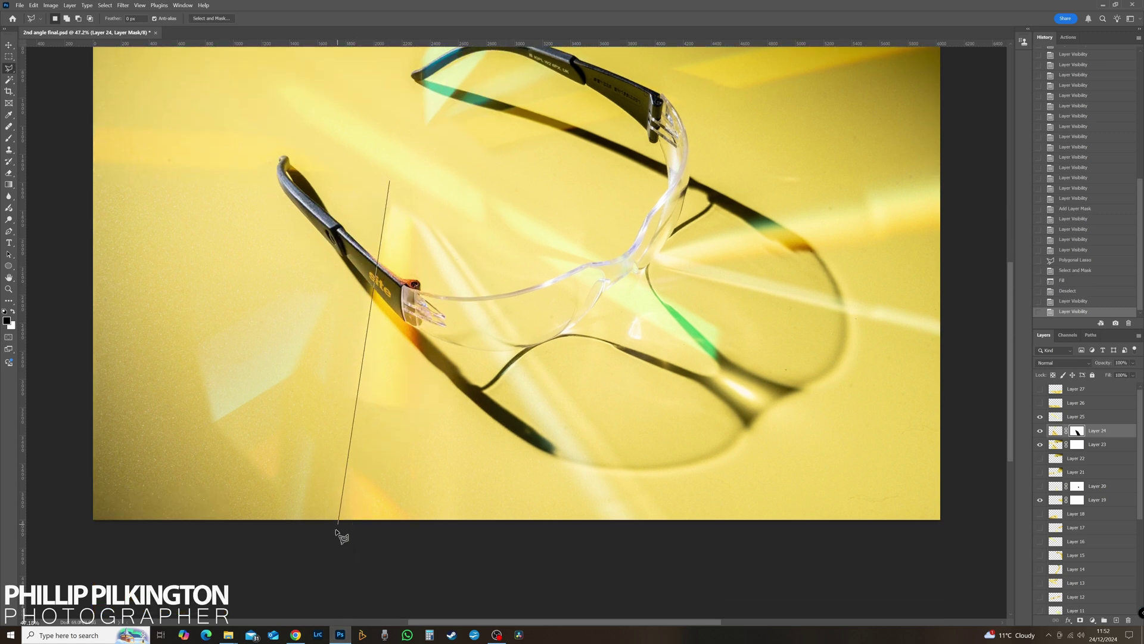
left_click(333, 535)
left_click(292, 531)
left_click(140, 330)
left_click(173, 204)
double_click(241, 152)
Step: Feather the selection by 11 px in Select and Mask, fill it with black on Layer 24's mask, and deselect
left_click(210, 19)
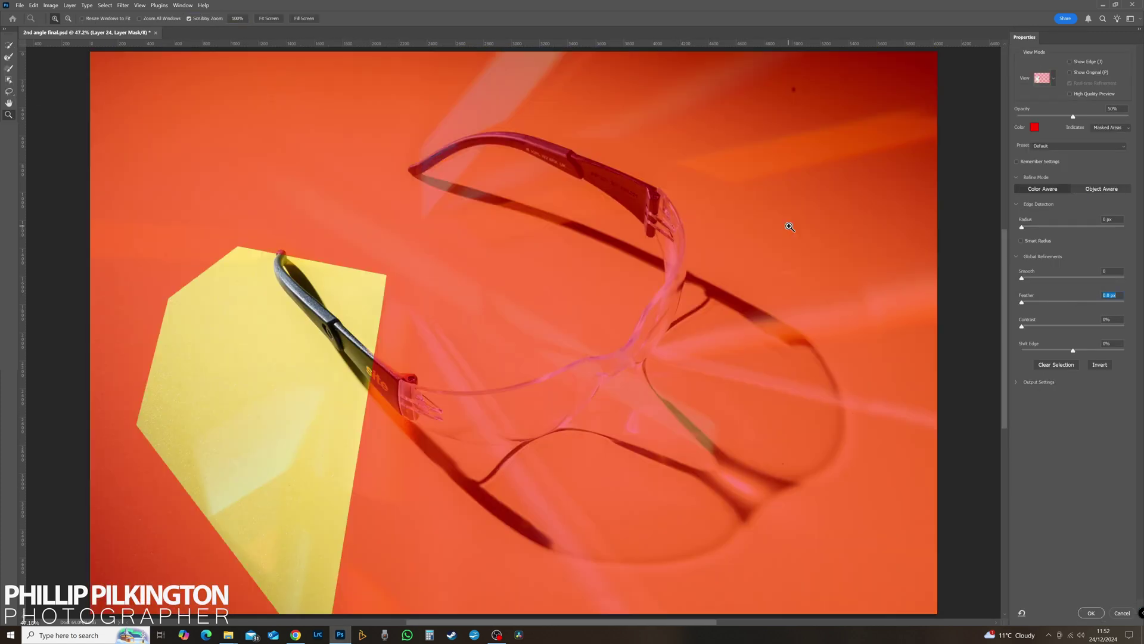
type("11")
key("Return")
key("shift+F5")
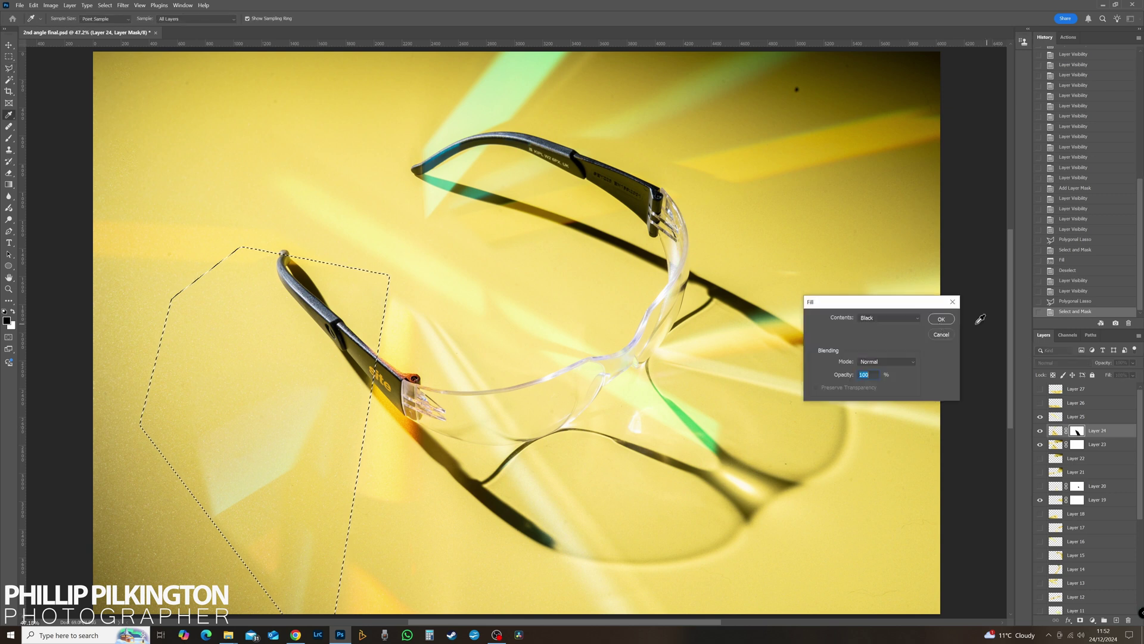
left_click(939, 320)
key("ctrl+d")
Step: Compare the image with and without Layer 24, and preview Layers 22, 27 and 26 individually, leaving those three hidden
scroll(733, 409, "up", 1)
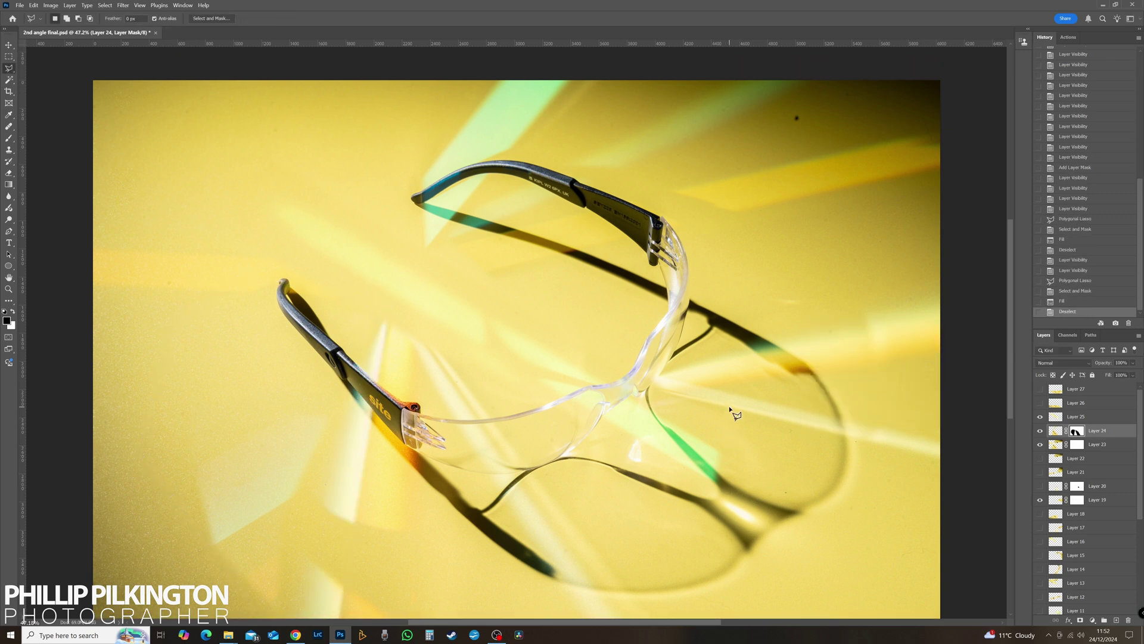
left_click(1040, 431)
left_click(1041, 431)
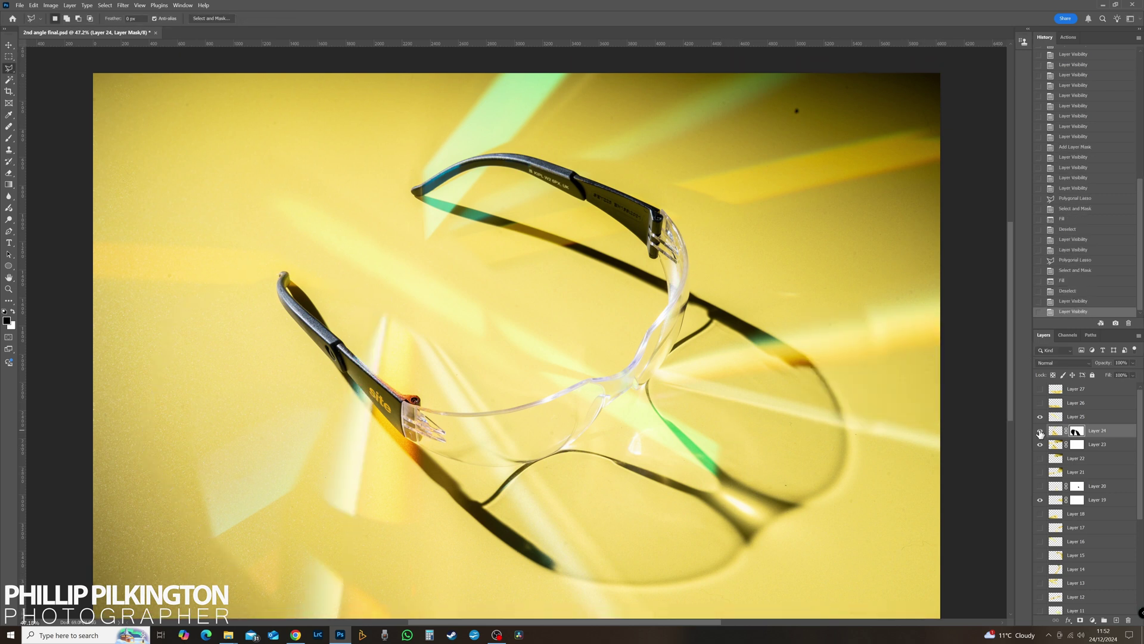
left_click(1041, 431)
left_click(1041, 432)
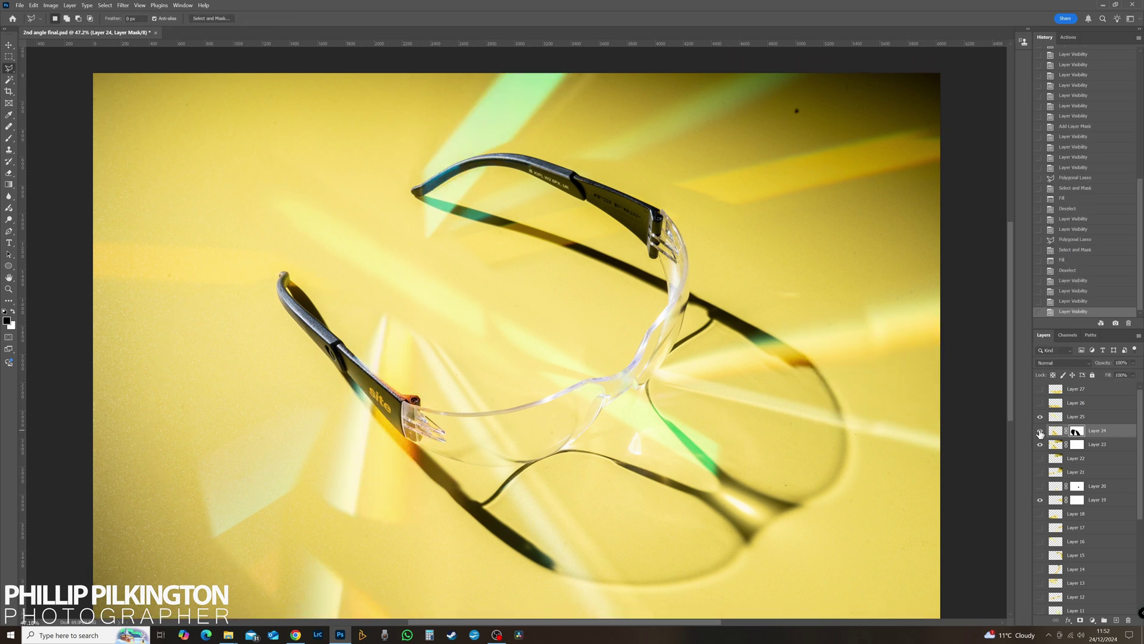
left_click(1040, 459)
left_click(1040, 459)
left_click(1040, 459)
left_click(1040, 459)
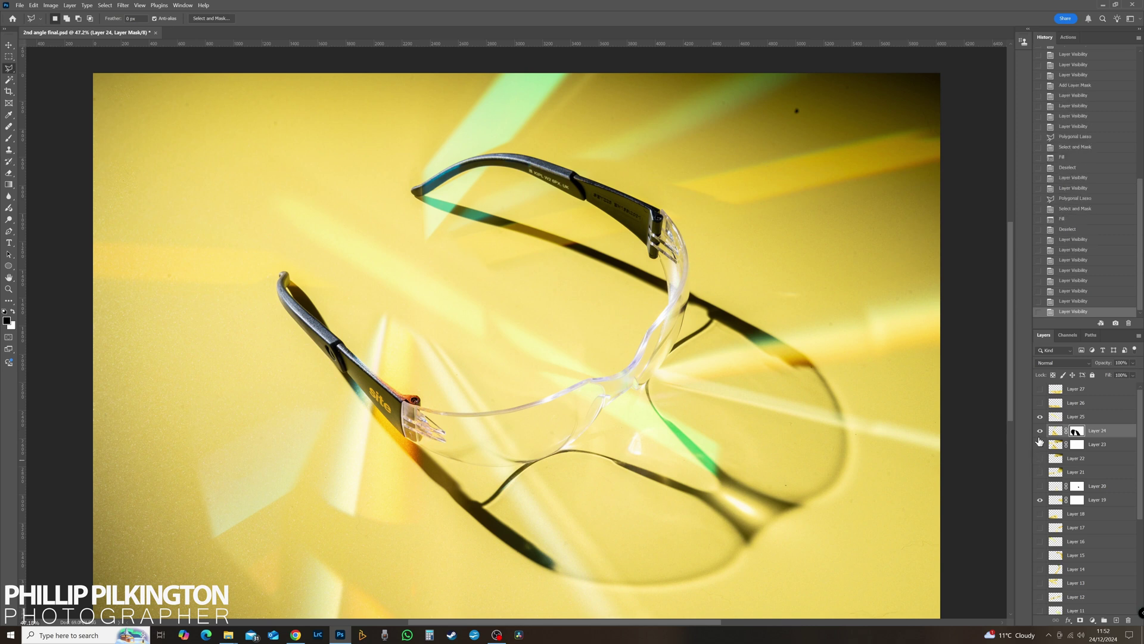
left_click(1040, 389)
left_click(1040, 391)
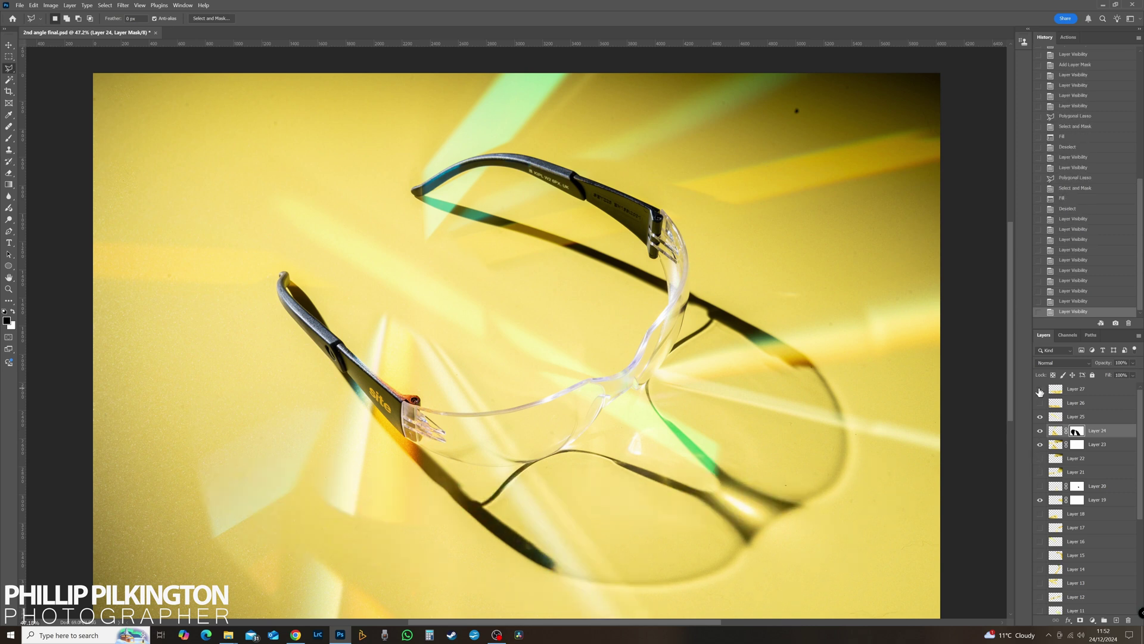
left_click(1040, 403)
left_click(1040, 402)
left_click(1040, 403)
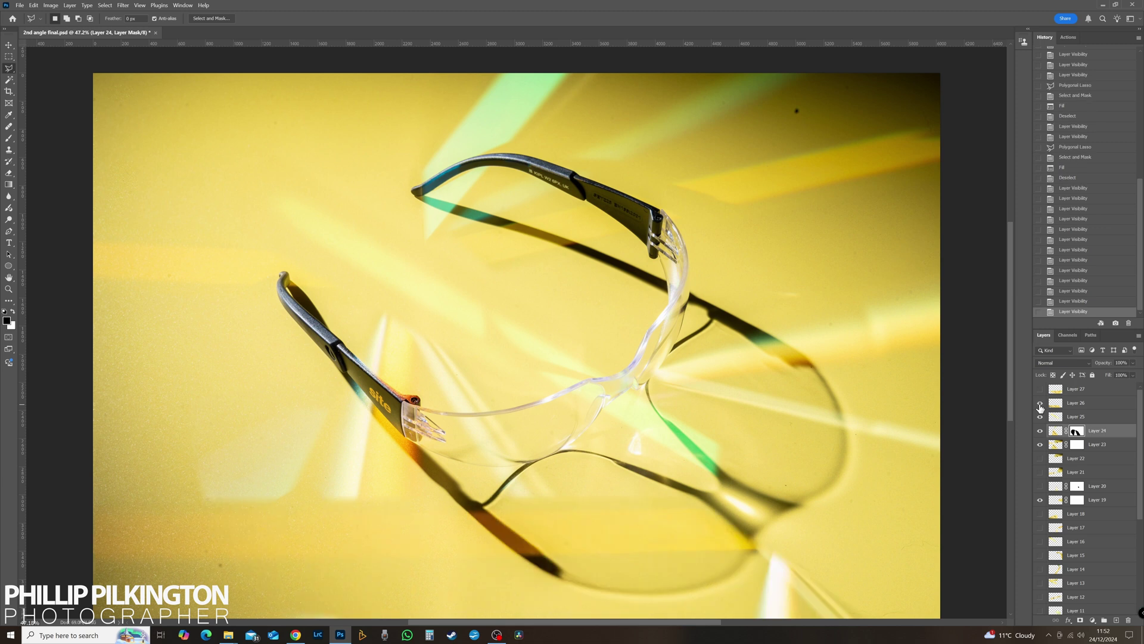
left_click(1040, 404)
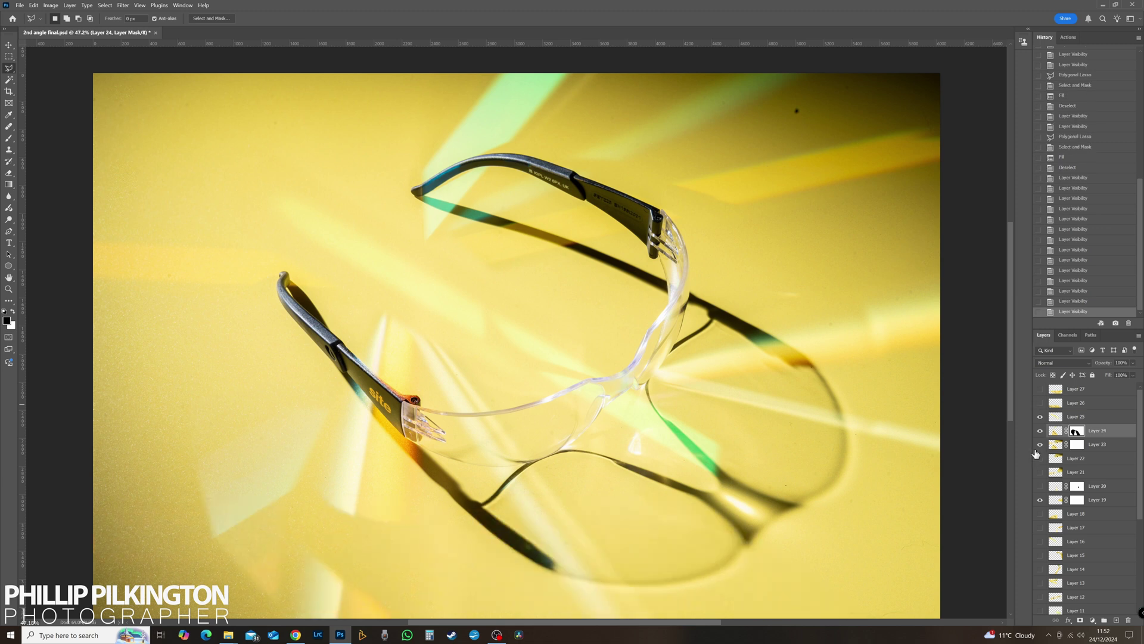
Step: Move Layer 22 above Layer 27, compare the image with and without it, and leave it hidden
left_click(1040, 459)
left_click(1040, 459)
left_click_drag(1055, 458, 1053, 387)
left_click(1040, 390)
left_click(1039, 390)
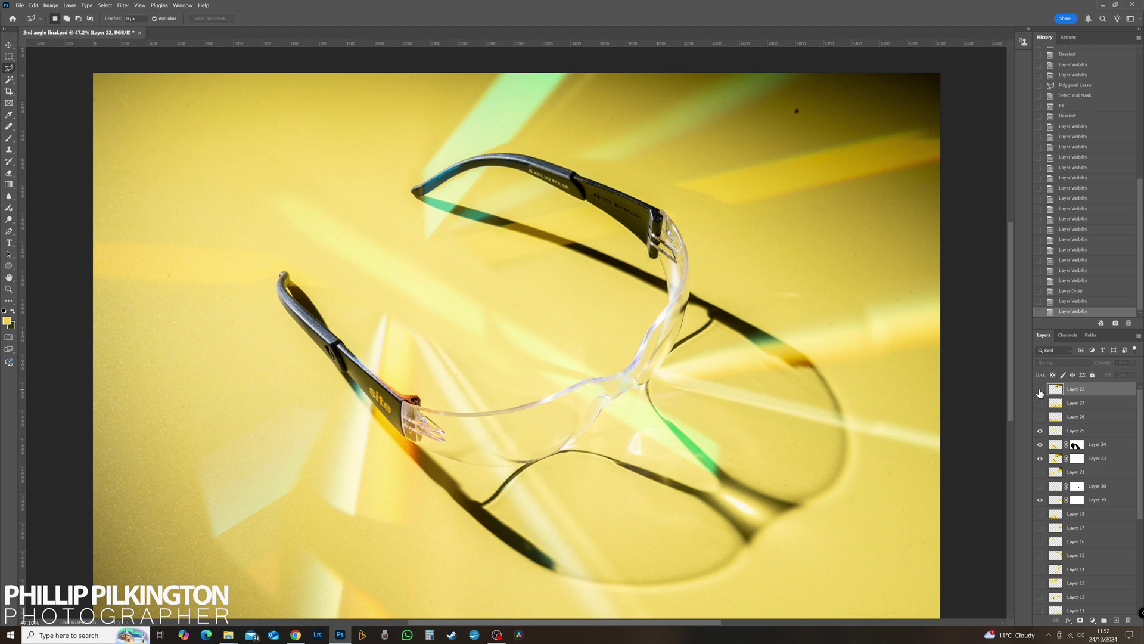
left_click(1040, 391)
left_click(1040, 391)
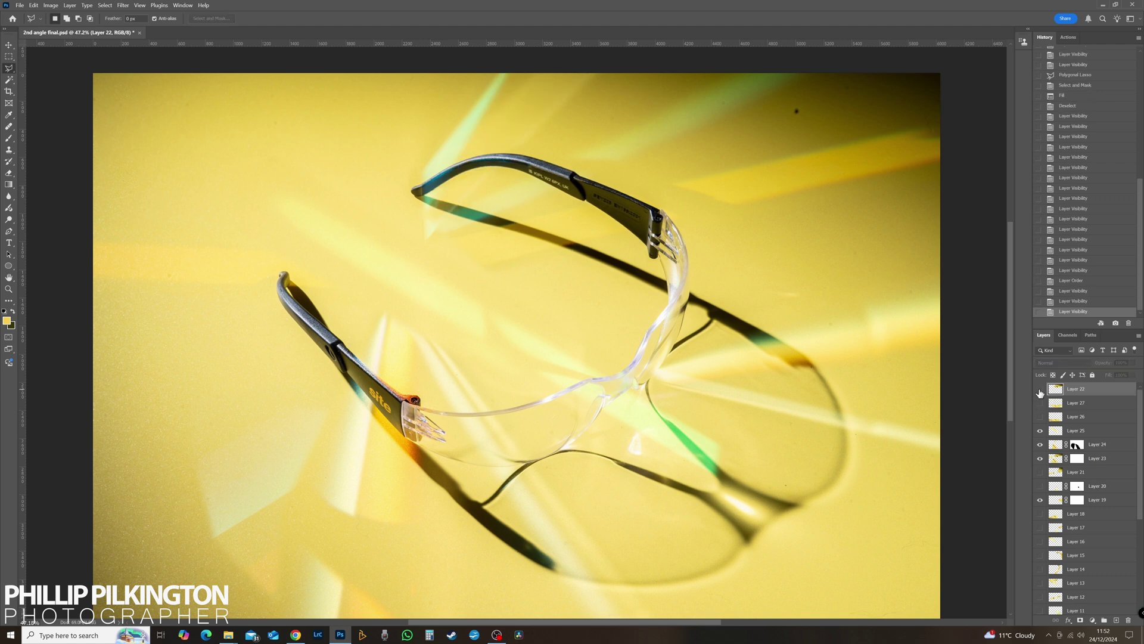
left_click(1040, 390)
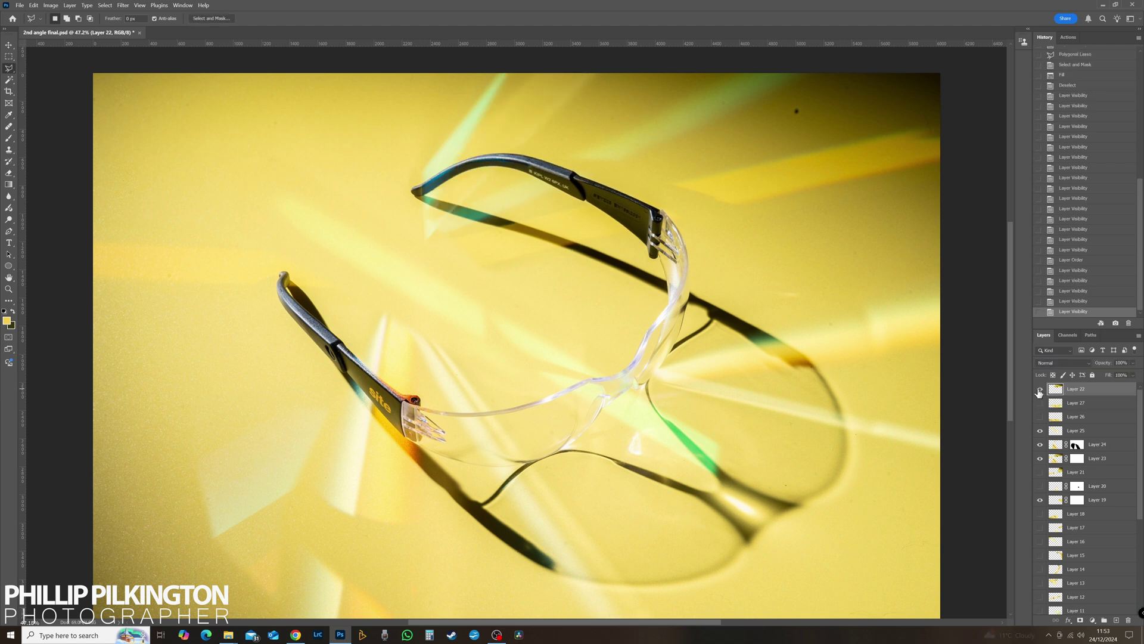
left_click(1040, 390)
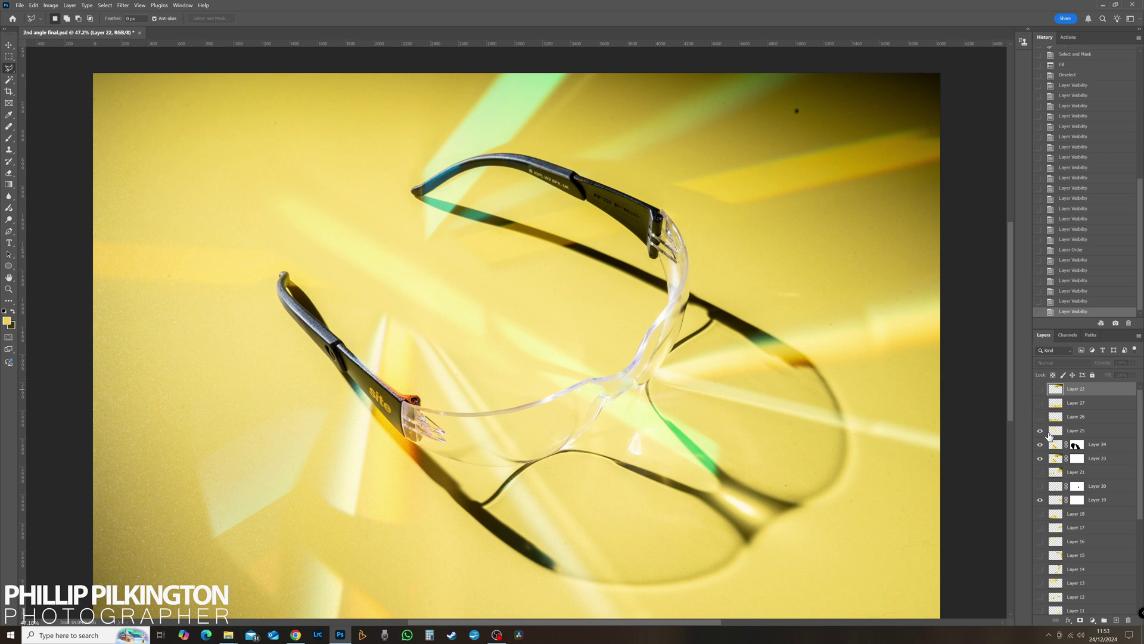
Step: Preview Layer 21 and move it directly below Layer 22
left_click(1041, 472)
left_click(1041, 475)
left_click_drag(1053, 475, 1051, 404)
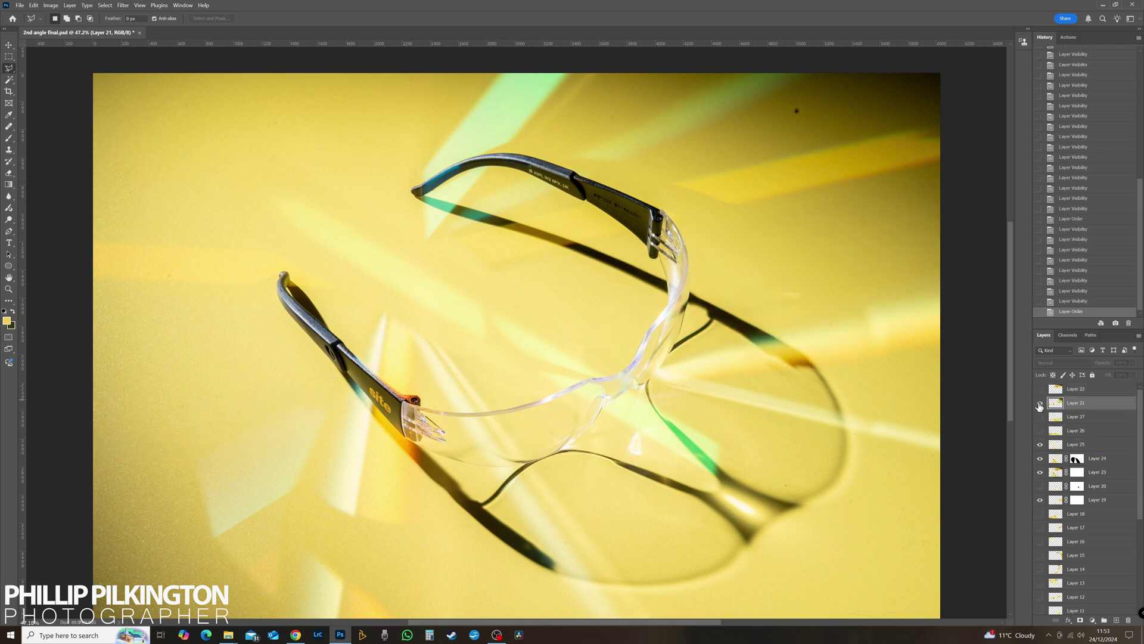
Step: Compare the image repeatedly with and without Layer 21, and leave the layer hidden
left_click(1039, 403)
left_click(1040, 404)
left_click(1040, 405)
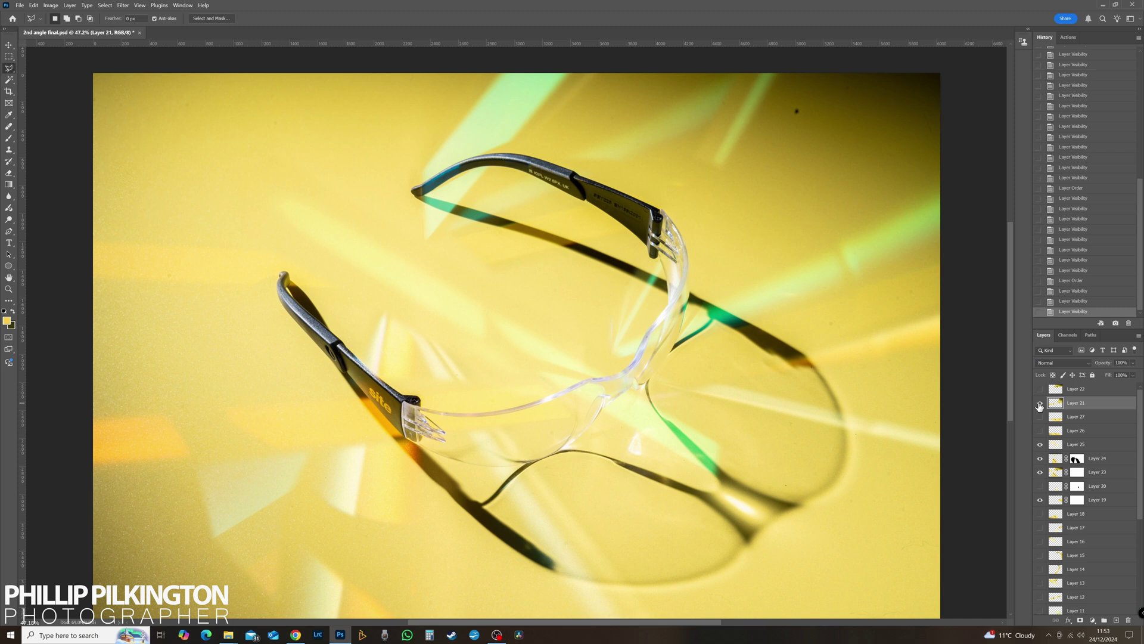
left_click(1040, 405)
left_click(1040, 406)
left_click(1040, 406)
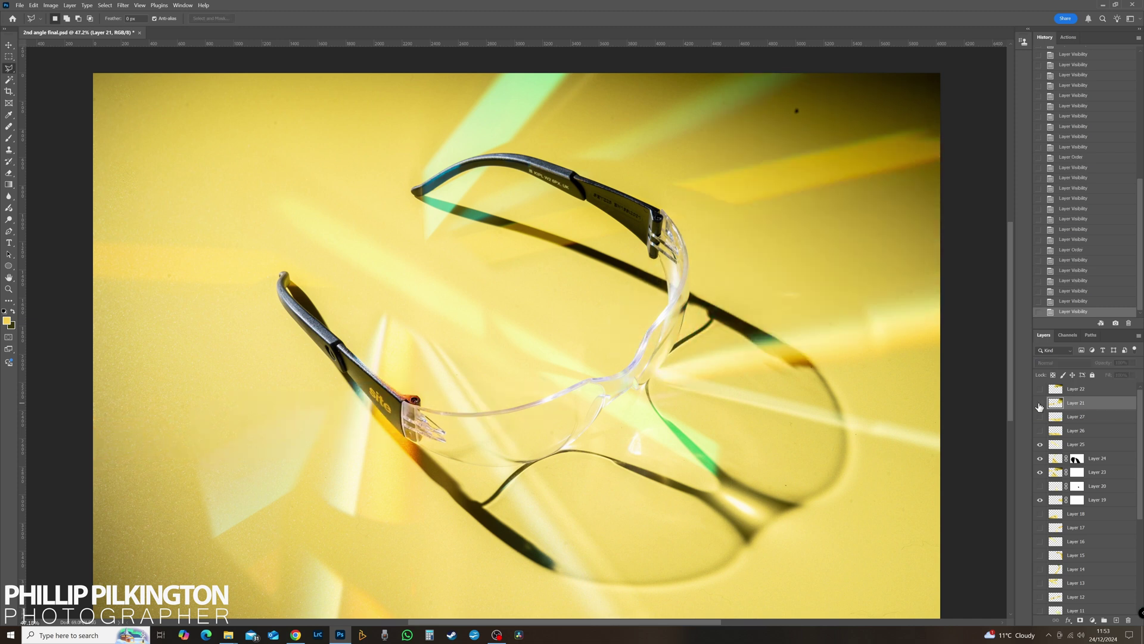
left_click(1040, 406)
left_click(1040, 406)
left_click(1040, 406)
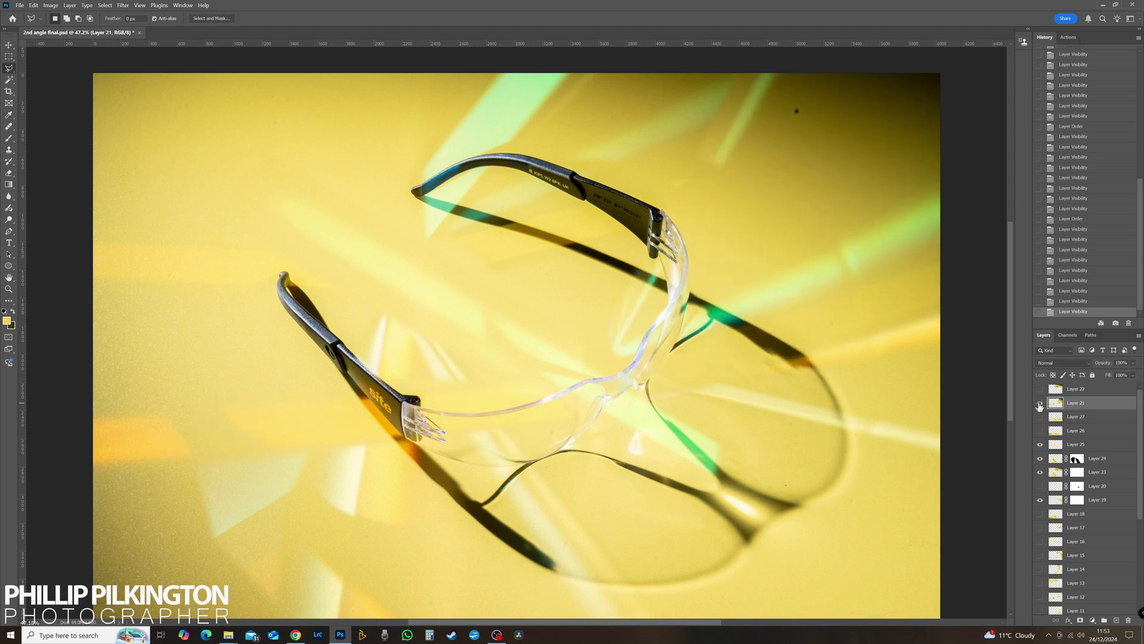
left_click(1040, 405)
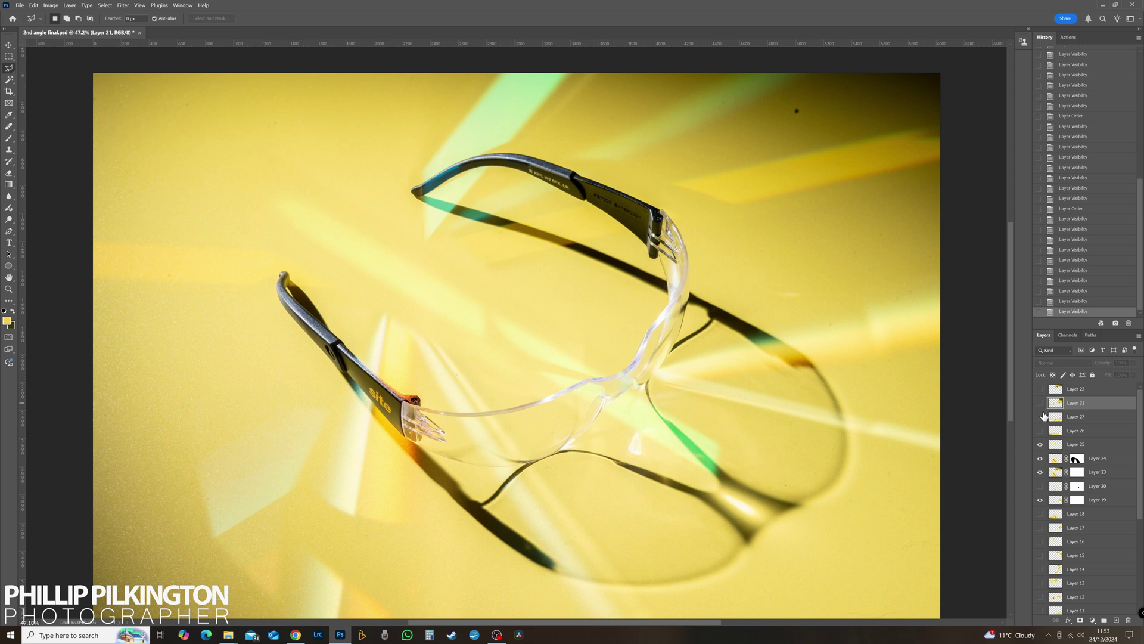
Step: Move Layer 20 directly above Layer 25, compare its effect on the image, and leave it visible
left_click(1040, 486)
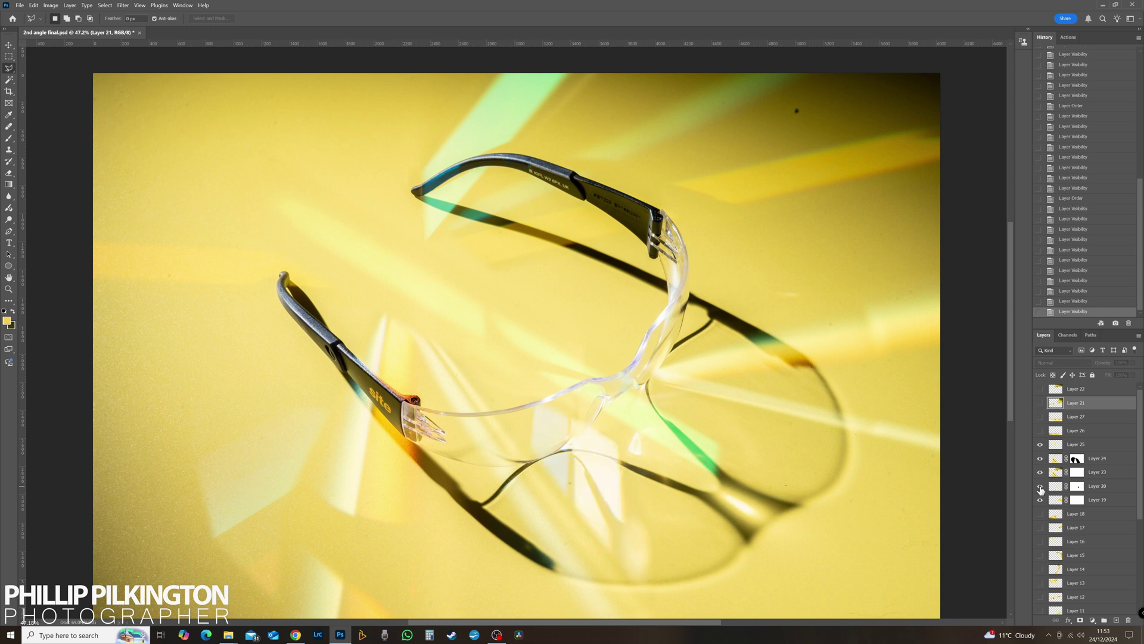
left_click(1040, 487)
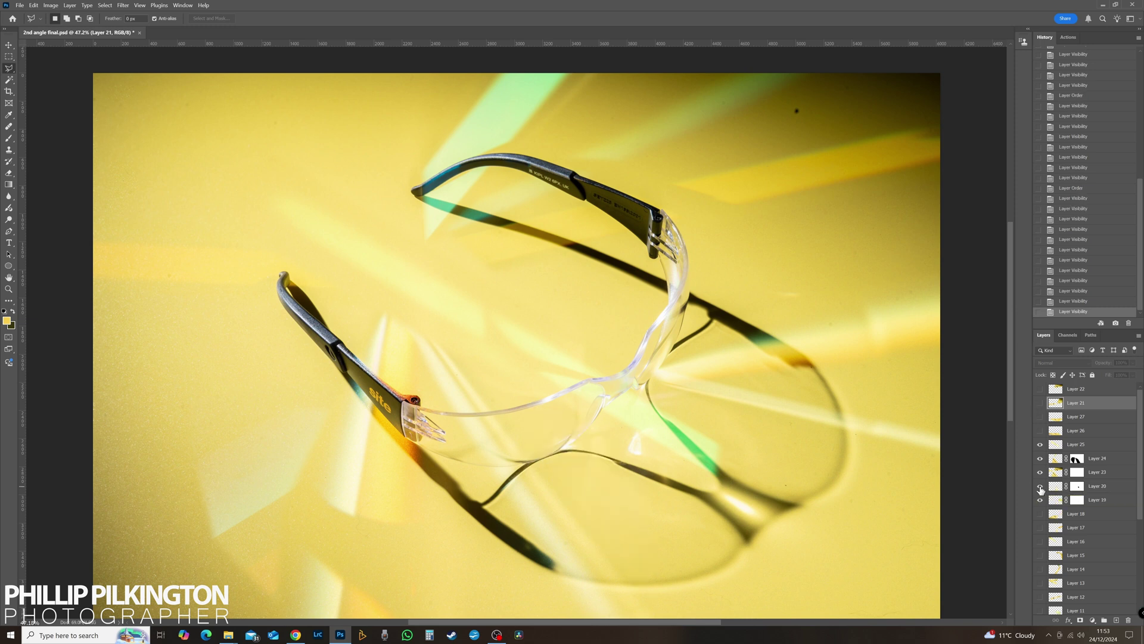
left_click(1040, 487)
left_click_drag(1053, 489, 1040, 448)
left_click(1040, 446)
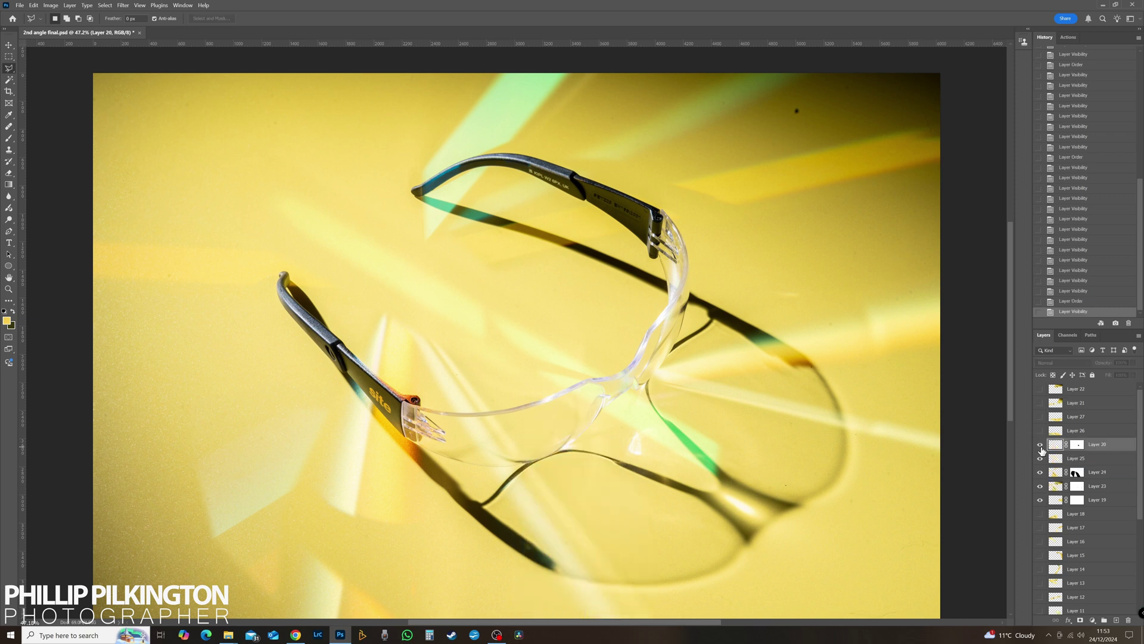
left_click(1040, 446)
left_click(1040, 445)
left_click(1040, 446)
Step: Delete Layer 20's existing layer mask, compare the result, and add a fresh white mask
left_click(1076, 445)
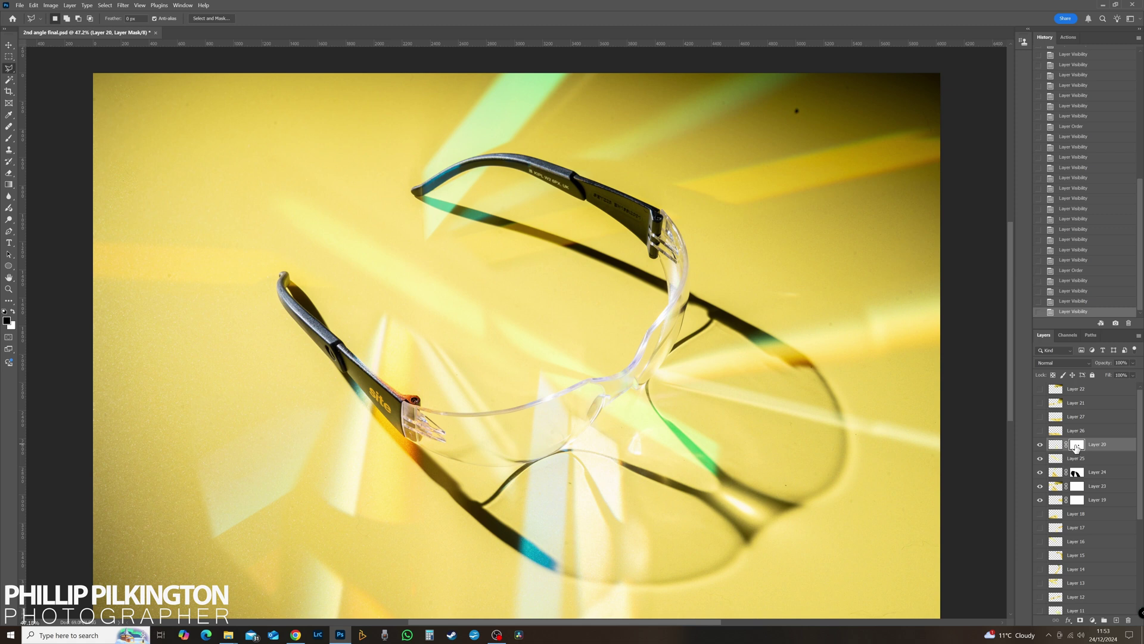
right_click(1079, 447)
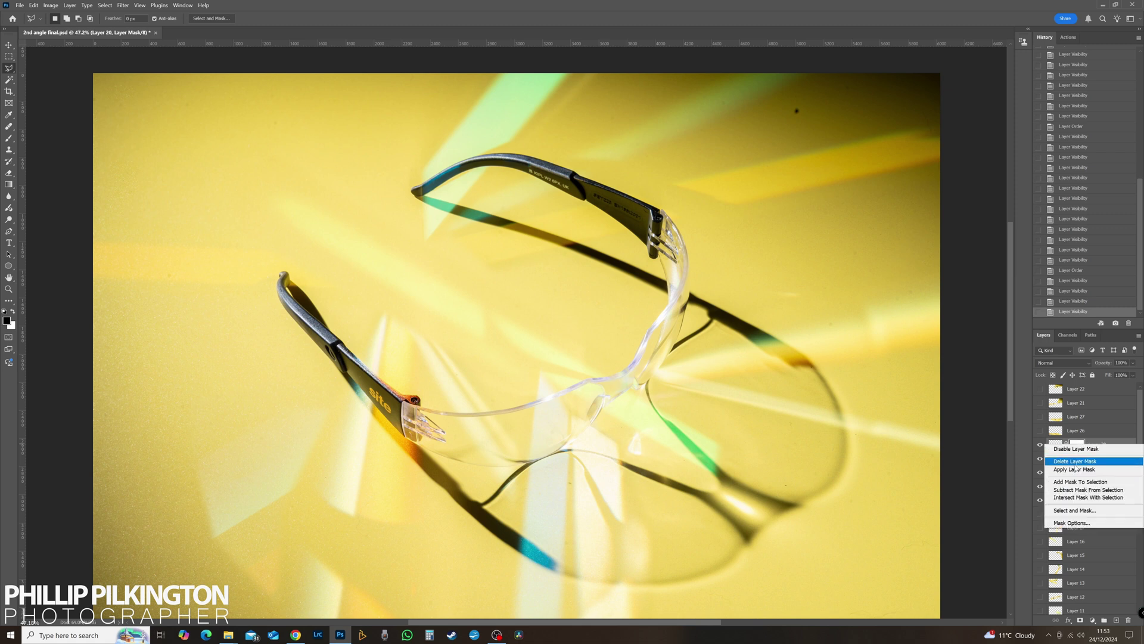
left_click(1075, 461)
left_click(1071, 302)
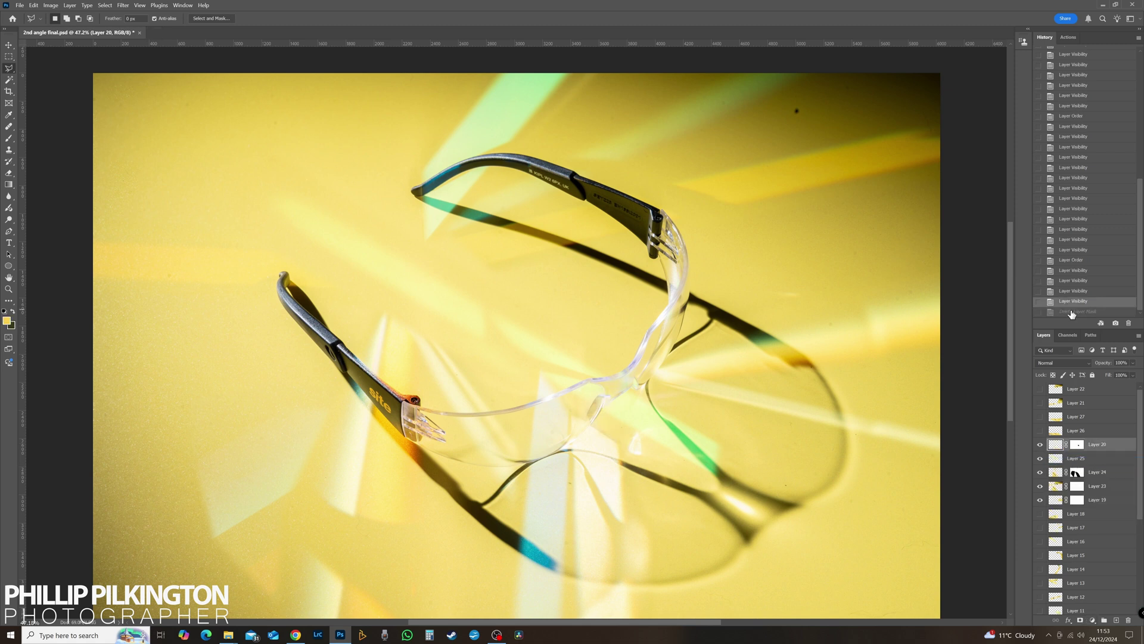
left_click(1073, 312)
left_click(1080, 620)
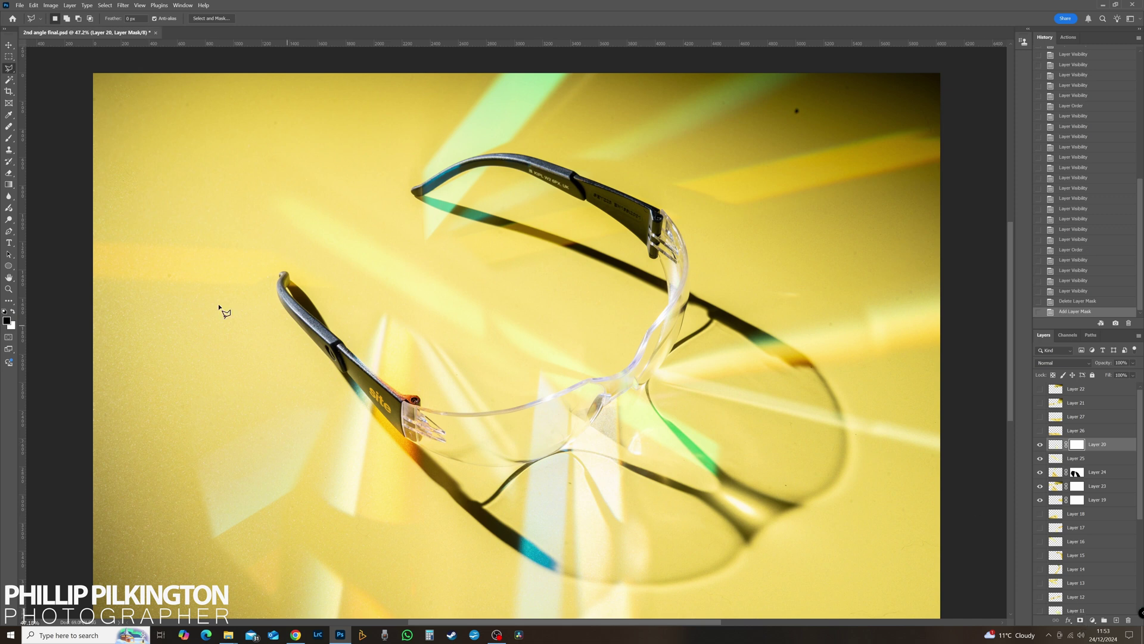
Step: Draw a gradient on Layer 20's mask from the nose bridge down past the lens shadow, adjust its midpoint, and compare the layer on and off
key("g")
left_click_drag(603, 388, 566, 540)
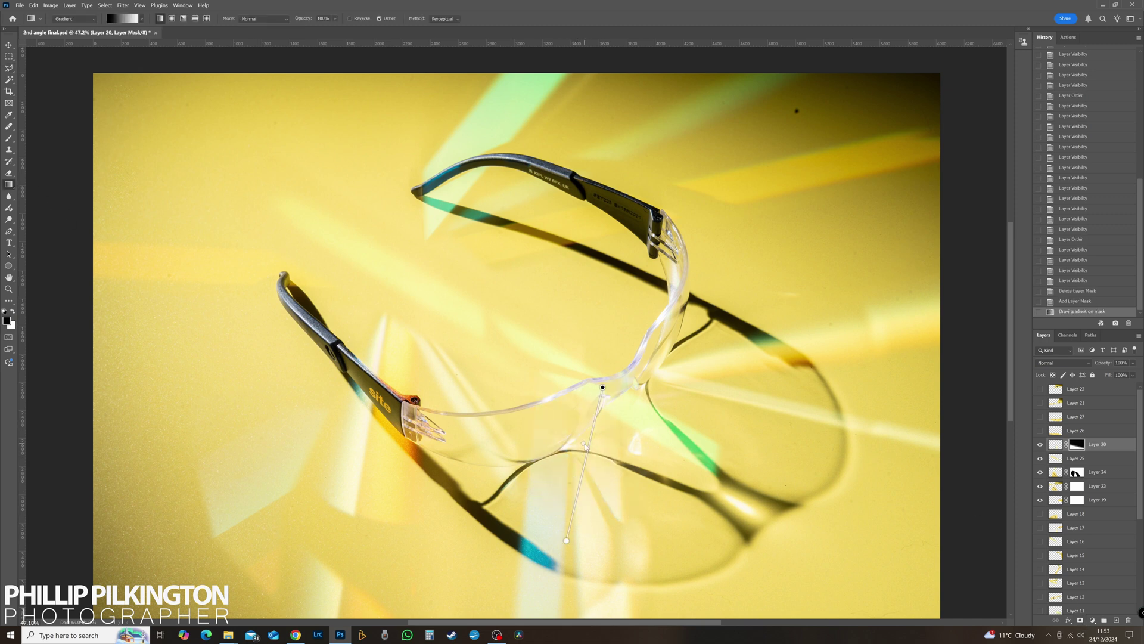
left_click(583, 470)
left_click(1055, 444)
left_click(1040, 444)
left_click(1040, 444)
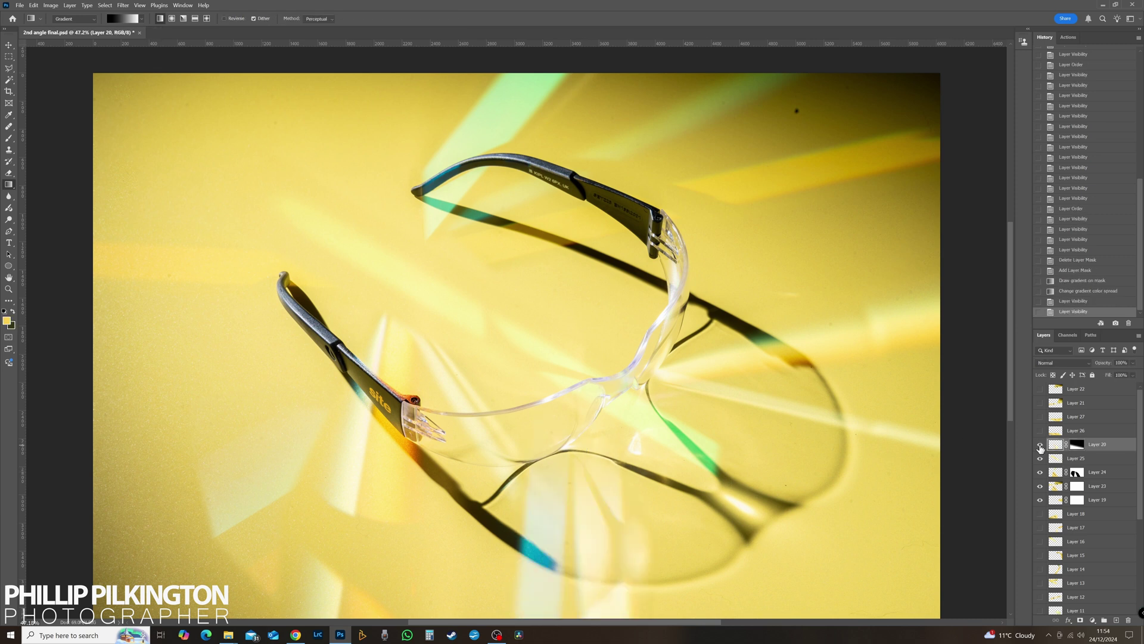
left_click(1039, 445)
left_click(1040, 445)
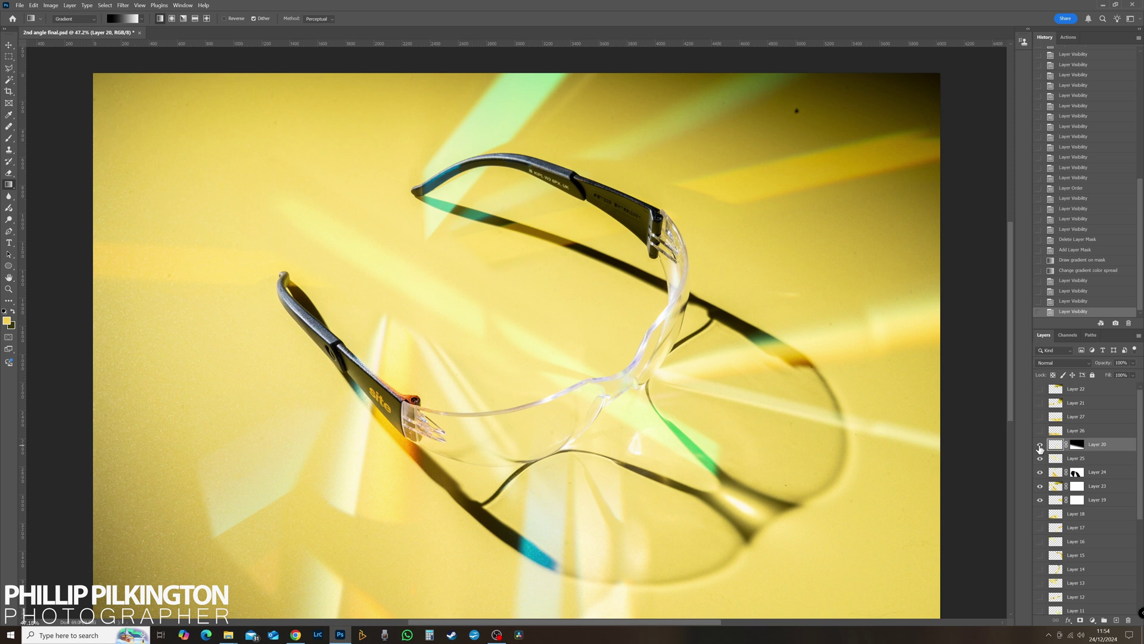
left_click(1040, 445)
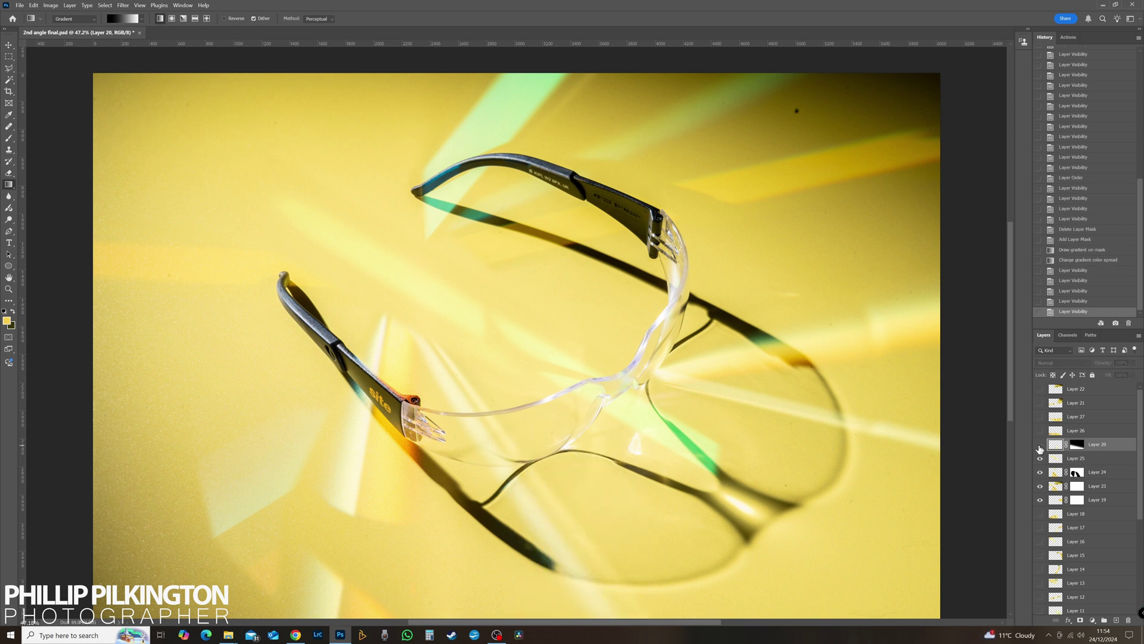
left_click(1040, 445)
Step: Set Layer 20's opacity to 37%, rename it "not sure", and compare the image with and without it
left_click(1133, 362)
left_click_drag(1138, 372, 1111, 377)
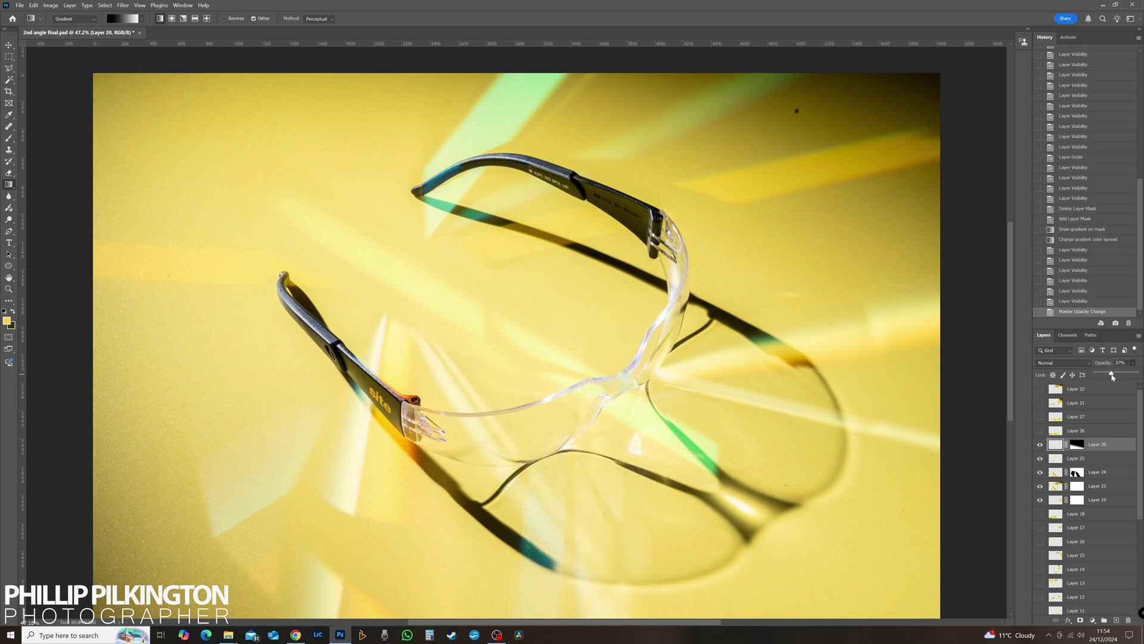
left_click(1099, 448)
double_click(1100, 445)
type("not sure")
key("Return")
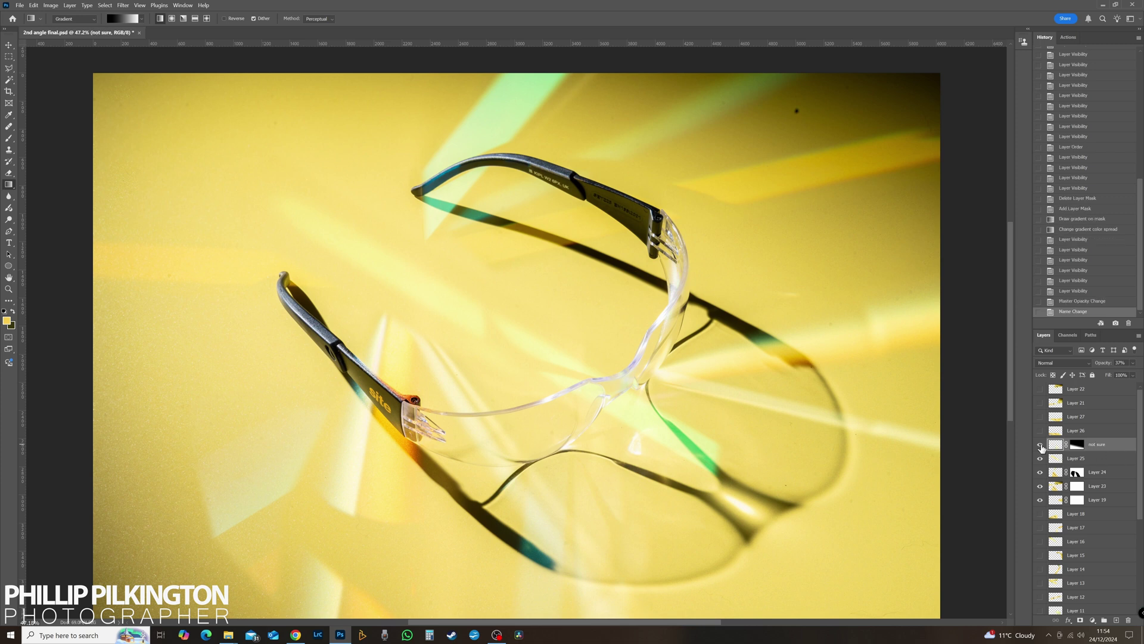
left_click(1040, 445)
left_click(1040, 446)
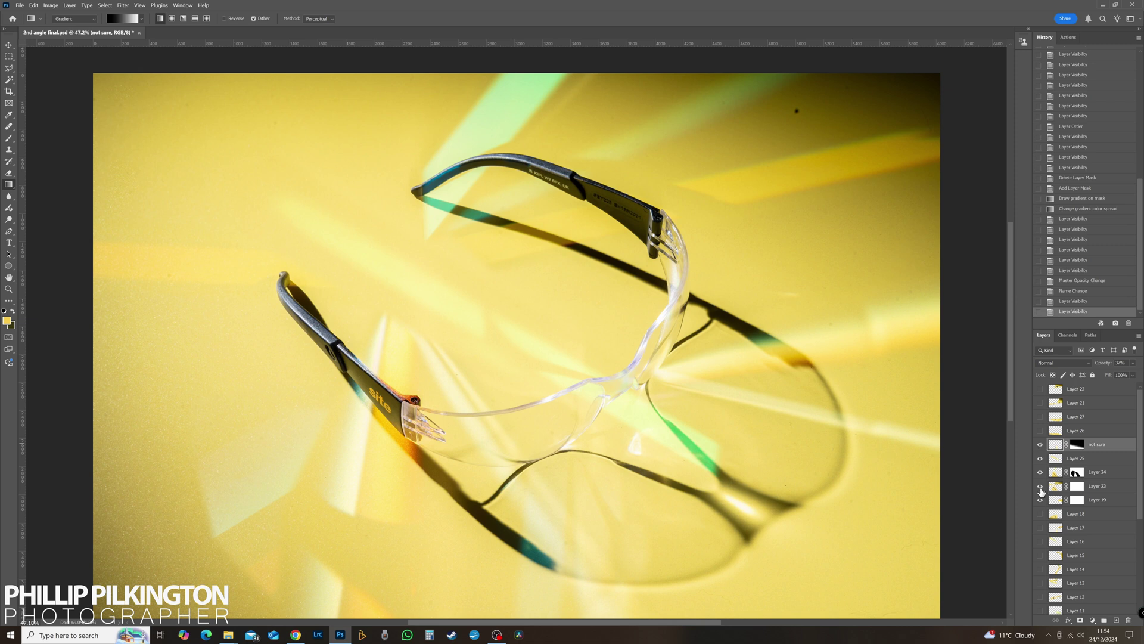
Step: Preview Layer 18 and move it directly above the "not sure" layer
left_click(1040, 514)
left_click(1040, 513)
left_click(1039, 513)
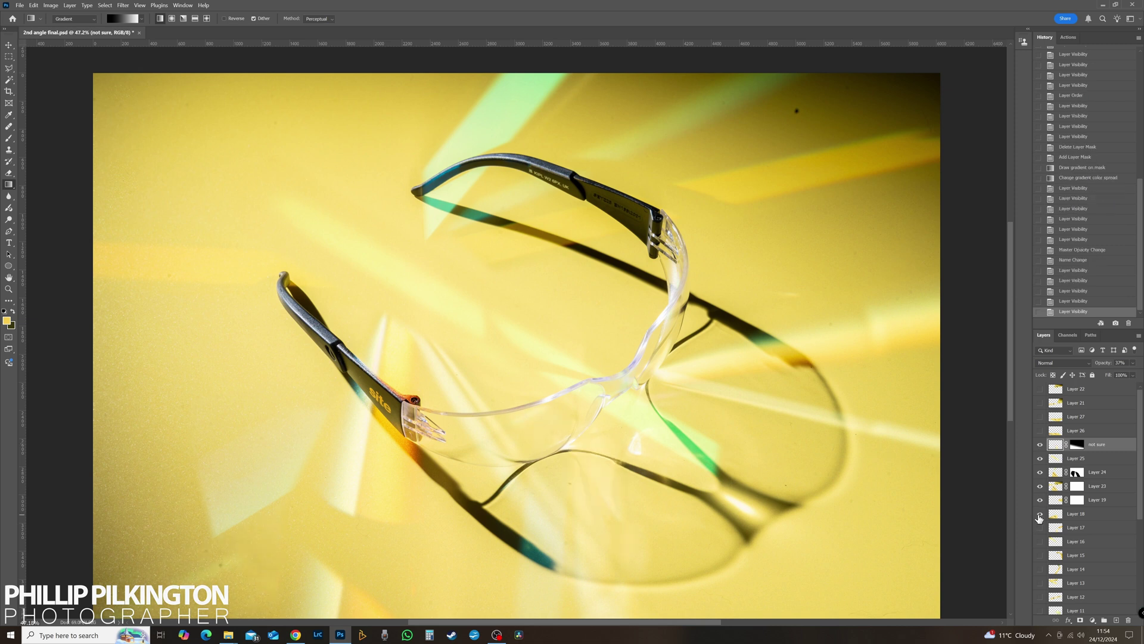
left_click_drag(1054, 511, 1054, 446)
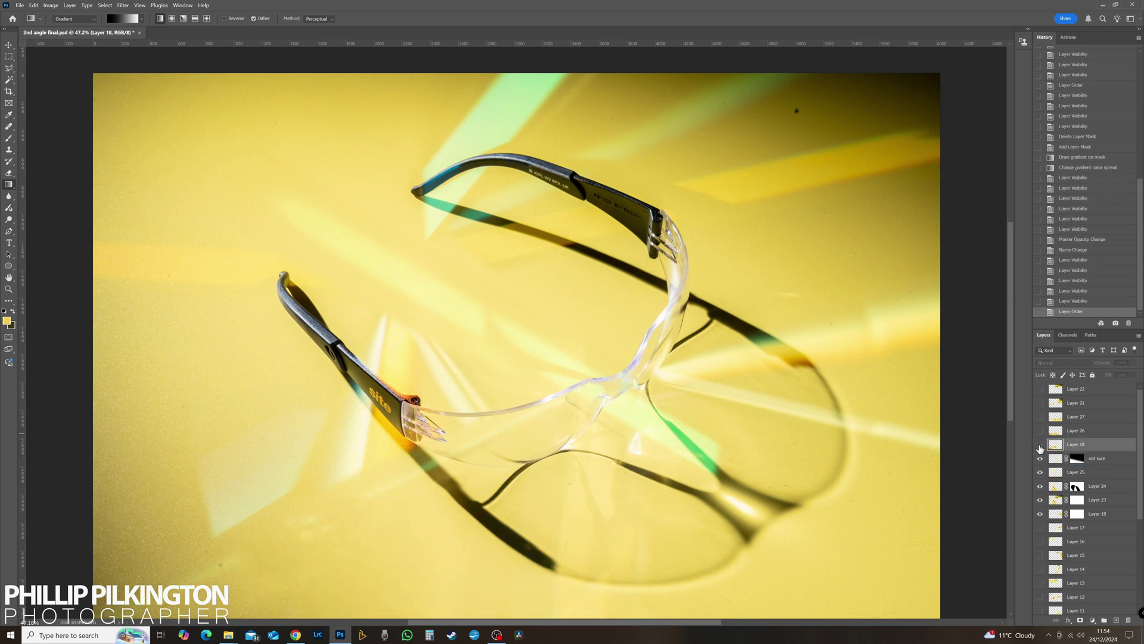
Step: Compare the image with and without Layer 18, leaving the layer hidden
left_click(1040, 446)
left_click(1040, 445)
left_click(1040, 446)
left_click(1040, 446)
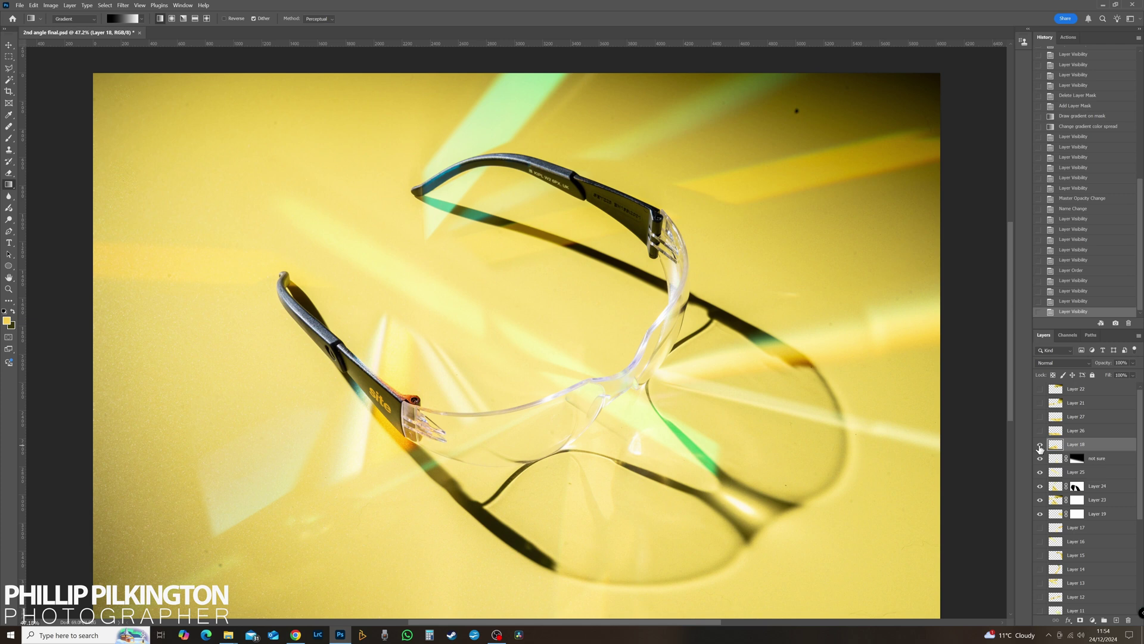
left_click(1040, 446)
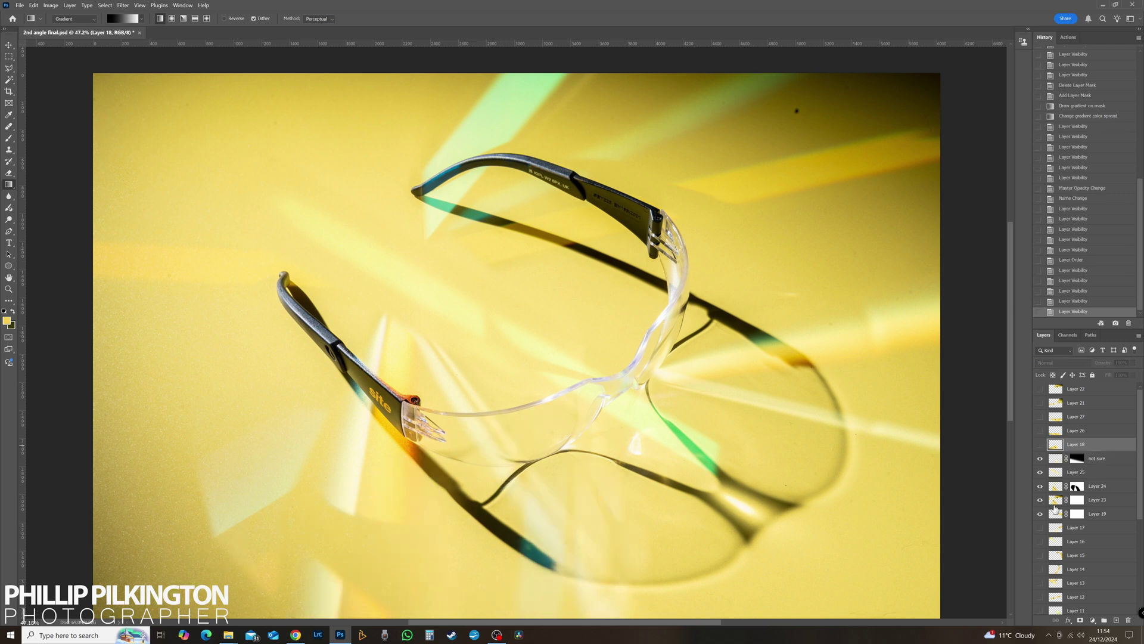
Step: Preview Layer 17, move it directly above the "not sure" layer, compare it on and off, and hide it
left_click(1040, 527)
left_click_drag(1053, 528, 1040, 465)
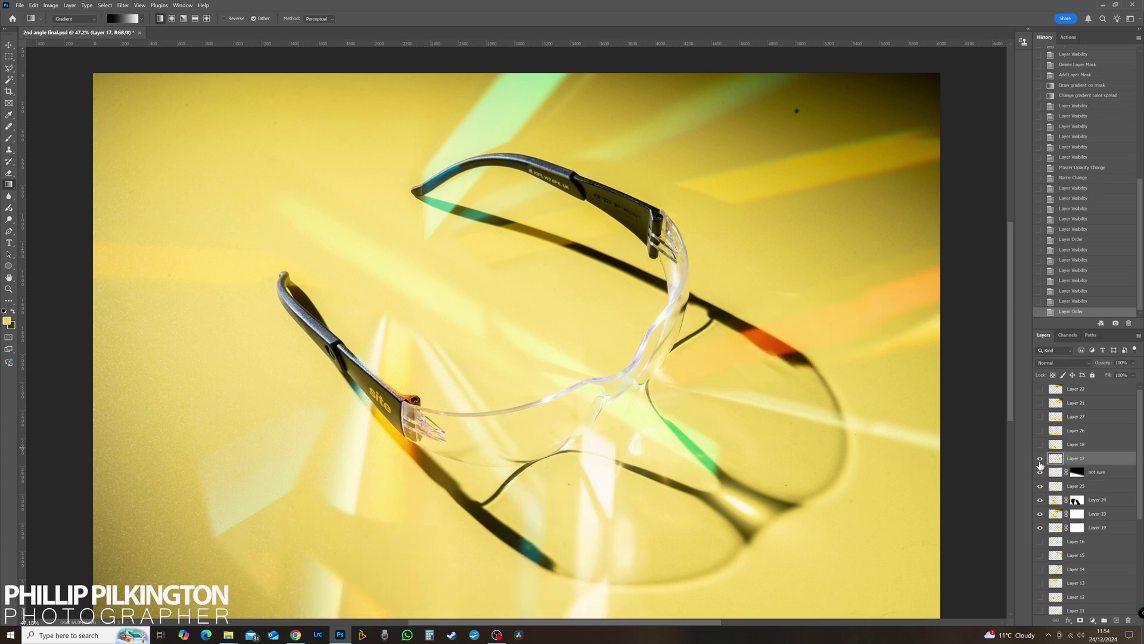
left_click(1039, 460)
left_click(1039, 460)
left_click(1040, 459)
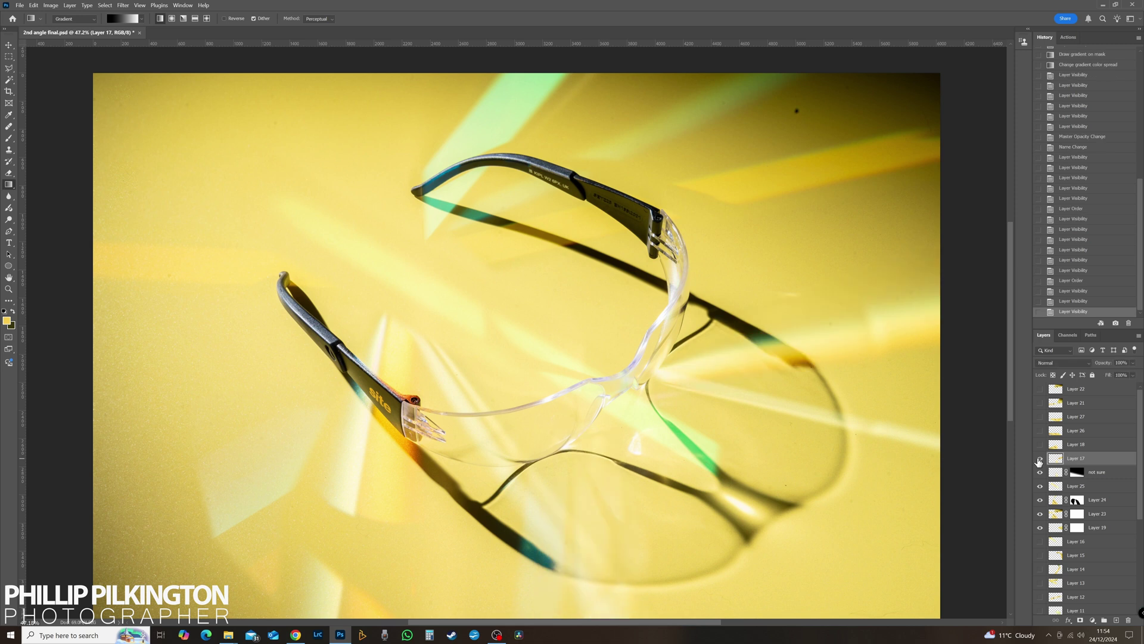
left_click(1040, 460)
left_click(1039, 459)
Step: Move Layer 16 directly above Layer 17, compare the image with and without it, and leave it visible
left_click_drag(1060, 541, 1058, 453)
left_click(1040, 458)
left_click(1040, 459)
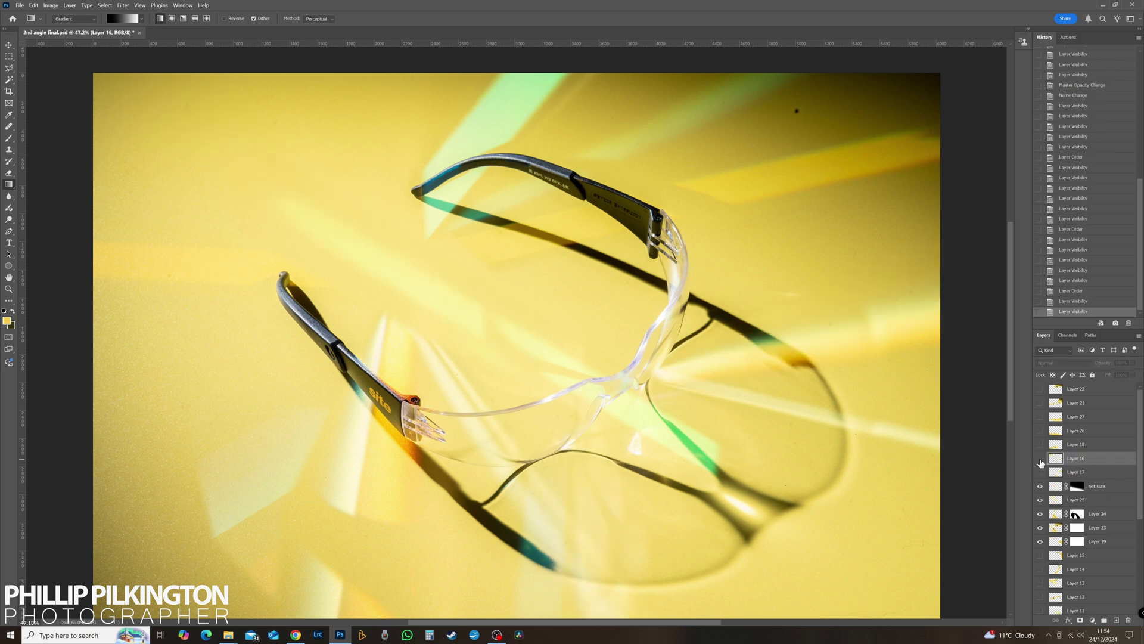
left_click(1040, 459)
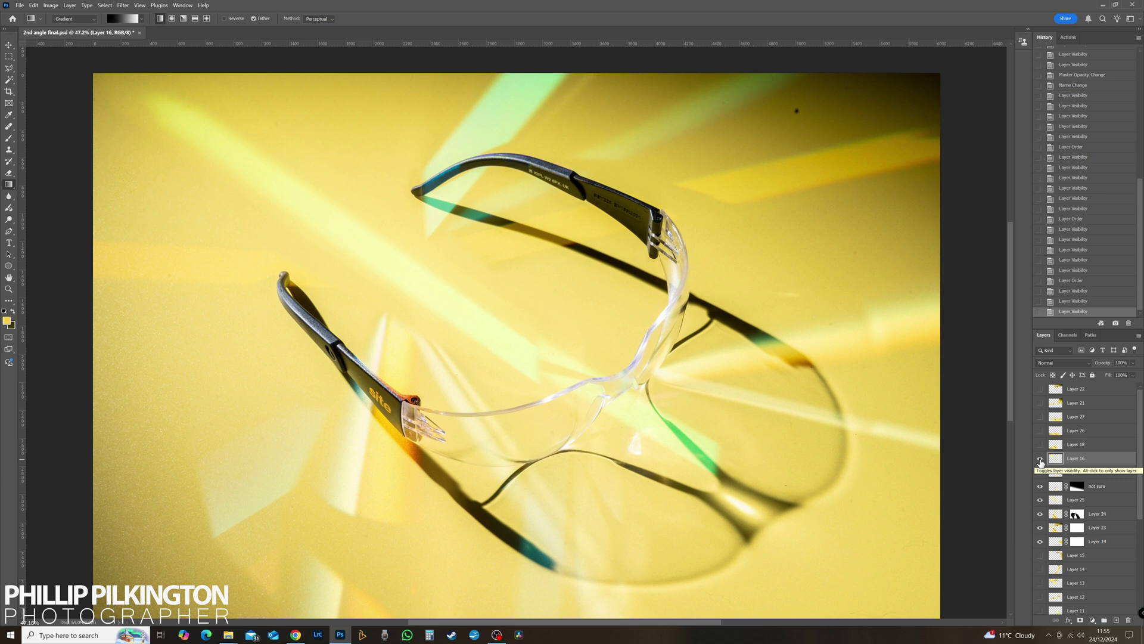
left_click(1040, 460)
left_click(1040, 460)
left_click(1040, 460)
left_click(1039, 460)
left_click(1040, 460)
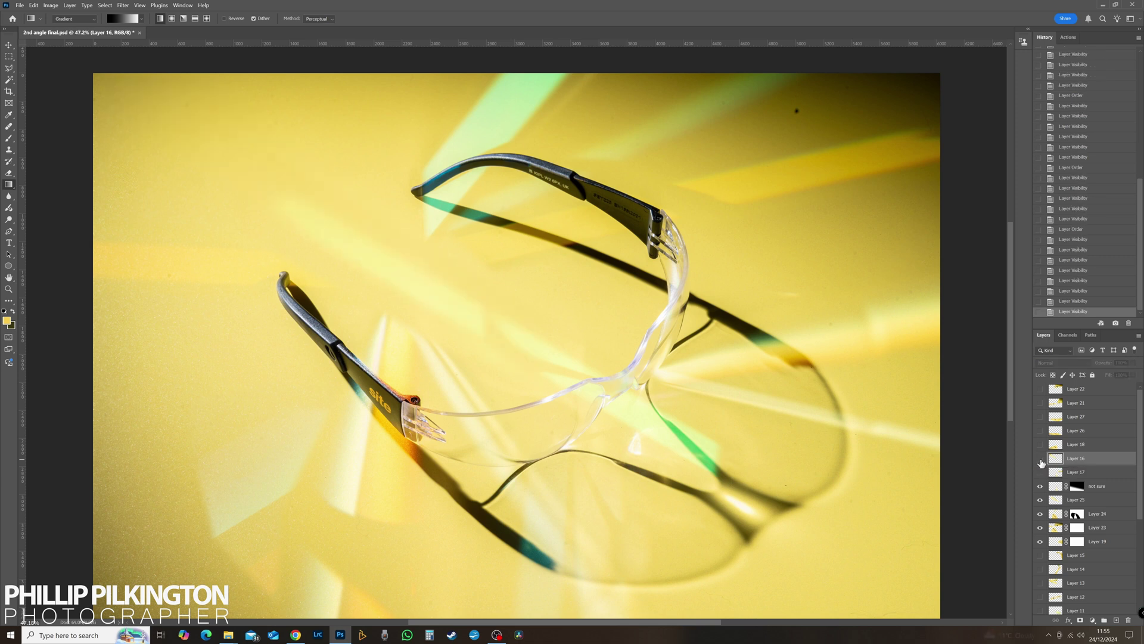
left_click(1040, 460)
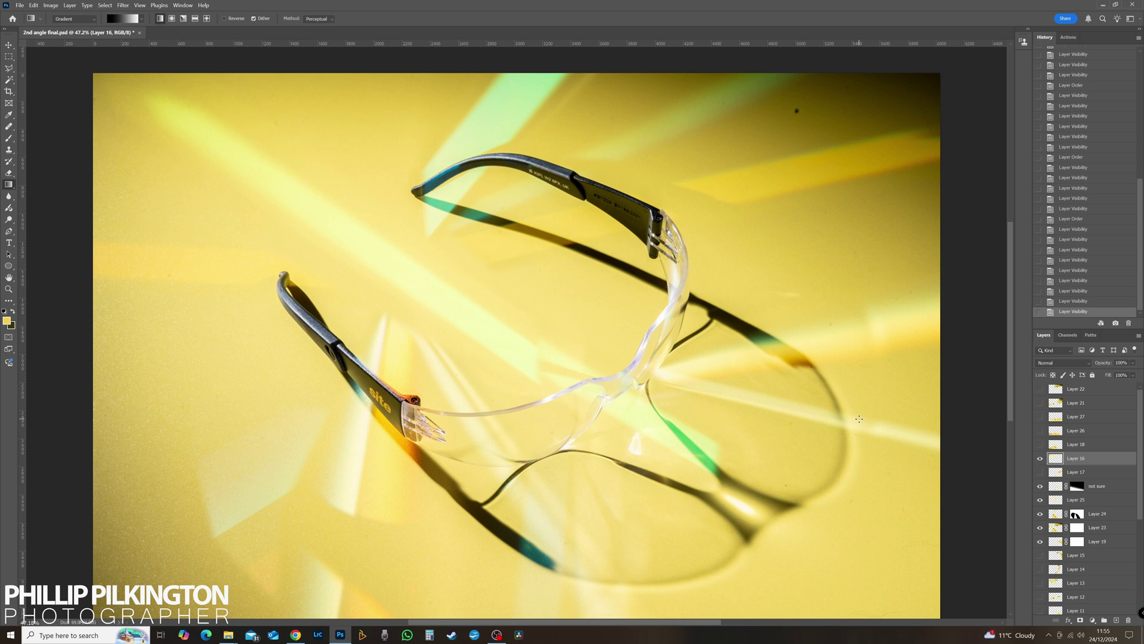
Step: Nudge Layer 16, rotate and reposition it slightly with Free Transform, and compare the layer on and off
key("v")
key("Left")
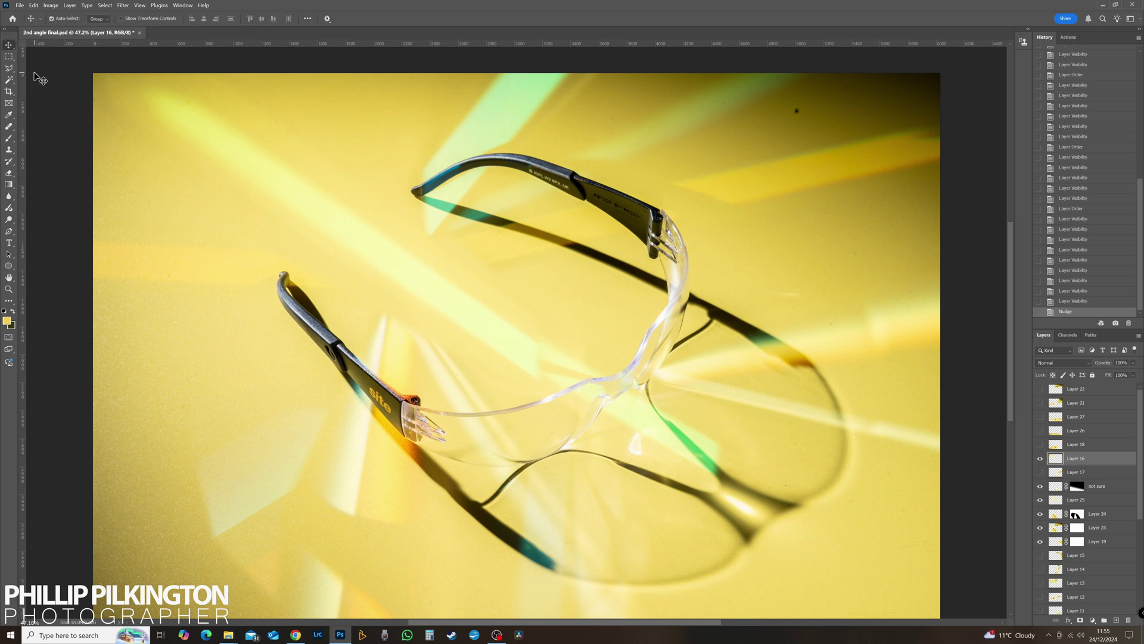
key("ctrl+t")
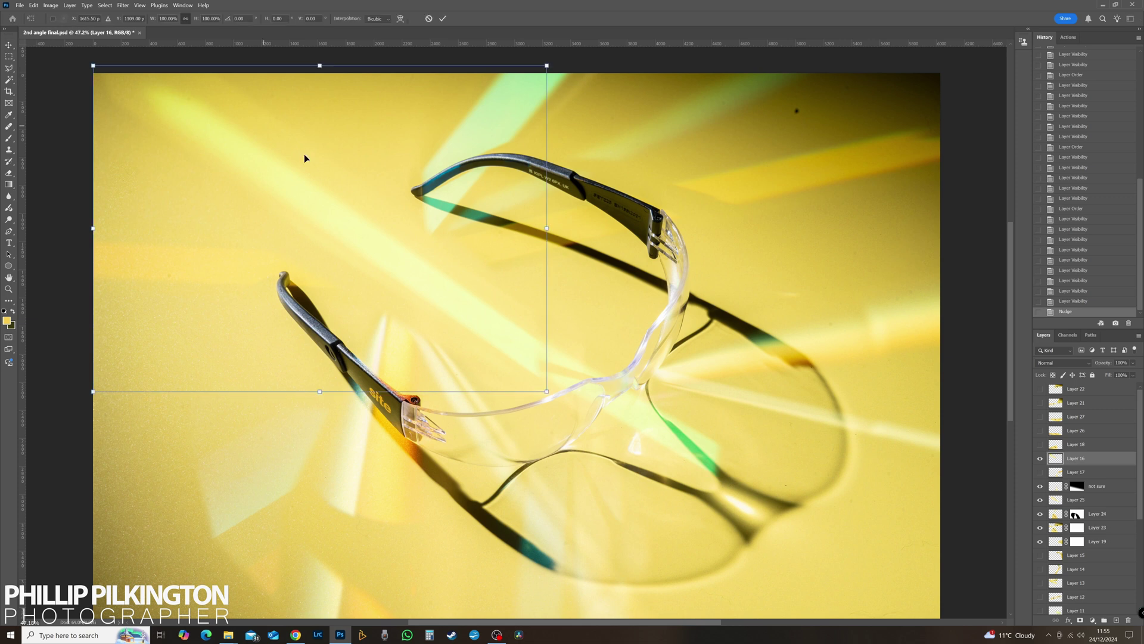
left_click_drag(611, 168, 357, 229)
left_click_drag(569, 229, 568, 232)
left_click_drag(401, 256, 397, 254)
key("Return")
left_click(1040, 459)
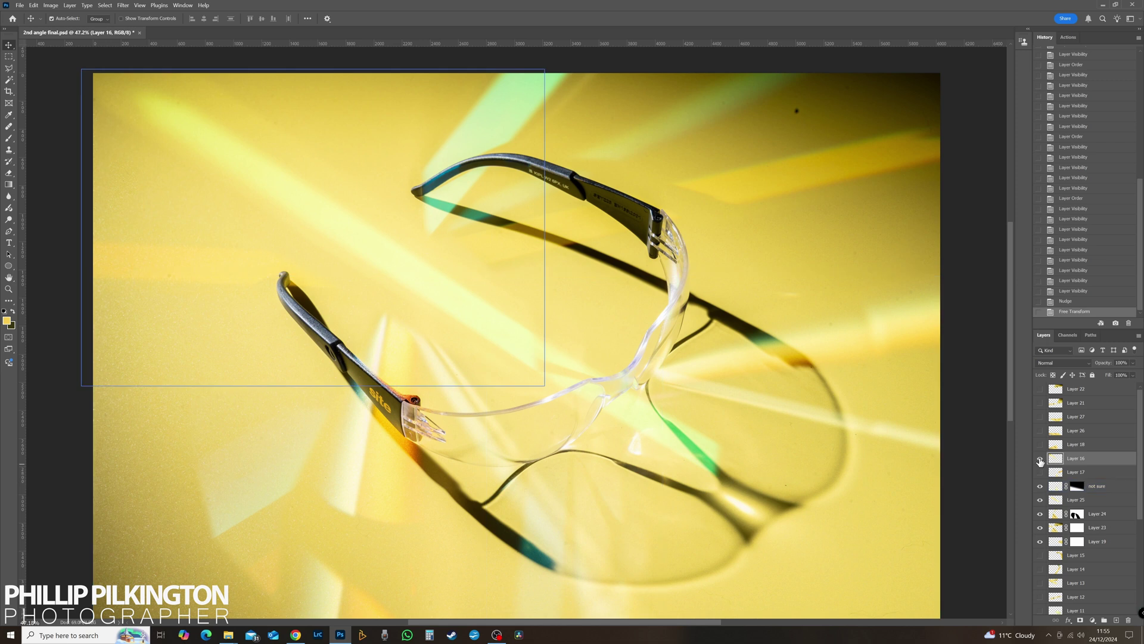
left_click(1039, 458)
left_click(1039, 458)
left_click(1040, 458)
left_click(1040, 459)
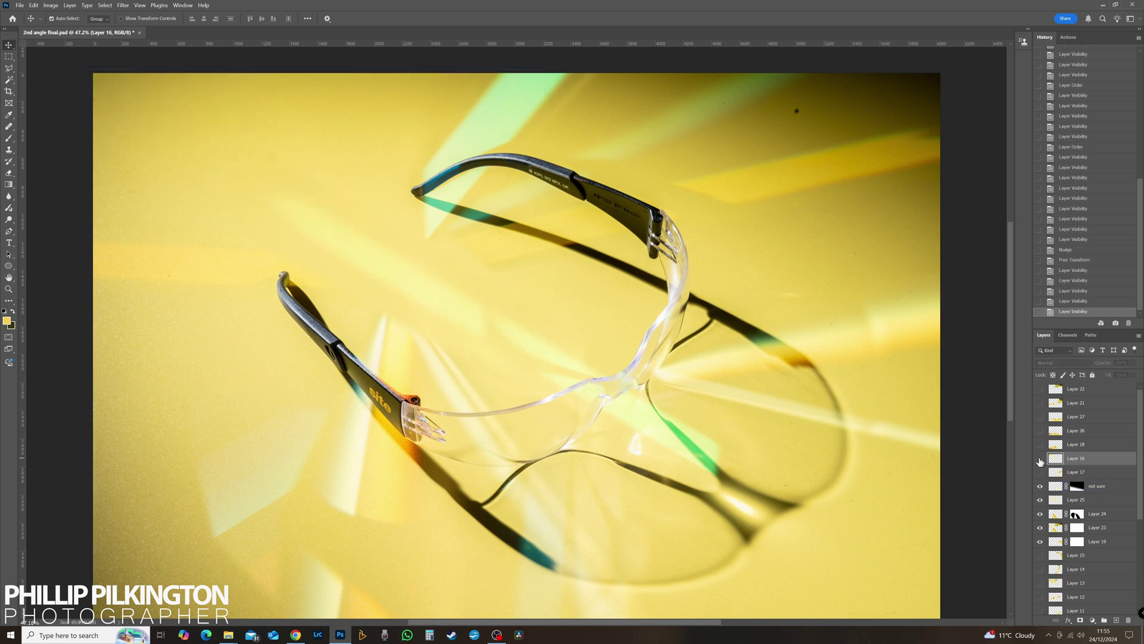
Step: Fine-tune Layer 16 with a second small Free Transform and a nudge, and check it on and off, leaving it visible
left_click(1040, 459)
key("ctrl+t")
left_click_drag(552, 404, 559, 398)
key("Return")
key("Up")
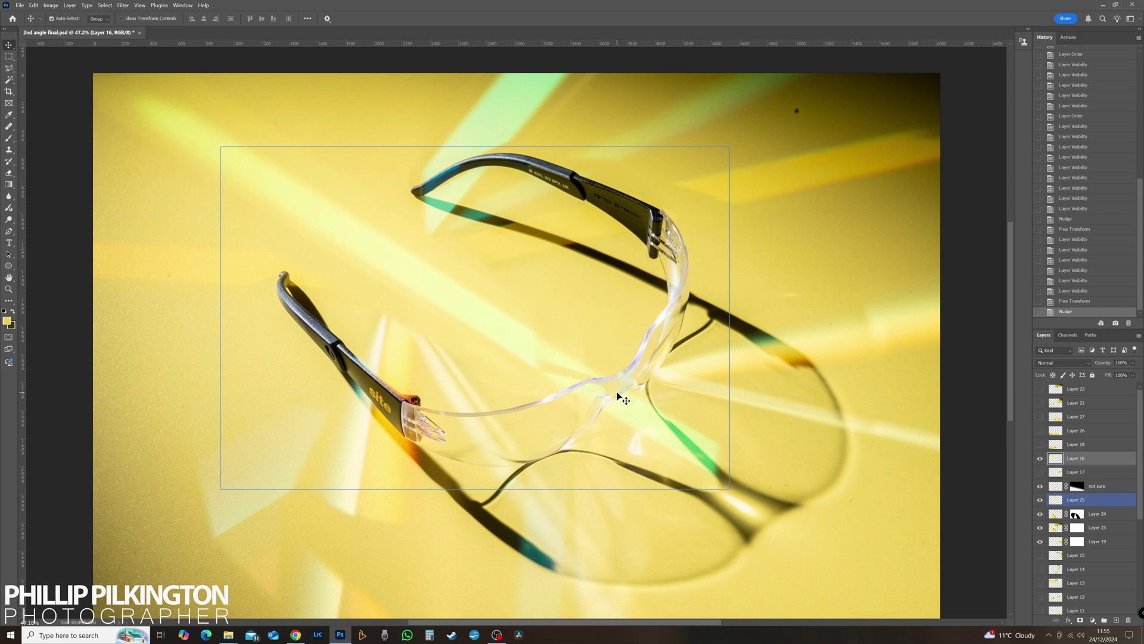
left_click(1039, 458)
left_click(1039, 458)
left_click(1040, 460)
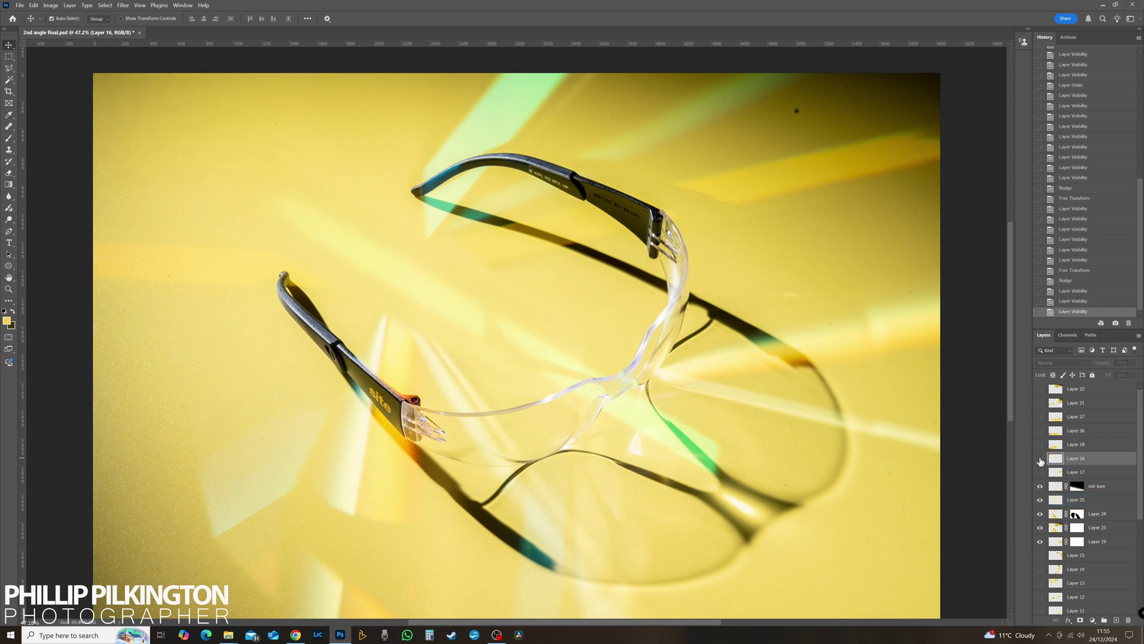
left_click(1040, 460)
Step: Mask Layer 16 with a gradient along its light streak that fades it out near the nose bridge, and shift the gradient midpoint toward the bridge
left_click(1080, 621)
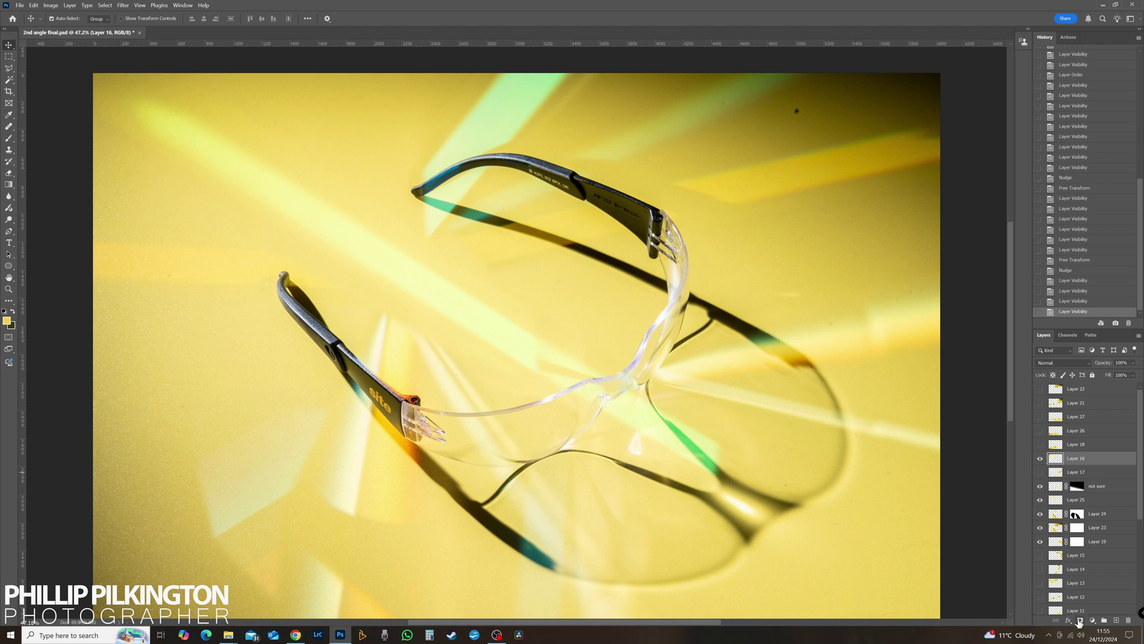
key("g")
left_click_drag(547, 367, 427, 300)
left_click_drag(487, 327, 509, 343)
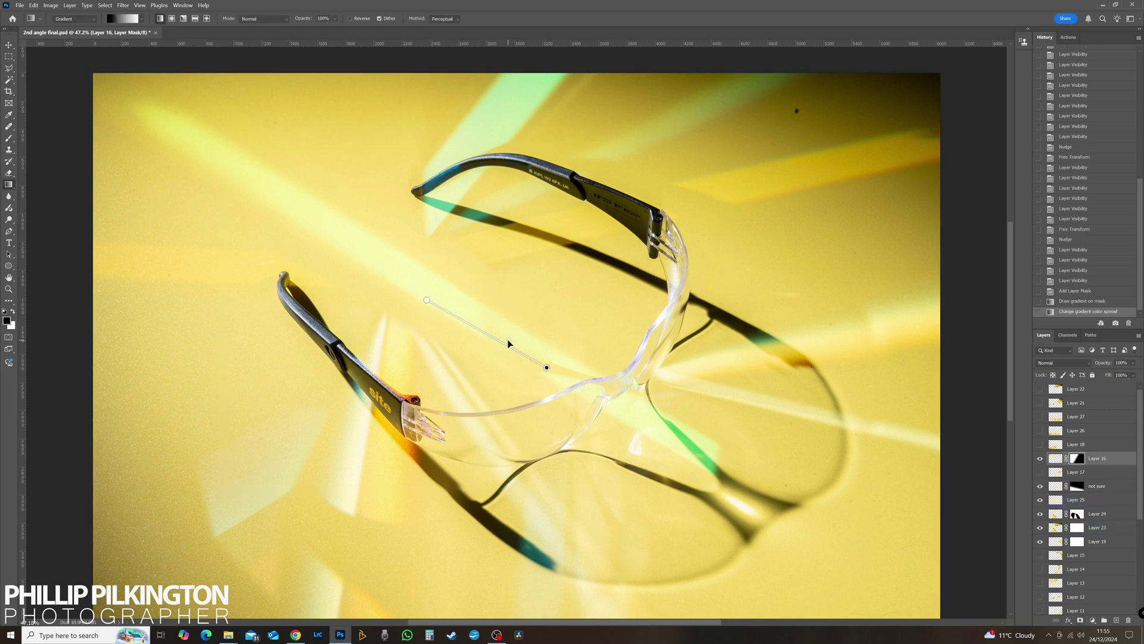
left_click(1053, 462)
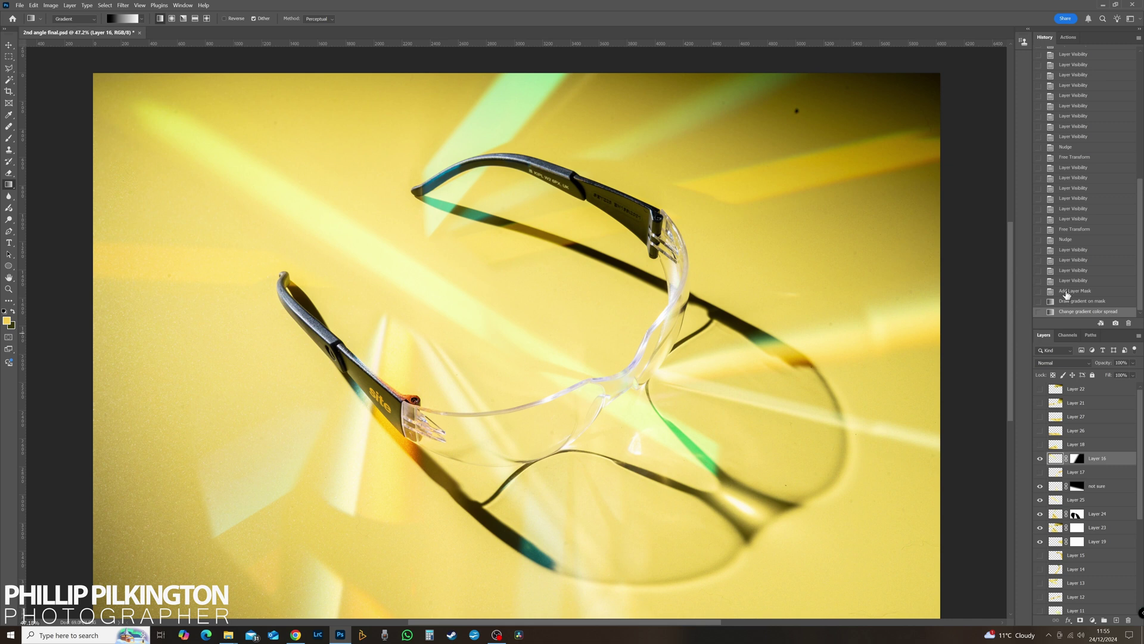
Step: Compare Layer 16 before and after the gradient mask using the history states, ending on the masked version
left_click(1067, 293)
left_click(1061, 283)
left_click(1038, 282)
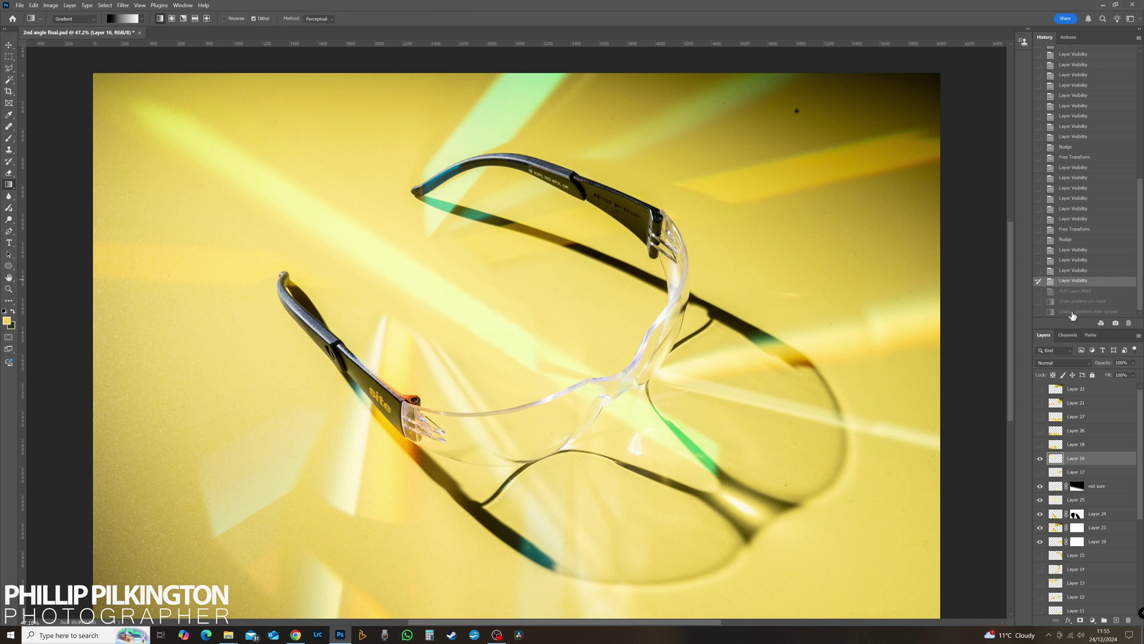
left_click(1073, 311)
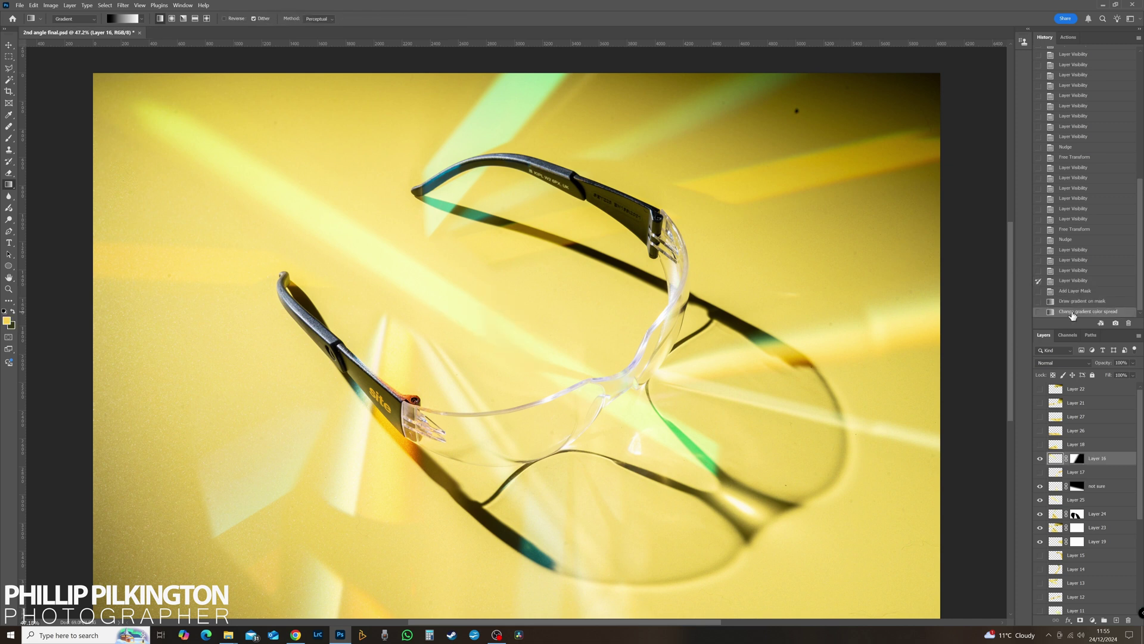
left_click(1065, 280)
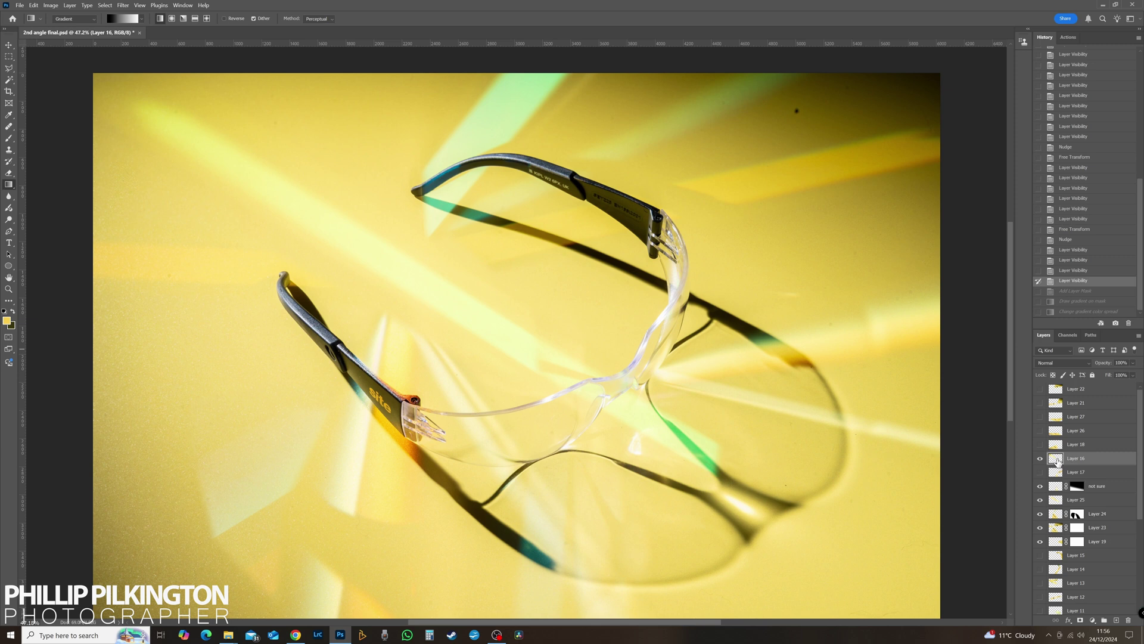
left_click(1066, 311)
Step: Reduce Layer 16's opacity to 58%, compare the image with and without it, and hide the layer
left_click_drag(1132, 363, 1120, 374)
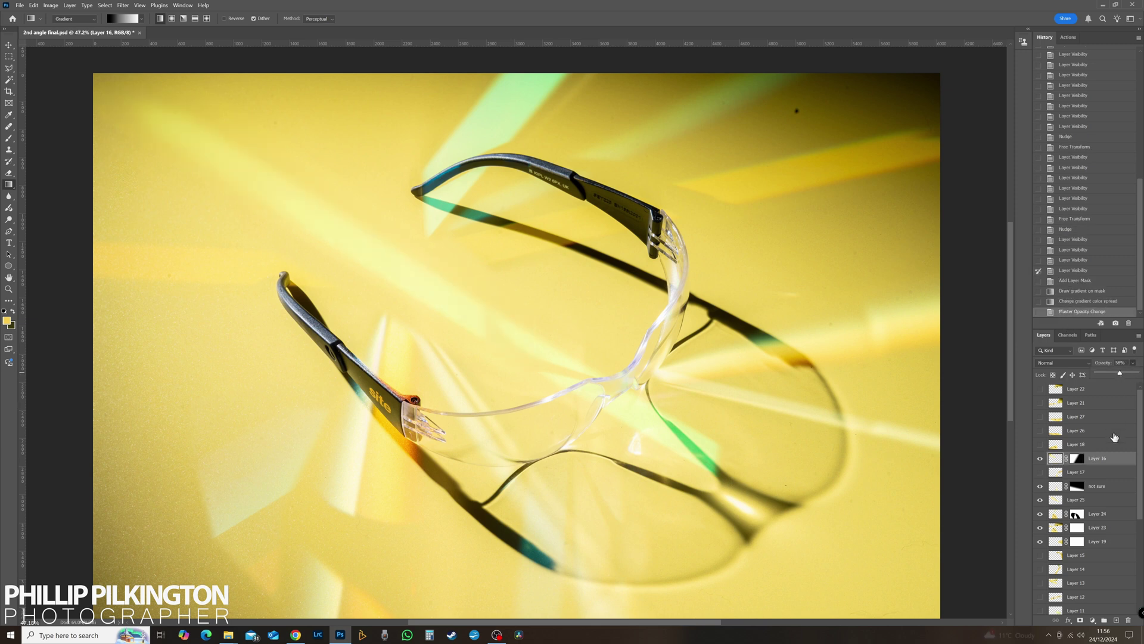
left_click(1040, 459)
left_click(1040, 458)
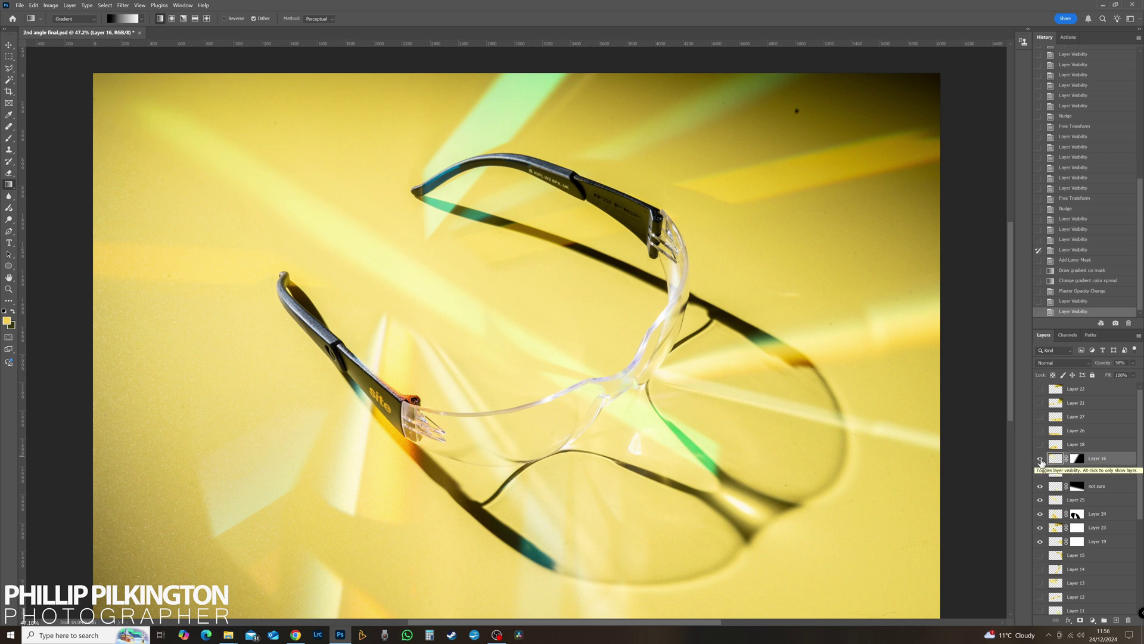
left_click(1040, 459)
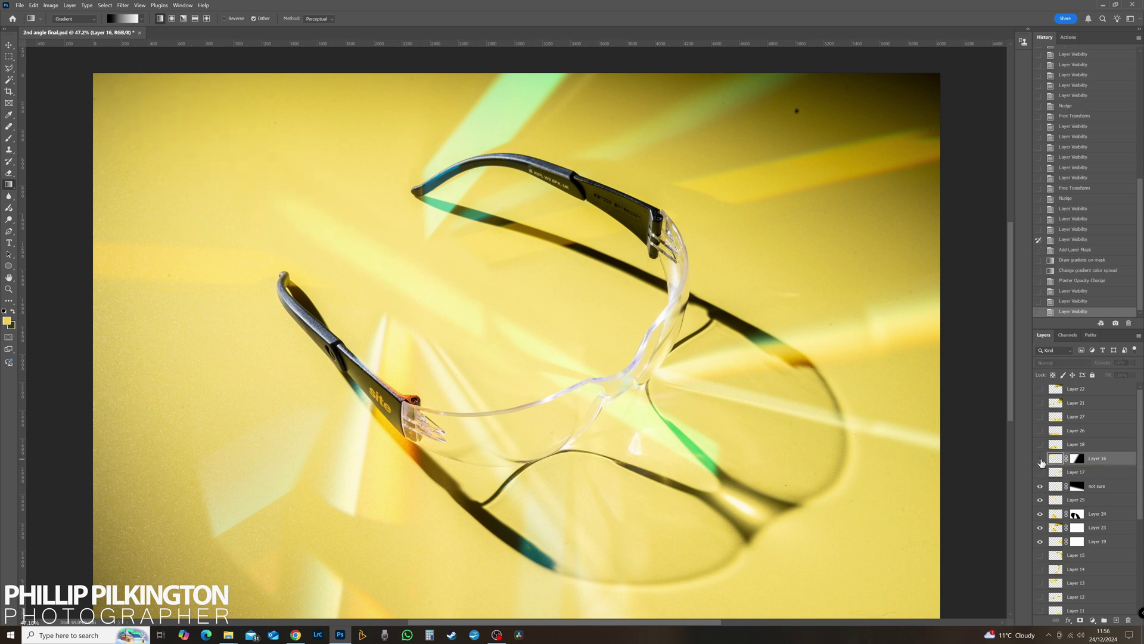
Step: Show Layer 15, move it directly above Layer 18, and compare it on and off, leaving it visible
left_click(1055, 557)
left_click(1040, 556)
left_click_drag(1053, 557, 1050, 440)
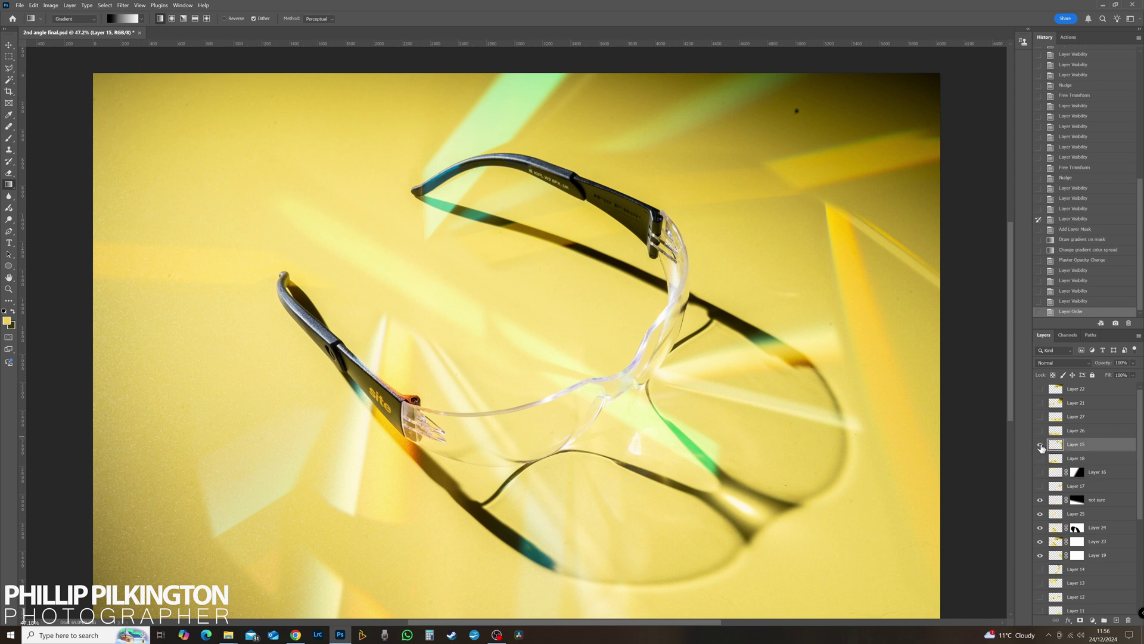
left_click(1040, 447)
left_click(1040, 447)
left_click(1039, 447)
left_click(1040, 447)
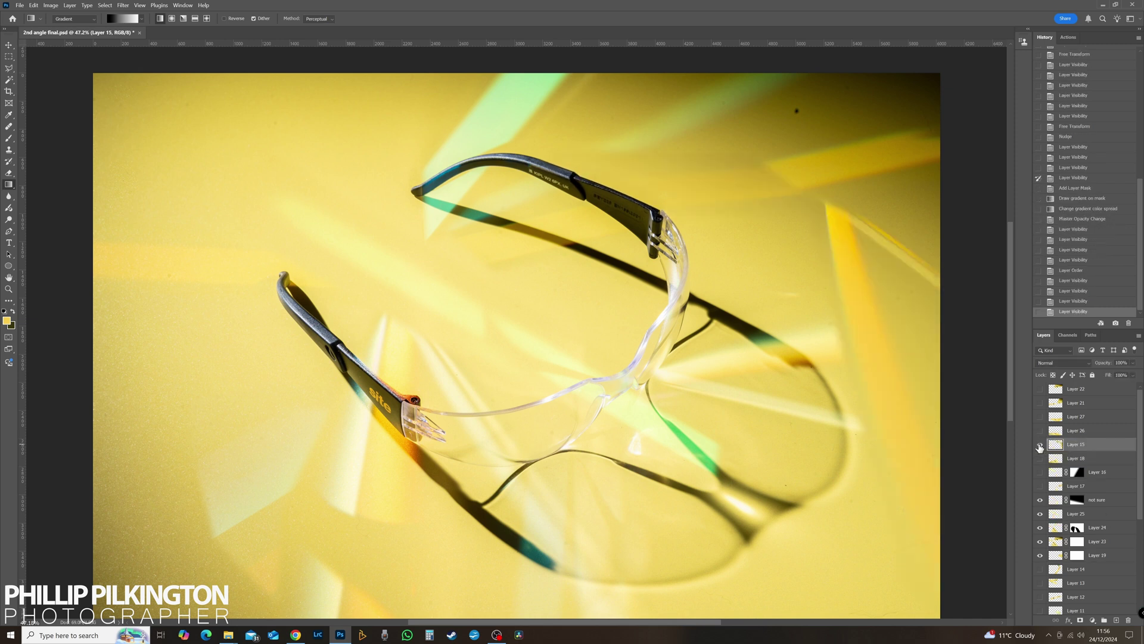
left_click(1040, 447)
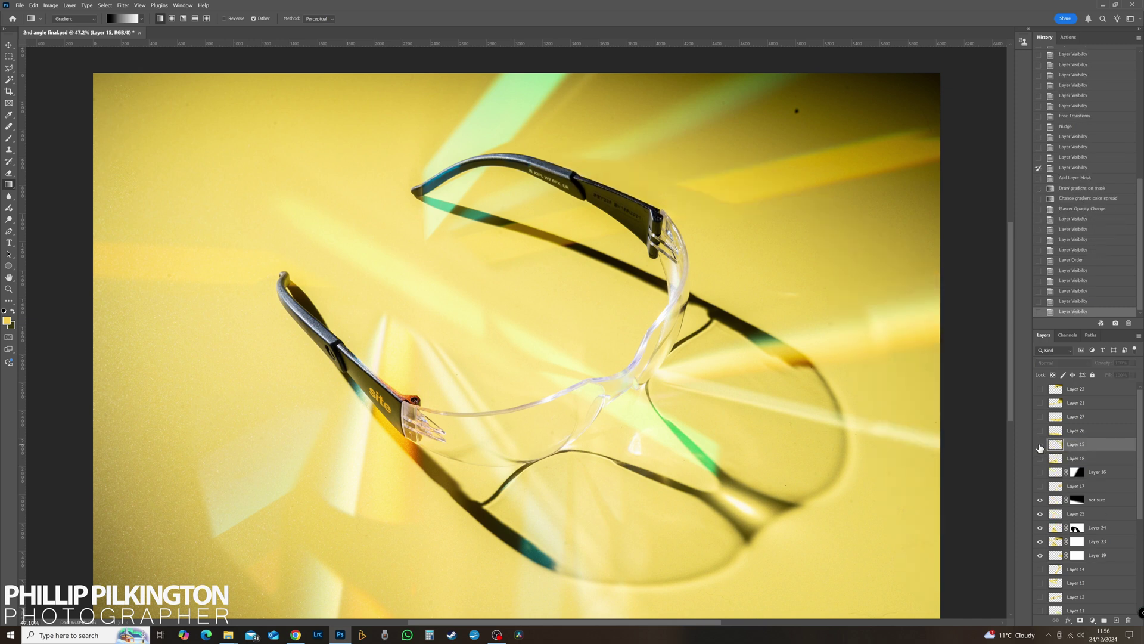
left_click(1040, 446)
left_click(1040, 447)
left_click(1040, 447)
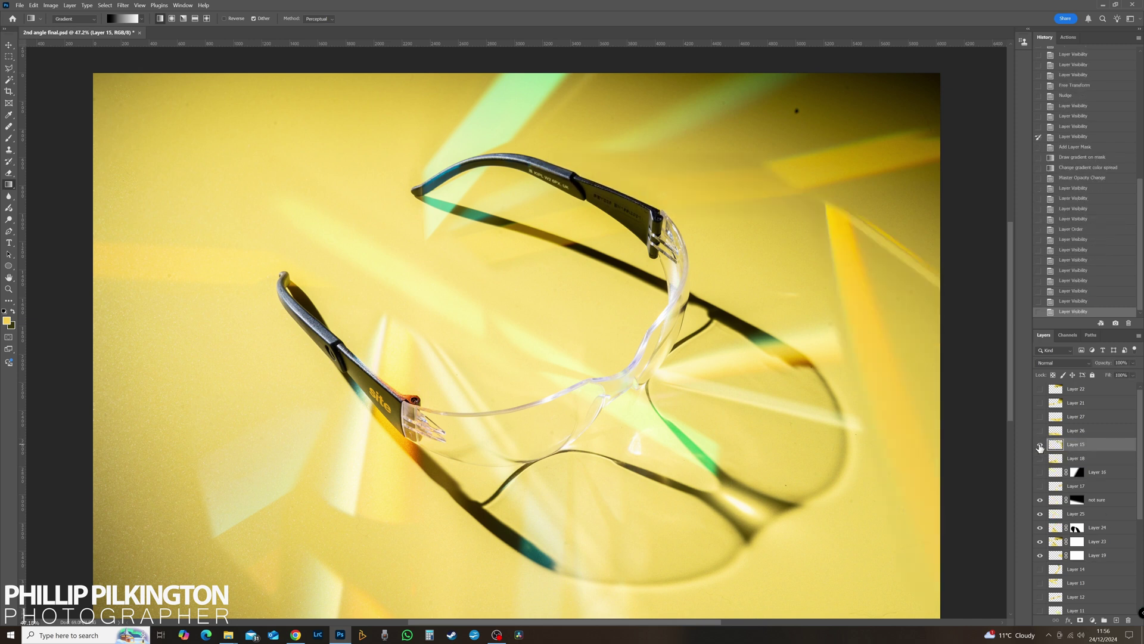
Step: Add a mask to Layer 15 and draw a gradient from beside the upper hinge across to the tip of the orange streak
left_click(1080, 620)
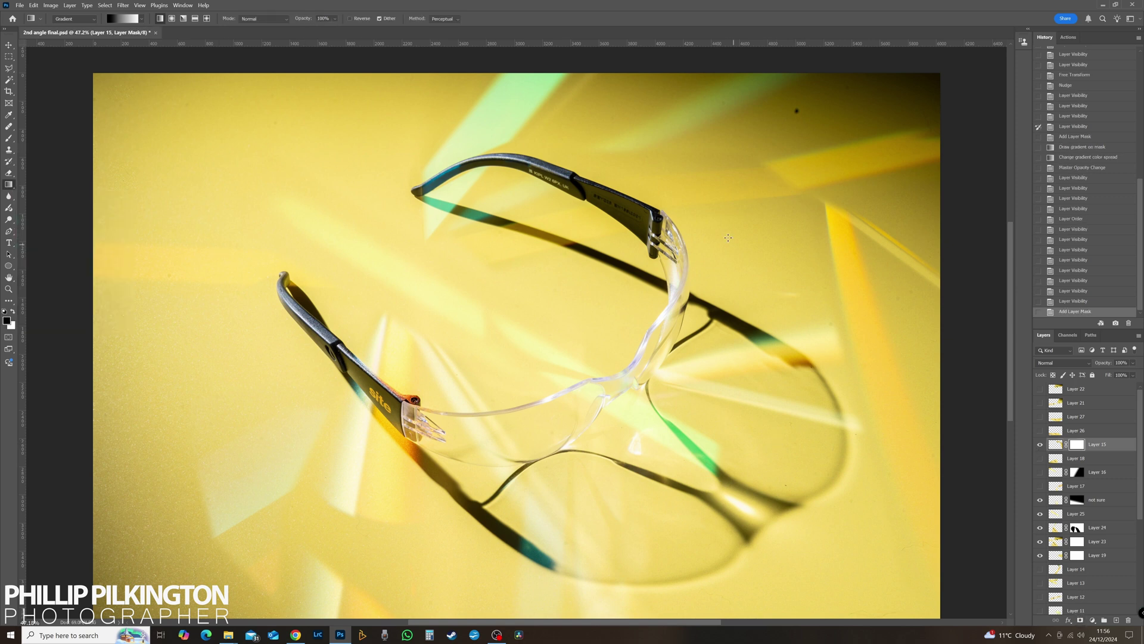
left_click_drag(738, 244, 830, 253)
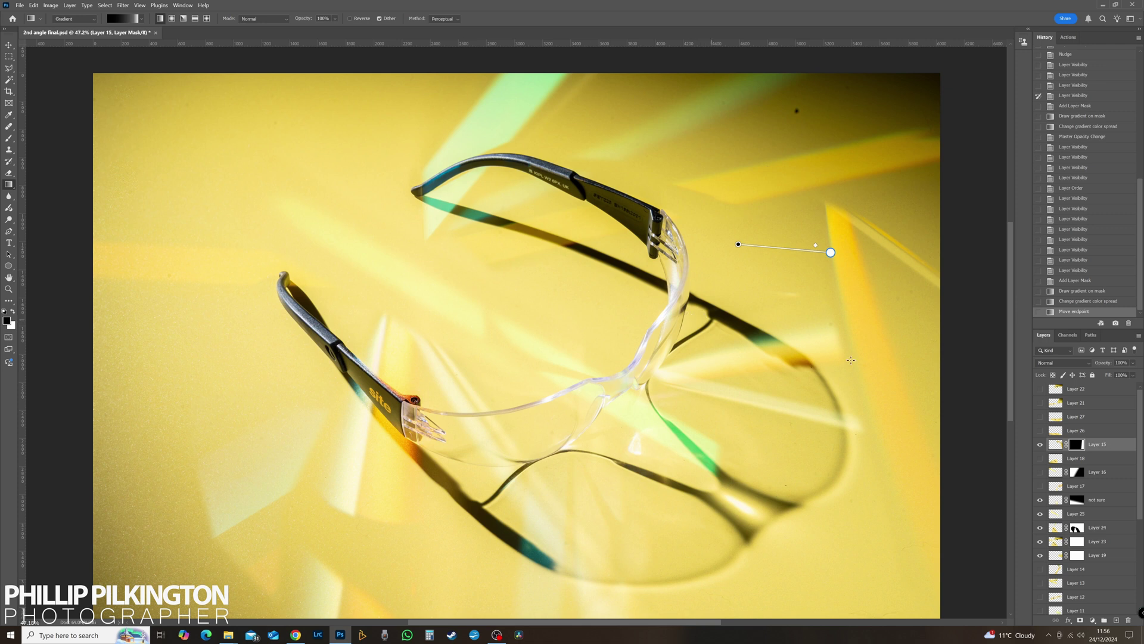
Step: Paint on Layer 15's mask with a soft round black brush at 38% opacity around the lens shadow's outer edge, and compare the result
left_click(9, 138)
left_click(59, 19)
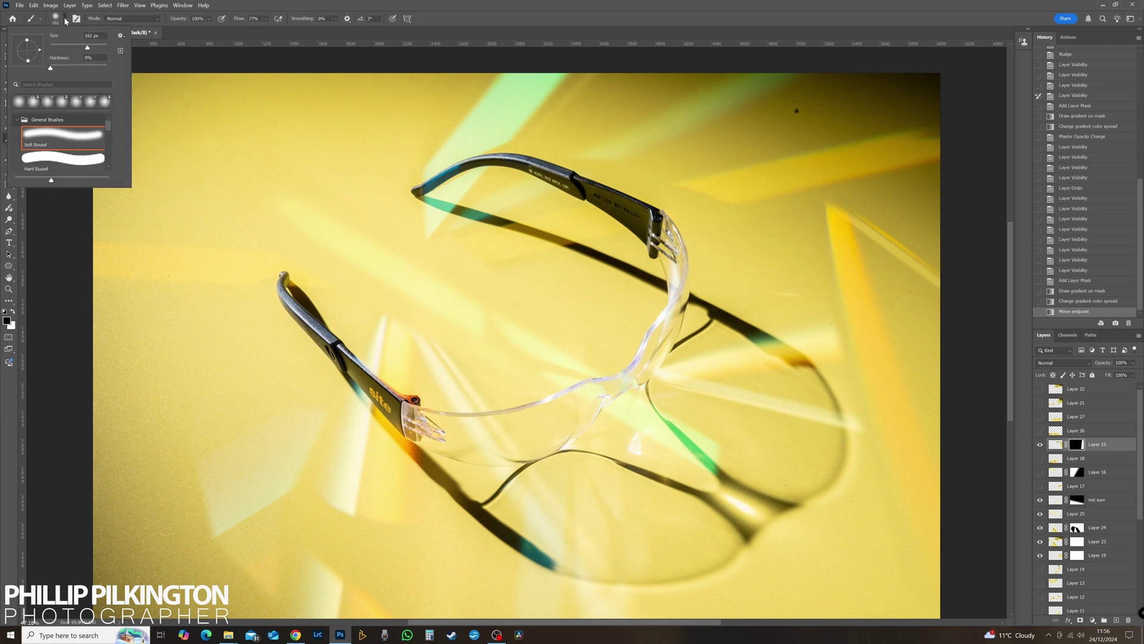
left_click(1040, 444)
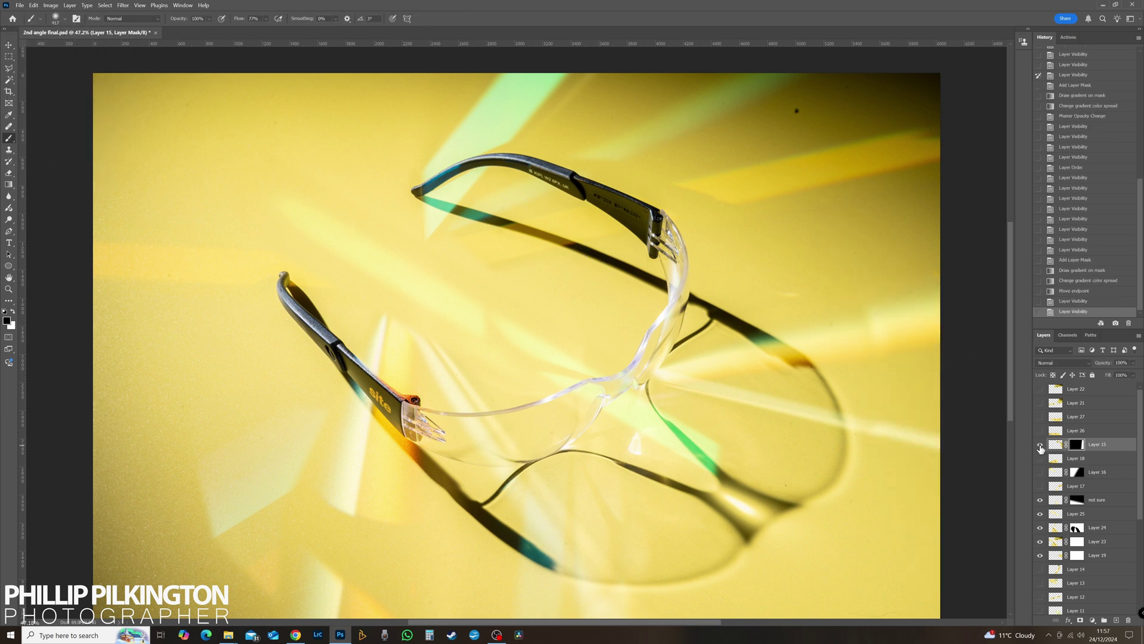
left_click(1039, 444)
left_click_drag(789, 349, 982, 323)
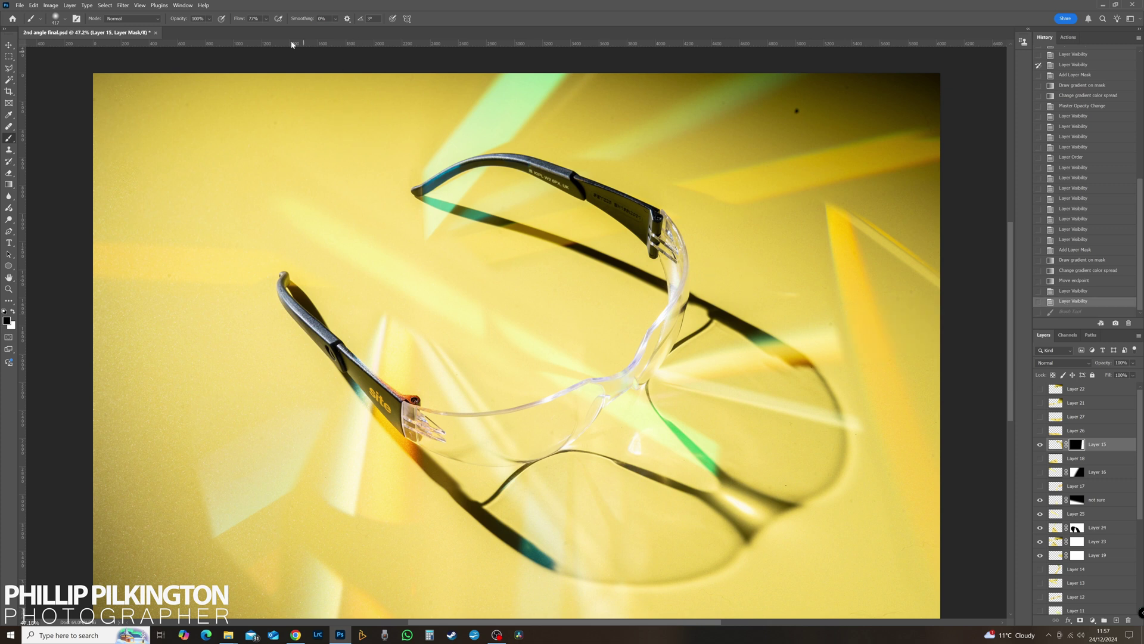
left_click(210, 19)
left_click(198, 29)
mouse_move(825, 343)
left_mouse_down()
mouse_move(954, 330)
mouse_move(951, 351)
mouse_move(867, 345)
mouse_move(987, 425)
mouse_move(914, 448)
mouse_move(784, 420)
mouse_move(954, 450)
left_mouse_up()
mouse_move(826, 336)
left_mouse_down()
mouse_move(755, 419)
mouse_move(726, 390)
left_mouse_up()
left_click(1040, 446)
left_click(1040, 445)
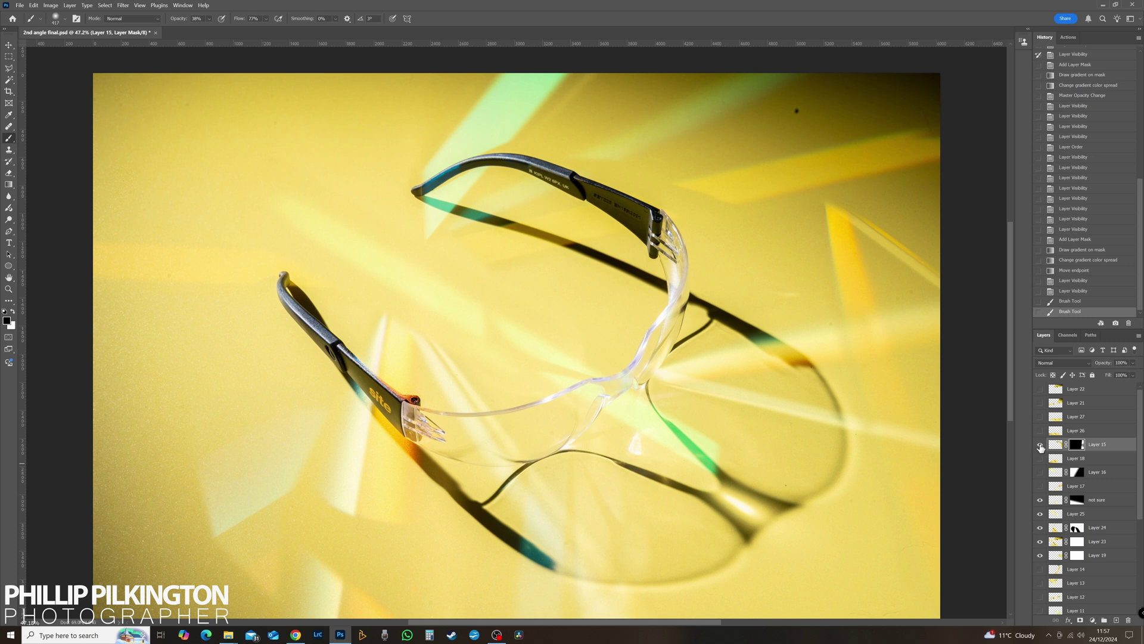
Step: Reduce Layer 15's overall opacity to 58%
left_click(1056, 444)
left_click(1133, 363)
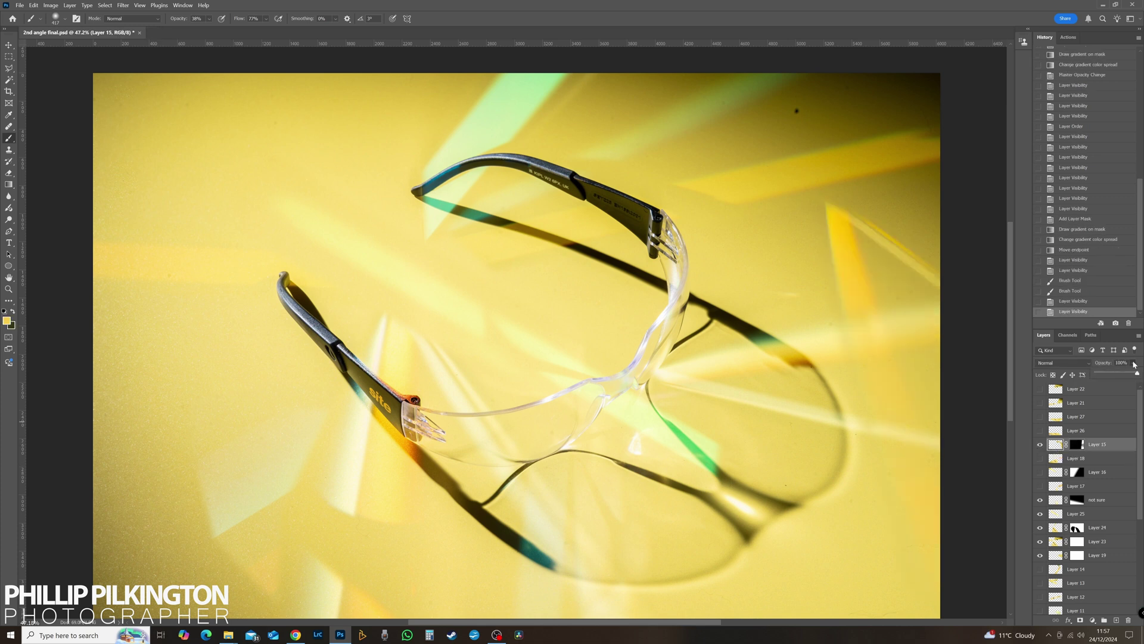
left_click_drag(1135, 373, 1120, 374)
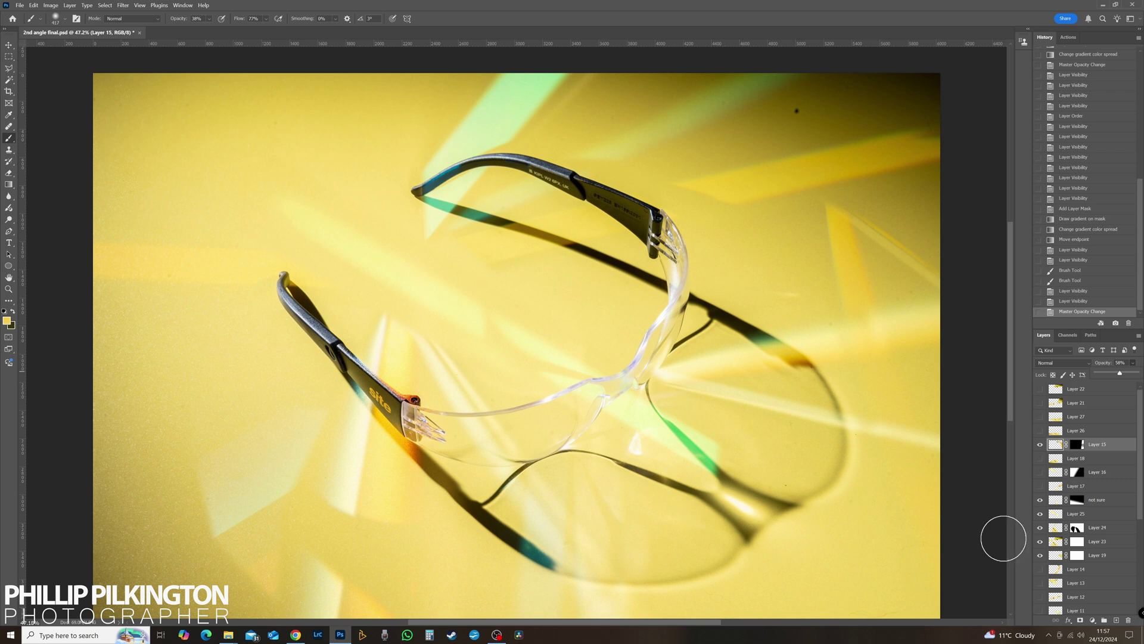
Step: Show Layer 14, move it directly above Layer 18, move Layer 15 directly above the "not sure" layer, and compare Layer 14 on and off
left_click(1040, 570)
left_click(1040, 569)
left_click(1039, 570)
left_click_drag(1054, 573, 1055, 505)
left_click(1039, 445)
left_click(1040, 445)
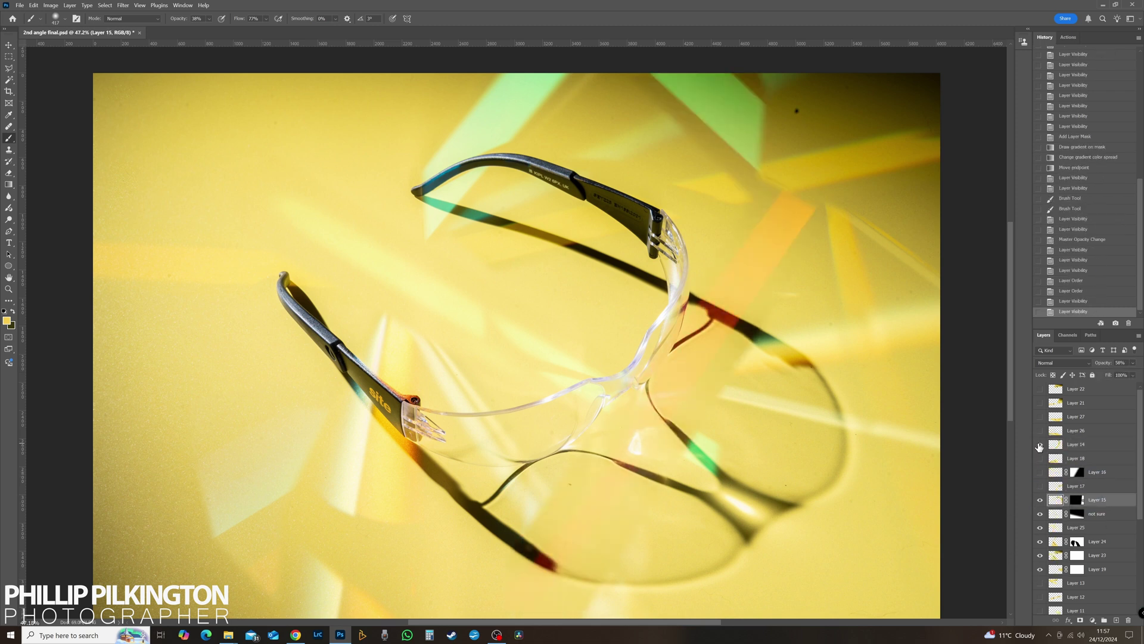
left_click(1040, 444)
left_click(1039, 444)
Step: Add a mask to Layer 14, draw a short gradient inside the upper lens shadow to hide the lower part, and compare the result
left_click(1067, 444)
left_click(1080, 619)
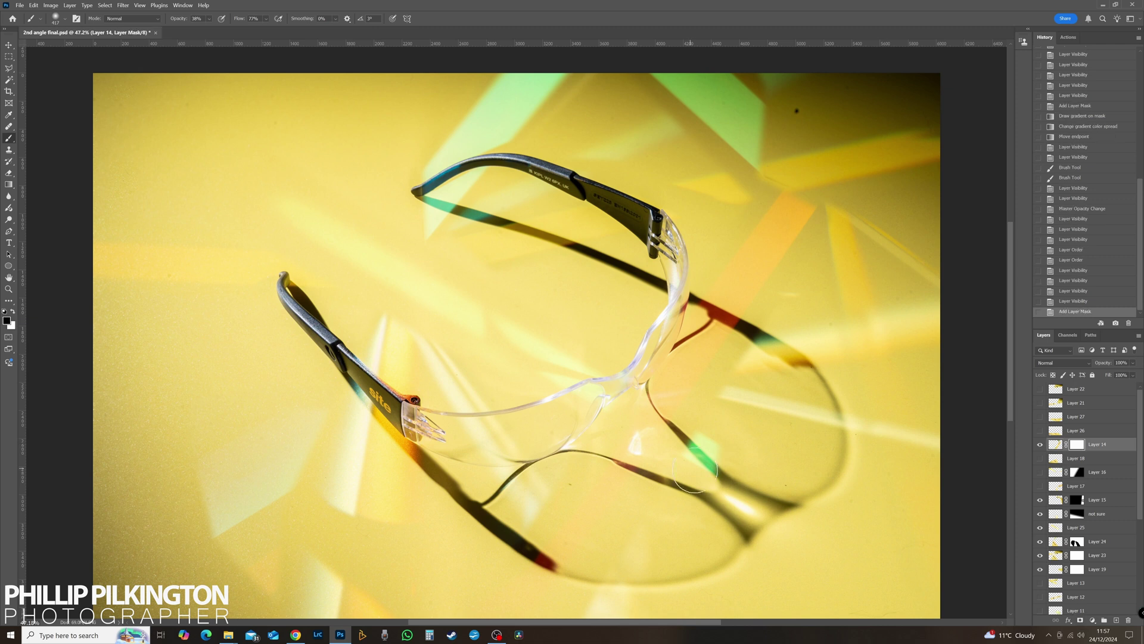
key("g")
mouse_move(668, 348)
left_mouse_down()
mouse_move(718, 308)
mouse_move(688, 326)
mouse_move(720, 410)
mouse_move(730, 404)
left_mouse_up()
left_click_drag(718, 307, 726, 355)
left_click(1040, 444)
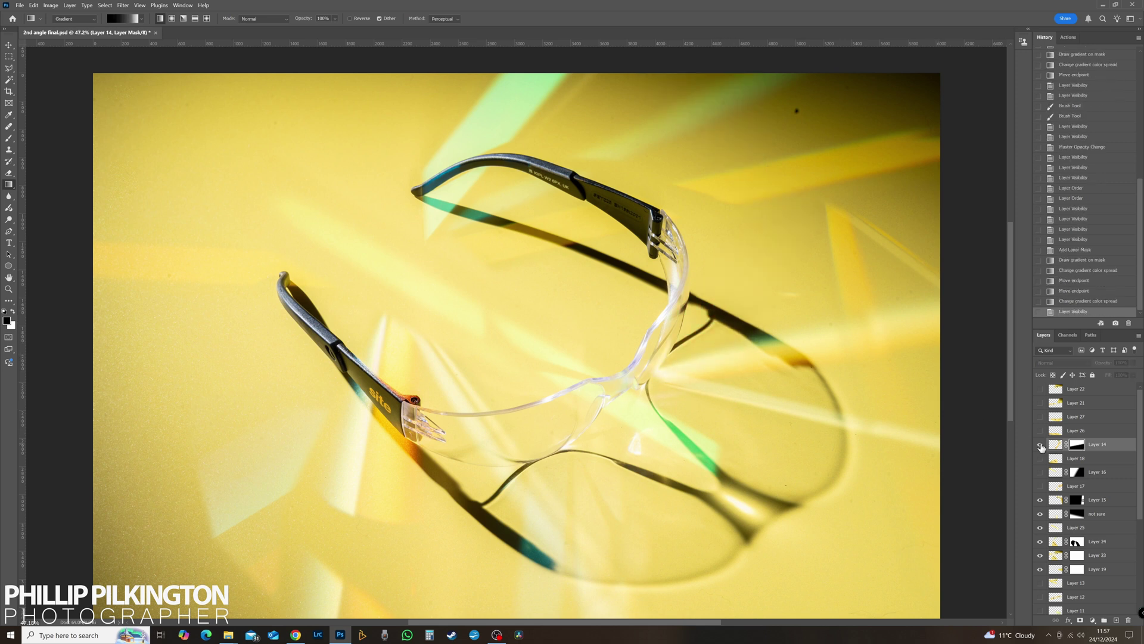
left_click(1040, 444)
left_click(1040, 445)
left_click(1039, 444)
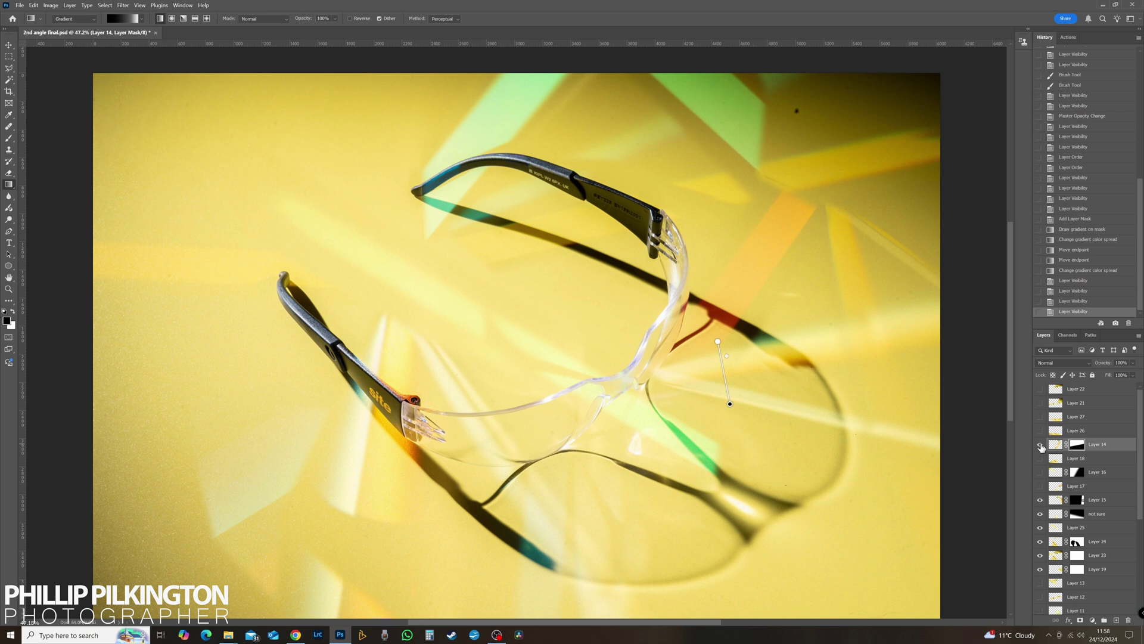
left_click(1040, 445)
left_click(1040, 444)
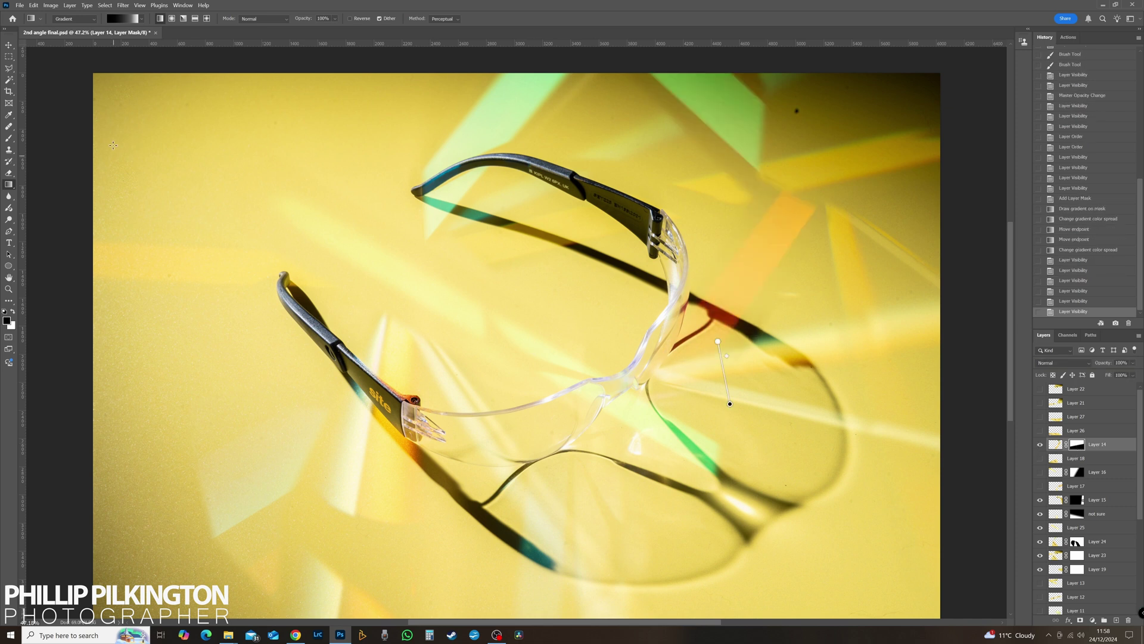
Step: Paint on Layer 14's mask with a smaller soft round black brush along the clear frame beside the nose bridge, and compare the result
left_click(9, 137)
left_click(57, 18)
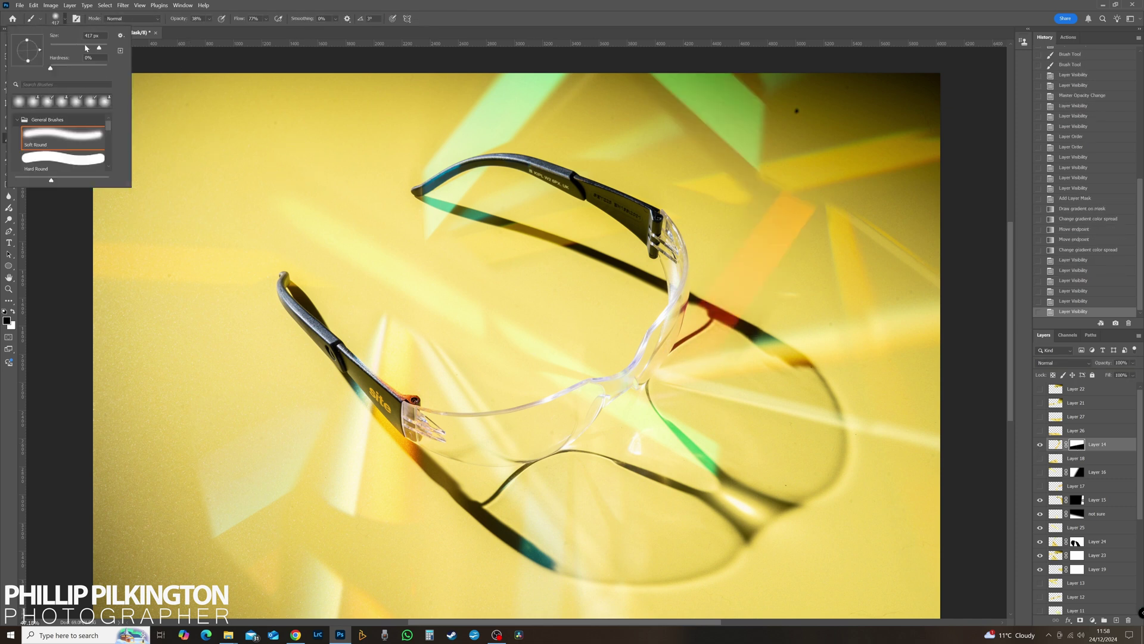
left_click(1040, 444)
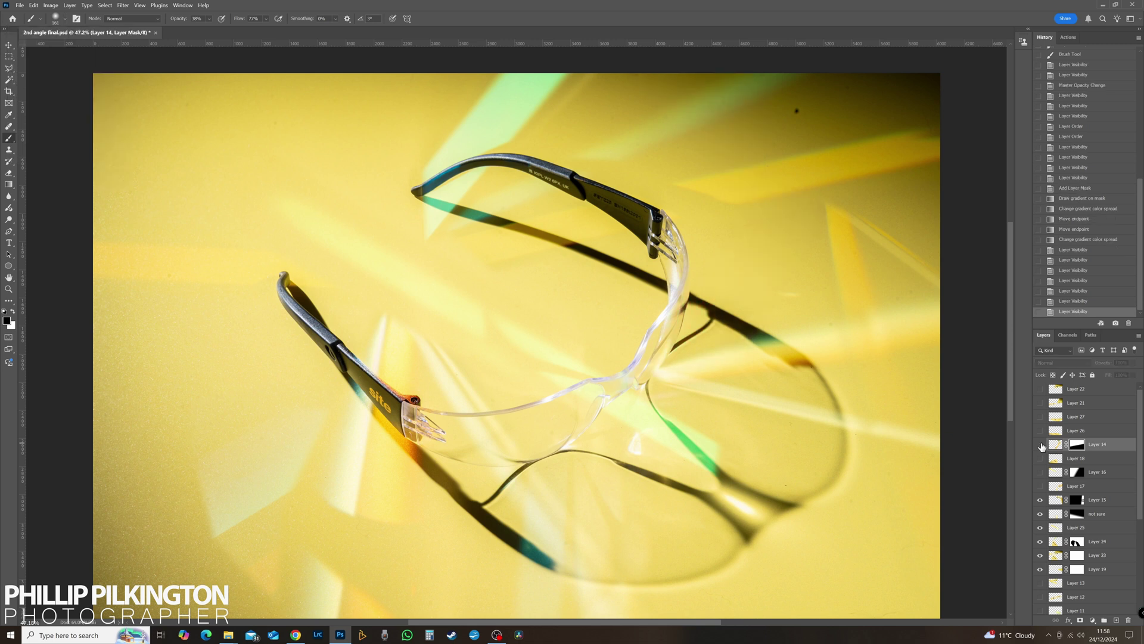
left_click(1040, 445)
left_click_drag(656, 330, 647, 376)
mouse_move(648, 376)
left_mouse_down()
mouse_move(659, 335)
mouse_move(655, 361)
left_mouse_up()
mouse_move(654, 361)
left_mouse_down()
mouse_move(656, 376)
mouse_move(658, 324)
left_mouse_up()
left_click_drag(658, 324, 650, 371)
mouse_move(658, 330)
left_mouse_down()
mouse_move(655, 365)
mouse_move(657, 334)
left_mouse_up()
left_click_drag(656, 334, 654, 376)
mouse_move(654, 376)
left_mouse_down()
mouse_move(658, 326)
mouse_move(655, 367)
left_mouse_up()
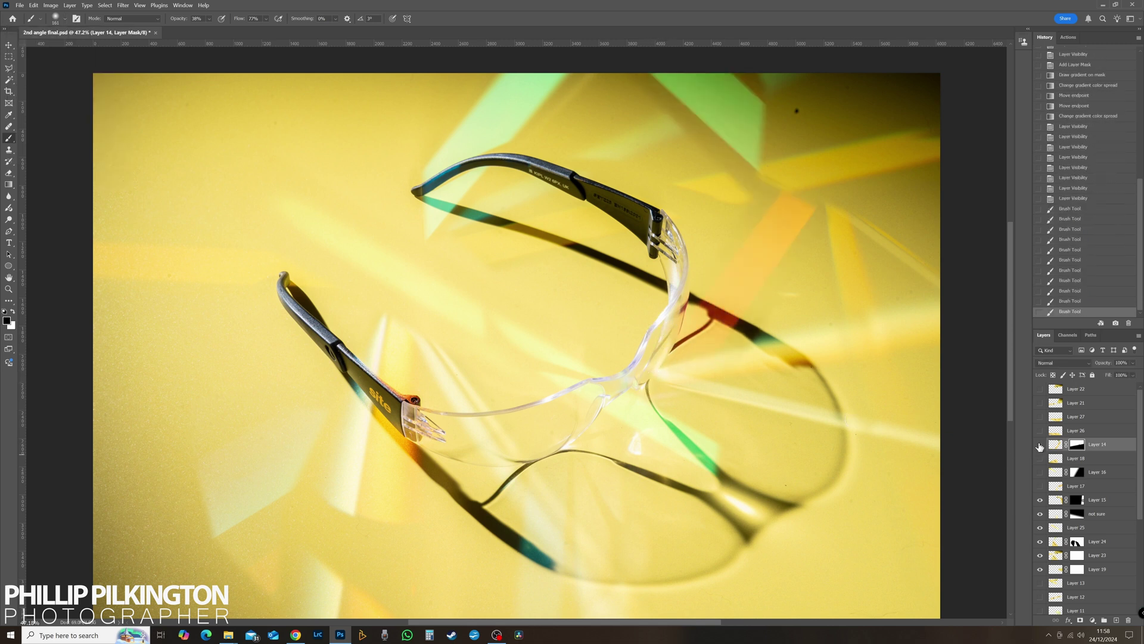
left_click(1039, 445)
left_click(1040, 444)
left_click(1040, 445)
left_click(1040, 445)
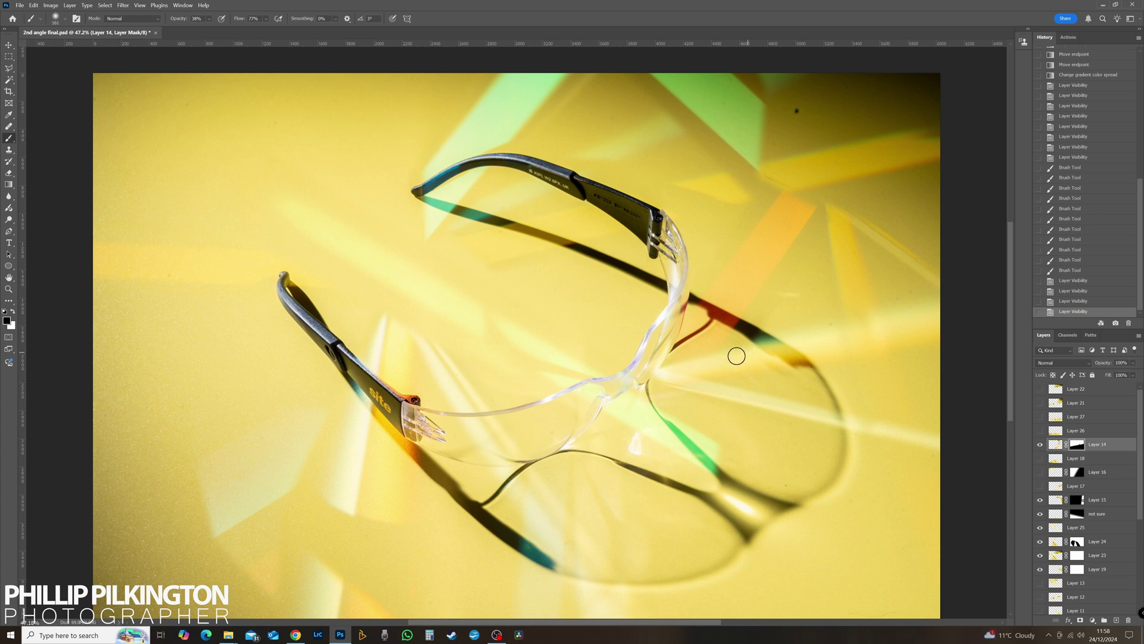
Step: Dab black on Layer 14's mask at the nose bridge and near the lens shadow's upper right edge, then compare the layer on and off
left_click(654, 378)
left_click_drag(786, 345, 791, 344)
mouse_move(791, 343)
left_mouse_down()
mouse_move(657, 374)
mouse_move(789, 342)
left_mouse_up()
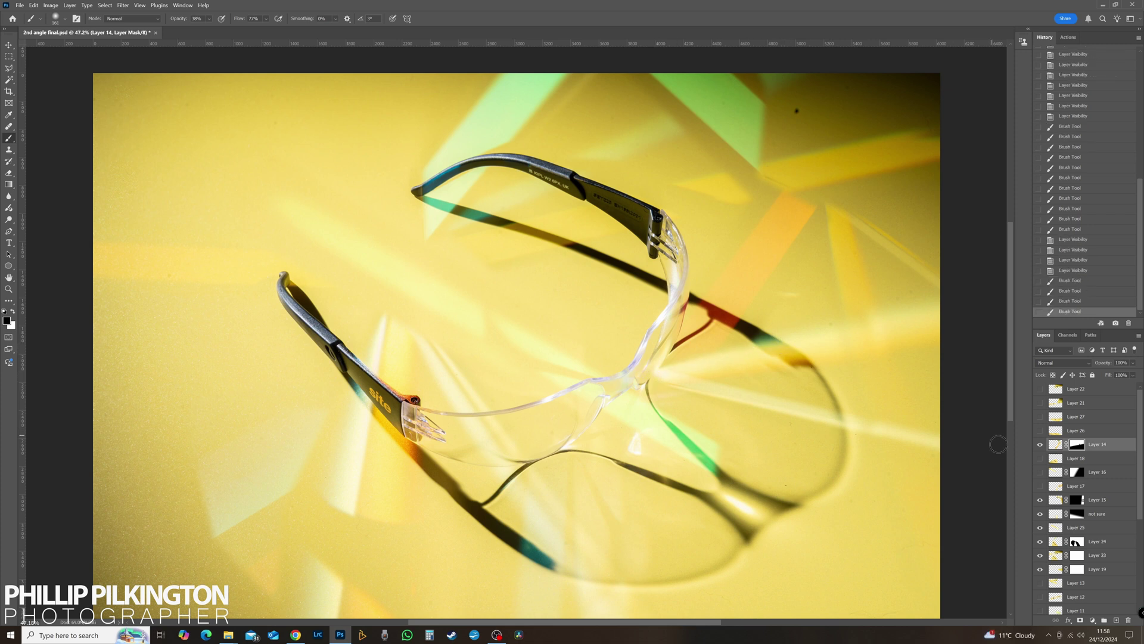
left_click(1040, 445)
left_click(1040, 444)
left_click(1040, 444)
left_click(1040, 444)
left_click(1040, 445)
left_click(1040, 444)
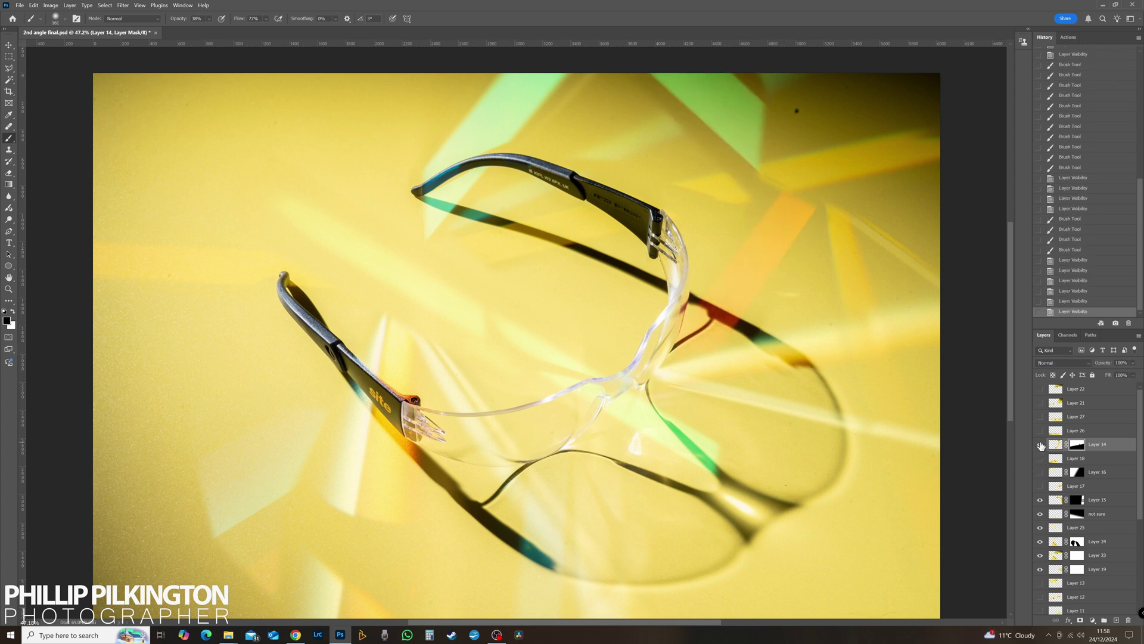
left_click(1040, 444)
left_click(1040, 445)
Step: Dab black on Layer 14's mask at the upper tip of the thin orange streak and compare the layer on and off
left_click(834, 198)
left_click(830, 200)
left_click(828, 202)
left_click(826, 204)
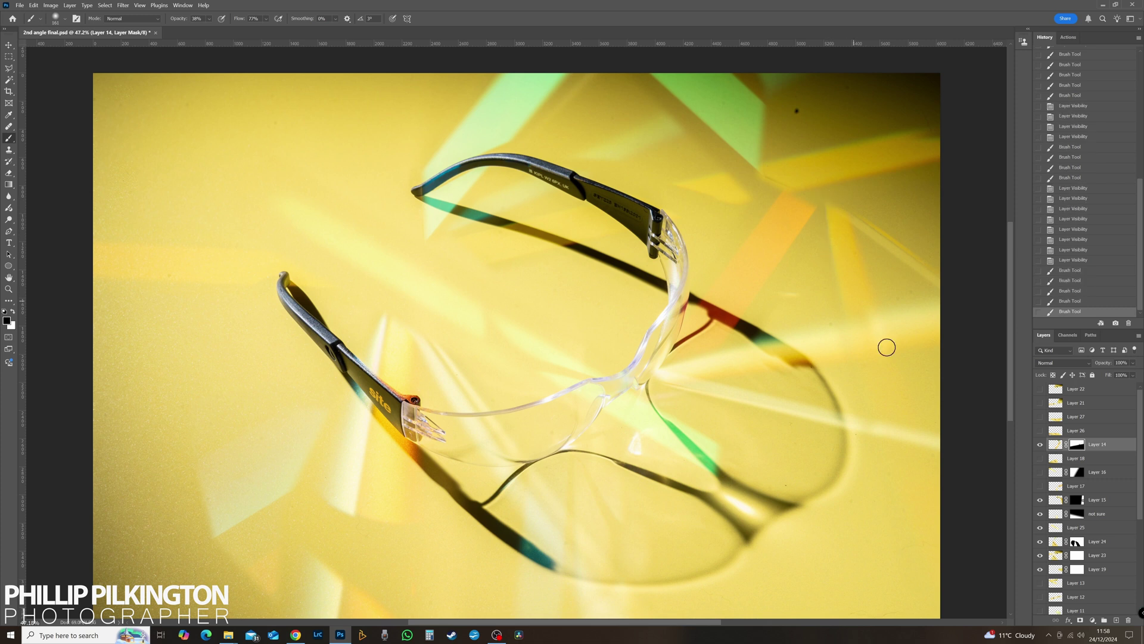
left_click(1040, 444)
left_click(1040, 444)
Step: Paint black on Layer 14's mask along the left part of the yellow band below the green streak's tip
left_click(748, 184)
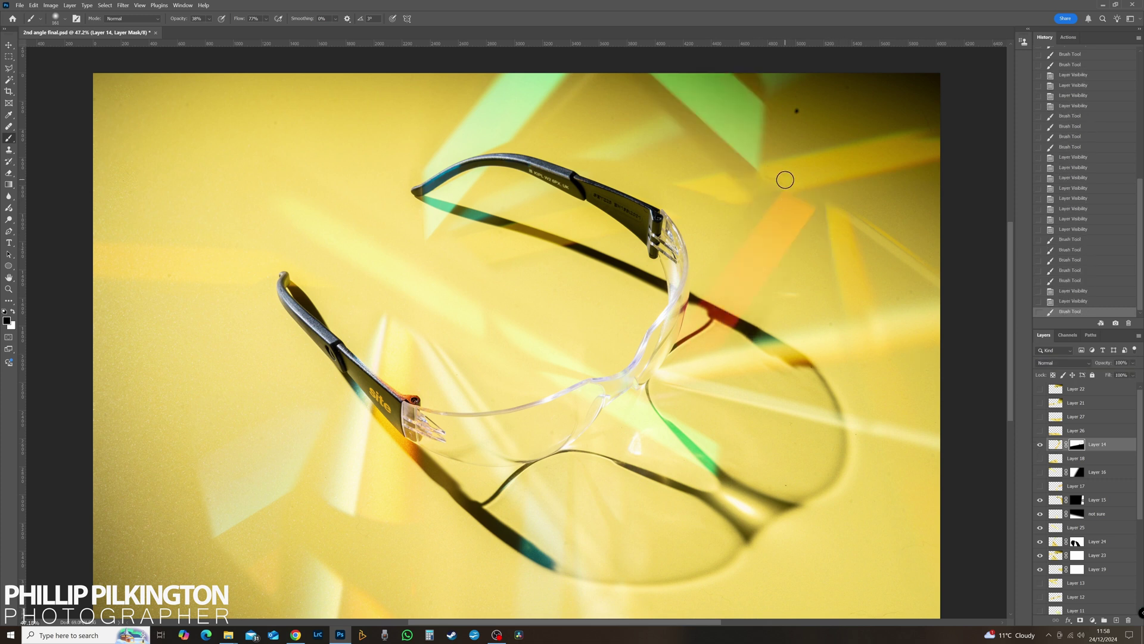
left_click(784, 179)
left_click(771, 177)
left_click_drag(769, 178, 736, 198)
left_click_drag(735, 199, 756, 192)
left_click_drag(759, 190, 801, 171)
left_click_drag(797, 170, 693, 185)
left_click_drag(691, 184, 719, 190)
left_click(674, 183)
Step: Select the area left of the upper right green streak with the Polygonal Lasso, feather it by 5, fill it with black on Layer 14's mask, and deselect
key("l")
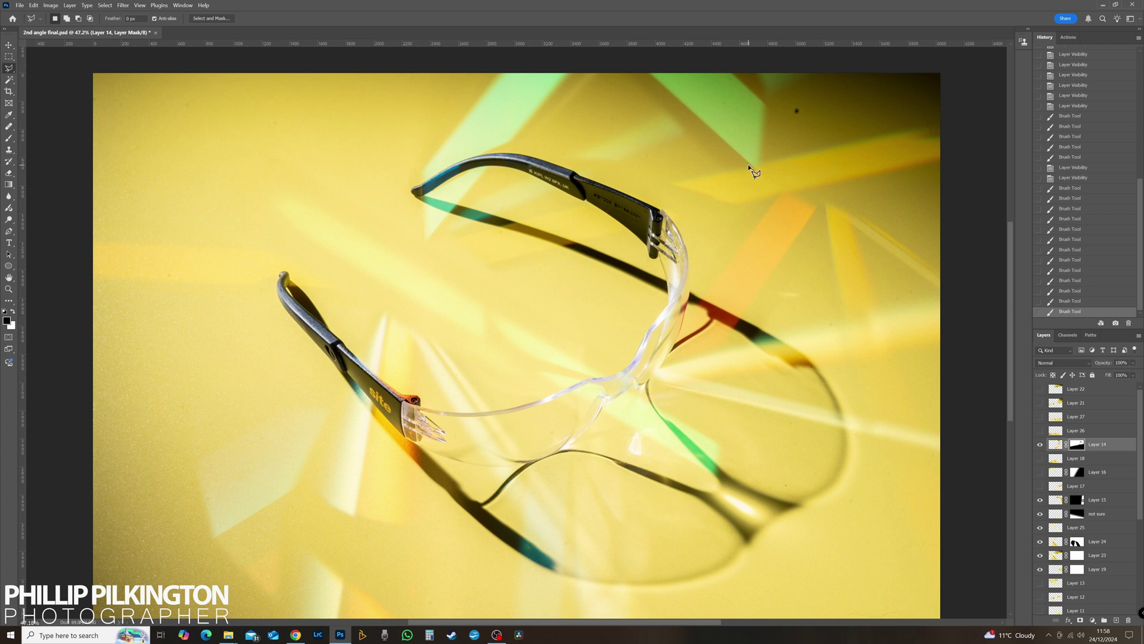
left_click(636, 64)
left_click(605, 65)
left_click(592, 96)
left_click(642, 154)
left_click(728, 191)
scroll(728, 191, "up", 1)
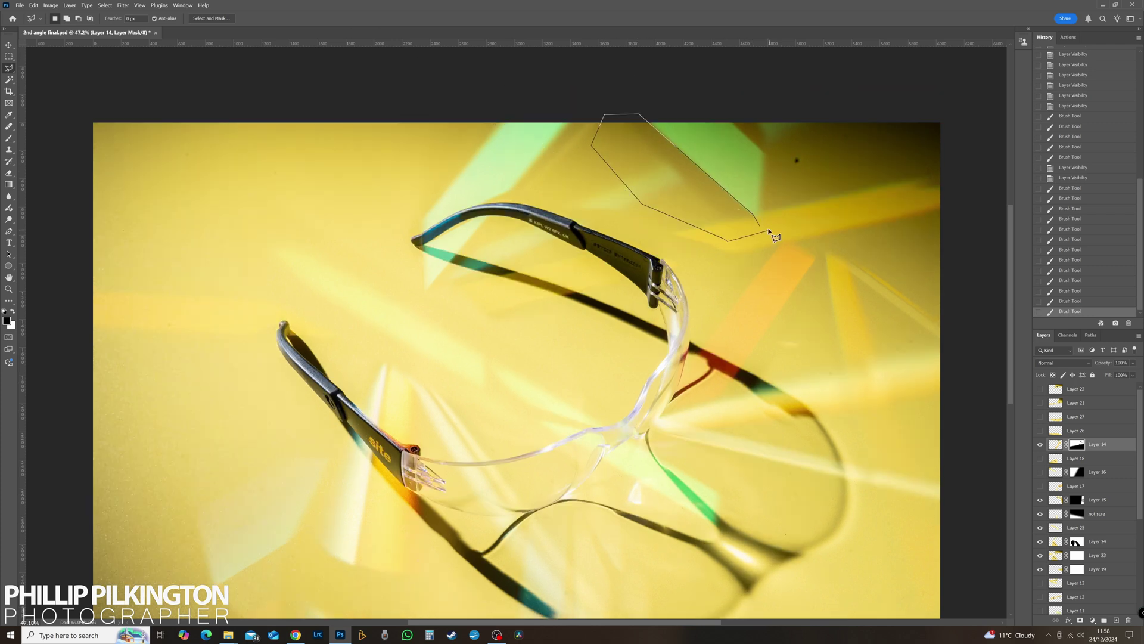
double_click(766, 229)
left_click(212, 19)
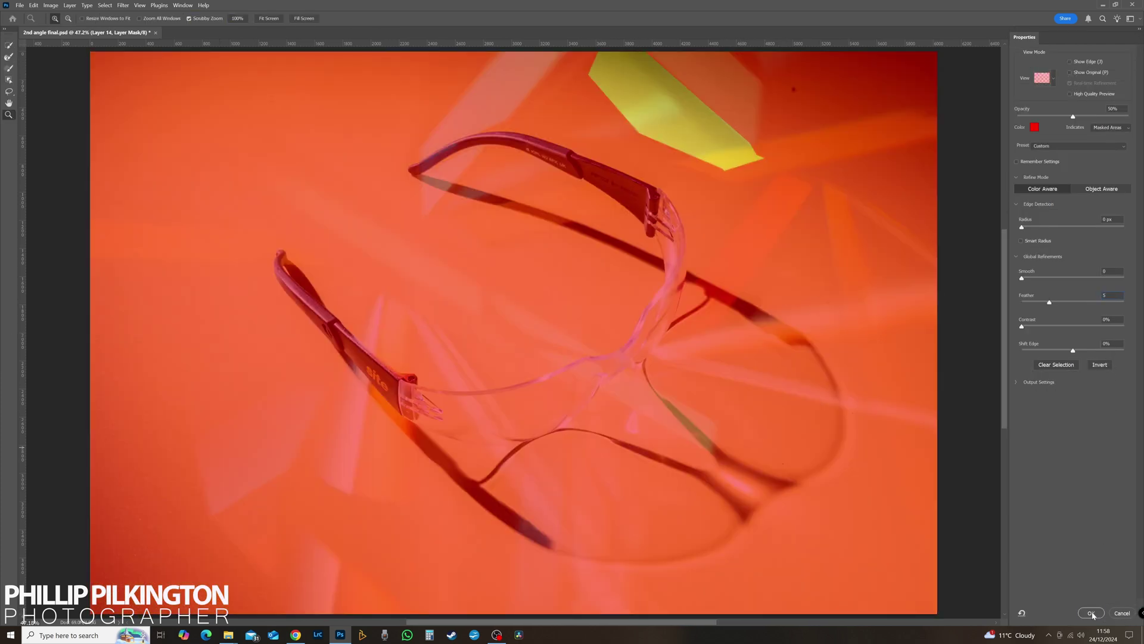
left_click(1091, 613)
key("shift+F5")
left_click(942, 318)
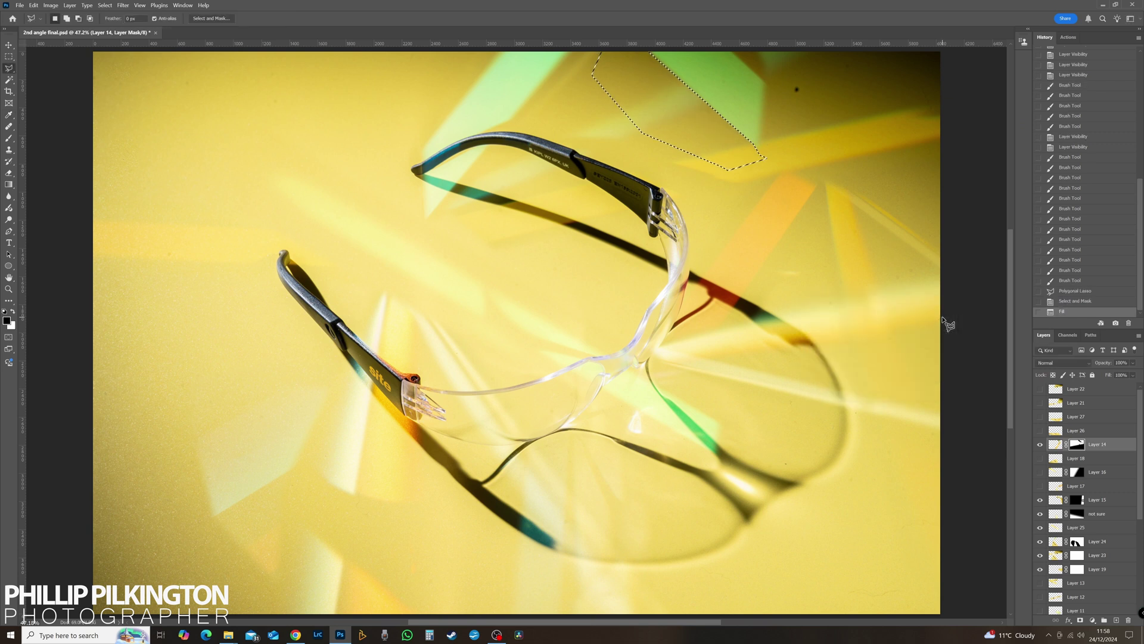
key("ctrl+d")
Step: Compare the image with Layer 14 on and off to check the masked area around the green streak
scroll(775, 405, "up", 1)
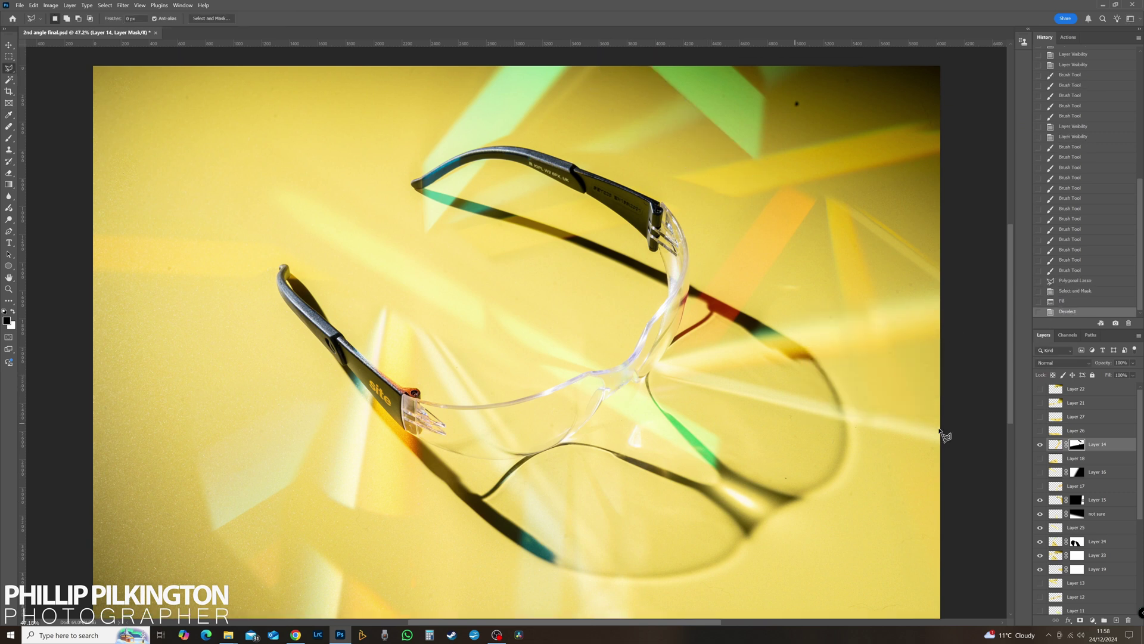
left_click(1040, 446)
left_click(1040, 446)
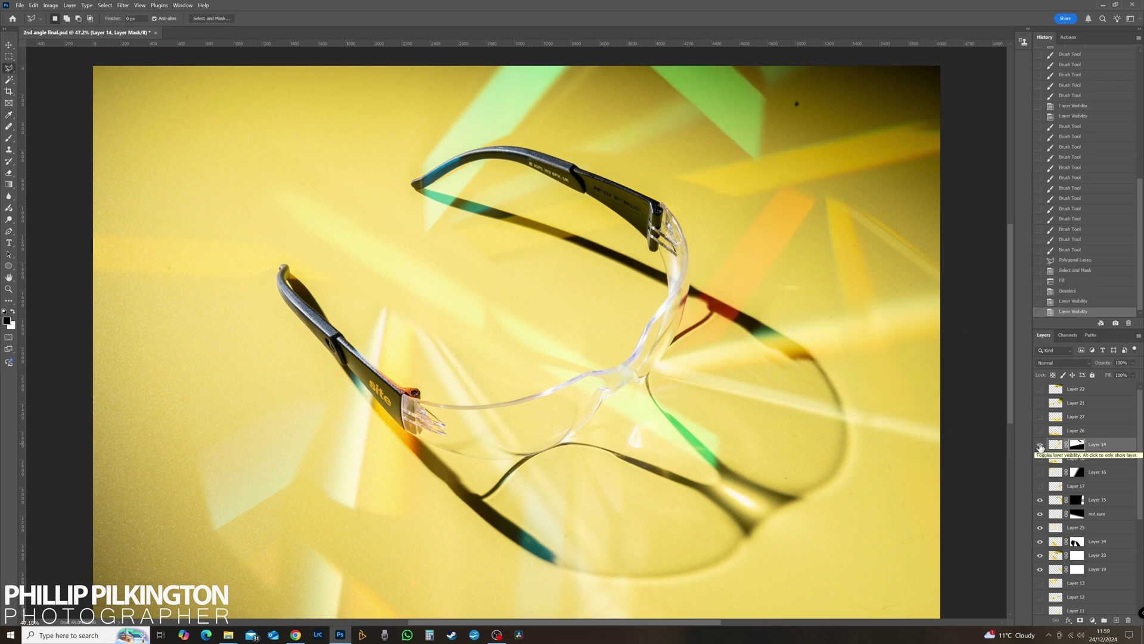
left_click(1040, 445)
left_click(1040, 445)
left_click(1040, 446)
left_click(1040, 446)
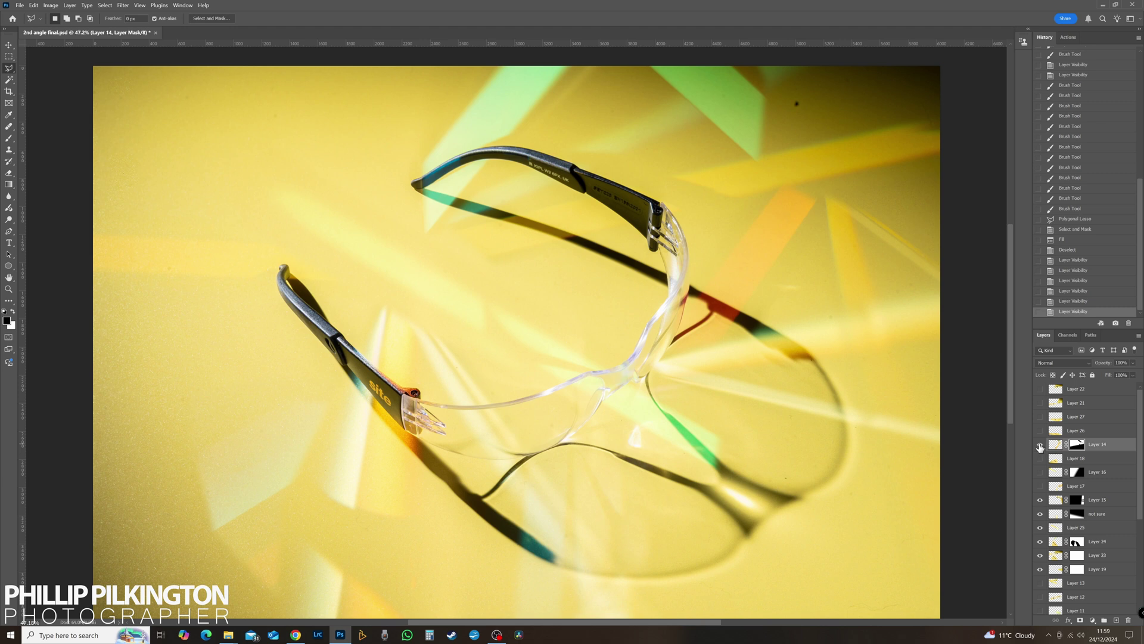
left_click(1040, 446)
left_click(1040, 446)
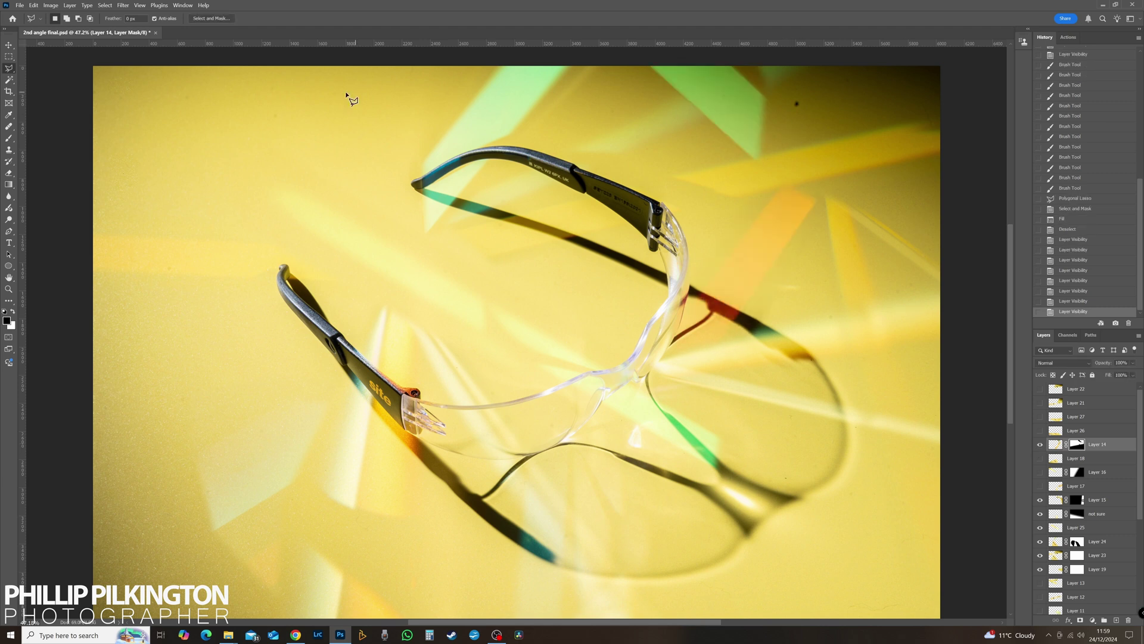
Step: Lasso the dark corner area right of the green streak, refine it in Select and Mask, fill it with black on Layer 14's mask, and deselect
scroll(724, 60, "up", 2)
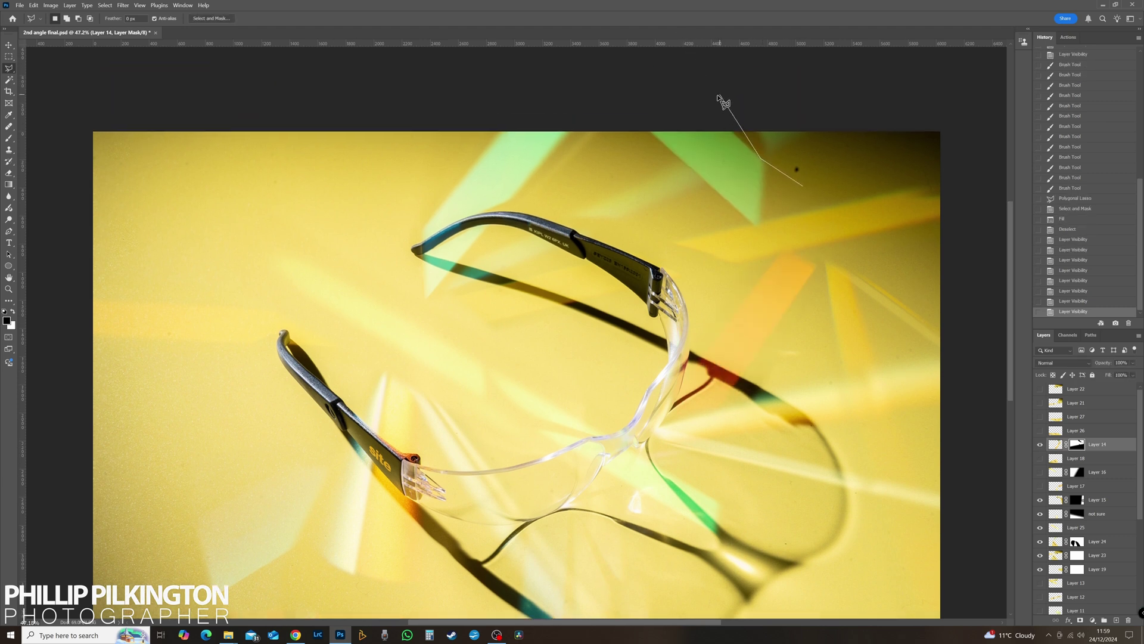
left_click(690, 97)
left_click(775, 99)
left_click(857, 136)
key("Return")
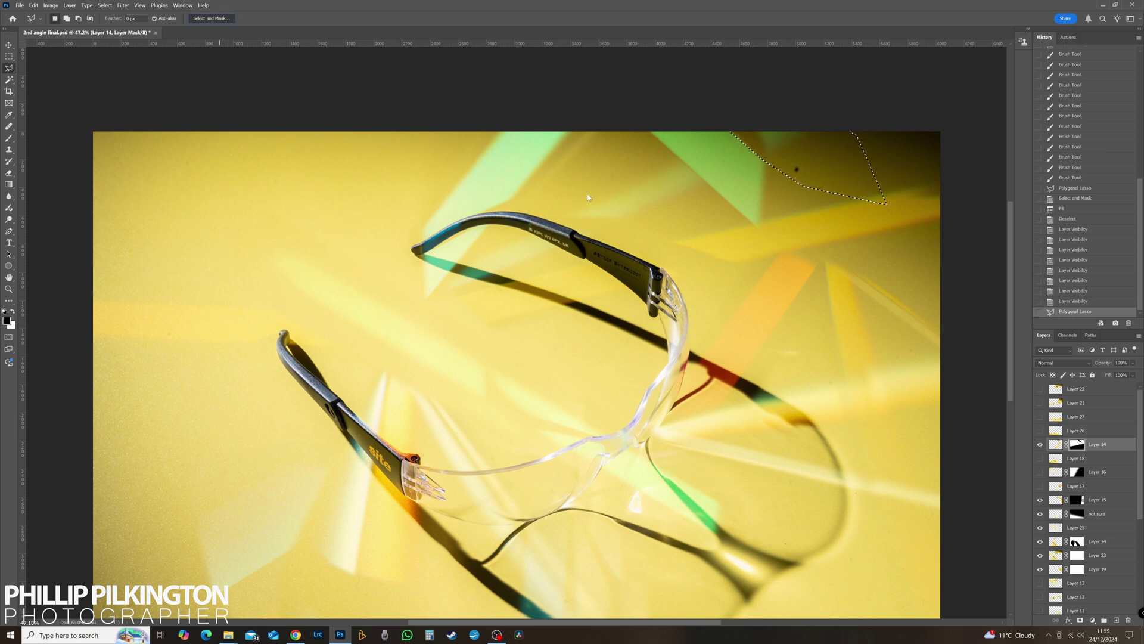
left_click(210, 18)
left_click(1089, 614)
key("shift+F5")
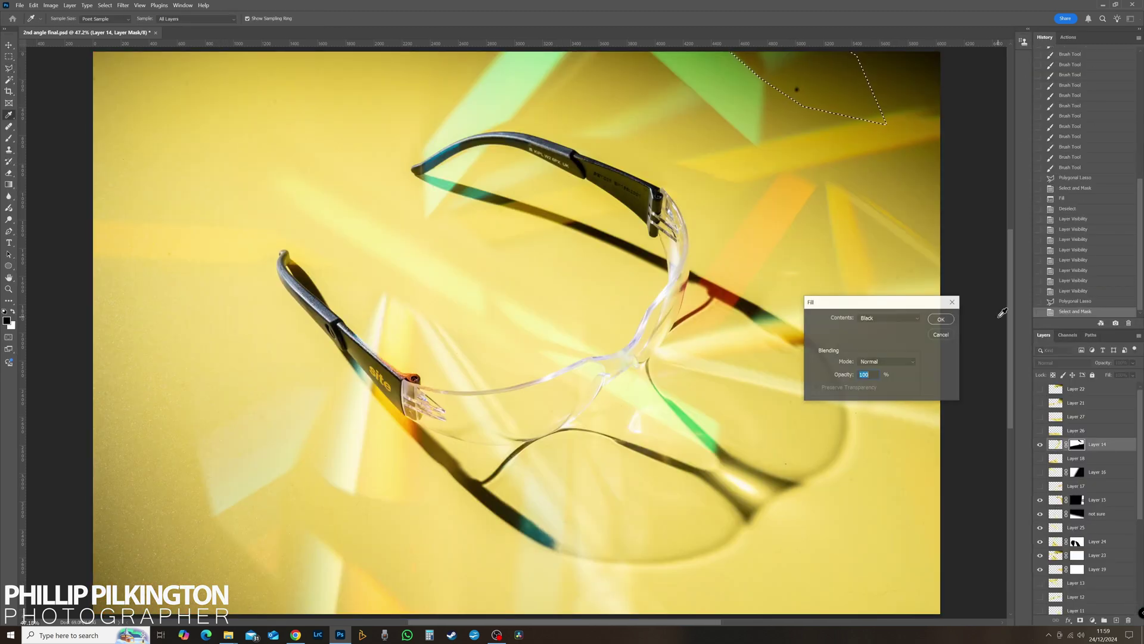
key("Return")
key("ctrl+d")
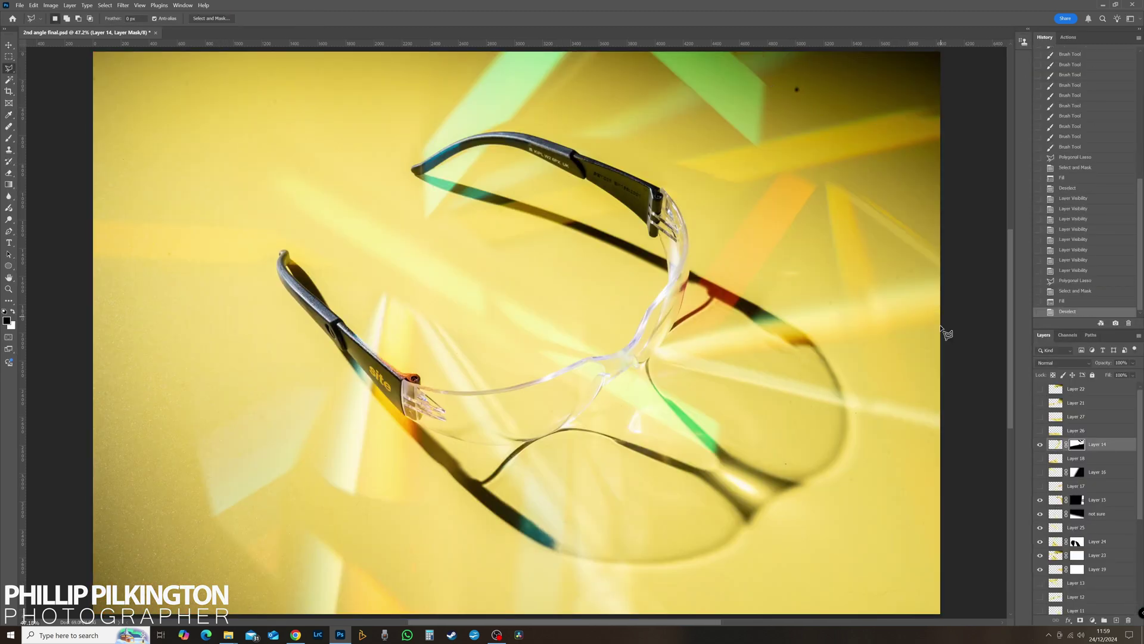
Step: Compare Layer 14 on and off once more, leave it visible, and save the document
left_click(1041, 445)
left_click(1041, 446)
key("ctrl+s")
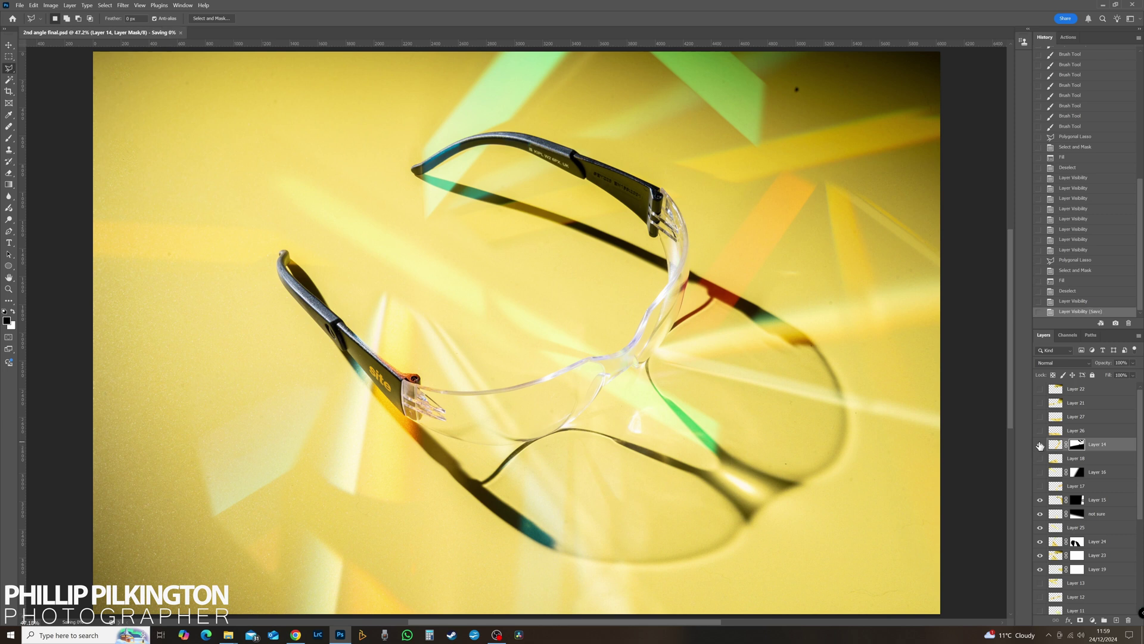
Step: Move Layer 14 directly above Layer 15, show Layer 13, place it directly below Layer 18, and compare it on and off
left_click_drag(1141, 421, 1141, 448)
left_click_drag(1056, 395, 1055, 444)
left_click(1041, 534)
left_click_drag(1055, 534, 1052, 402)
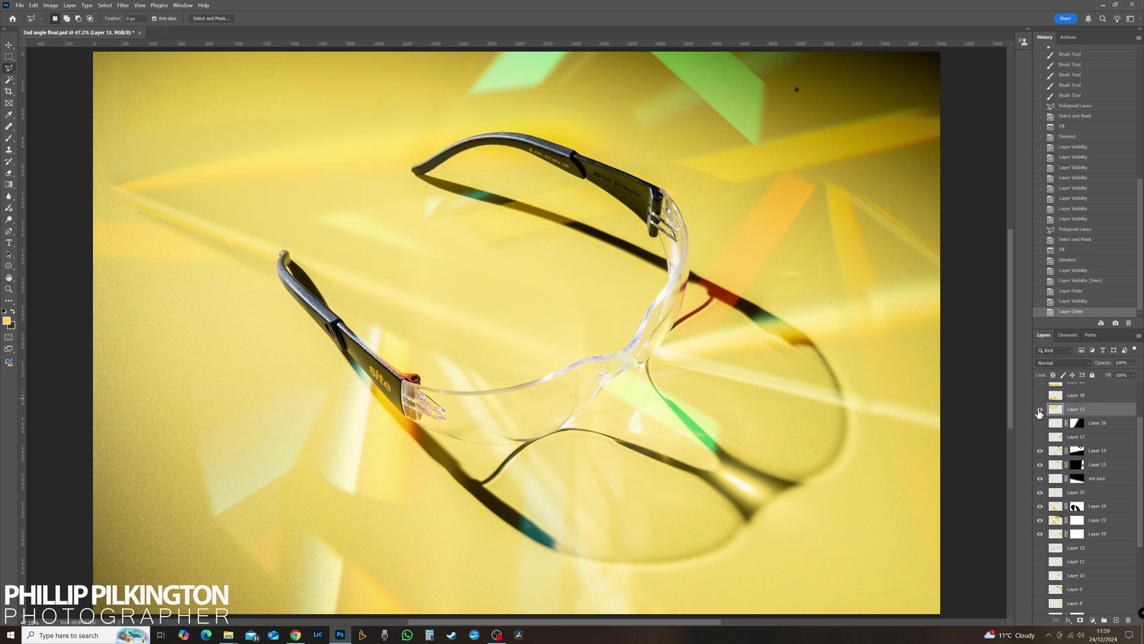
left_click(1040, 410)
left_click(1040, 410)
left_click(1040, 409)
left_click(1040, 409)
left_click(1040, 409)
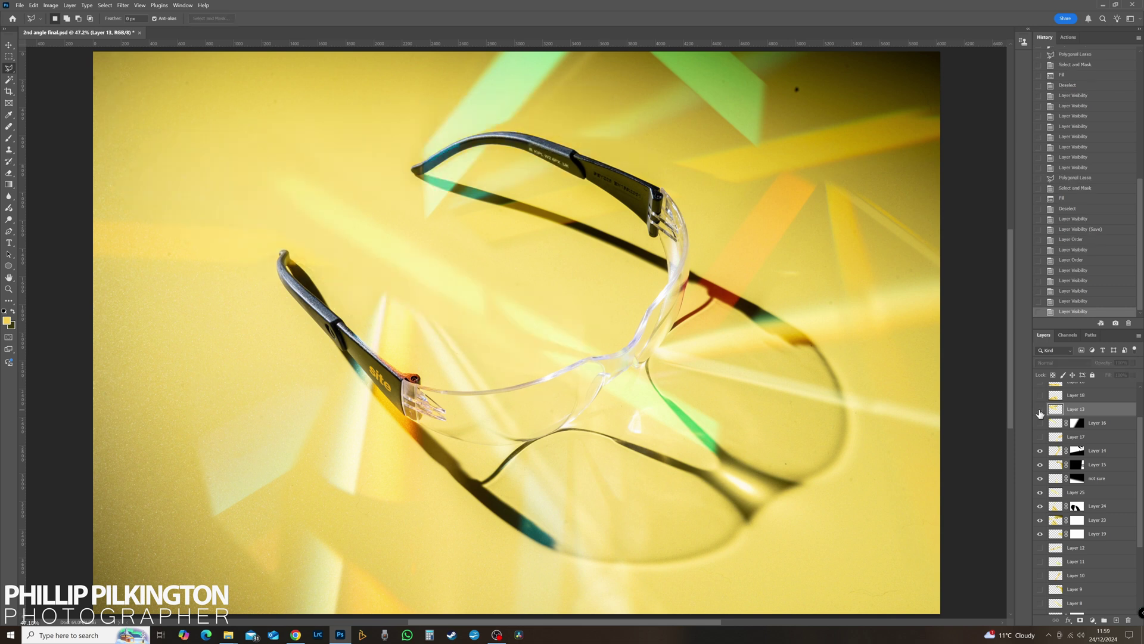
left_click(1040, 410)
Step: Add a mask to Layer 13 and draw a vertical gradient above the left arm's tip to hide the layer's lower part
left_click(1080, 620)
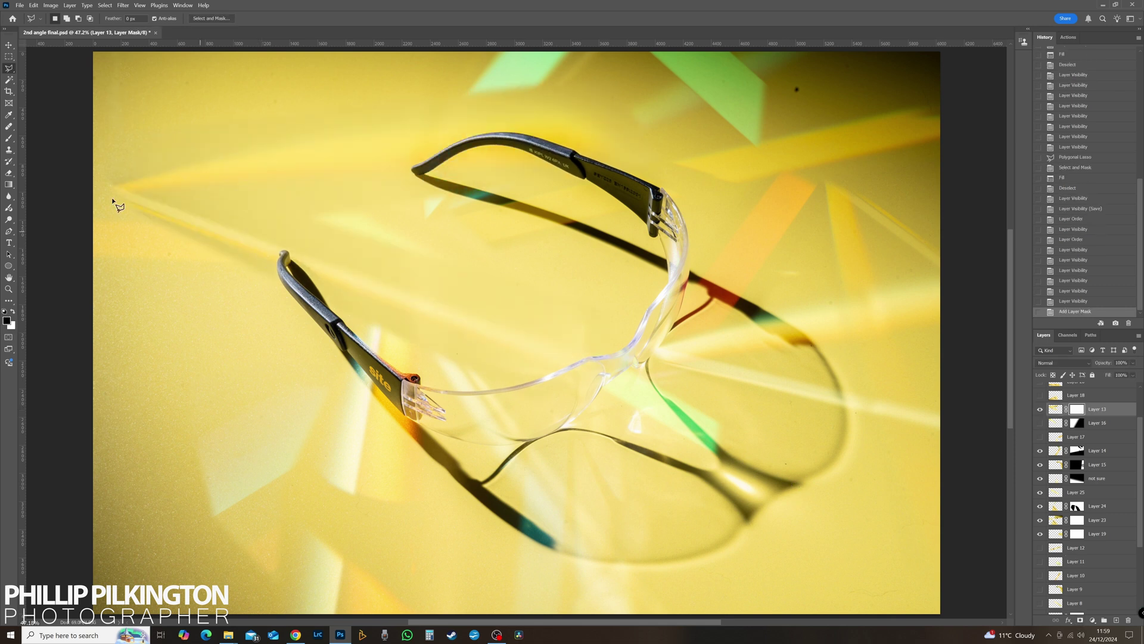
key("g")
mouse_move(233, 280)
left_mouse_down()
mouse_move(237, 178)
mouse_move(227, 200)
left_mouse_up()
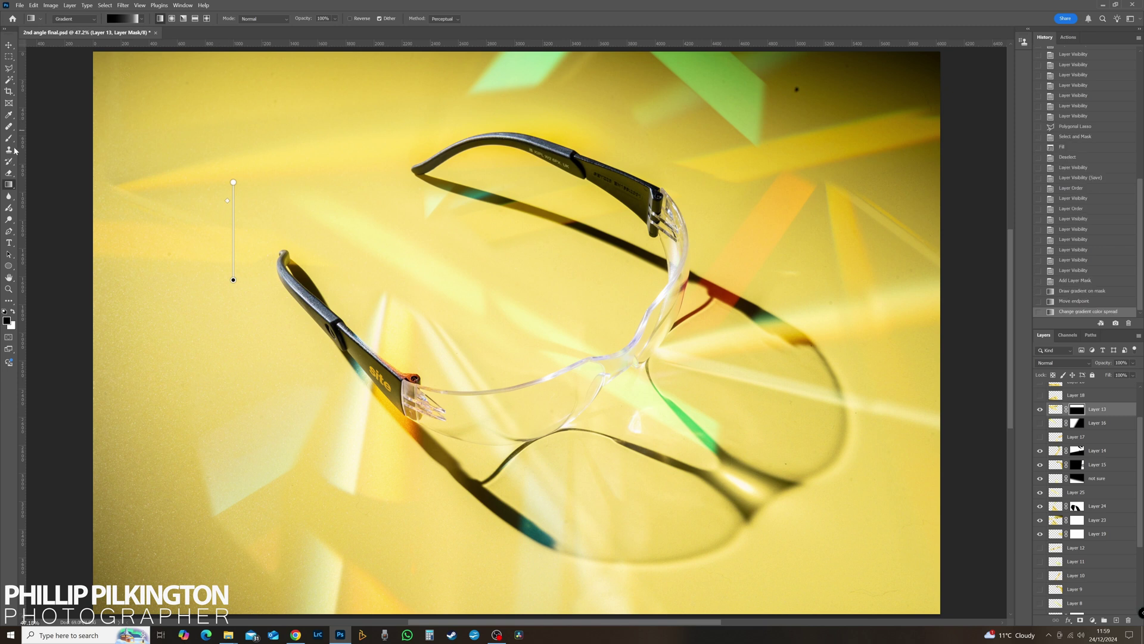
Step: Lasso the area above the long yellow streak, refine it in Select and Mask, fill it with black on Layer 13's mask, and deselect
left_click(8, 69)
left_click(83, 191)
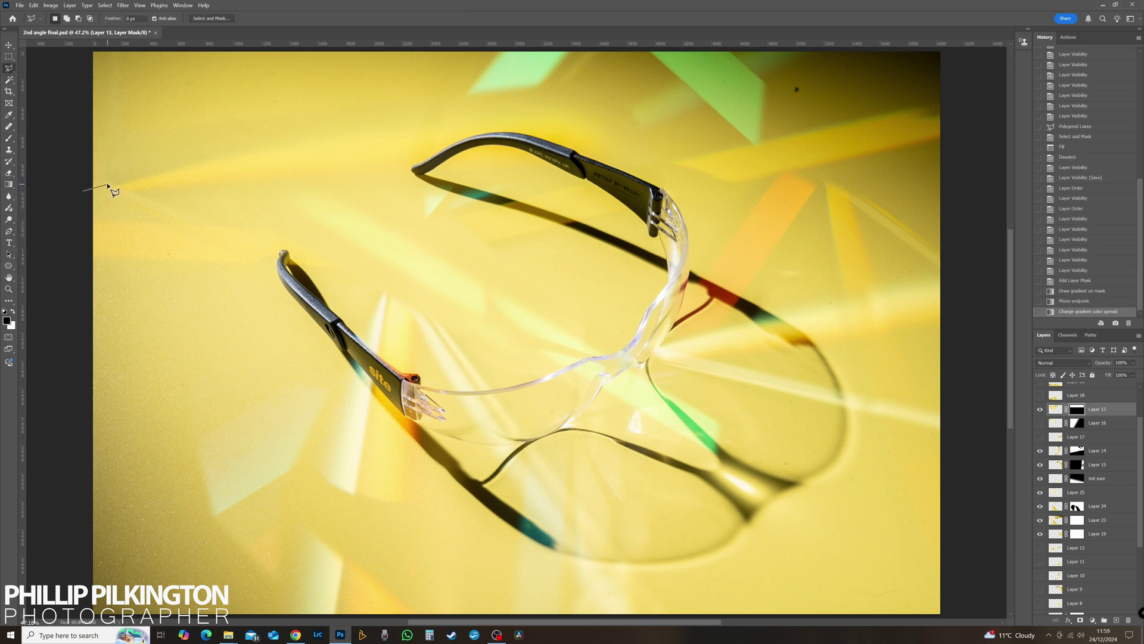
left_click(179, 166)
left_click(300, 139)
left_click(461, 108)
left_click(497, 81)
left_click(372, 72)
left_click(234, 77)
left_click(164, 91)
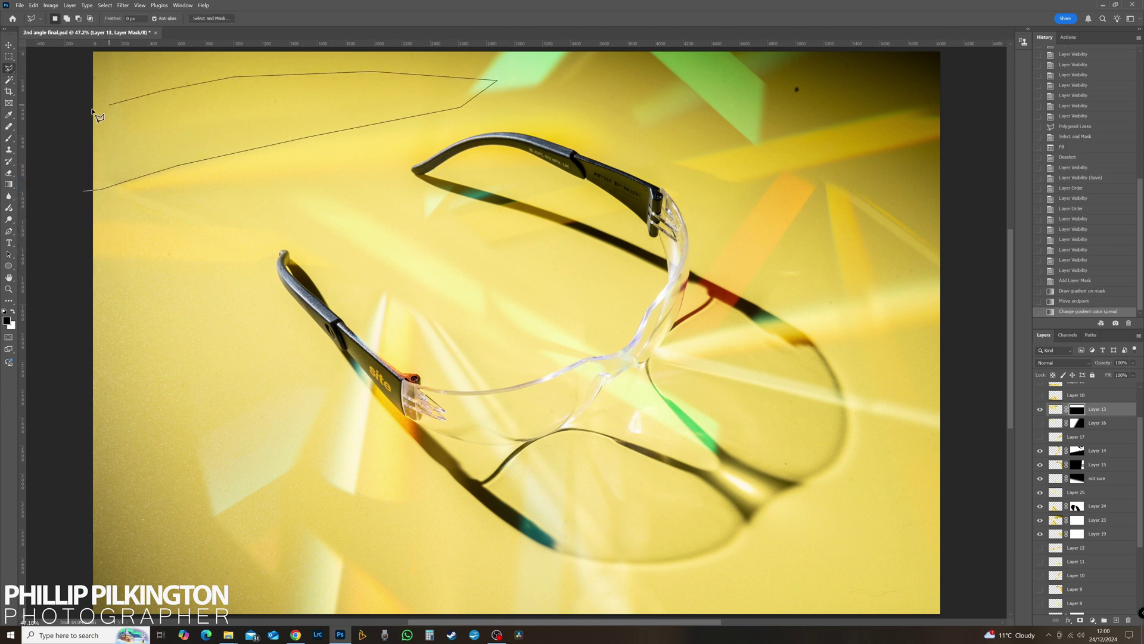
double_click(66, 116)
left_click(193, 20)
left_click(1091, 612)
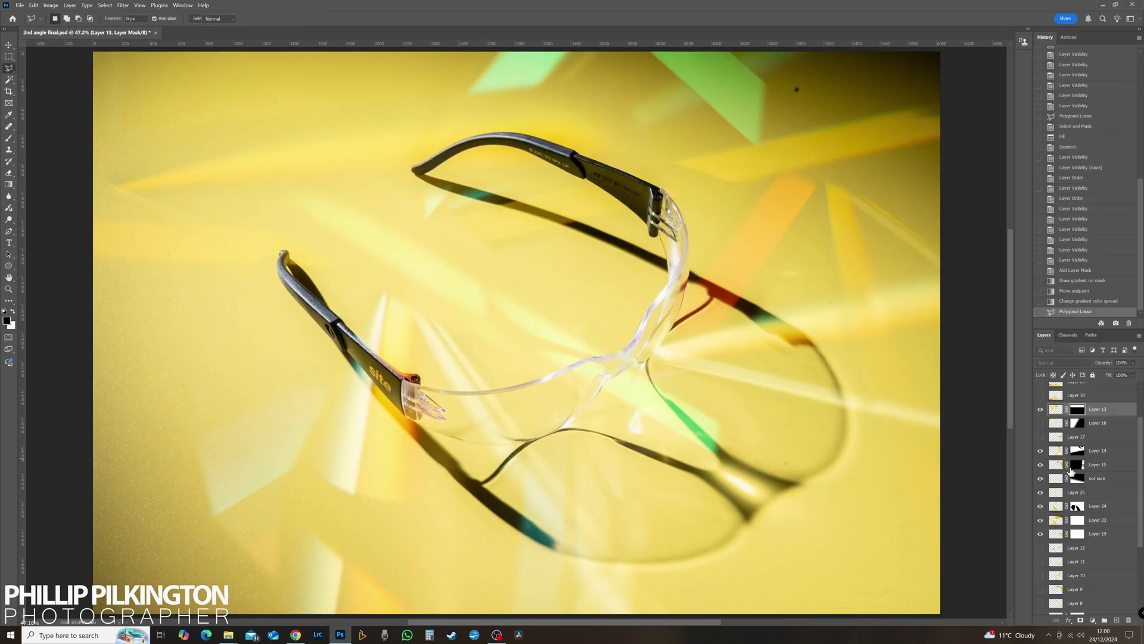
key("shift+F5")
key("Return")
key("ctrl+d")
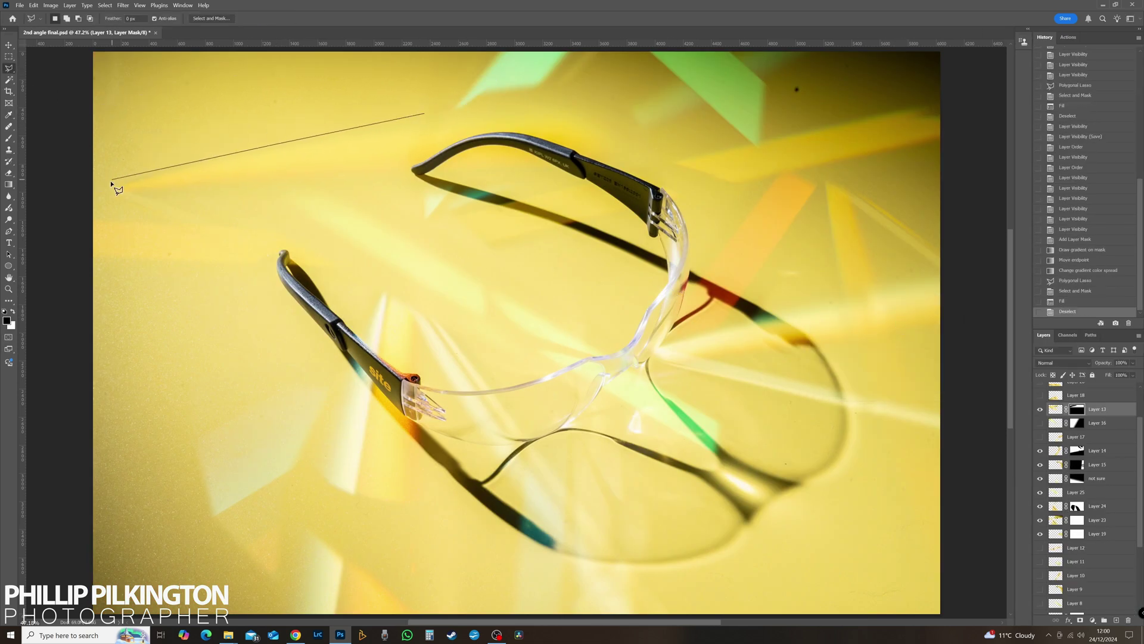
Step: Lasso the area above the long yellow streak again, feather it by 11 px in Select and Mask, fill it with black on Layer 13's mask, and deselect
left_click(72, 193)
left_click(72, 143)
double_click(203, 108)
left_click(210, 18)
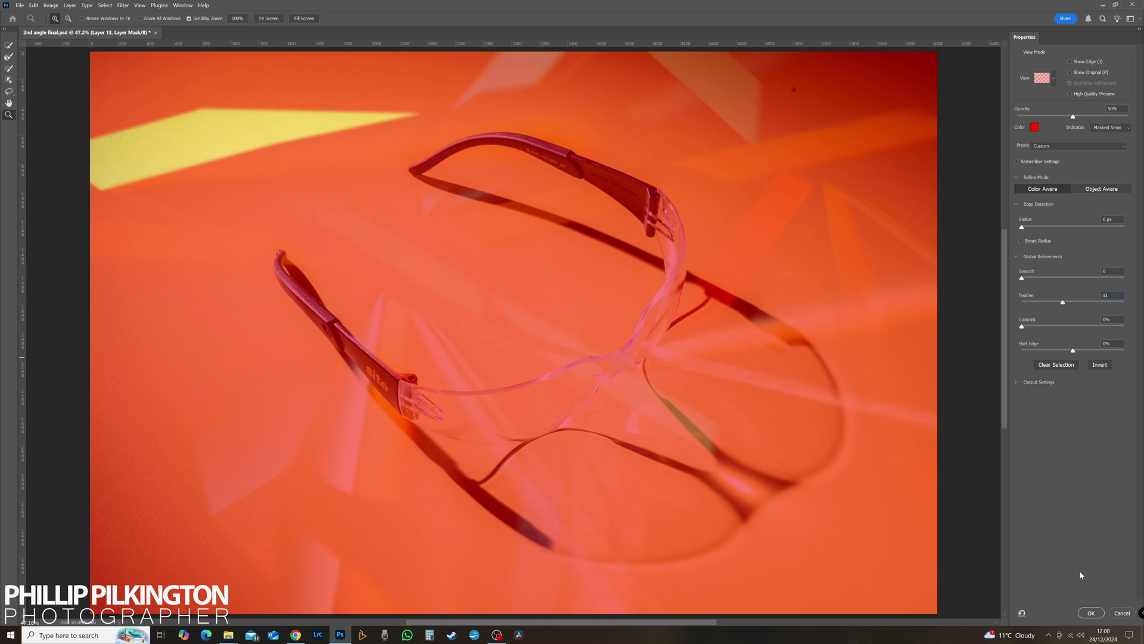
key("Return")
key("shift+F5")
left_click(951, 319)
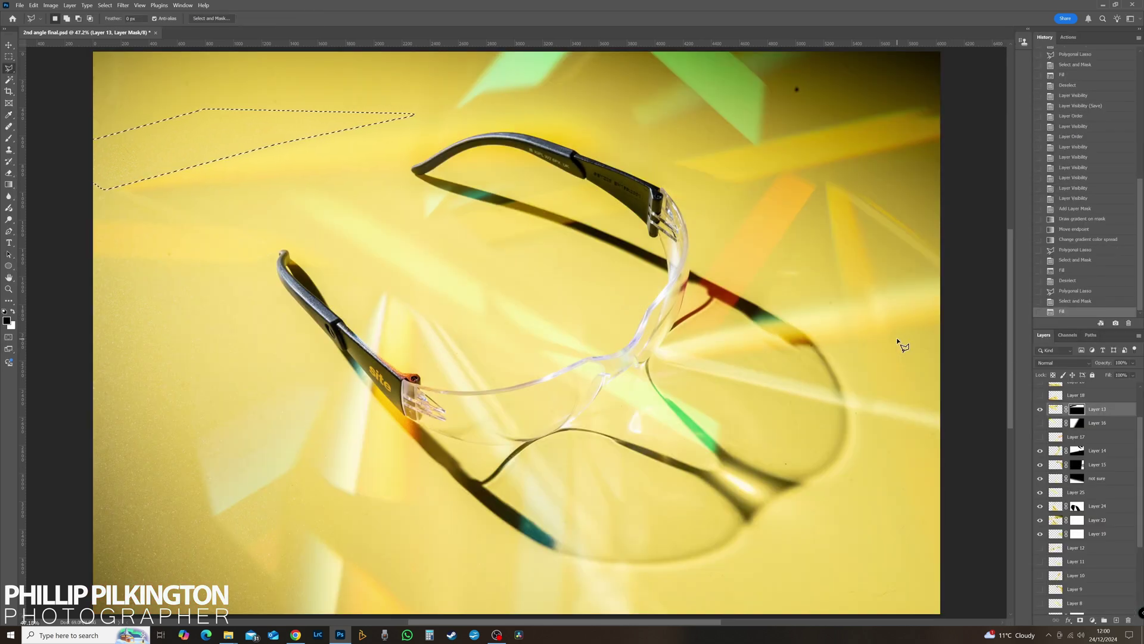
key("ctrl+d")
Step: Compare Layer 13 on and off to check its yellow streak, and leave it visible
left_click(1040, 409)
left_click(1040, 409)
left_click(1040, 409)
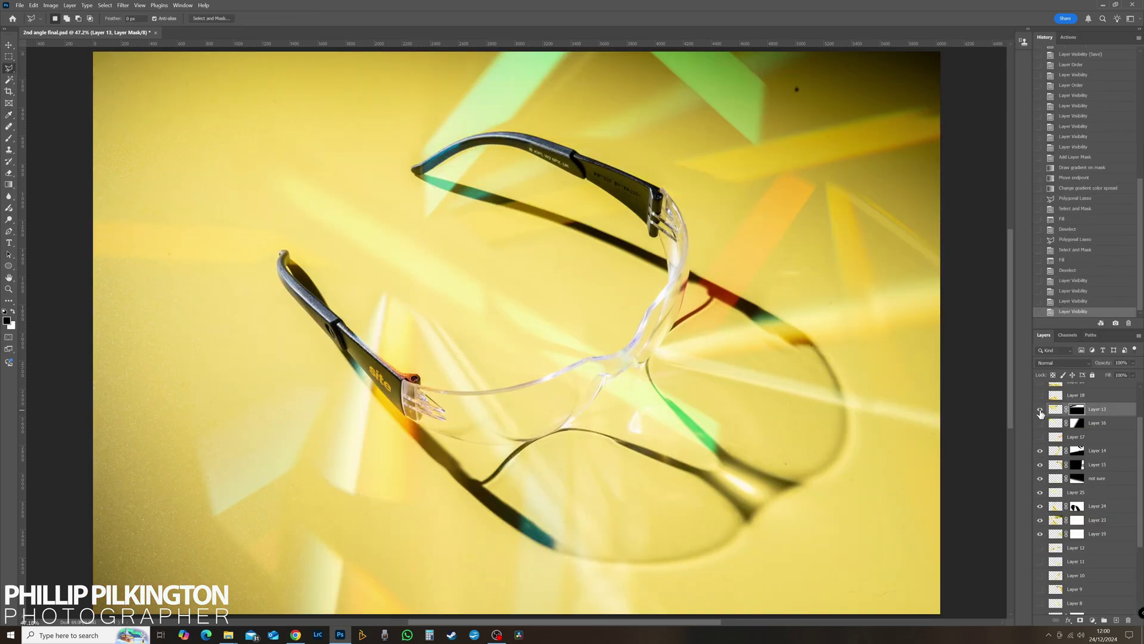
left_click(1040, 410)
left_click(1040, 411)
left_click(1040, 411)
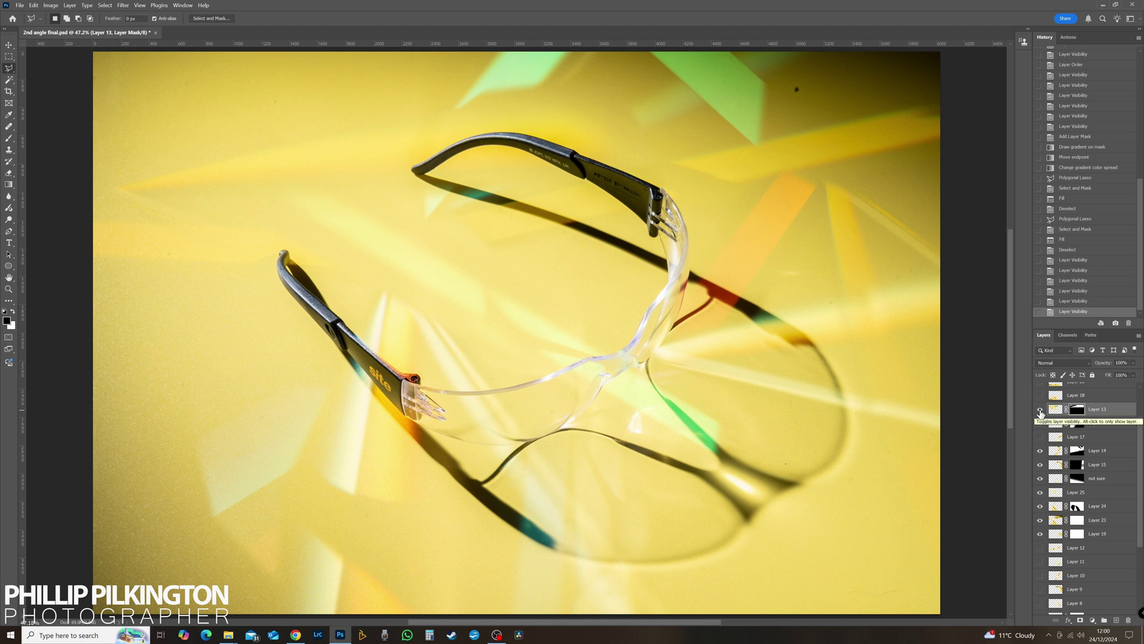
left_click(1040, 411)
left_click(1040, 411)
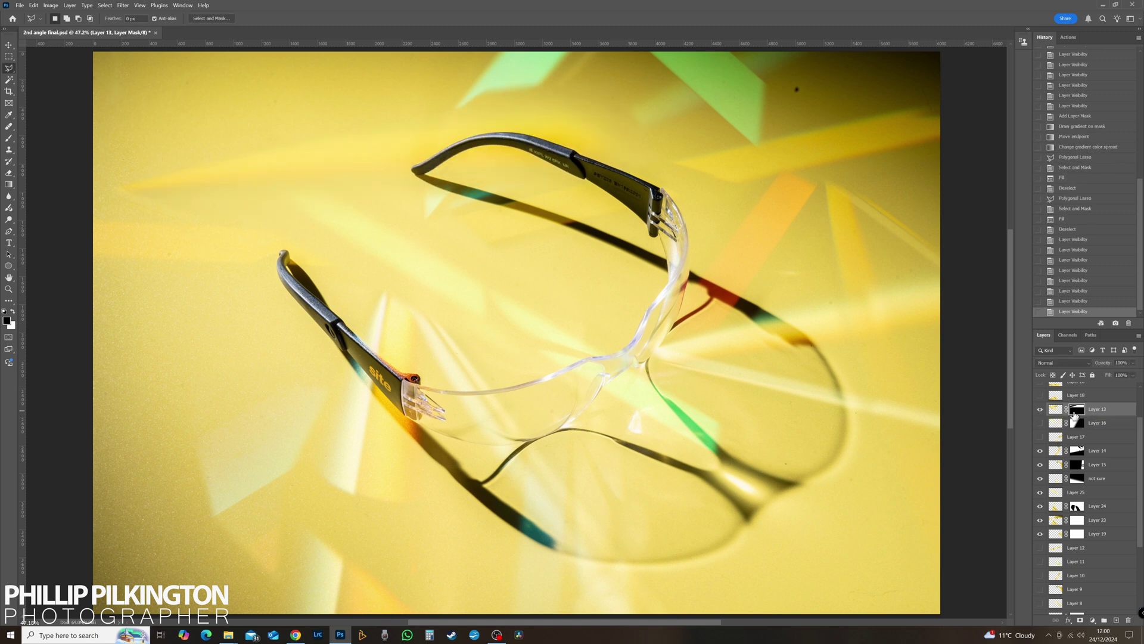
Step: Paint black with a soft round brush on Layer 13's mask above and across the upper arm of the glasses
key("b")
left_click(60, 19)
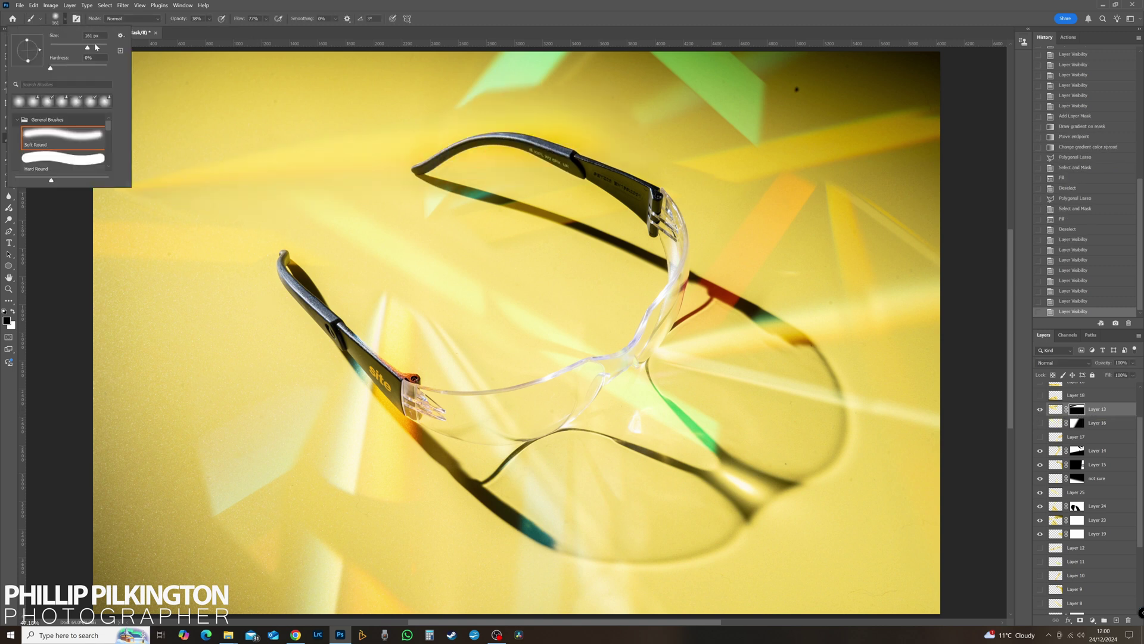
left_click(600, 113)
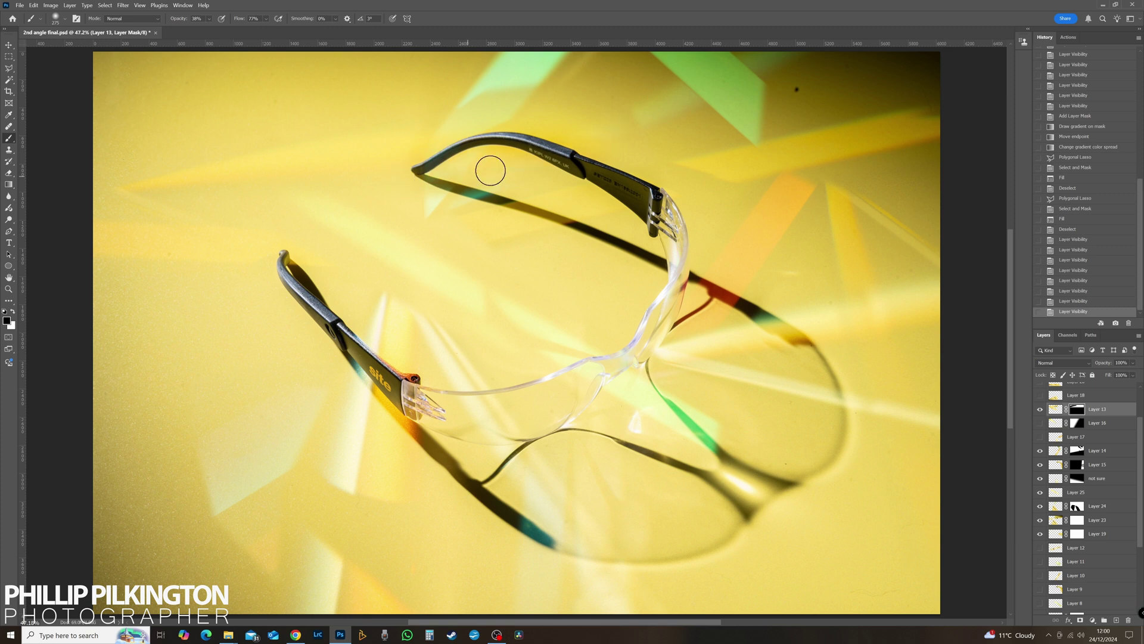
mouse_move(495, 93)
left_mouse_down()
mouse_move(537, 97)
mouse_move(465, 100)
left_mouse_up()
left_click_drag(465, 100, 400, 102)
left_click_drag(400, 102, 524, 95)
left_click_drag(525, 95, 644, 88)
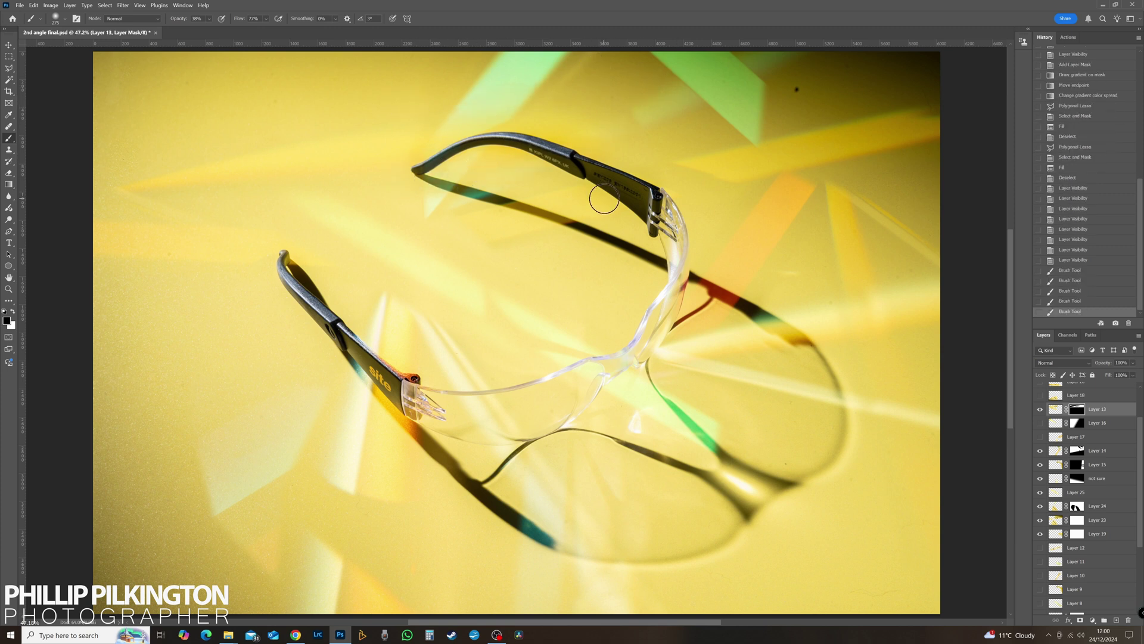
mouse_move(435, 190)
left_mouse_down()
mouse_move(592, 127)
mouse_move(347, 202)
mouse_move(566, 132)
left_mouse_up()
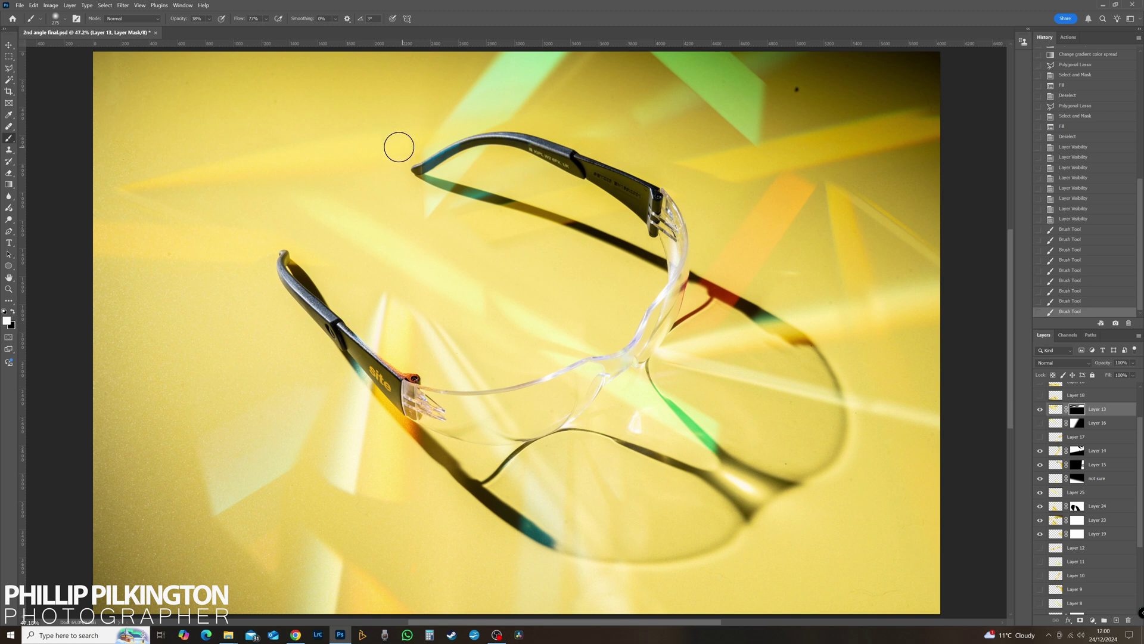
Step: Paint white on Layer 13's mask along the yellow streak beside the upper arm's tip, and compare the layer on and off
mouse_move(398, 147)
left_mouse_down()
mouse_move(352, 143)
mouse_move(605, 89)
mouse_move(308, 148)
mouse_move(624, 89)
mouse_move(281, 165)
left_mouse_up()
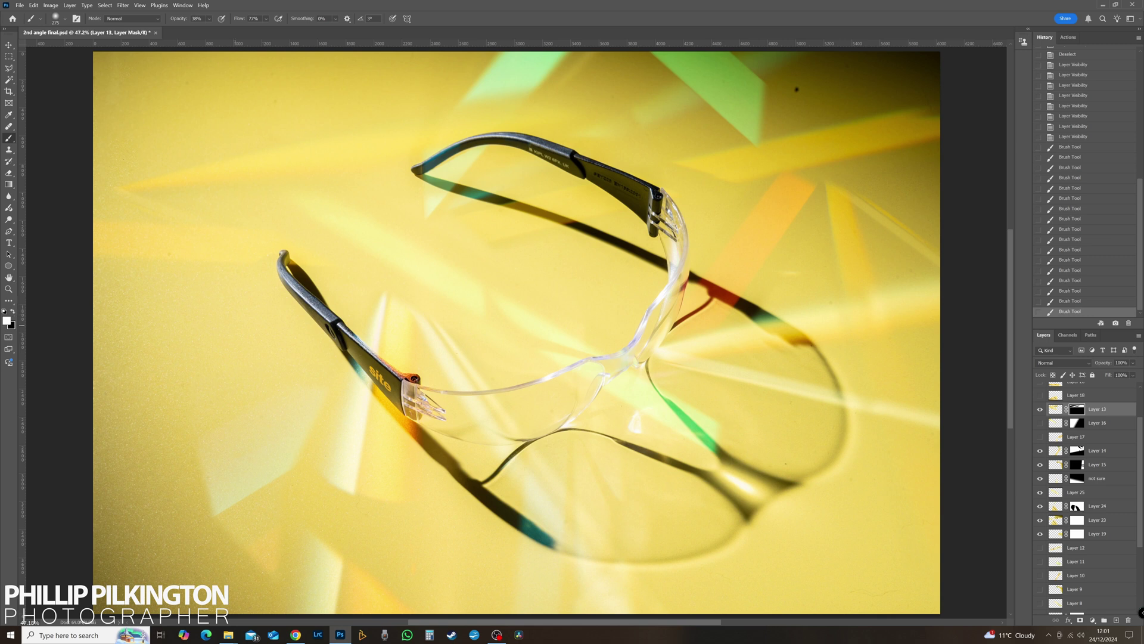
left_click(1040, 408)
left_click(1039, 409)
left_click(1040, 409)
left_click(1040, 409)
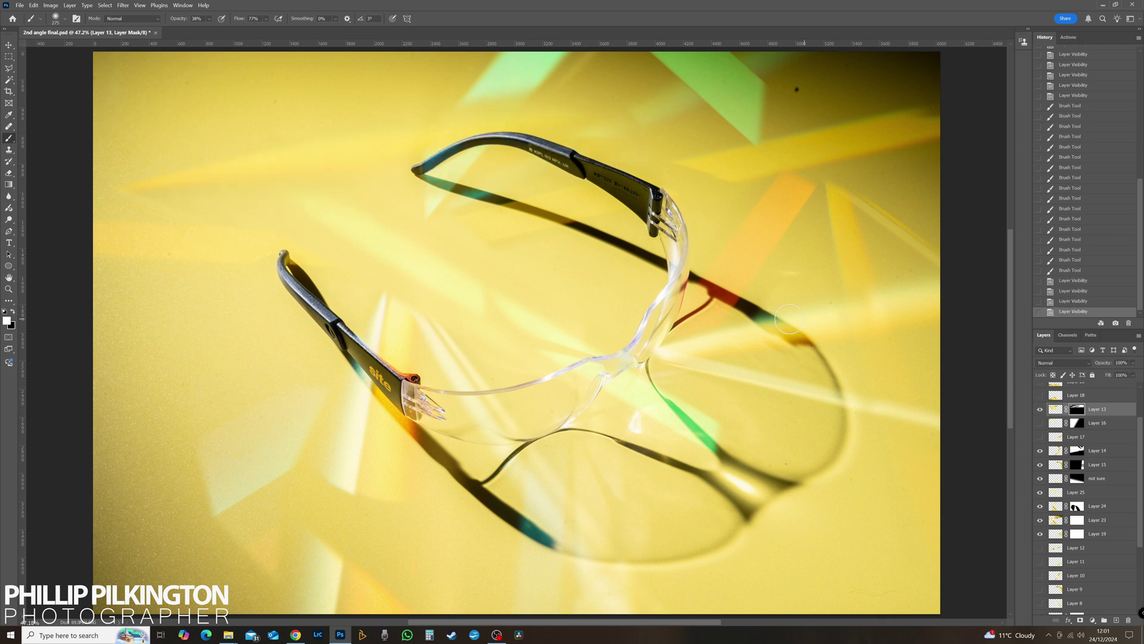
Step: Paint black on Layer 13's mask over the background above the upper arm's bend and onto the arm
left_click_drag(603, 122, 598, 99)
left_click_drag(620, 95, 596, 122)
left_click_drag(605, 119, 550, 150)
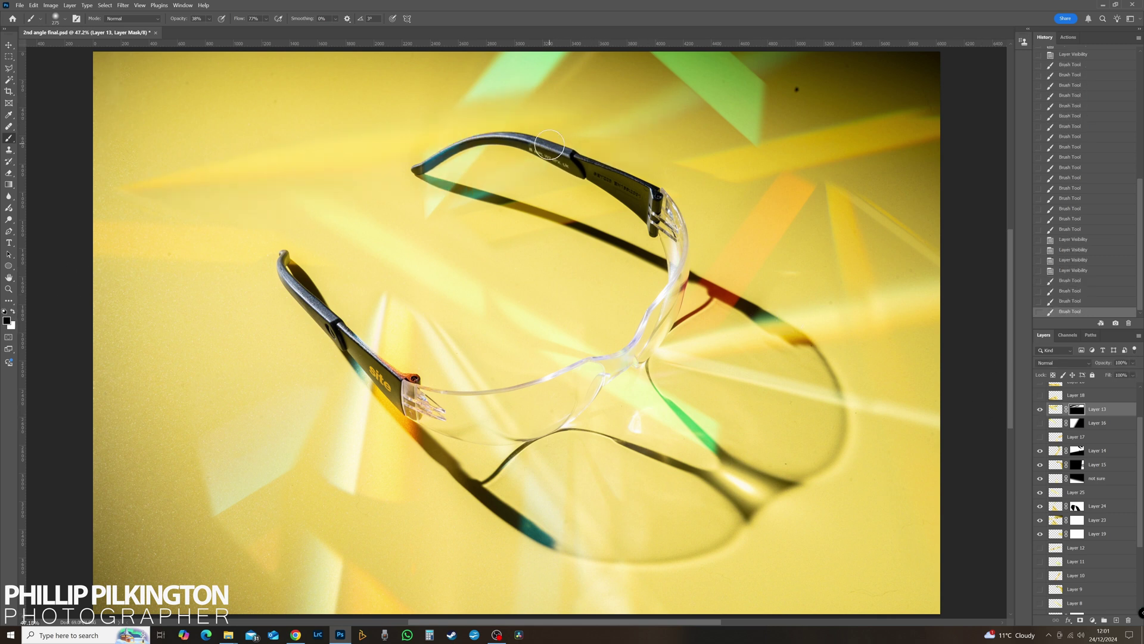
left_click_drag(632, 104, 563, 149)
left_click_drag(647, 98, 596, 128)
left_click_drag(667, 105, 548, 162)
Step: Compare Layer 13 on and off to check the masking around the upper arm, leaving it visible
left_click(1040, 408)
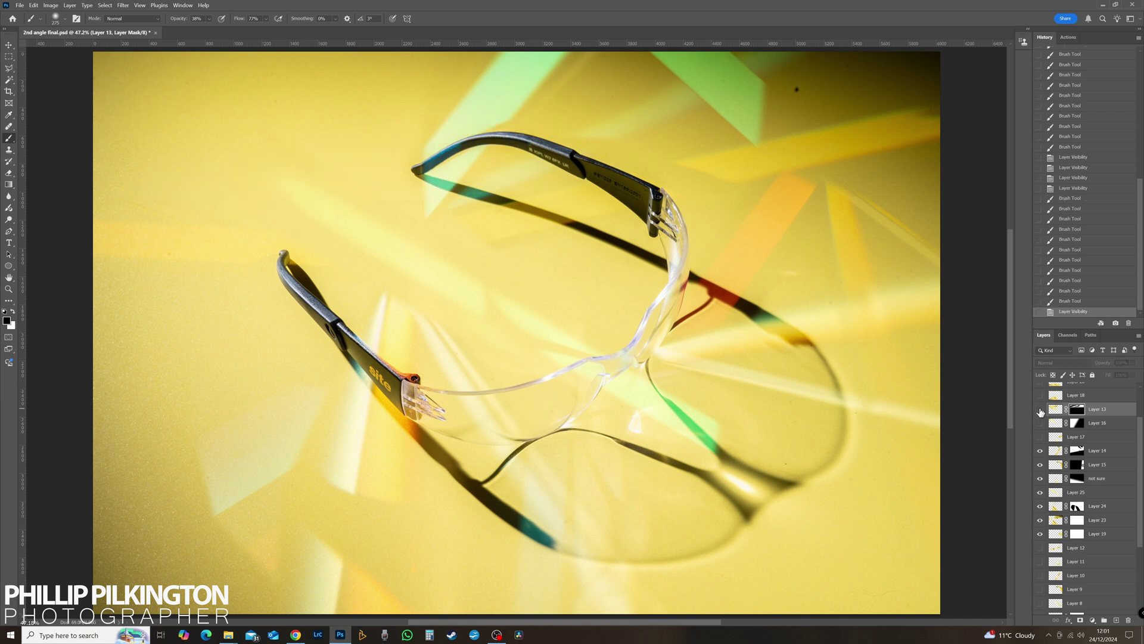
left_click(1040, 408)
left_click(1040, 409)
left_click(1040, 409)
left_click(1040, 410)
left_click(1040, 410)
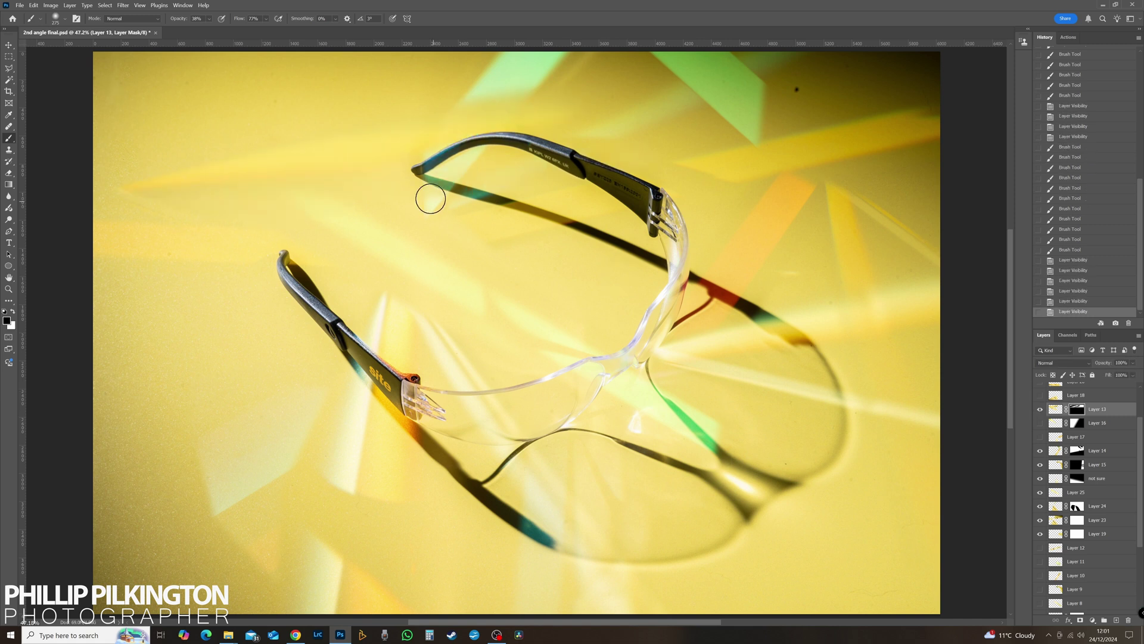
Step: Paint black on Layer 13's mask below the upper arm's tip and across its shadow
left_click_drag(431, 198, 390, 197)
mouse_move(393, 195)
left_mouse_down()
mouse_move(572, 178)
mouse_move(368, 211)
left_mouse_up()
mouse_move(372, 208)
left_mouse_down()
mouse_move(521, 170)
mouse_move(417, 199)
left_mouse_up()
mouse_move(515, 177)
left_mouse_down()
mouse_move(434, 197)
mouse_move(504, 227)
left_mouse_up()
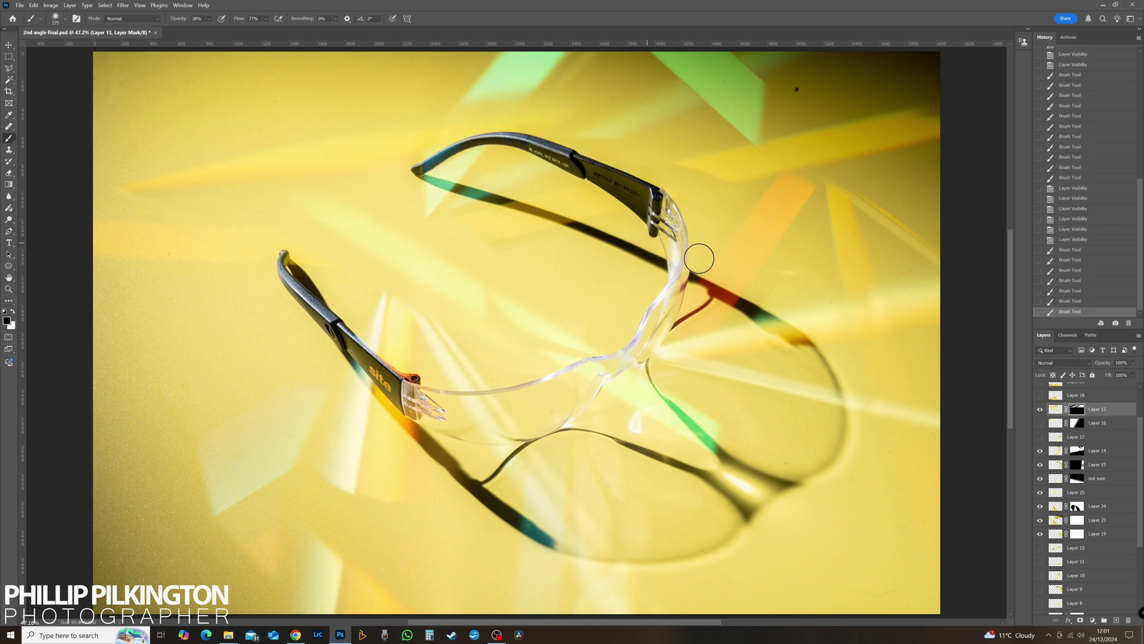
Step: Compare Layer 13 on and off to check the masking below the arm's tip, and leave it visible
left_click(1040, 410)
left_click(1041, 410)
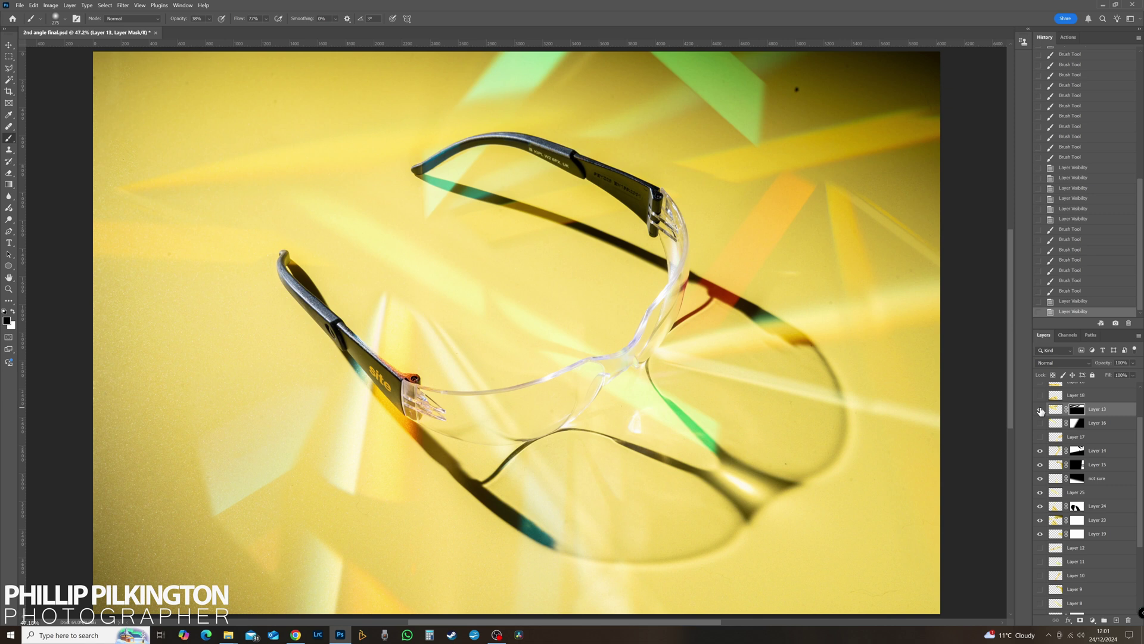
left_click(1041, 411)
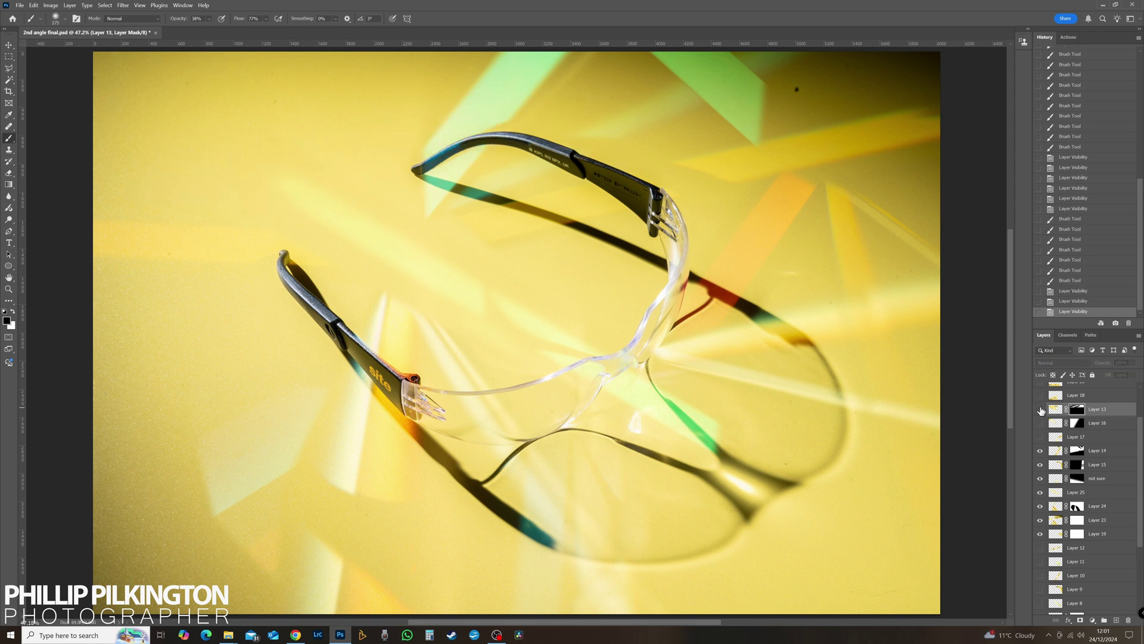
left_click(1040, 410)
left_click(1041, 411)
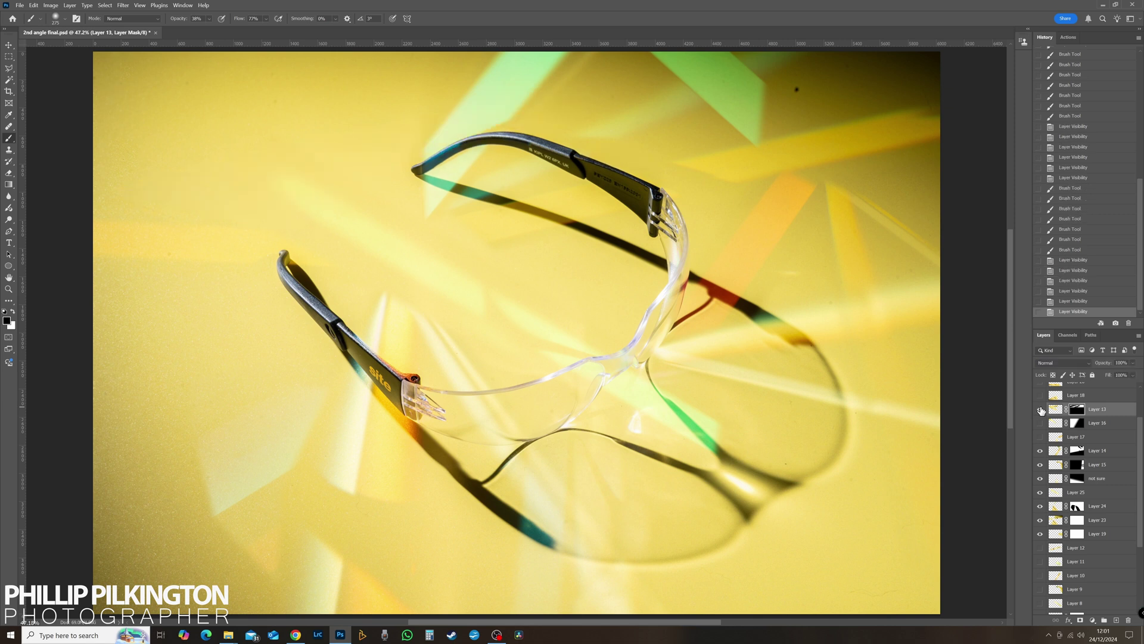
left_click(1040, 410)
Step: Paint black on Layer 13's mask just above the yellow streak, and compare the layer on and off
left_click_drag(358, 109, 396, 111)
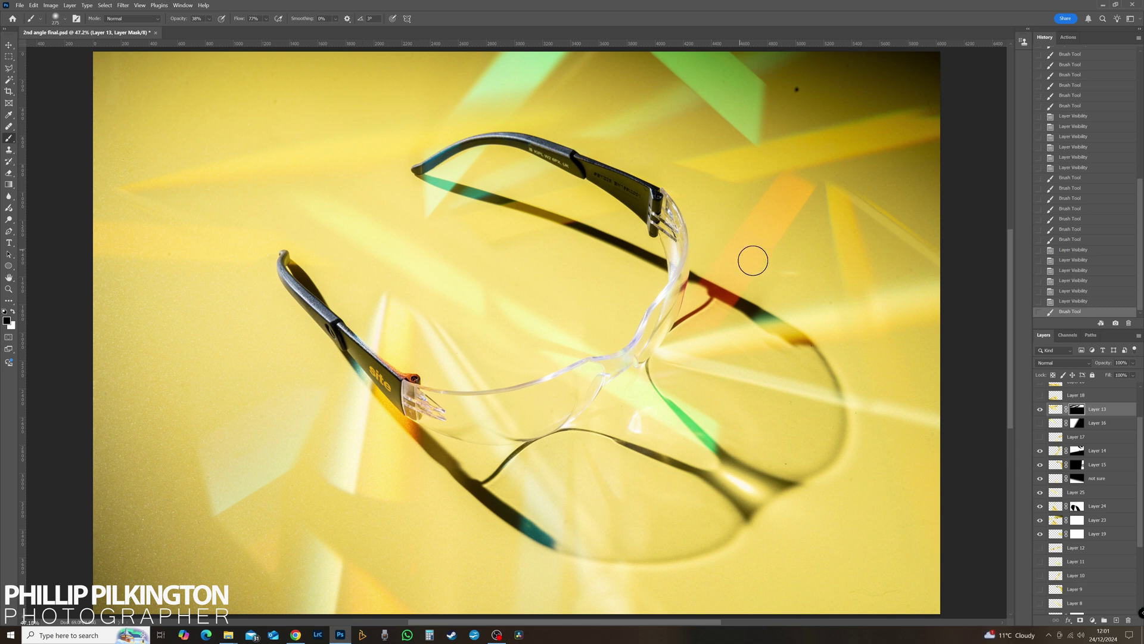
left_click_drag(300, 114, 331, 124)
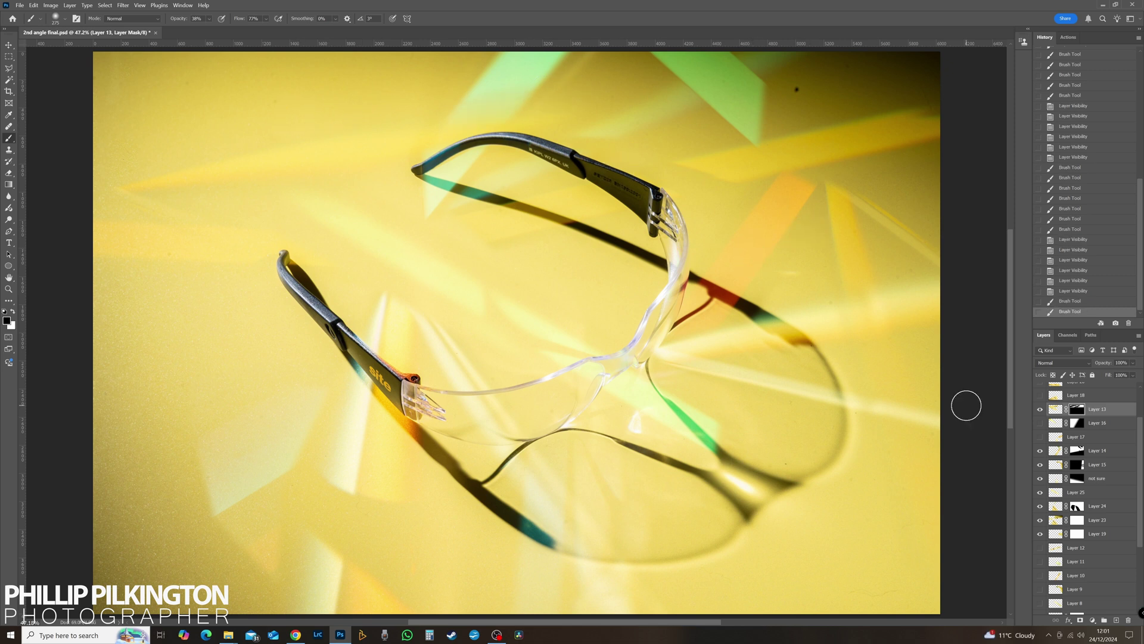
left_click(1039, 411)
left_click(1040, 410)
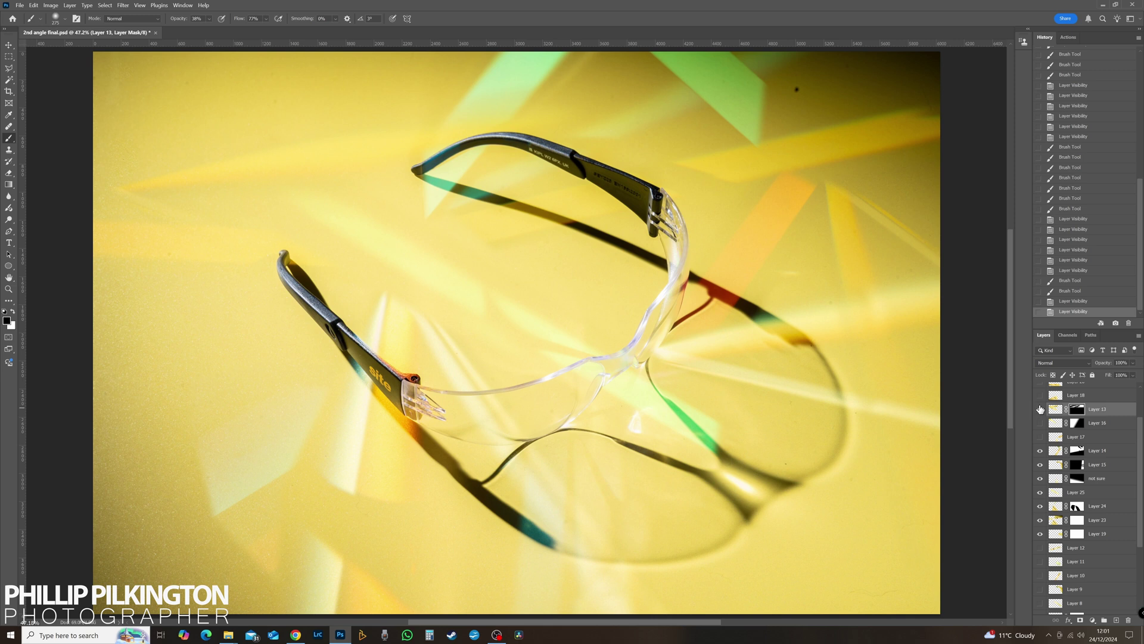
Step: Move Layer 13 directly above Layer 14, place Layer 12 directly below Layer 18, compare Layer 12 on and off, and leave it hidden
left_click(1040, 547)
left_click_drag(1067, 548, 1057, 447)
left_click(1040, 411)
left_click(1039, 410)
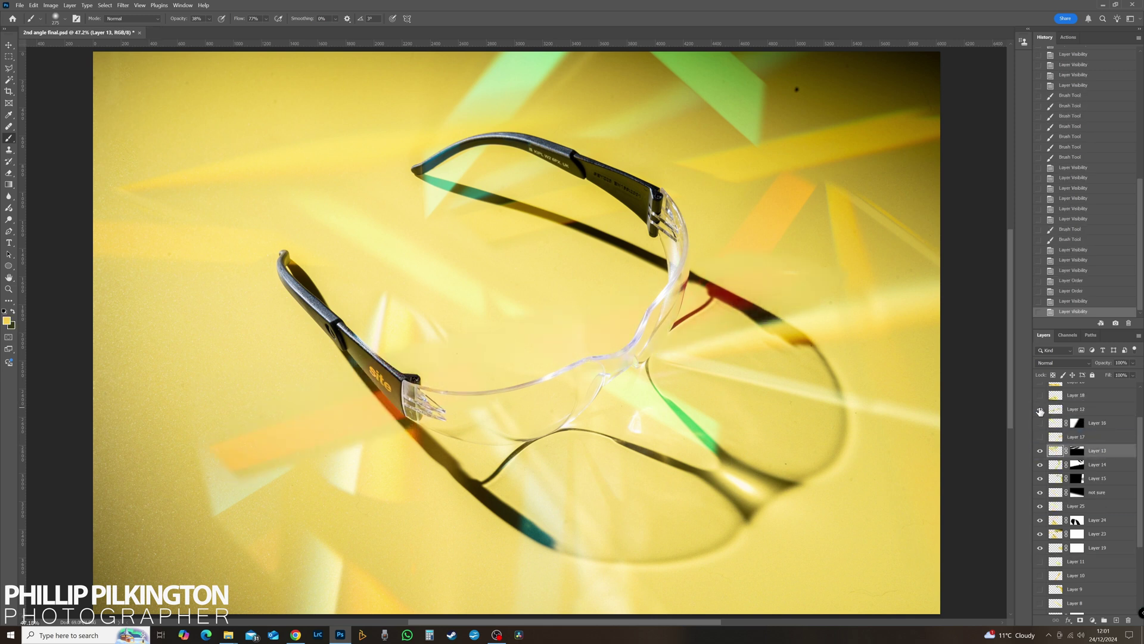
left_click(1039, 411)
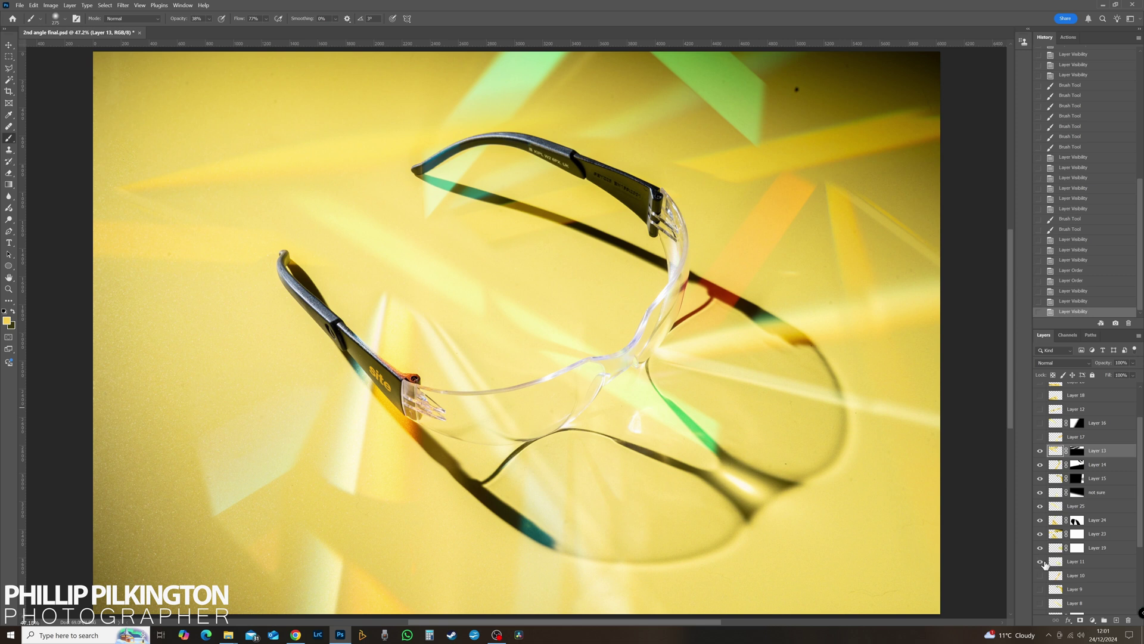
Step: Show Layer 11, move it directly below Layer 18, compare it on and off, and leave it visible
left_click(1040, 561)
left_click_drag(1056, 561, 1053, 405)
left_click(1040, 410)
left_click(1040, 411)
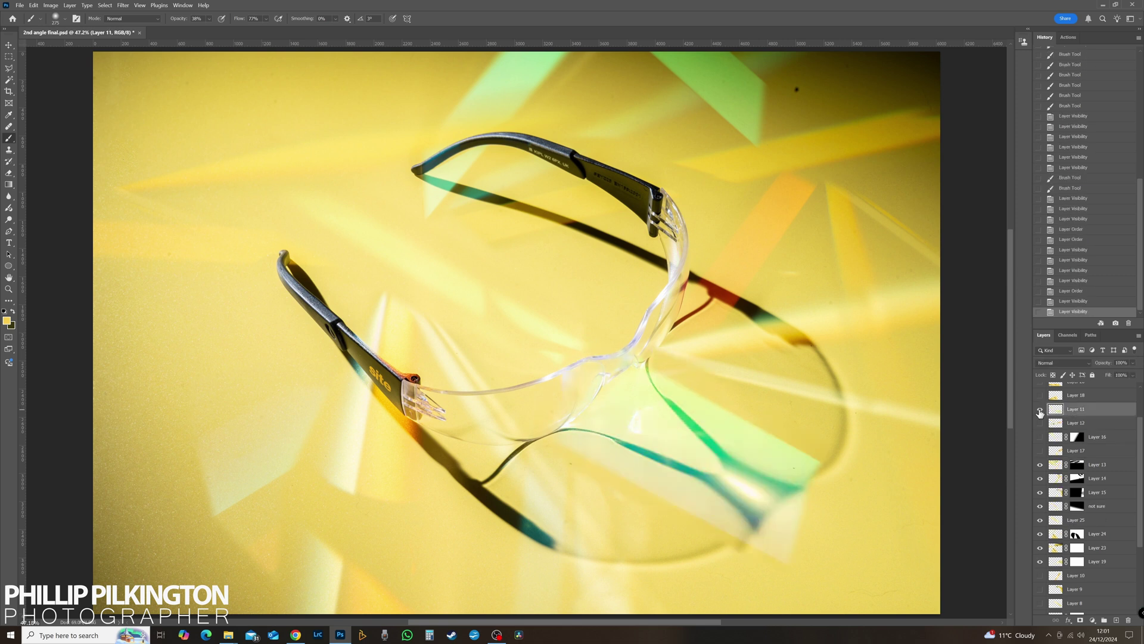
left_click(1039, 411)
left_click(1040, 411)
left_click(1040, 411)
left_click(1040, 411)
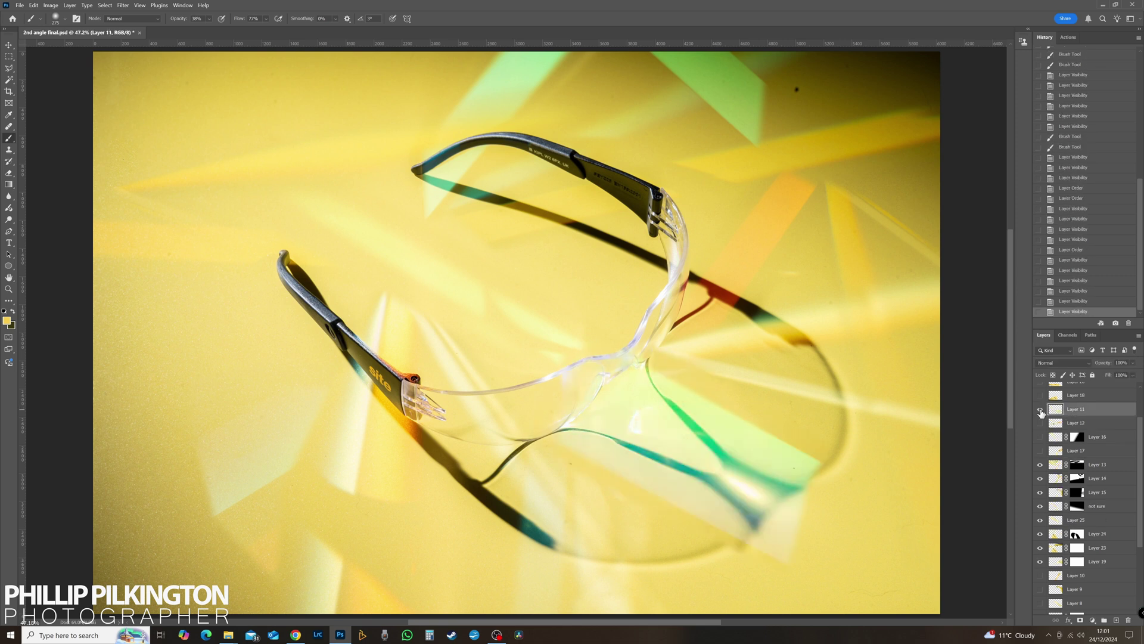
left_click(1040, 411)
left_click(1041, 411)
Step: Add a mask to Layer 11, draw a reversed diagonal gradient across the lens shadow, and extend its endpoints to soften the transition
left_click(1080, 621)
left_click(8, 185)
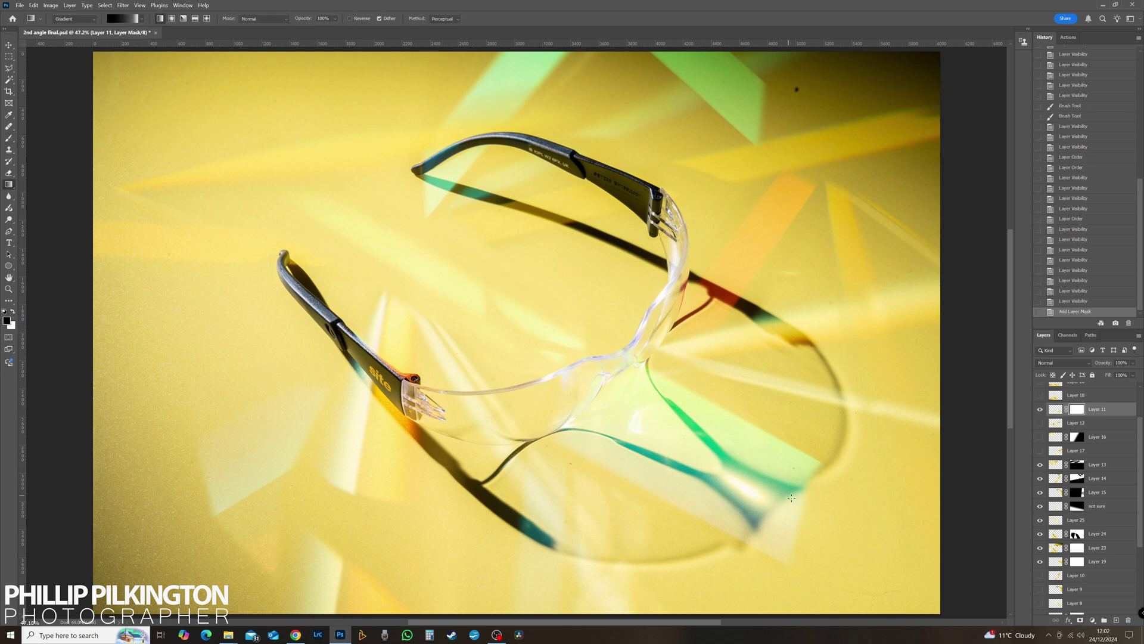
mouse_move(785, 504)
left_mouse_down()
mouse_move(695, 439)
mouse_move(749, 471)
left_mouse_up()
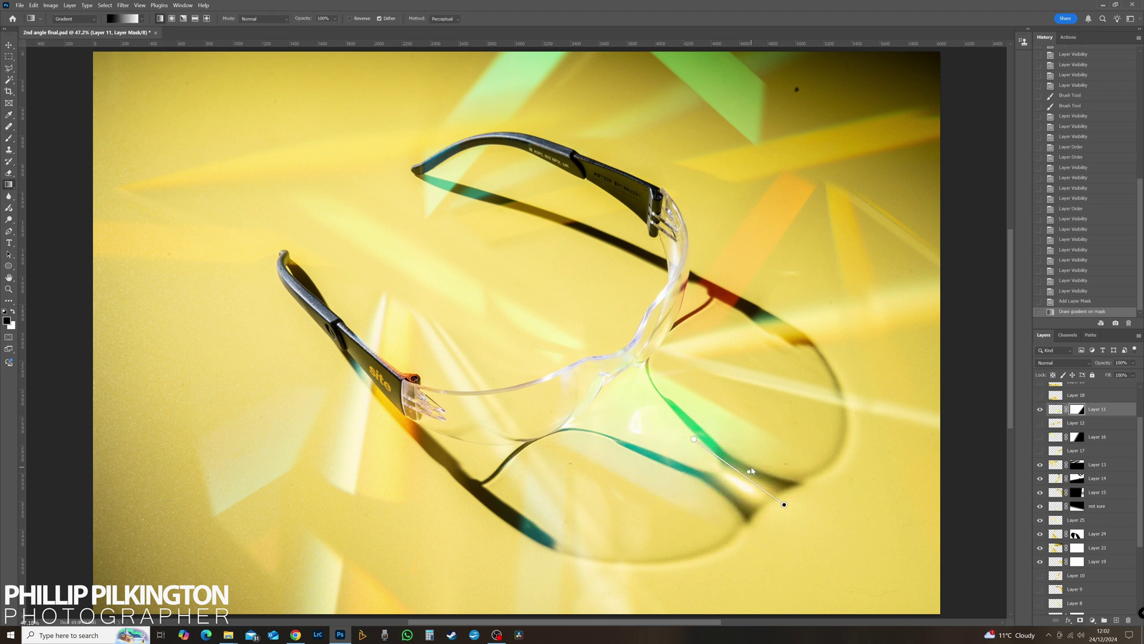
left_click(351, 18)
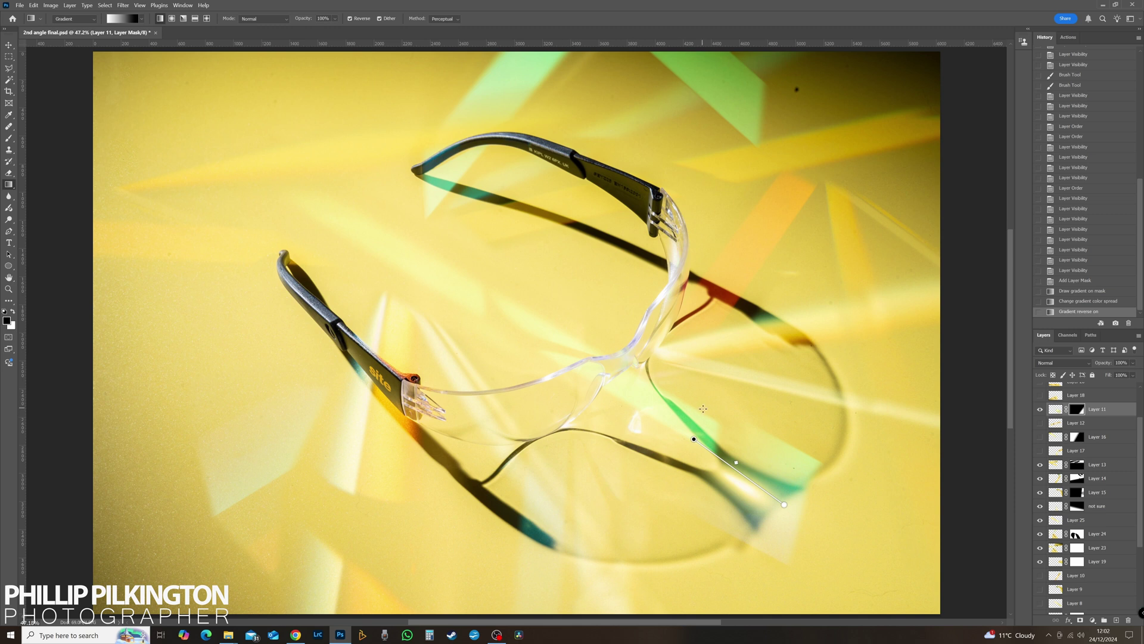
left_click_drag(694, 439, 653, 384)
left_click_drag(714, 432, 723, 441)
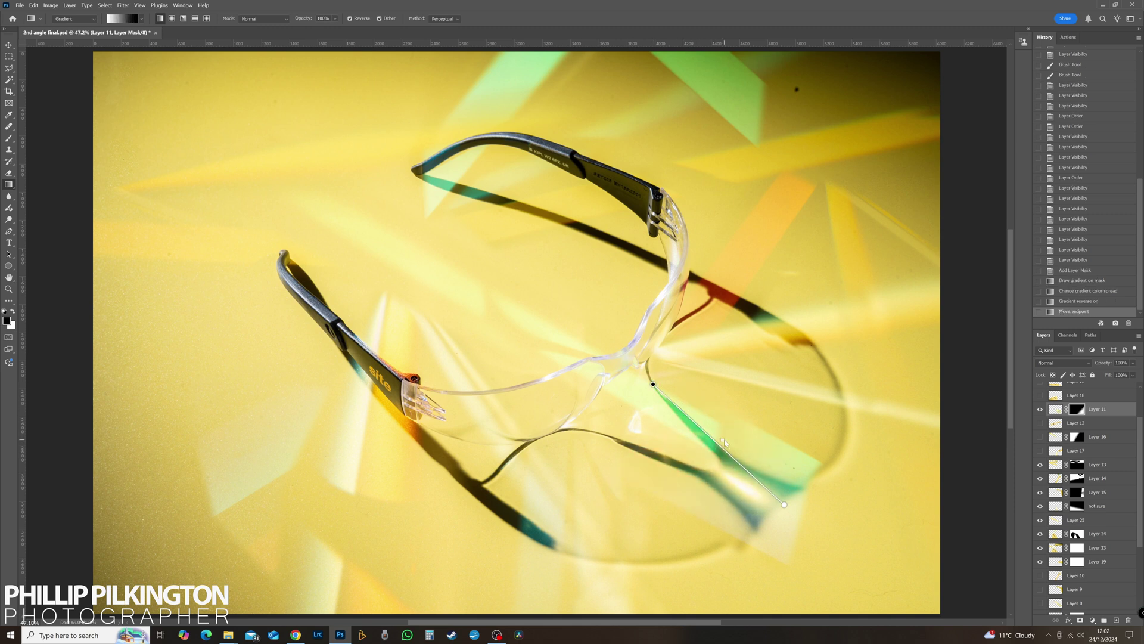
left_click_drag(652, 384, 522, 276)
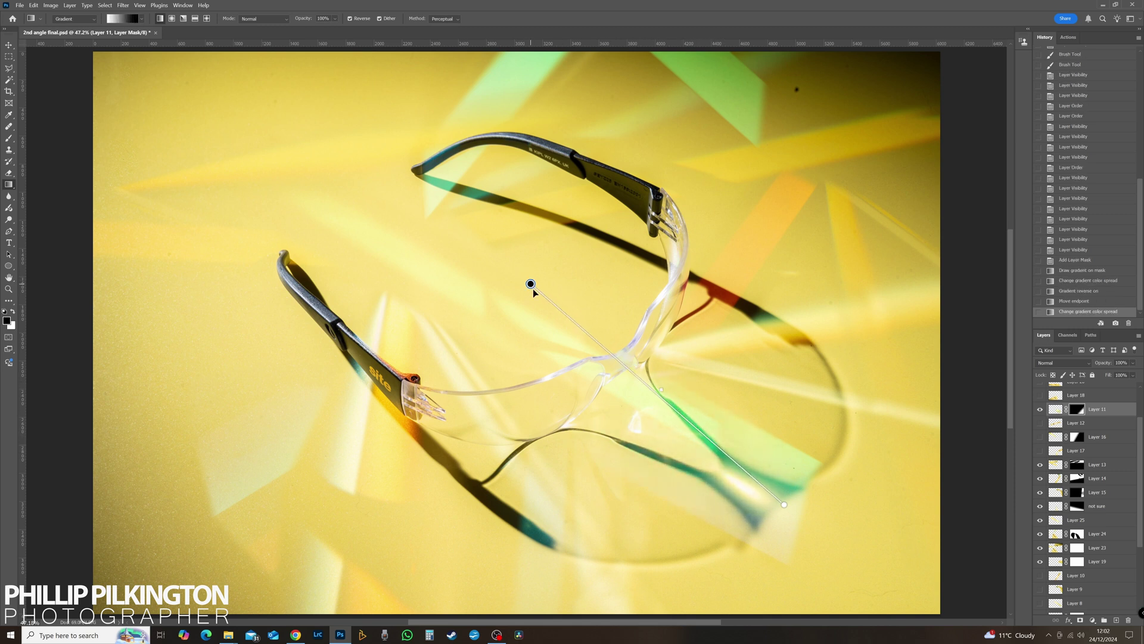
left_click_drag(785, 505, 834, 525)
Step: Compare the masked Layer 11 on and off, and leave it hidden
left_click(1041, 412)
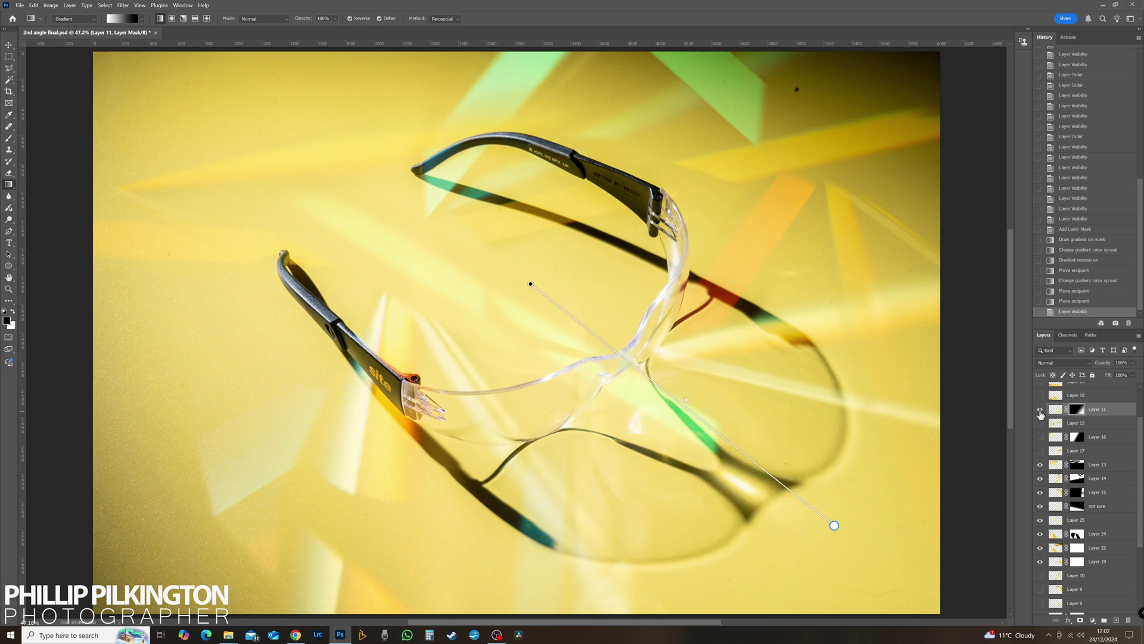
left_click(1040, 412)
left_click(1040, 412)
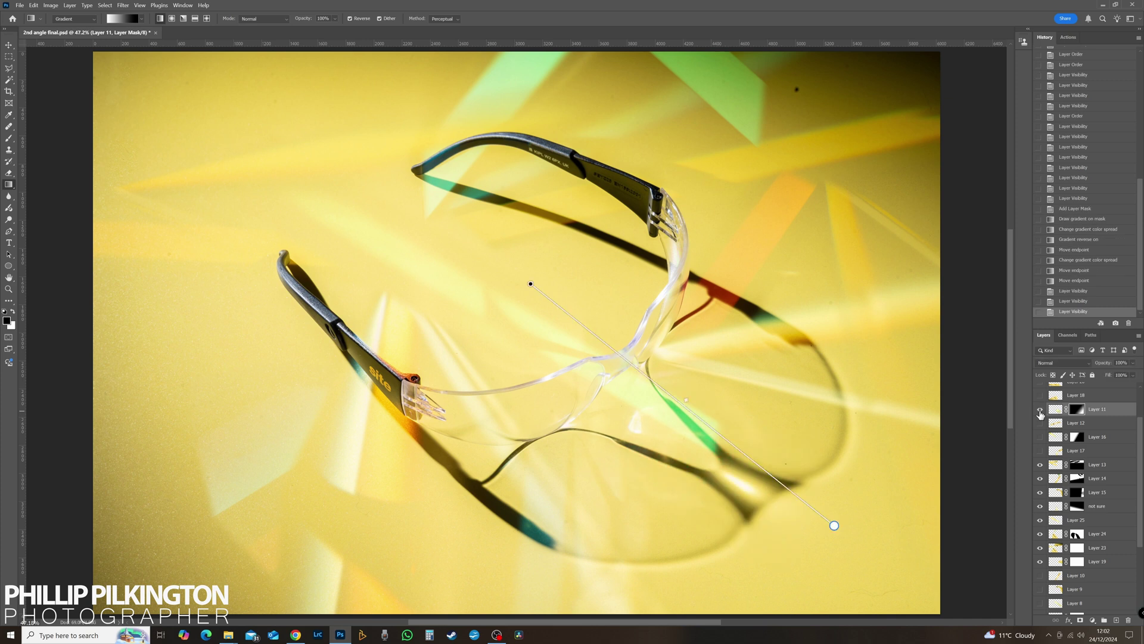
left_click(1040, 413)
left_click(1040, 412)
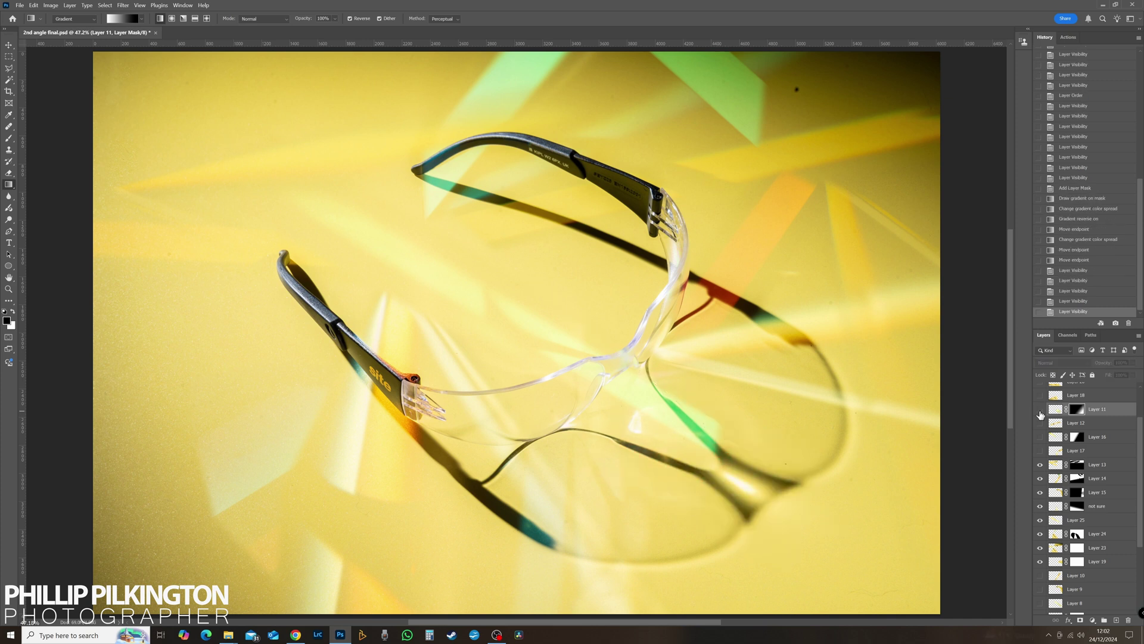
Step: Show Layer 10, move it directly below Layer 11, compare it on and off, and leave it hidden
left_click(1040, 576)
left_click_drag(1053, 575, 1050, 416)
left_click(1040, 424)
left_click(1040, 424)
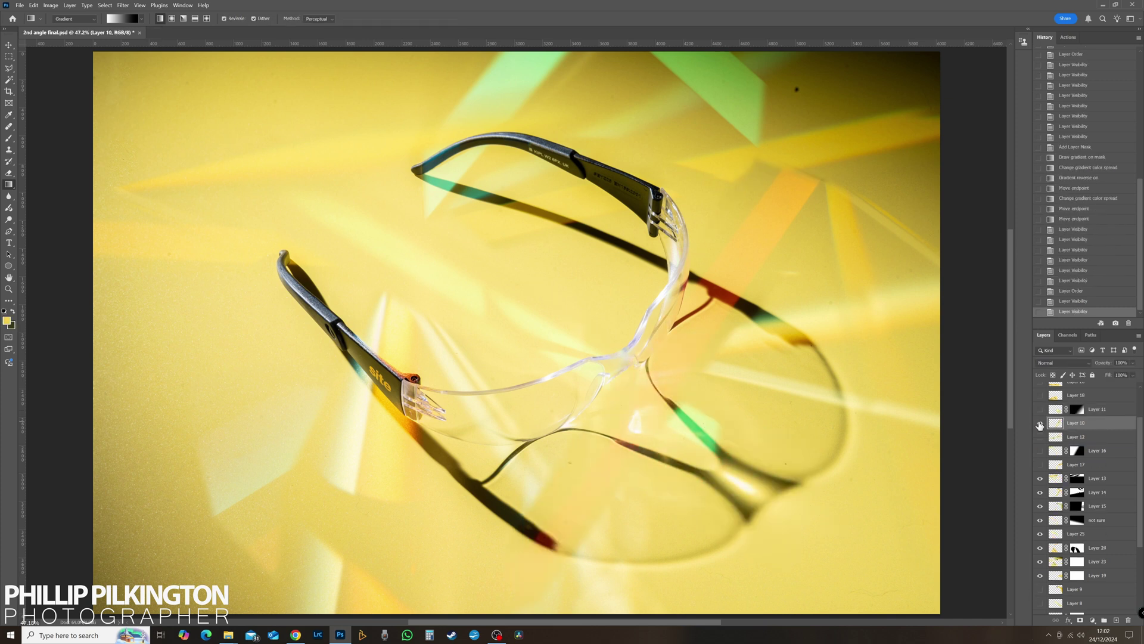
left_click(1040, 424)
left_click(1040, 423)
left_click(1040, 424)
left_click(1041, 423)
left_click(1041, 423)
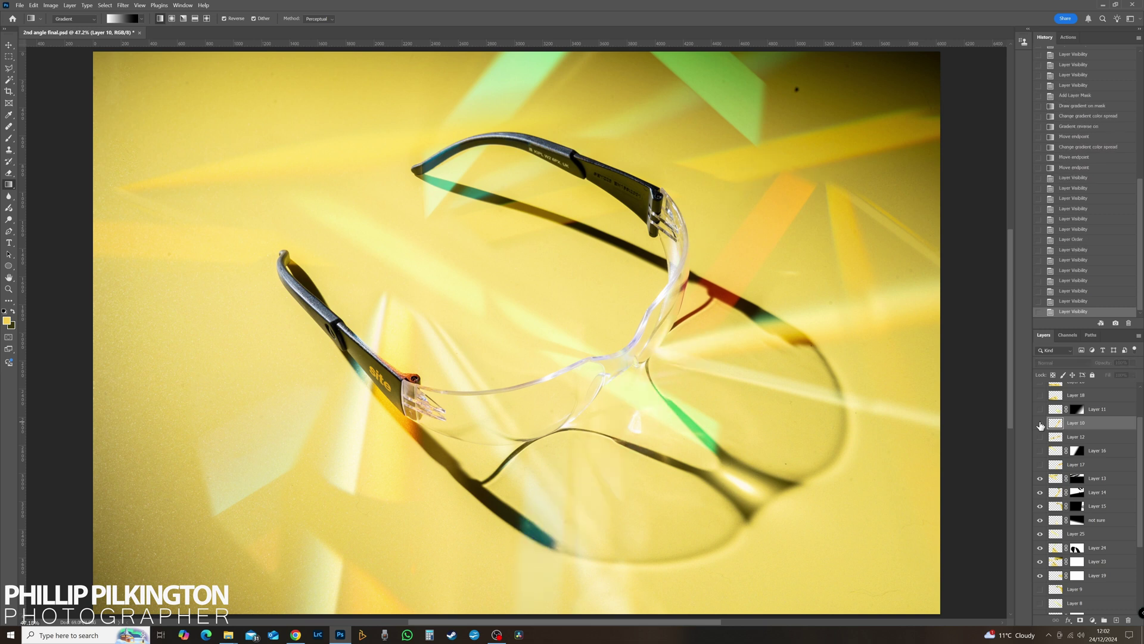
Step: Show Layer 9, move it directly below Layer 11, compare it on and off repeatedly, and leave it visible
left_click(1040, 589)
left_click_drag(1053, 589, 1051, 421)
left_click(1040, 423)
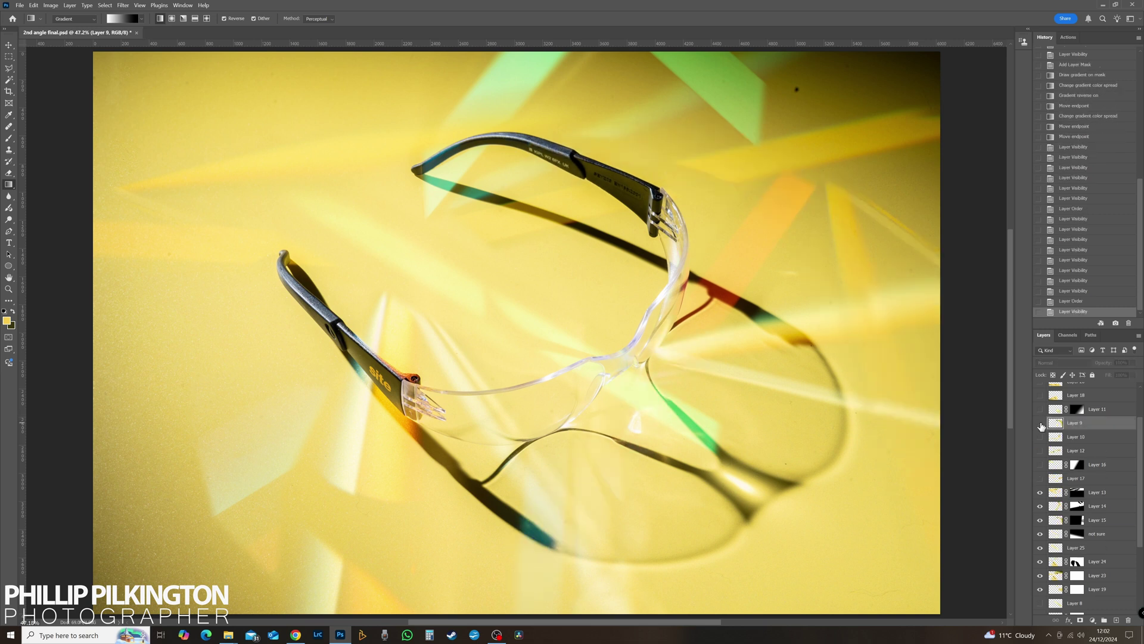
left_click(1040, 423)
left_click(1040, 424)
left_click(1040, 424)
left_click(1040, 424)
left_click(1040, 424)
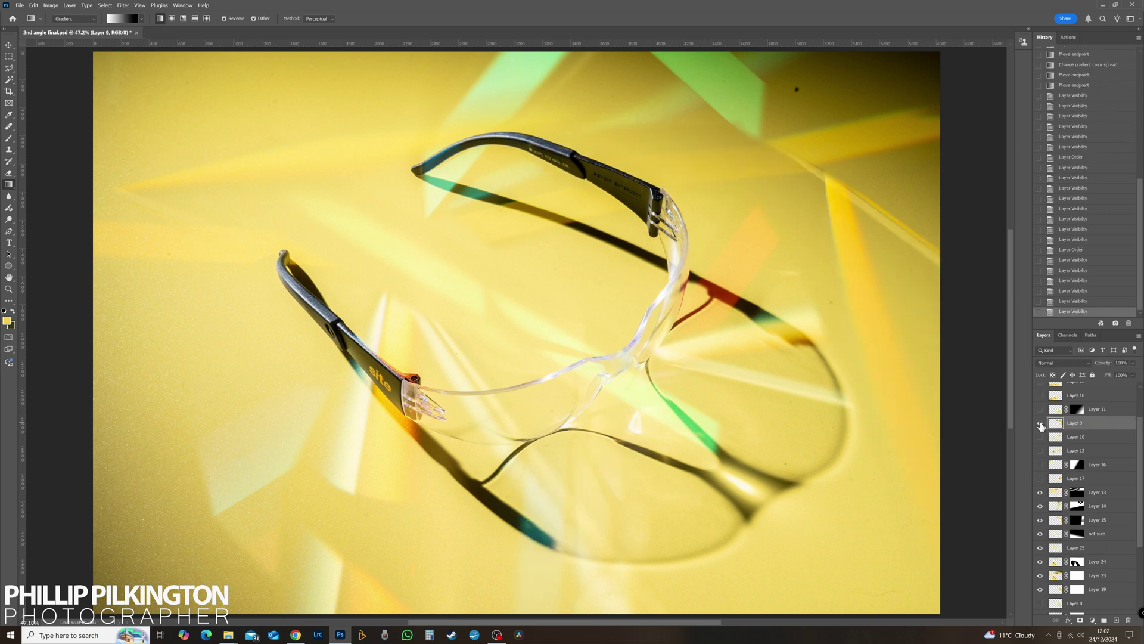
left_click(1041, 424)
left_click(1040, 424)
left_click(1040, 423)
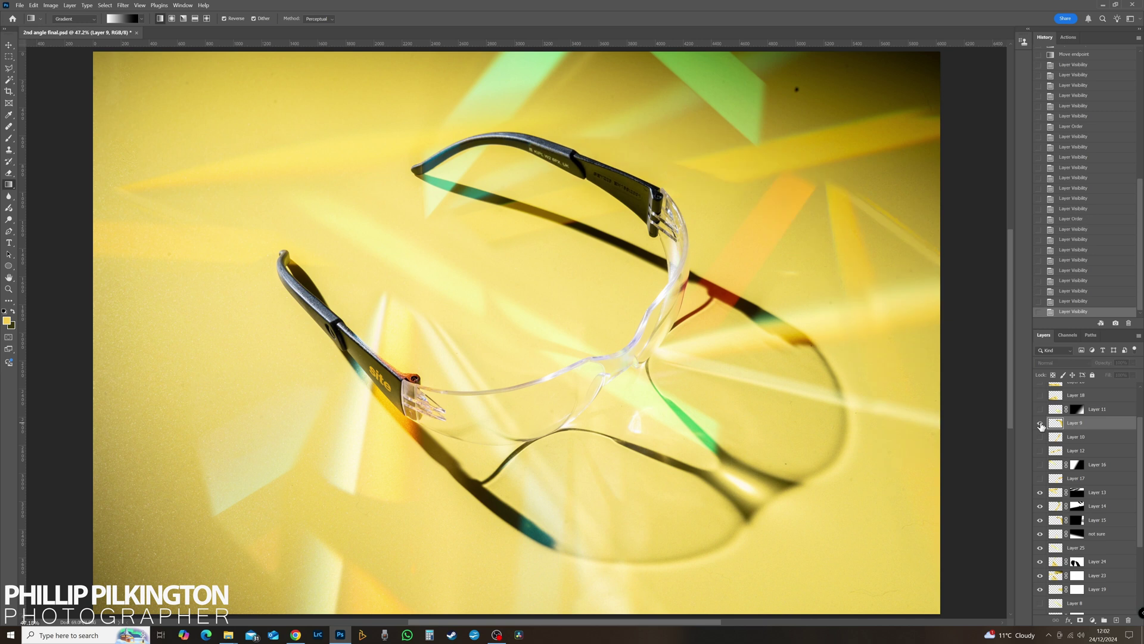
left_click(1041, 423)
left_click(1040, 424)
left_click(1040, 423)
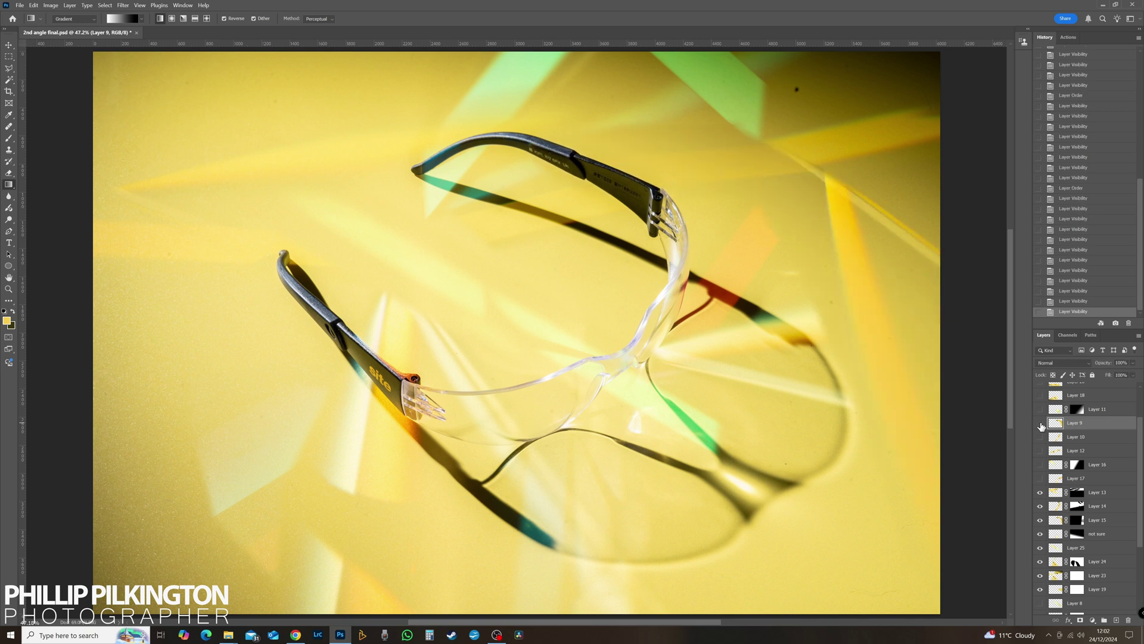
left_click(1040, 423)
left_click(1040, 424)
left_click(1040, 423)
left_click(1040, 424)
left_click(1040, 424)
left_click(1040, 424)
left_click(1041, 424)
left_click(1041, 424)
left_click(1040, 424)
left_click(1041, 424)
Step: Add a mask to Layer 9, brush black along the background below the upper green shards, and compare the layer on and off
left_click(1080, 620)
left_click(8, 138)
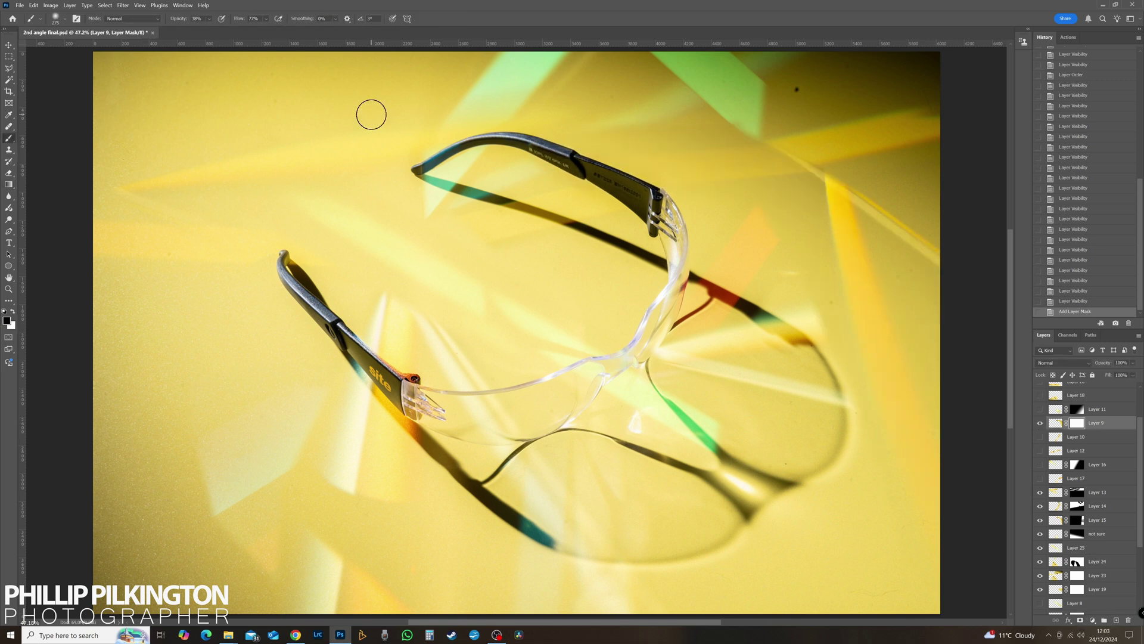
left_click(1040, 423)
left_click(1040, 423)
left_click_drag(766, 116, 733, 113)
left_click_drag(733, 113, 673, 121)
mouse_move(674, 121)
left_mouse_down()
mouse_move(617, 129)
mouse_move(703, 122)
left_mouse_up()
left_click(1040, 424)
left_click(1040, 424)
left_click(1040, 424)
left_click(1039, 423)
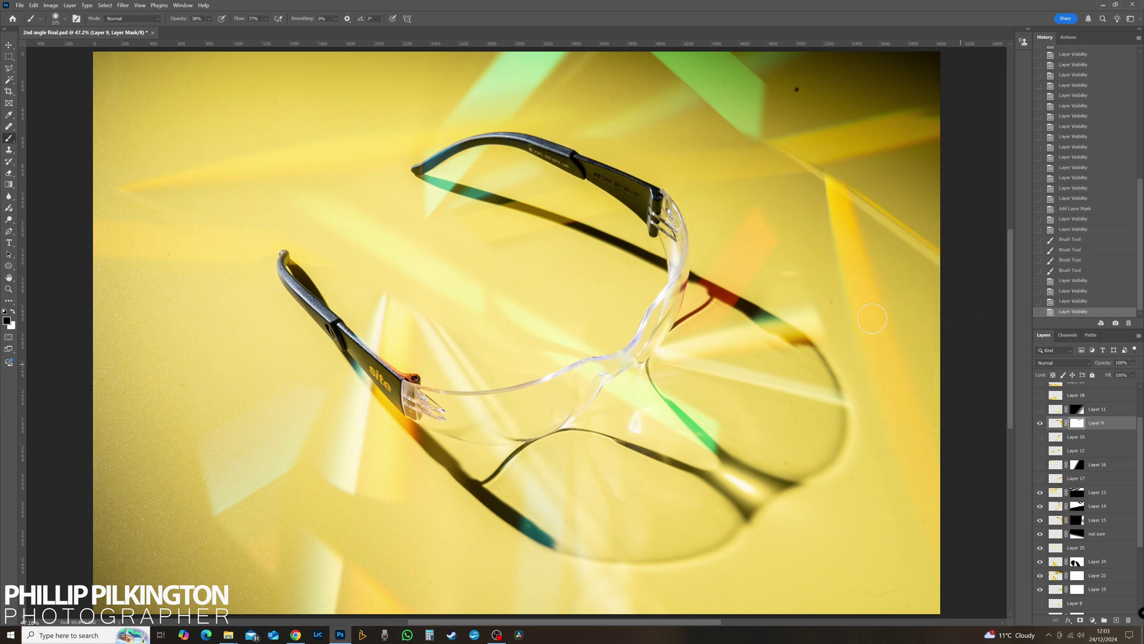
Step: Paint black on Layer 9's mask over the outer edge of the right lens shadow, and compare the layer on and off
left_click_drag(791, 263, 831, 333)
left_click_drag(831, 333, 838, 408)
left_click_drag(839, 407, 826, 383)
left_click(826, 383)
left_click(1039, 424)
left_click(1040, 424)
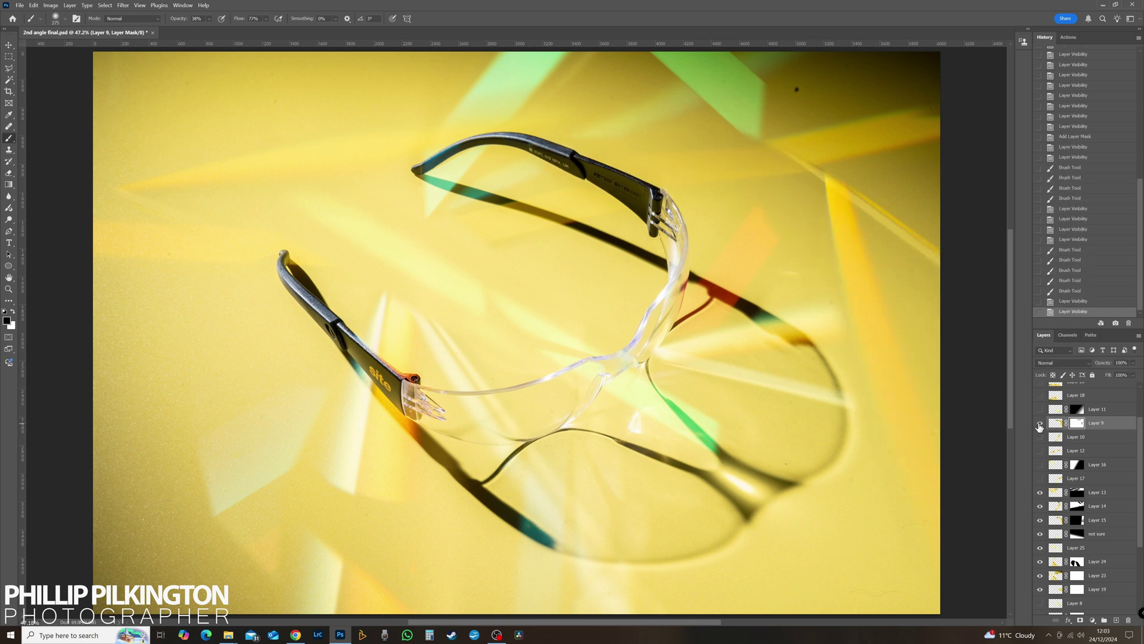
left_click(1040, 424)
left_click(1040, 424)
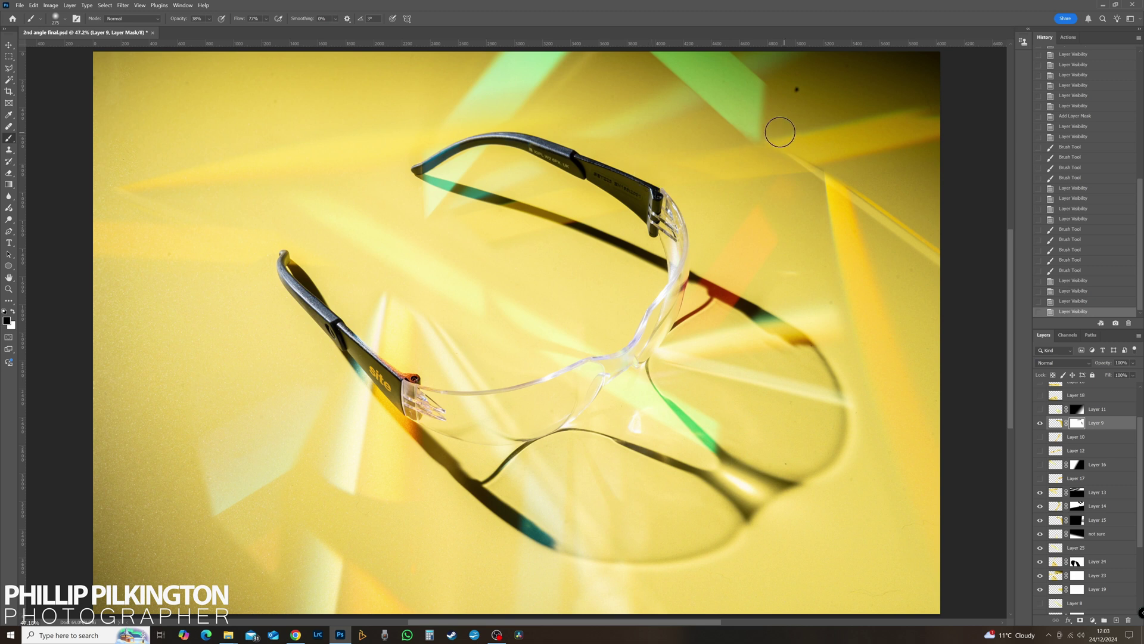
Step: Paint black on Layer 9's mask across the background between the green shard and the upper end of the orange streak, and compare the result
left_click_drag(780, 131, 767, 183)
mouse_move(767, 183)
left_mouse_down()
mouse_move(655, 157)
mouse_move(777, 184)
left_mouse_up()
mouse_move(777, 184)
left_mouse_down()
mouse_move(705, 145)
mouse_move(693, 184)
left_mouse_up()
left_click_drag(694, 185, 775, 179)
mouse_move(775, 179)
left_mouse_down()
mouse_move(767, 164)
mouse_move(807, 202)
mouse_move(745, 154)
mouse_move(863, 199)
left_mouse_up()
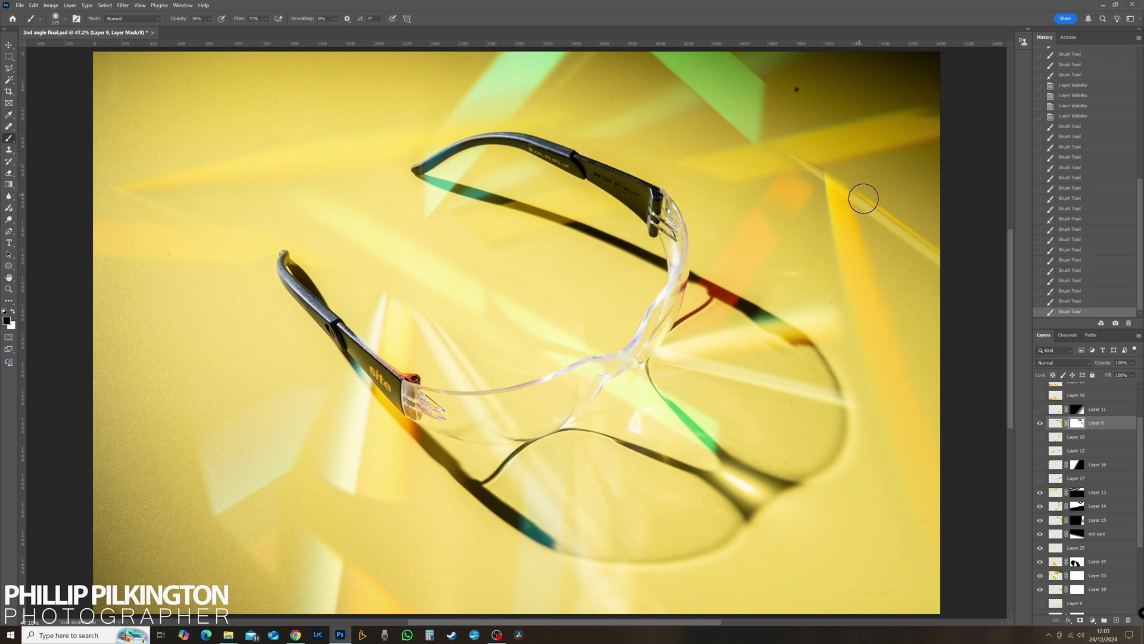
left_click(1040, 422)
left_click(1040, 423)
Step: Brush more of Layer 9 away beside the orange streak down to the lens shadow, compare it on and off, and leave it visible
mouse_move(744, 197)
left_mouse_down()
mouse_move(766, 177)
mouse_move(796, 263)
left_mouse_up()
mouse_move(797, 263)
left_mouse_down()
mouse_move(795, 208)
mouse_move(806, 302)
left_mouse_up()
left_click_drag(805, 302, 804, 247)
mouse_move(803, 247)
left_mouse_down()
mouse_move(802, 194)
mouse_move(776, 188)
left_mouse_up()
left_click_drag(776, 189, 750, 182)
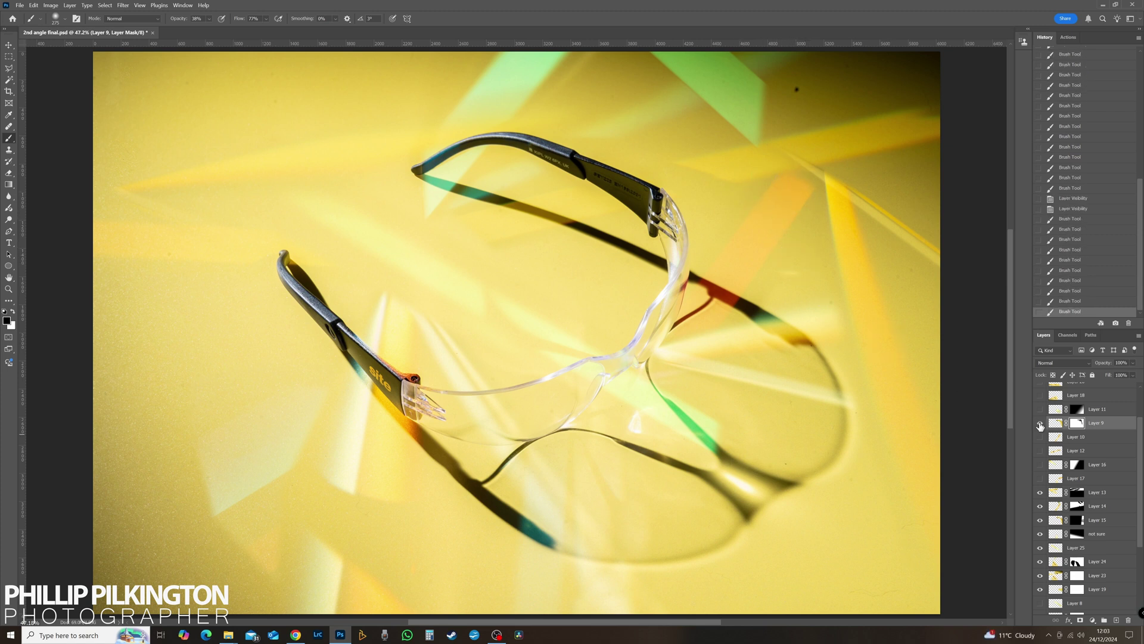
left_click(1040, 423)
left_click(1039, 422)
left_click(1040, 423)
left_click(1040, 422)
left_click(1040, 423)
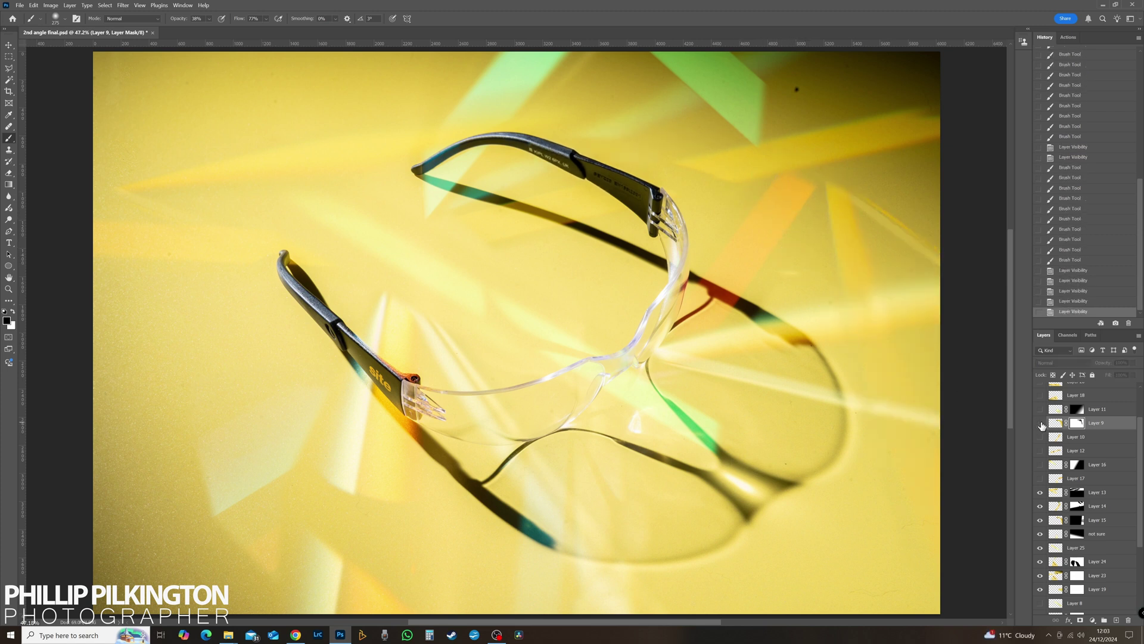
left_click(1040, 423)
left_click(1040, 423)
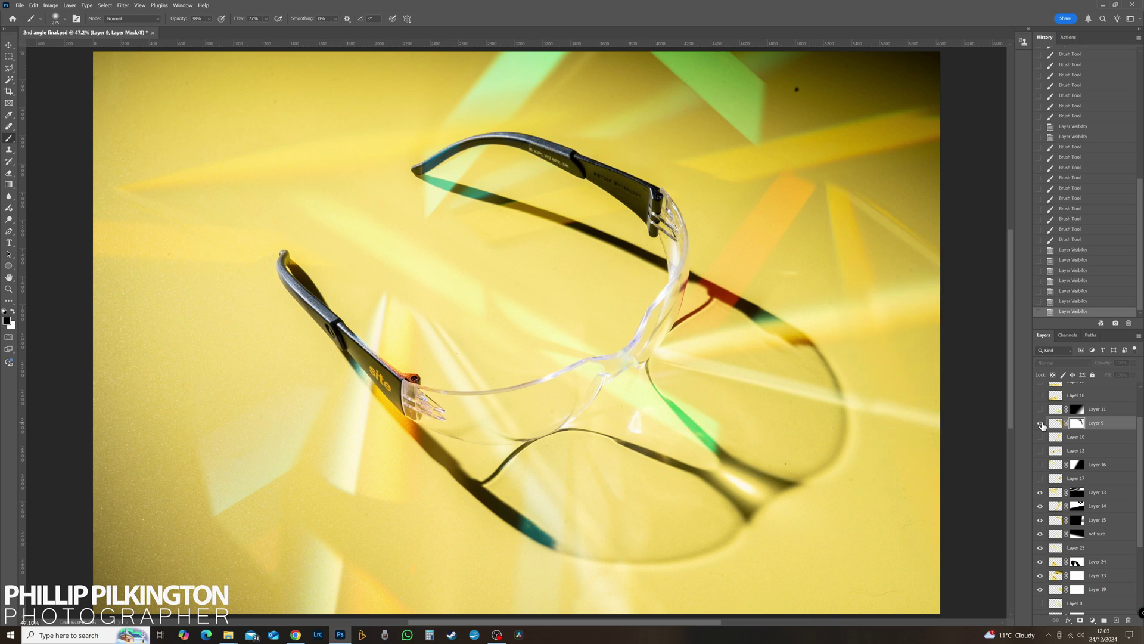
left_click(1040, 423)
left_click(1040, 423)
left_click(1040, 423)
left_click(1040, 423)
left_click(1041, 423)
Step: Mask Layer 9 over the far temple arm, the orange streak and the two pale light beams crossing the right lens shadow
left_click_drag(562, 169, 658, 211)
mouse_move(659, 211)
left_mouse_down()
mouse_move(777, 109)
mouse_move(749, 131)
left_mouse_up()
mouse_move(749, 131)
left_mouse_down()
mouse_move(739, 185)
mouse_move(797, 195)
mouse_move(778, 177)
left_mouse_up()
left_click_drag(778, 177, 802, 192)
left_click_drag(802, 192, 789, 202)
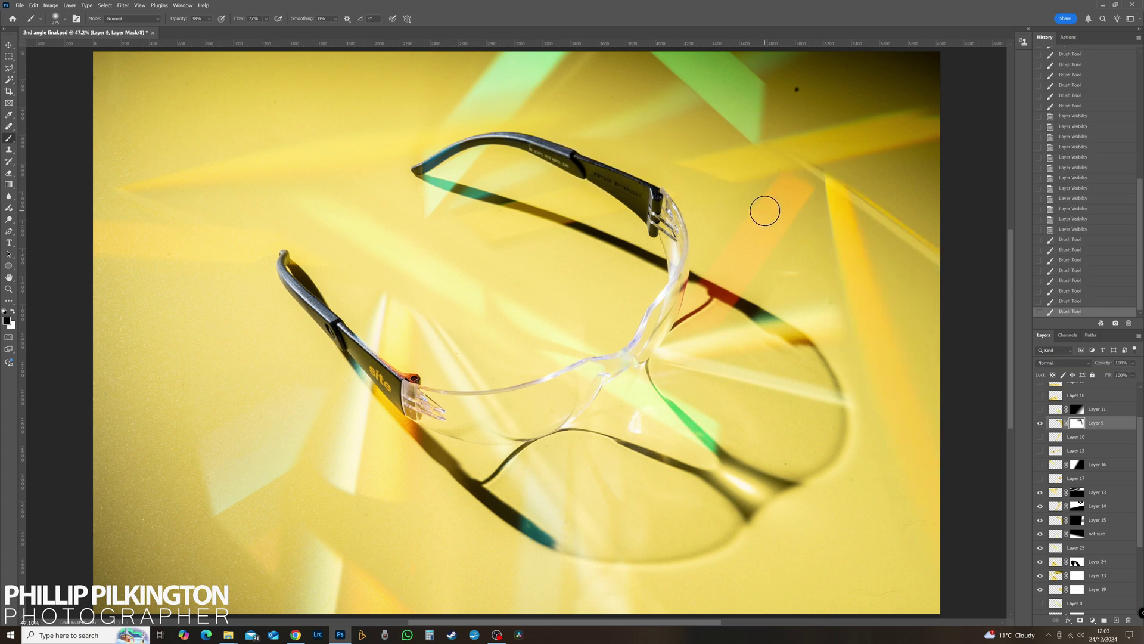
mouse_move(783, 342)
left_mouse_down()
mouse_move(865, 311)
mouse_move(948, 300)
left_mouse_up()
left_click_drag(833, 316, 957, 298)
left_click_drag(781, 392, 943, 431)
left_click_drag(858, 411, 986, 431)
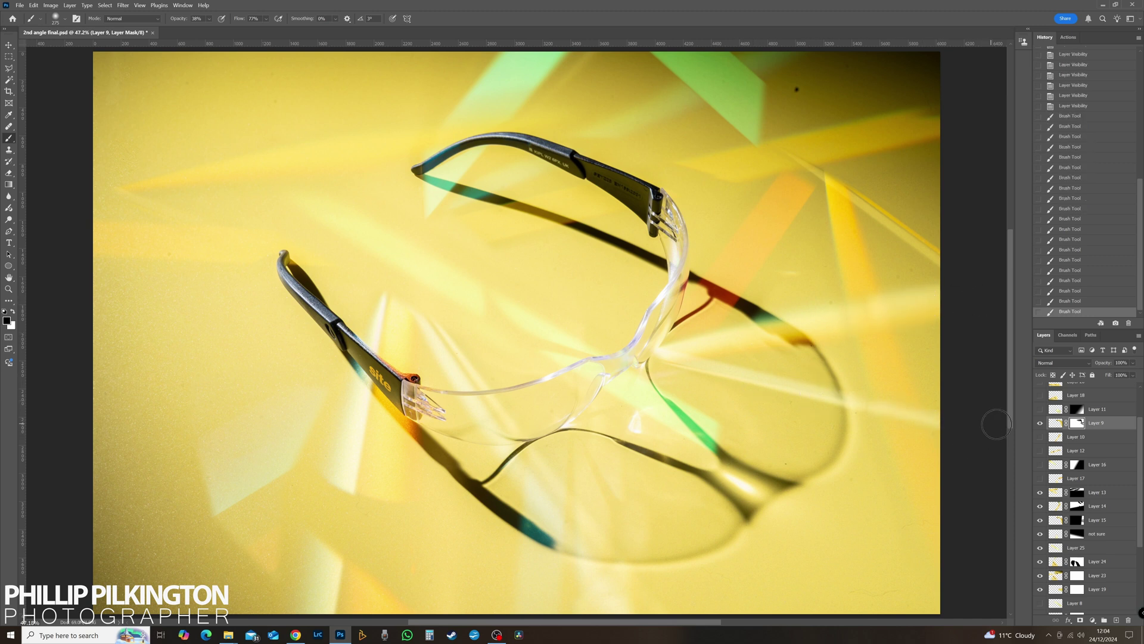
Step: Compare the masked Layer 9 on and off, leave it visible, and move it directly above Layer 13
left_click(1041, 425)
left_click(1040, 425)
left_click(1040, 424)
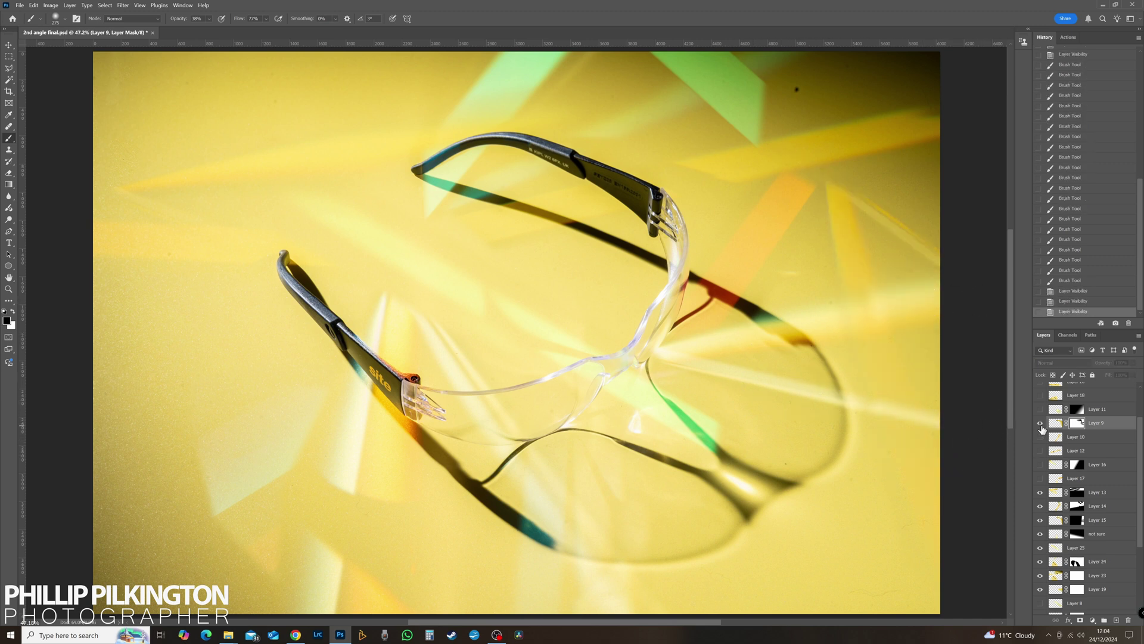
left_click(1042, 425)
left_click(1041, 424)
left_click(1041, 425)
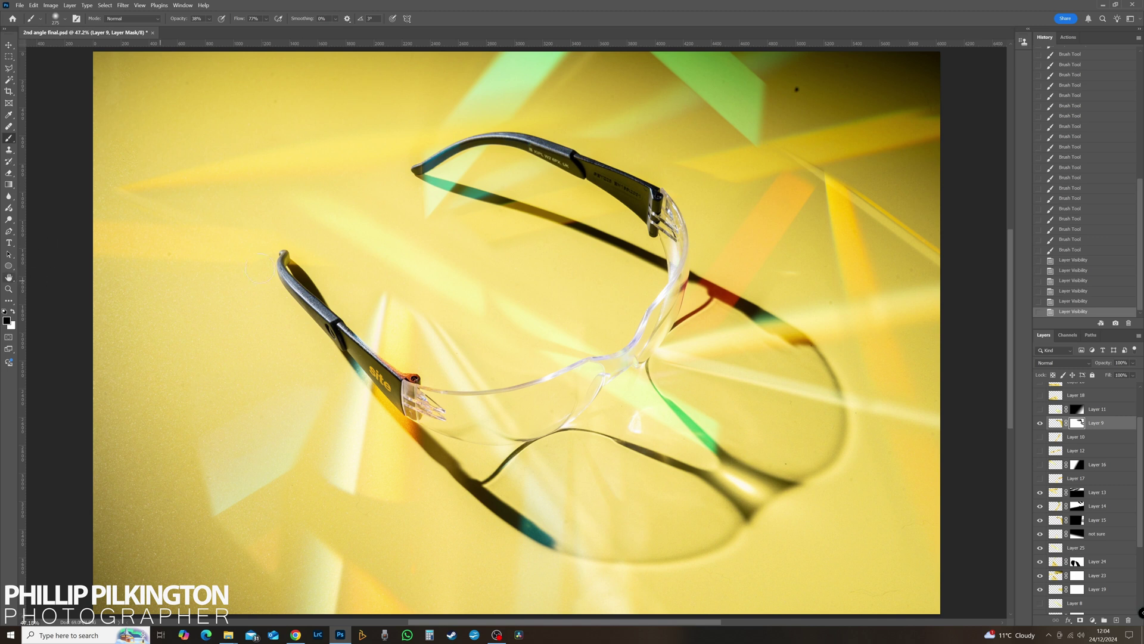
left_click_drag(1058, 428, 999, 479)
Step: Check Layers 8 and 7 on and off, move Layer 8 directly above Layer 12, compare it, and leave it hidden
left_click_drag(1139, 446, 1138, 492)
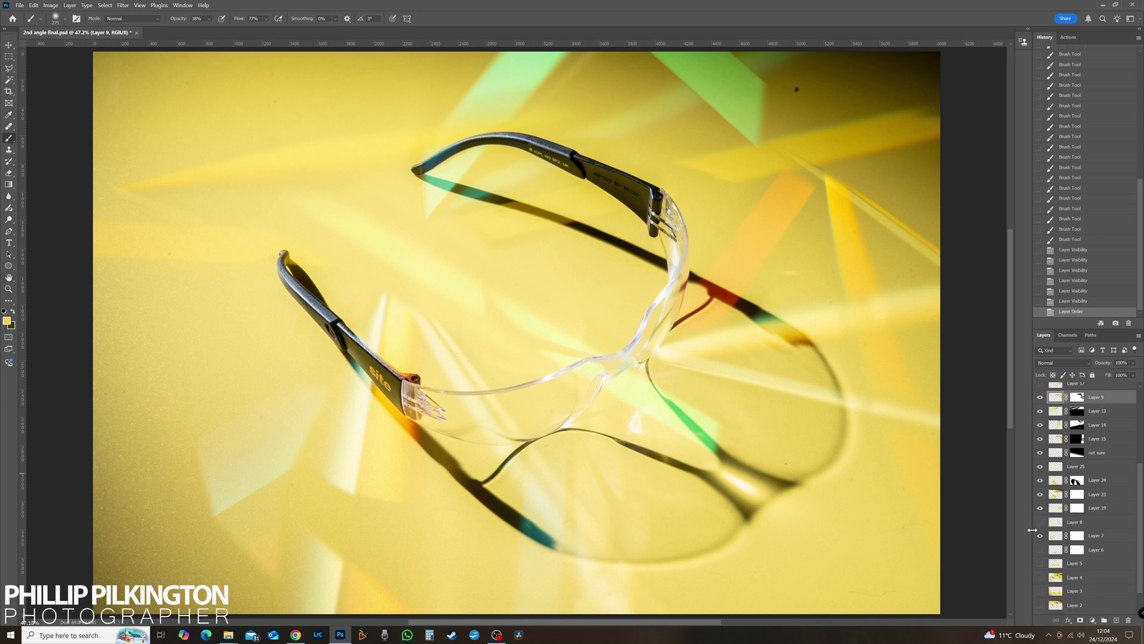
left_click(1040, 522)
left_click(1040, 522)
left_click(1040, 535)
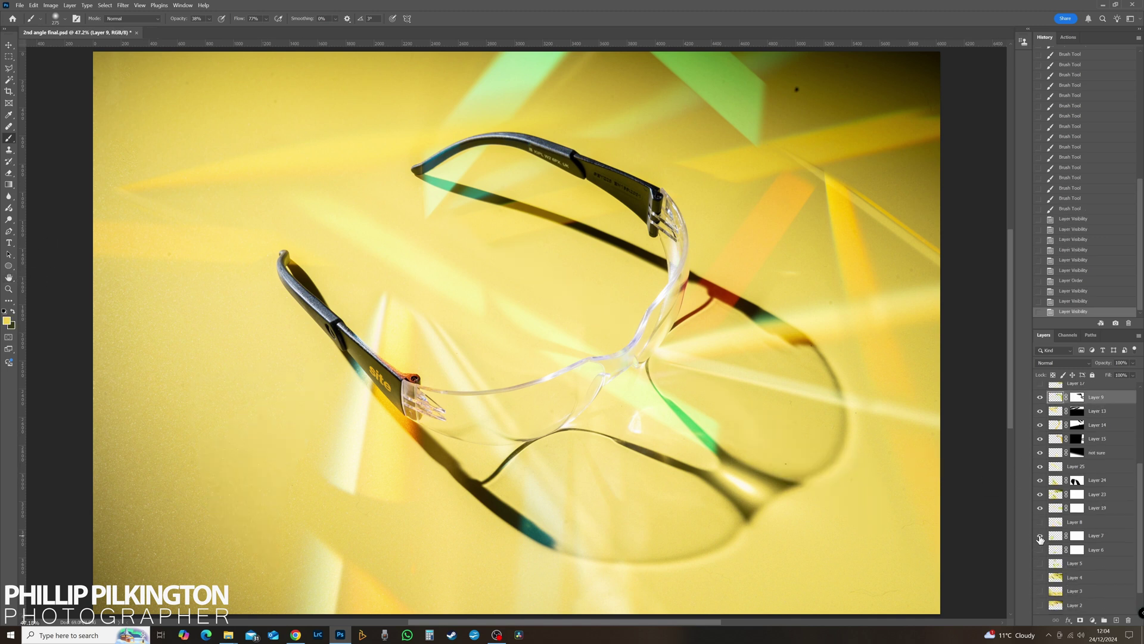
left_click(1040, 535)
mouse_move(1055, 538)
left_mouse_down()
mouse_move(1055, 375)
mouse_move(1055, 416)
left_mouse_up()
left_click(1040, 536)
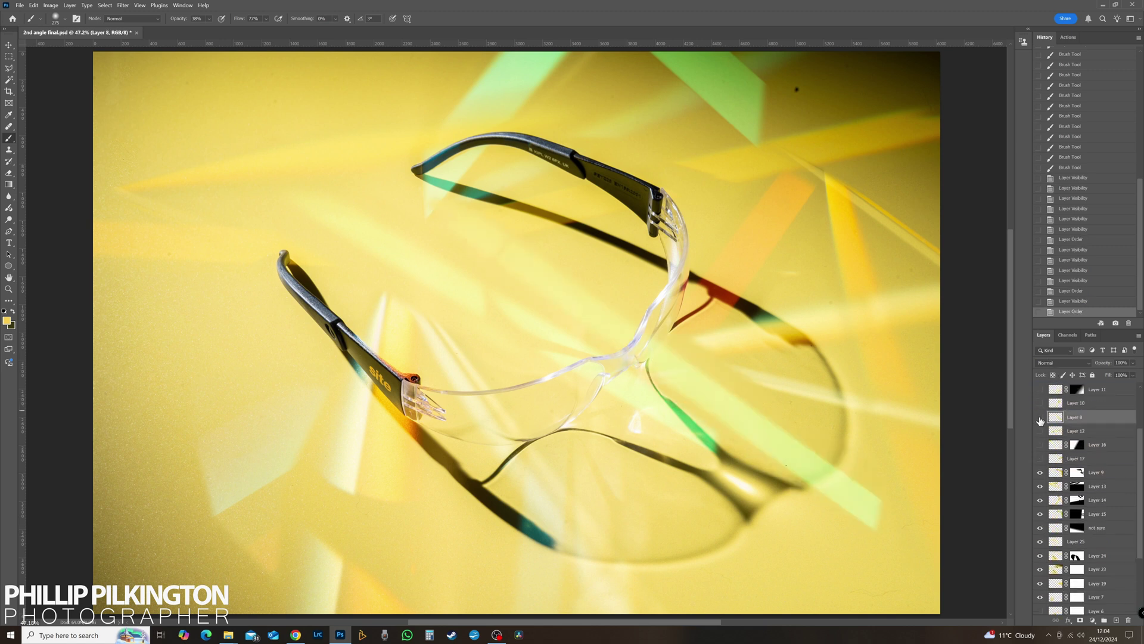
left_click(1040, 420)
left_click(1040, 420)
left_click(1040, 419)
left_click(1040, 420)
left_click(1040, 419)
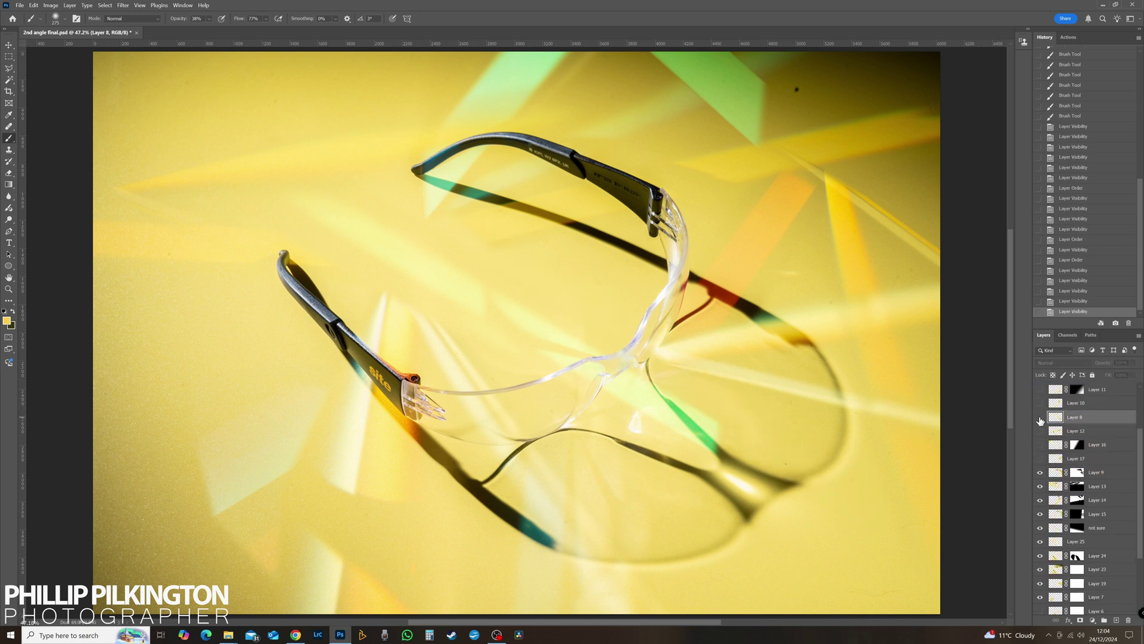
left_click(1040, 419)
left_click(1040, 420)
left_click(1040, 420)
Step: Show Layer 6, move it directly below Layer 12, compare it on and off, and leave it hidden
left_click_drag(1140, 476, 1140, 525)
left_click(1040, 527)
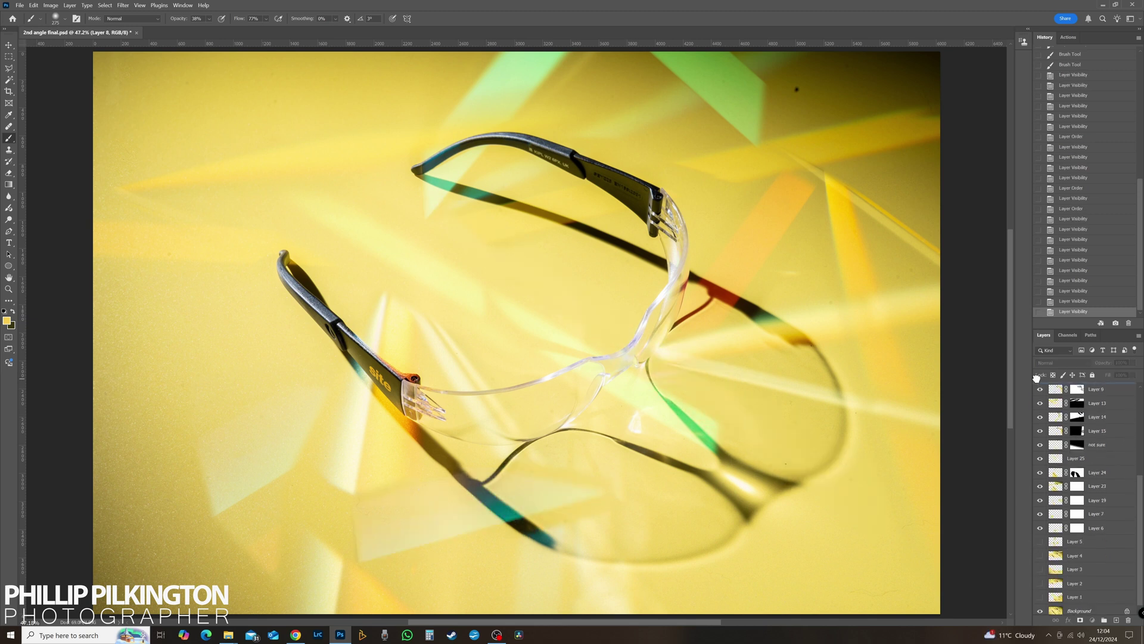
mouse_move(1037, 379)
left_mouse_down()
mouse_move(1047, 370)
mouse_move(1042, 397)
left_mouse_up()
left_click(1040, 404)
left_click(1039, 404)
left_click(1040, 404)
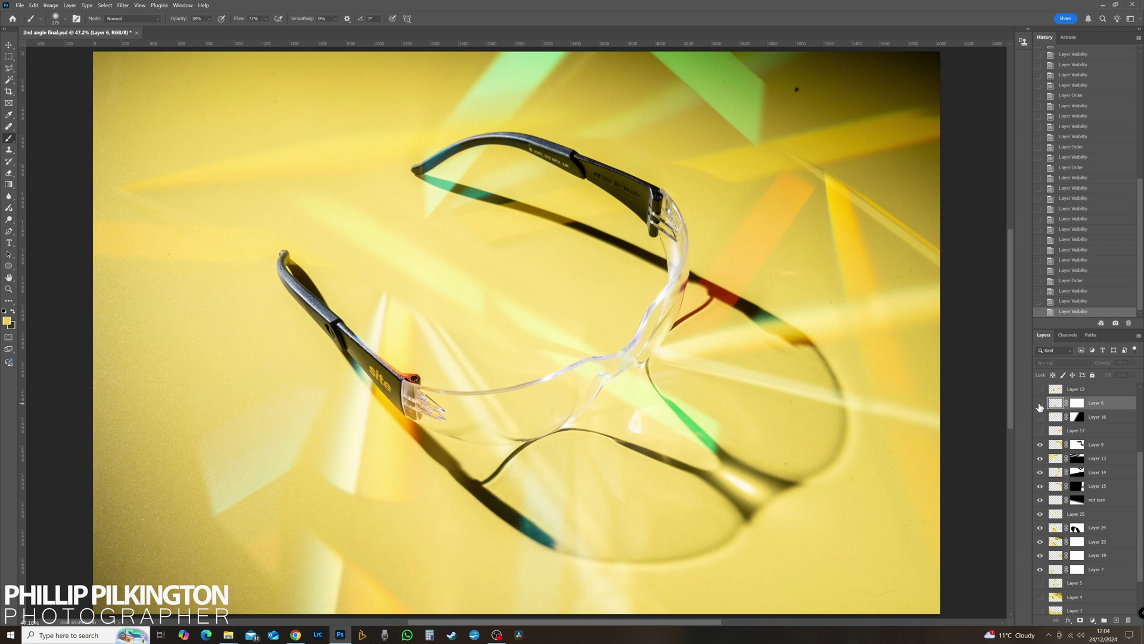
left_click(1040, 405)
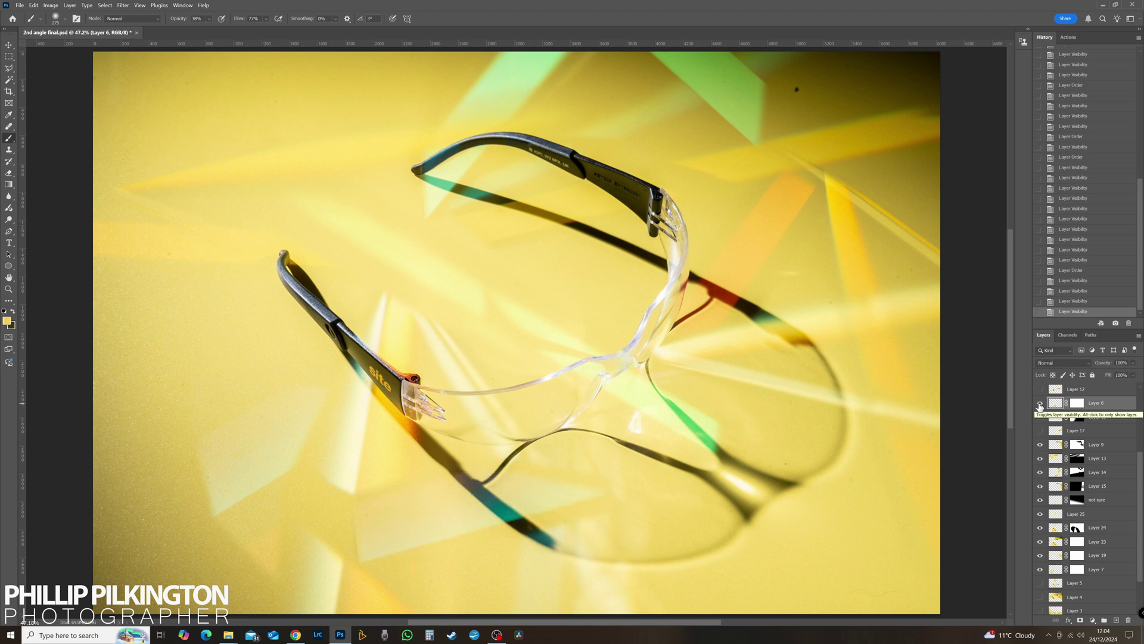
left_click(1040, 405)
left_click(1040, 406)
left_click(1040, 405)
Step: Show Layer 5, move it directly below Layer 12, compare it on and off, and leave it visible
scroll(1141, 447, "down", 1)
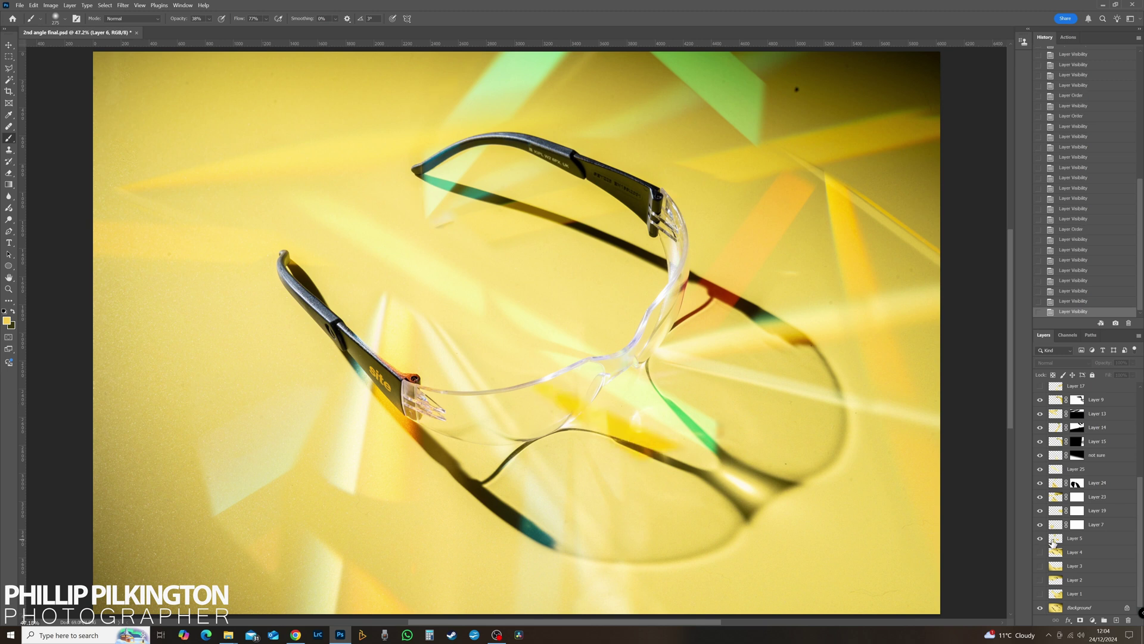
left_click(1040, 390)
left_click_drag(1055, 390, 1053, 410)
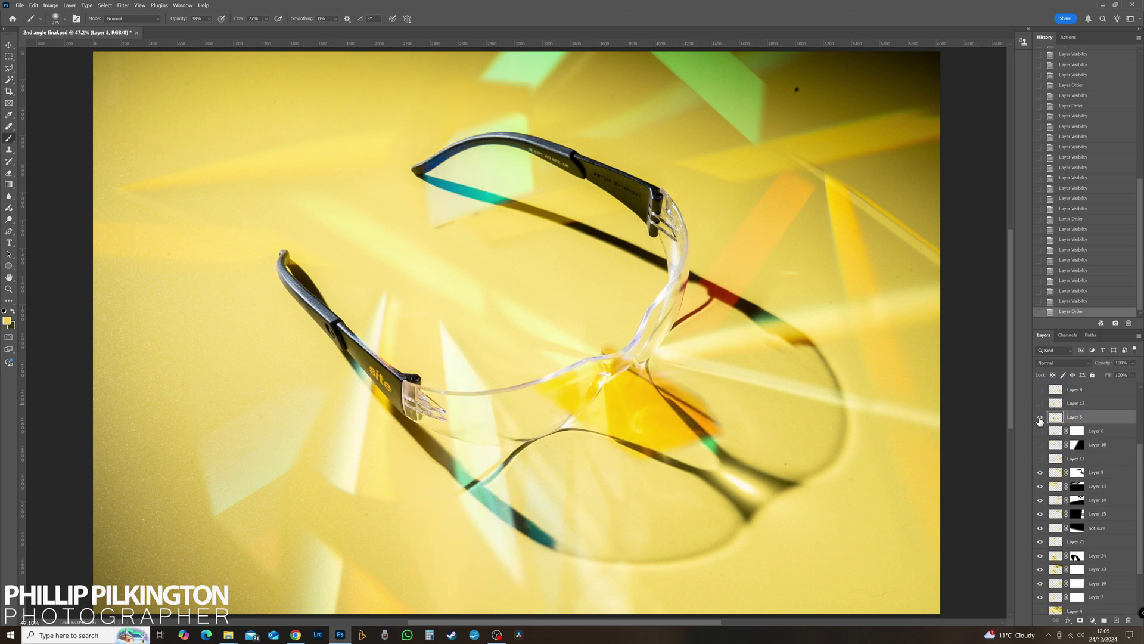
left_click(1040, 421)
left_click(1040, 421)
left_click(1040, 421)
left_click(1040, 420)
left_click(1040, 421)
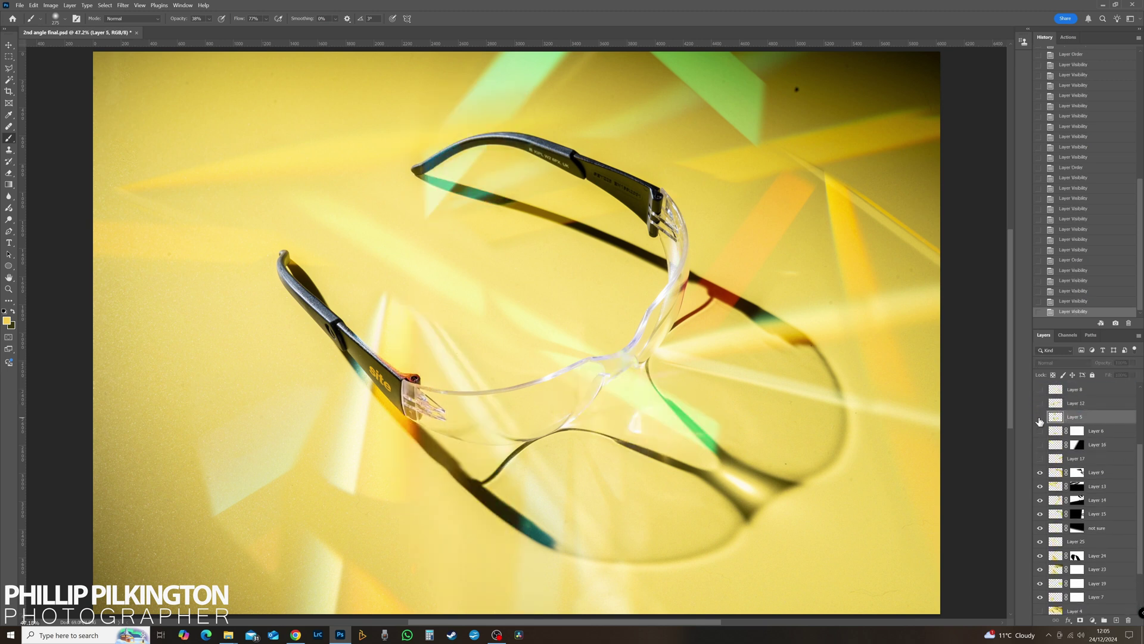
left_click(1039, 421)
left_click(1040, 421)
left_click(1040, 421)
left_click(1039, 421)
left_click(1040, 421)
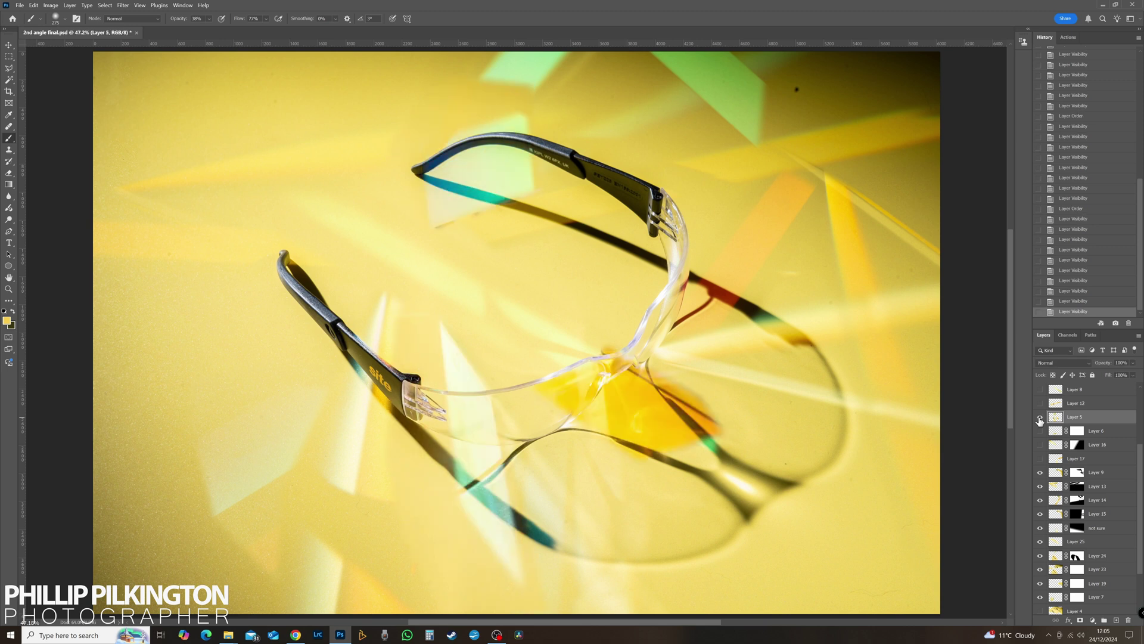
left_click(1040, 421)
left_click(1040, 421)
Step: Outline the pale vertical light shard across the left lens on Layer 5 with the Polygonal Lasso and apply Select and Mask
key("l")
left_click(493, 353)
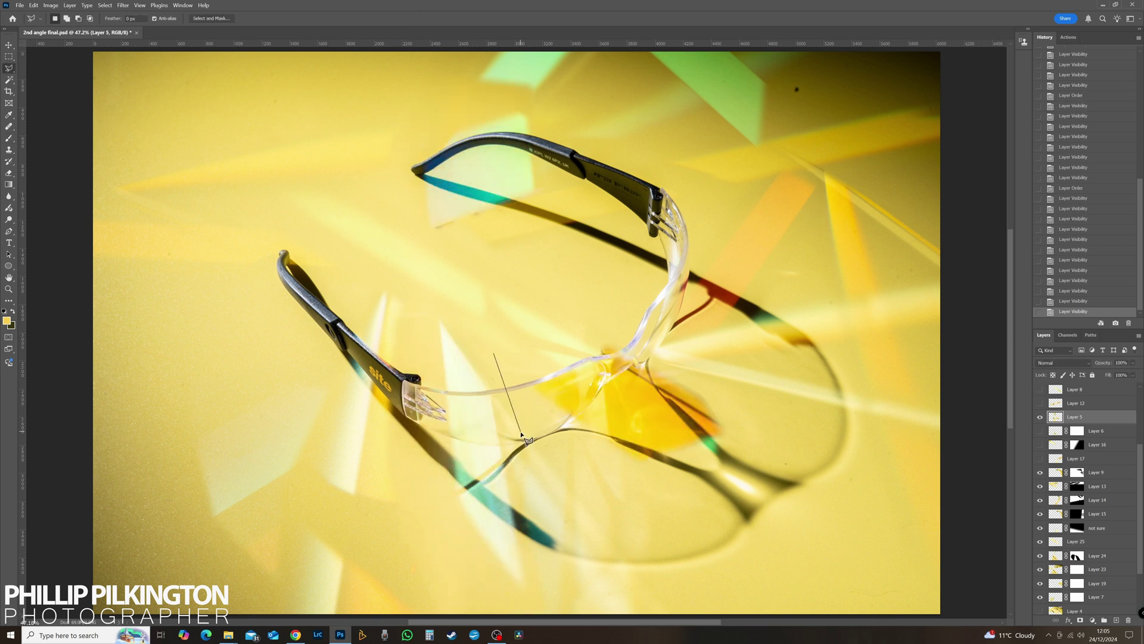
left_click(537, 609)
left_click(468, 578)
left_click(424, 452)
left_click(419, 305)
left_click(444, 305)
left_click(478, 325)
left_click(493, 353)
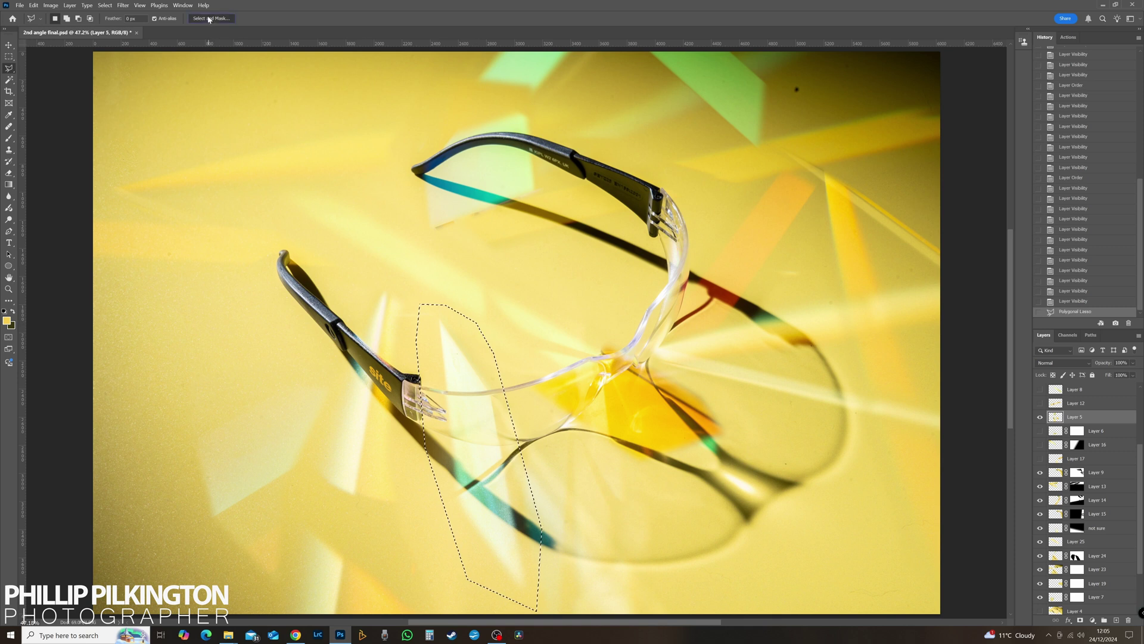
left_click(209, 19)
key("Return")
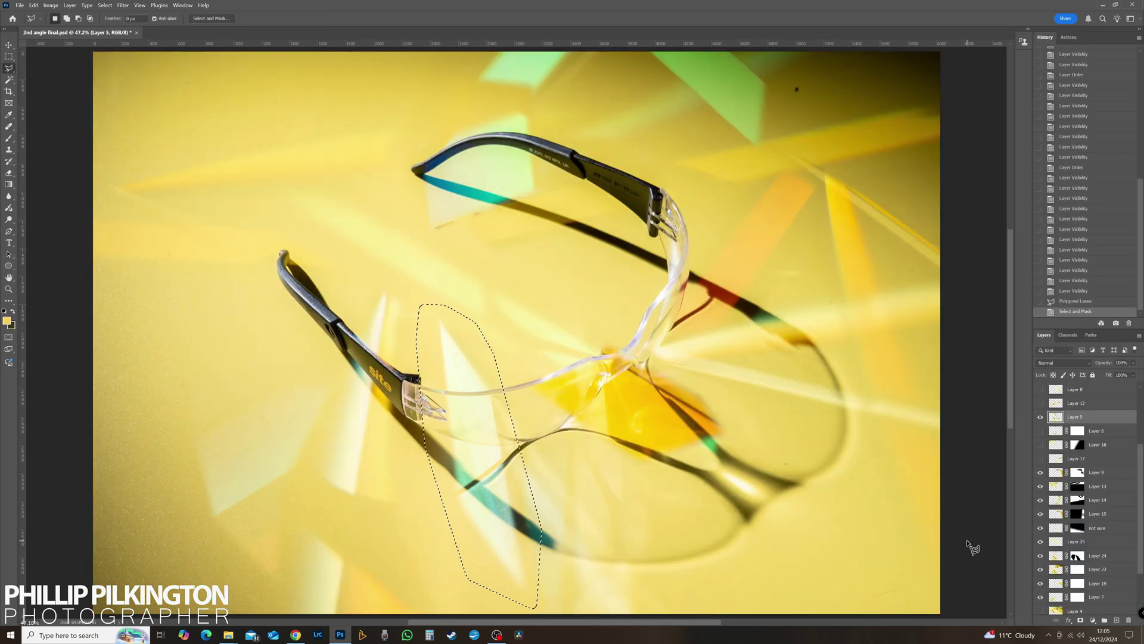
Step: Copy the selected shard and paste it in place on a new layer, delete Layer 5, and compare the pasted layer on and off
key("ctrl+c")
key("ctrl+shift+v")
left_click_drag(1055, 433, 1128, 620)
left_click(1039, 414)
left_click(1040, 414)
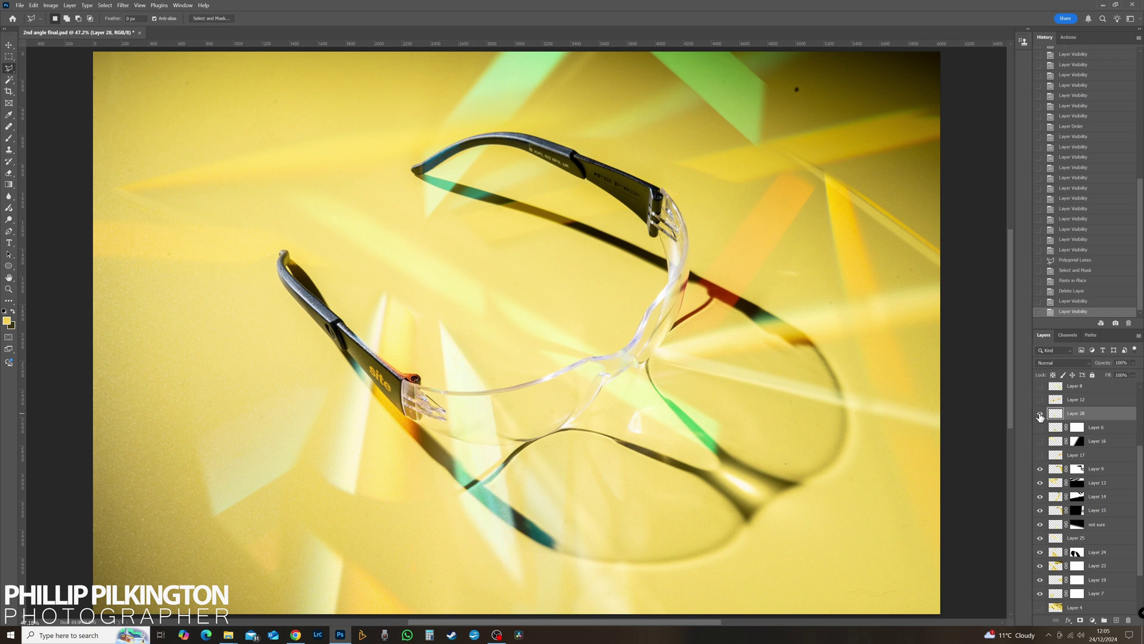
left_click(1039, 414)
left_click(1040, 415)
left_click(1040, 415)
left_click(1040, 414)
Step: Mask the pasted shard layer with a non-reversed gradient, and move its endpoints to fade the shard's upper part near the hinge
left_click(1080, 620)
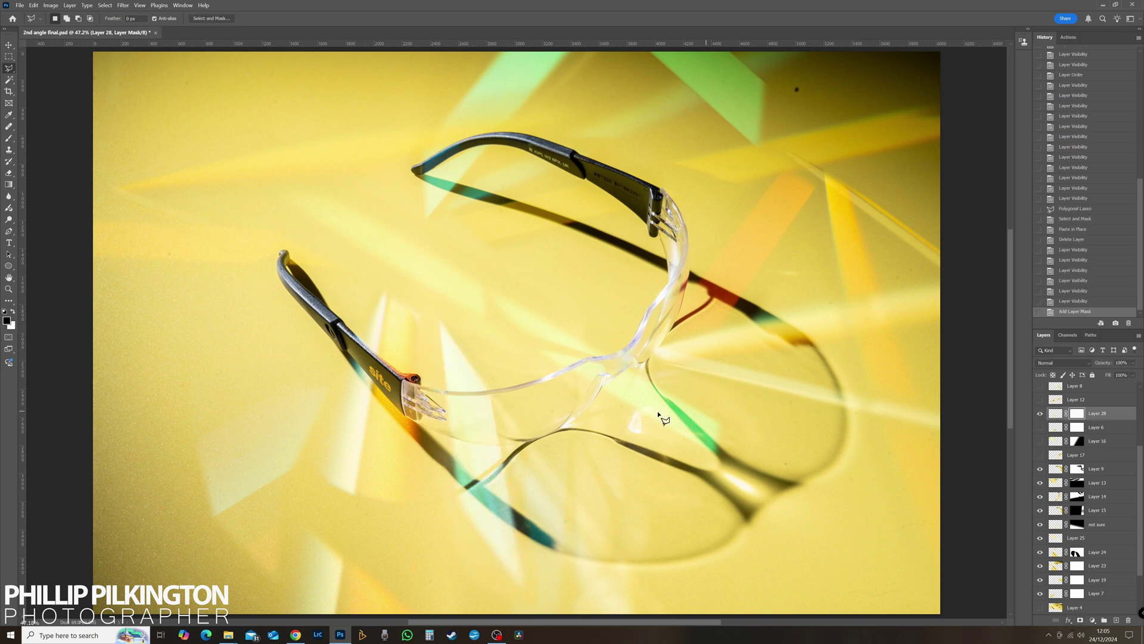
key("g")
left_click_drag(459, 345, 444, 437)
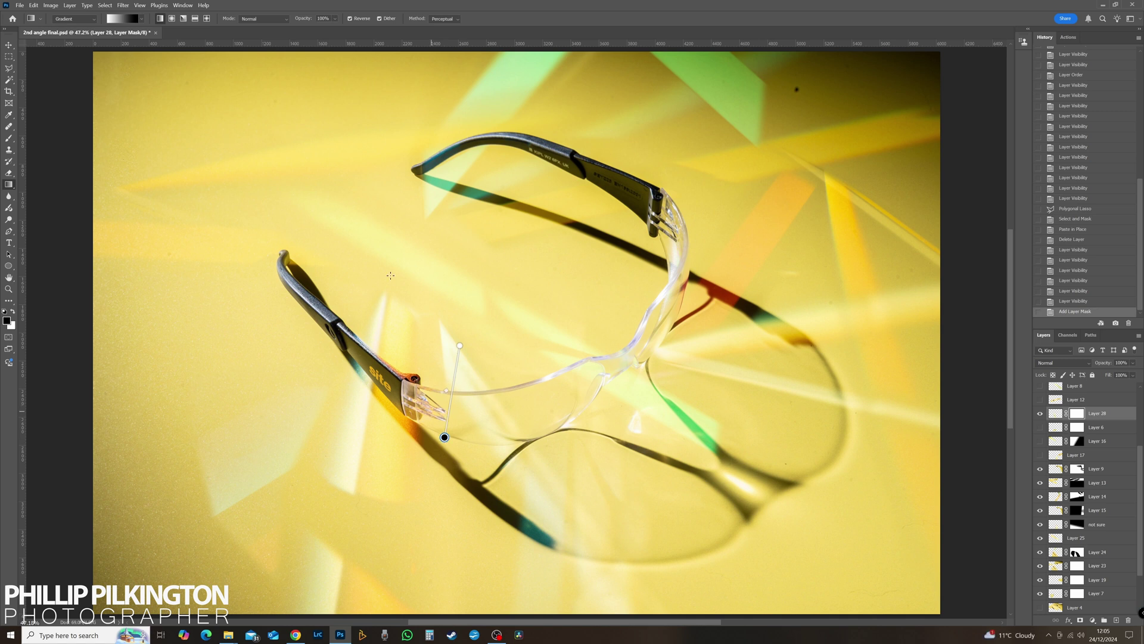
left_click(350, 19)
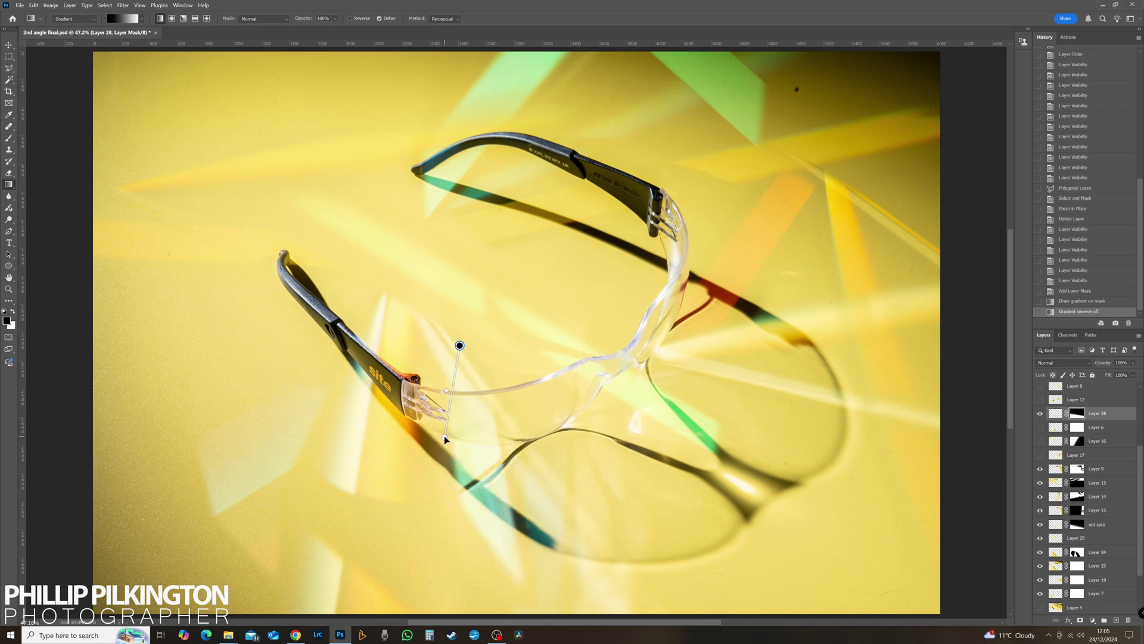
left_click_drag(444, 437, 436, 435)
left_click_drag(459, 346, 458, 412)
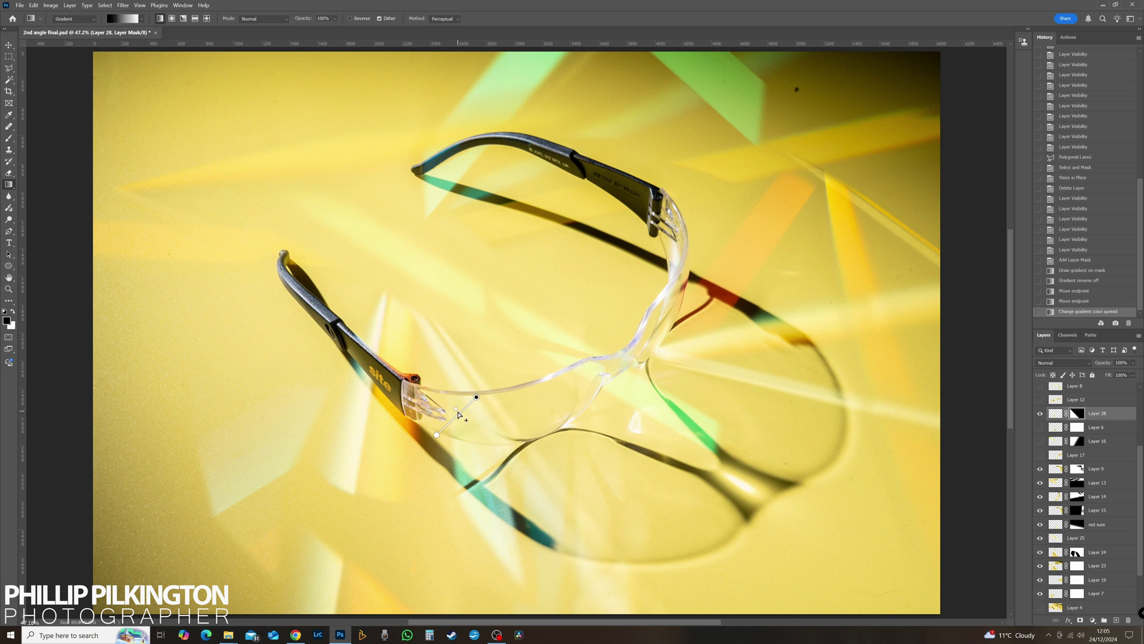
Step: Compare the masked shard layer on and off, move it directly above Layer 9, and save the document
left_click(1041, 414)
left_click(1040, 414)
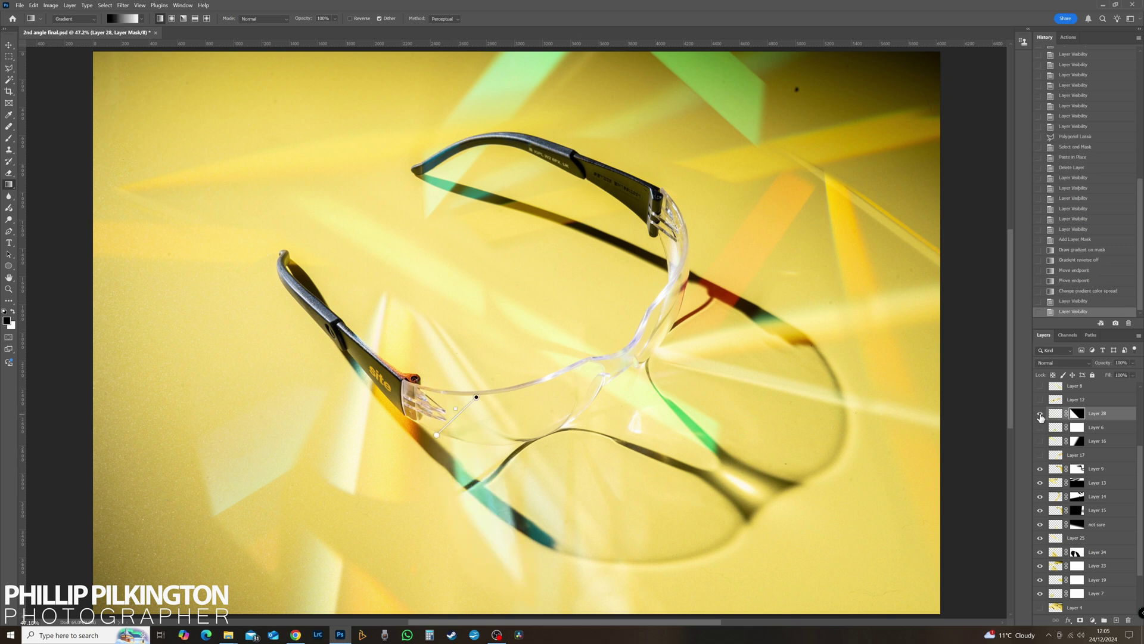
left_click(1041, 413)
left_click(1040, 413)
left_click_drag(1057, 416, 1030, 446)
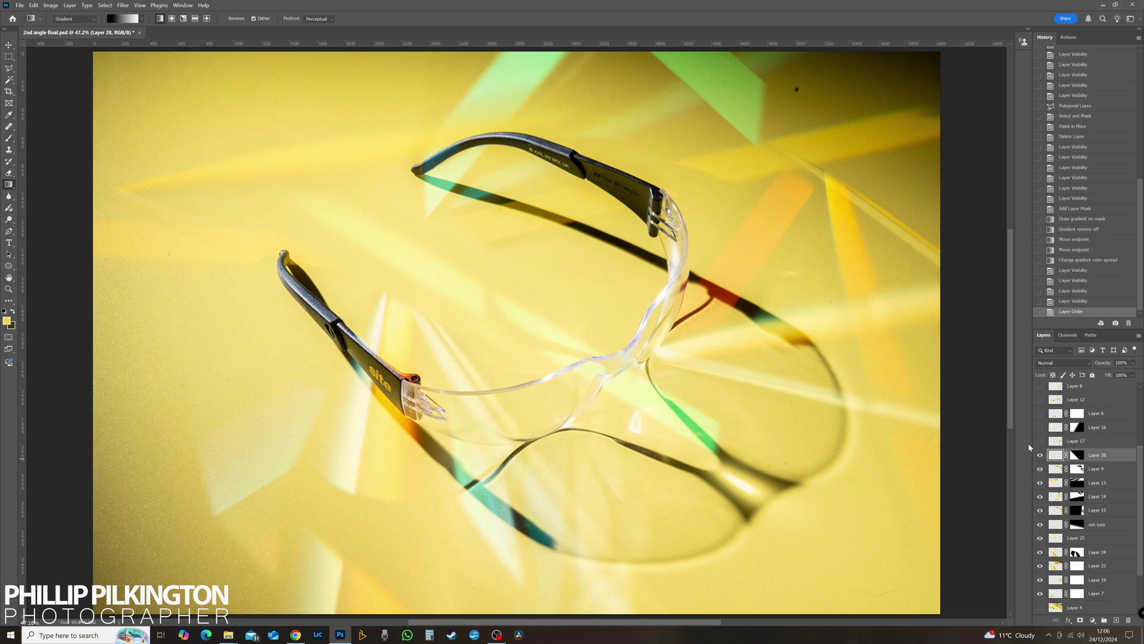
key("ctrl+s")
Step: Create a group named "prism shaft", move the visible light layers from Layer 28 through Layer 7 into it, and collapse it
scroll(1085, 506, "down", 2)
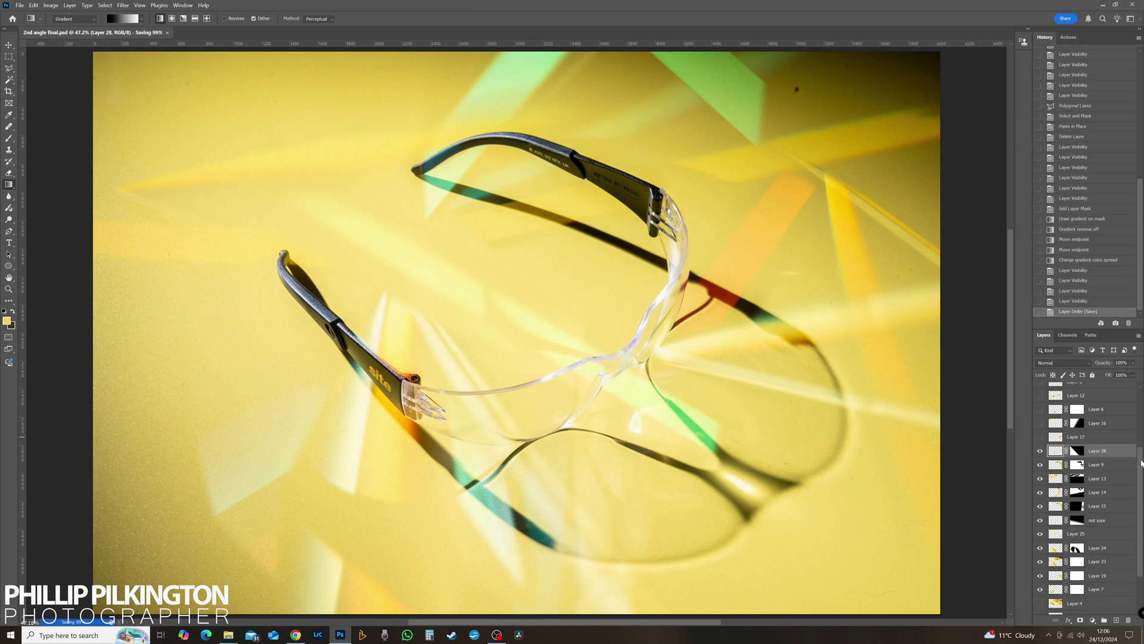
left_click_drag(1140, 541, 1140, 538)
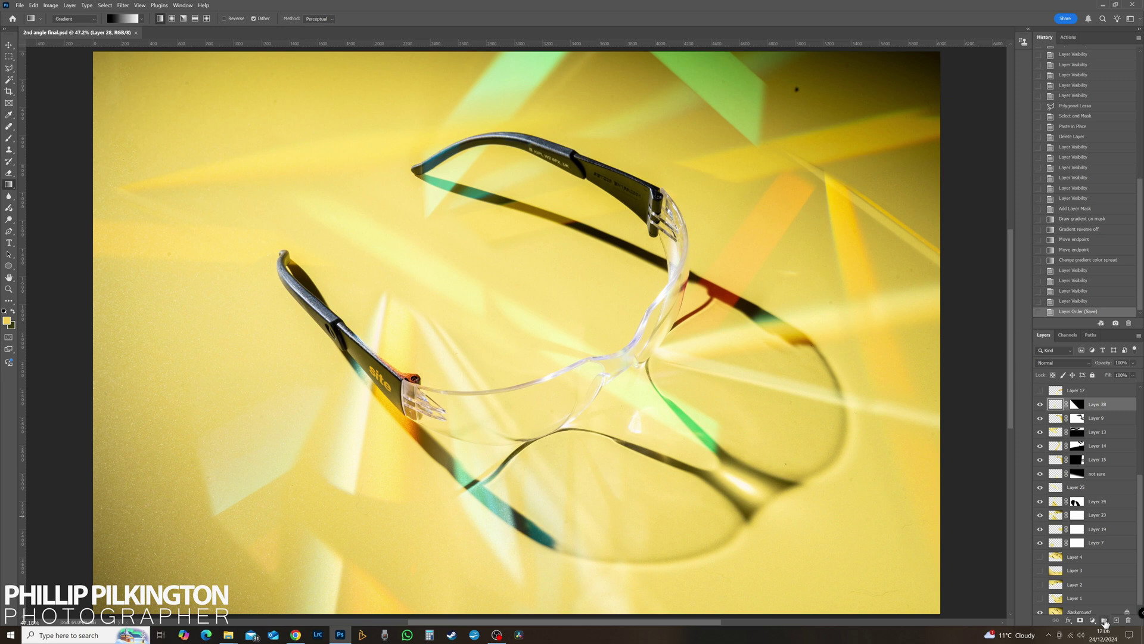
left_click(1105, 621)
double_click(1072, 403)
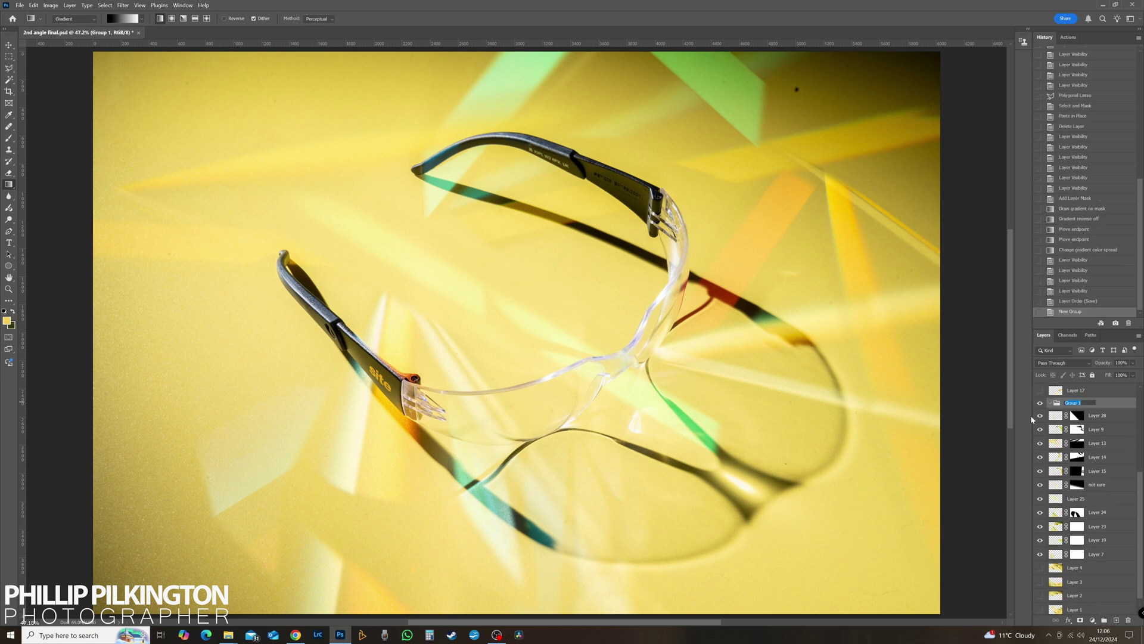
type("b")
left_click(1107, 416)
left_click(1053, 556, "shift")
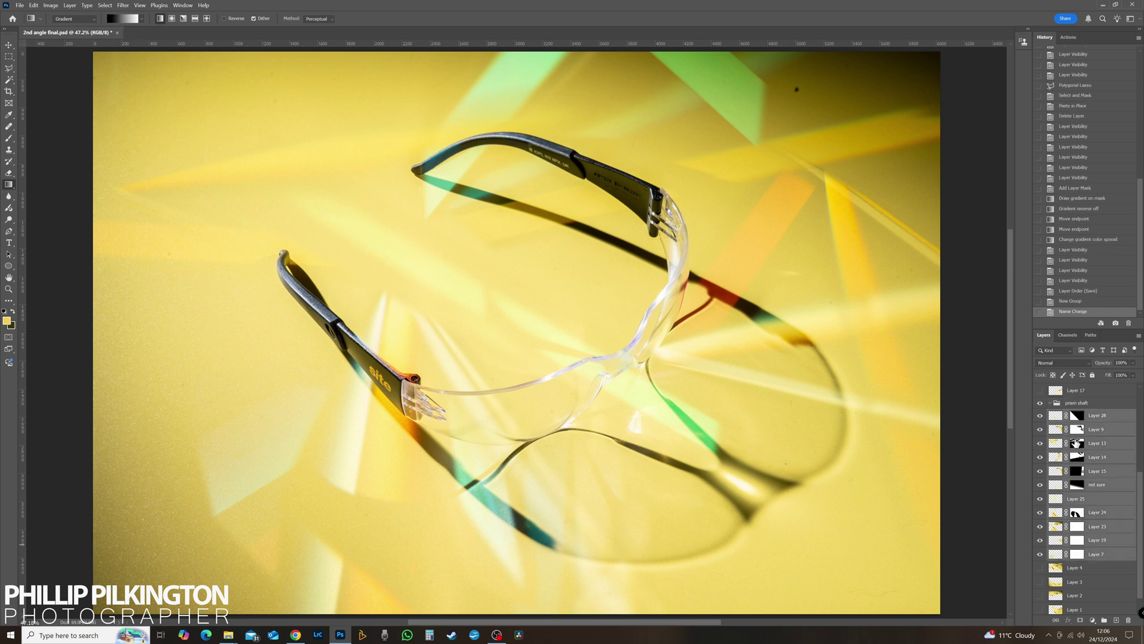
left_click_drag(1057, 416, 1055, 404)
left_click(1050, 403)
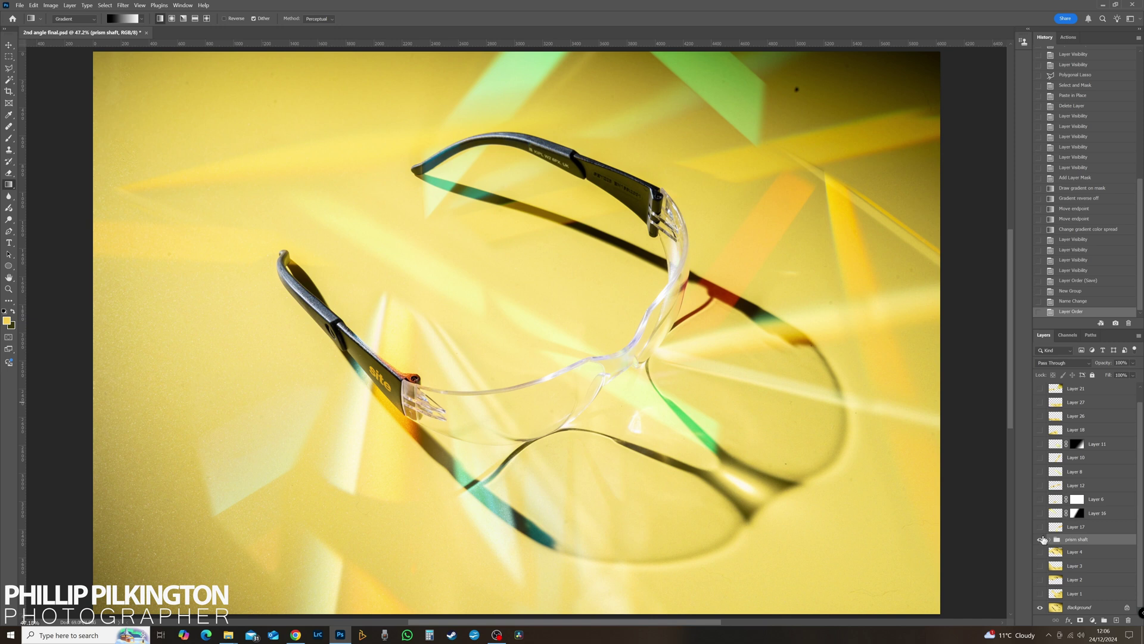
Step: Compare the prism shaft group on and off, show Layer 4 beneath it, and leave the group hidden
left_click(1041, 540)
left_click(1041, 540)
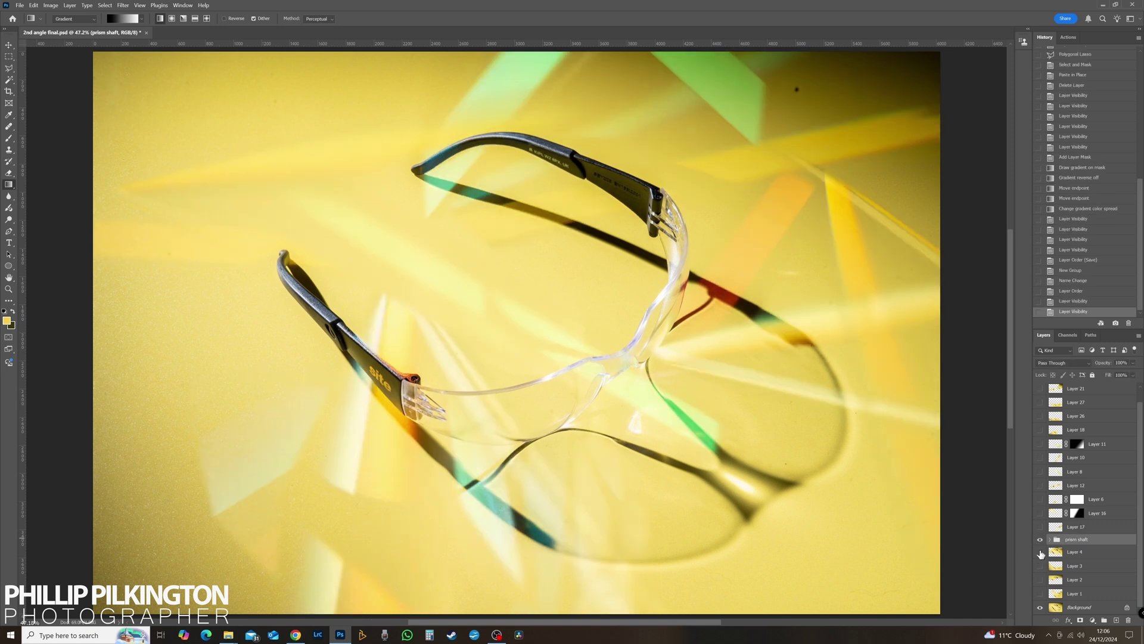
left_click(1040, 553)
left_click(1040, 540)
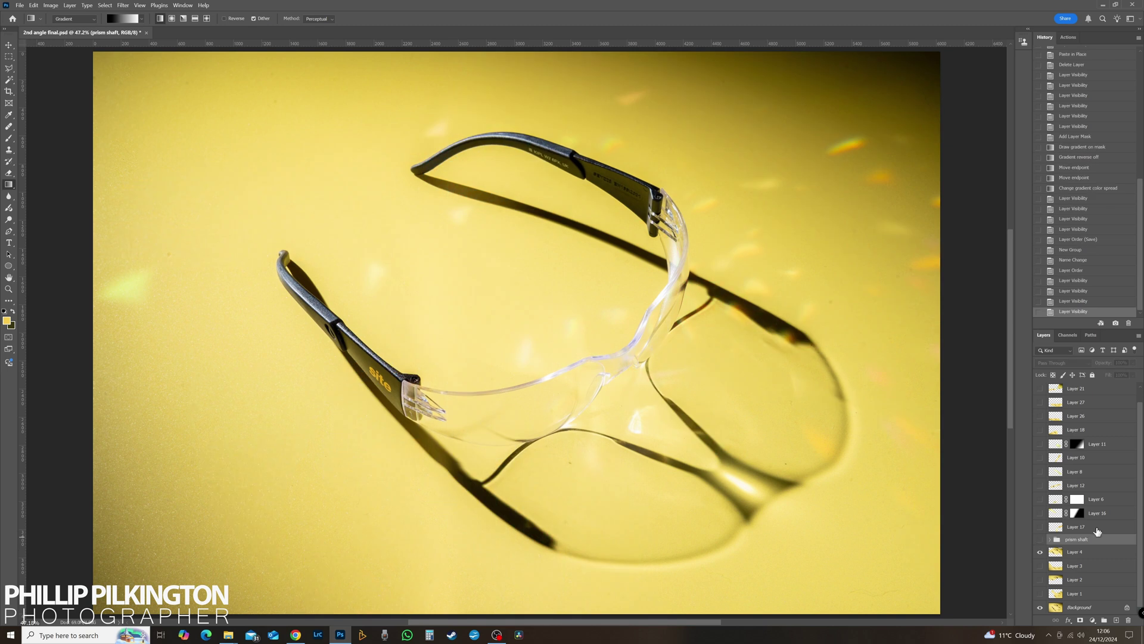
left_click(1041, 540)
left_click(1041, 541)
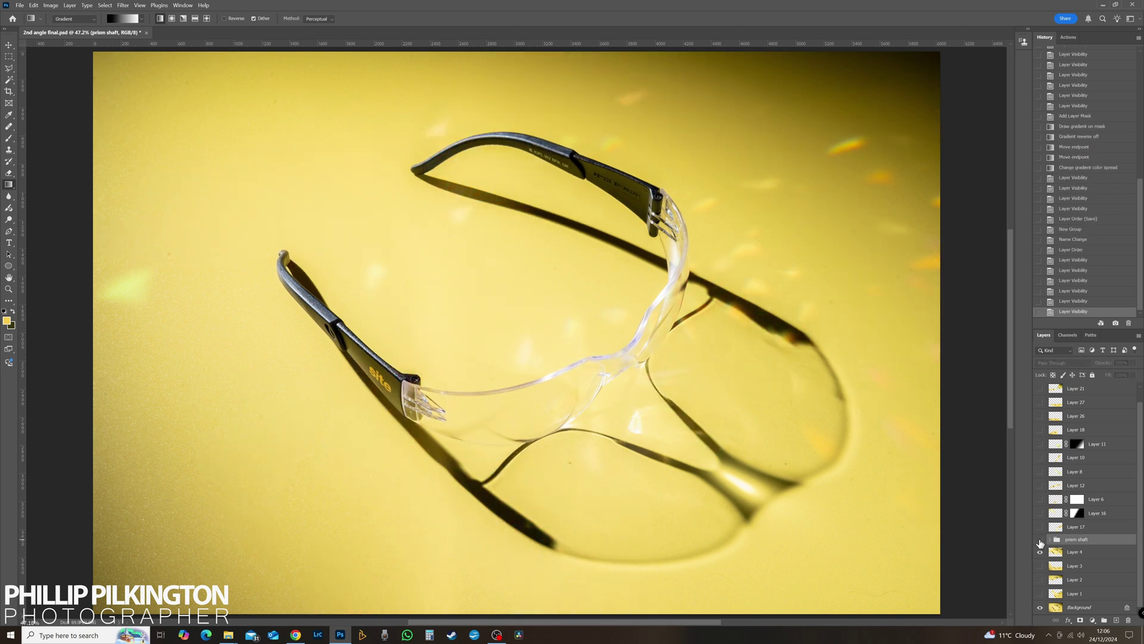
Step: Review Layers 4, 3, 2 and 1 individually, and leave only Layers 2 and 1 visible above the background
left_click(1040, 554)
left_click(1041, 554)
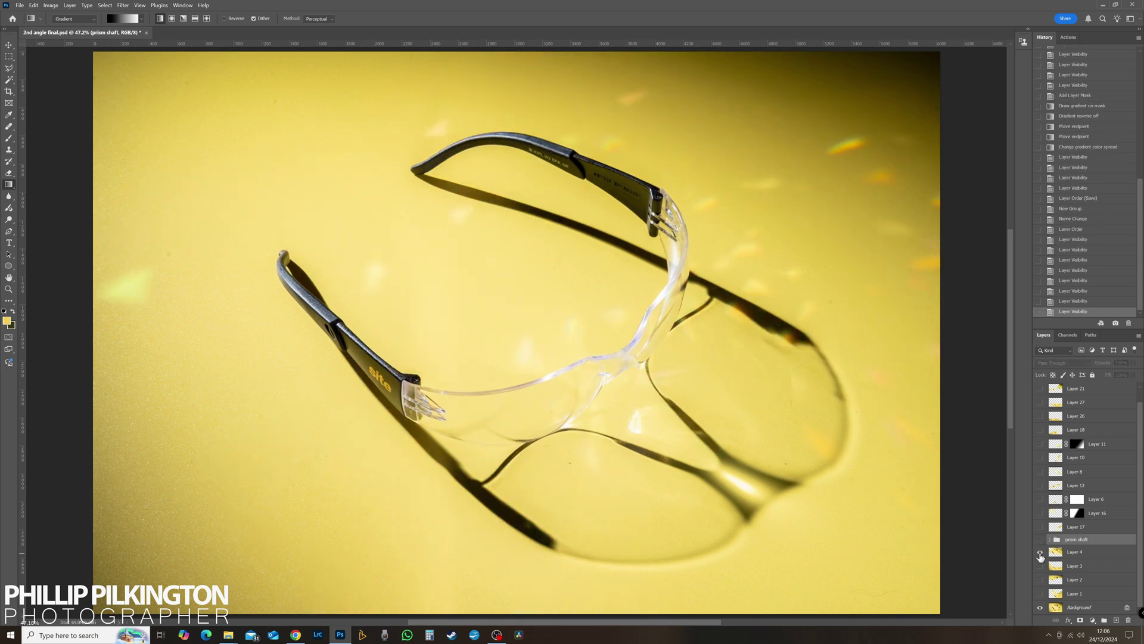
left_click(1040, 554)
left_click(1040, 567)
left_click(1040, 567)
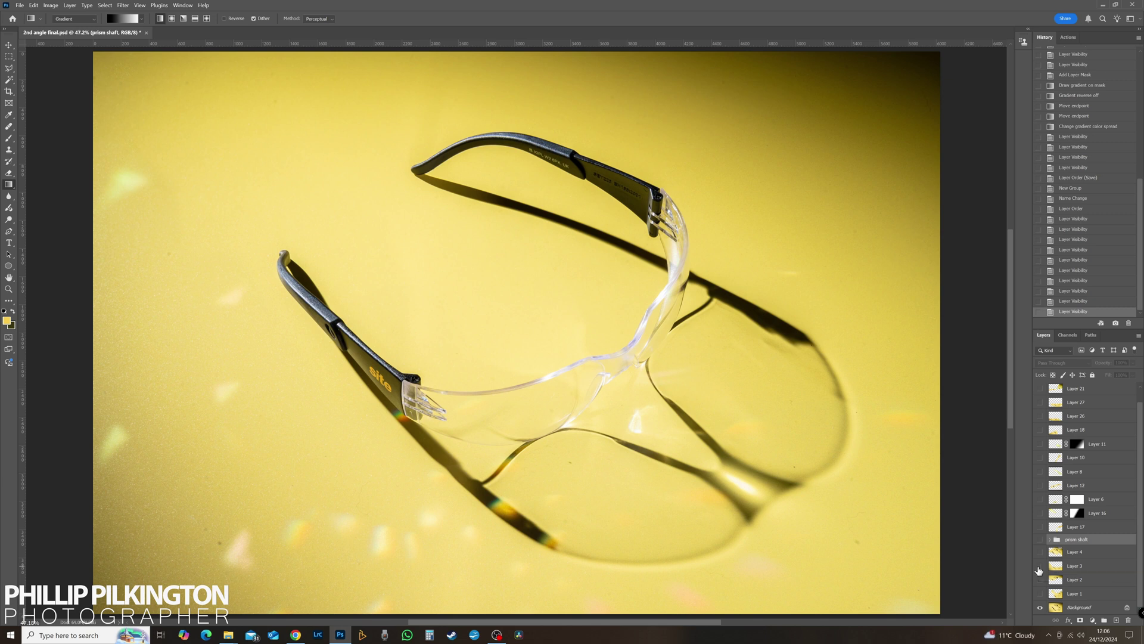
left_click(1040, 581)
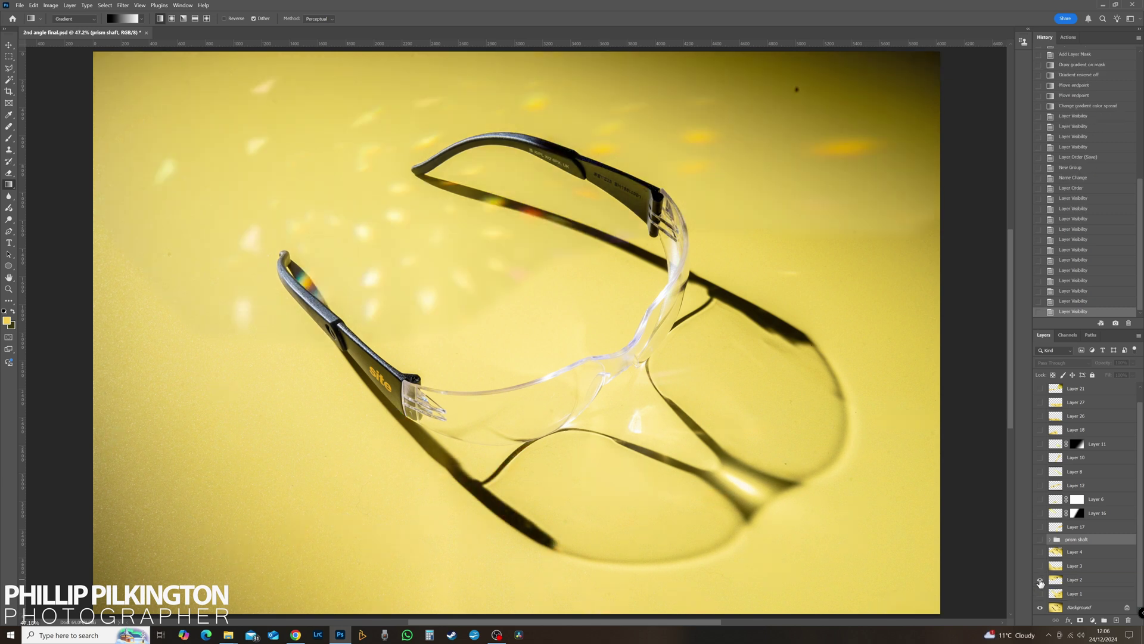
left_click(1040, 581)
left_click(1040, 594)
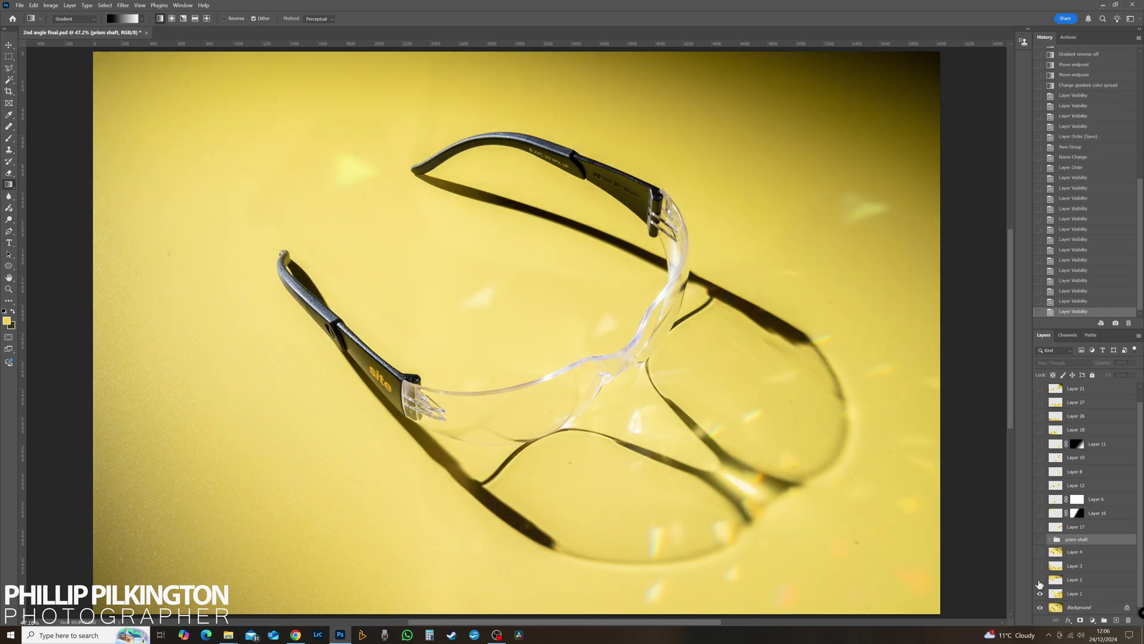
left_click(1040, 581)
Step: Apply Levels to Layer 2, raising the black input point and slightly lowering the white input point
left_click(1044, 580)
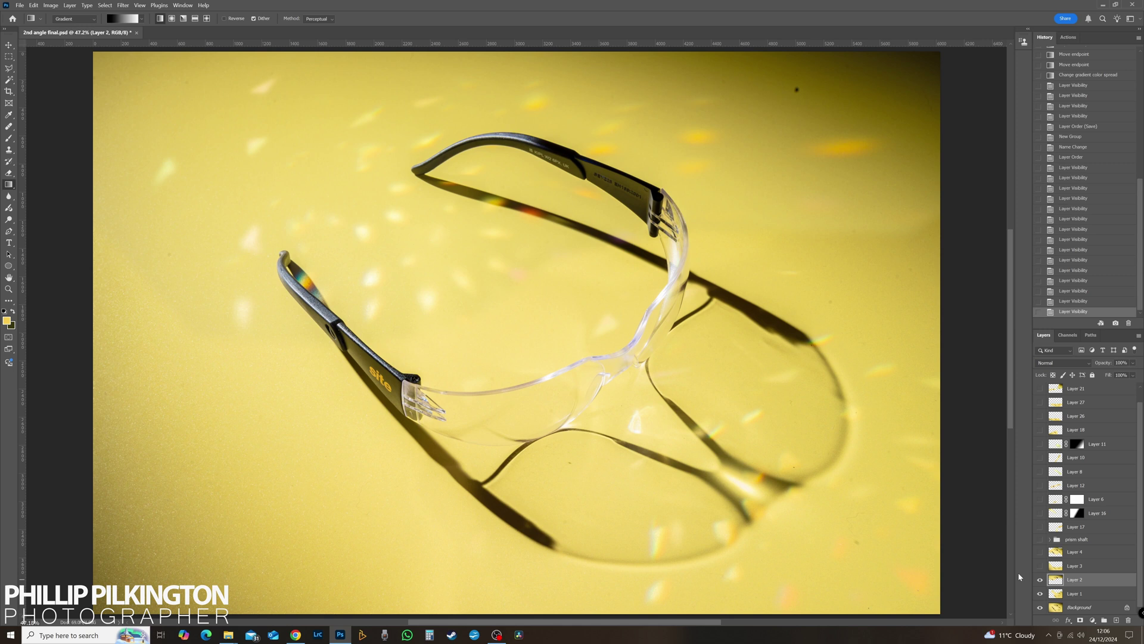
key("ctrl+l")
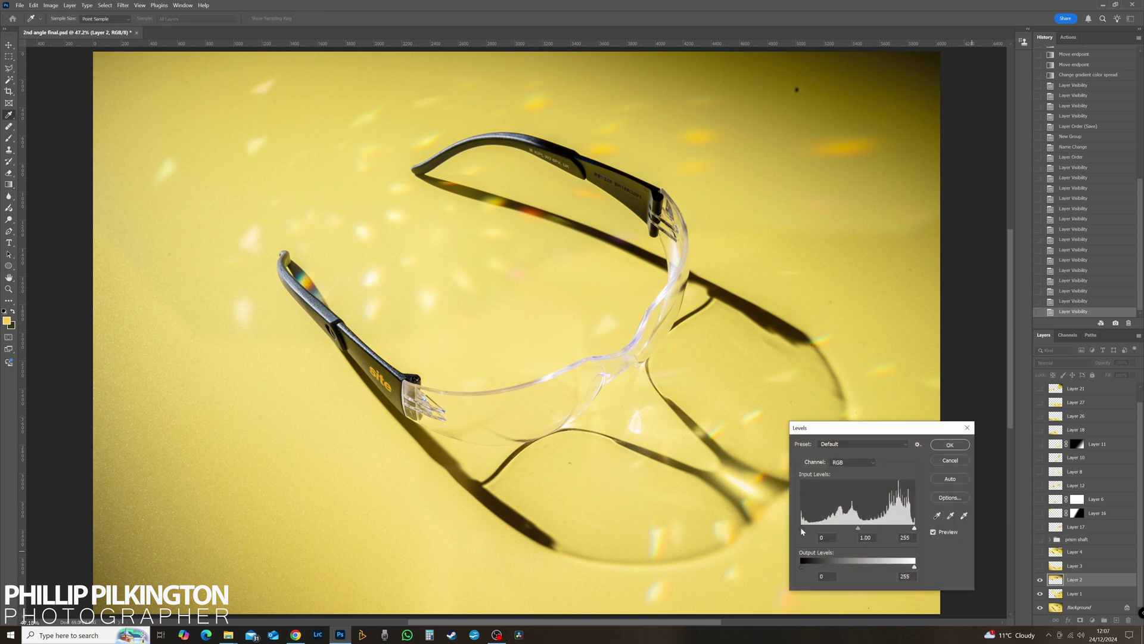
mouse_move(800, 527)
left_mouse_down()
mouse_move(818, 528)
mouse_move(808, 528)
left_mouse_up()
left_click_drag(914, 529, 913, 529)
left_click(856, 529)
left_click(935, 533)
left_click(950, 444)
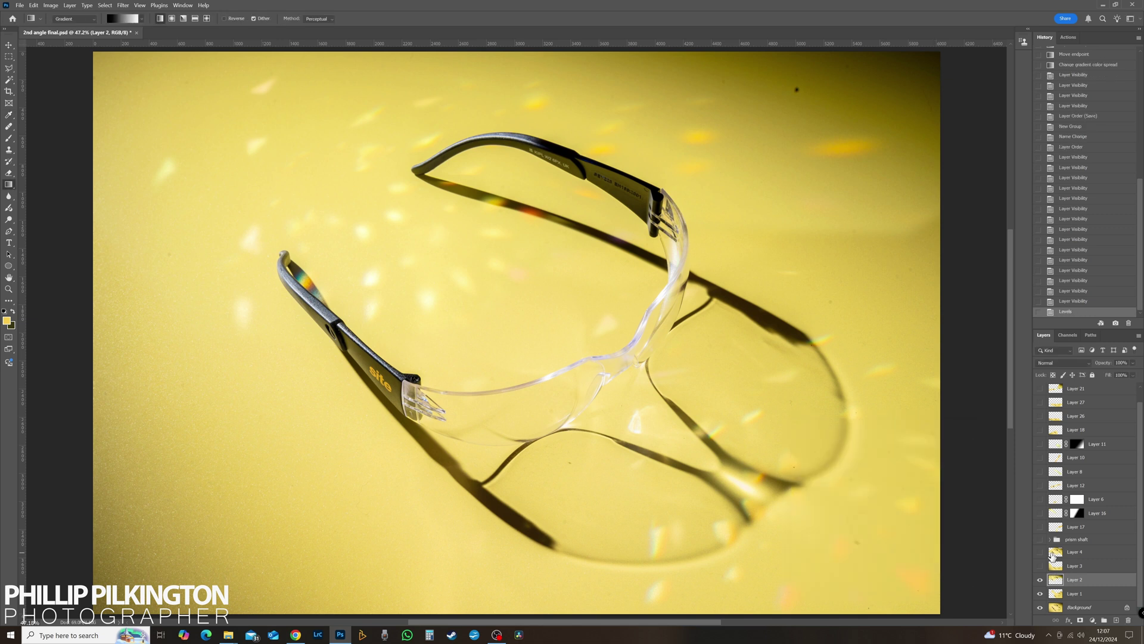
Step: Compare Layer 1 on and off against the background, and briefly check it together with Layer 2
left_click(1040, 579)
left_click(1039, 595)
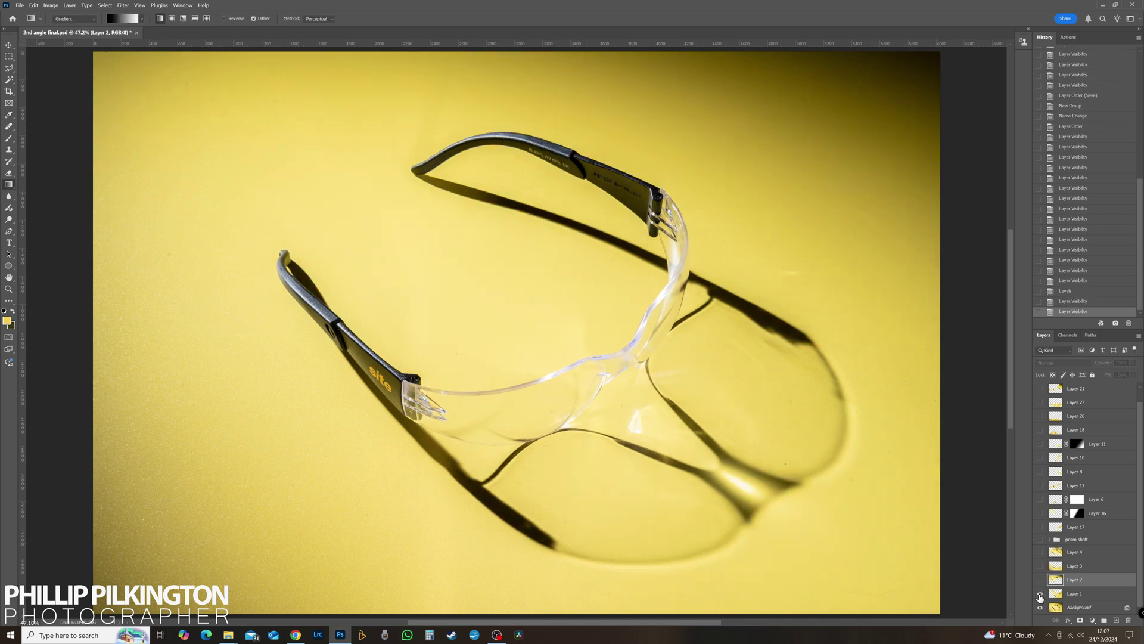
left_click(1040, 594)
left_click(1039, 595)
left_click(1040, 595)
left_click(1040, 595)
left_click(1040, 595)
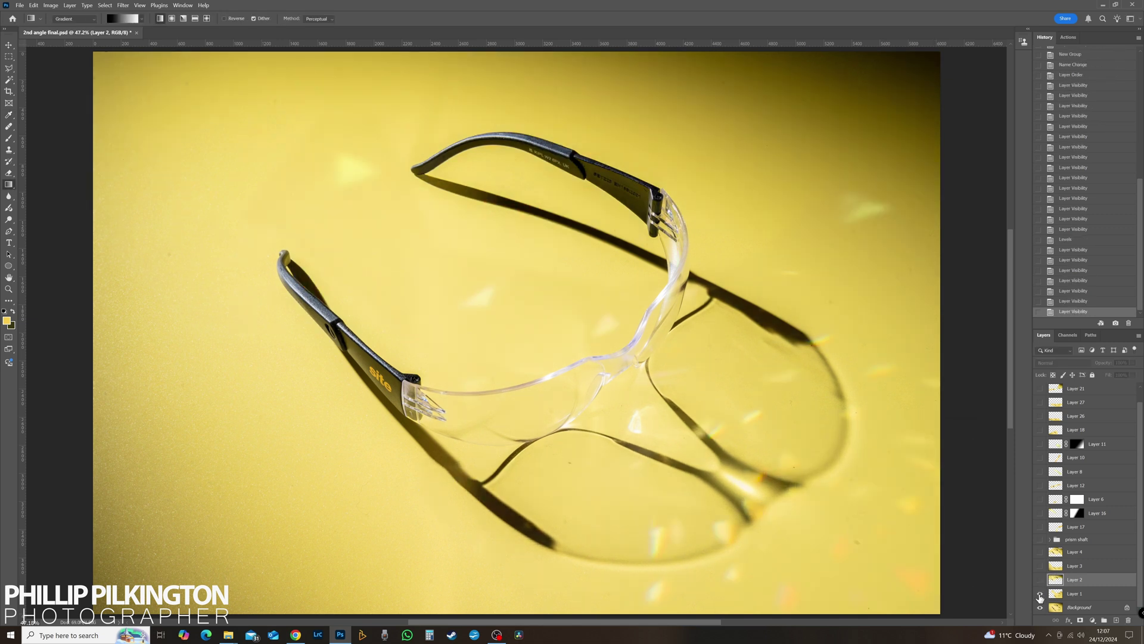
left_click(1039, 595)
left_click(1040, 595)
left_click(1039, 579)
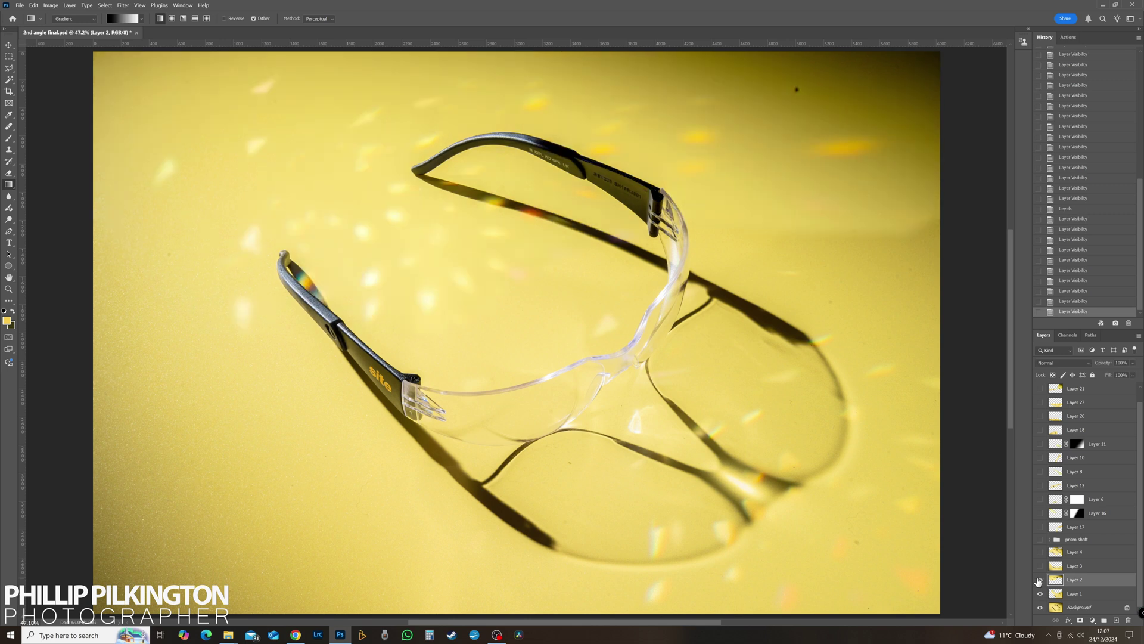
left_click(1039, 579)
Step: Mask Layer 1 with a diagonal gradient fading out its upper-left flares, and shift the gradient's midpoint toward the lenses
left_click(1075, 593)
left_click(1080, 620)
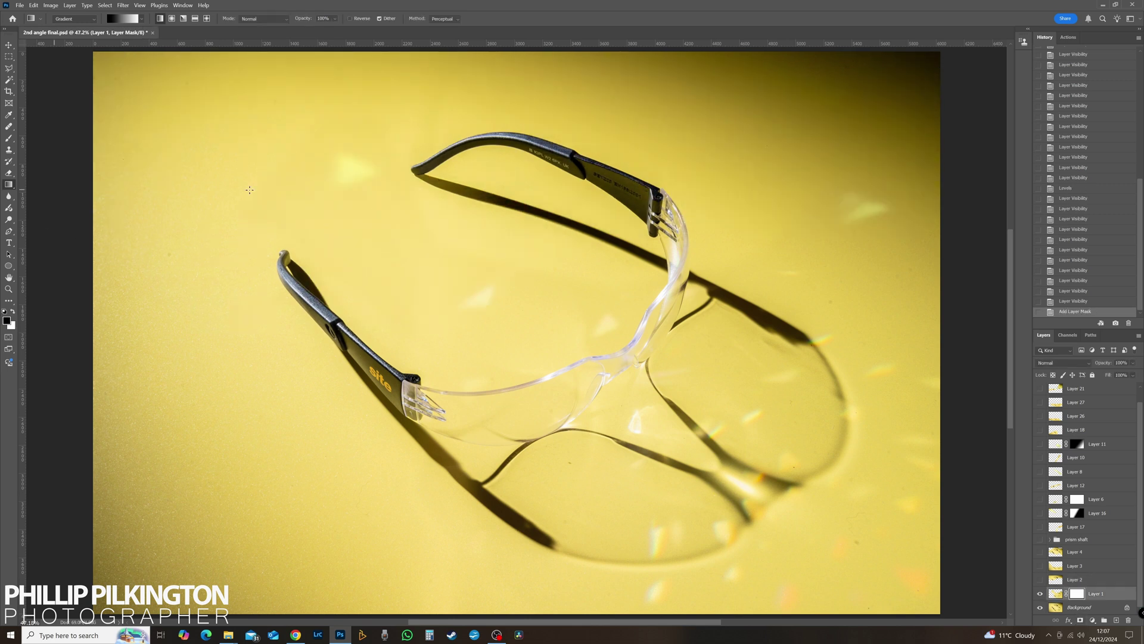
left_click_drag(397, 219, 539, 354)
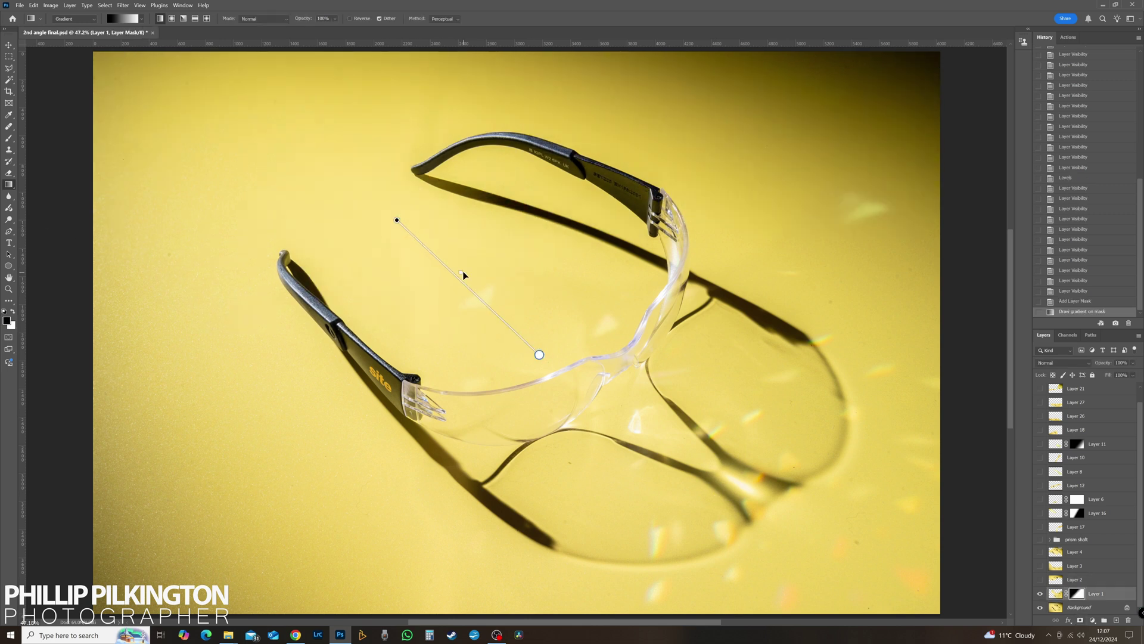
left_click(511, 320)
Step: Compare Layer 2 on and off over the masked Layer 1, and leave it visible
left_click(1040, 579)
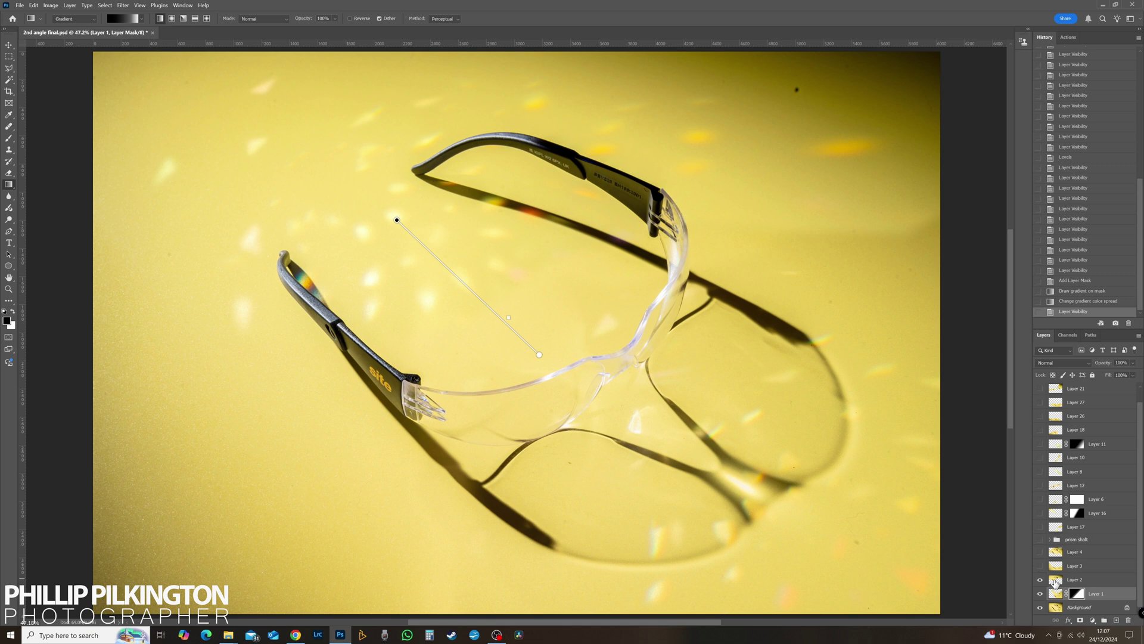
left_click(1040, 580)
left_click(1039, 580)
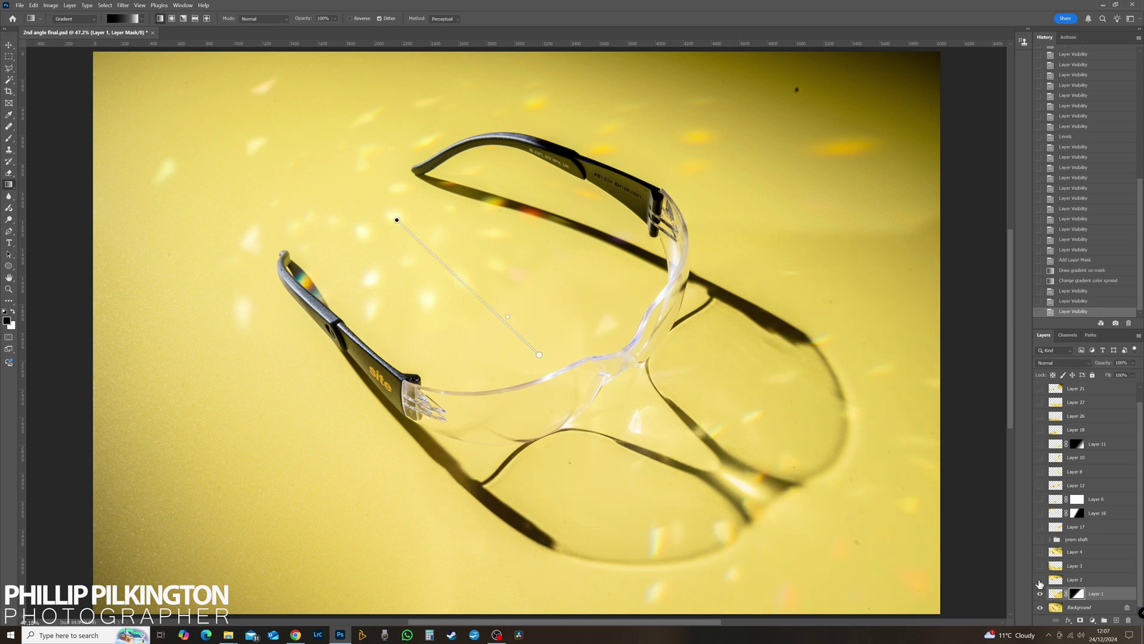
left_click(1040, 582)
left_click(1040, 581)
Step: Mask Layer 2 with an upward gradient beside the right temple arm, keeping its upper part and revealing Layer 1's lower flares
left_click(1072, 579)
left_click(1080, 620)
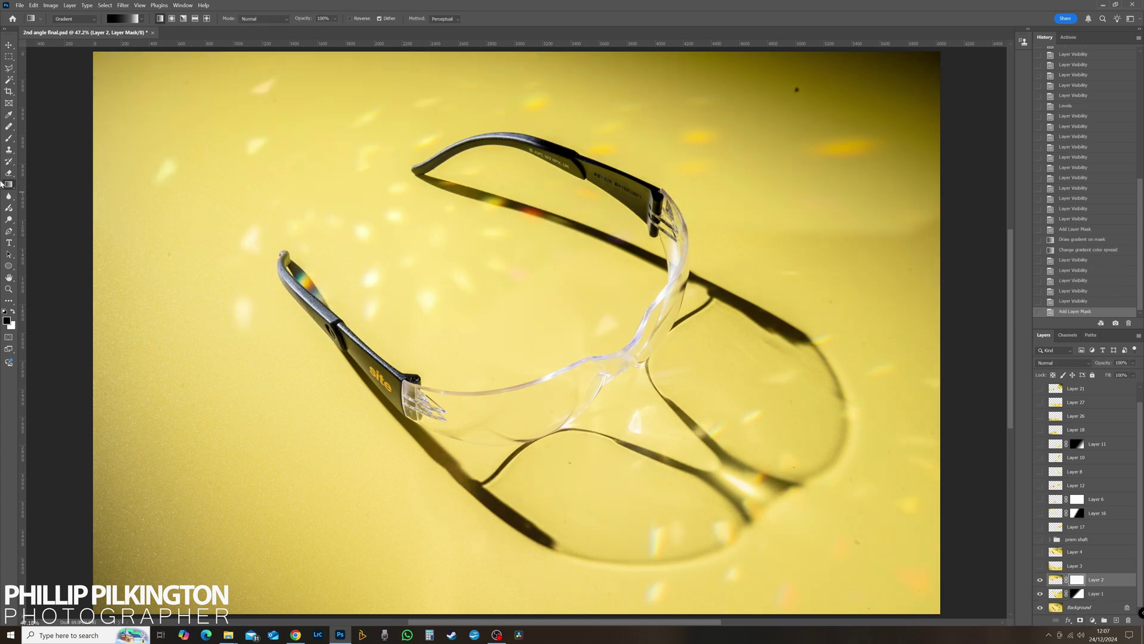
mouse_move(890, 250)
left_mouse_down()
mouse_move(854, 166)
mouse_move(870, 200)
mouse_move(855, 133)
left_mouse_up()
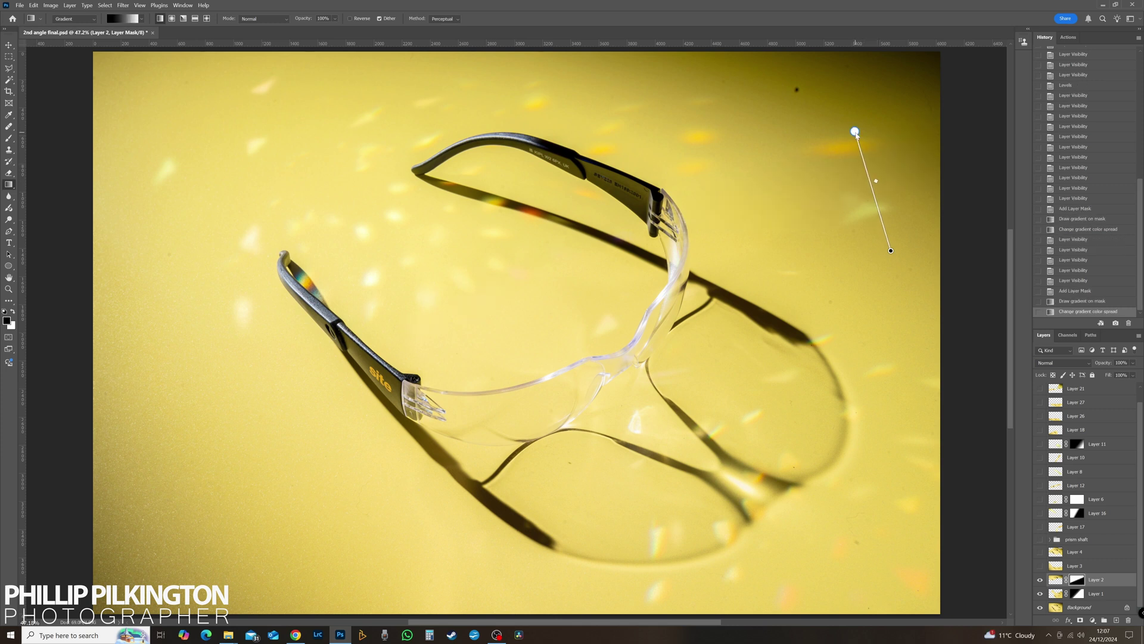
left_click(1056, 578)
Step: Compare the masked Layer 2 on and off to check how its flares blend with Layer 1
left_click(1040, 580)
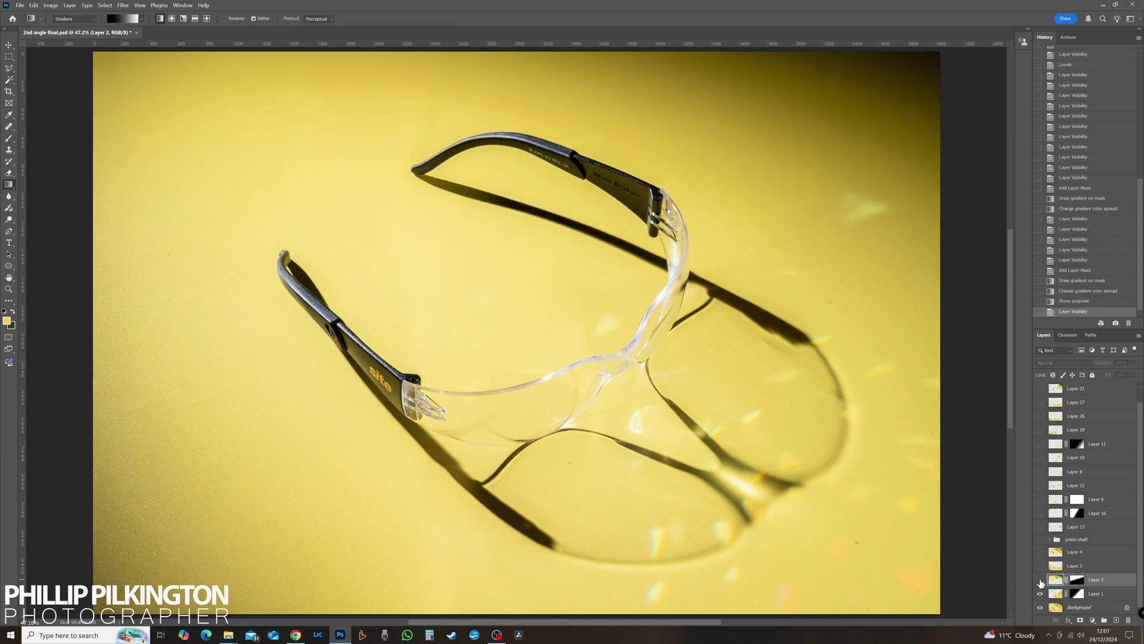
left_click(1040, 580)
left_click(1040, 579)
left_click(1040, 580)
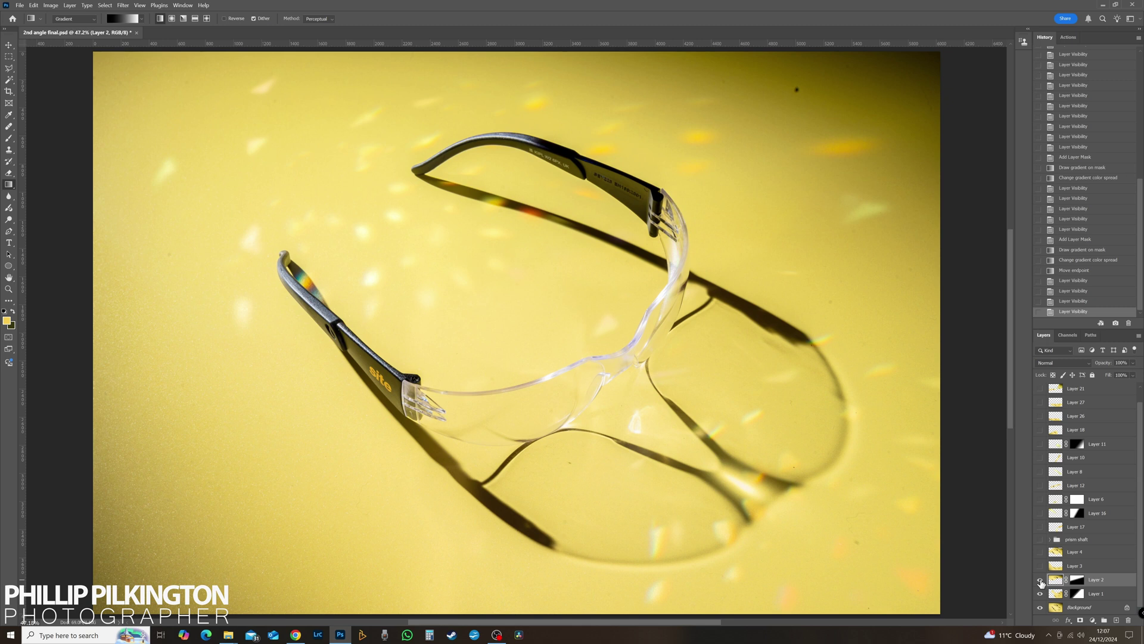
left_click(1040, 580)
left_click(1040, 580)
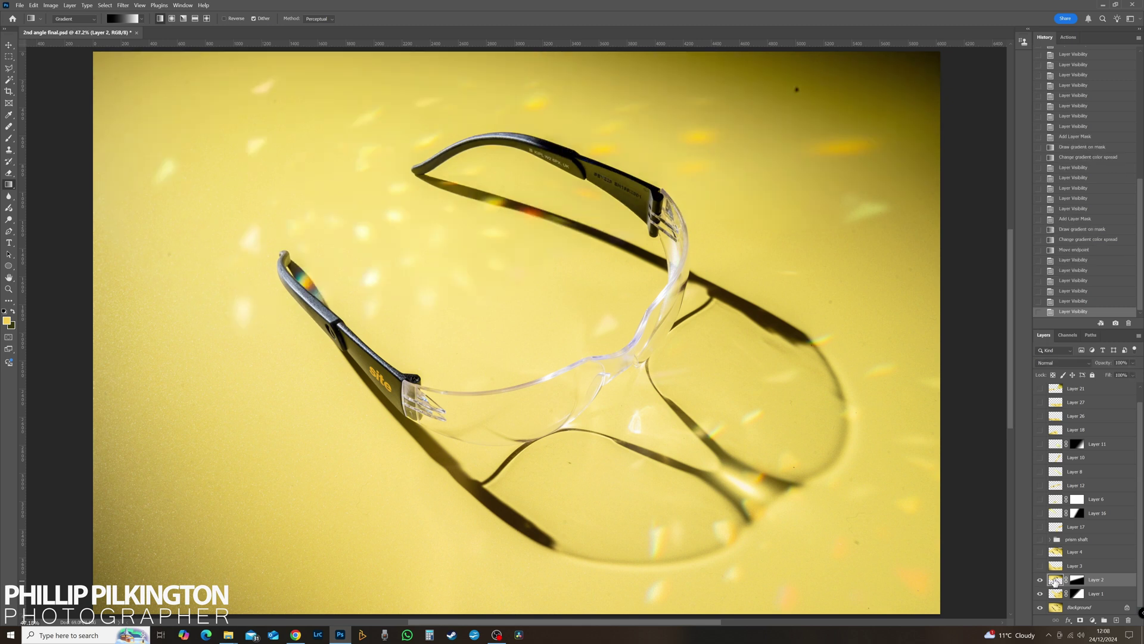
Step: Merge Layer 2 down into Layer 1 and rename the merged layer "disco"
key("ctrl+e")
left_click(582, 243)
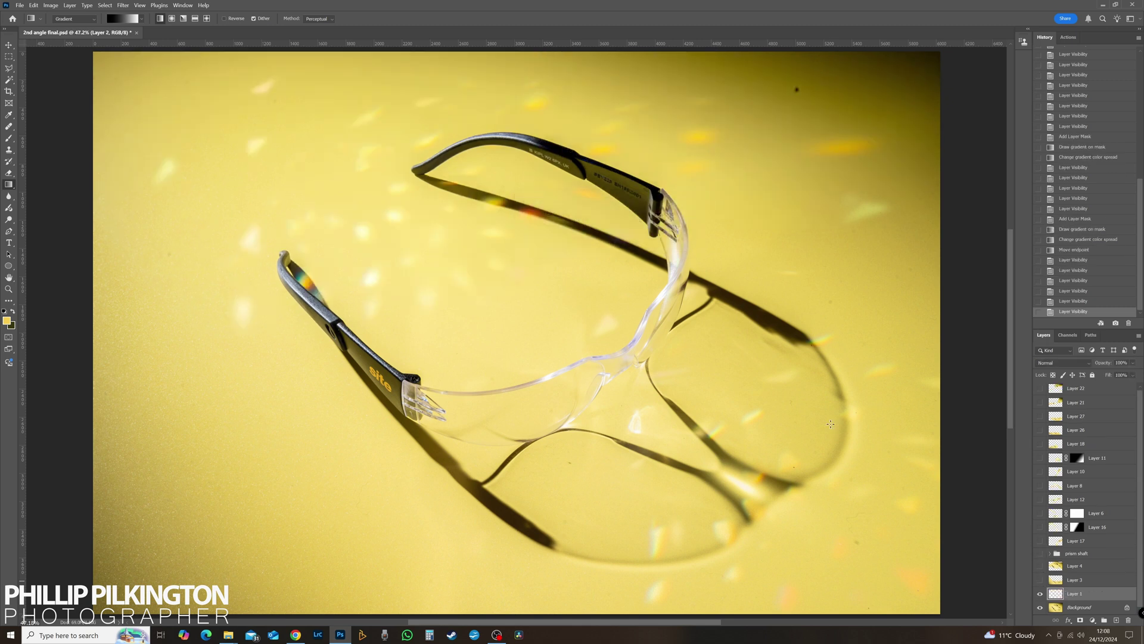
double_click(1069, 594)
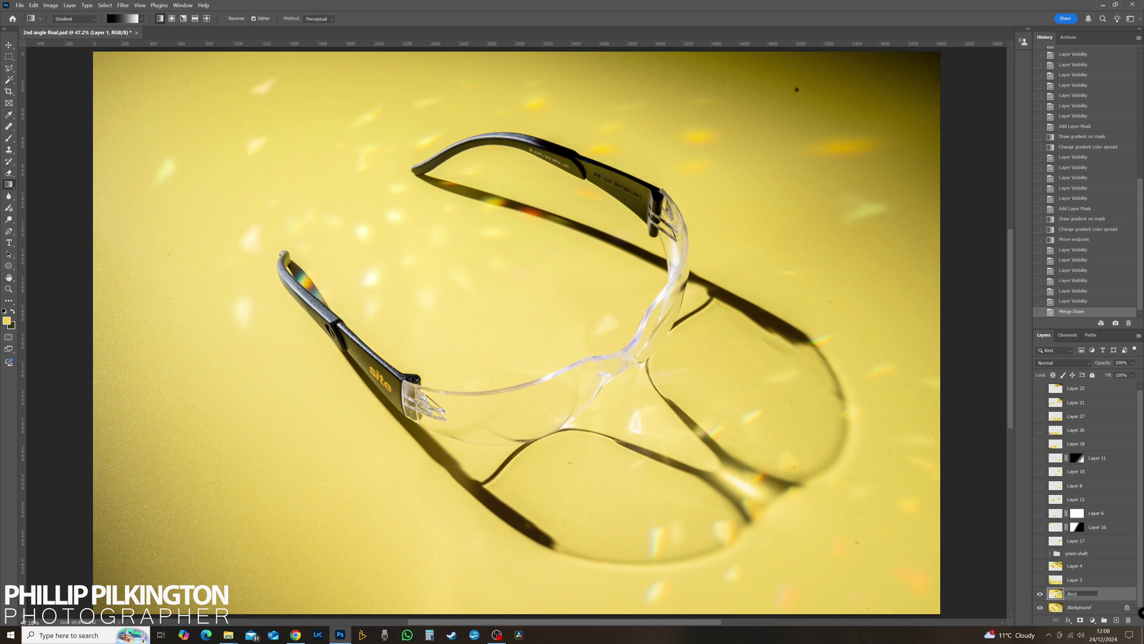
type("disco")
key("Return")
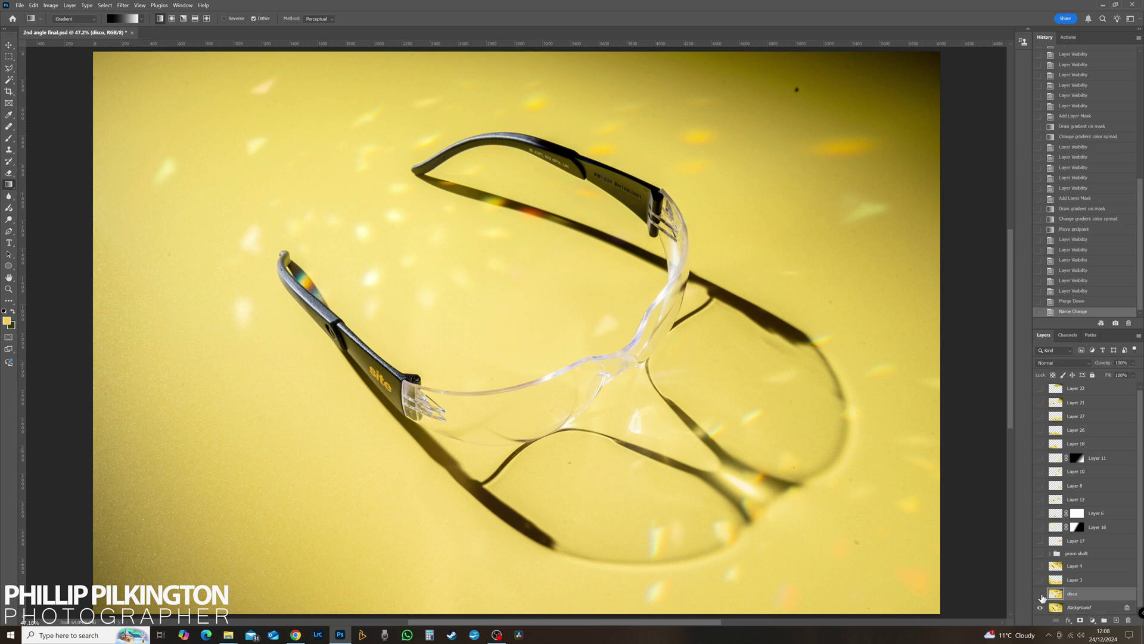
Step: Compare the disco layer on and off, show the prism shaft group, and move disco directly above the group
left_click(1041, 594)
left_click(1040, 594)
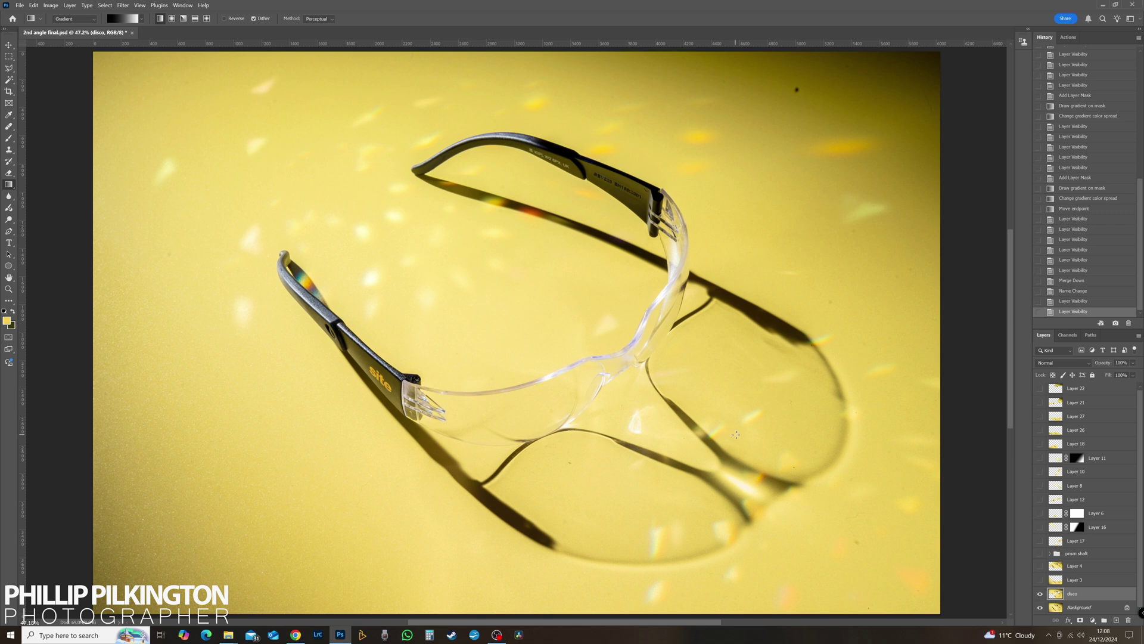
left_click(1041, 554)
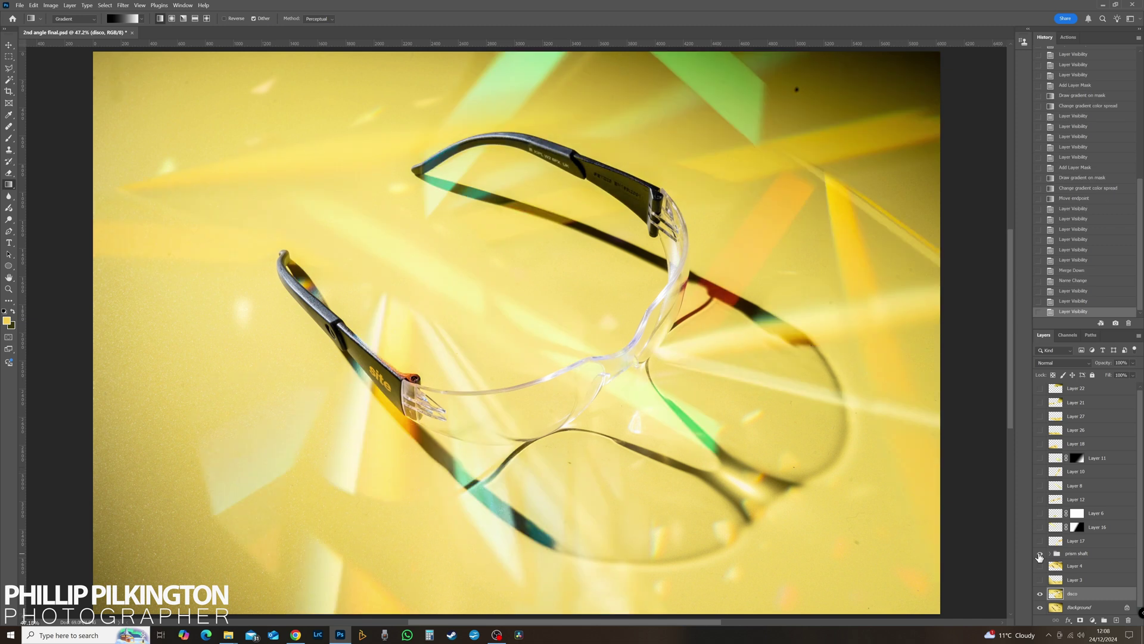
left_click_drag(1056, 593, 1053, 551)
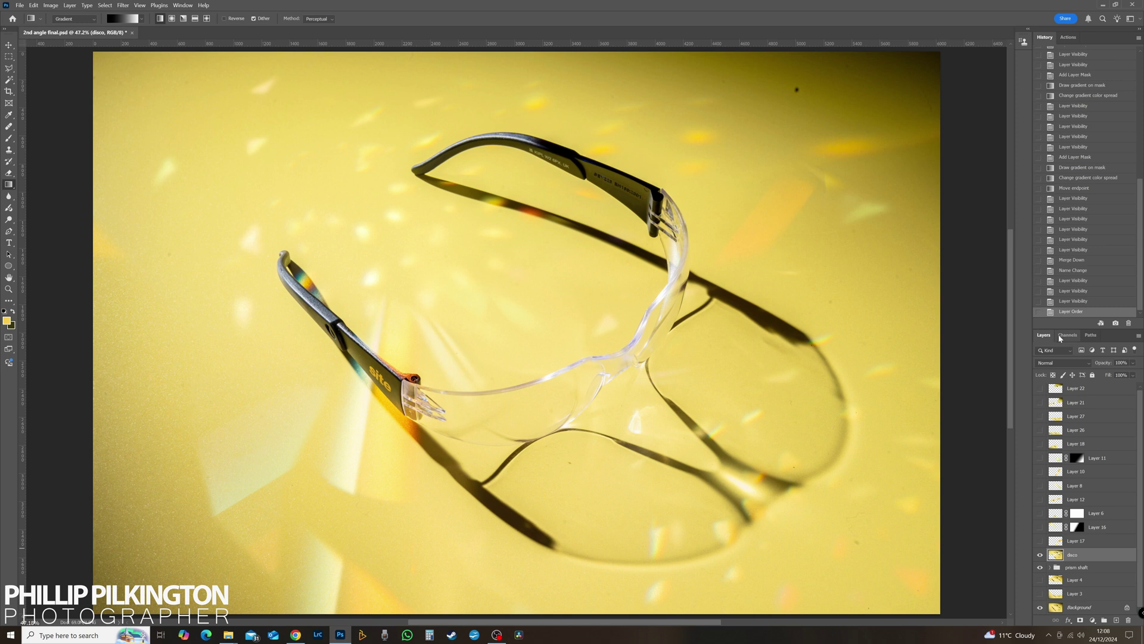
Step: Undo the last layer move to compare the disco layer on and off, and move disco directly above Layer 17
left_click(1070, 301)
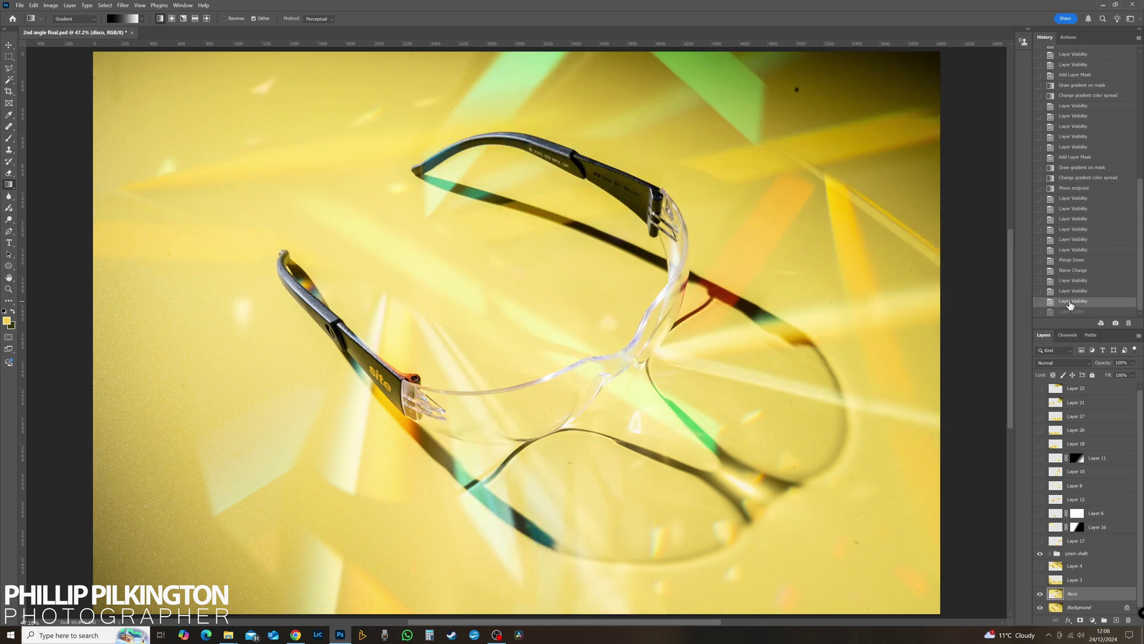
left_click(1040, 593)
left_click(1040, 593)
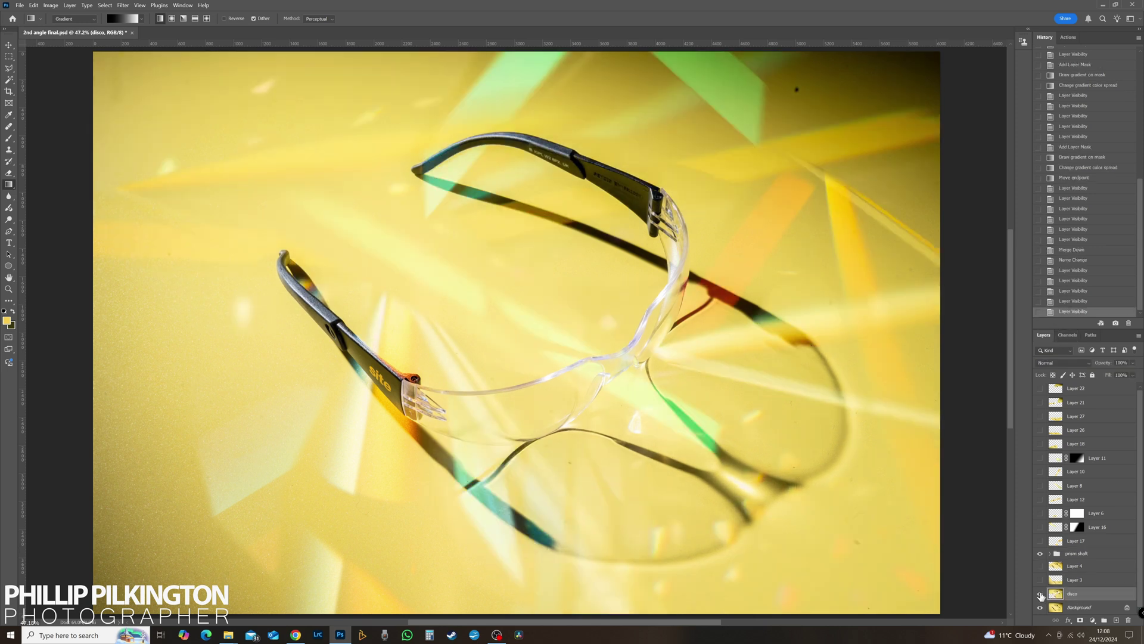
left_click(1040, 593)
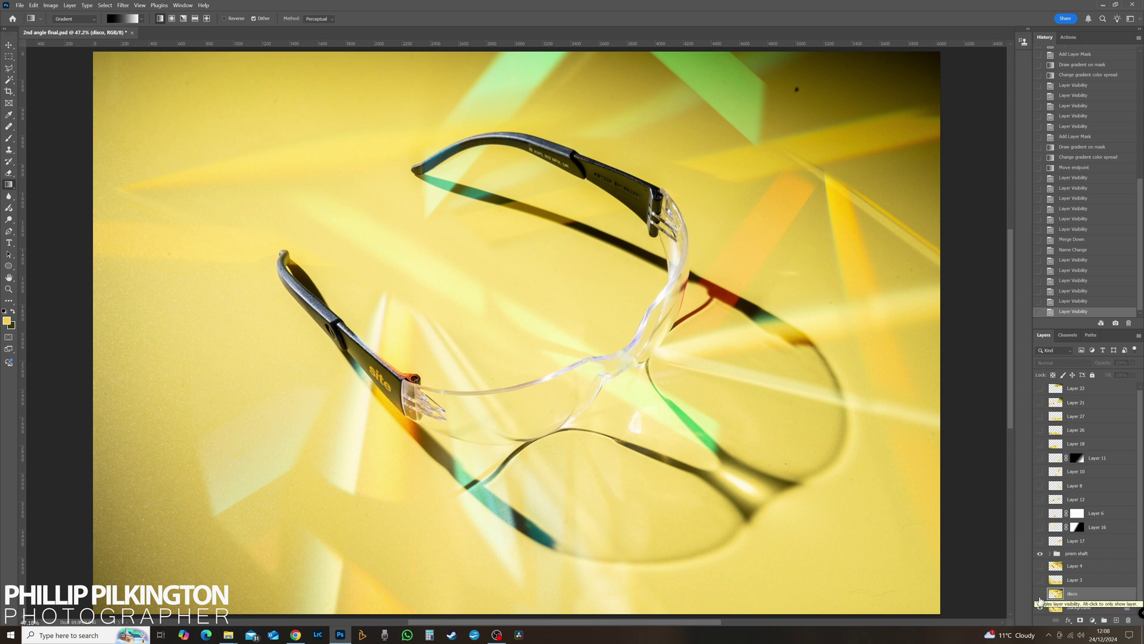
left_click(1040, 597)
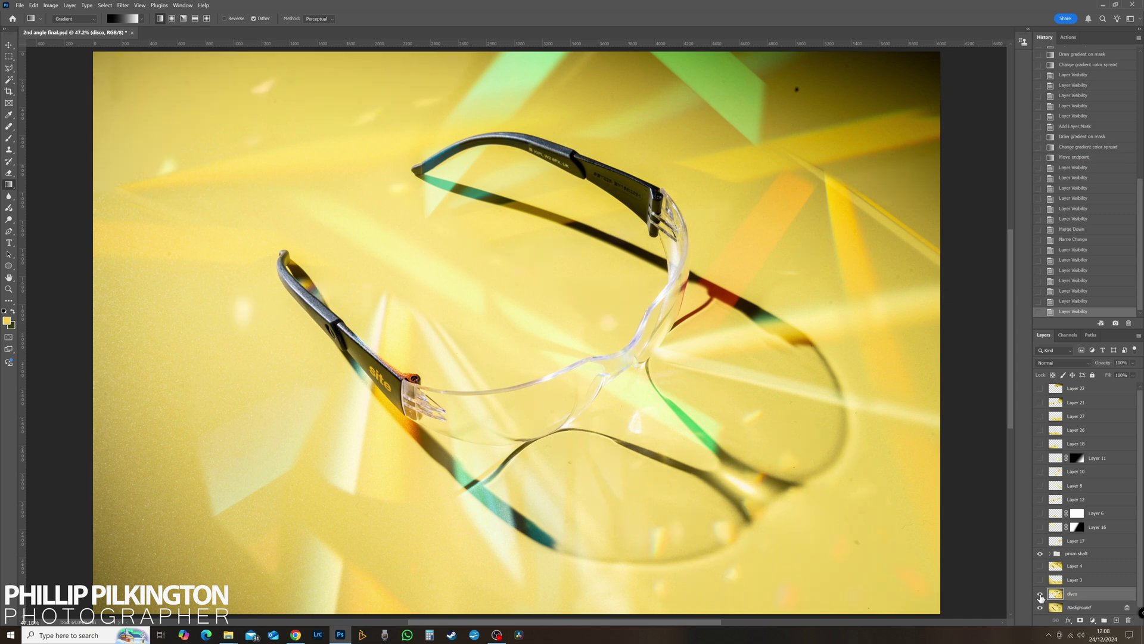
left_click_drag(1052, 594, 1053, 543)
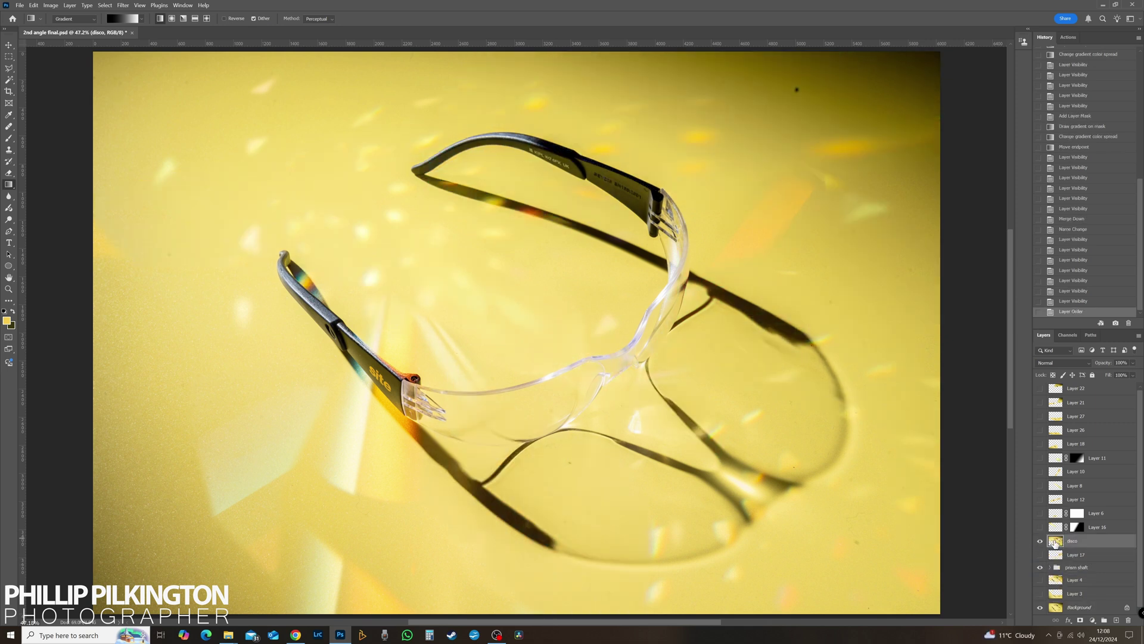
Step: Try blending the disco layer with the layers beneath it using the underlying-layer Blend If sliders
double_click(1055, 541)
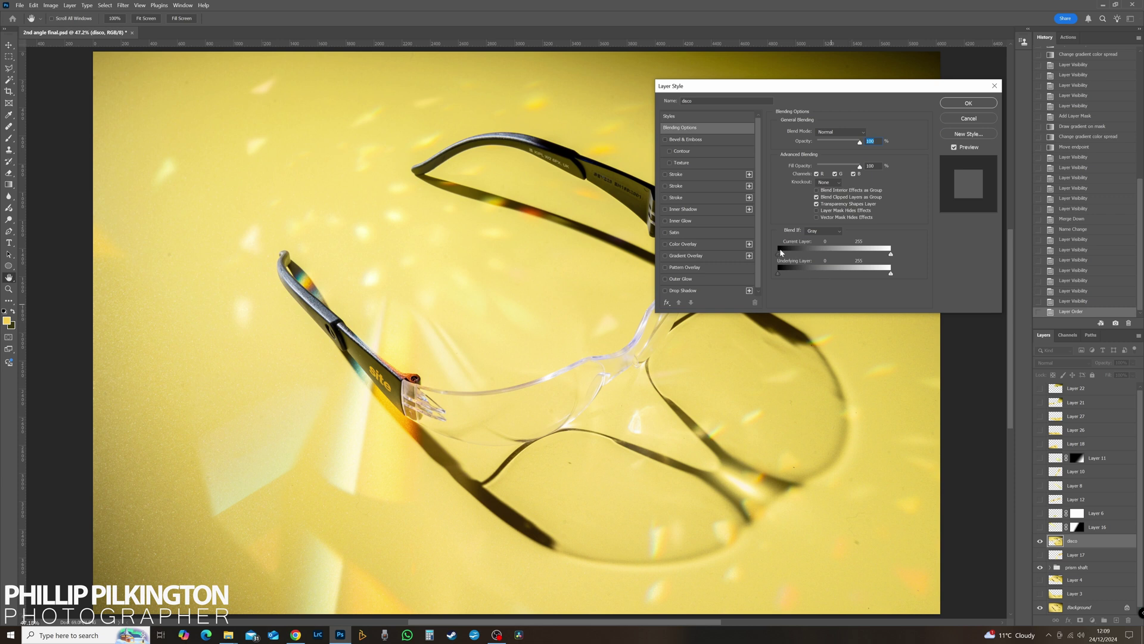
mouse_move(783, 256)
left_mouse_down()
mouse_move(840, 260)
mouse_move(779, 255)
left_mouse_up()
left_click_drag(812, 86, 960, 293)
mouse_move(1040, 461)
left_mouse_down()
mouse_move(1018, 461)
mouse_move(1040, 461)
left_mouse_up()
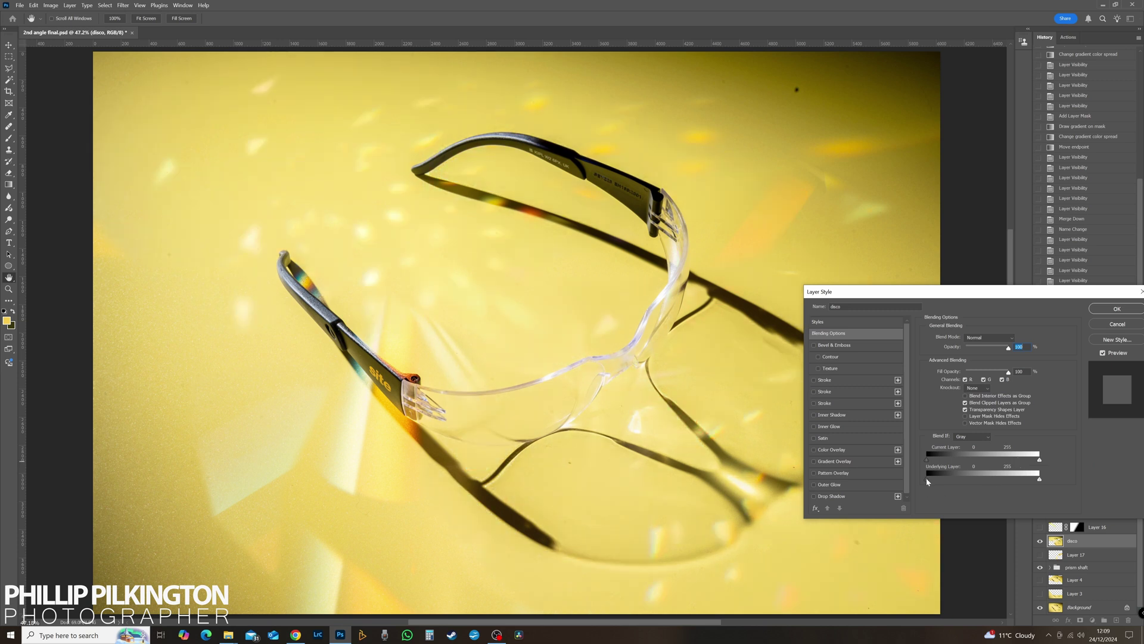
mouse_move(928, 479)
left_mouse_down()
mouse_move(1008, 478)
mouse_move(1017, 463)
mouse_move(1013, 478)
mouse_move(903, 472)
left_mouse_up()
mouse_move(1040, 479)
left_mouse_down()
mouse_move(1018, 477)
mouse_move(1065, 476)
mouse_move(1036, 460)
mouse_move(1006, 464)
mouse_move(1041, 465)
left_mouse_up()
left_click_drag(928, 460, 984, 459, "alt")
left_click_drag(952, 292, 1013, 211)
left_click_drag(1047, 380, 982, 391)
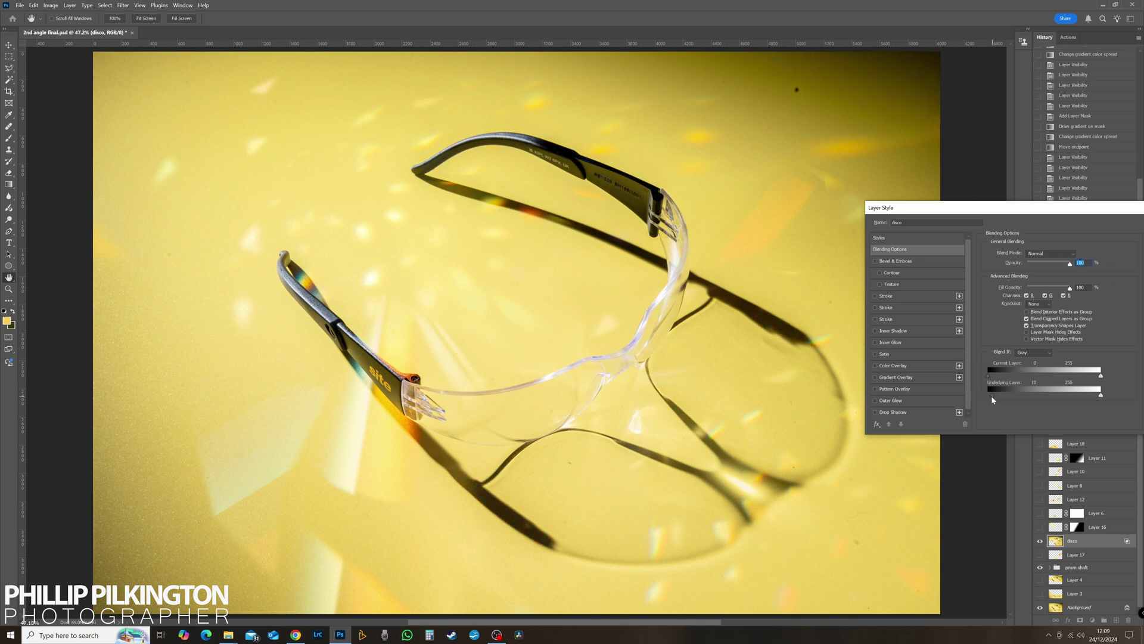
mouse_move(993, 395)
left_mouse_down()
mouse_move(1017, 395)
mouse_move(980, 385)
left_mouse_up()
mouse_move(1100, 398)
left_mouse_down()
mouse_move(1043, 395)
mouse_move(1104, 392)
left_mouse_up()
left_click_drag(1077, 208, 936, 218)
left_click(1042, 249)
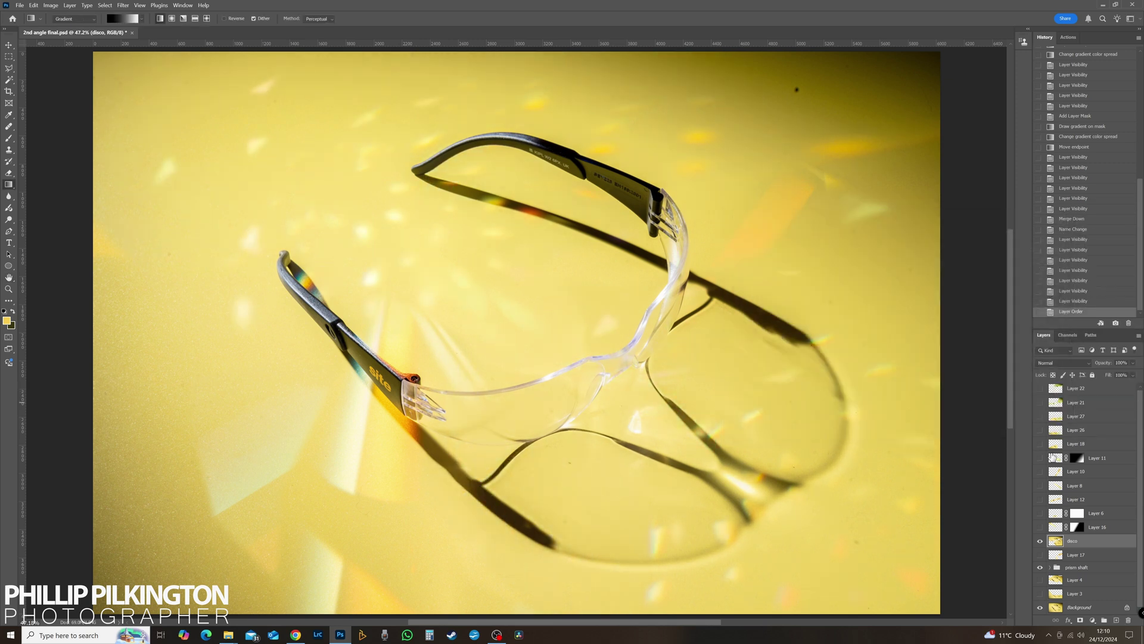
Step: Preview blend modes on the disco layer, keeping Normal, and compare the layer on and off against the prism shafts
left_click(1087, 365)
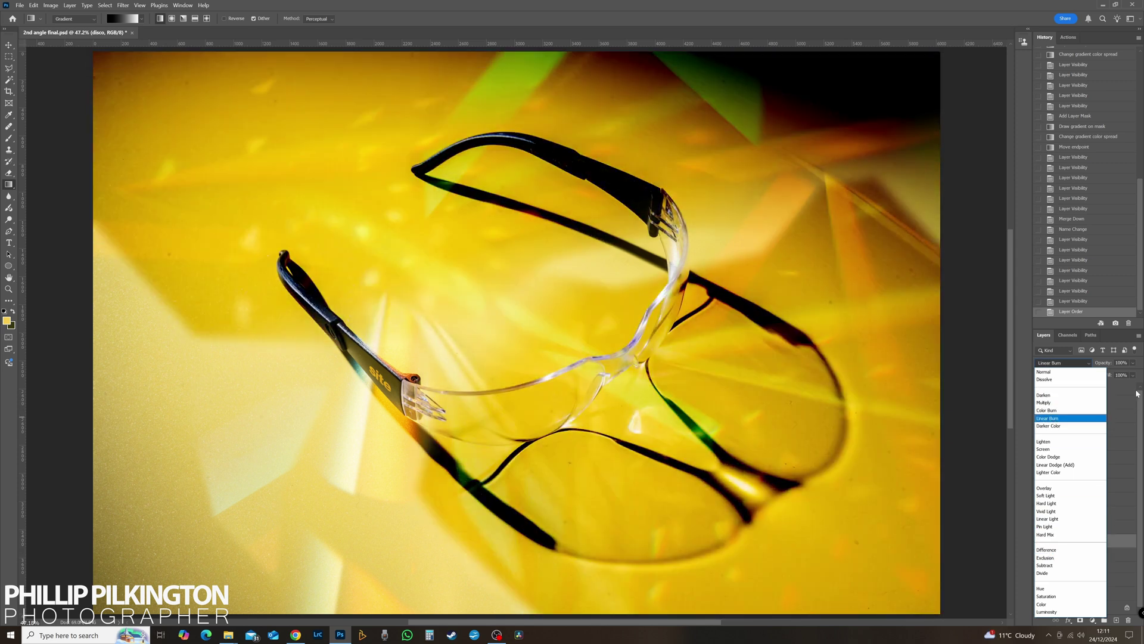
left_click(1107, 334)
left_click(1040, 540)
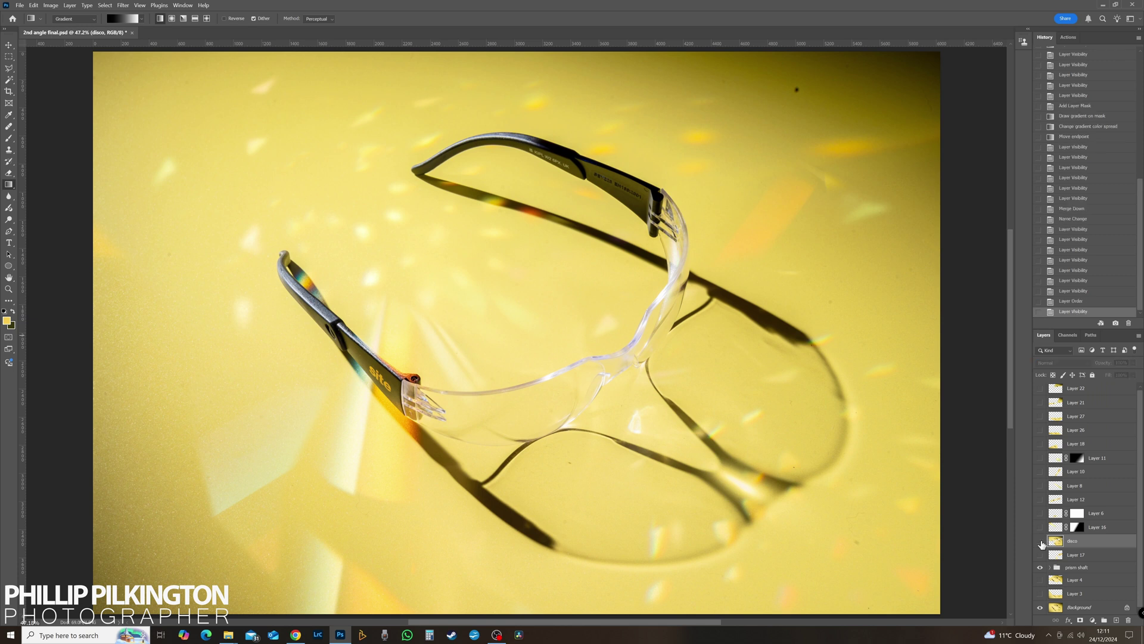
left_click(1041, 541)
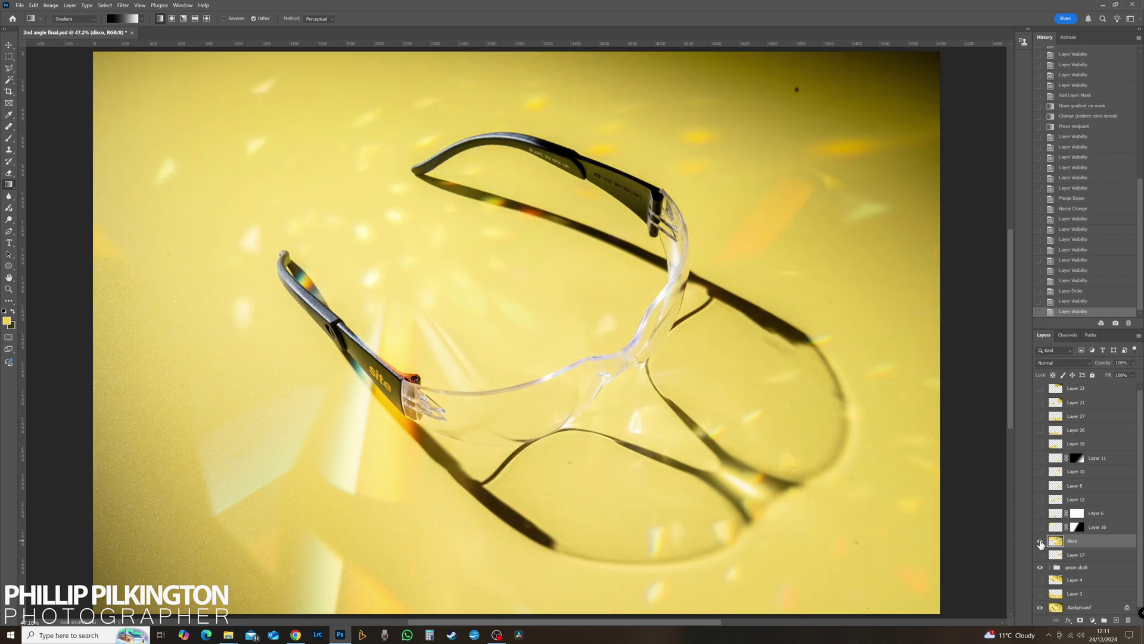
left_click(1040, 542)
left_click(1041, 543)
left_click(1041, 543)
left_click(1040, 542)
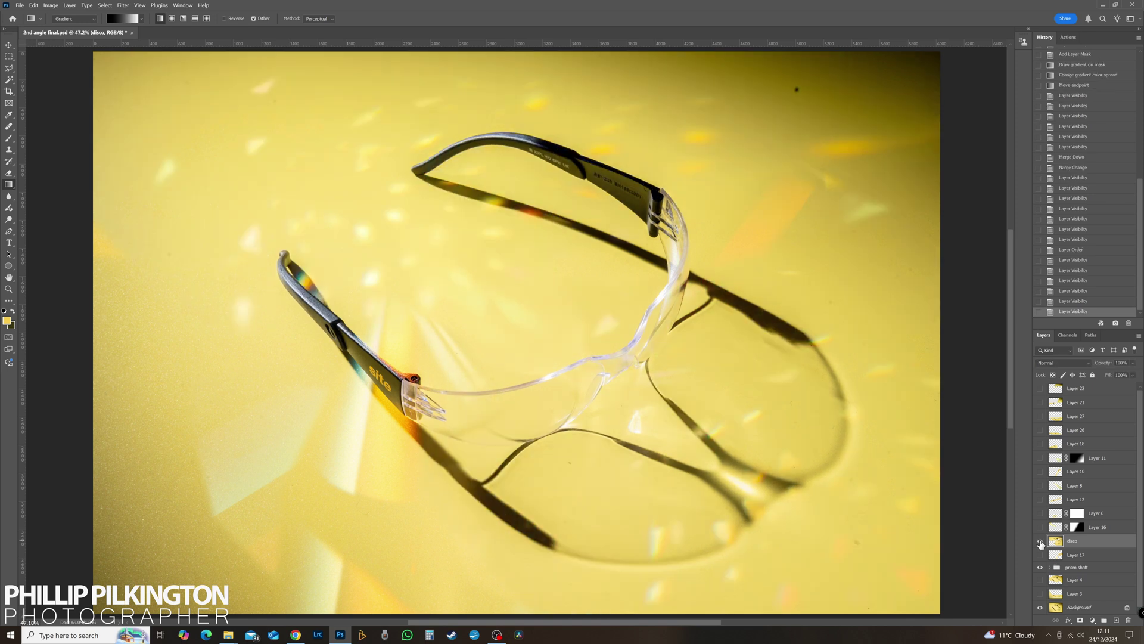
left_click(1041, 542)
left_click(1040, 542)
left_click(1041, 542)
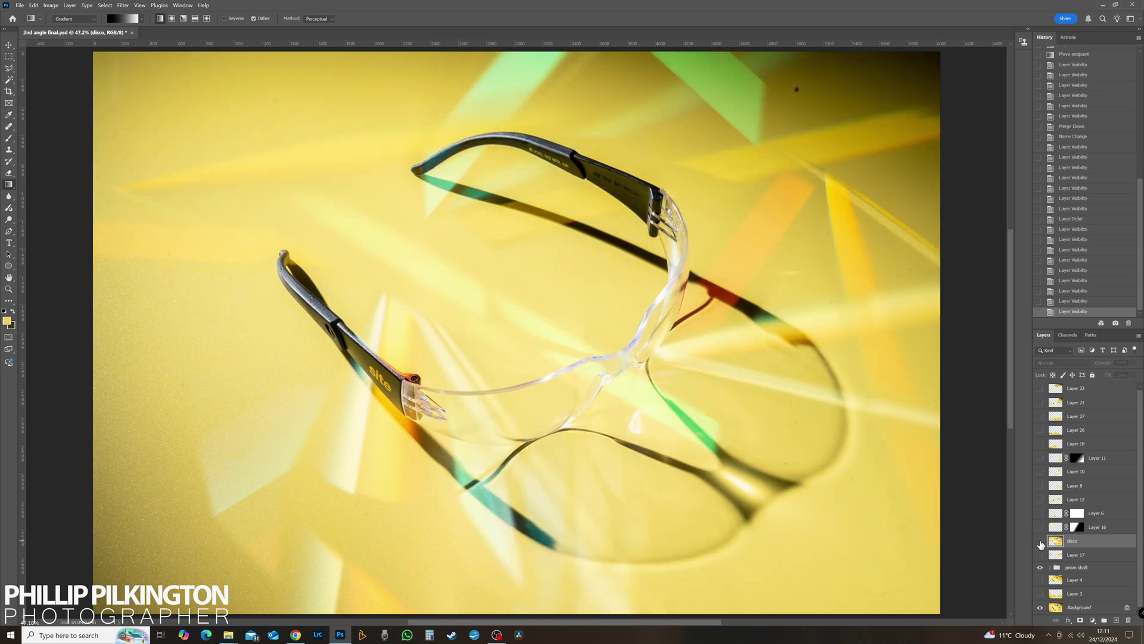
left_click(1040, 542)
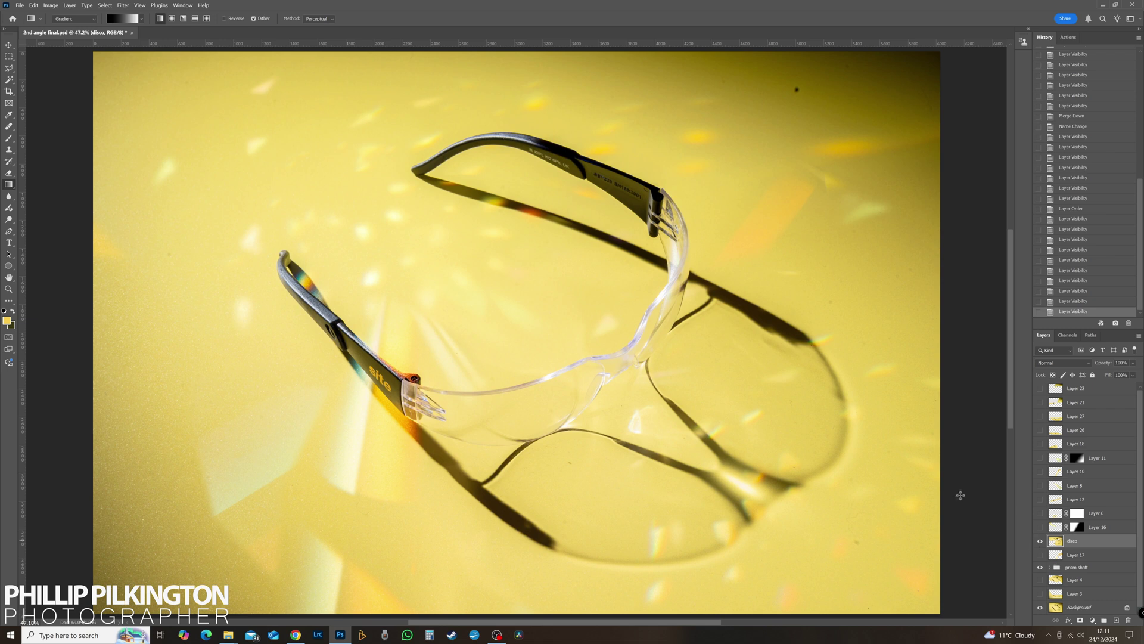
Step: Select the lower-right part of the disco layer around the lens shadows with the Polygonal Lasso and refine its edge in Select and Mask
left_click(9, 68)
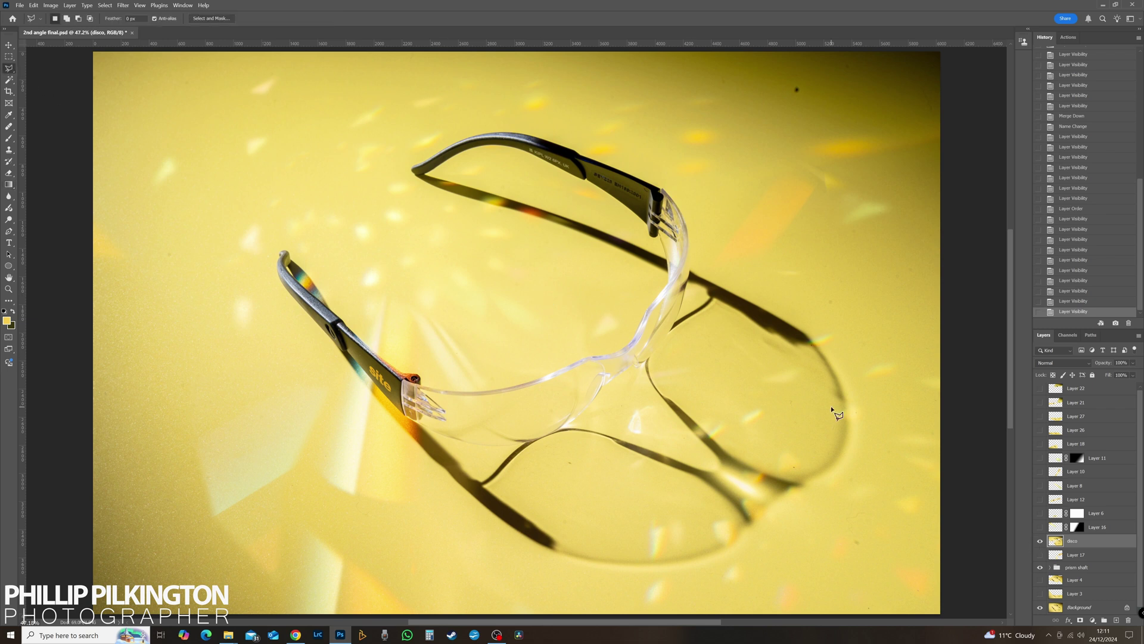
key("ctrl+minus")
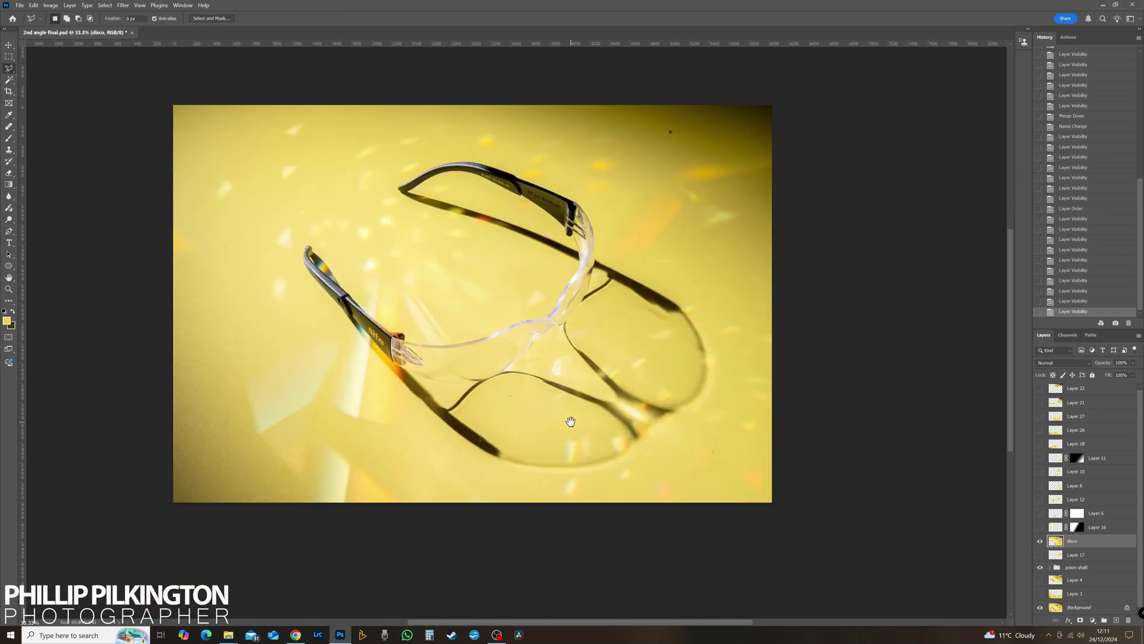
left_click(539, 521)
left_click(564, 332)
left_click(630, 299)
left_click(679, 287)
left_click(753, 289)
left_click(823, 323)
left_click(853, 437)
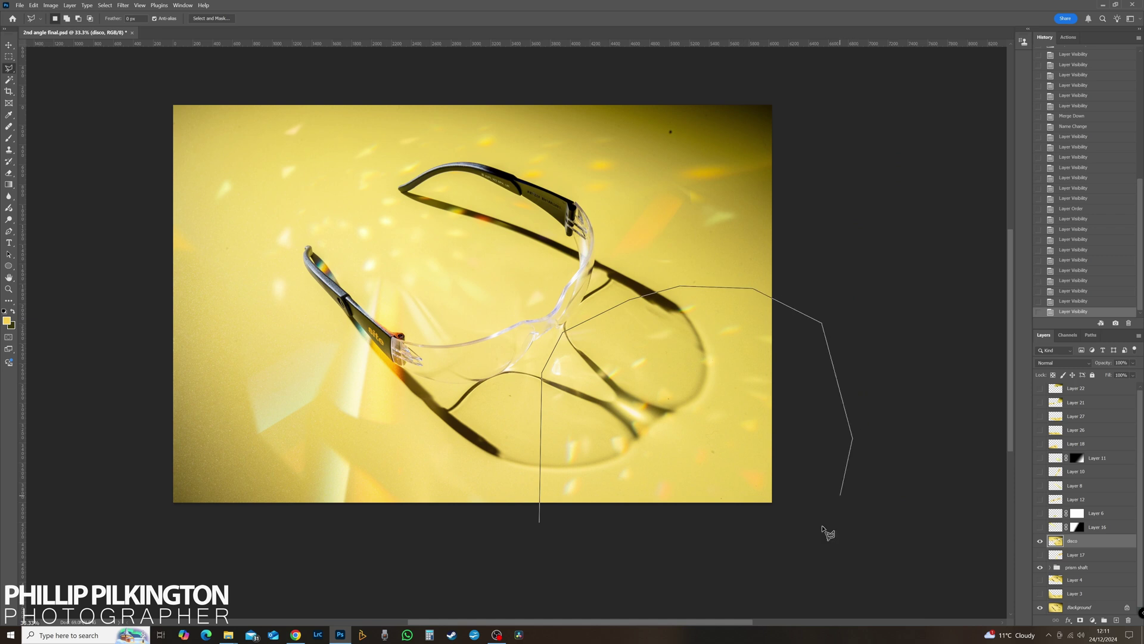
left_click(812, 539)
double_click(602, 541)
key("ctrl+alt+r")
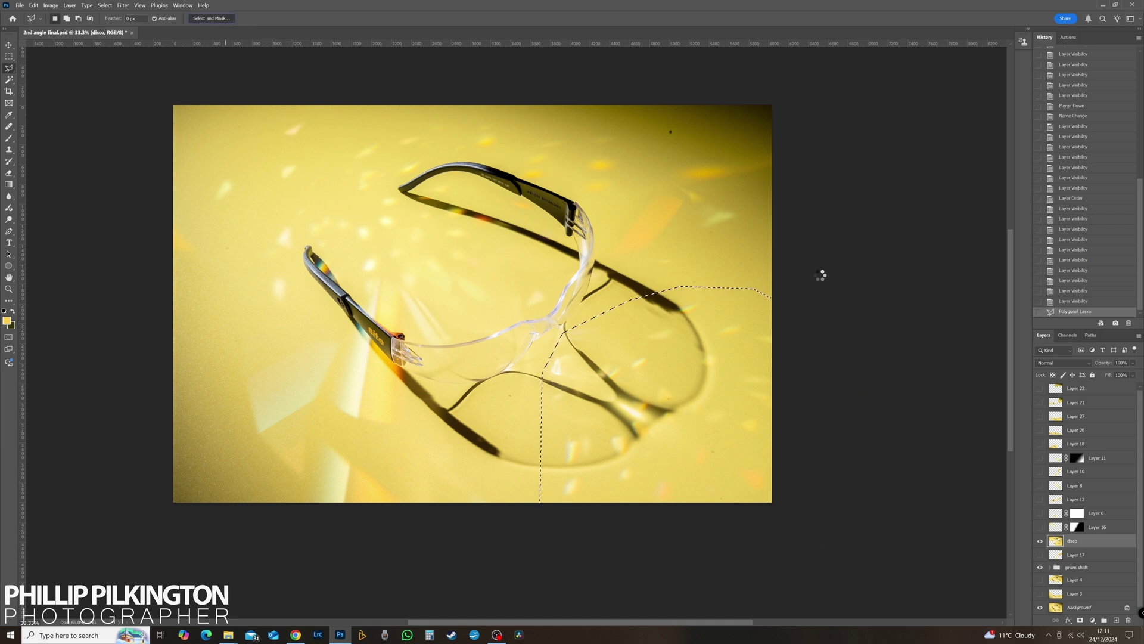
left_click(1090, 613)
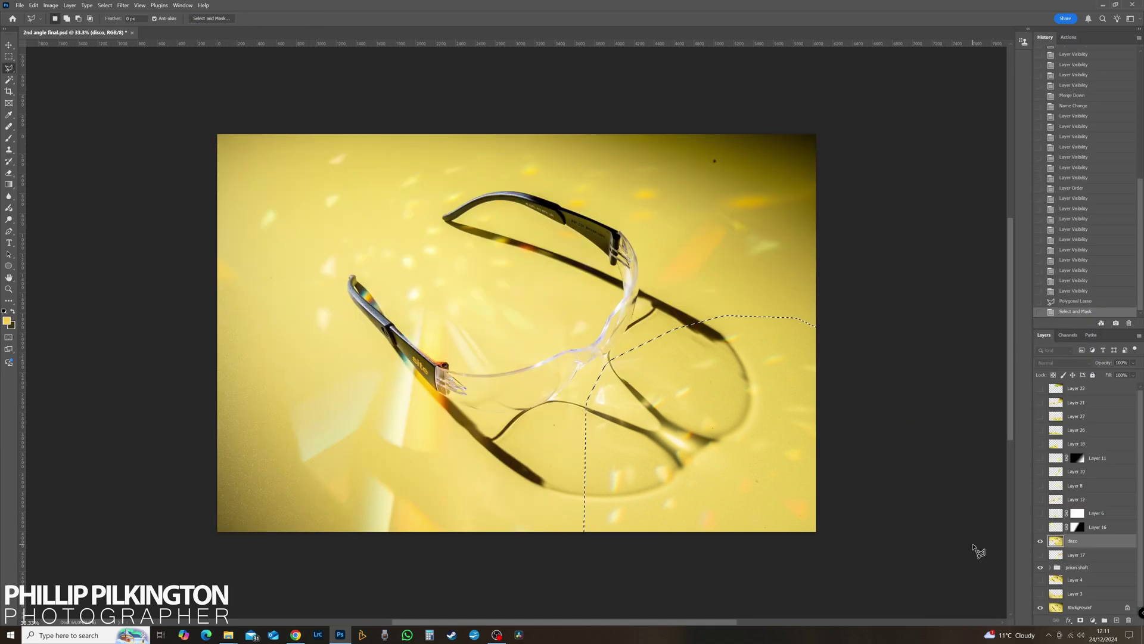
Step: Copy the selected lower-right disco area in place onto a new layer, hide disco, and compare the copy on and off
key("ctrl+c")
key("ctrl+shift+v")
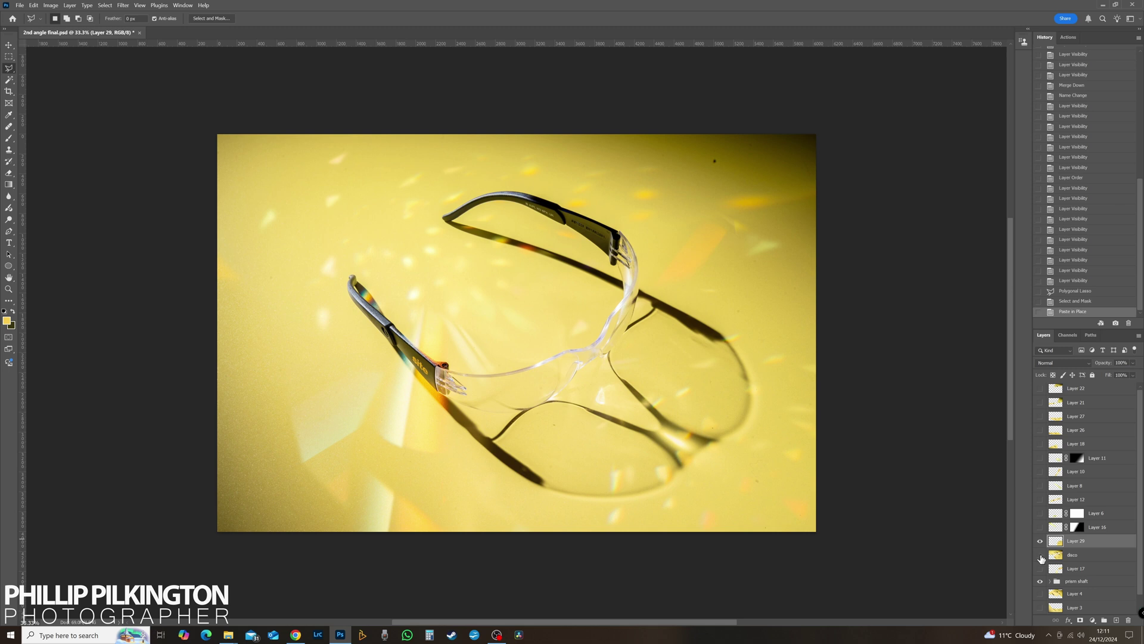
left_click(1042, 557)
left_click(1040, 541)
left_click(1040, 542)
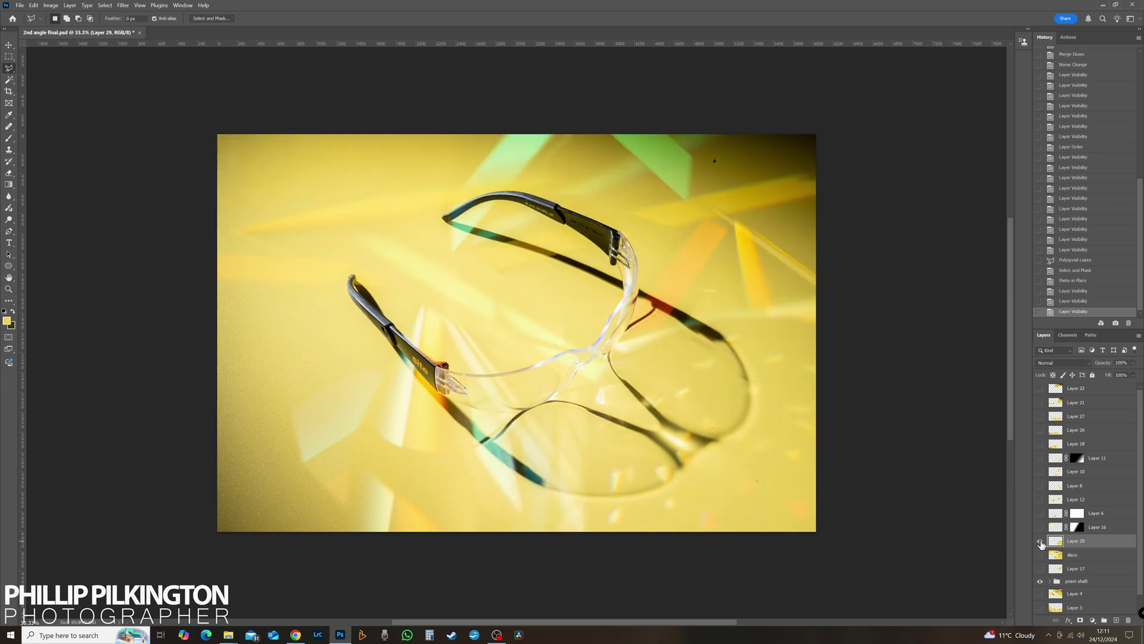
left_click(1041, 542)
left_click(1040, 542)
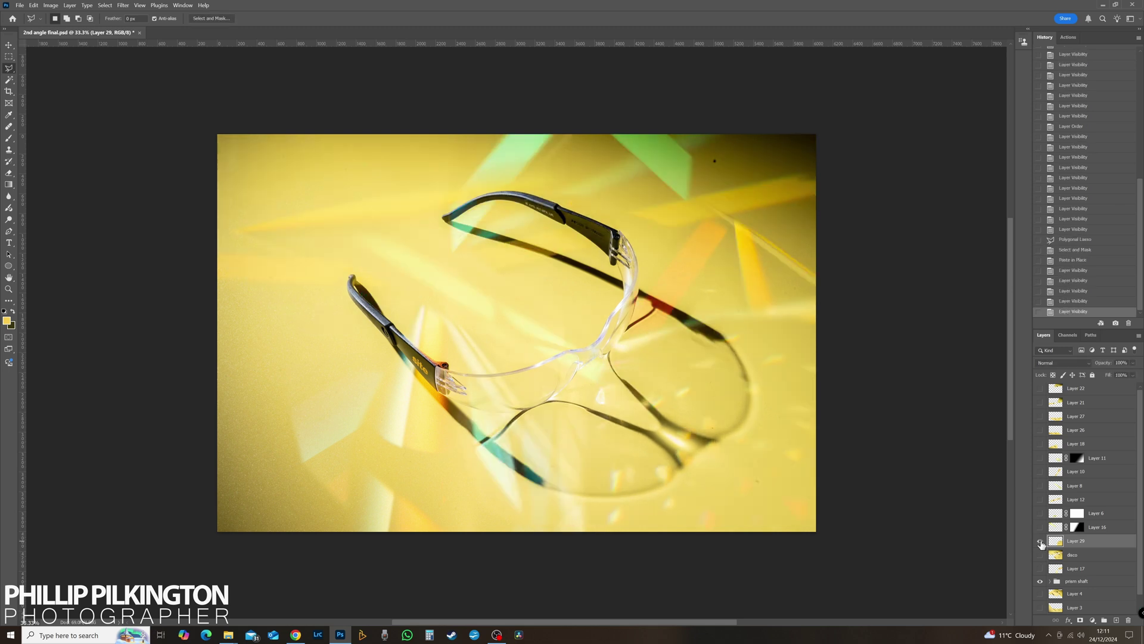
Step: Mask Layer 29 with a short downward gradient beside the right lens shadow, keeping only its lower flares
left_click(1079, 620)
left_click(9, 184)
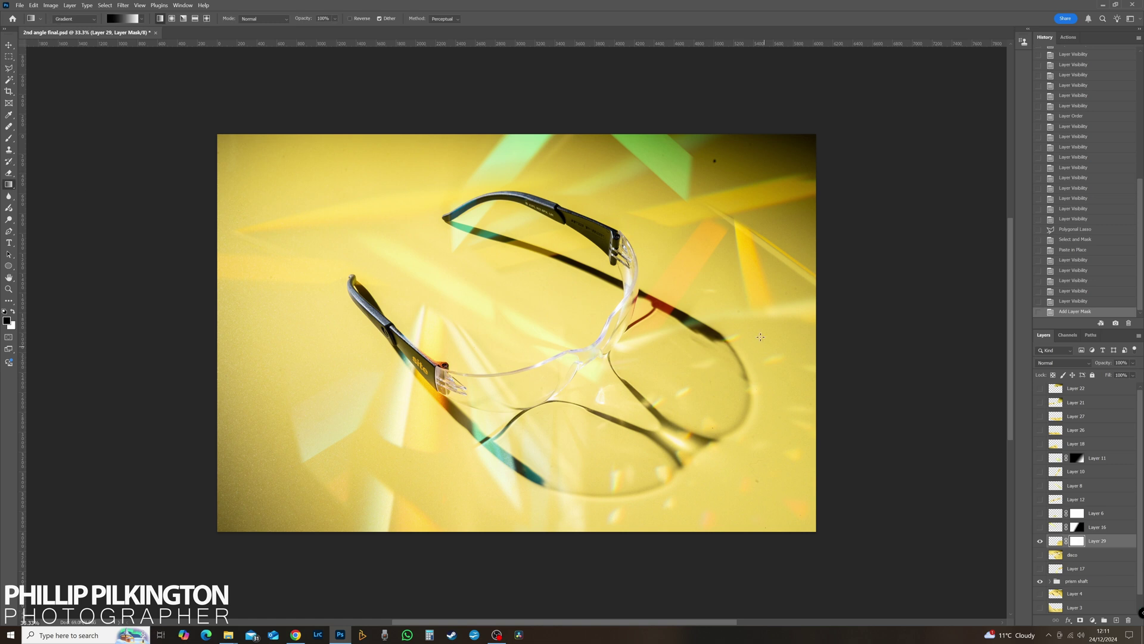
mouse_move(758, 332)
left_mouse_down()
mouse_move(741, 475)
mouse_move(754, 366)
left_mouse_up()
mouse_move(753, 408)
left_mouse_down()
mouse_move(751, 424)
mouse_move(745, 405)
mouse_move(771, 419)
left_mouse_up()
left_click(1040, 540)
left_click(1039, 541)
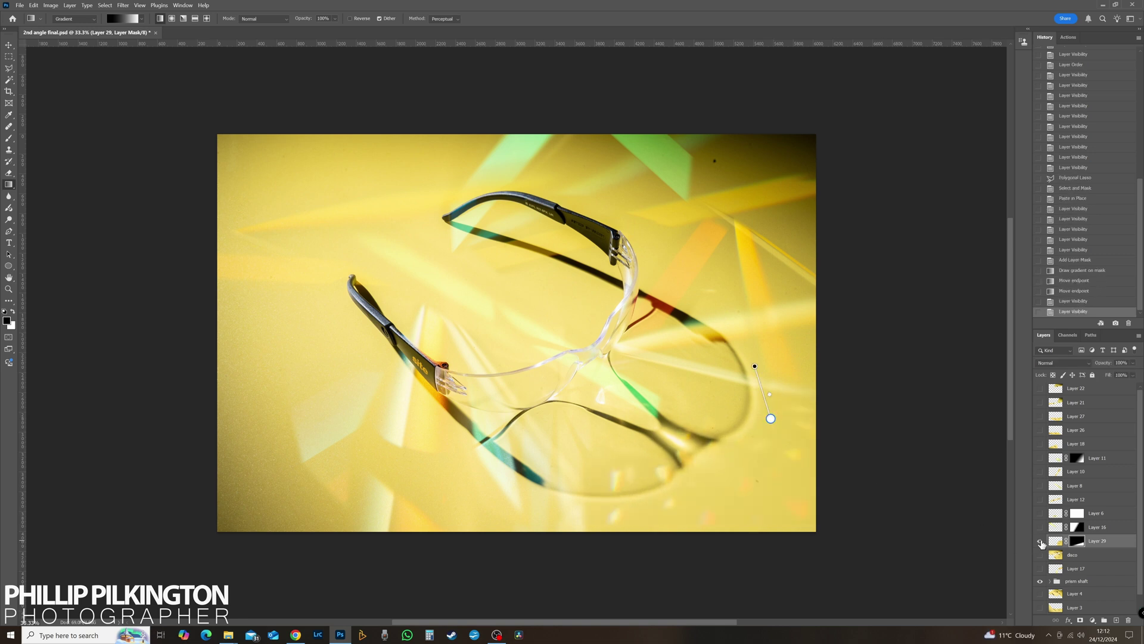
Step: Paint black on Layer 29's mask at 38% opacity to soften the patch's edge below the left lens shadow
left_click(8, 139)
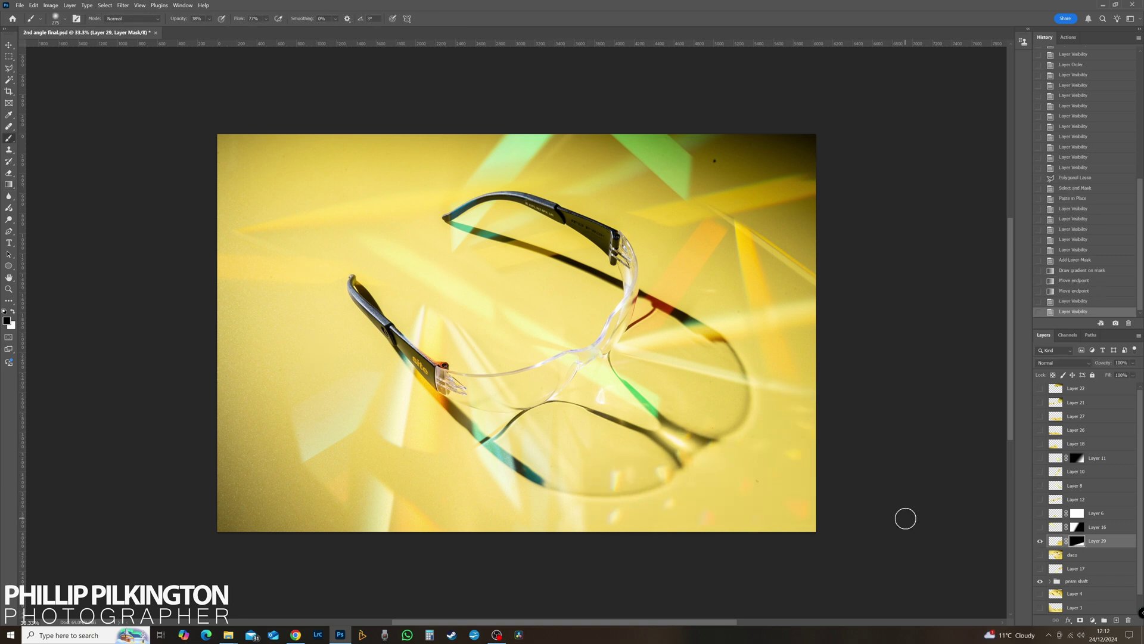
left_click(1039, 541)
left_click(1040, 542)
mouse_move(571, 480)
left_mouse_down()
mouse_move(592, 539)
mouse_move(596, 475)
left_mouse_up()
mouse_move(591, 527)
left_mouse_down()
mouse_move(583, 458)
mouse_move(586, 527)
left_mouse_up()
left_click_drag(587, 526, 586, 483)
mouse_move(585, 483)
left_mouse_down()
mouse_move(587, 547)
mouse_move(578, 447)
mouse_move(598, 527)
left_mouse_up()
mouse_move(598, 526)
left_mouse_down()
mouse_move(572, 452)
mouse_move(601, 504)
left_mouse_up()
left_click_drag(601, 505, 618, 516)
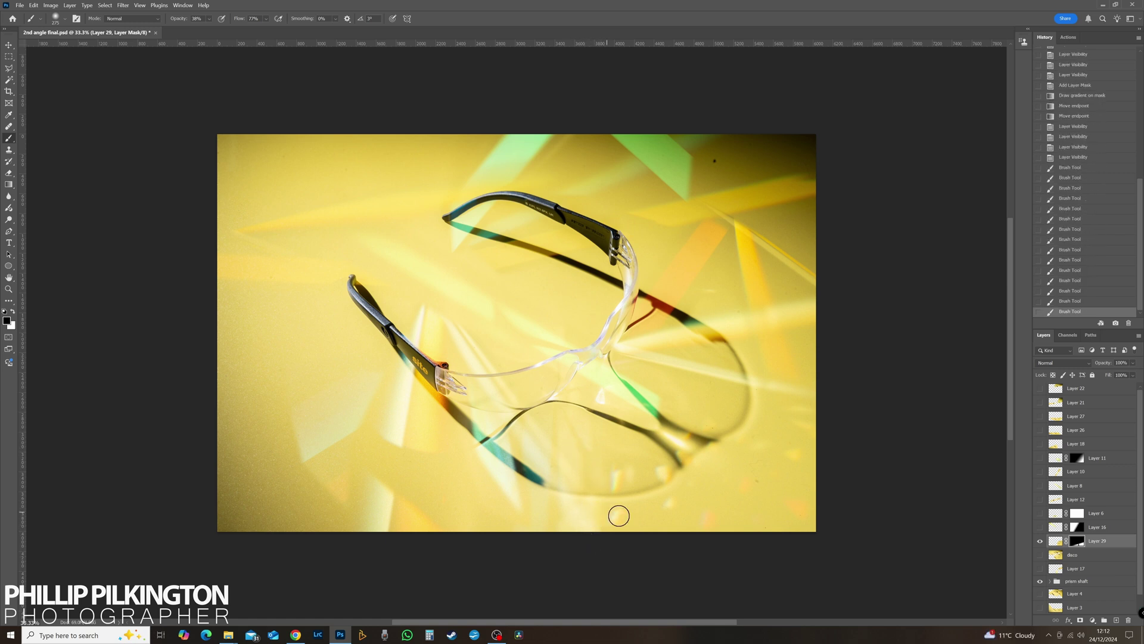
Step: Compare Layer 29 on and off to check how its flares blend with the prism shafts
left_click(1041, 543)
left_click(1040, 542)
left_click(1041, 543)
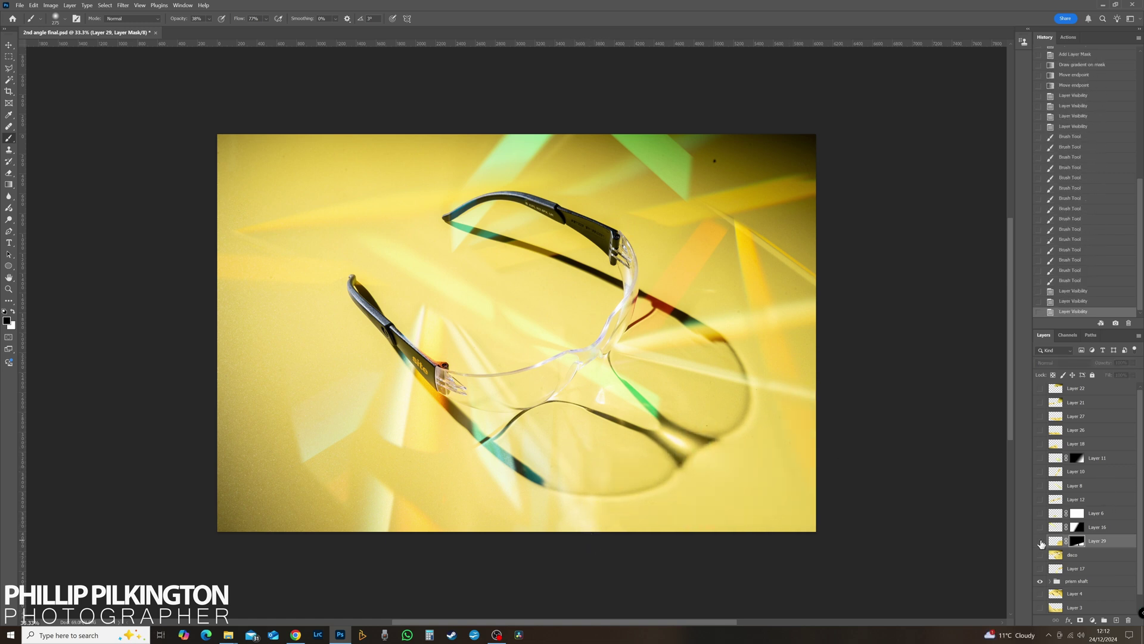
left_click(1040, 543)
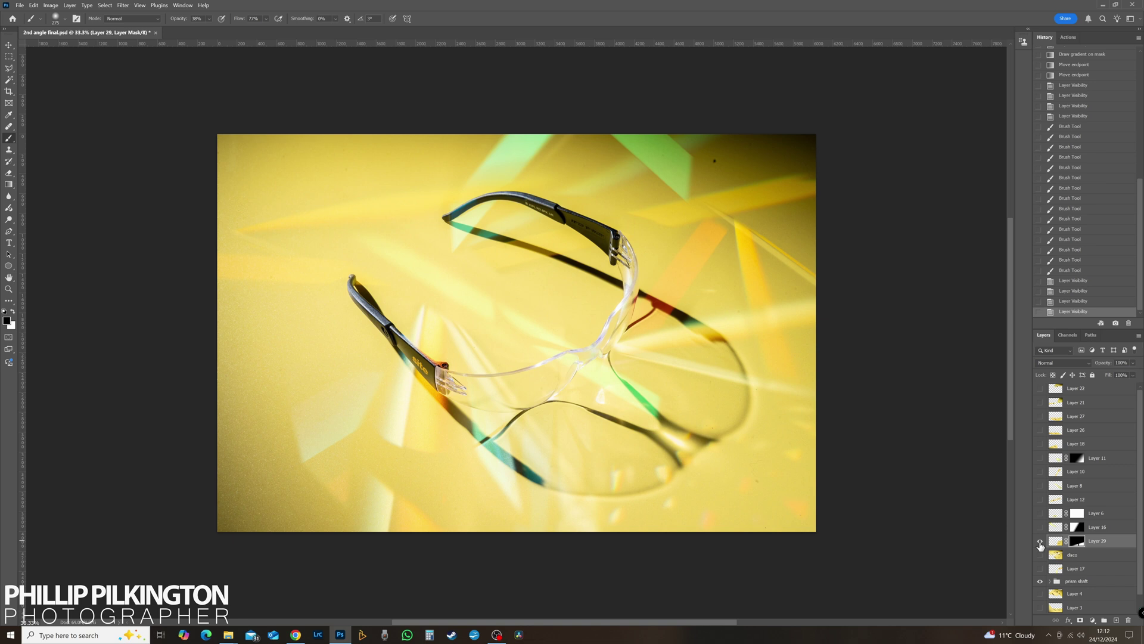
left_click(1040, 542)
left_click(1040, 542)
Step: Show and select the disco layer, and compare it on and off to choose another area of flares
left_click(1040, 555)
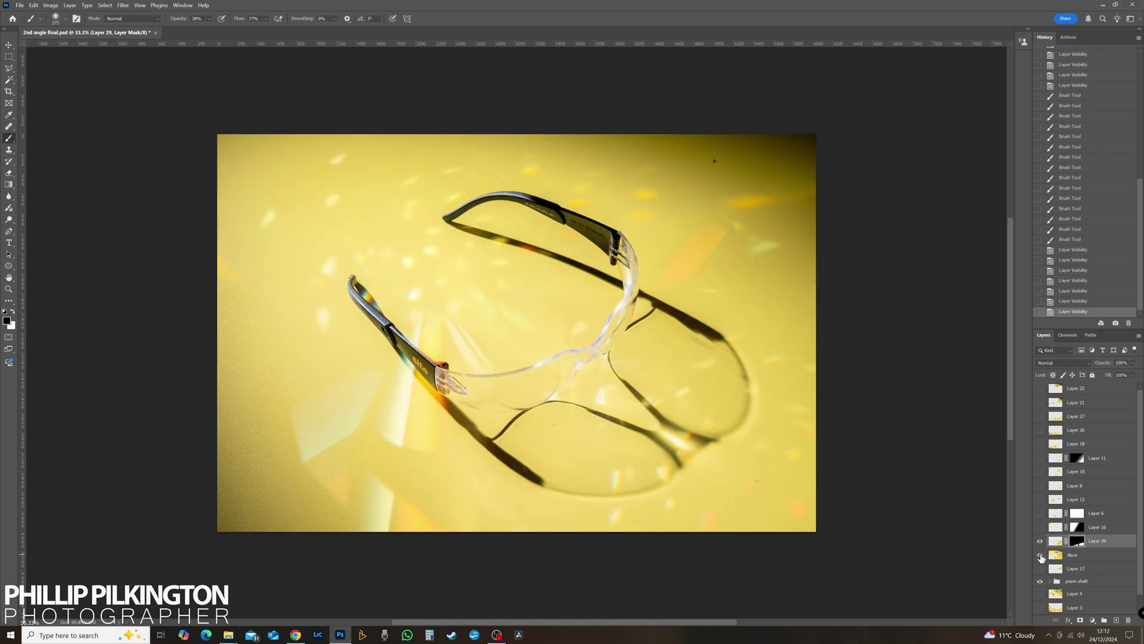
left_click(1073, 555)
left_click(722, 392, "alt")
left_click(9, 68)
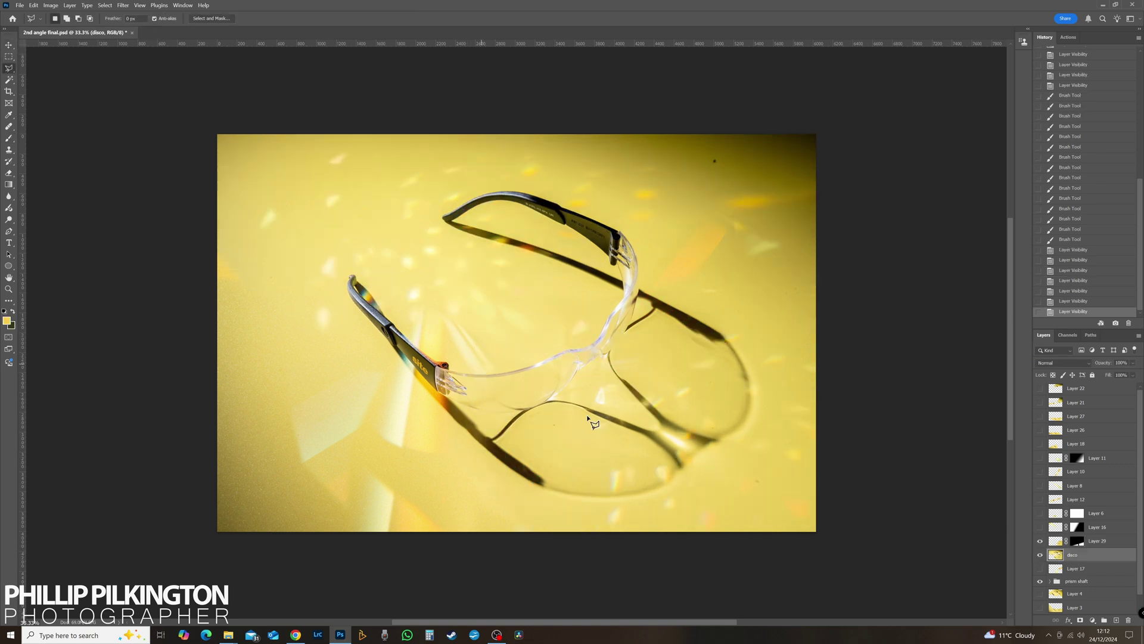
left_click(1040, 556)
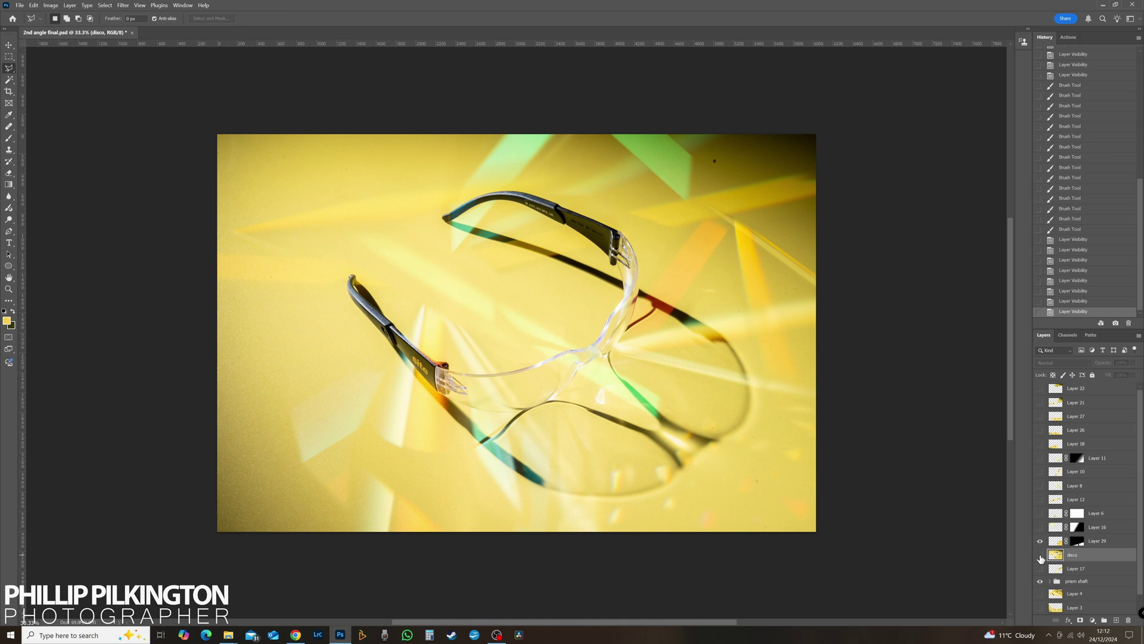
left_click(1040, 556)
left_click(1040, 555)
left_click(1041, 555)
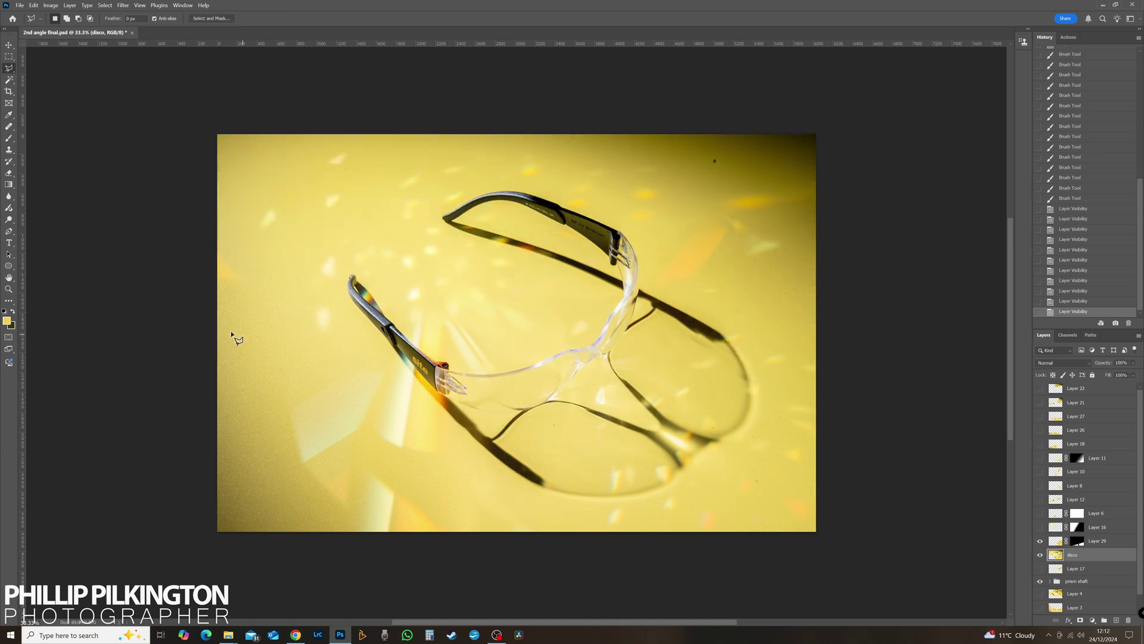
Step: Select the upper-left area of the disco layer with the Polygonal Lasso and feather its edge in Select and Mask
mouse_move(231, 333)
left_mouse_down()
mouse_move(444, 318)
mouse_move(550, 333)
mouse_move(525, 263)
mouse_move(546, 253)
mouse_move(549, 167)
mouse_move(532, 117)
mouse_move(212, 106)
left_mouse_up()
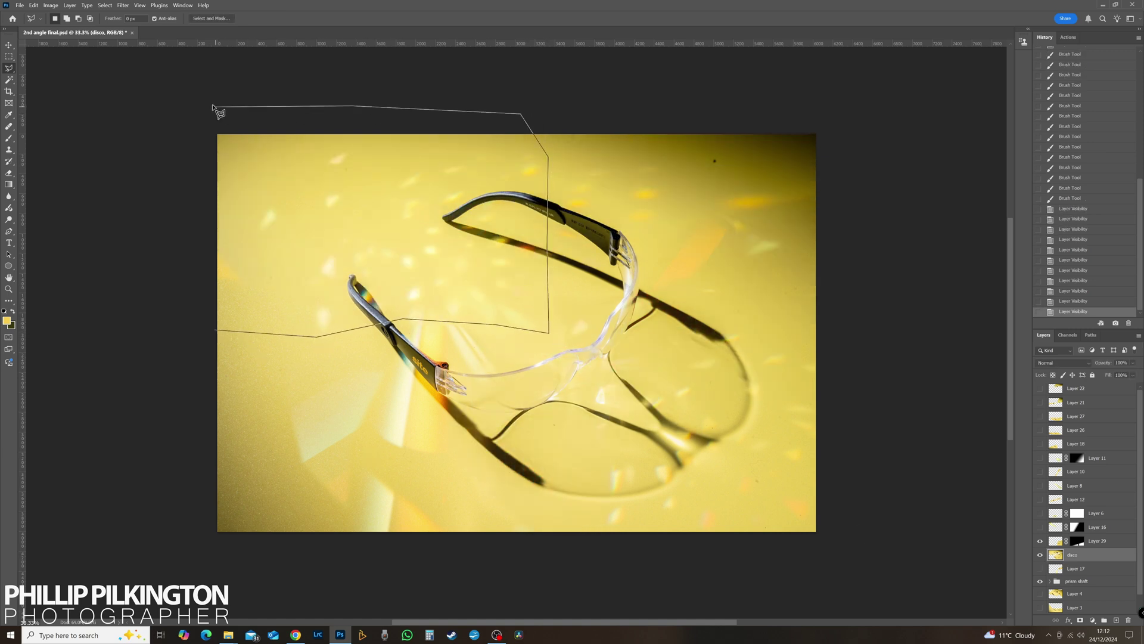
left_click(208, 106)
left_click(158, 127)
left_click(149, 221)
left_click(175, 272)
double_click(193, 290)
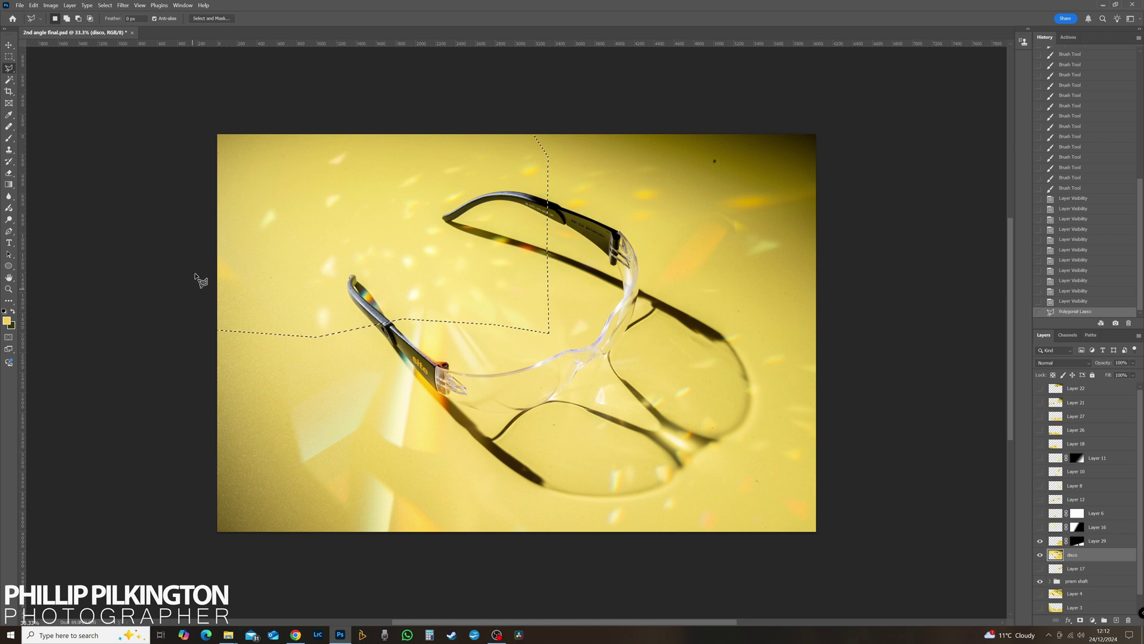
left_click(210, 18)
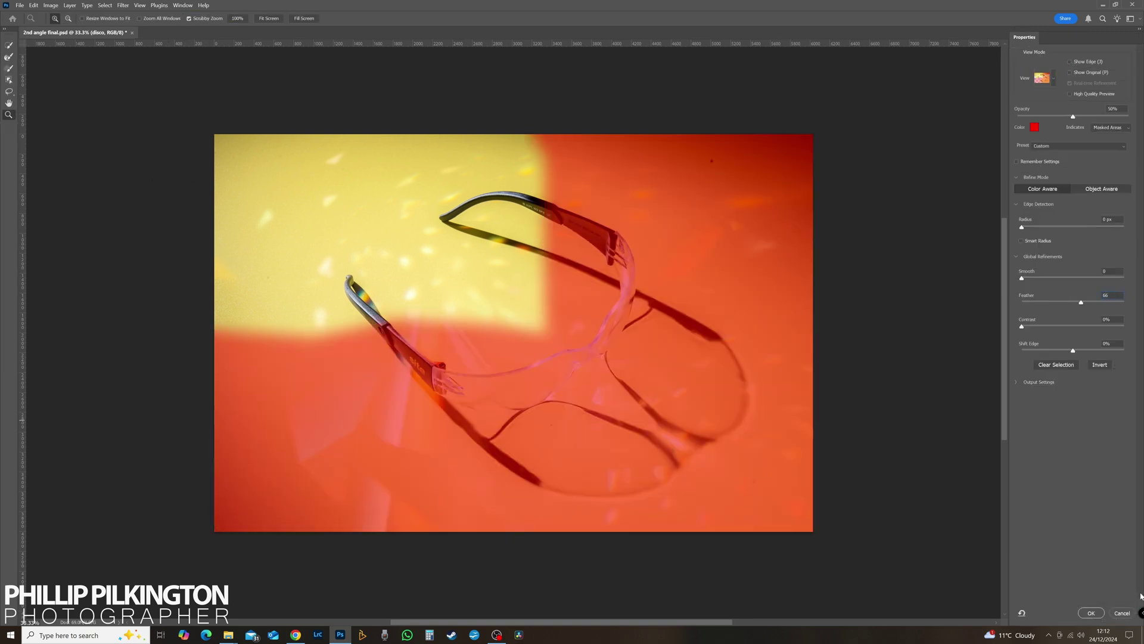
left_click(1091, 612)
Step: Copy the selected upper-left disco area in place onto a new layer, hide disco, and compare the copy on and off
key("ctrl+c")
key("ctrl+shift+v")
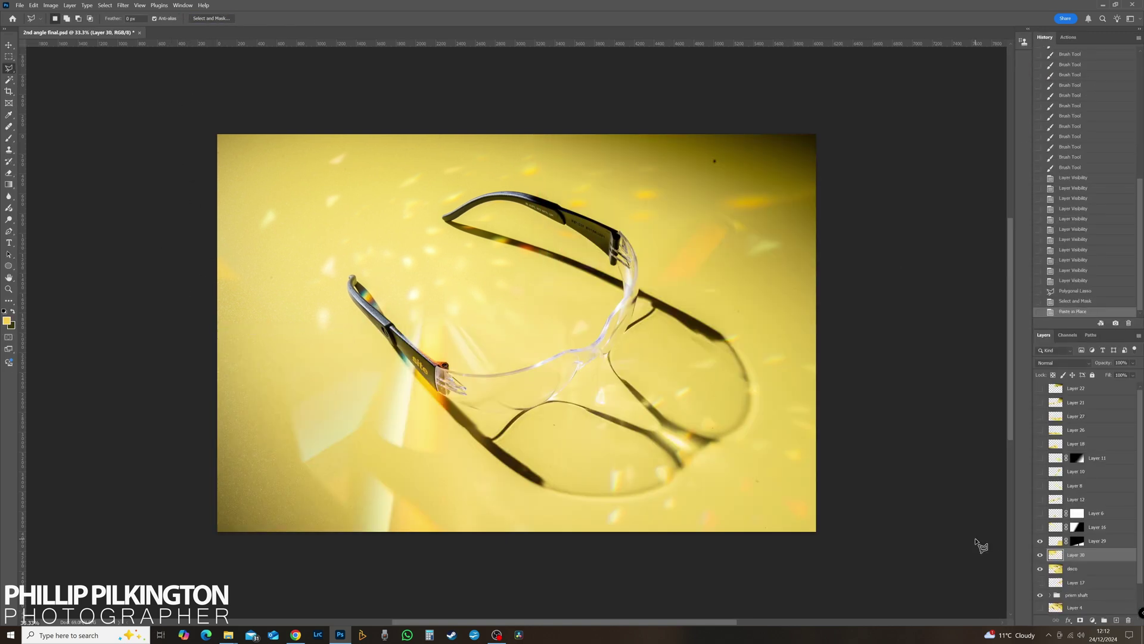
left_click(1040, 569)
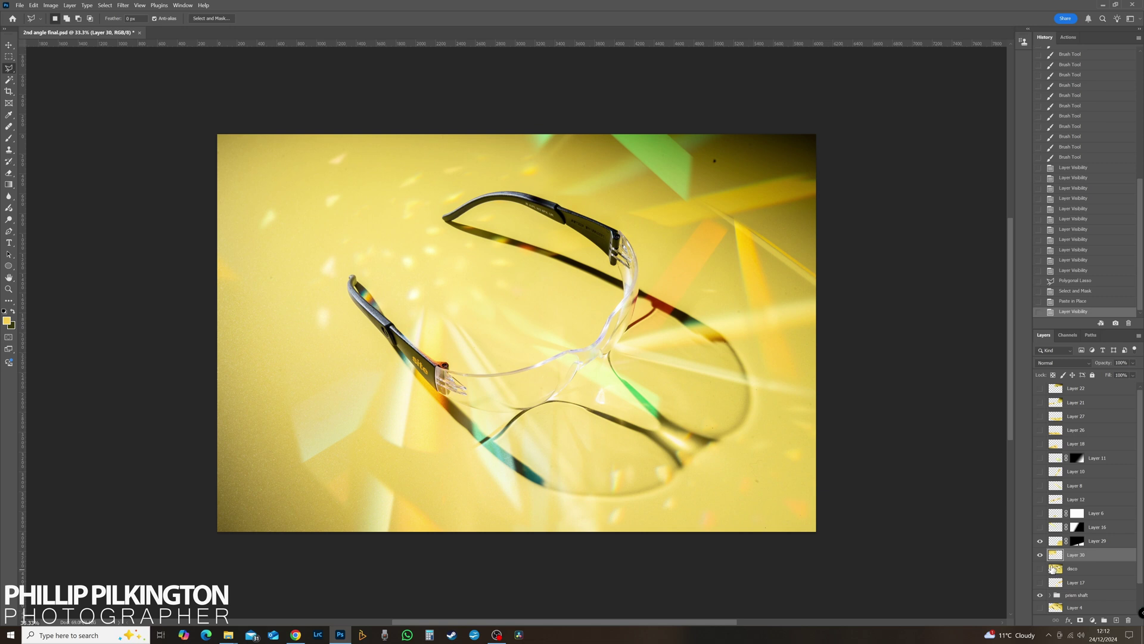
left_click(1040, 556)
left_click(1040, 556)
left_click(1039, 556)
left_click(1040, 556)
Step: Add a layer mask to Layer 30 and switch to the Brush tool for painting on it
left_click(1079, 620)
key("b")
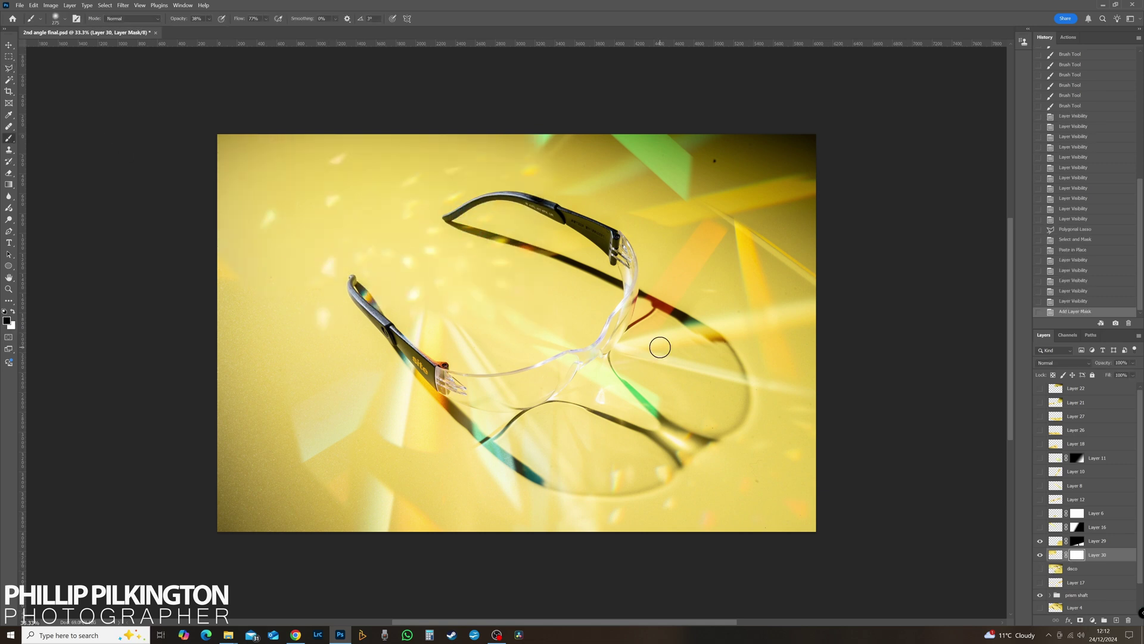
Step: Set the brush opacity to 78% and paint black on Layer 30's mask over the background around the near temple tip
left_click(209, 18)
left_click(1040, 556)
left_click(1040, 557)
left_click_drag(520, 332, 359, 243)
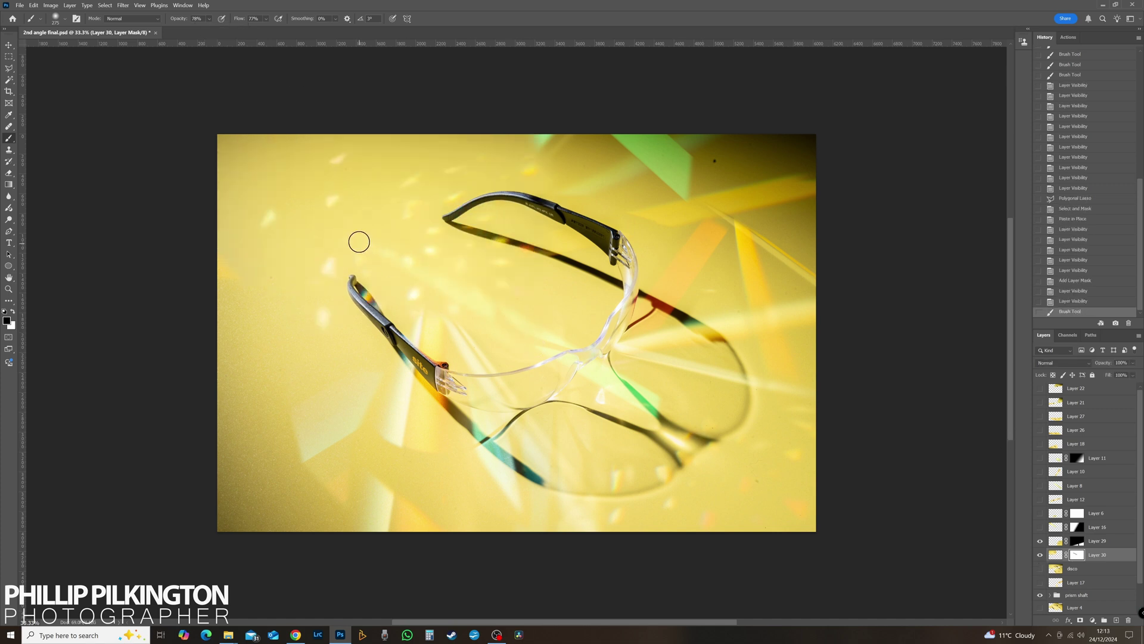
left_click(360, 240)
mouse_move(436, 293)
left_mouse_down()
mouse_move(375, 240)
mouse_move(404, 255)
mouse_move(265, 270)
left_mouse_up()
mouse_move(359, 277)
left_mouse_down()
mouse_move(379, 280)
mouse_move(356, 273)
left_mouse_up()
mouse_move(356, 274)
left_mouse_down()
mouse_move(404, 262)
mouse_move(363, 241)
left_mouse_up()
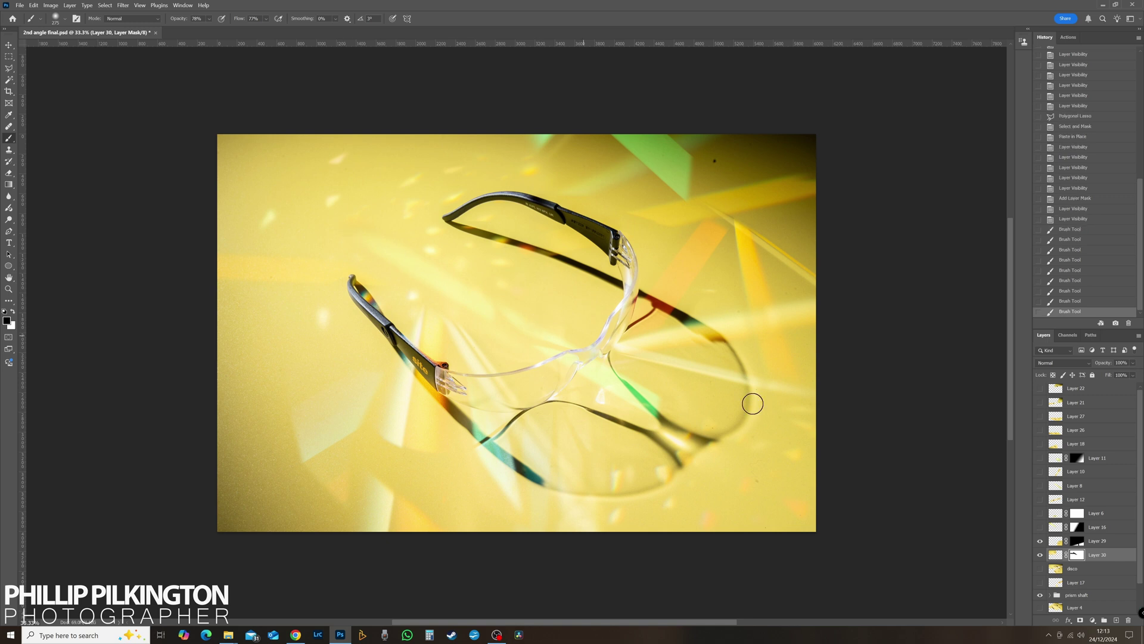
Step: Paint black on Layer 30's mask from the far temple tip up along the green streak, comparing the layer hidden and shown
left_click(1040, 557)
left_click(1041, 557)
mouse_move(457, 226)
left_mouse_down()
mouse_move(553, 127)
mouse_move(451, 241)
mouse_move(536, 135)
left_mouse_up()
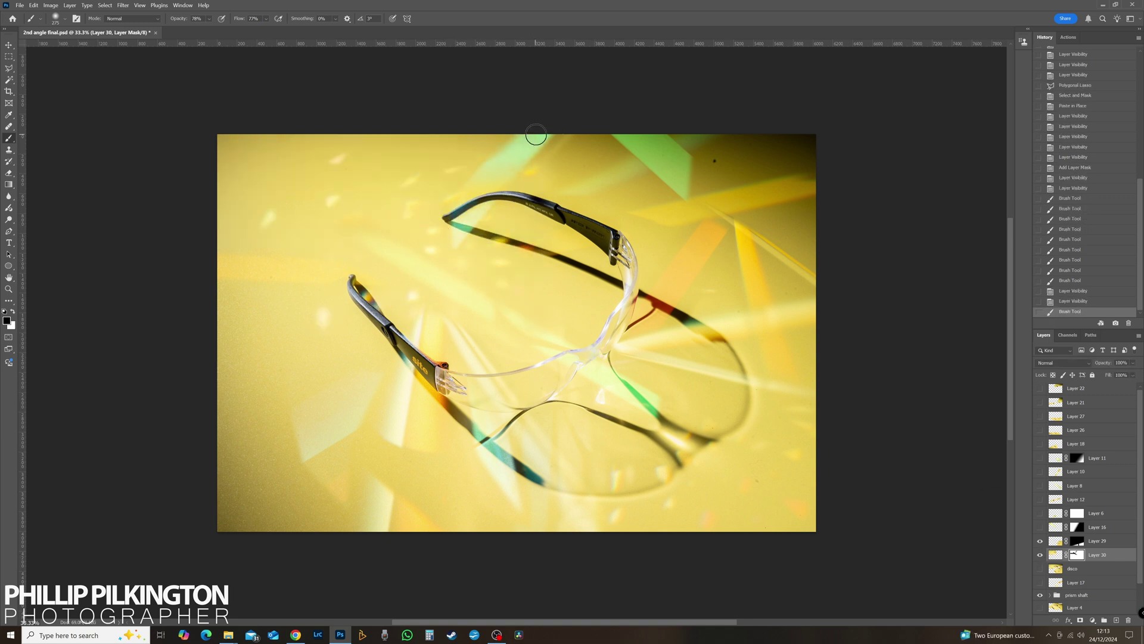
left_click(1041, 557)
left_click(1040, 557)
left_click(1041, 557)
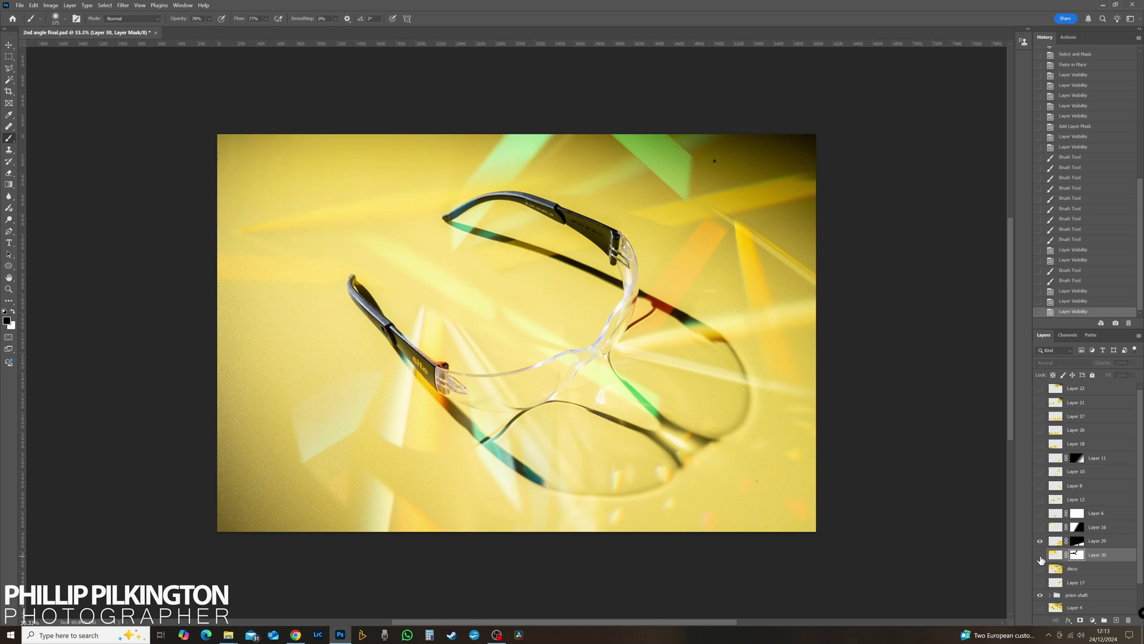
left_click(1041, 557)
Step: Mask Layer 30 with black over the middle of the far temple arm and compare it hidden and shown
left_click_drag(540, 203, 574, 216)
left_click(574, 215)
left_click(1040, 557)
left_click(1041, 557)
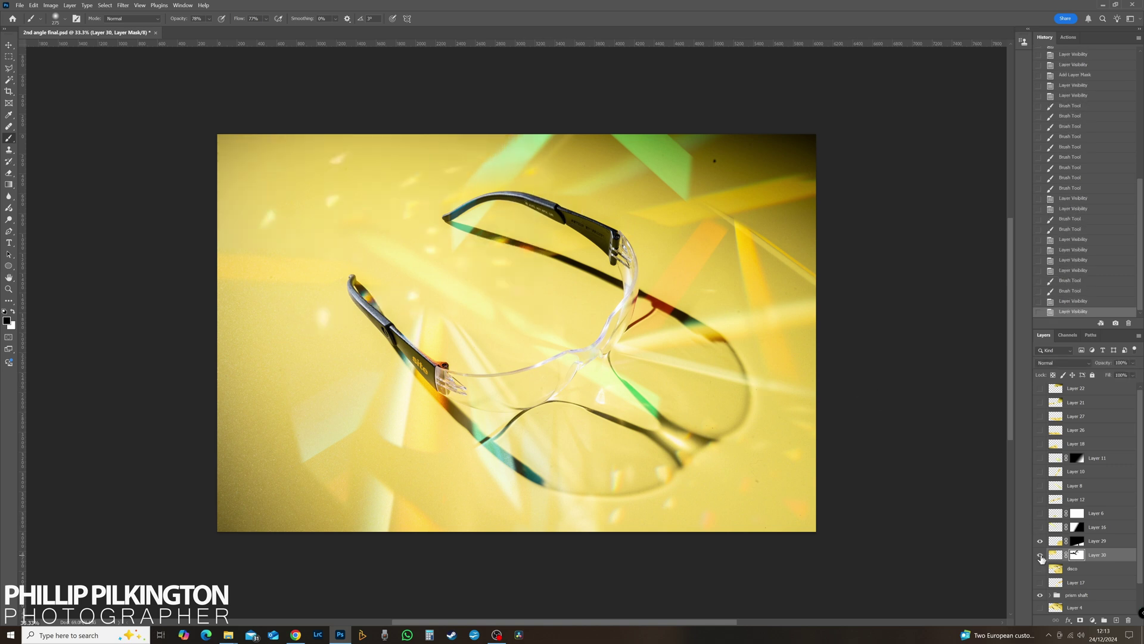
Step: Paint black on Layer 30's mask along the orange streak between the photo's edge and the far temple tip
left_click(1041, 557)
left_click(1040, 557)
left_click_drag(267, 222, 383, 215)
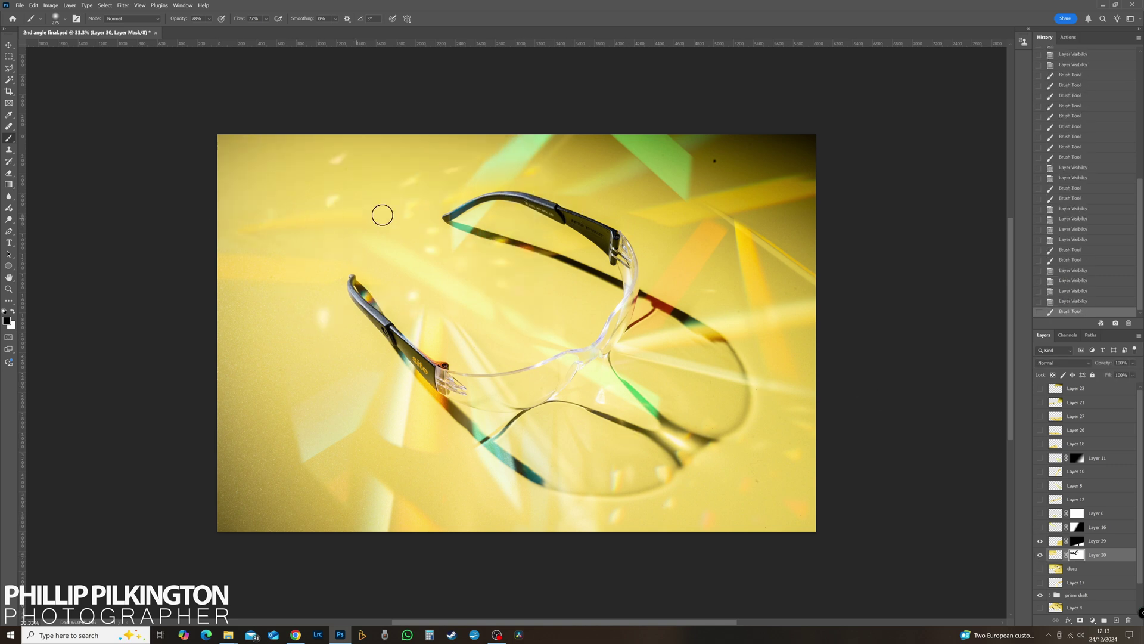
mouse_move(247, 238)
left_mouse_down()
mouse_move(314, 269)
mouse_move(253, 242)
mouse_move(389, 219)
left_mouse_up()
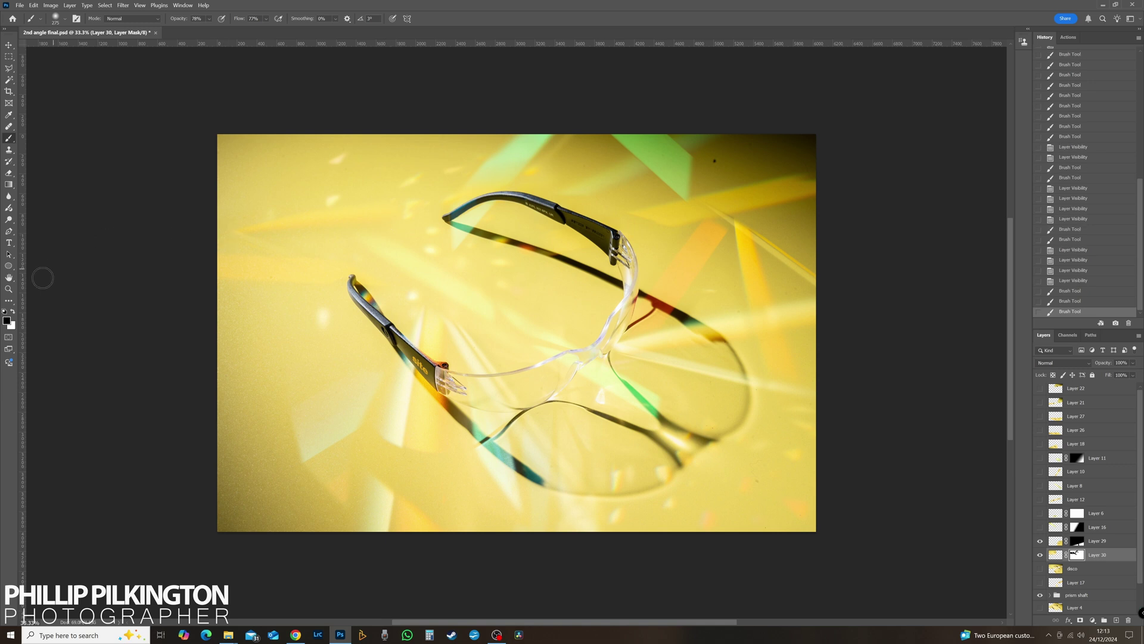
Step: Paint white on Layer 30's mask to restore the light spots above the orange streak, then compare the layer hidden and shown
left_click(5, 311)
left_click(268, 204)
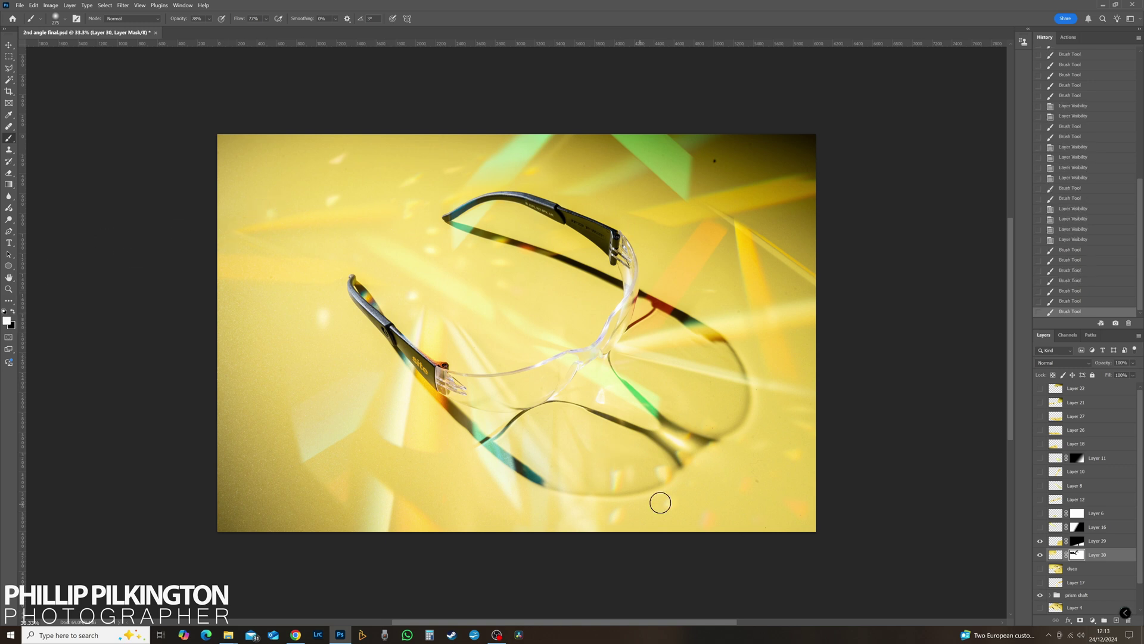
left_click(1041, 556)
left_click(1040, 556)
left_click(1041, 556)
left_click(1041, 556)
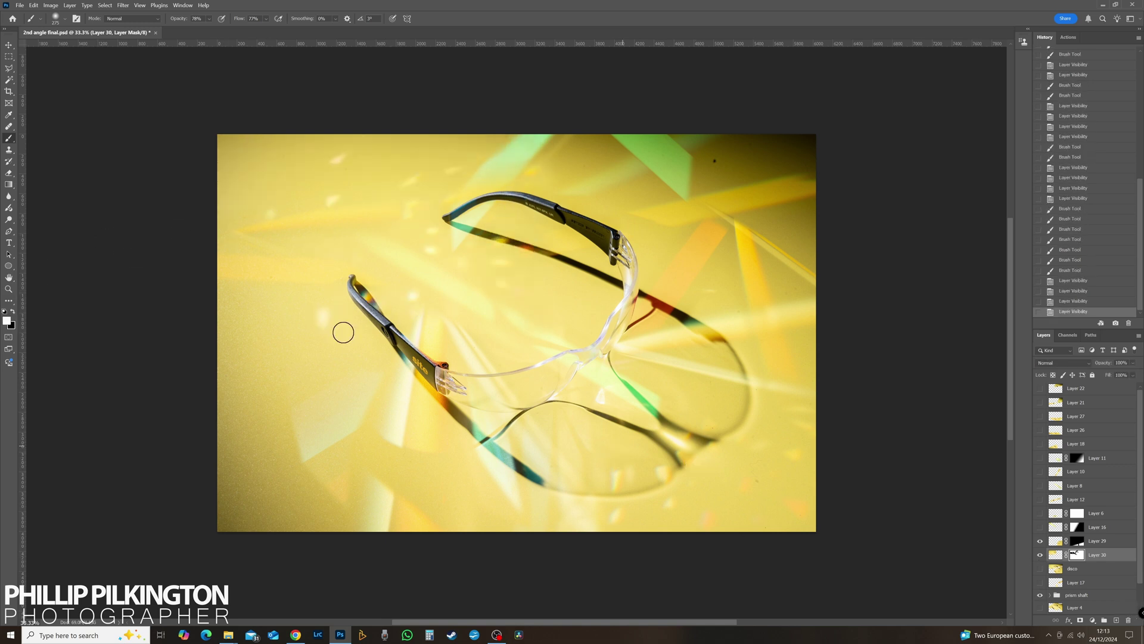
Step: Switch back to black and dab Layer 30's mask along the far temple arm and the shadow beneath it
key("x")
left_click_drag(533, 245, 494, 248)
left_click(1070, 302)
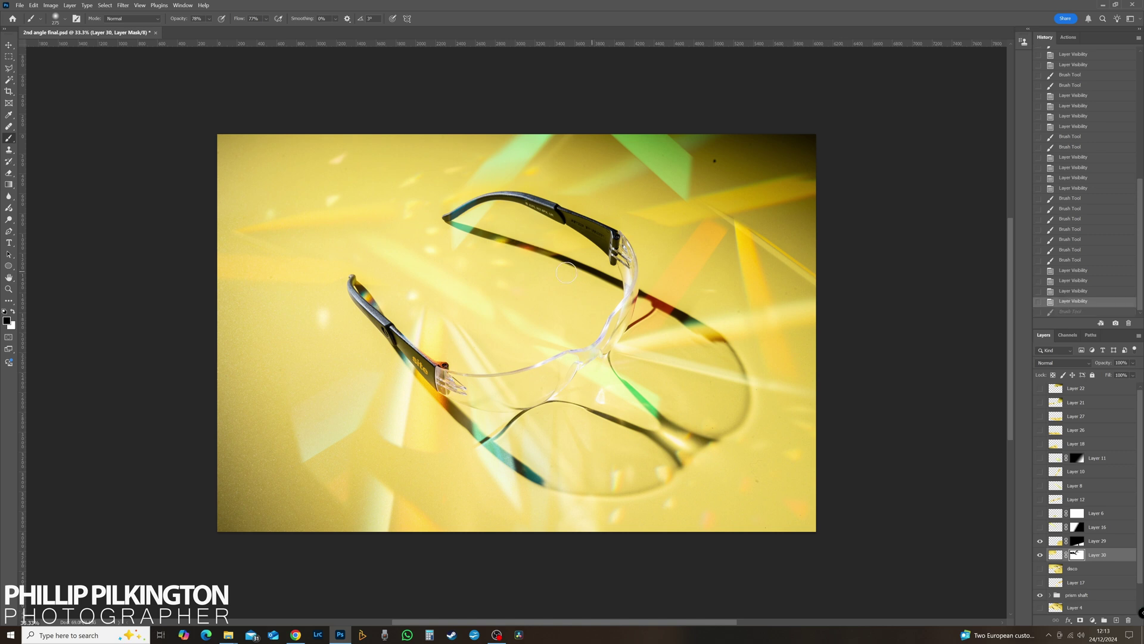
left_click(551, 233)
left_click(561, 238)
left_click(566, 238)
left_click(572, 239)
left_click(509, 217)
left_click(523, 217)
left_click(517, 217)
left_click(566, 207)
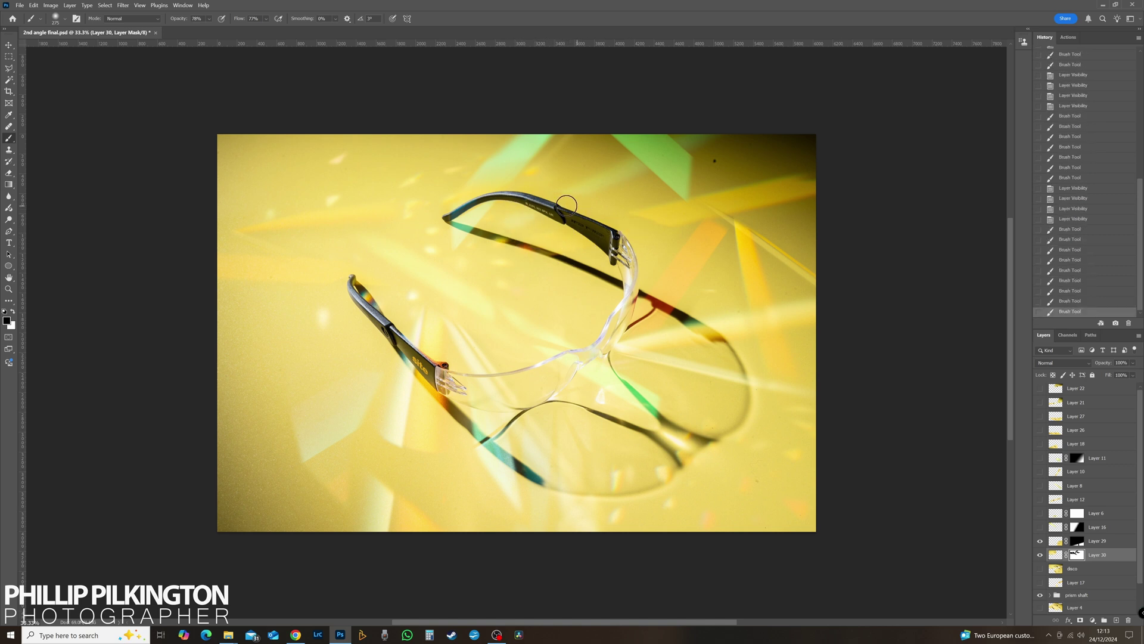
left_click(558, 233)
left_click(493, 215)
left_click(515, 211)
left_click(585, 247)
left_click(601, 223)
left_click(574, 215)
left_click(538, 189)
left_click(500, 193)
left_click(535, 200)
left_click(533, 203)
left_click(571, 233)
left_click(584, 237)
Step: Compare Layer 30 hidden and shown, and dab black on its mask over the green streak between the two temple arms
left_click(1040, 555)
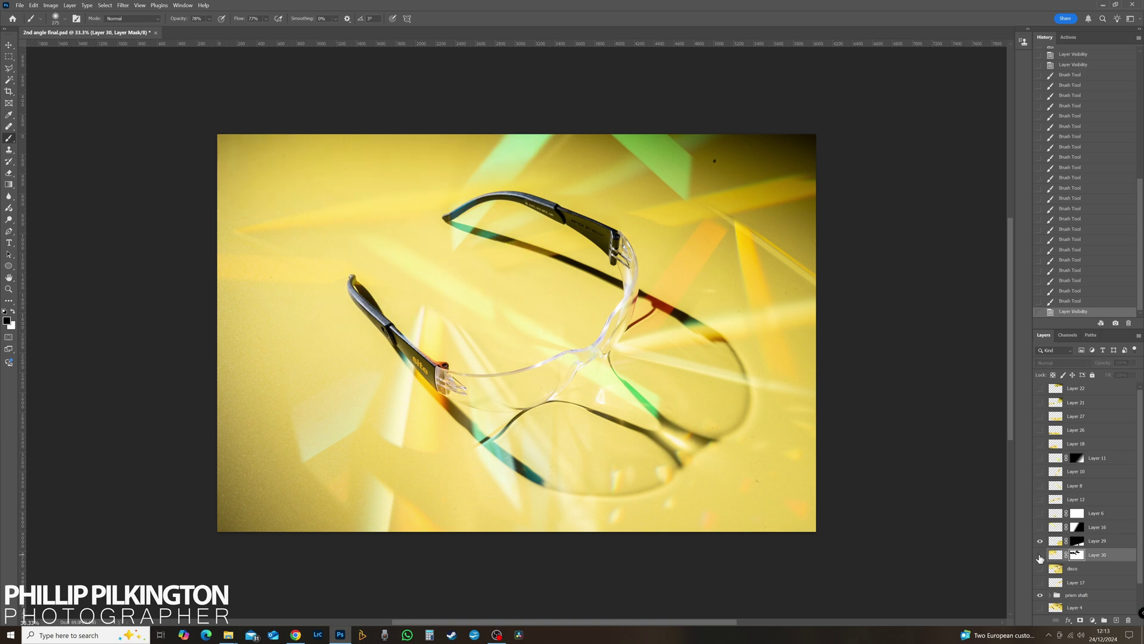
left_click(1040, 556)
left_click(1040, 555)
left_click(1040, 555)
left_click(502, 314)
left_click(502, 313)
left_click(493, 304)
left_click(501, 307)
left_click(512, 311)
left_click(519, 315)
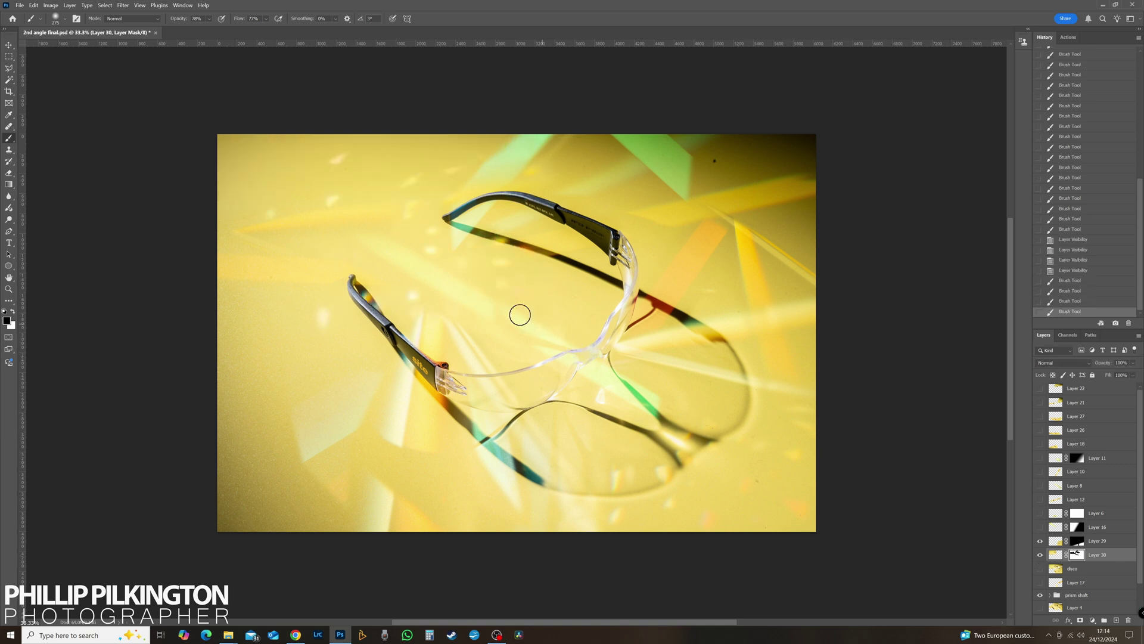
Step: Examine Layer 30's contribution to the light effects by comparing the photo with the layer hidden and shown
left_click(1040, 556)
left_click(1040, 556)
left_click(1040, 555)
left_click(1040, 555)
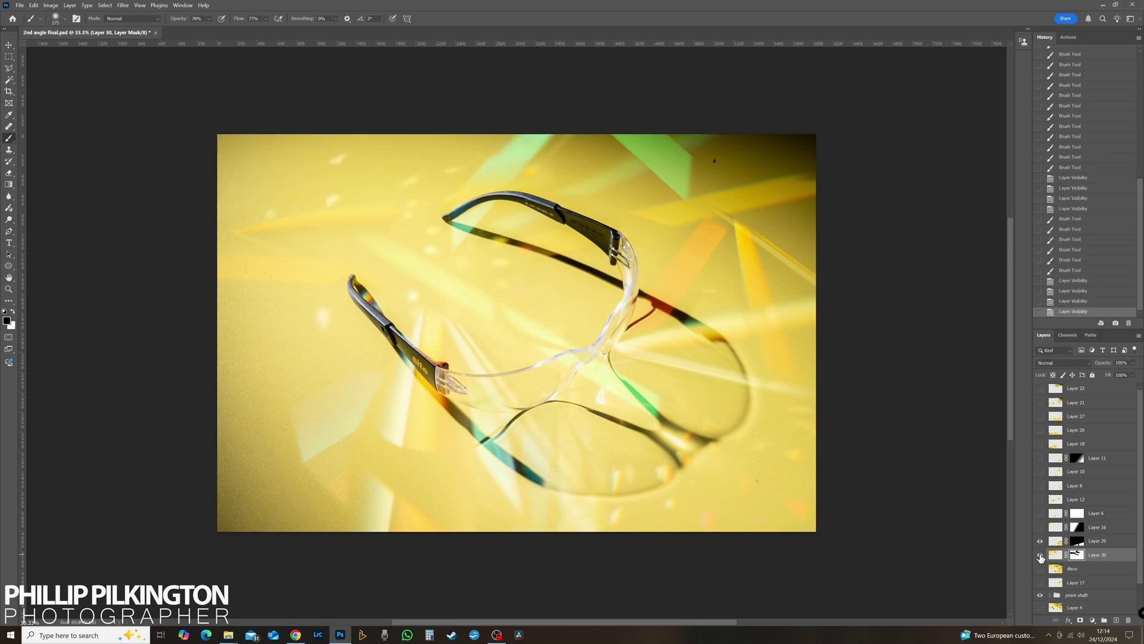
left_click(1040, 555)
left_click(1040, 556)
left_click(1040, 555)
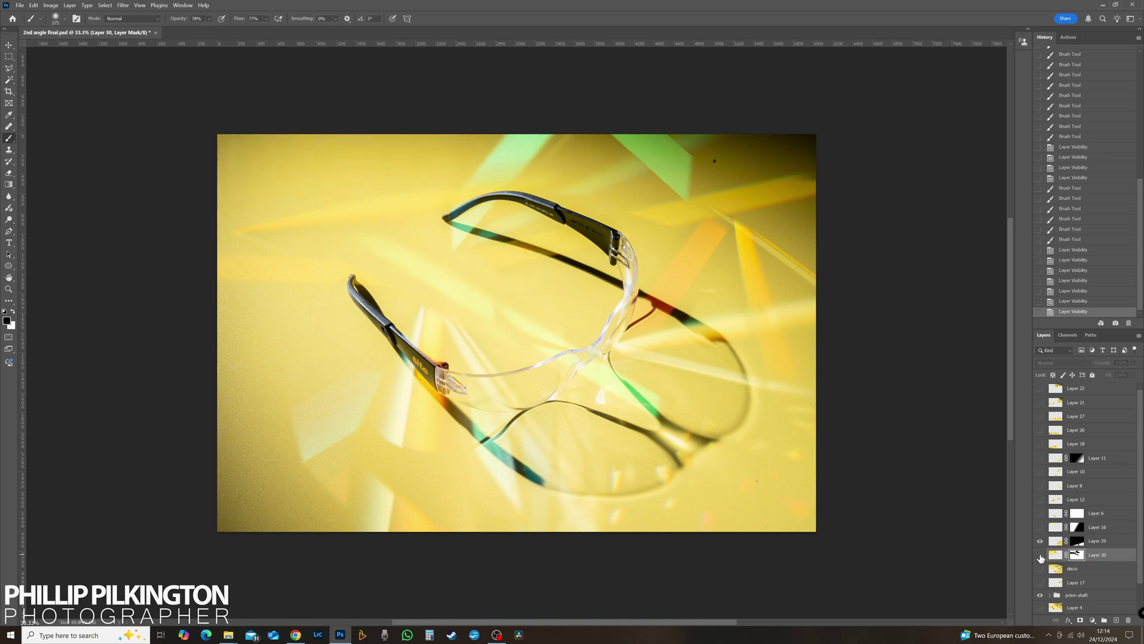
left_click(1040, 556)
left_click(1040, 555)
left_click(1040, 555)
Step: Examine Layer 29's contribution to the lower part of the photo by comparing it hidden and shown
left_click(1040, 541)
left_click(1040, 541)
left_click(1040, 541)
left_click(1040, 541)
left_click(1040, 541)
left_click(1040, 541)
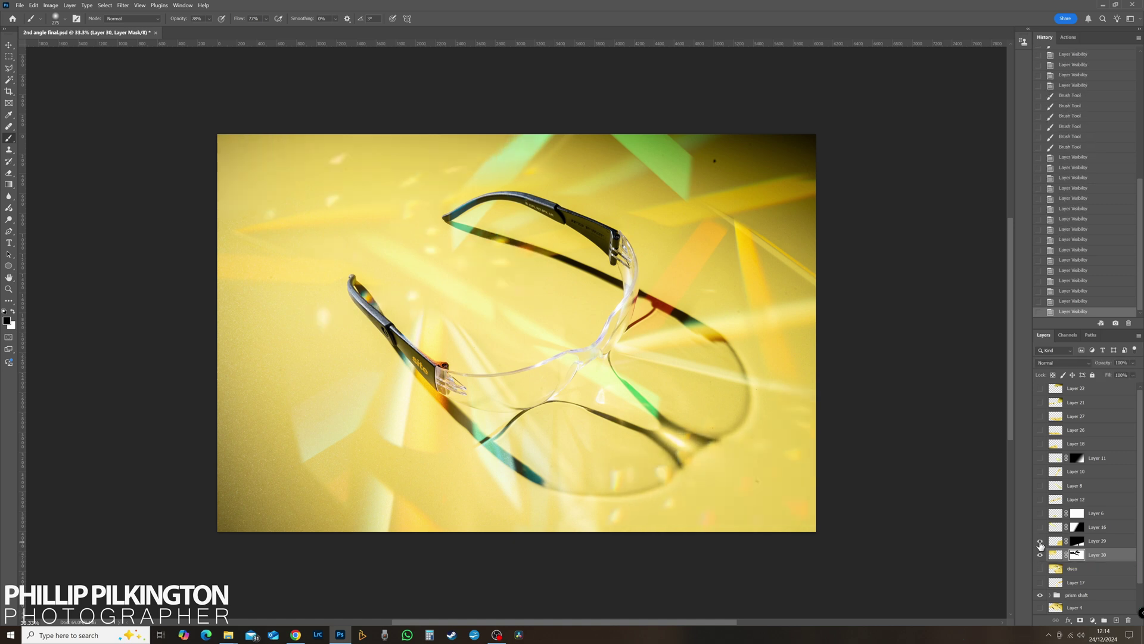
left_click(1040, 541)
left_click(1040, 541)
Step: Select Layer 29's mask and paint black over the background beside the far lens shadow, near the photo's edge
left_click(1076, 541)
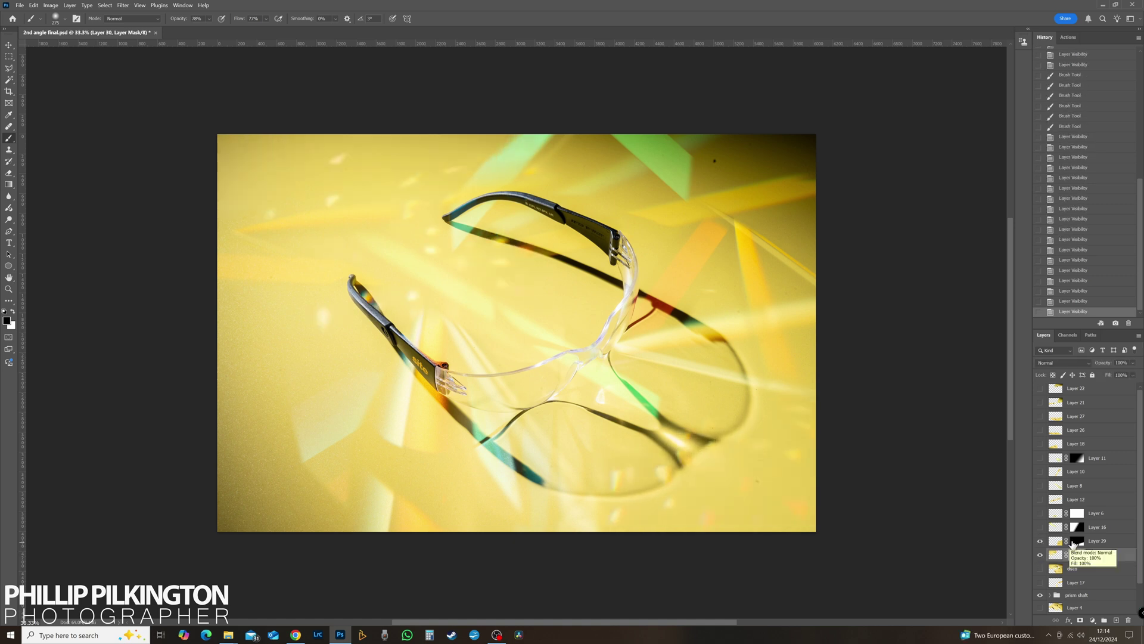
left_click(1040, 541)
left_click(1040, 541)
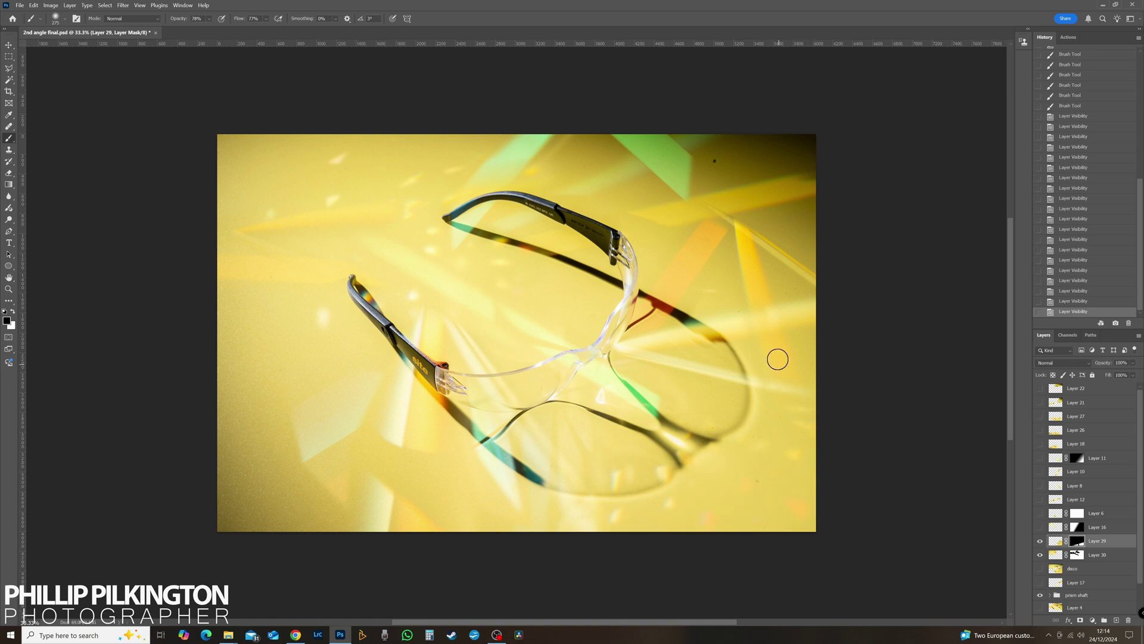
mouse_move(773, 381)
left_mouse_down()
mouse_move(807, 441)
mouse_move(792, 387)
left_mouse_up()
left_click_drag(788, 381, 803, 421)
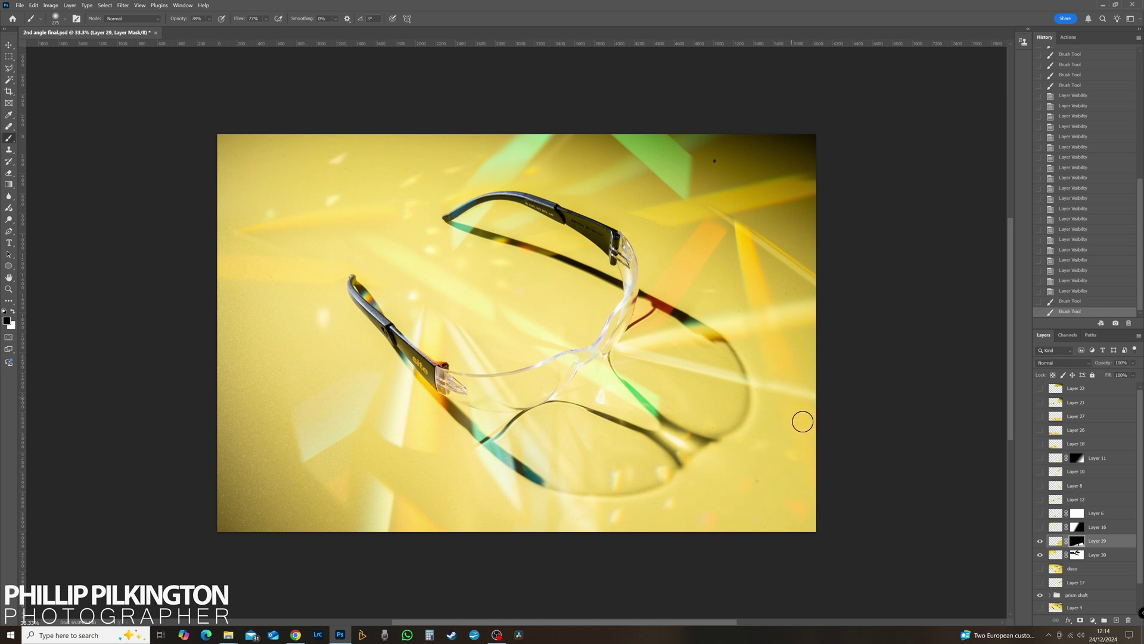
Step: Compare the photo with Layers 29 and 30 hidden and shown, then save the document
left_click(1040, 543)
left_click(1039, 543)
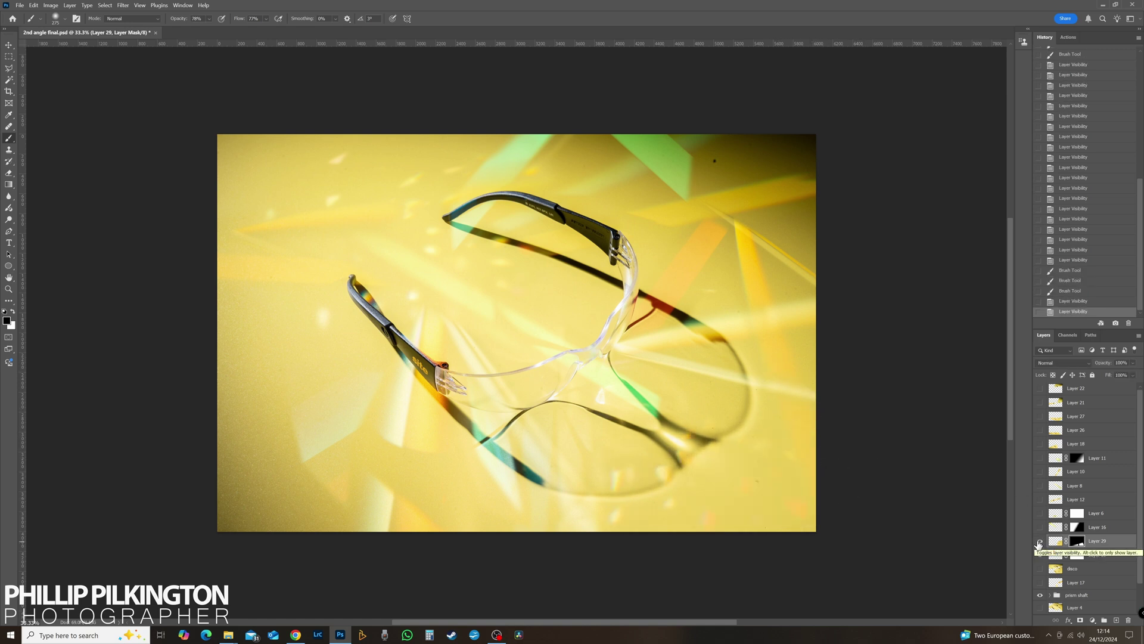
left_click(1039, 542)
left_click(1040, 542)
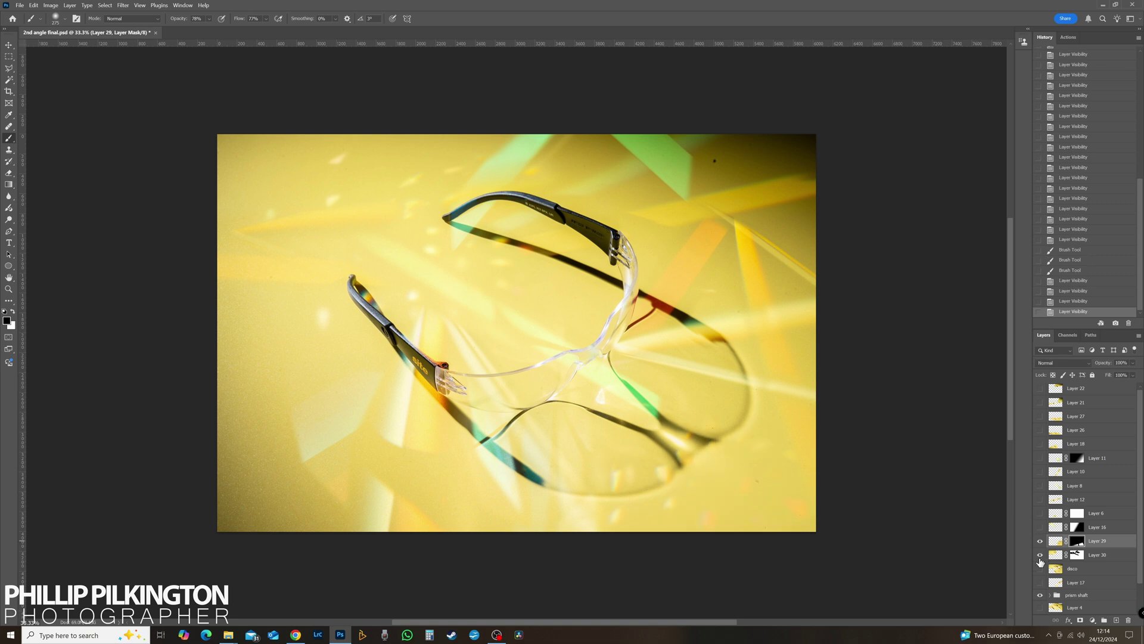
left_click(1039, 556)
left_click(1040, 556)
key("ctrl+s")
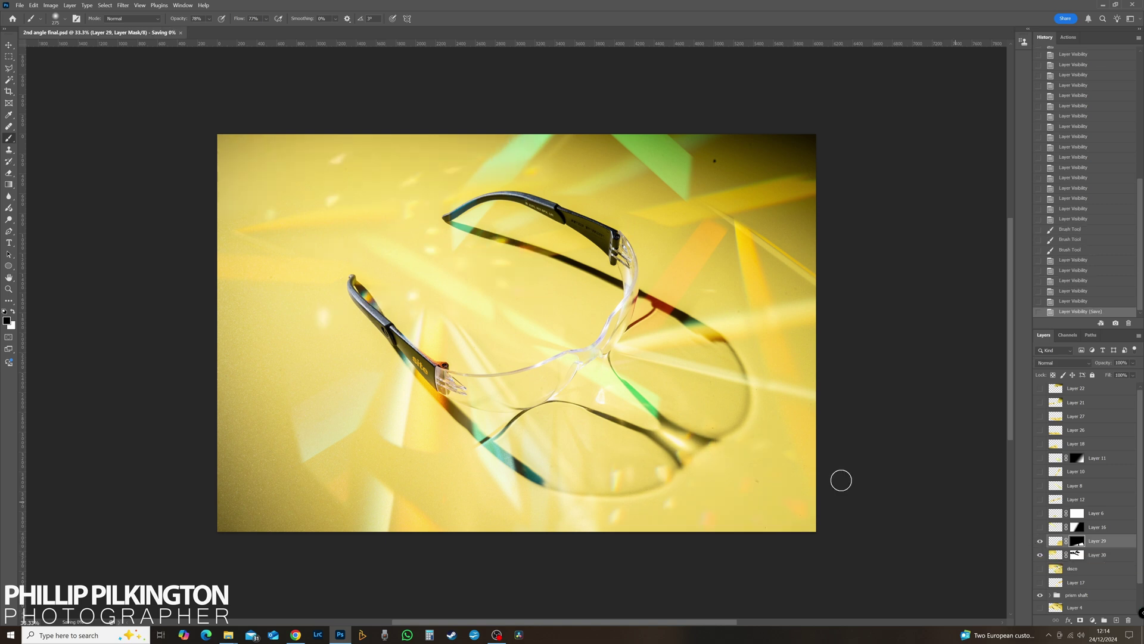
Step: Create a layer group above Layer 29 and name it "prism lighting"
scroll(1066, 547, "down", 2)
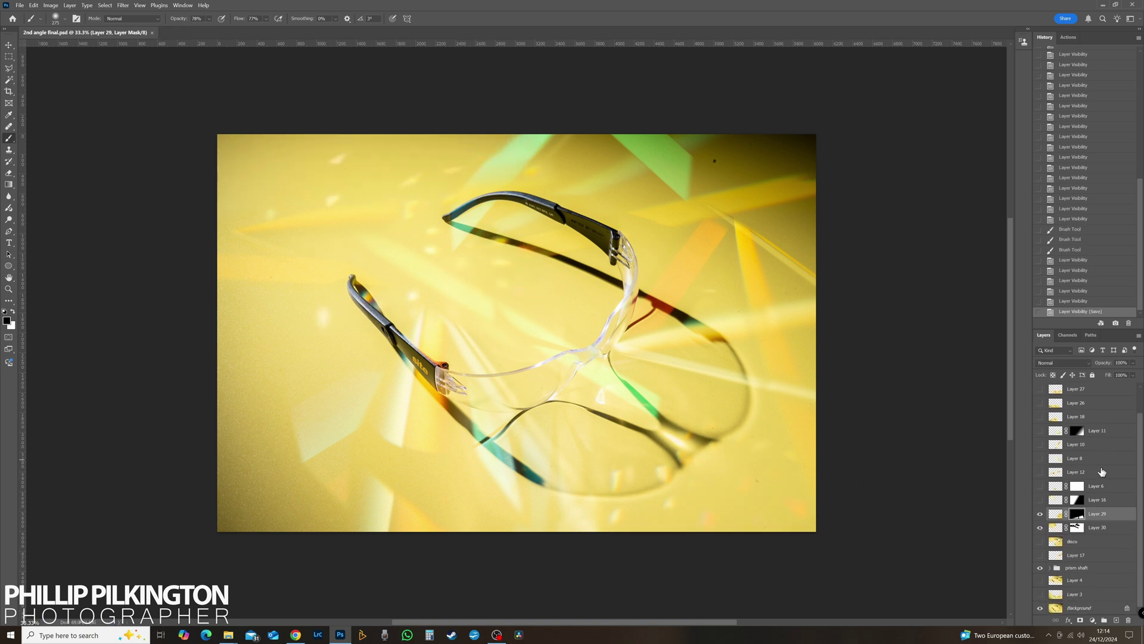
left_click(1104, 621)
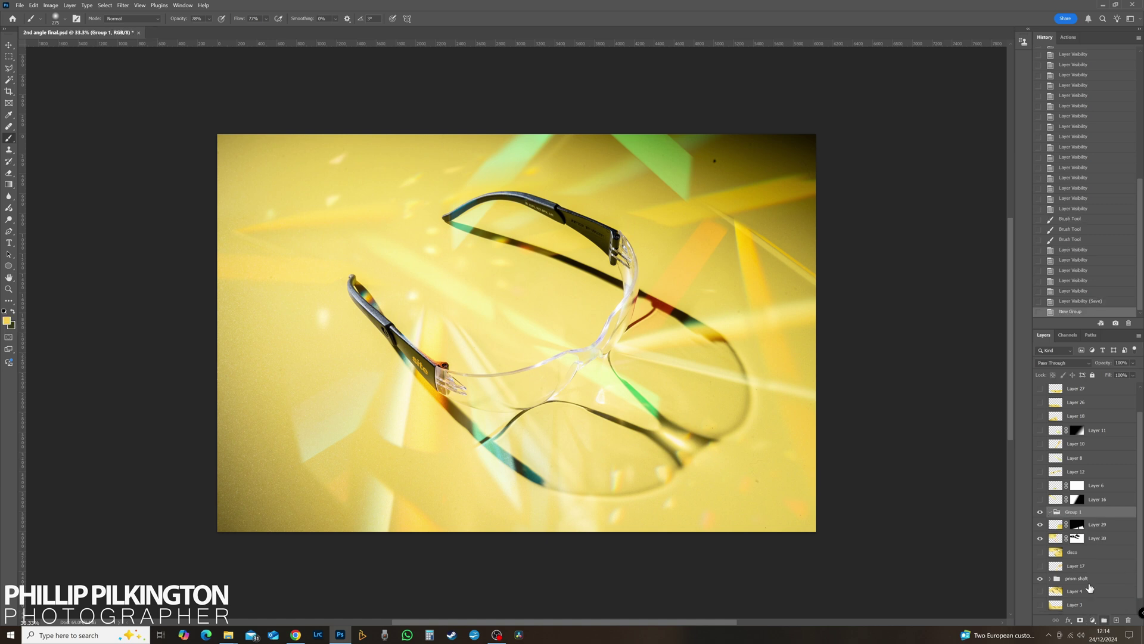
double_click(1073, 512)
type("prism lighting")
key("Return")
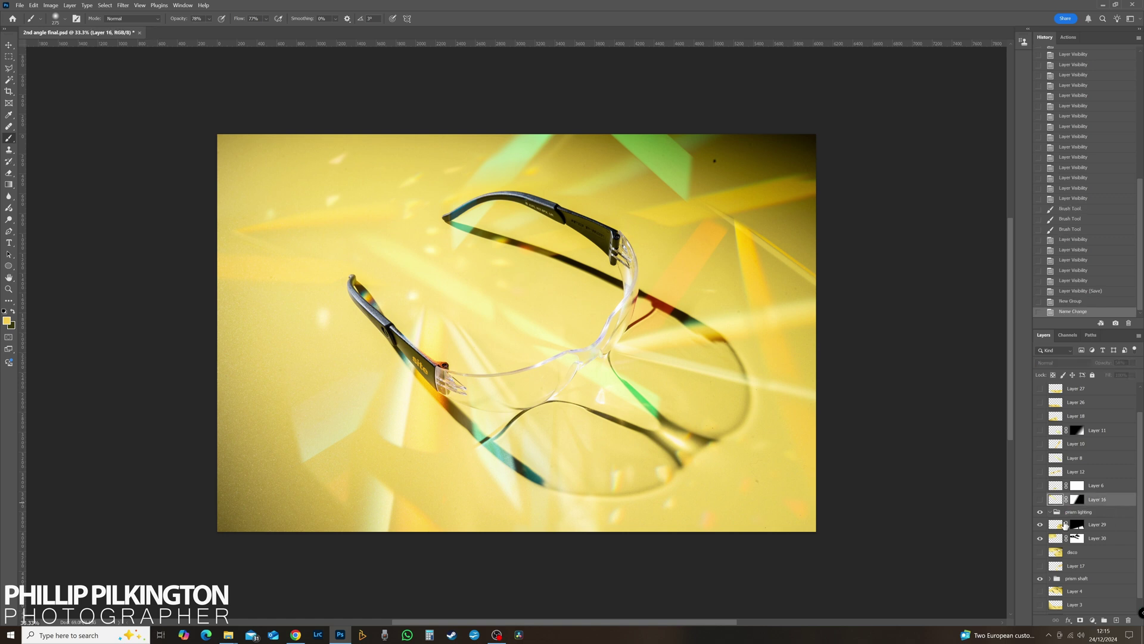
left_click(1057, 525)
left_click(1056, 524, "ctrl")
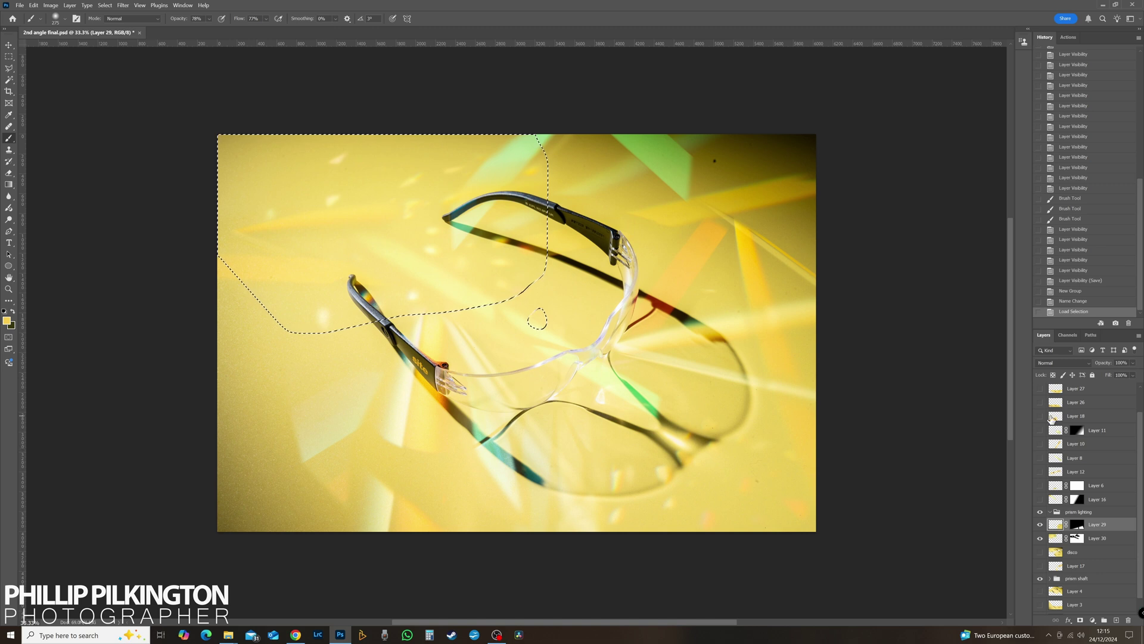
key("ctrl+d")
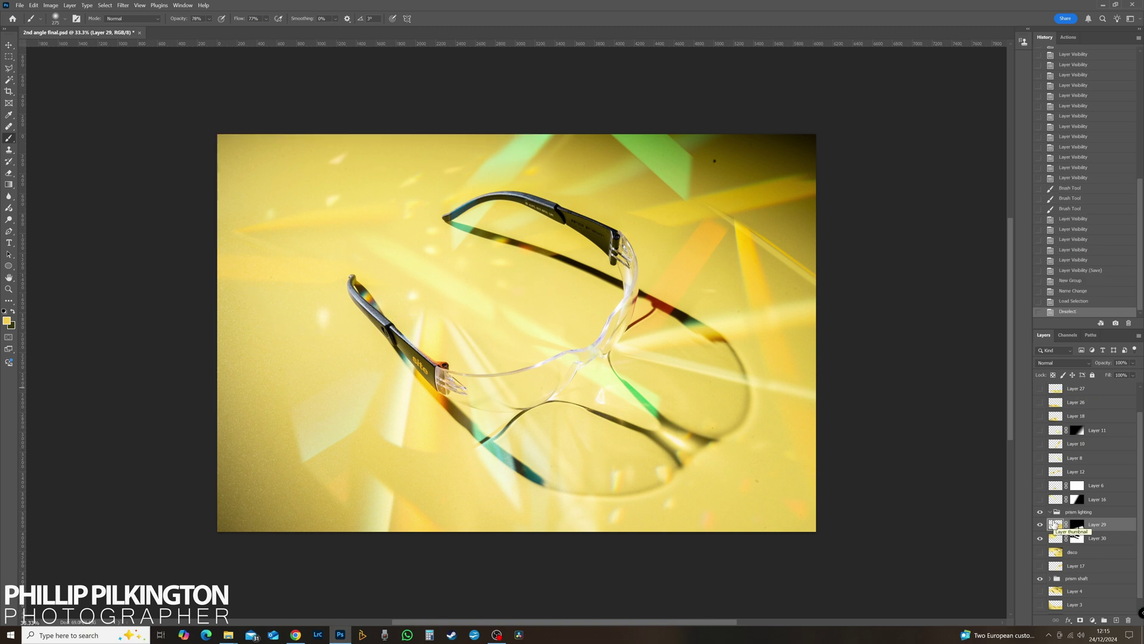
Step: Move Layers 29 and 30 into the prism lighting group, collapse it, and place the prism shaft group directly beneath it
left_click_drag(1122, 527, 1110, 518)
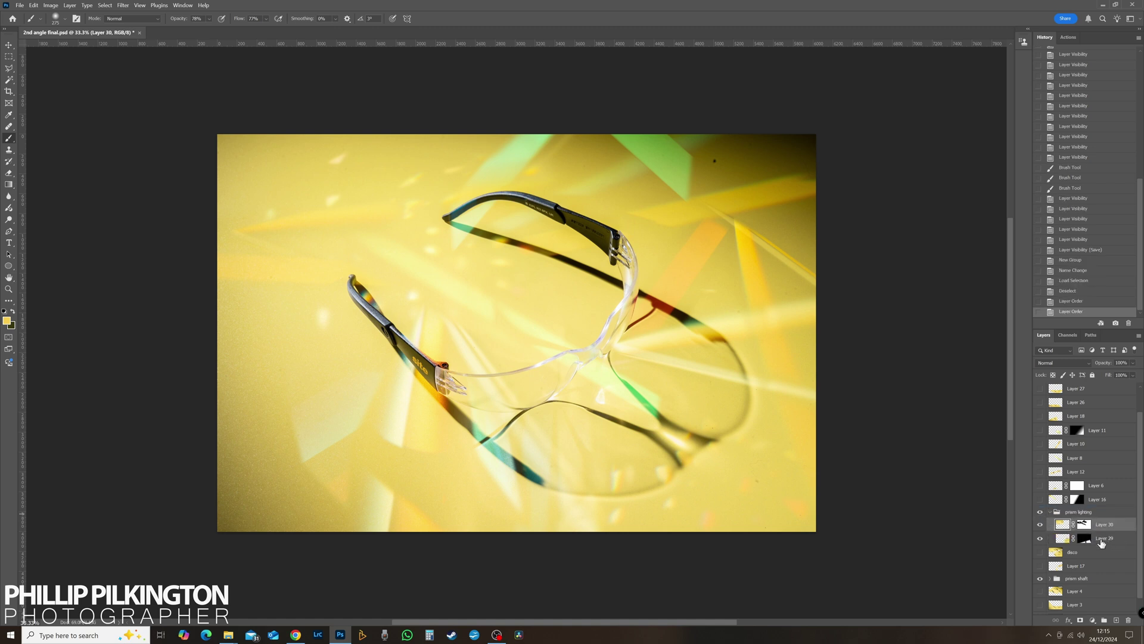
left_click(1051, 512)
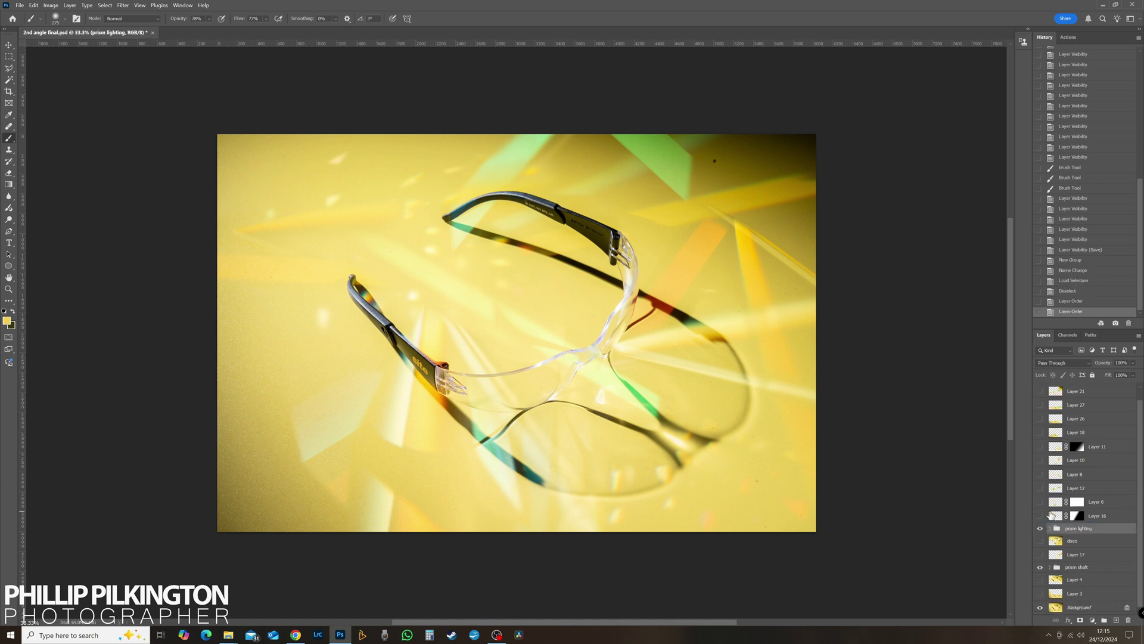
left_click_drag(1074, 544, 1075, 539)
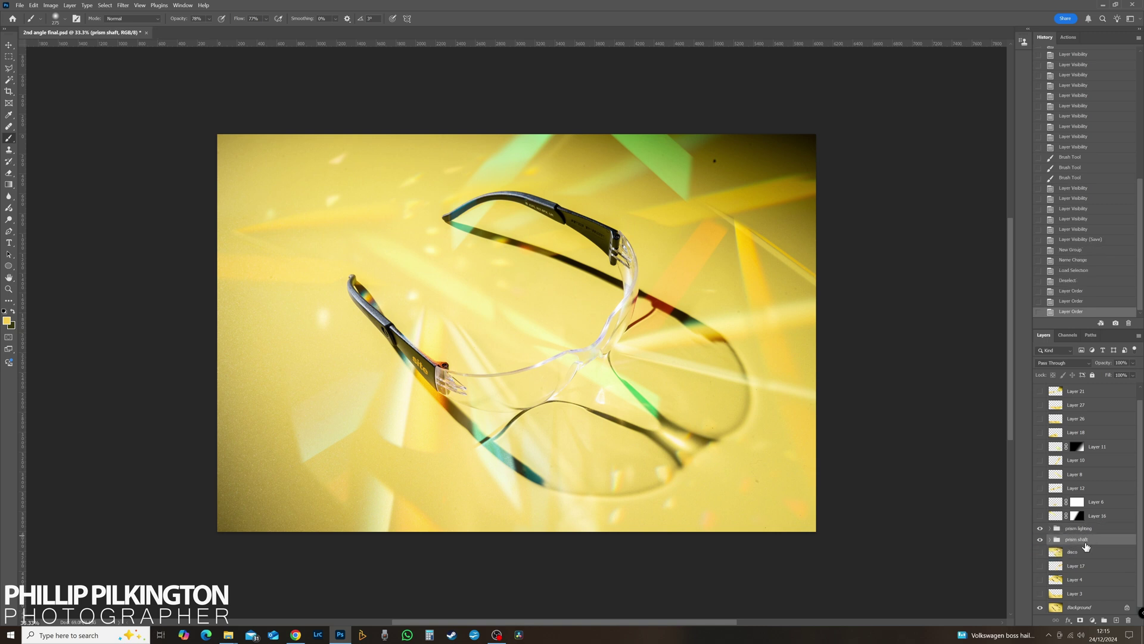
Step: Create another layer group, place it above Layer 11 and name it "others"
left_click(1103, 622)
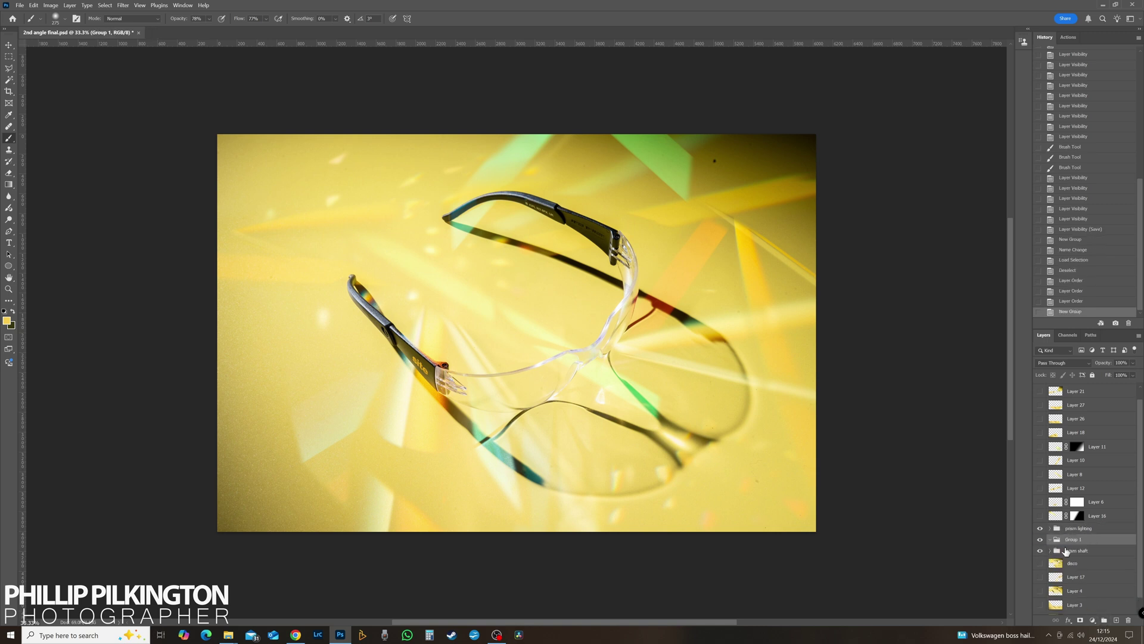
left_click_drag(1068, 542, 1068, 438)
double_click(1073, 445)
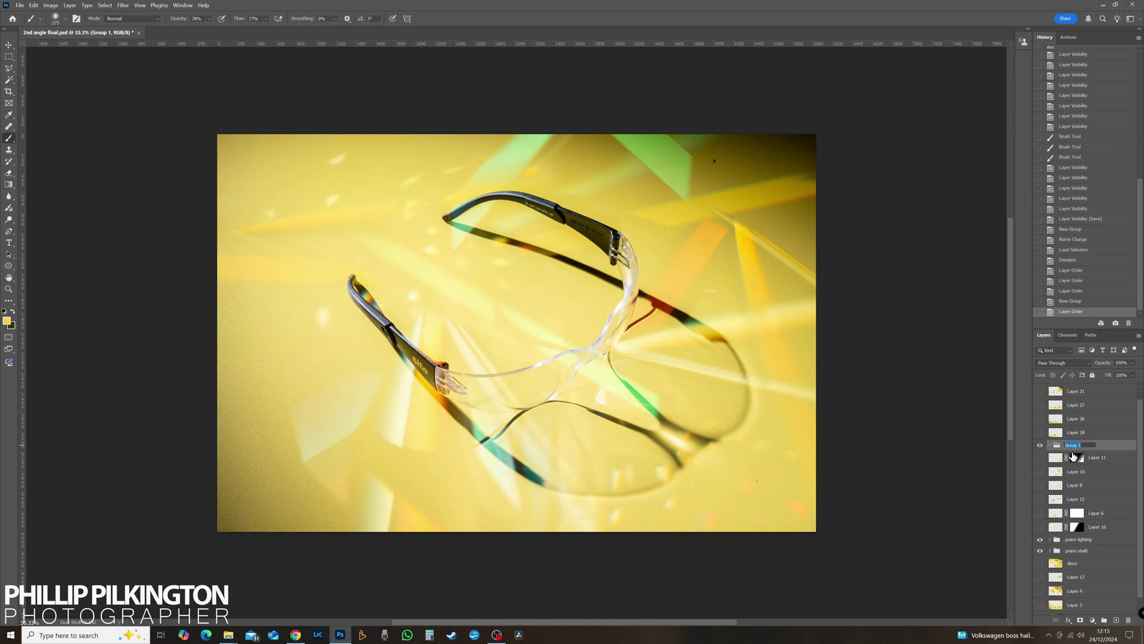
key("Return")
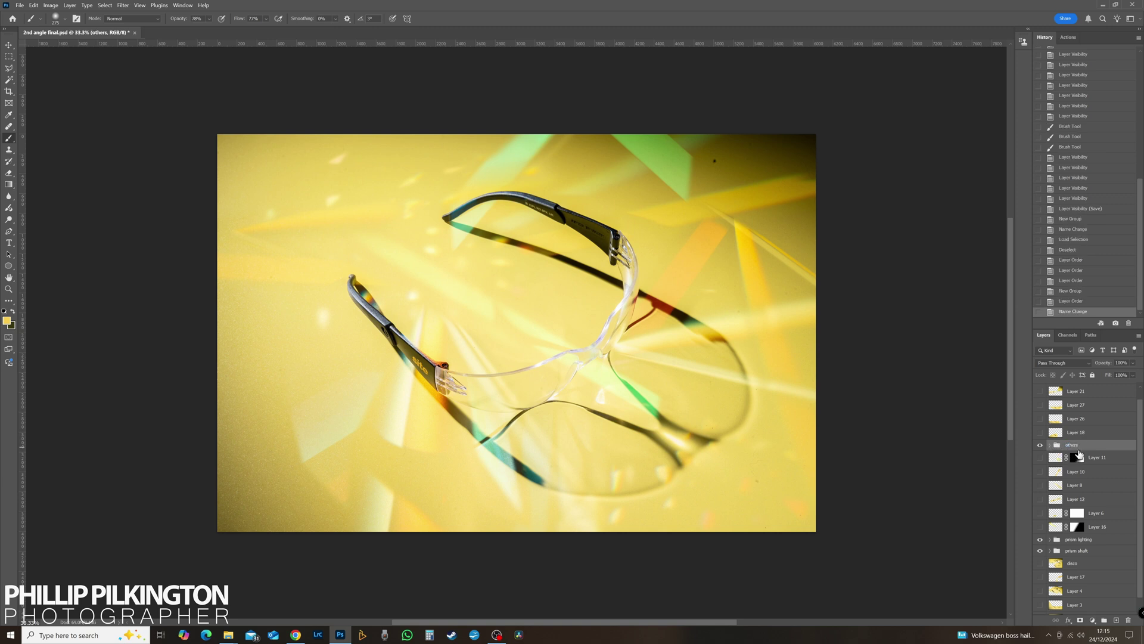
Step: Move all the loose hidden layers except Layer 3 into the others group, including Layer 11 to Layer 16, disco, Layer 17 and Layer 4
left_click_drag(1076, 391, 1080, 457)
left_click(1058, 403)
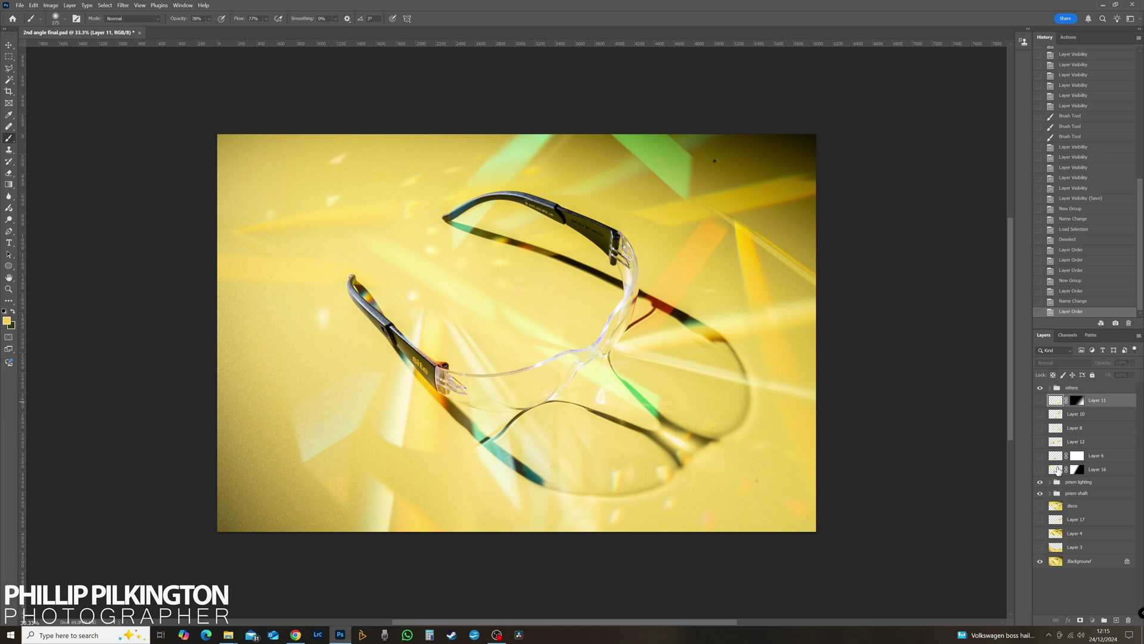
left_click(1057, 470, "shift")
left_click_drag(1057, 401, 1060, 392)
left_click(1056, 424)
left_click(1057, 450, "shift")
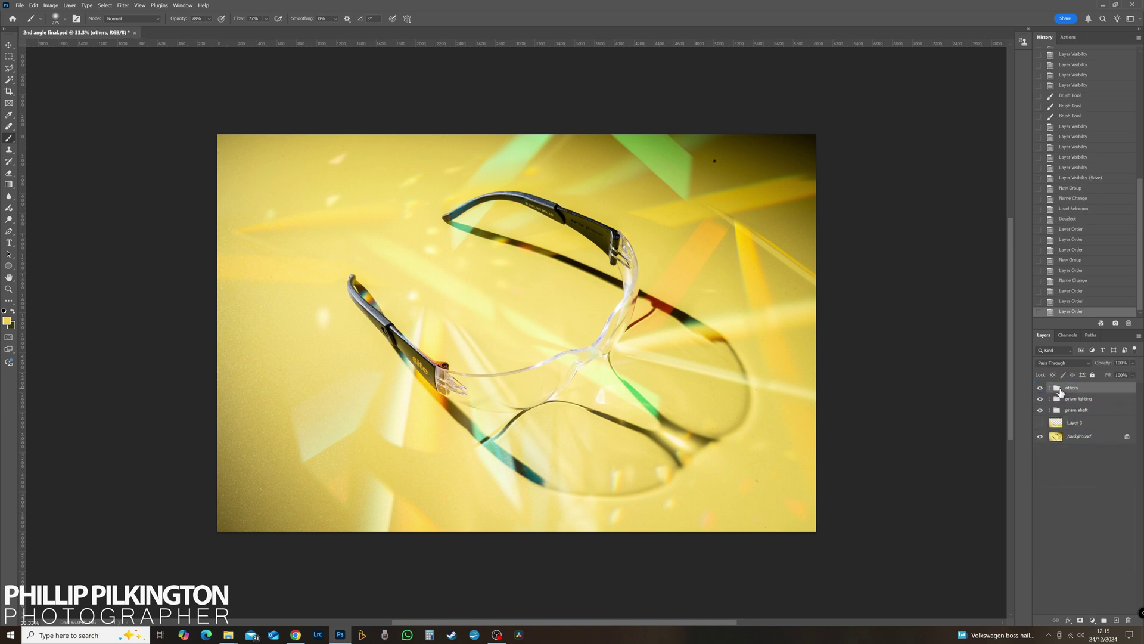
Step: Hide the others group, save the file, move Layer 3 into that group, and show only the selected Background layer
left_click(1041, 388)
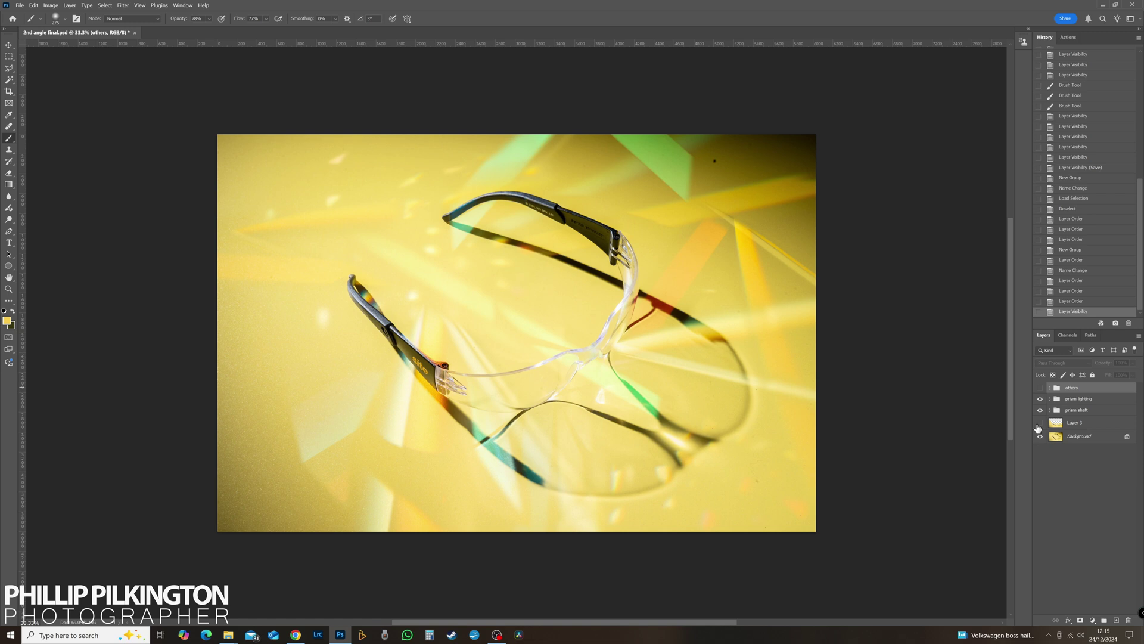
key("ctrl+s")
left_click_drag(1058, 423, 1072, 388)
left_click(1040, 423, "alt")
left_click(1053, 423)
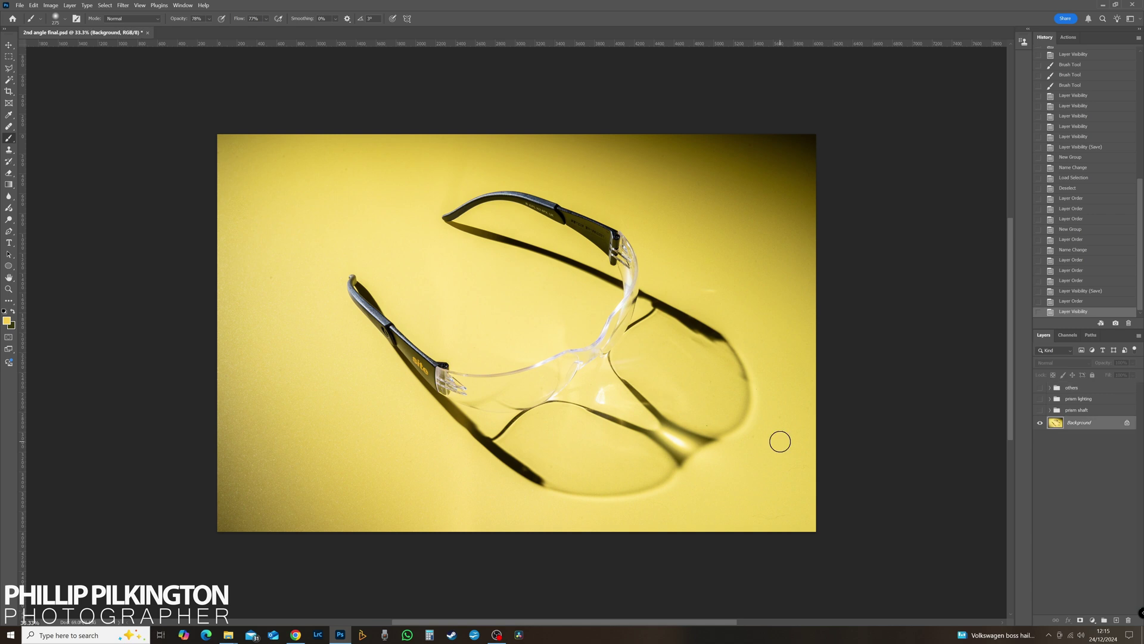
Step: Remove the dark spot on the yellow backdrop beside the near arm's tip with the Spot Healing Brush on the Background layer
left_click(9, 289)
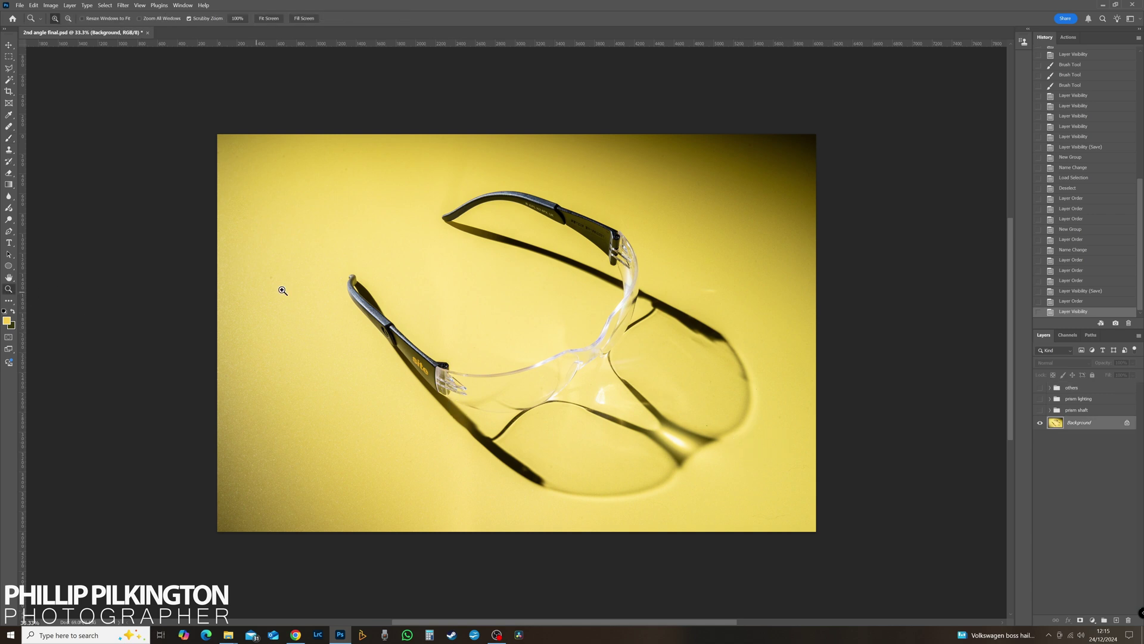
left_click(319, 311)
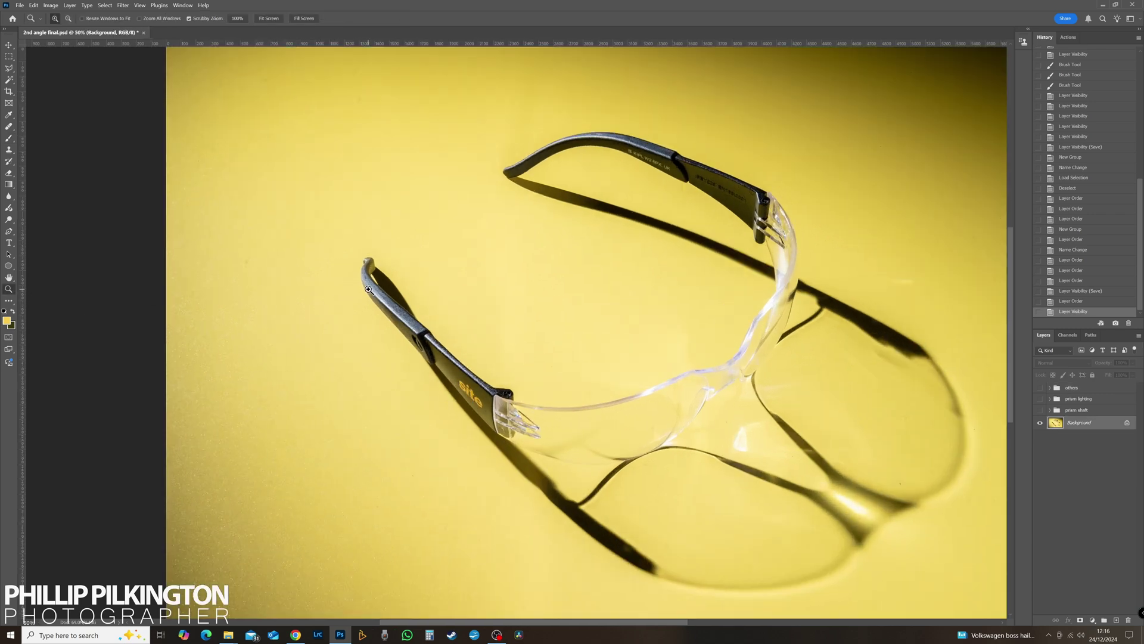
left_click(369, 290)
left_click(369, 290)
left_click_drag(310, 263, 508, 306)
left_click(8, 126)
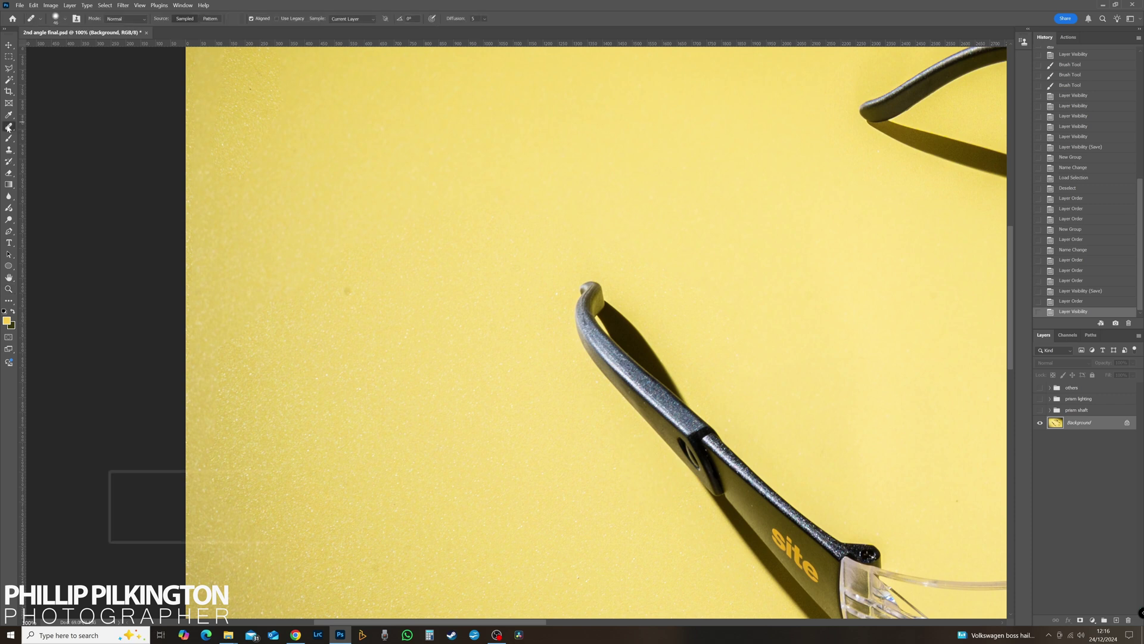
left_click(382, 305)
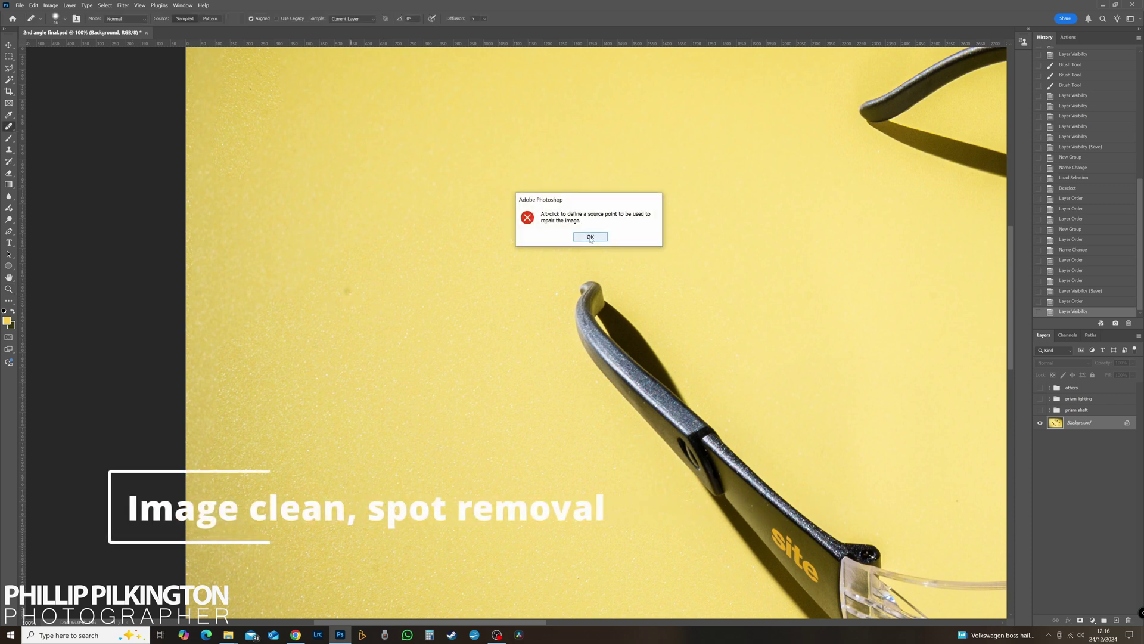
left_click(587, 235)
right_click(9, 125)
left_click(54, 126)
left_click(347, 295)
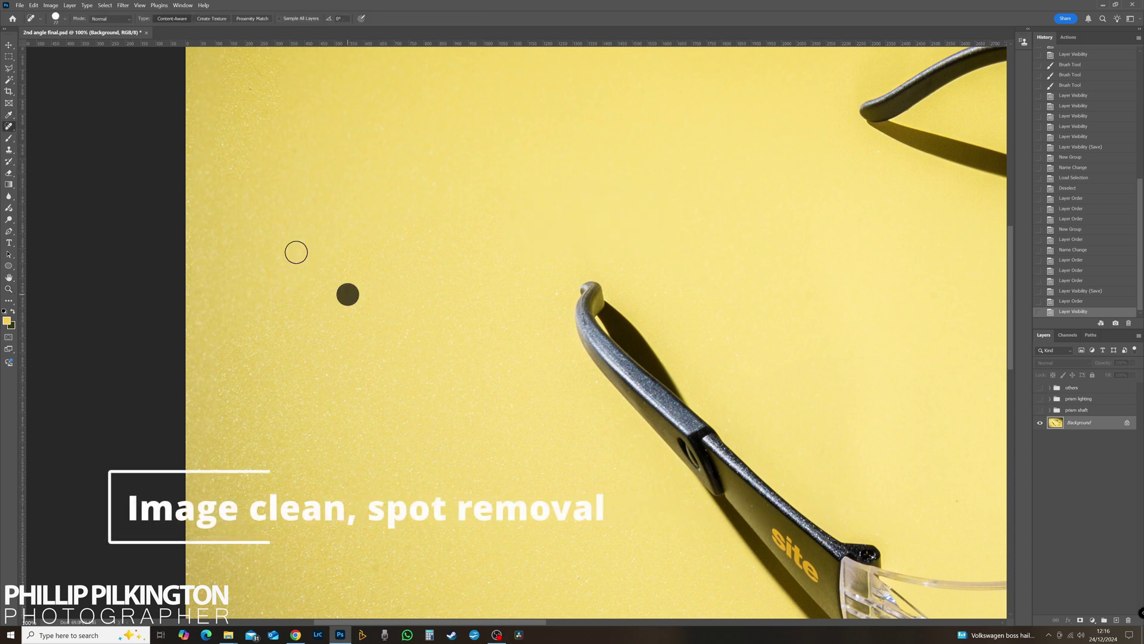
Step: Reduce the healing brush size and heal the small specks beside the near arm's tip and on the arm itself
left_click(65, 19)
left_click_drag(25, 46, 18, 44)
left_click(557, 314)
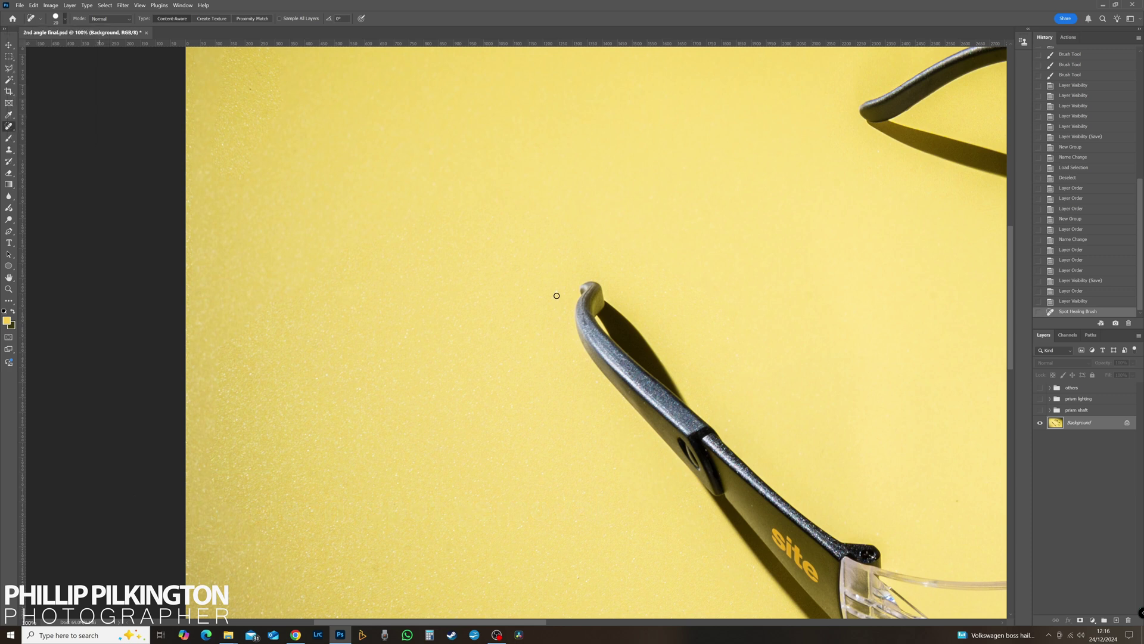
left_click(556, 299)
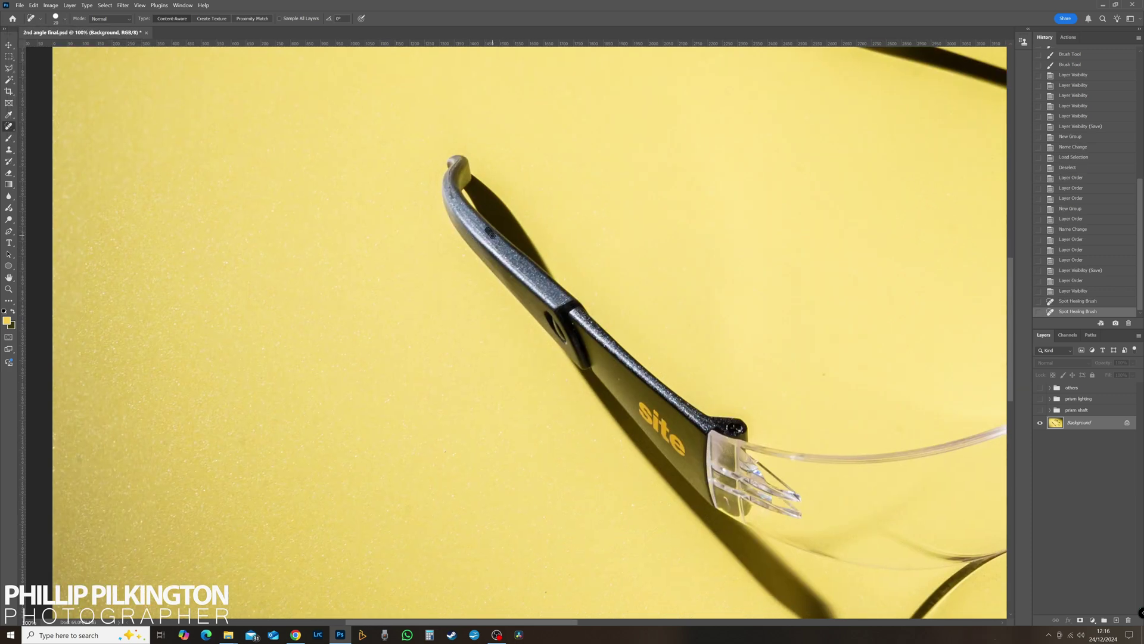
left_click(492, 235)
left_click_drag(559, 325, 440, 219)
left_click(500, 272)
left_click_drag(499, 320, 409, 239)
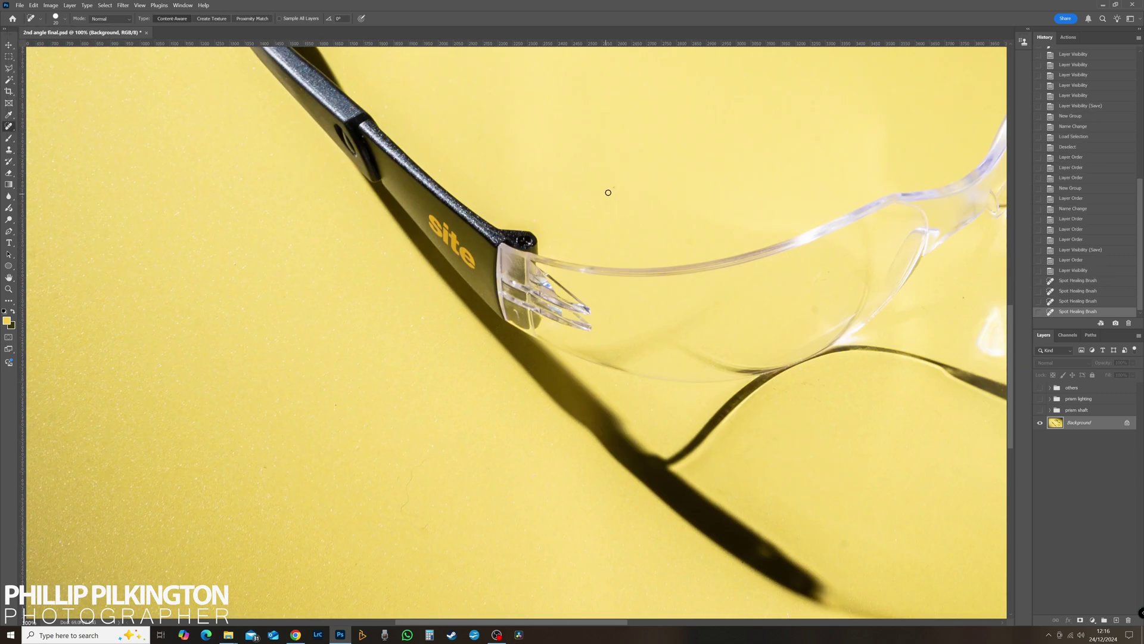
Step: Heal the specks near the clear lens's upper rim and the white flecks on the near arm's black hinge
left_click(681, 244)
left_click(670, 288)
left_click_drag(670, 287, 564, 297)
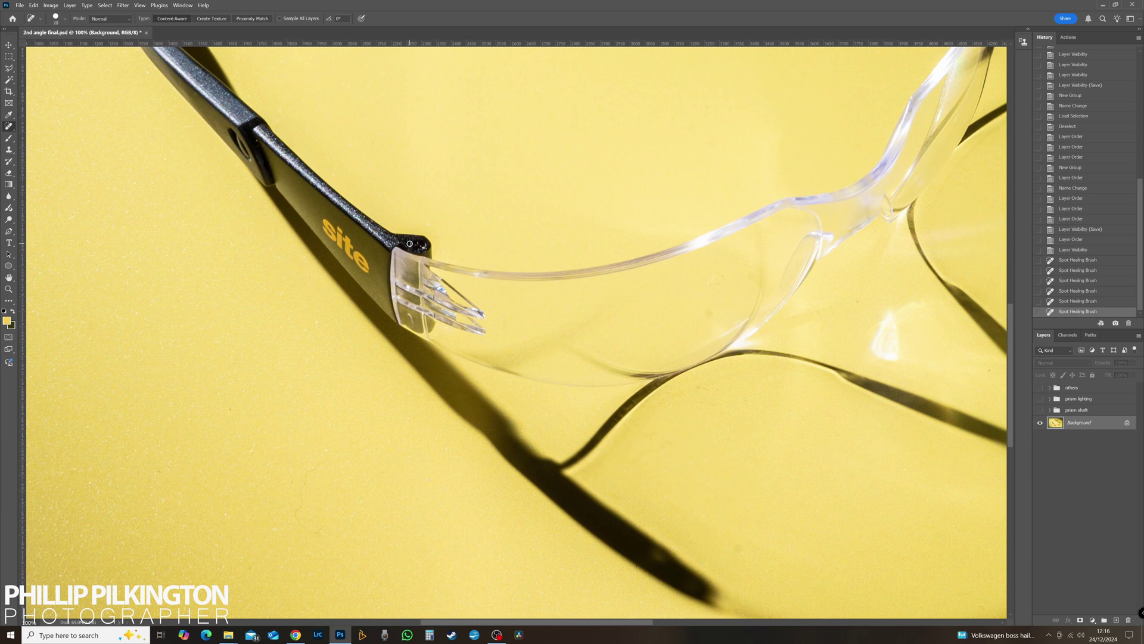
left_click(409, 243)
left_click(412, 244)
left_click(415, 245)
left_click(420, 246)
left_click_drag(380, 260, 400, 350)
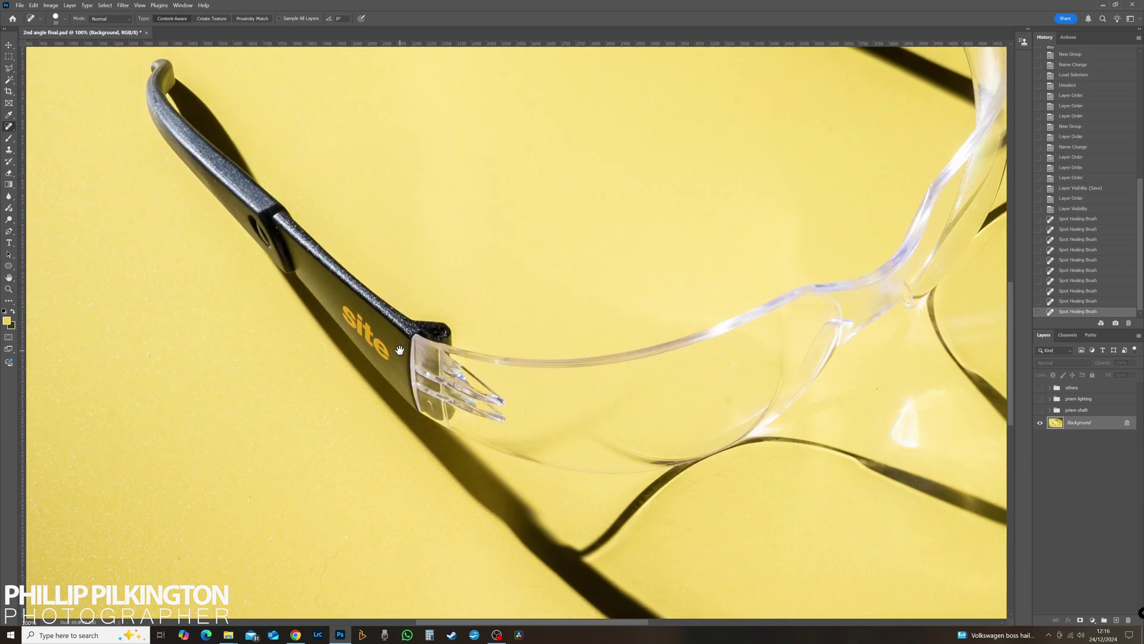
Step: Heal the specks on the near clear lens, on the backdrop around it and around the nose bridge
left_click(737, 367)
mouse_move(734, 366)
left_mouse_down()
mouse_move(565, 308)
mouse_move(575, 330)
left_mouse_up()
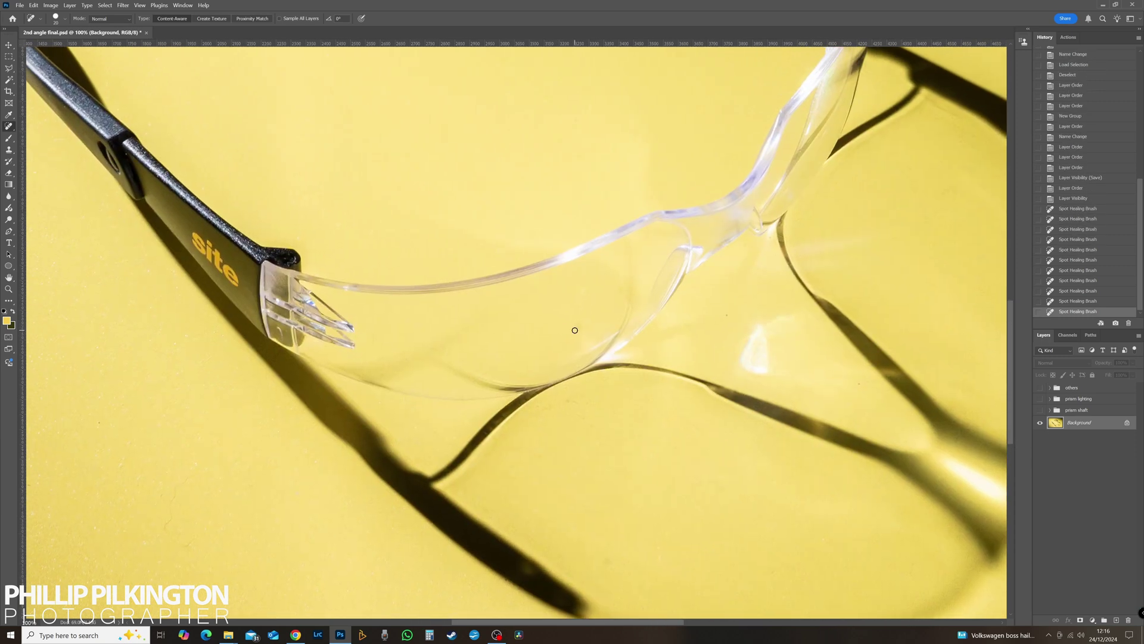
left_click(574, 330)
left_click_drag(724, 316, 729, 313)
left_click(575, 401)
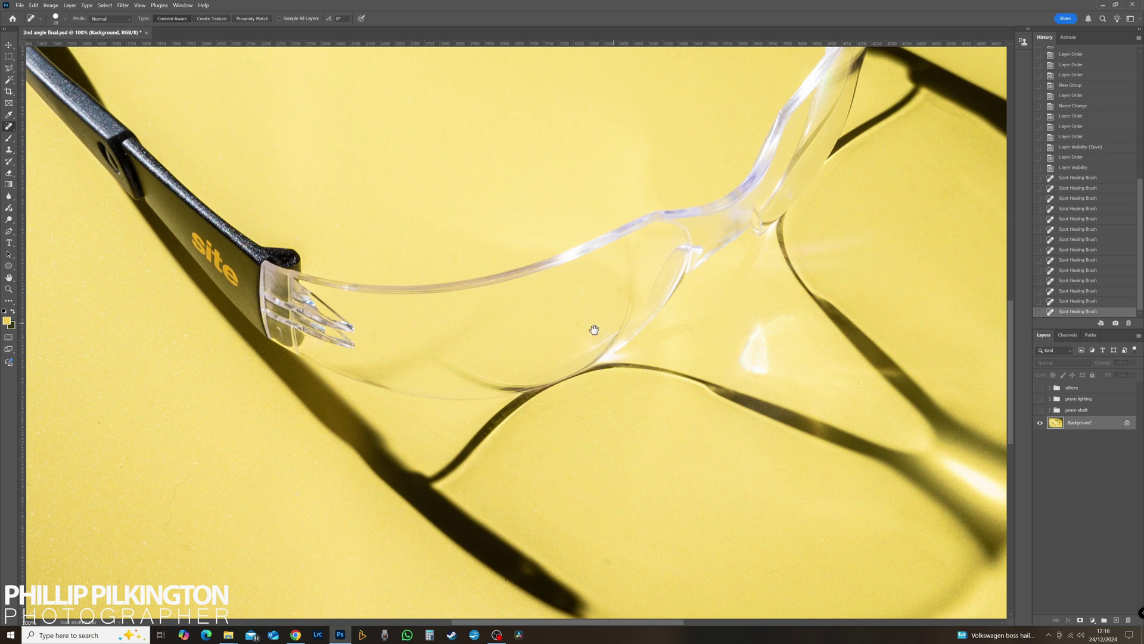
left_click_drag(692, 267, 494, 348)
left_click(546, 328)
left_click(572, 319)
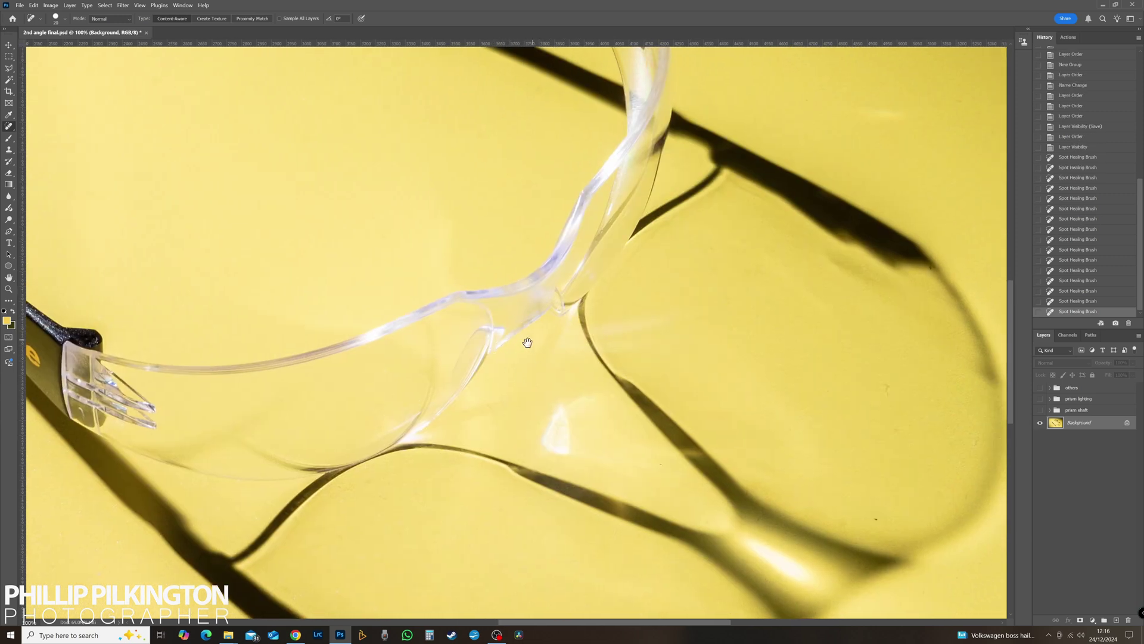
Step: Inspect the far arm at 200% and heal the bright fleck on its curved section with a smaller Spot Healing Brush
left_click_drag(550, 298, 477, 412)
left_click_drag(508, 279, 540, 427)
left_click_drag(537, 358, 733, 489)
left_click(9, 290)
left_click(226, 296)
scroll(130, 261, "up", 1)
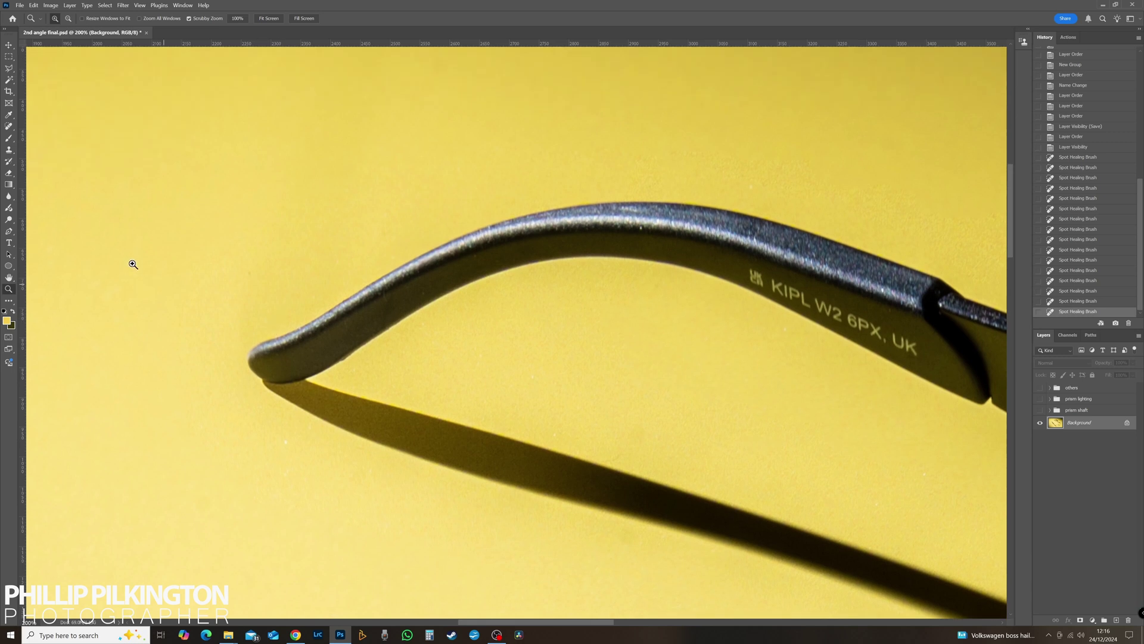
left_click(9, 125)
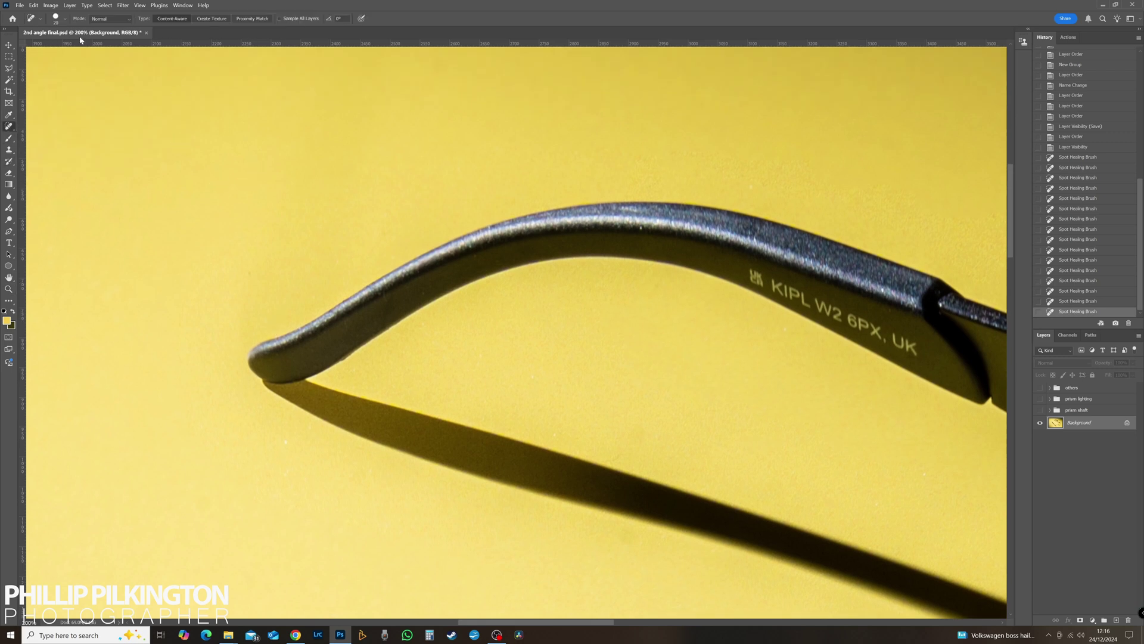
left_click(65, 19)
scroll(65, 70, "down", 6)
left_click(637, 236)
Step: Heal the white flecks on the top of the far arm's black hinge with the Spot Healing Brush
left_click_drag(700, 251, 408, 167)
left_click_drag(912, 387, 669, 307)
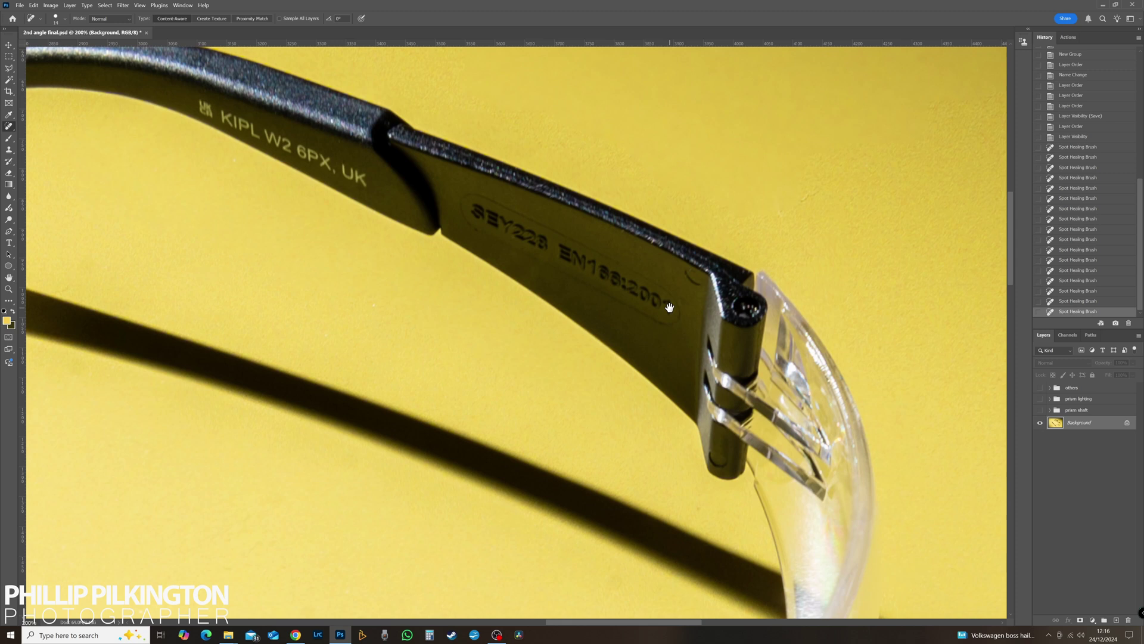
left_click(745, 306)
left_click(750, 306)
left_click(753, 308)
left_click(753, 311)
left_click(754, 311)
left_click(752, 309)
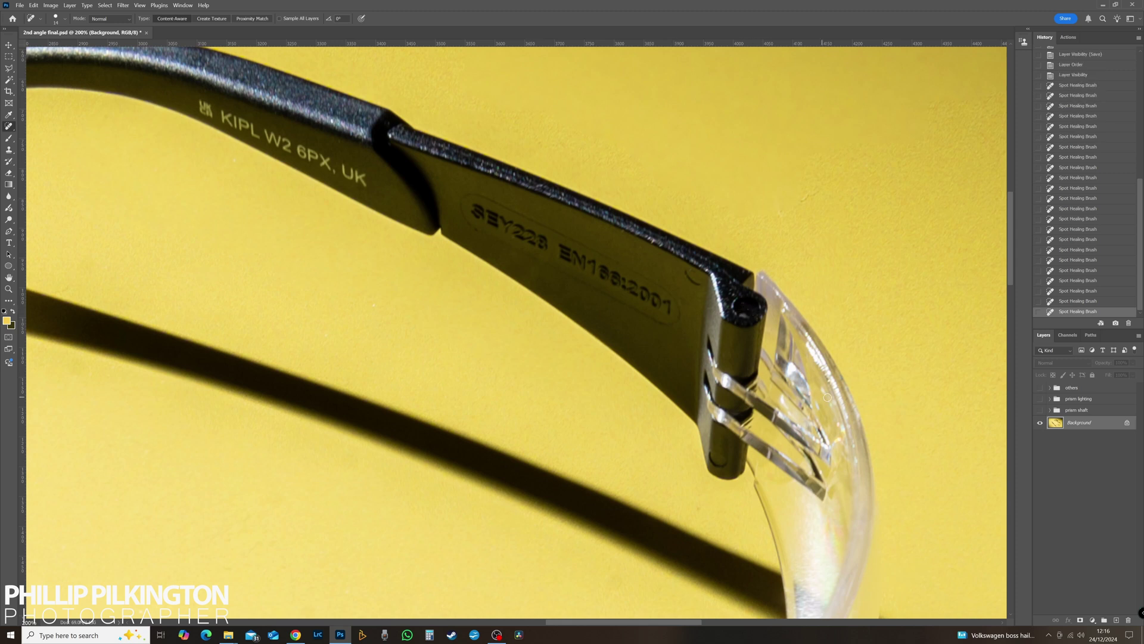
Step: Heal the small blemishes in the clear lens edge beside the far hinge
left_click(827, 393)
left_click_drag(792, 391, 629, 288)
left_click(655, 304)
left_click(675, 320)
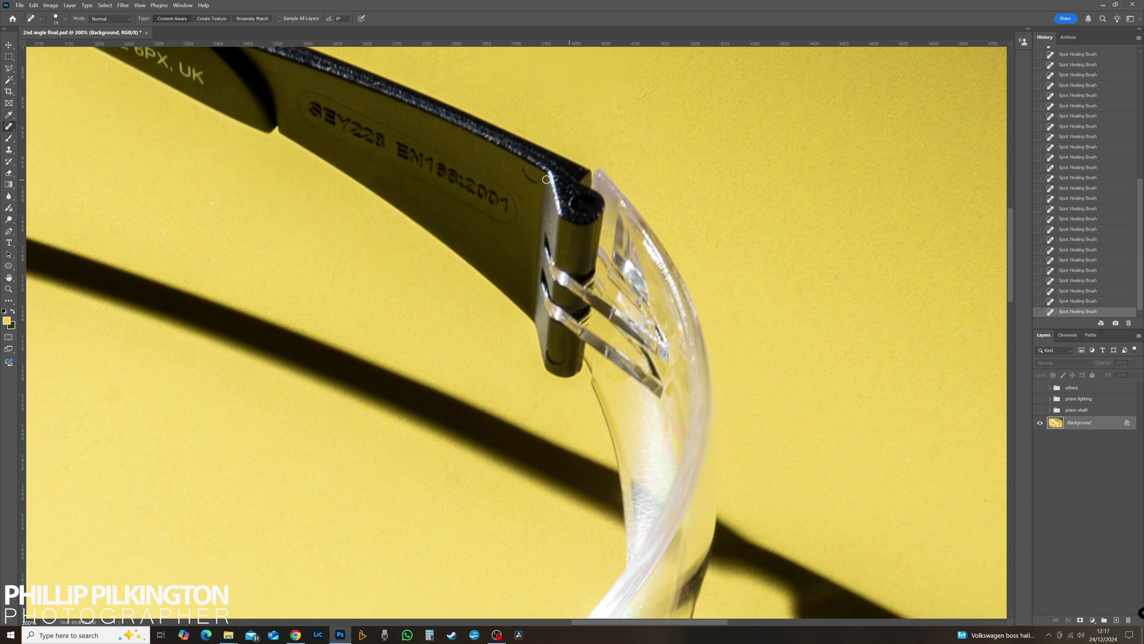
Step: Heal the remaining specks along the far arm, from its hinge to its tip, and on the surrounding backdrop
left_click_drag(546, 179, 587, 285)
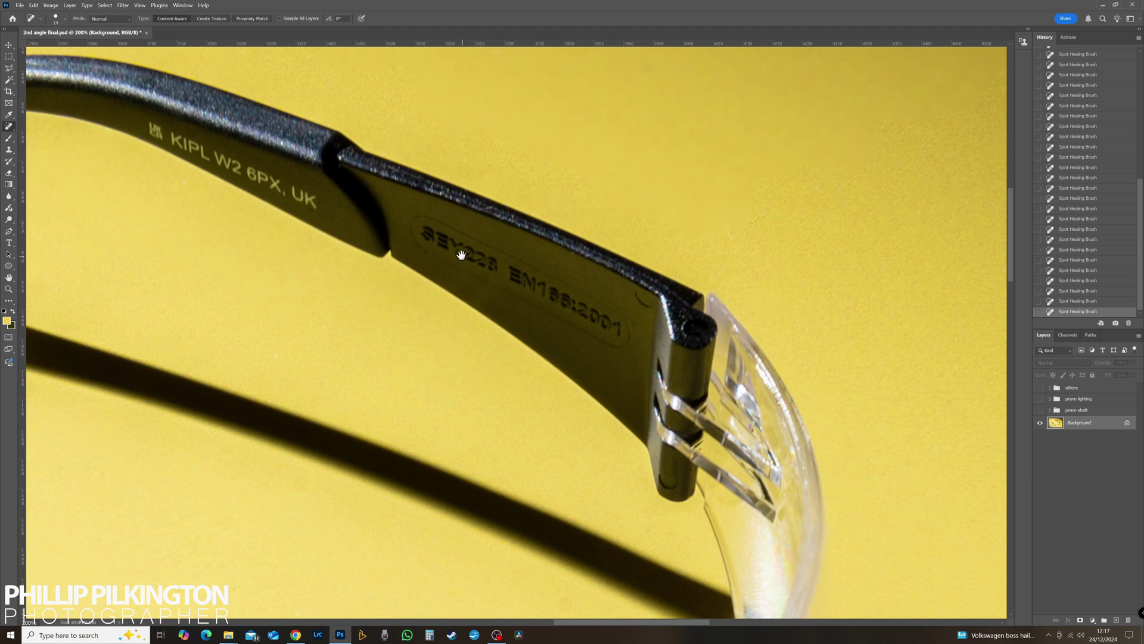
left_click_drag(461, 255, 601, 375)
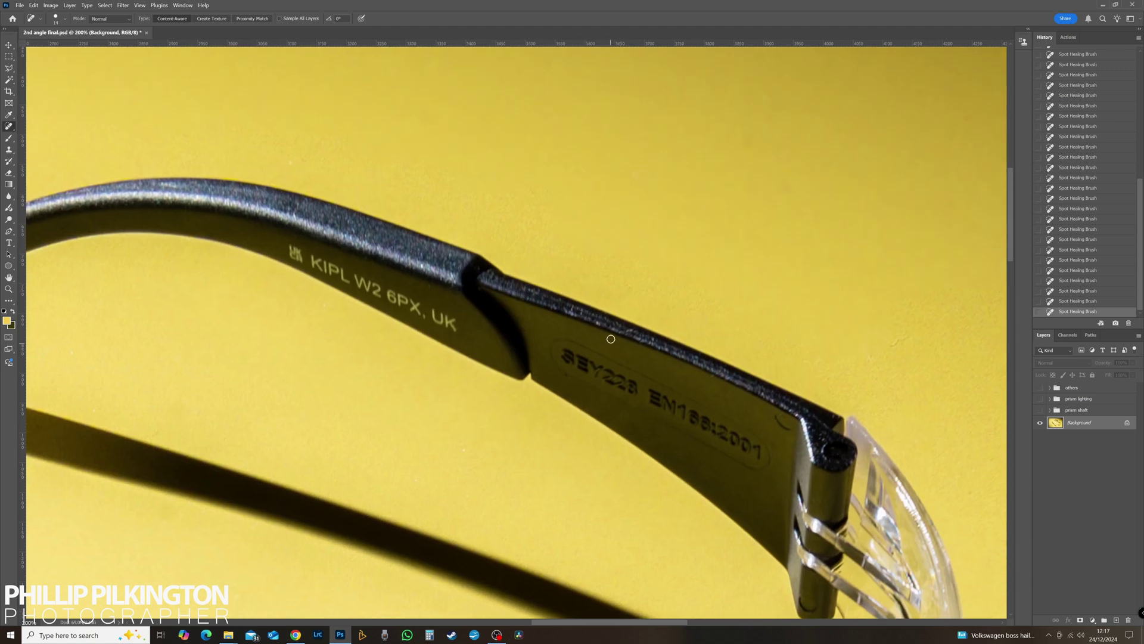
left_click_drag(492, 292, 585, 326)
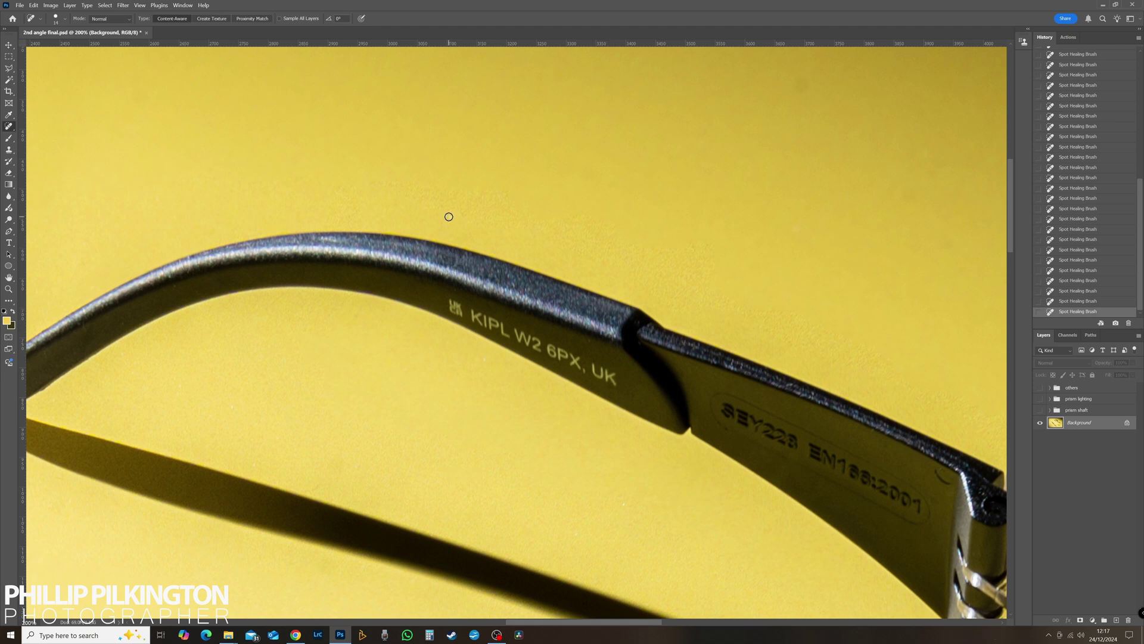
left_click_drag(395, 230, 521, 180)
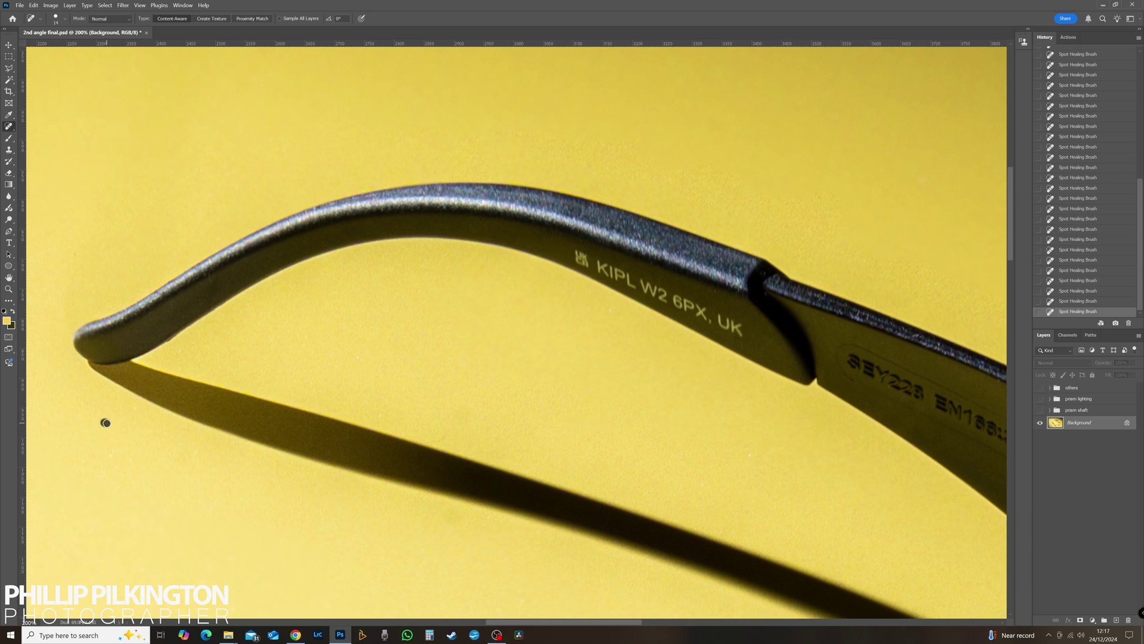
left_click_drag(578, 355, 434, 245)
left_click_drag(643, 324, 556, 368)
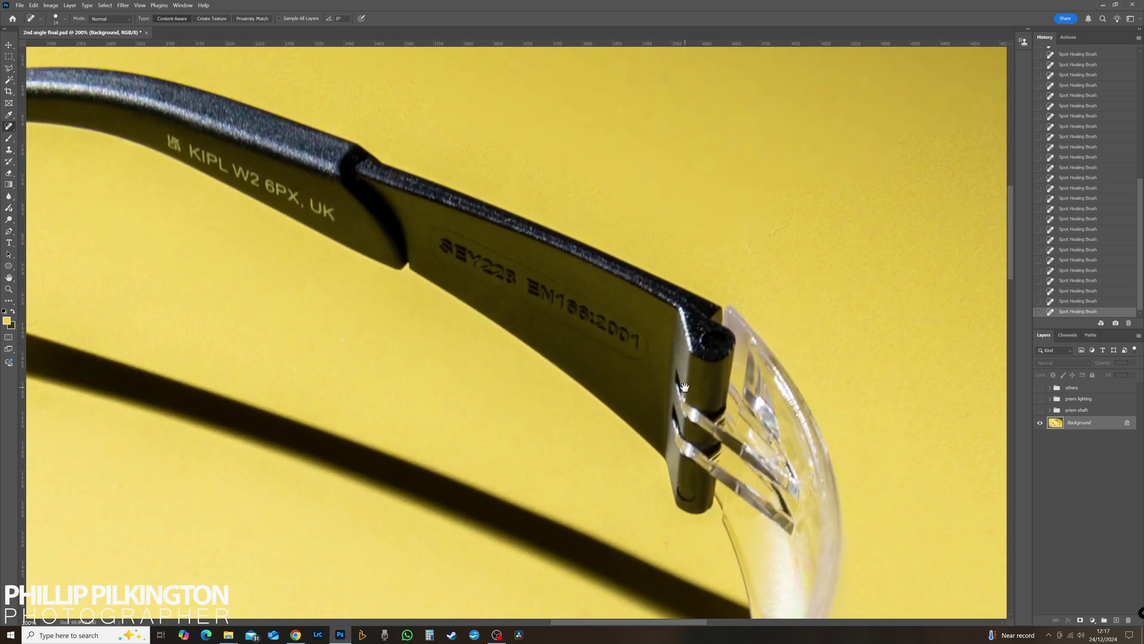
Step: Heal the blemishes along the clear lens rim from the far hinge down to the nose bridge
left_click_drag(685, 387, 546, 199)
left_click_drag(574, 489, 575, 210)
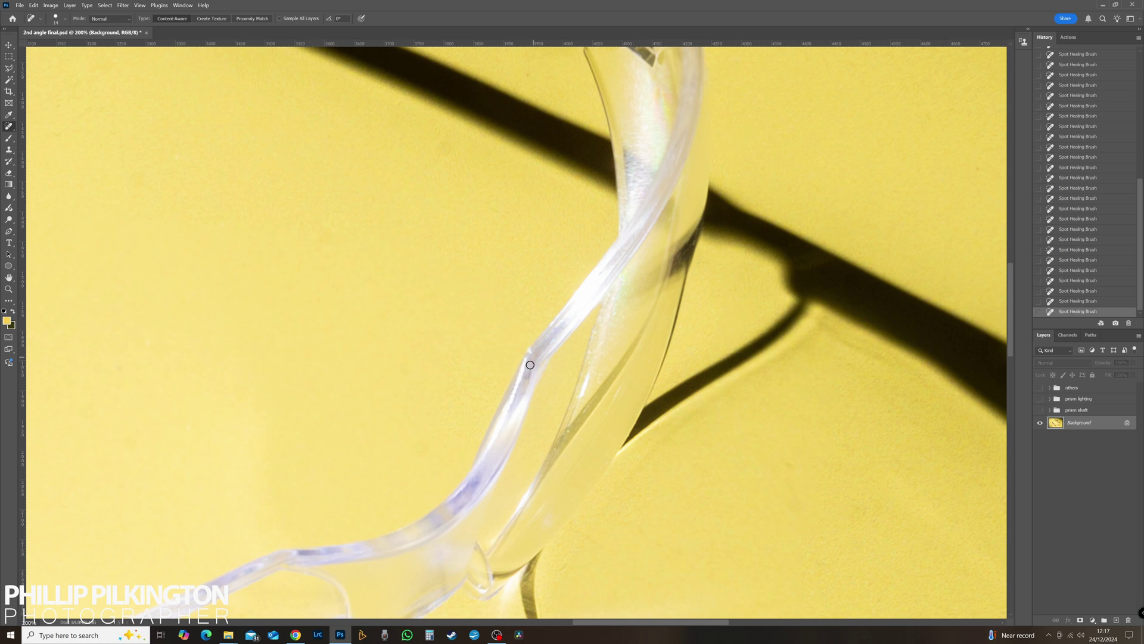
left_click_drag(530, 364, 531, 257)
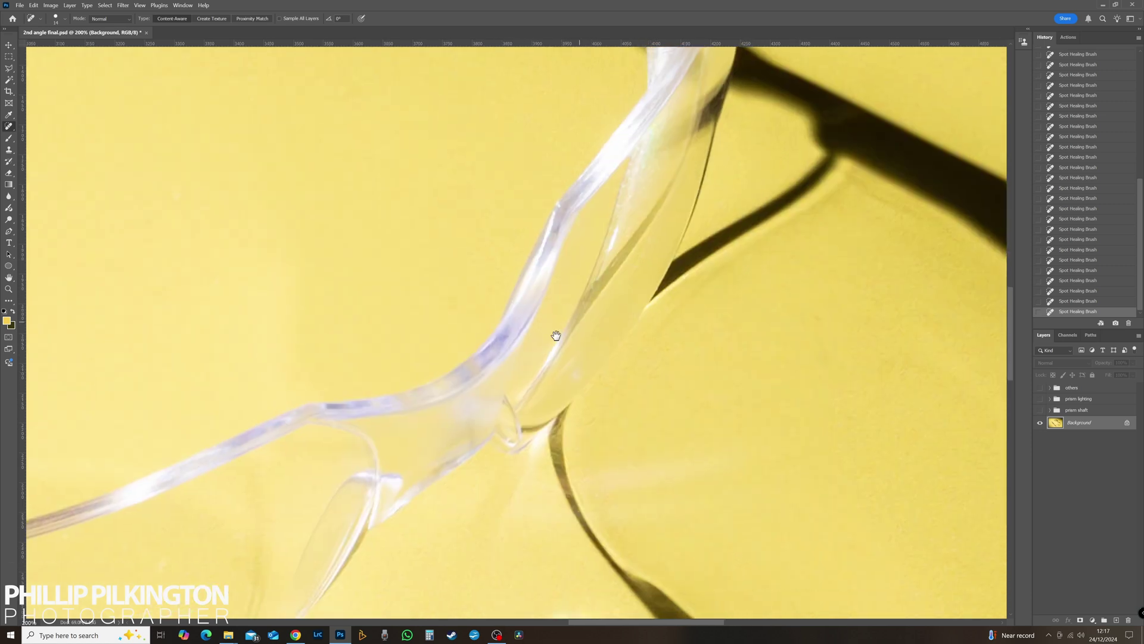
left_click_drag(556, 335, 590, 240)
left_click_drag(453, 343, 635, 194)
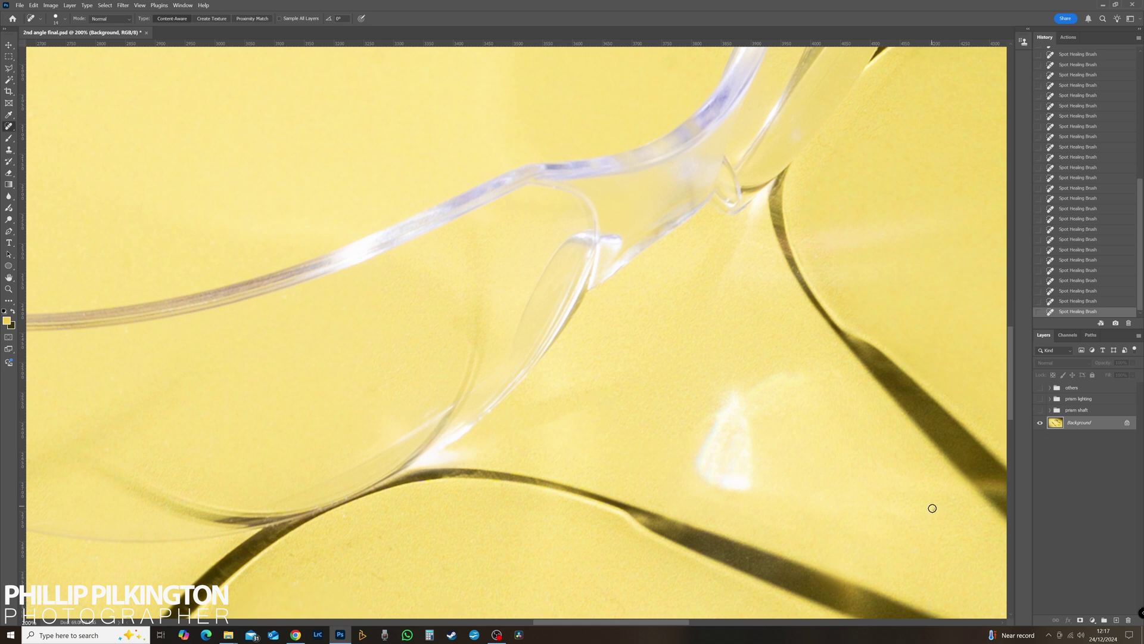
Step: Heal the specks on the backdrop around the bright reflection and within the near lens and its shadow
left_click_drag(835, 465, 742, 424)
left_click_drag(662, 380, 815, 525)
mouse_move(349, 450)
left_mouse_down()
mouse_move(544, 386)
mouse_move(590, 354)
left_mouse_up()
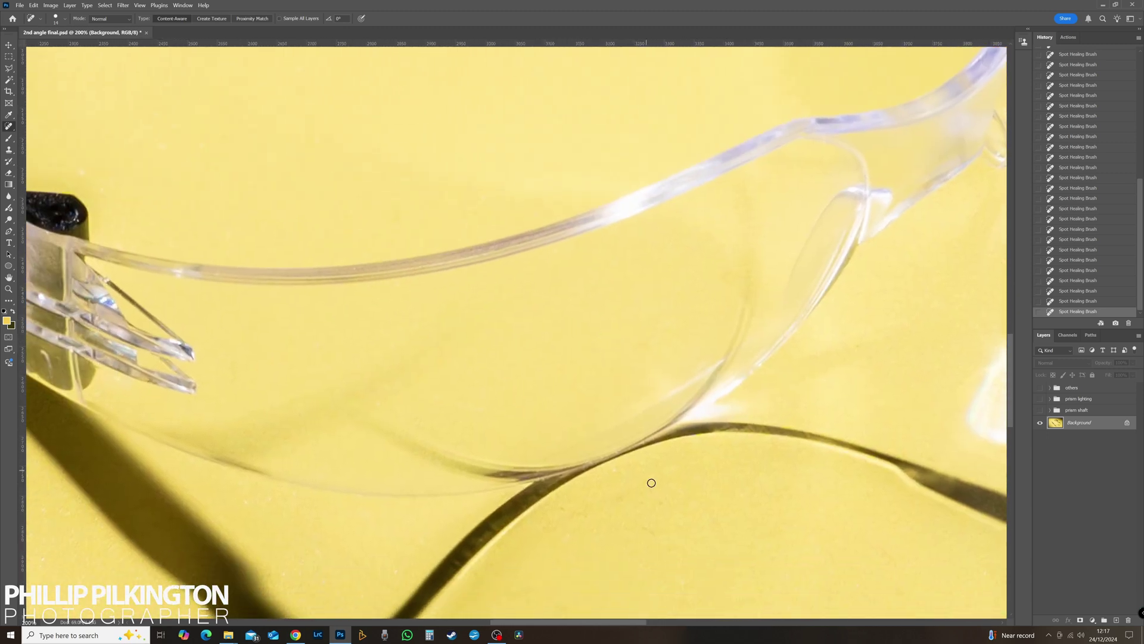
left_click(620, 499)
left_click_drag(584, 431, 757, 498)
Step: Heal the specks around the near hinge, its clear prongs and the arm section with the "site" logo
left_click_drag(403, 435, 407, 449)
mouse_move(268, 423)
left_mouse_down()
mouse_move(475, 456)
mouse_move(427, 463)
left_mouse_up()
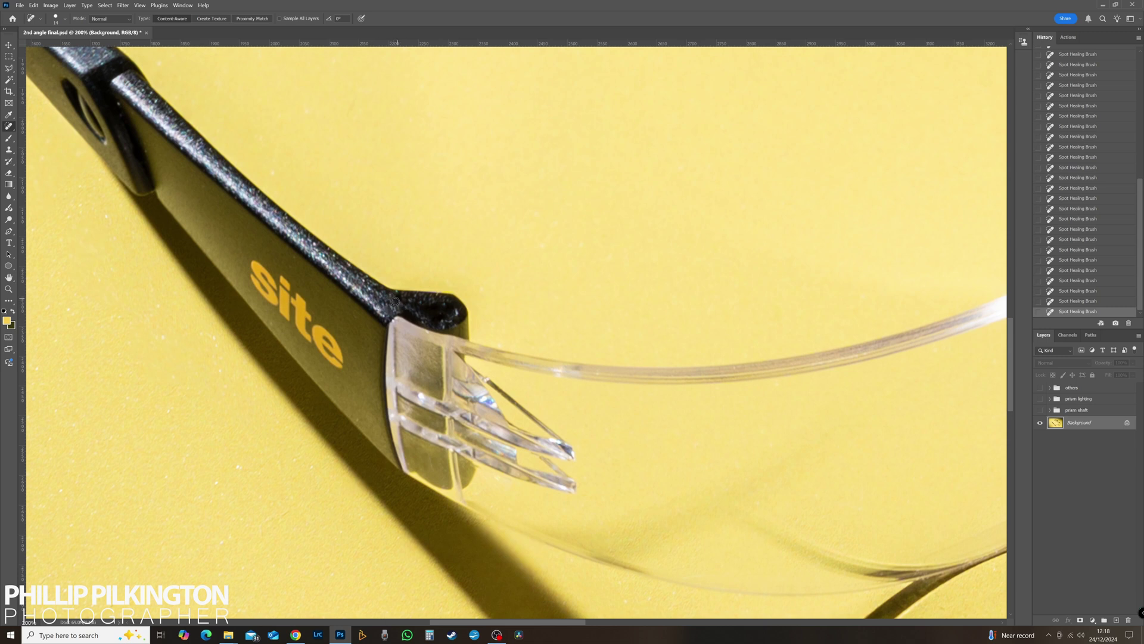
left_click_drag(345, 312, 456, 330)
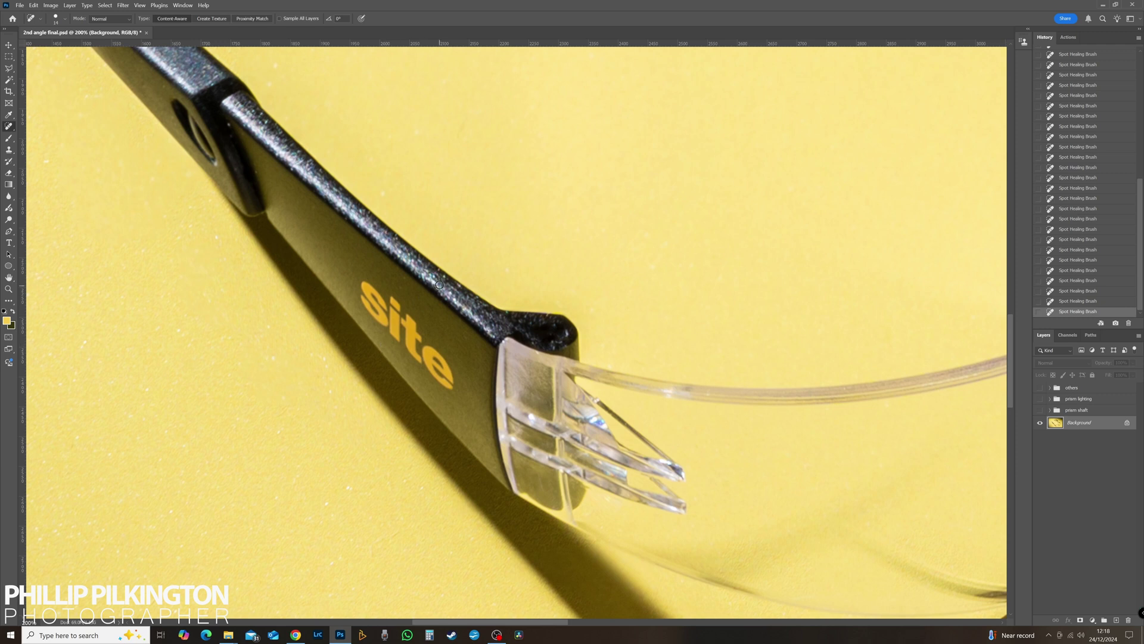
left_click_drag(383, 195, 503, 279)
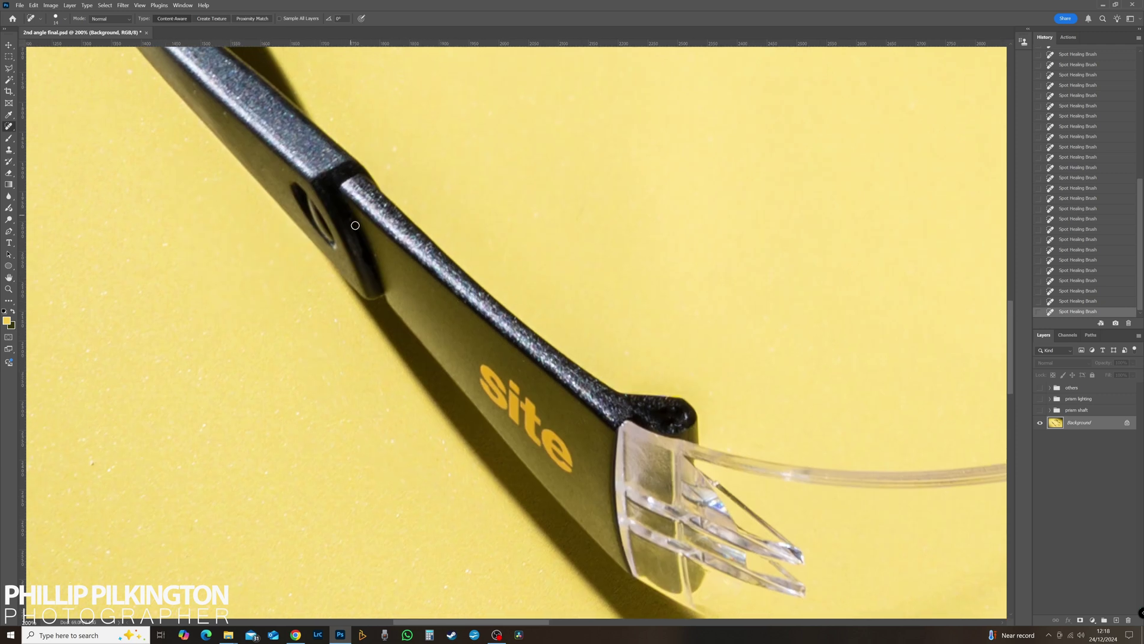
Step: Heal the flecks on the near arm's upper section, from the slotted joint to the tip, and on the nearby backdrop
left_click_drag(351, 198, 510, 313)
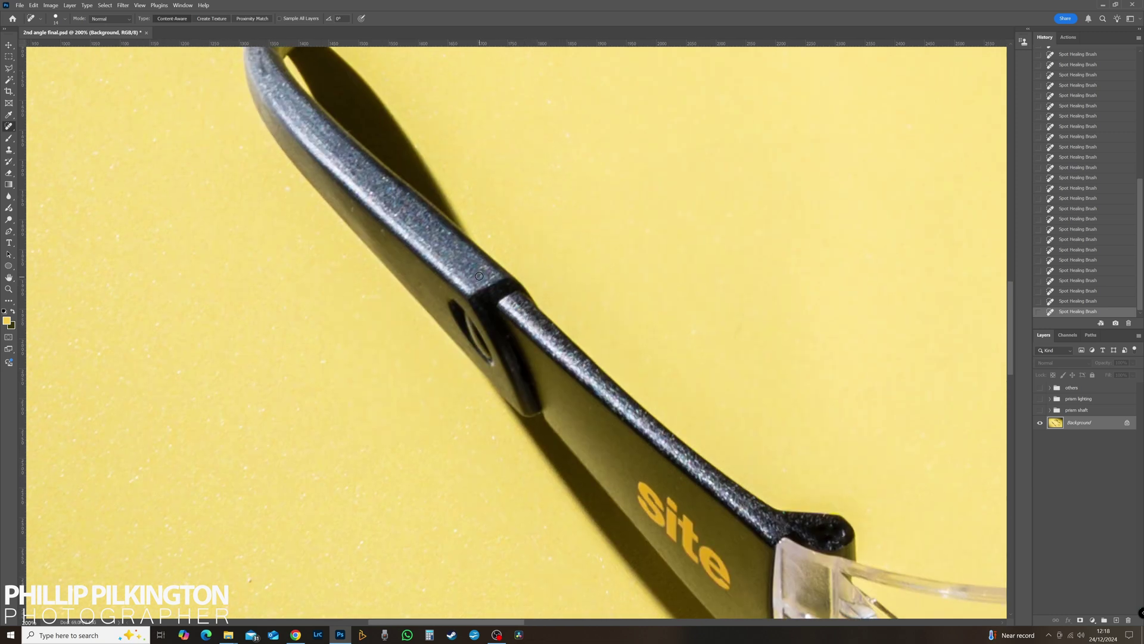
left_click_drag(426, 227, 562, 320)
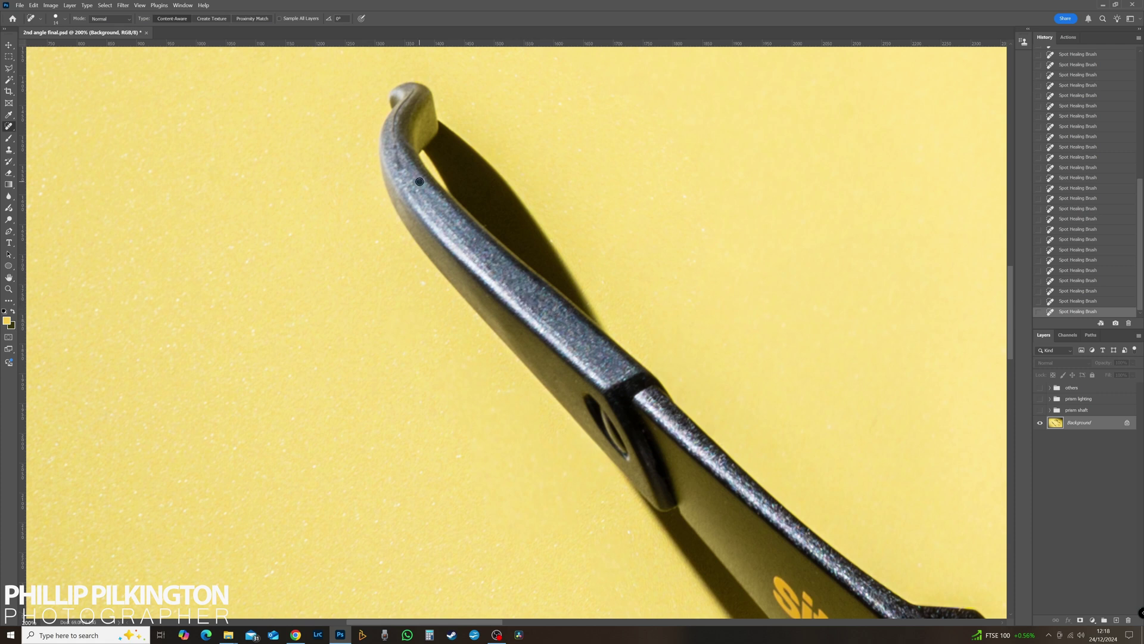
left_click(397, 167)
left_click(541, 306)
left_click_drag(596, 379, 409, 208)
left_click_drag(560, 361, 448, 225)
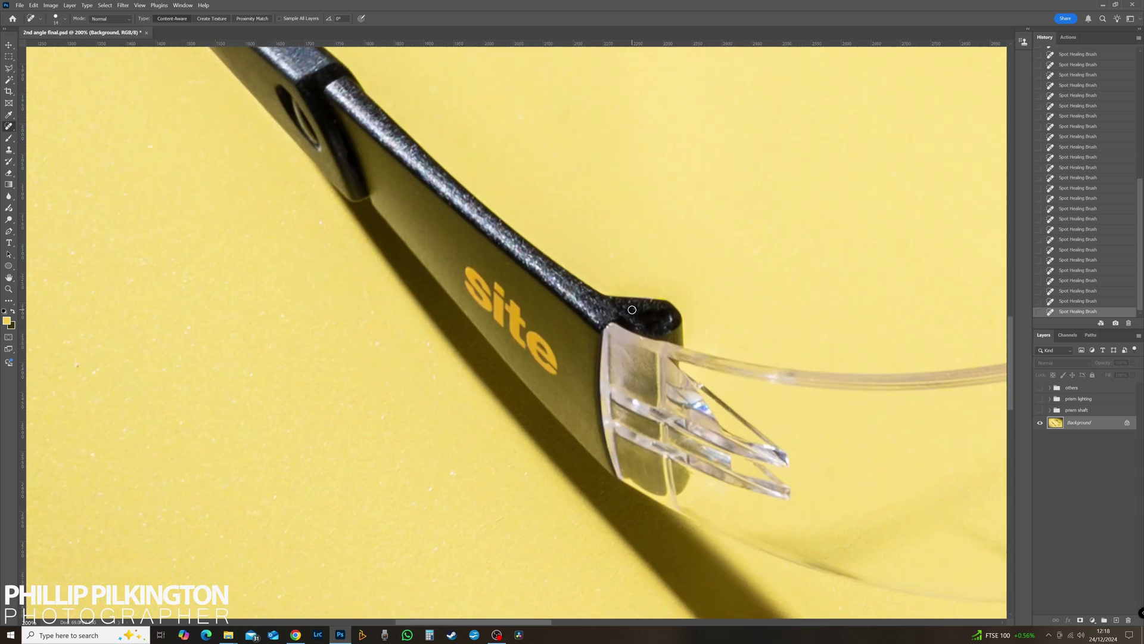
Step: Inspect the near hinge, the clear lens, the nose bridge and the far hinge for remaining blemishes
left_click_drag(624, 399, 519, 275)
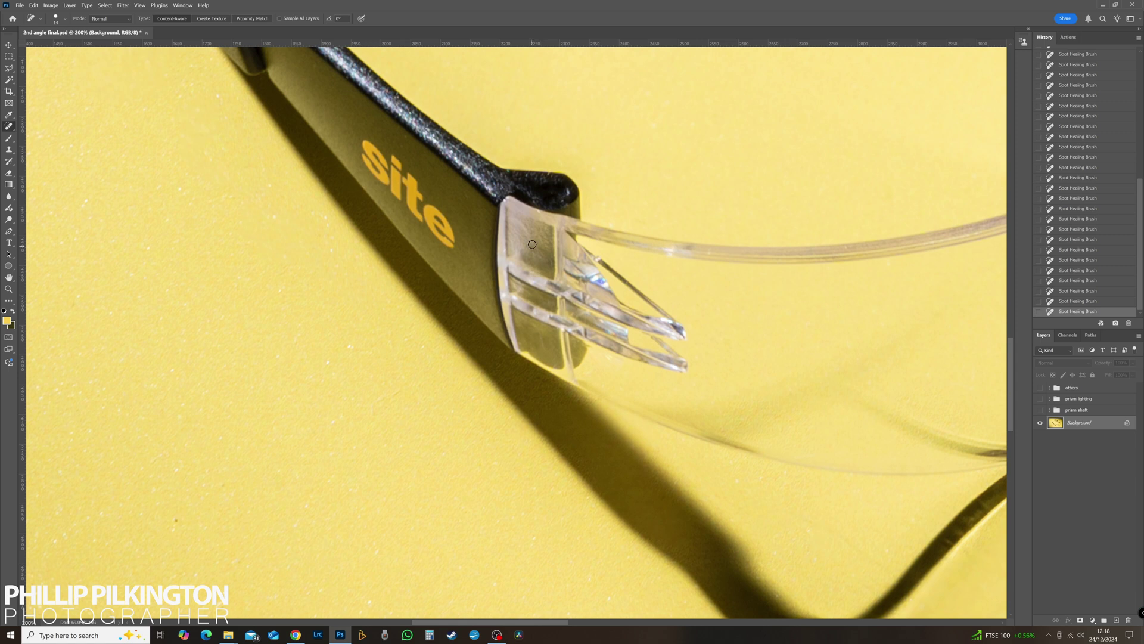
left_click_drag(629, 293, 487, 276)
left_click_drag(434, 373, 410, 373)
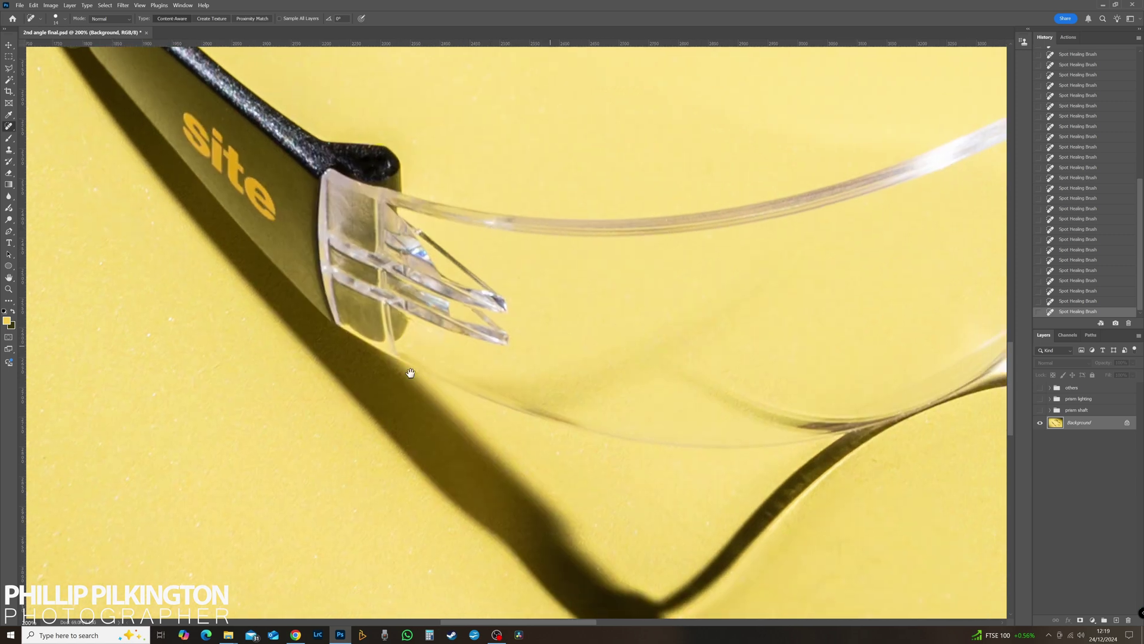
left_click_drag(572, 310, 355, 439)
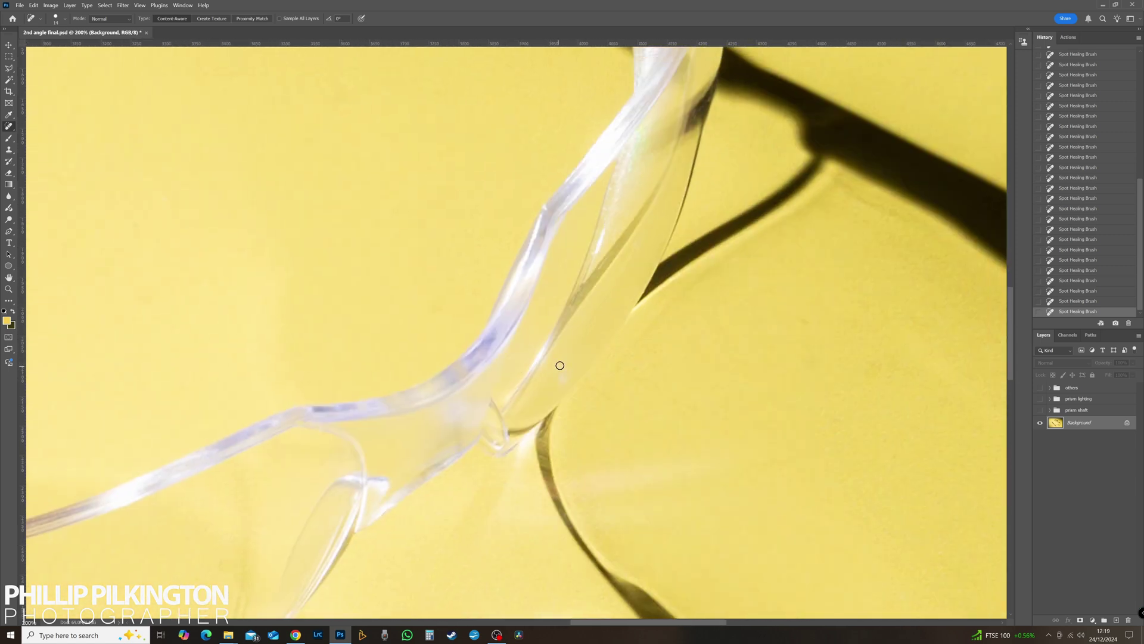
left_click_drag(528, 295, 505, 422)
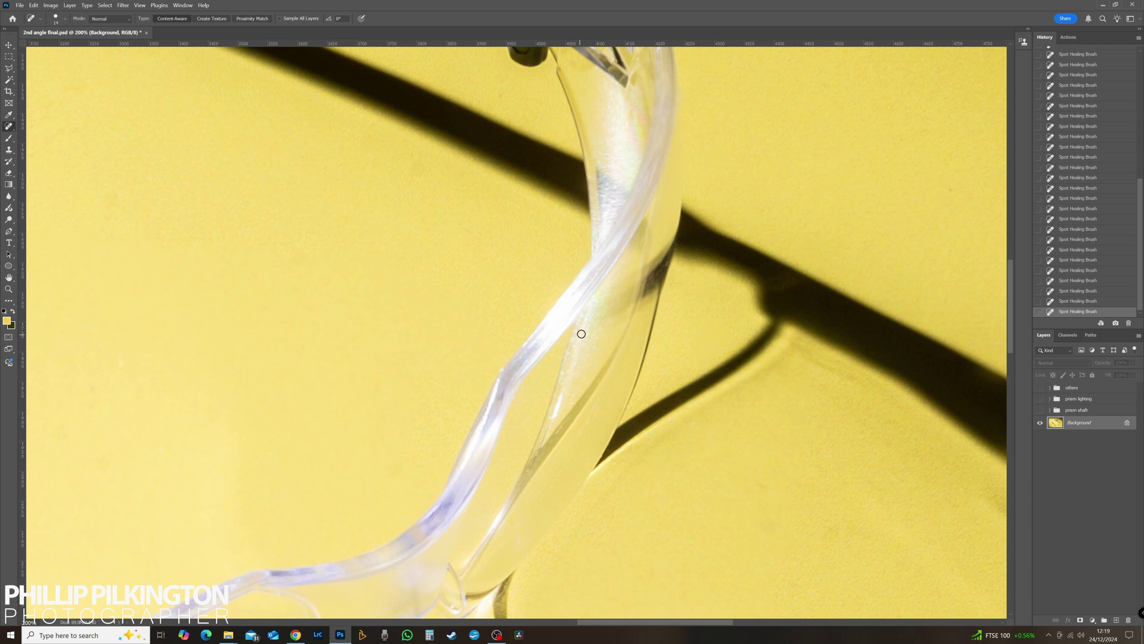
left_click_drag(577, 271, 447, 320)
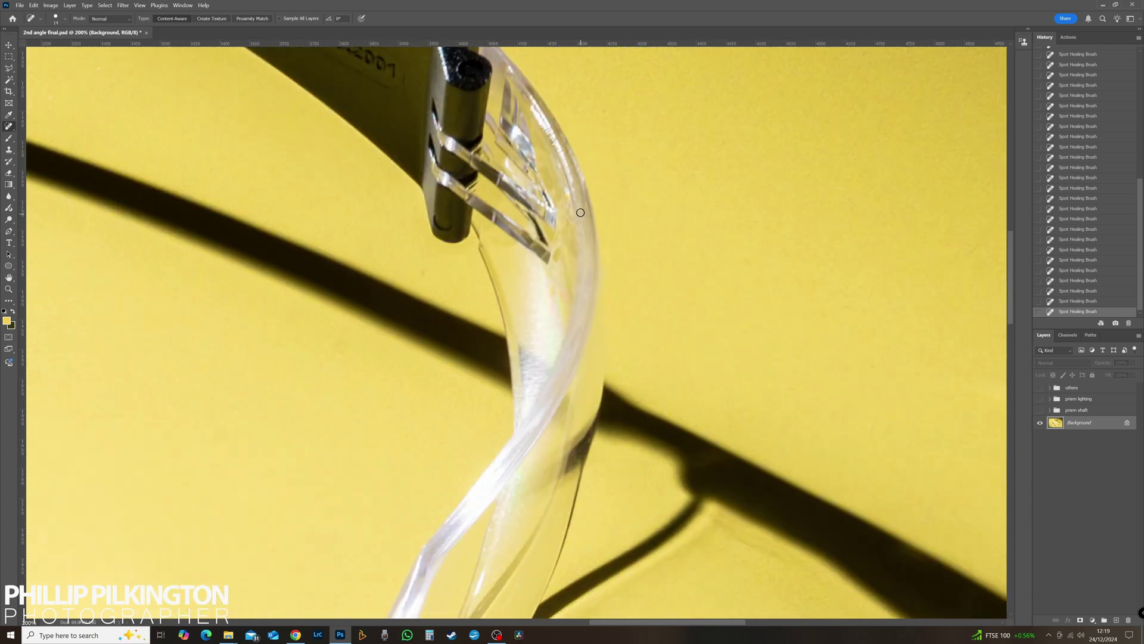
left_click_drag(607, 282, 690, 404)
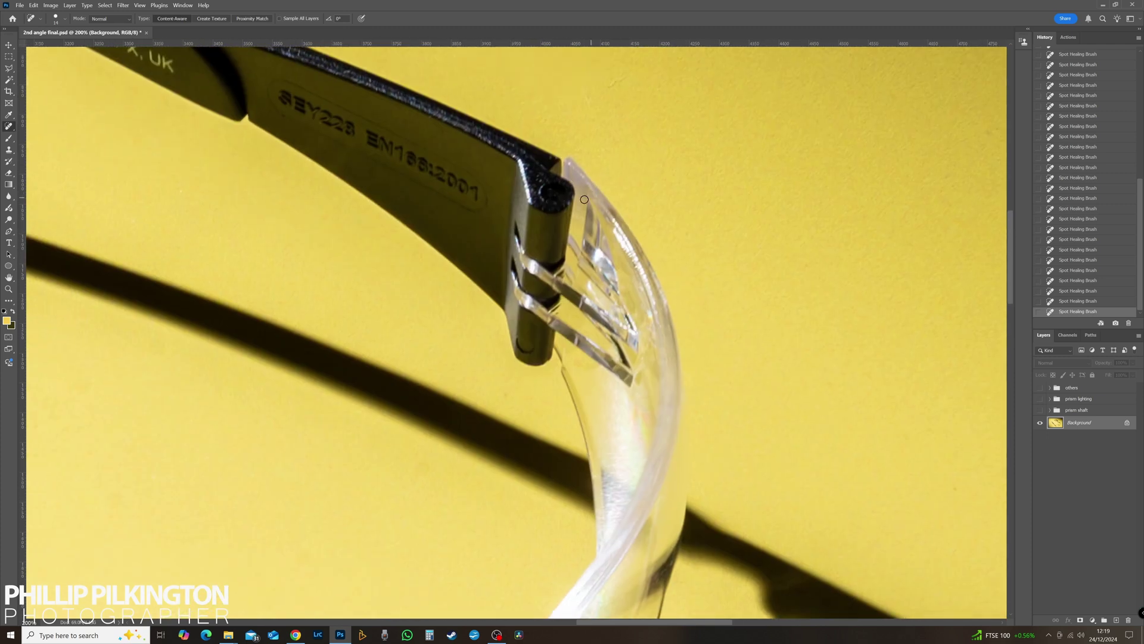
Step: Heal away the lettering ending in "UK" on the inner face of the far arm behind the slotted joint
left_click_drag(503, 228, 608, 327)
left_click_drag(528, 286, 647, 398)
mouse_move(287, 241)
left_mouse_down()
mouse_move(490, 305)
mouse_move(461, 280)
mouse_move(492, 294)
mouse_move(472, 290)
mouse_move(478, 304)
mouse_move(527, 310)
mouse_move(394, 247)
mouse_move(491, 285)
mouse_move(471, 275)
left_mouse_up()
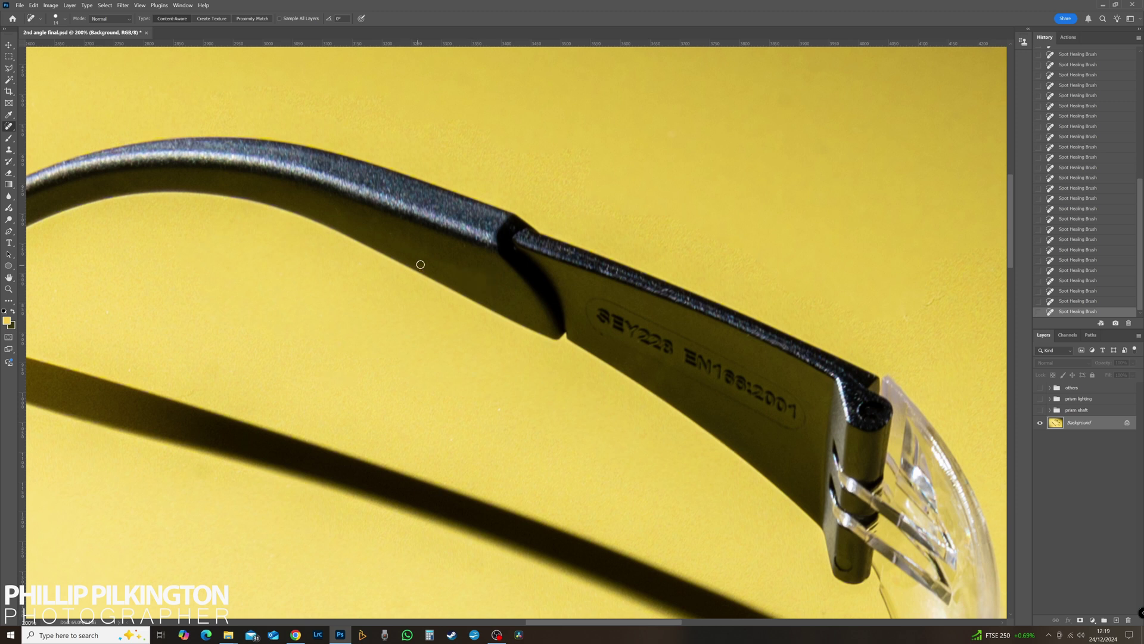
Step: Remove the embossed "EN166:2001" marking line from the far arm's inner face with the Spot Healing Brush
left_click_drag(563, 316, 385, 219)
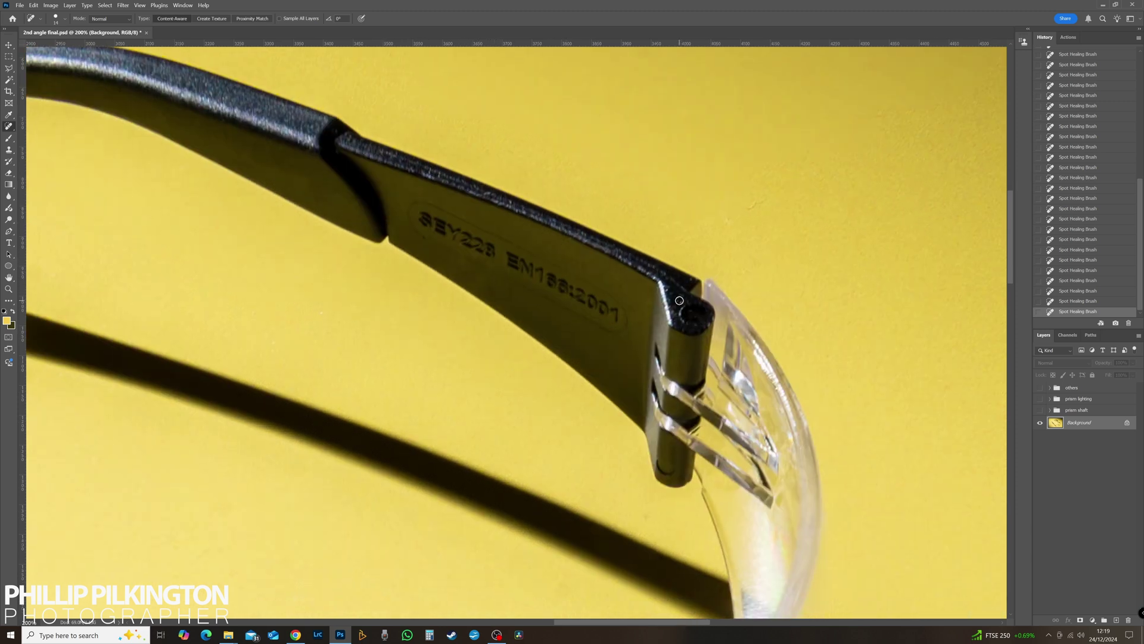
left_click_drag(423, 219, 500, 257)
left_click(422, 216)
left_click_drag(445, 226, 615, 314)
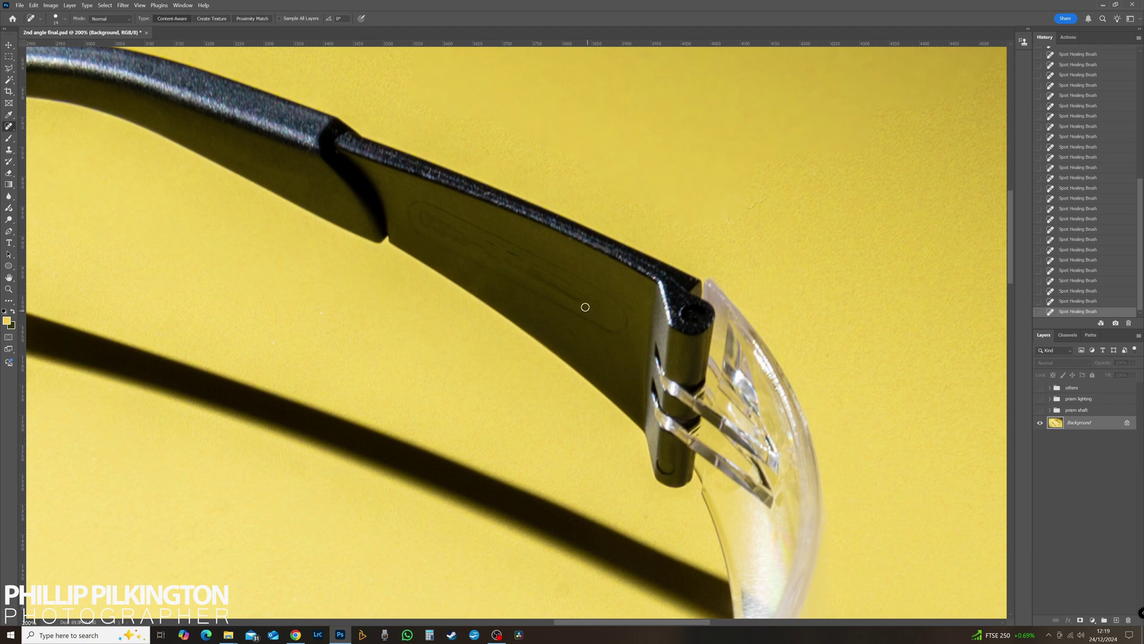
Step: Heal the leftover oval outline and faint marking traces on the inner face of the far arm
left_click_drag(456, 233, 463, 233)
mouse_move(540, 278)
left_mouse_down()
mouse_move(580, 298)
mouse_move(546, 272)
left_mouse_up()
left_click_drag(487, 247, 423, 217)
mouse_move(591, 298)
left_mouse_down()
mouse_move(513, 245)
mouse_move(423, 208)
left_mouse_up()
mouse_move(583, 284)
left_mouse_down()
mouse_move(621, 327)
mouse_move(526, 283)
left_mouse_up()
mouse_move(447, 209)
left_mouse_down()
mouse_move(413, 224)
mouse_move(451, 246)
left_mouse_up()
left_click_drag(542, 279, 524, 266)
Step: Start smoothing the patchy inner face of the far arm with the Healing Brush at 22 px, sampling clean texture nearby
right_click(9, 126)
left_click(48, 134)
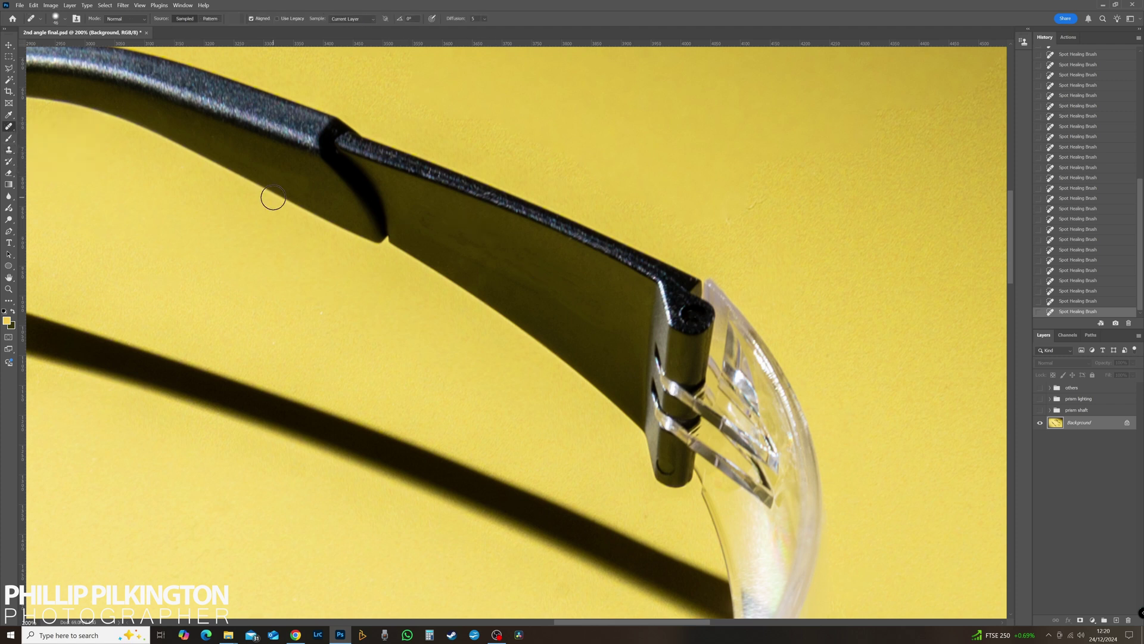
left_click(64, 19)
left_click_drag(33, 45, 24, 44)
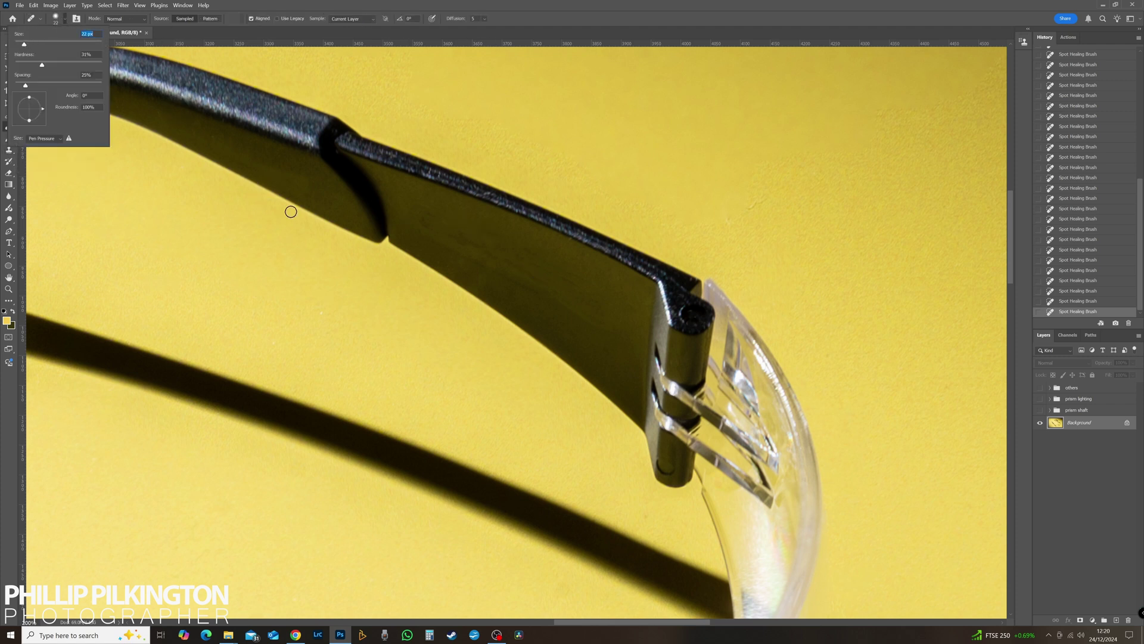
left_click(470, 223, "alt")
left_click_drag(484, 233, 448, 222)
left_click_drag(550, 314, 507, 298)
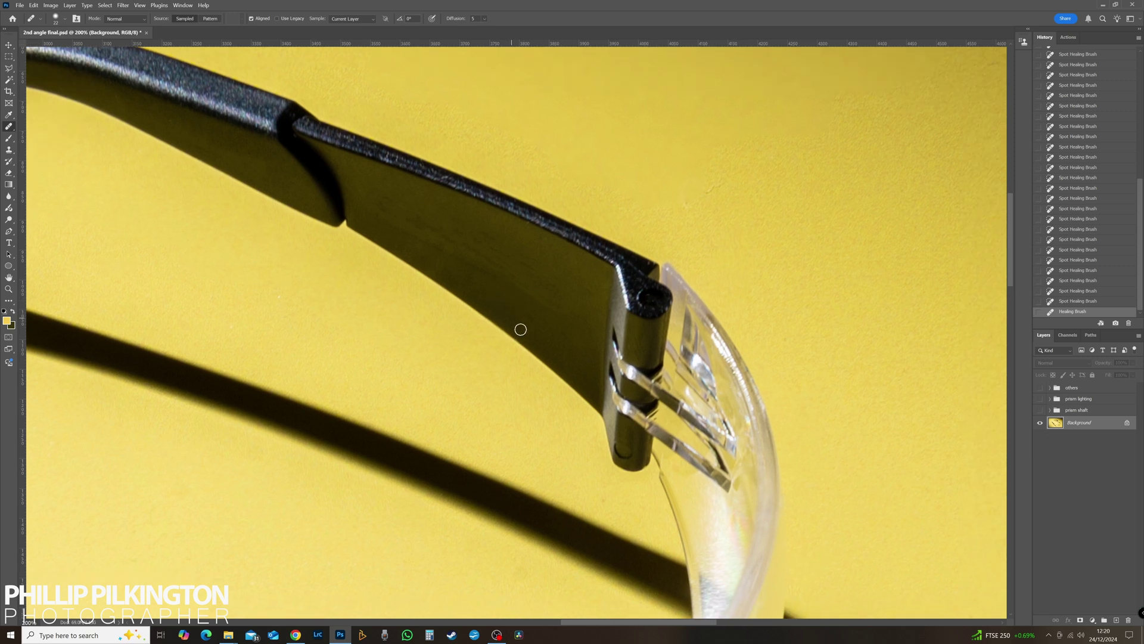
Step: Heal the uneven patches in the middle of the far arm's inner face with texture sampled near the hinge
left_click(567, 337, "alt")
left_click(493, 276)
left_click(502, 285)
left_click_drag(516, 280, 453, 243)
left_click(540, 274)
mouse_move(543, 266)
left_mouse_down()
mouse_move(462, 236)
mouse_move(467, 253)
left_mouse_up()
left_click(463, 252)
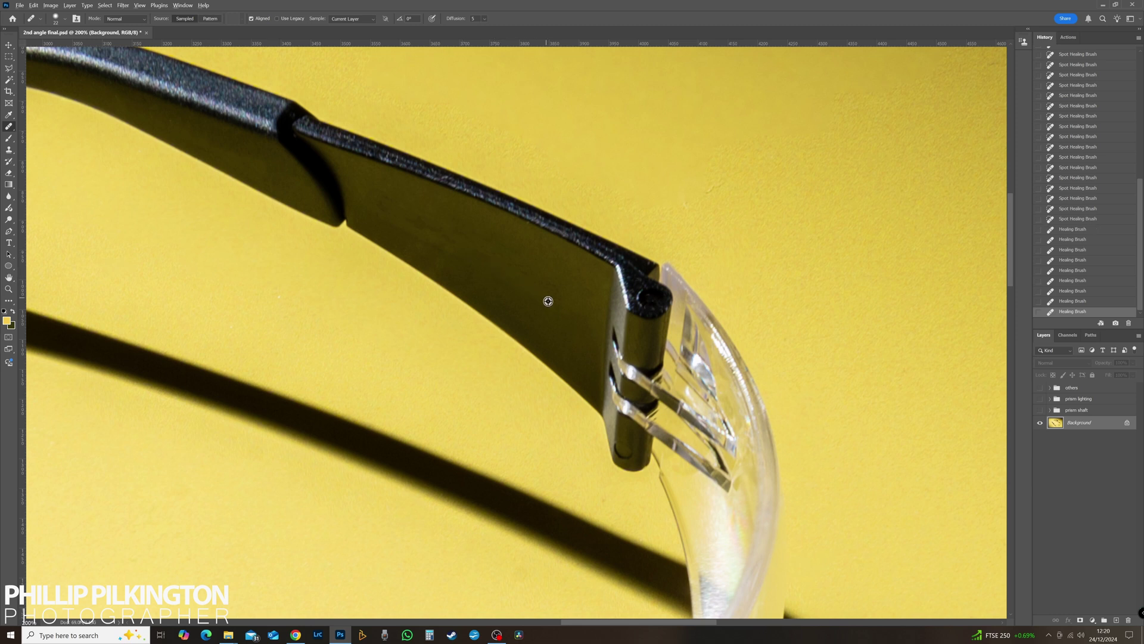
Step: Even out the remaining tonal patches on the far arm's inner face between the hinge and the slotted joint
mouse_move(558, 292)
left_mouse_down()
mouse_move(501, 259)
mouse_move(557, 284)
mouse_move(564, 258)
left_mouse_up()
mouse_move(569, 285)
left_mouse_down()
mouse_move(523, 278)
mouse_move(562, 308)
mouse_move(524, 290)
mouse_move(553, 309)
mouse_move(587, 314)
mouse_move(561, 302)
mouse_move(573, 297)
mouse_move(607, 317)
mouse_move(520, 285)
mouse_move(550, 276)
mouse_move(536, 255)
left_mouse_up()
mouse_move(536, 256)
left_mouse_down()
mouse_move(585, 271)
mouse_move(555, 258)
mouse_move(531, 277)
left_mouse_up()
left_click_drag(531, 276, 470, 237)
left_click_drag(470, 237, 501, 242)
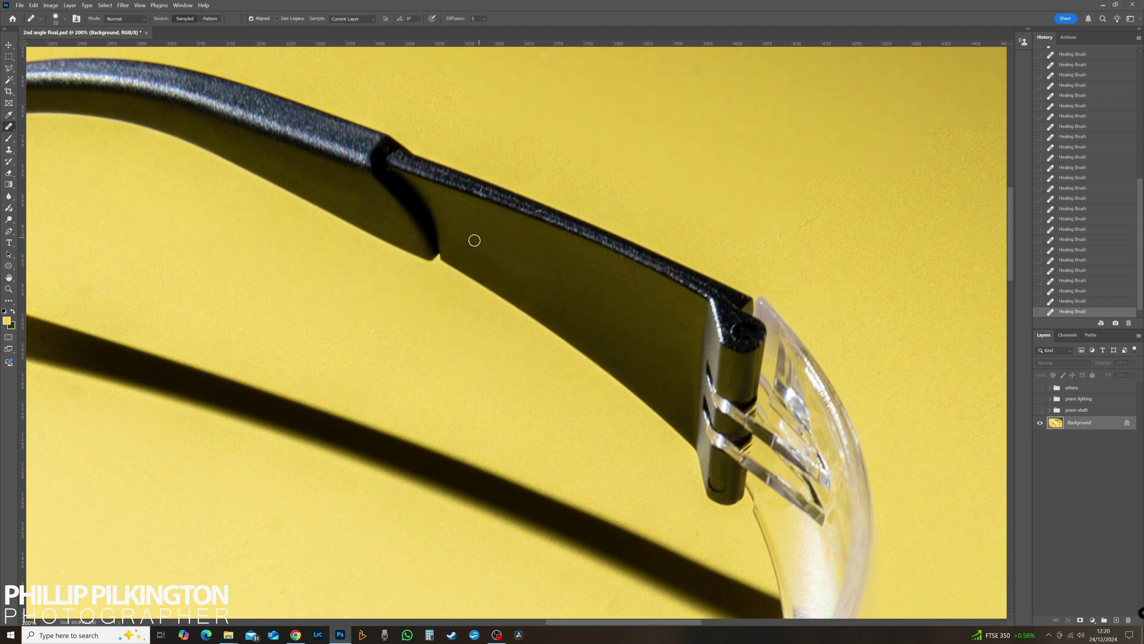
mouse_move(610, 333)
left_mouse_down()
mouse_move(528, 274)
mouse_move(548, 297)
left_mouse_up()
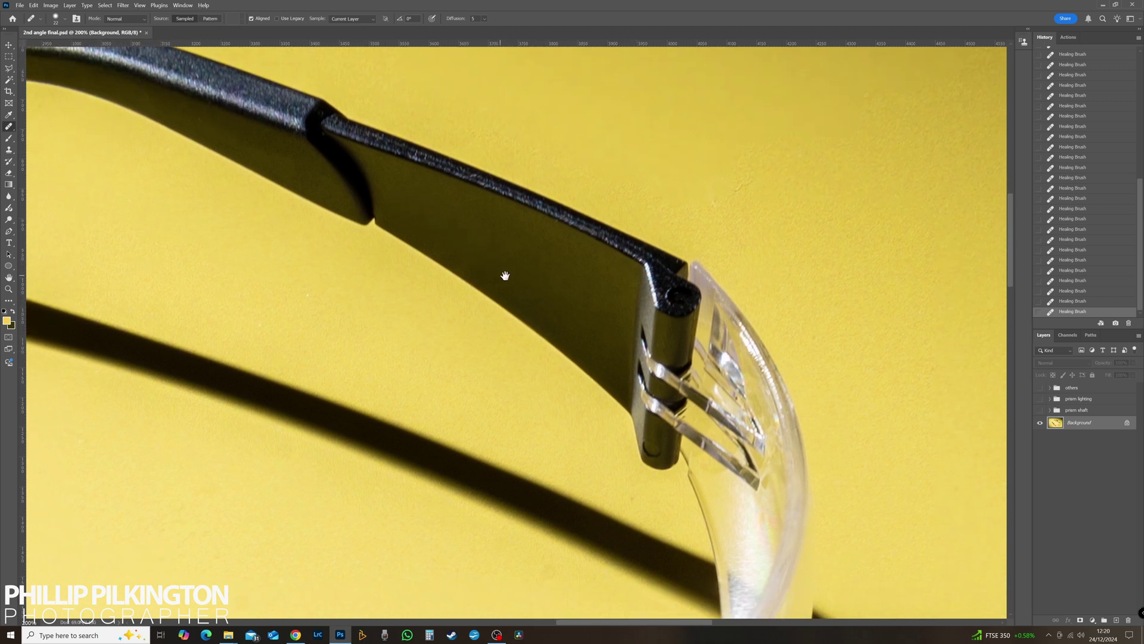
left_click(534, 286, "alt")
left_click_drag(493, 285, 518, 323)
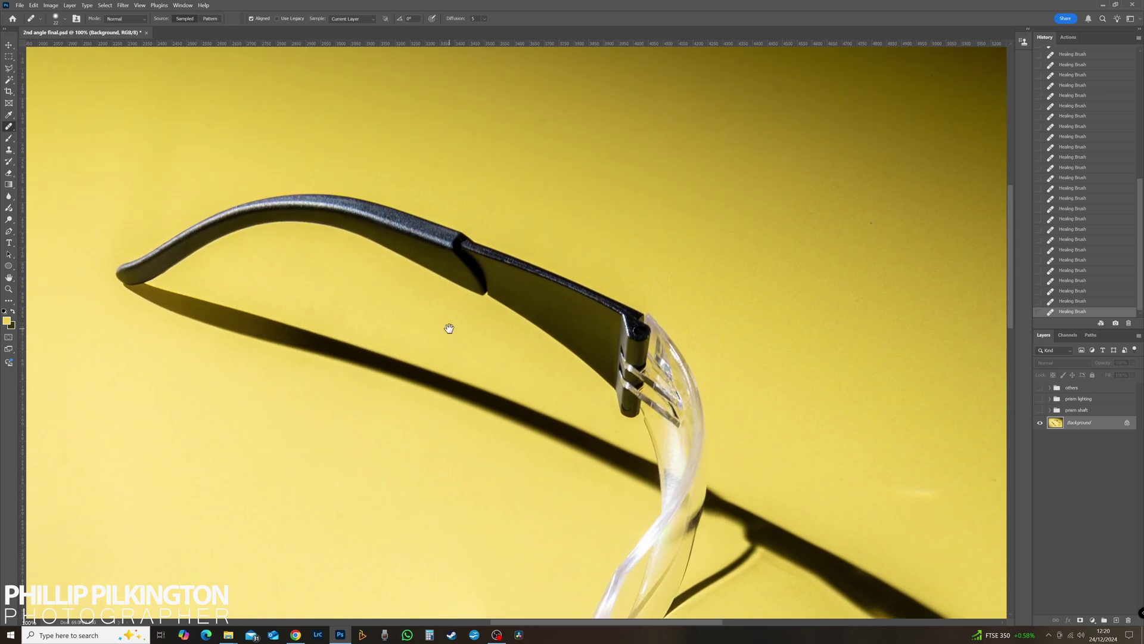
Step: Save the document and preview the prism lighting group over the cleaned photo, reverting to the saved history state
left_click_drag(444, 316, 489, 203)
left_click(562, 293, "alt")
left_click(562, 293, "alt")
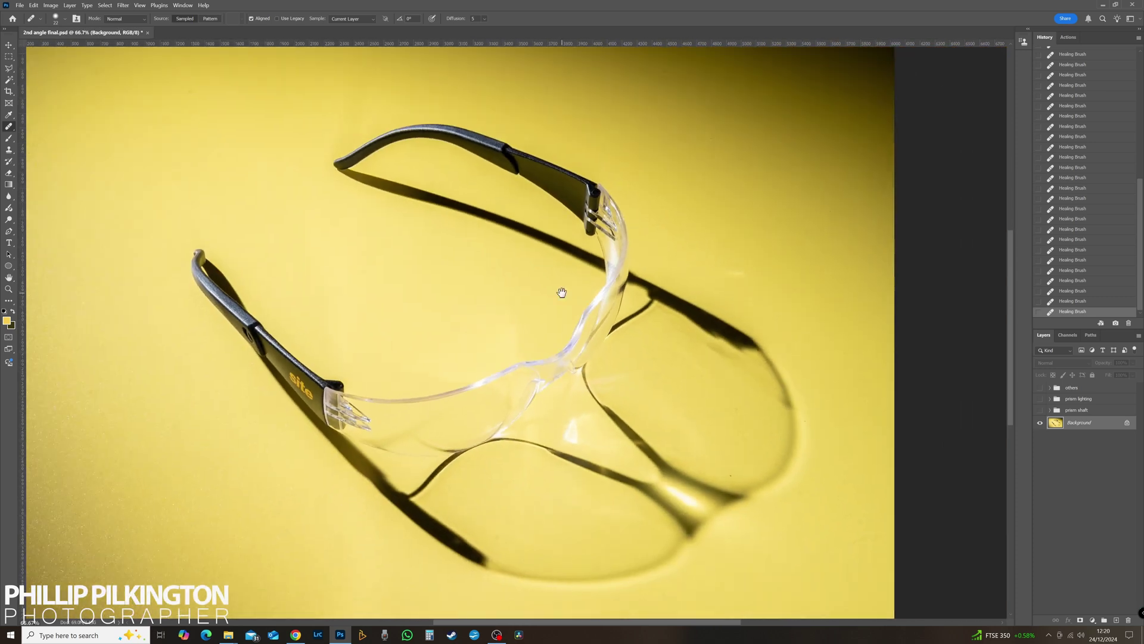
left_click_drag(531, 329, 519, 264)
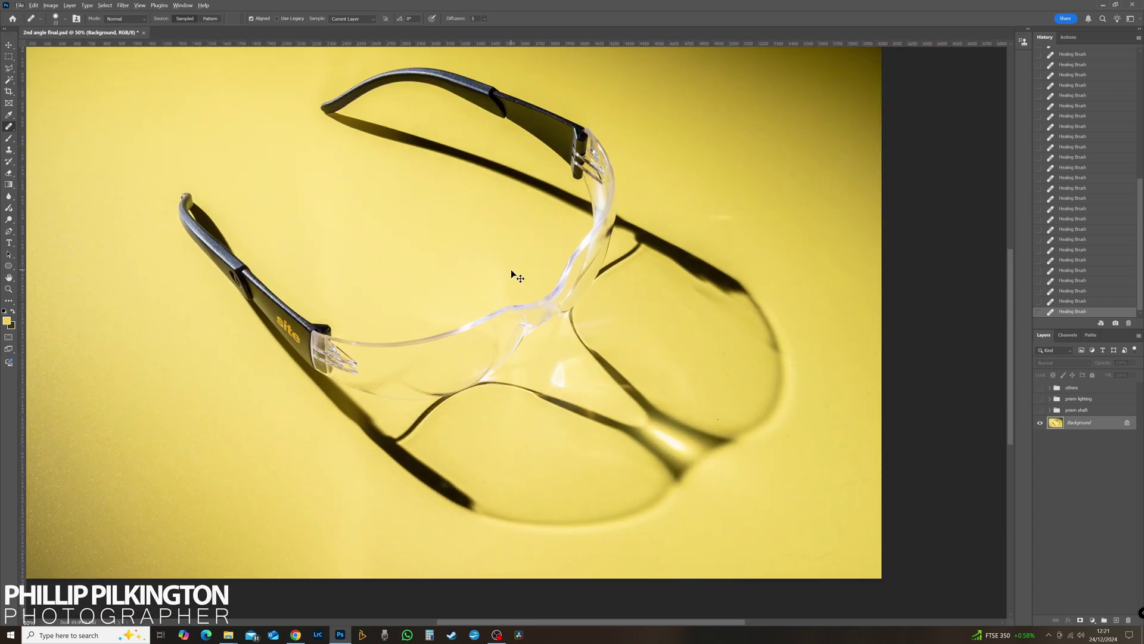
key("ctrl+s")
left_click(1039, 399)
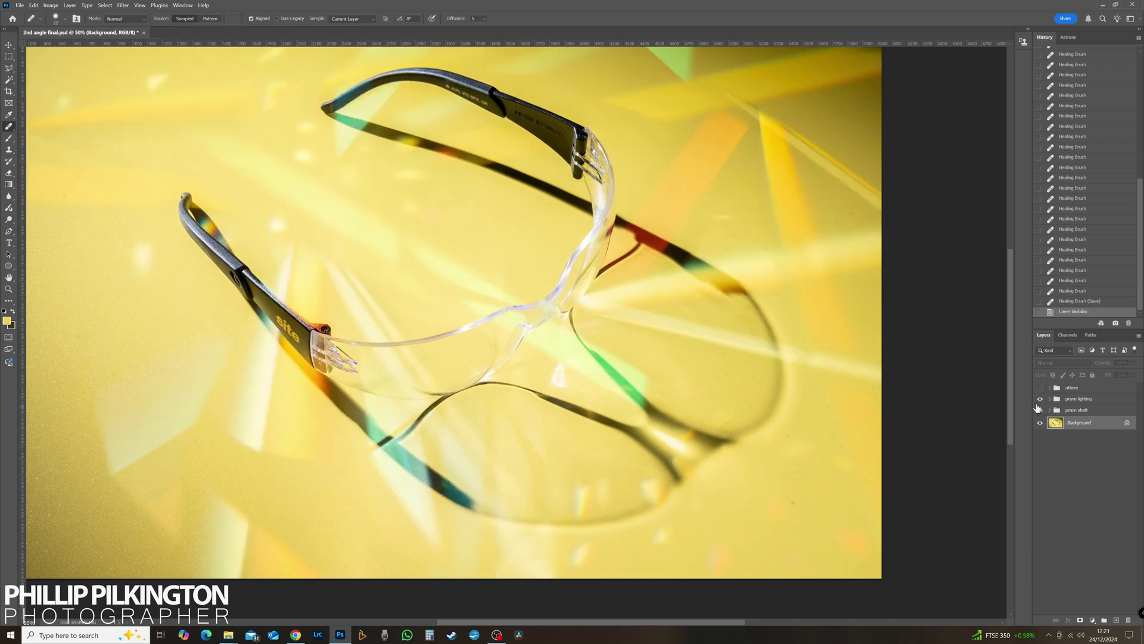
left_click(1066, 301)
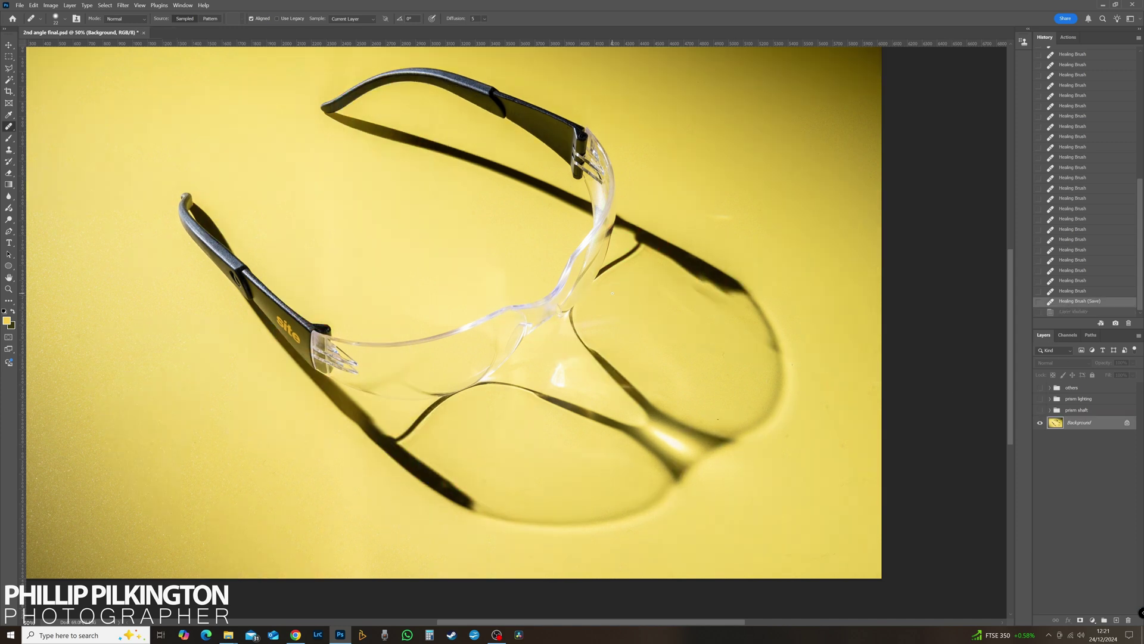
Step: Start a Pen tool cutout path on the upper edge of the far arm's tip and continue it to the slotted joint
key("z")
left_click(342, 136)
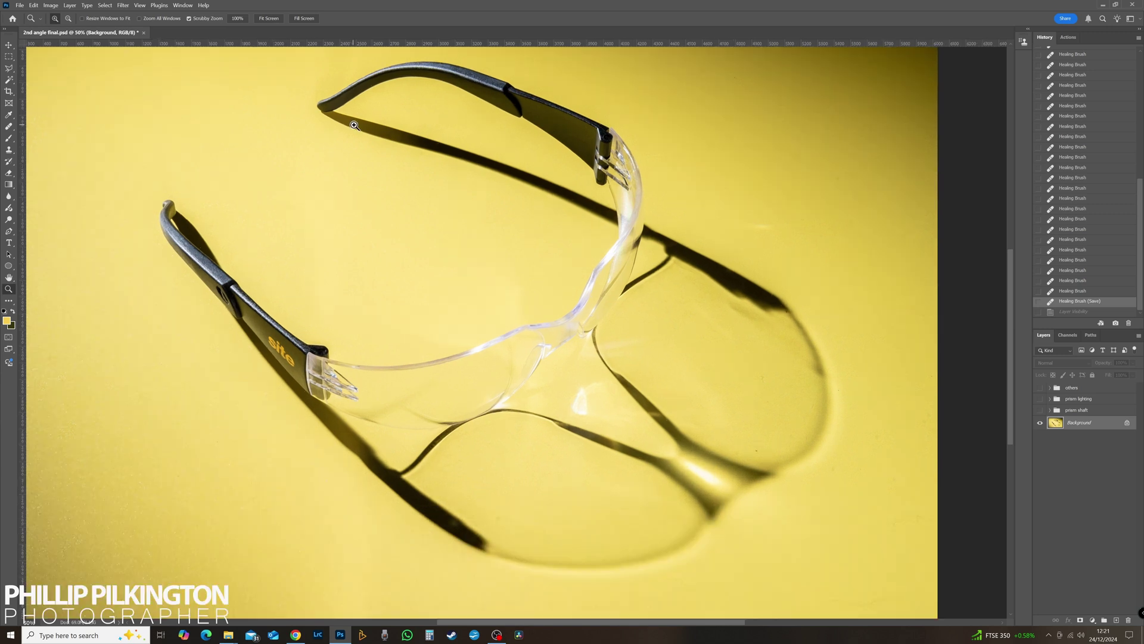
left_click(350, 240)
key("p")
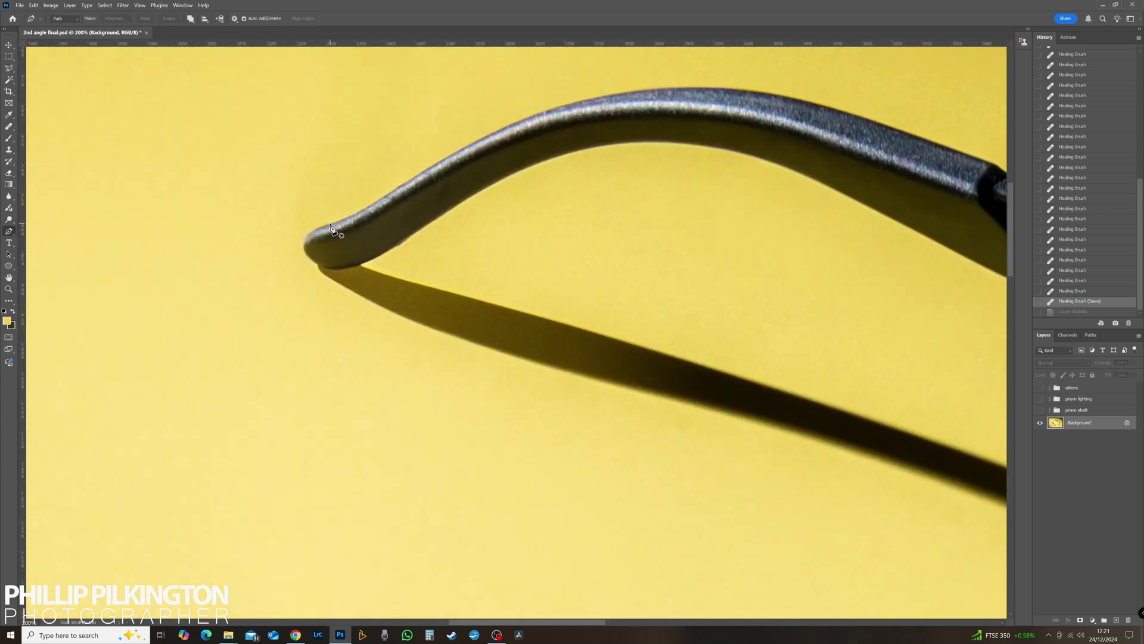
left_click(357, 211)
left_click_drag(300, 215, 55, 287)
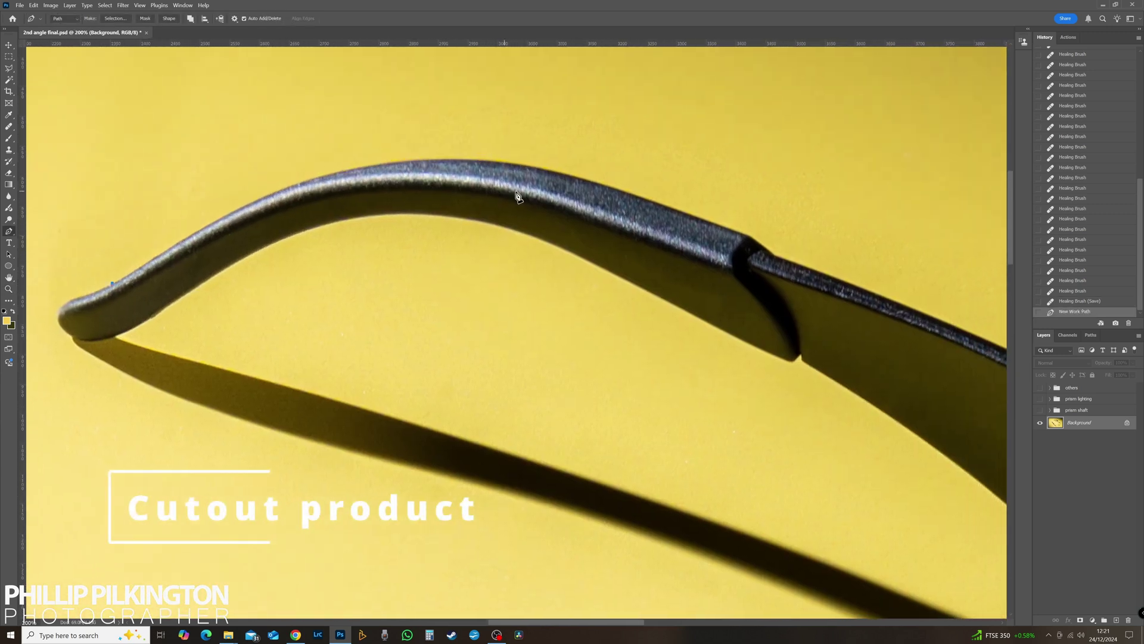
left_click(744, 240)
left_click(781, 264)
Step: Extend the path along the far arm's upper edge to the hinge and onto the clear lens corner
left_click_drag(781, 264, 548, 178)
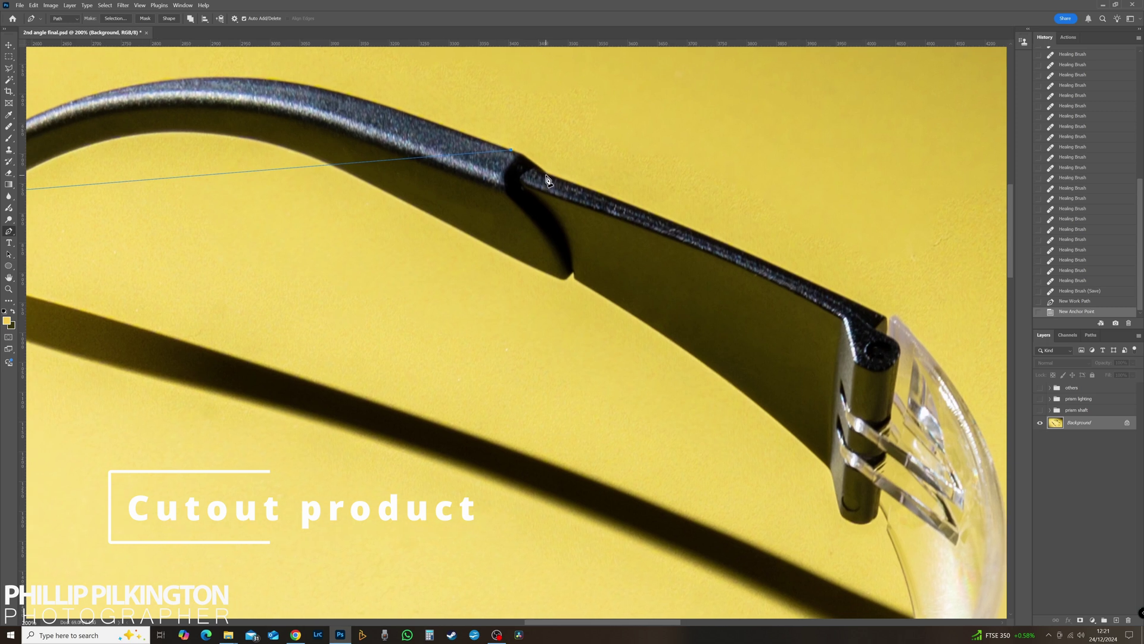
left_click_drag(667, 257, 466, 166)
left_click(681, 223)
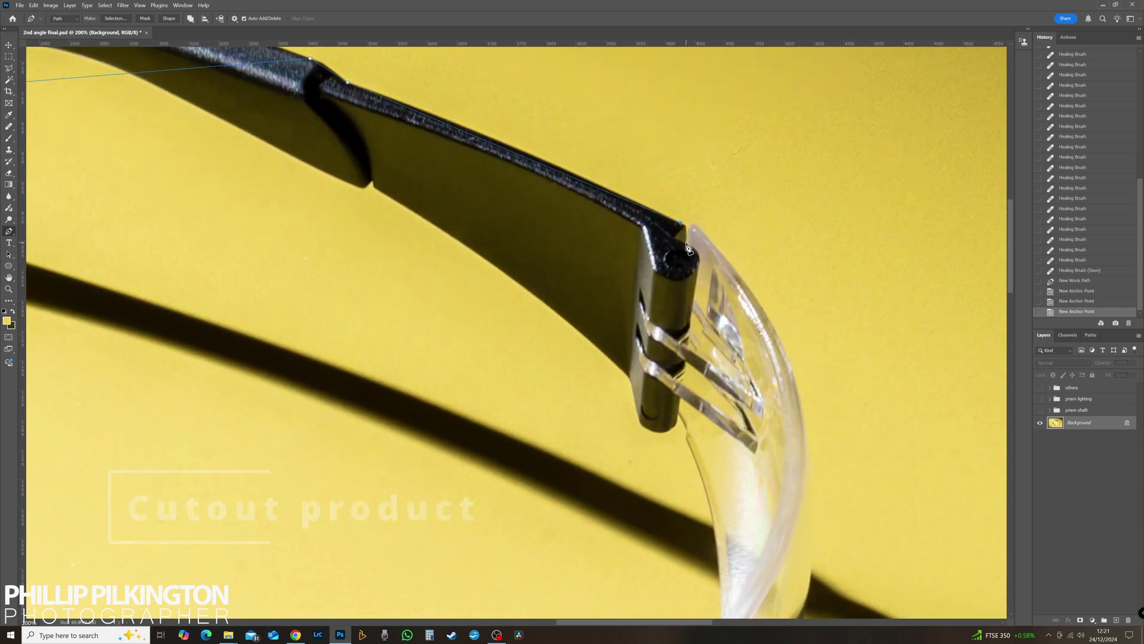
left_click(687, 243)
left_click(699, 227)
Step: Continue the path down the far lens with anchor points beneath the nose bridge and at the near nose pad
left_click_drag(699, 227, 596, 81)
left_click_drag(663, 320, 618, 188)
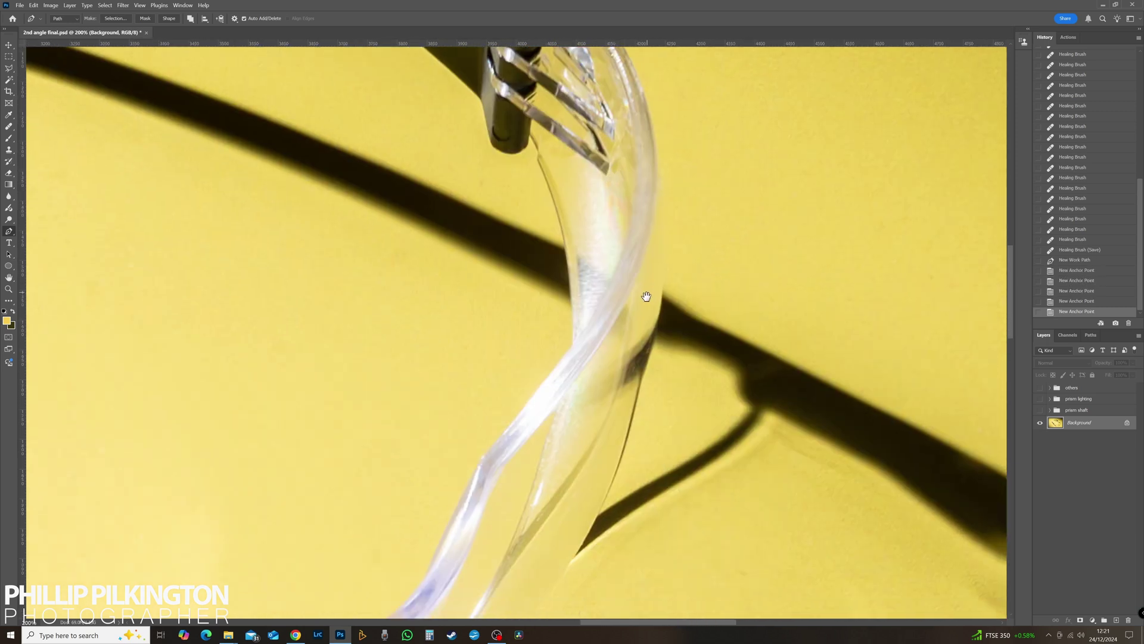
left_click_drag(645, 297, 648, 142)
left_click_drag(566, 404, 641, 223)
left_click(535, 355)
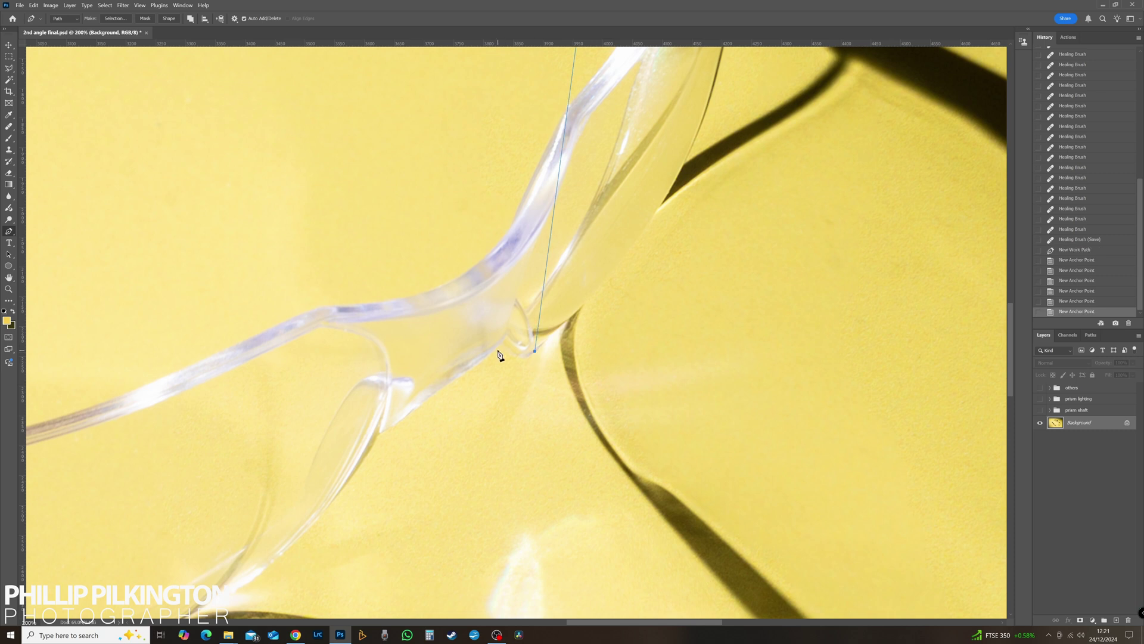
left_click(501, 348)
left_click_drag(460, 353, 632, 224)
left_click_drag(553, 316, 625, 225)
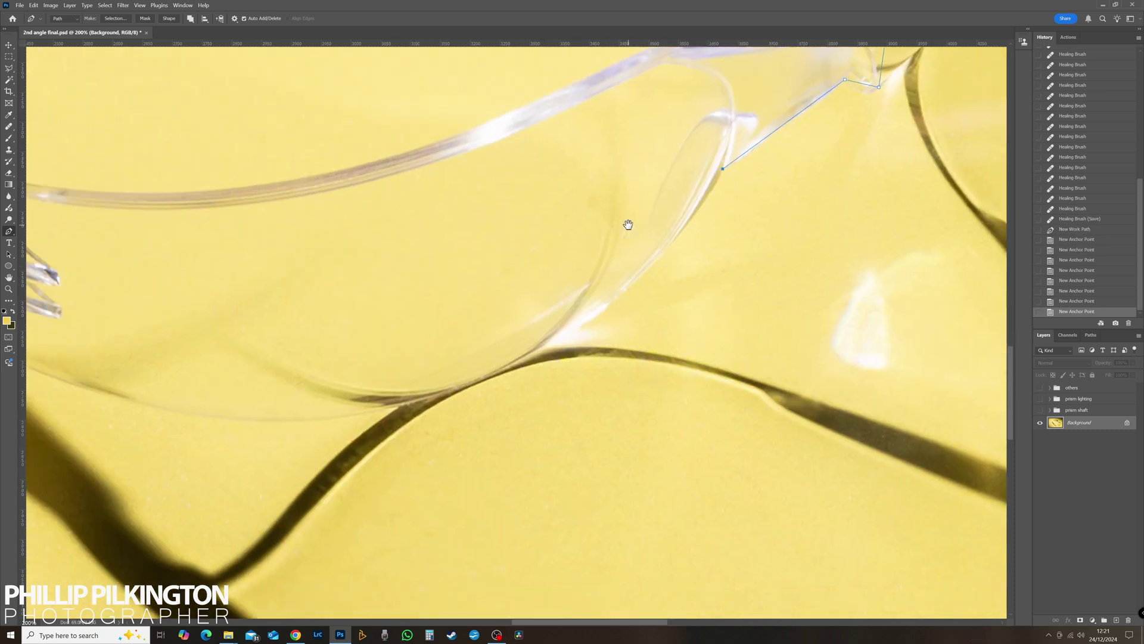
Step: Extend the path to the near hinge's lower corner and up to the underside of the near arm's slotted joint
left_click_drag(334, 375, 481, 387)
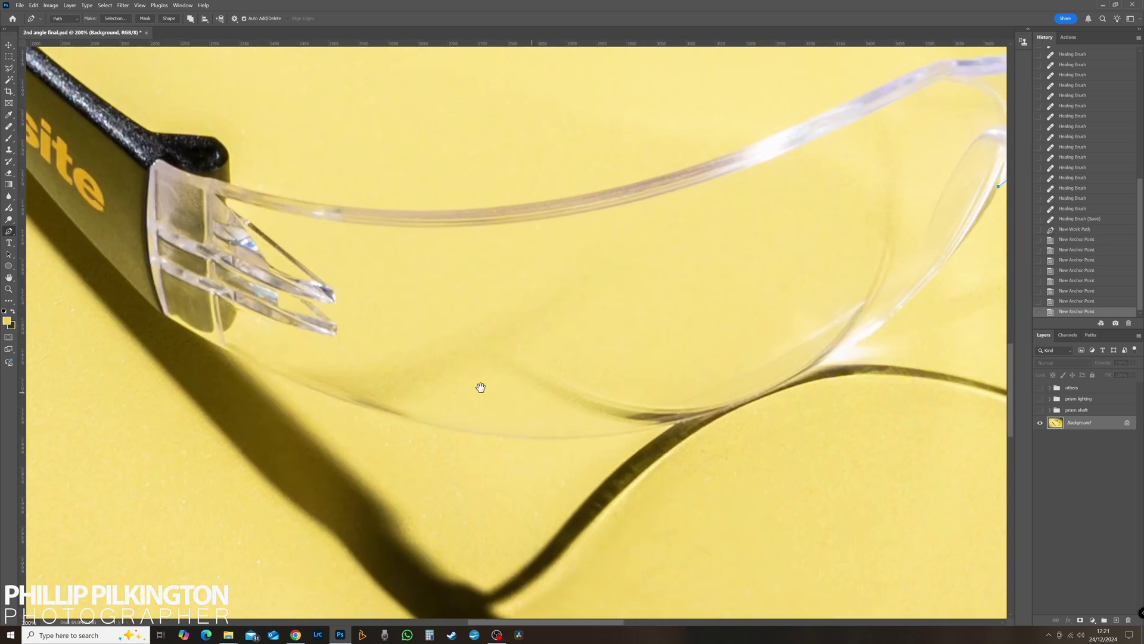
left_click(224, 351)
left_click_drag(151, 345, 366, 411)
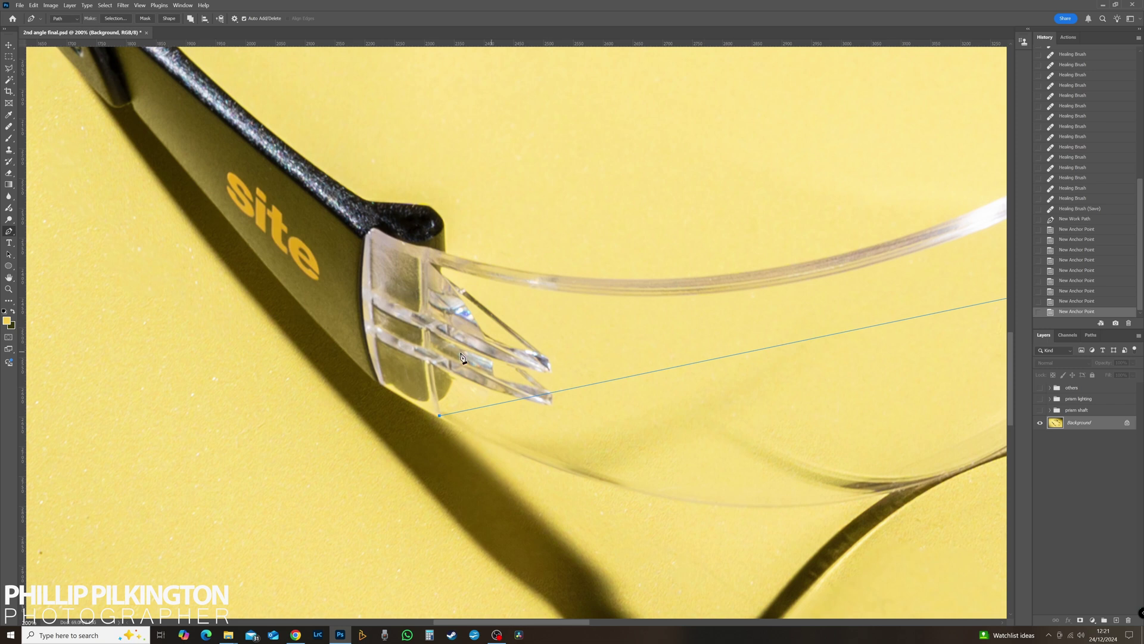
left_click_drag(299, 331, 554, 480)
left_click_drag(391, 320, 446, 339)
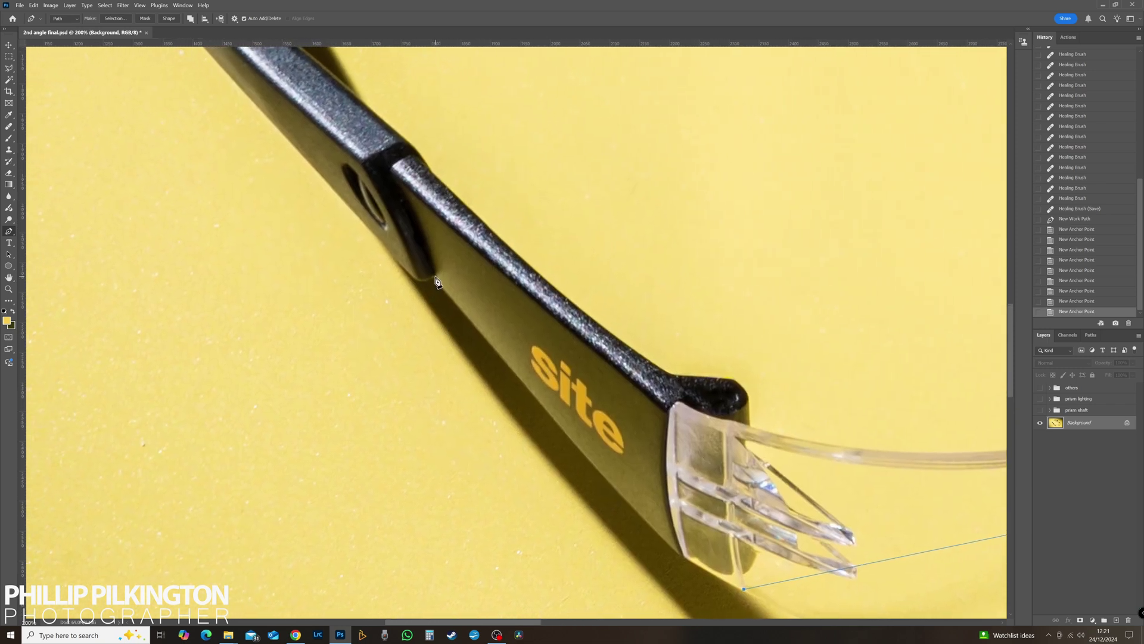
left_click(411, 276)
left_click(361, 221)
Step: Carry the path up the near arm's outer edge and around its curled tip to the inner edge
left_click_drag(361, 221, 440, 440)
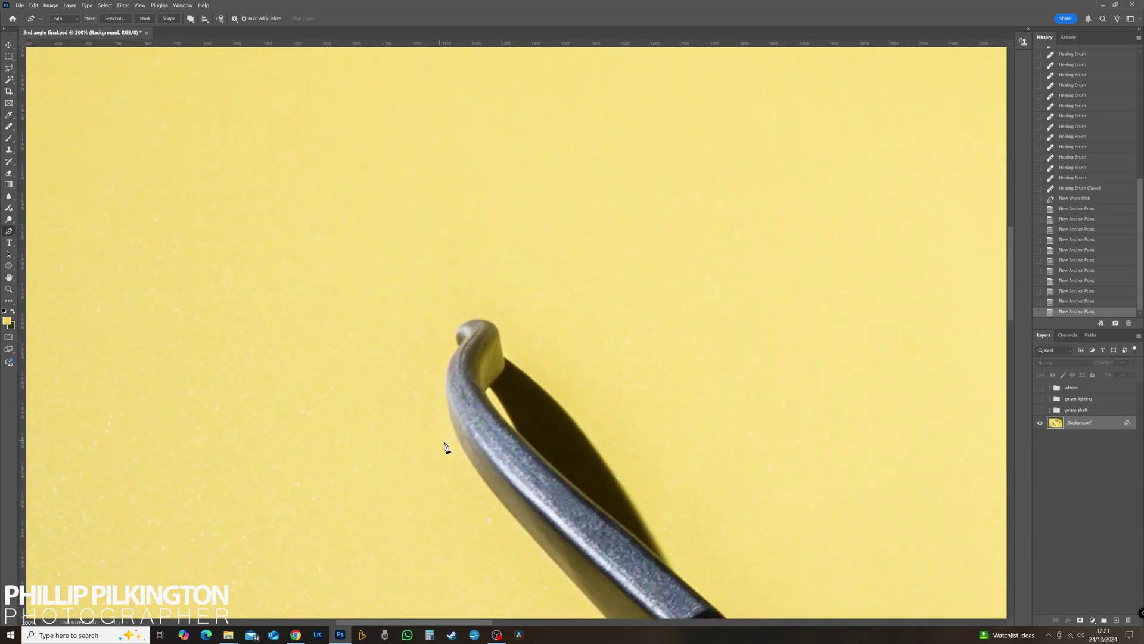
left_click(458, 346)
left_click(499, 334)
left_click(503, 357)
left_click(486, 393)
Step: Continue the path down the near arm's upper edge, past the slotted joint and around the black hinge end to the lens rim
left_click_drag(578, 506, 354, 297)
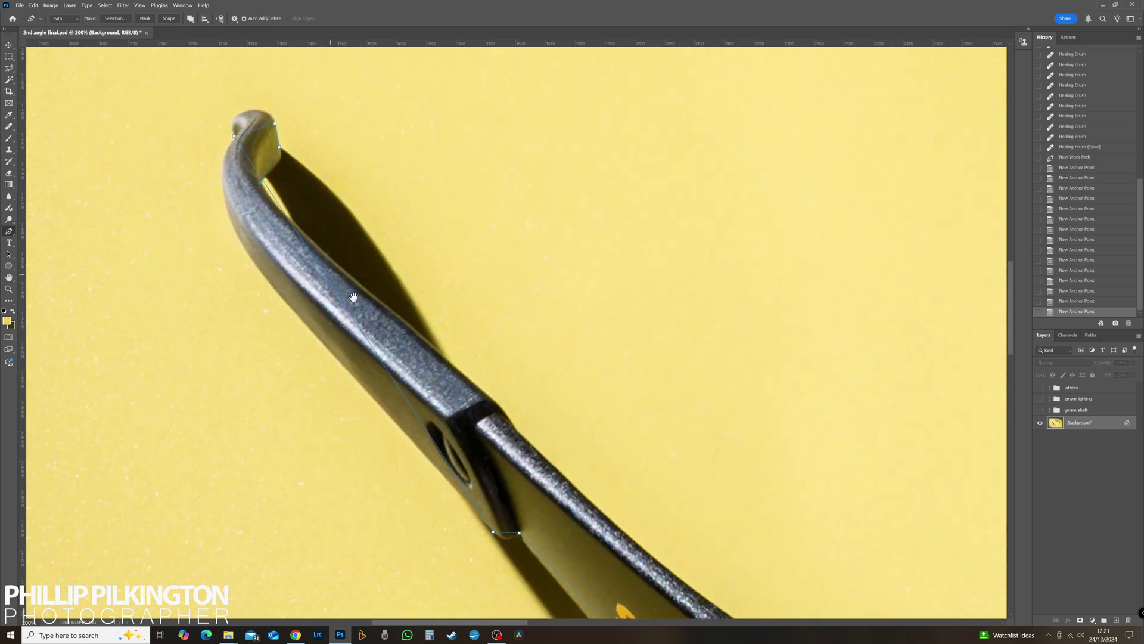
left_click(480, 389)
left_click(519, 431)
left_click_drag(561, 471, 334, 252)
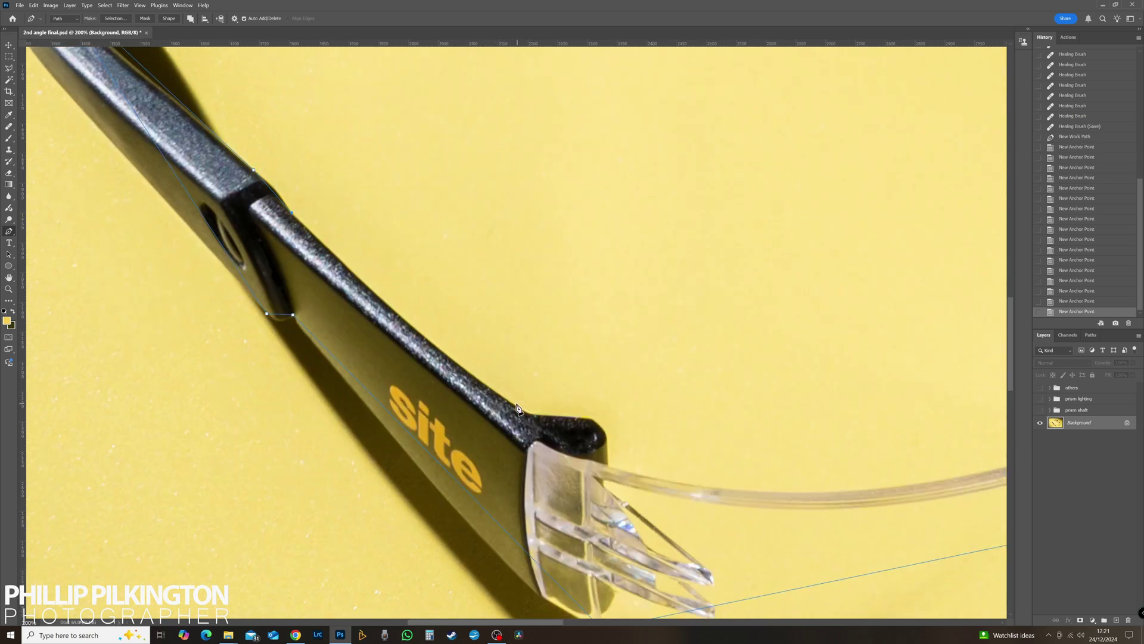
left_click(510, 403)
left_click(585, 417)
left_click(606, 441)
left_click(606, 466)
left_click_drag(736, 435, 722, 281)
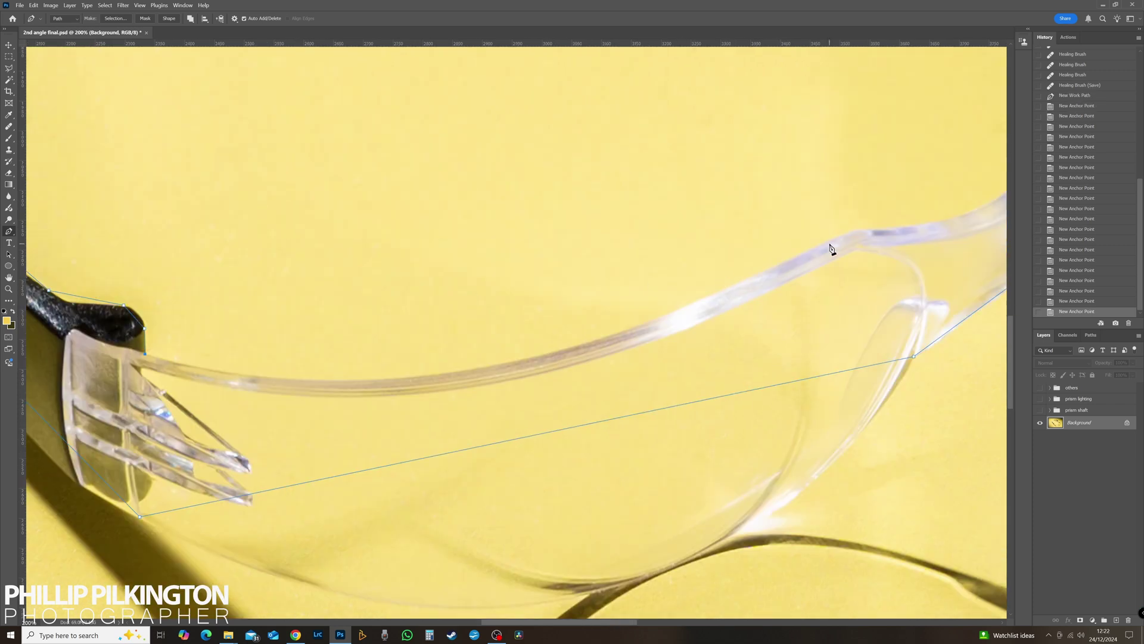
Step: Carry the path from the near lens's top edge over the nose bridge and up to the far lens's inner edge
left_click(832, 243)
left_click_drag(844, 230, 399, 298)
left_click(440, 300)
left_click_drag(539, 214, 233, 463)
left_click(338, 382)
left_click(364, 343)
left_click_drag(403, 241, 467, 462)
left_click(506, 463)
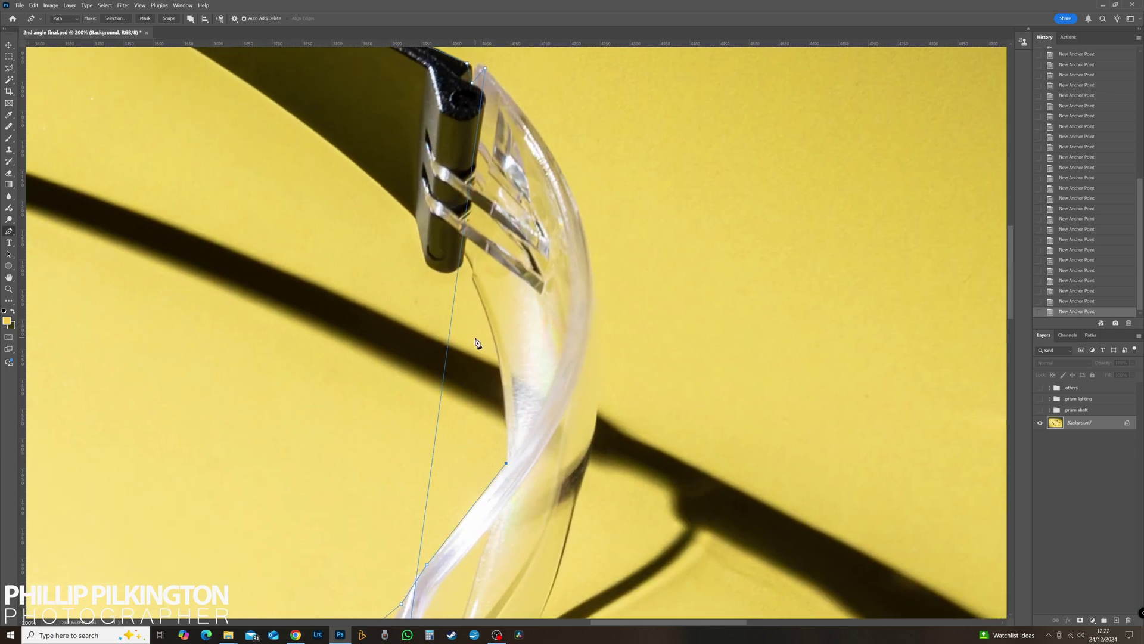
Step: Extend the path from the far lens's inner edge across the lower end of the black far hinge
left_click(471, 280)
left_click(423, 255)
left_click(409, 213)
Step: Continue the path along the far arm's underside past the joint and close it at the starting point near the arm's tip
left_click_drag(304, 149, 554, 323)
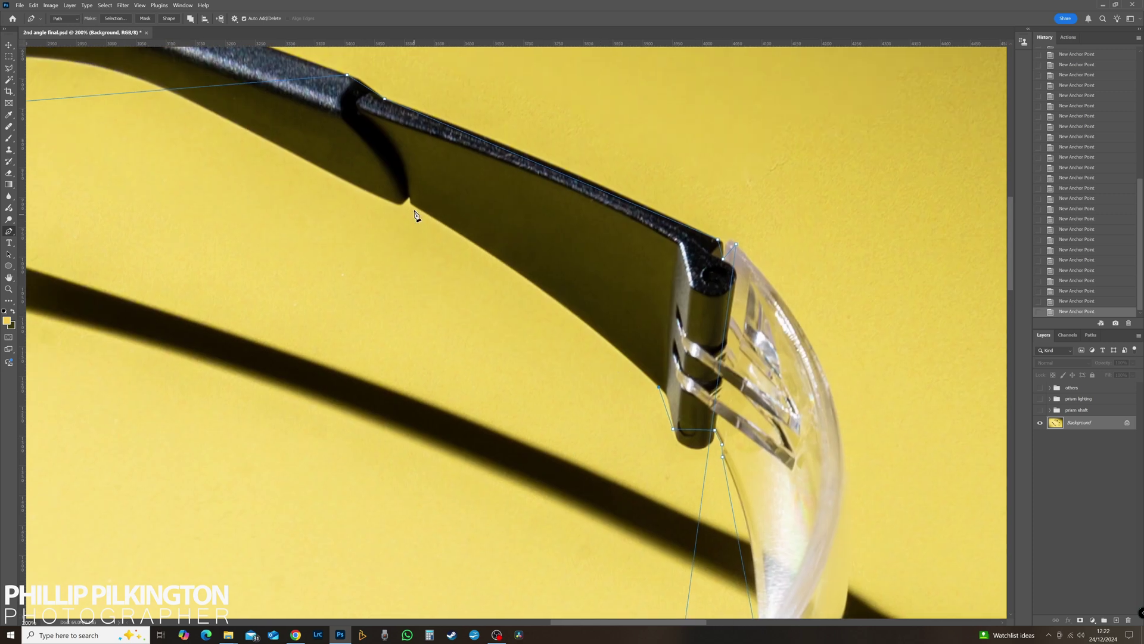
left_click(409, 200)
left_click_drag(398, 207, 639, 340)
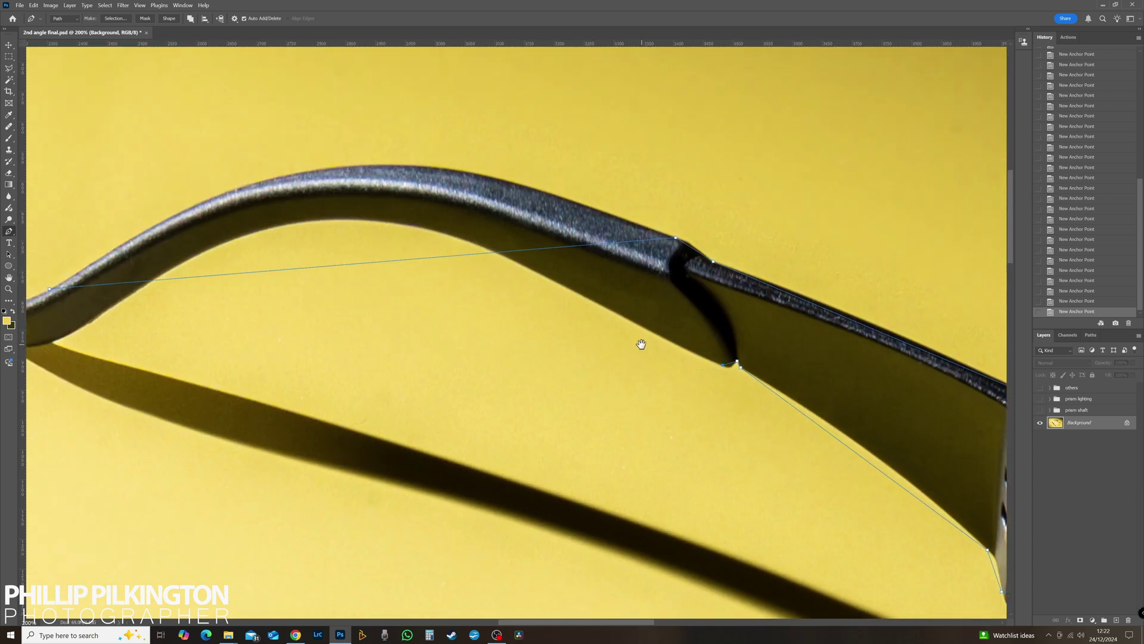
left_click(506, 259)
left_click_drag(248, 310, 510, 281)
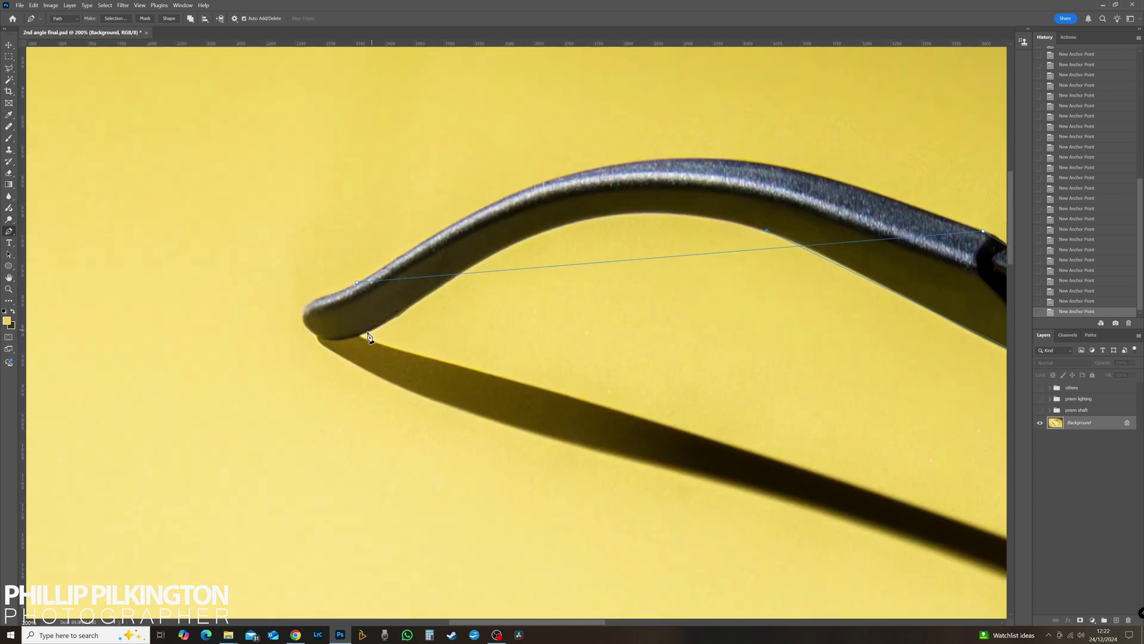
left_click(370, 329)
left_click(357, 285)
Step: Add an anchor point at the far arm's tip and adjust its handles and neighbouring anchors so the path wraps around the rounded end
left_click_drag(364, 307, 309, 335)
left_click(732, 325)
left_click(1071, 300)
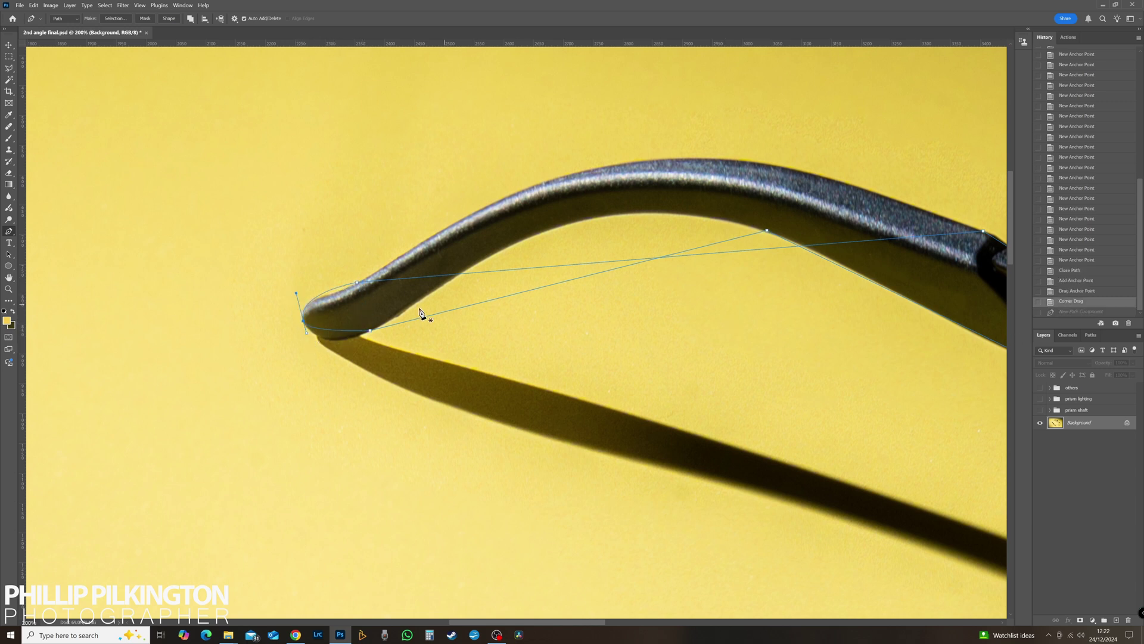
left_click_drag(316, 353, 317, 352)
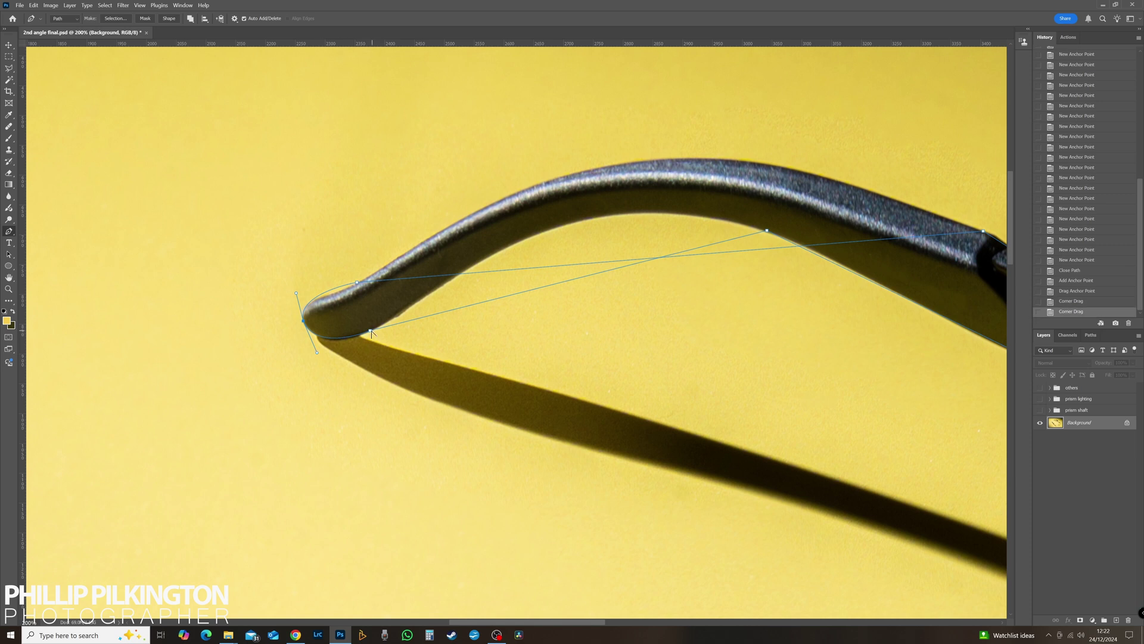
left_click(370, 330, "alt")
left_click_drag(357, 282, 384, 262)
Step: Add a curved anchor point at the crest of the far arm and shape its handles to follow the upper edge
left_click_drag(556, 268, 317, 346)
left_click_drag(430, 329, 434, 235)
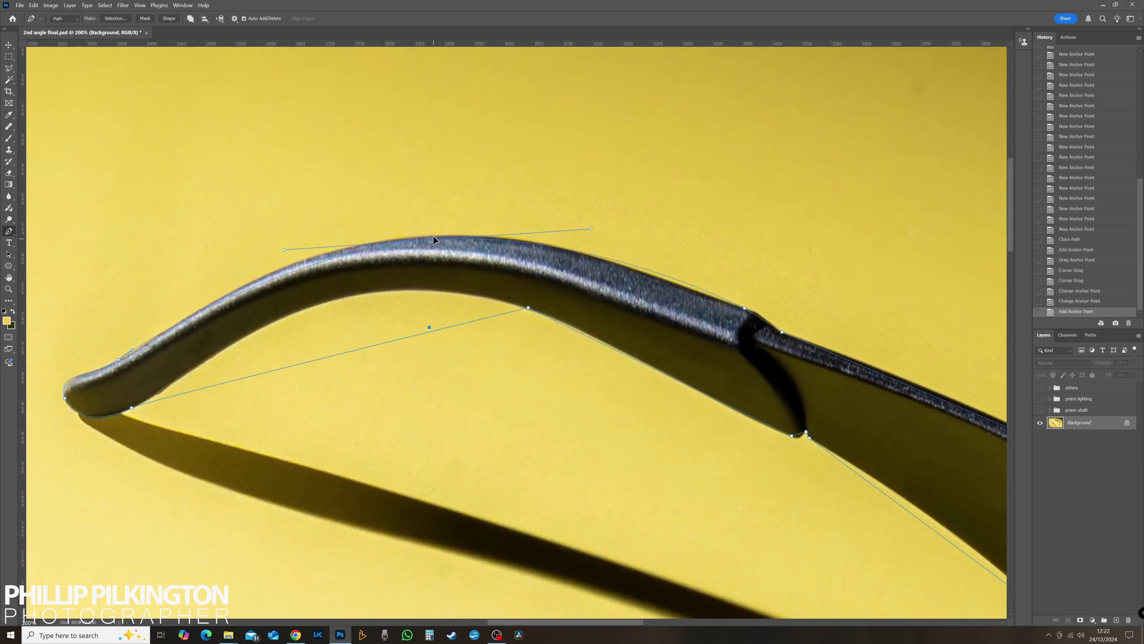
left_click_drag(292, 248, 253, 243)
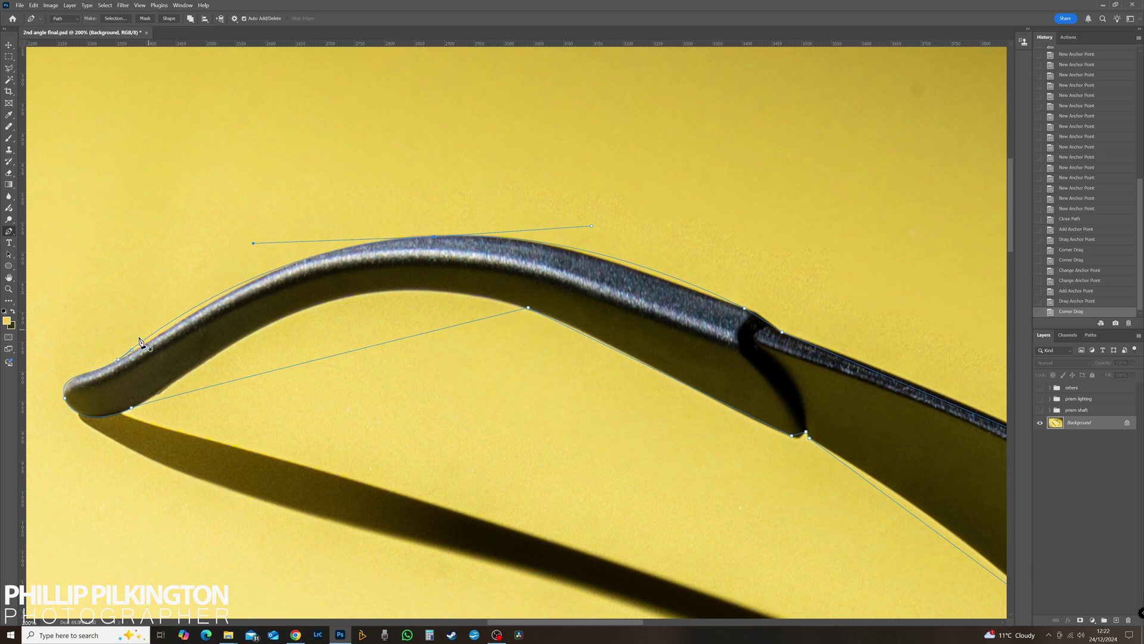
left_click_drag(133, 350, 164, 344)
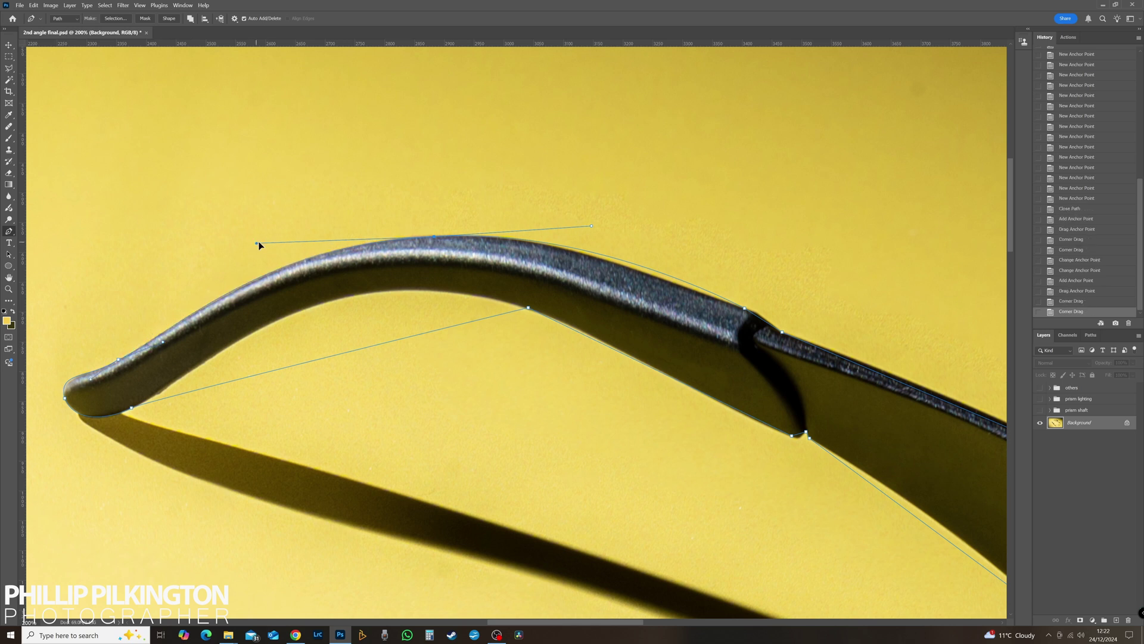
left_click_drag(258, 244, 264, 241)
left_click_drag(592, 226, 564, 225)
Step: Refine the path along the far arm's upper edge from the joint to the hinge and the lens's upper corner
left_click_drag(669, 281, 368, 249)
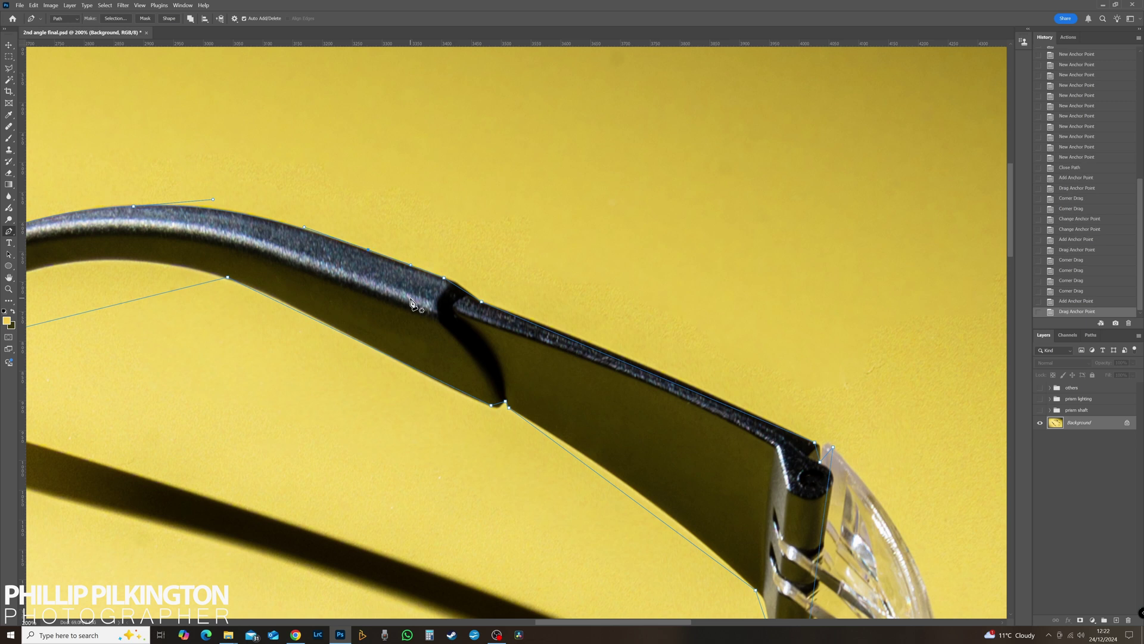
left_click_drag(455, 281, 457, 283)
left_click_drag(484, 321, 335, 240)
left_click(516, 298)
left_click_drag(516, 297, 517, 299)
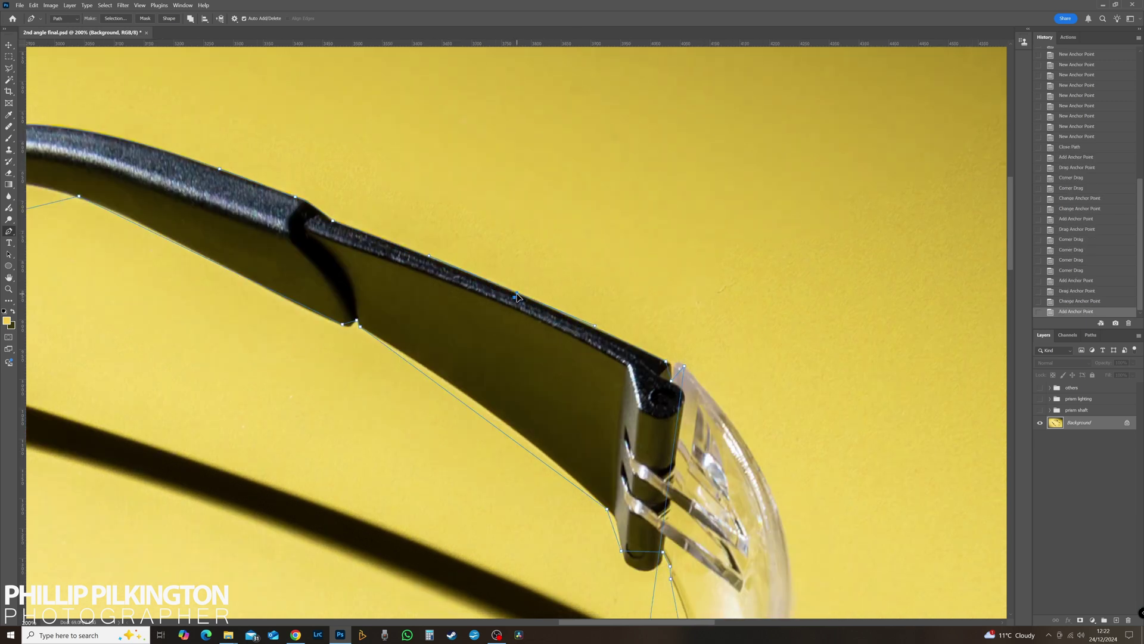
left_click_drag(546, 343, 361, 231)
mouse_move(483, 248)
left_mouse_down()
mouse_move(488, 269)
mouse_move(491, 241)
left_mouse_up()
Step: Curve the path along the far lens's outer edge and adjust its handles
left_click_drag(438, 485, 393, 217)
left_click_drag(409, 337, 560, 372)
left_click_drag(580, 218, 606, 231)
left_click_drag(502, 165, 490, 157)
Step: Refine the path around the nose pad and along the underside of the nose bridge
left_click_drag(591, 321, 534, 91)
left_click_drag(488, 304, 522, 127)
left_click_drag(462, 377, 475, 366)
left_click_drag(404, 385, 486, 273)
left_click_drag(449, 375, 430, 388)
left_click_drag(346, 434, 456, 293)
left_click(494, 263)
Step: Add curved anchor points to bend the path along the near lens's lower edge up to the hinge
left_click_drag(377, 333, 634, 196)
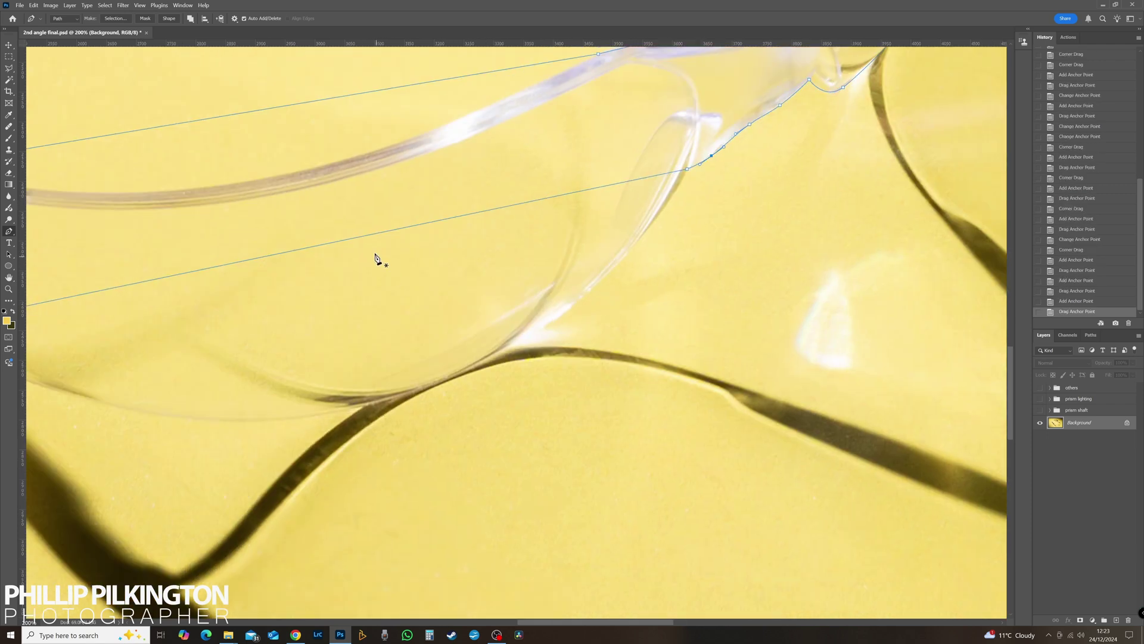
left_click_drag(367, 235, 403, 394)
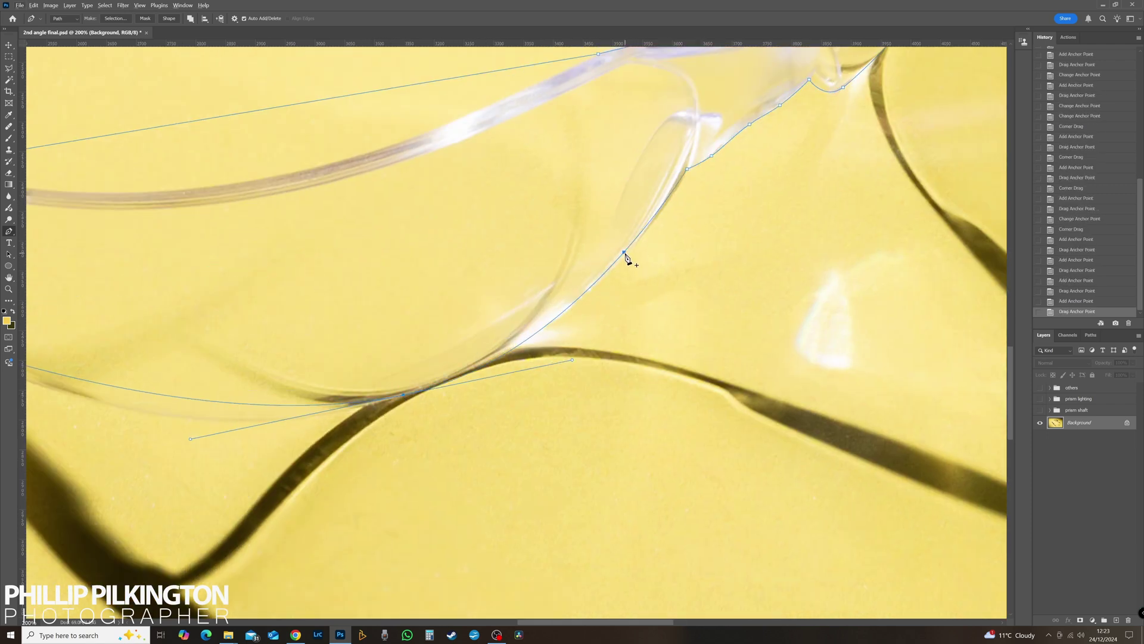
left_click_drag(418, 296, 682, 204)
left_click_drag(422, 298, 421, 307)
left_click_drag(613, 314, 597, 328)
left_click_drag(509, 324, 501, 326)
Step: Fit the path to the near arm's lower edge beneath the site logo and around the joint's lower end
left_click_drag(421, 245, 722, 268)
left_click_drag(544, 267, 602, 344)
left_click_drag(489, 282, 619, 424)
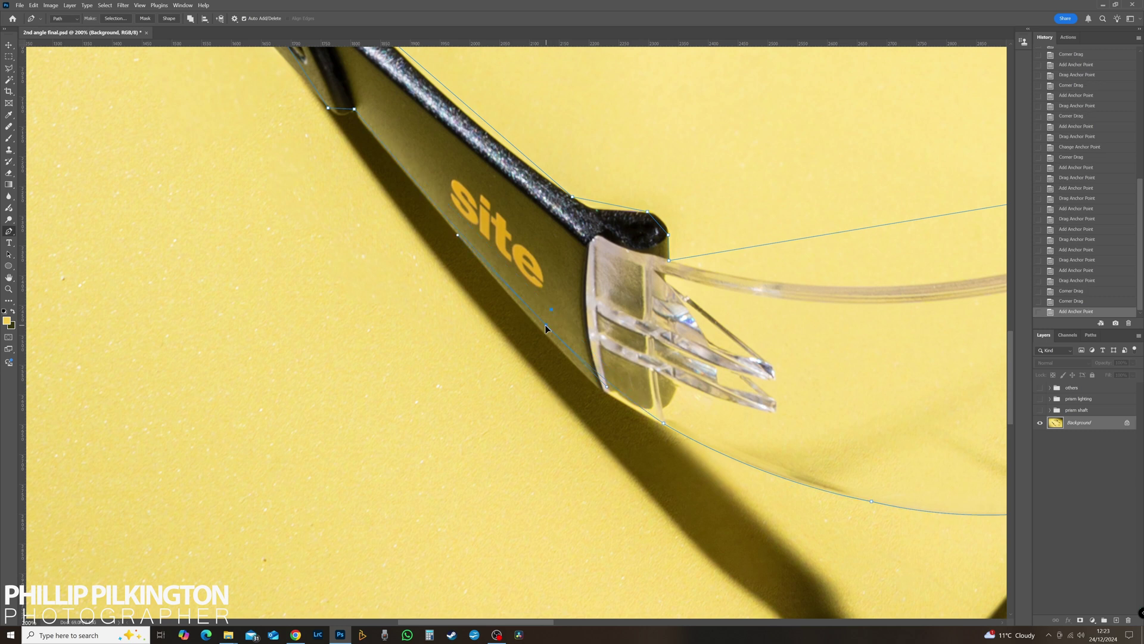
left_click_drag(596, 374, 602, 403)
left_click_drag(469, 295, 628, 447)
left_click_drag(611, 392, 623, 400)
left_click_drag(507, 280, 603, 385)
left_click_drag(604, 385, 594, 410)
Step: Shape the path along the near arm's outer edge between the slotted joint and the curled tip
left_click_drag(471, 286, 635, 417)
left_click_drag(546, 223, 498, 241)
left_click_drag(603, 375, 606, 371)
mouse_move(562, 320)
left_mouse_down()
mouse_move(571, 339)
mouse_move(554, 312)
left_mouse_up()
left_click_drag(672, 443, 672, 444)
Step: Round the path around the near arm's curled tip with adjusted handles and an added anchor point at its top
left_click_drag(596, 322, 688, 474)
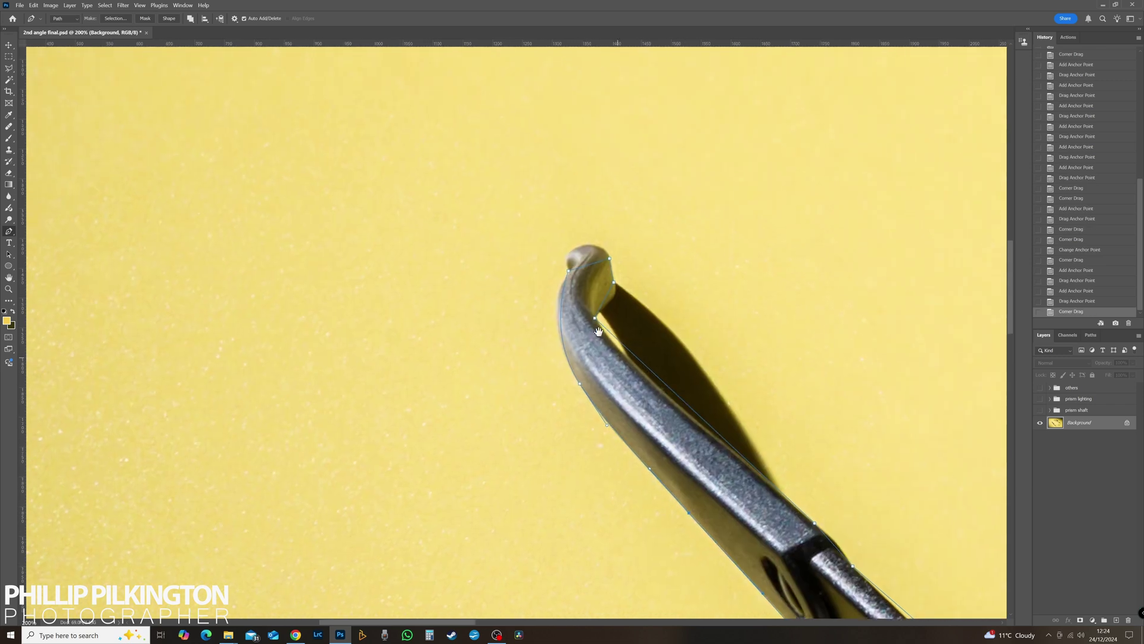
left_click_drag(569, 273, 556, 292)
left_click_drag(610, 260, 614, 269)
left_click_drag(608, 251, 601, 230)
mouse_move(578, 260)
left_mouse_down()
mouse_move(558, 247)
mouse_move(589, 247)
left_mouse_up()
left_click(590, 245)
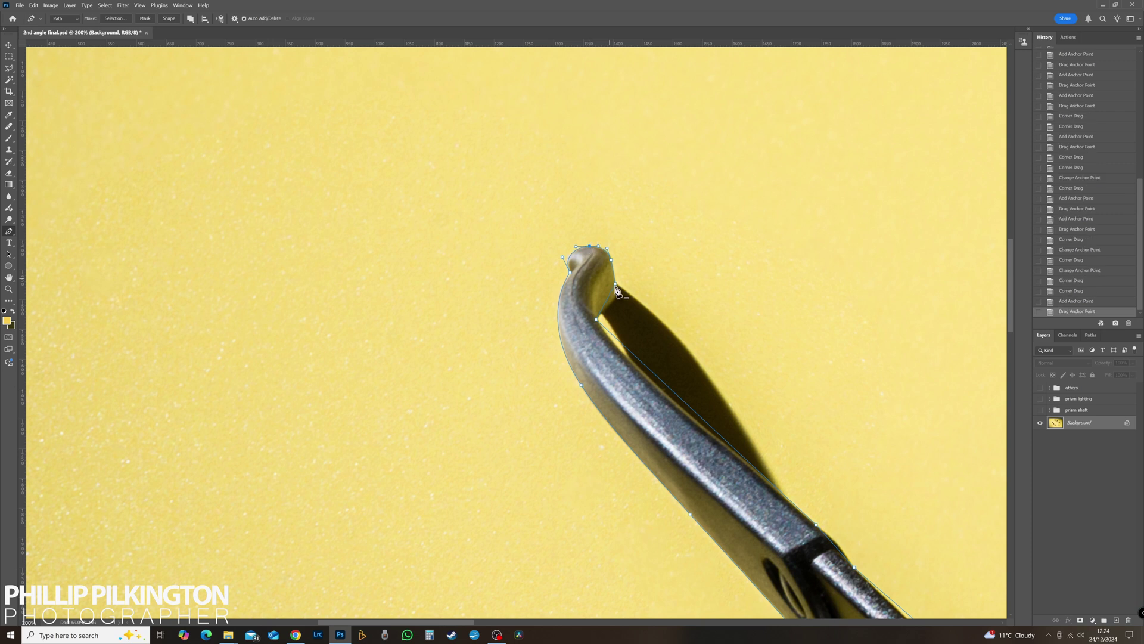
left_click_drag(617, 291, 619, 298)
left_click_drag(620, 298, 603, 341)
left_click(1066, 303)
Step: Add anchor points to fit the path to the near arm's upper edge from the curled tip to the joint
left_click_drag(675, 441, 568, 359)
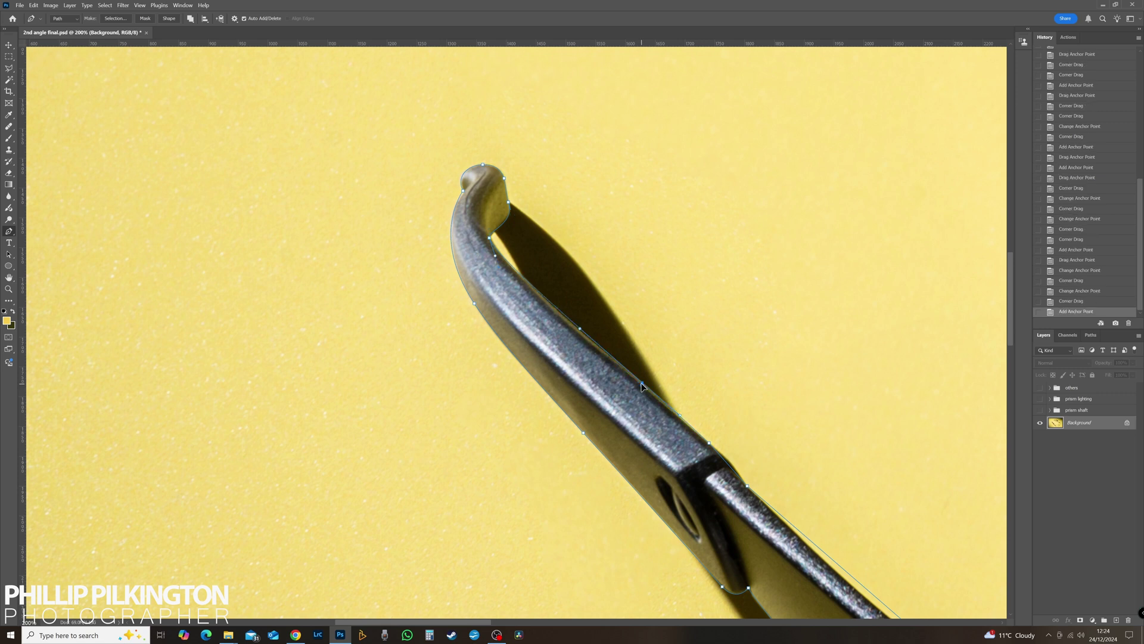
left_click(538, 292)
left_click_drag(538, 292, 534, 288)
left_click(538, 292)
left_click_drag(605, 383, 438, 232)
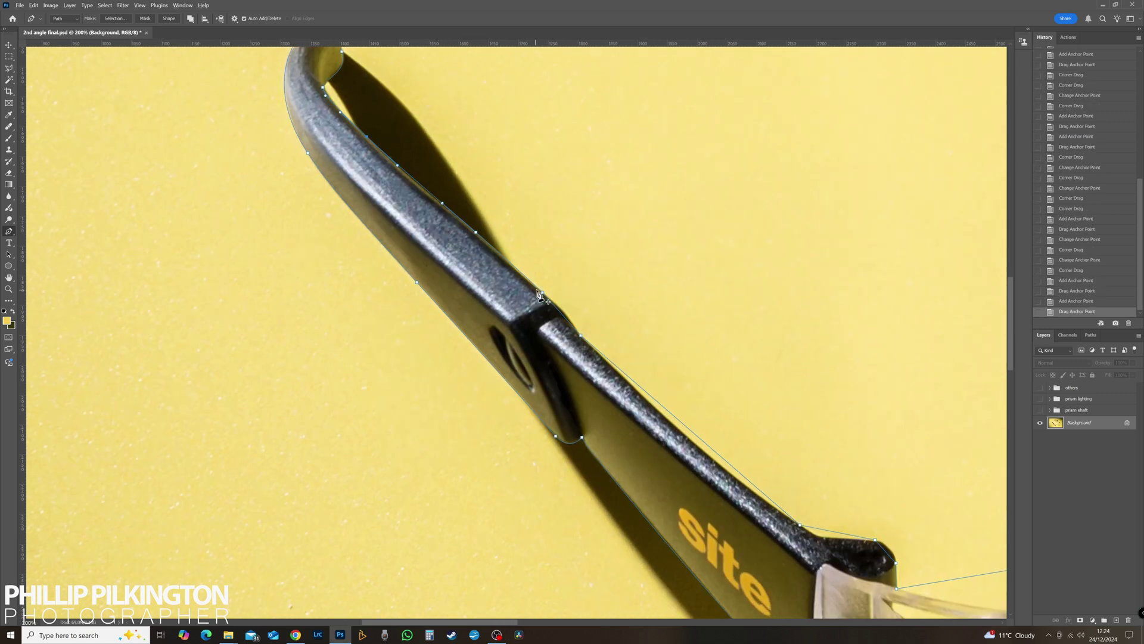
left_click_drag(553, 300, 563, 378)
left_click(571, 321)
left_click(408, 215)
left_click_drag(407, 214, 419, 225)
Step: Fit the path to the near arm's upper edge above the site logo and around the black hinge end
left_click_drag(495, 313, 344, 160)
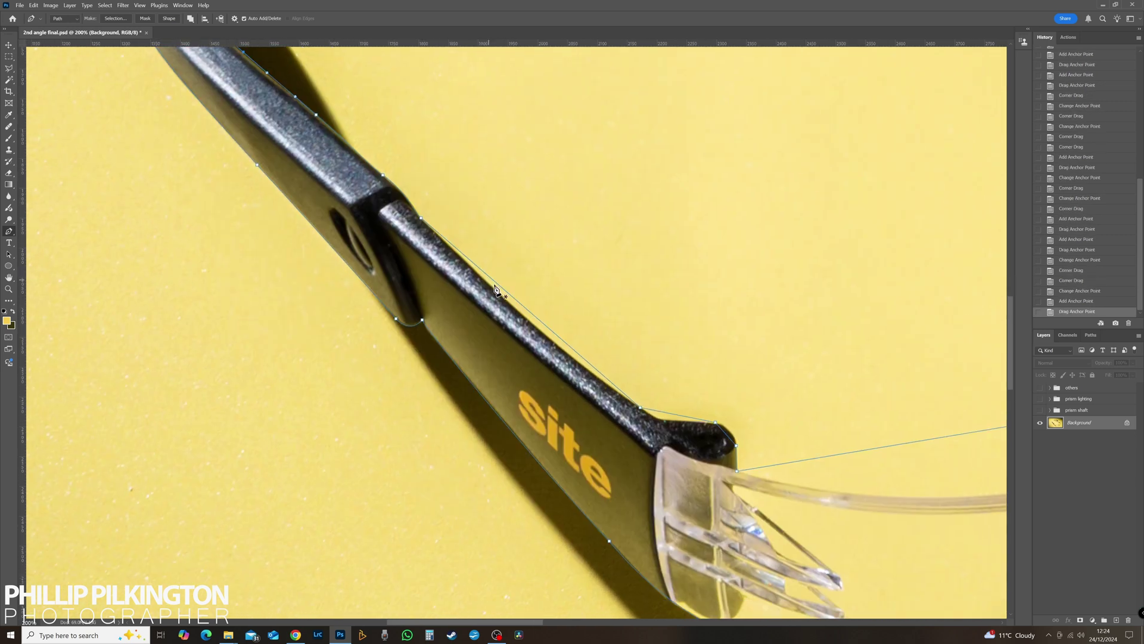
left_click(589, 373)
left_click_drag(581, 364, 393, 237)
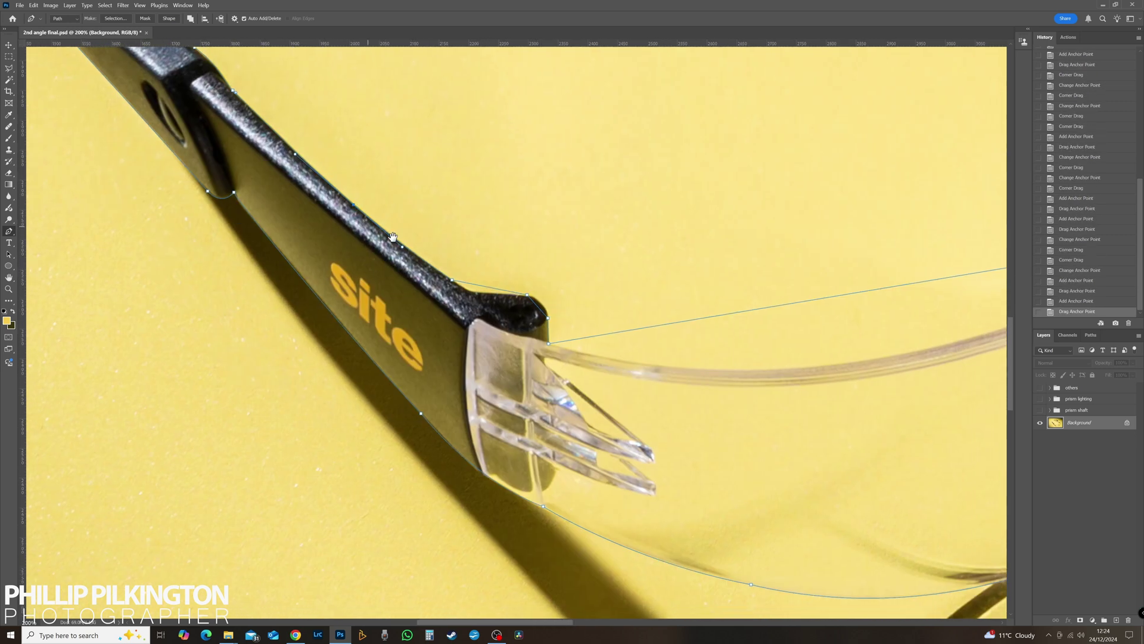
left_click(477, 287)
left_click_drag(476, 287, 523, 294)
left_click_drag(524, 295, 394, 240)
left_click(547, 319, "alt")
Step: Curve the path along the near lens's top edge with an added anchor point and adjusted handles
left_click_drag(674, 213, 685, 276)
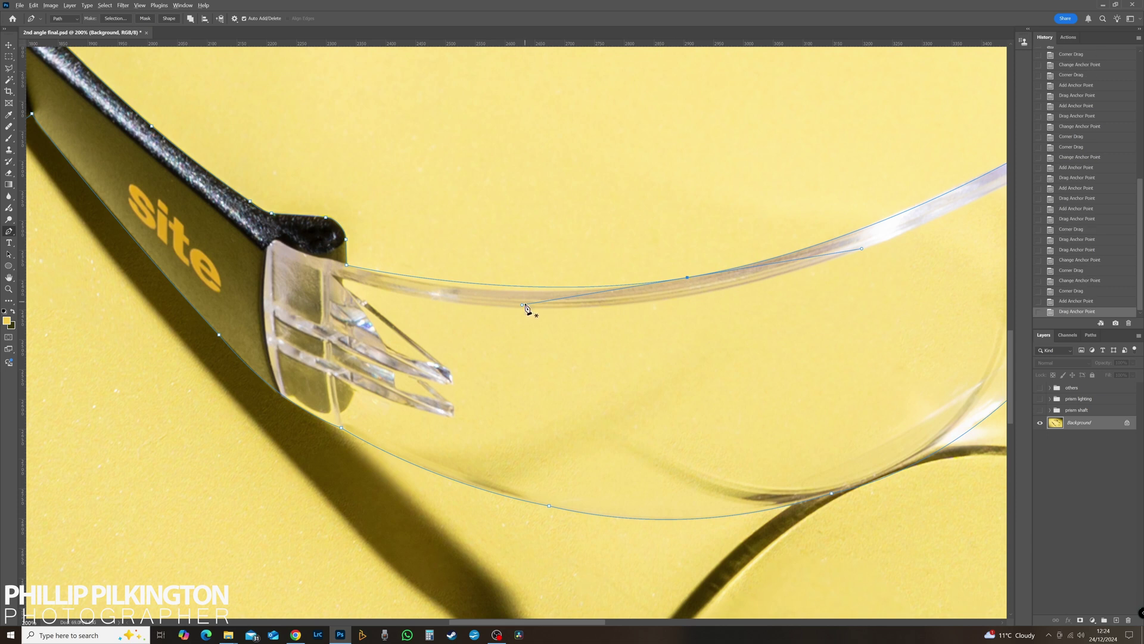
left_click_drag(527, 310, 483, 312)
left_click_drag(635, 232, 408, 293)
left_click_drag(489, 297, 512, 286)
Step: Bend the path along the nose bridge's upper edge and refine the bends leading into the far lens frame
left_click_drag(575, 209, 444, 311)
left_click_drag(526, 295, 552, 338)
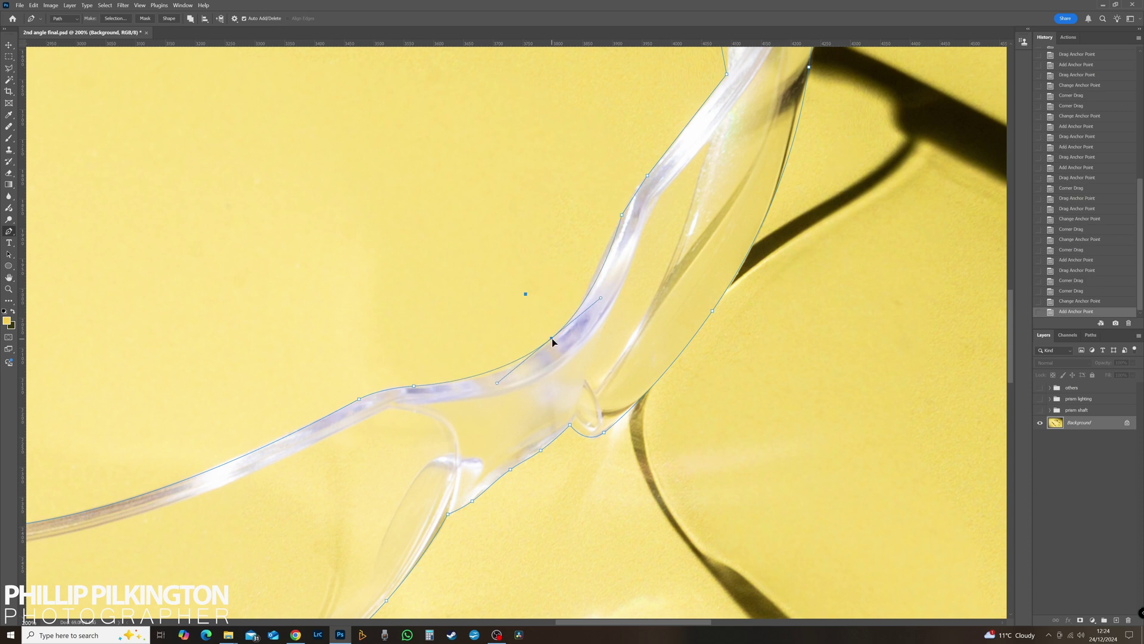
left_click_drag(500, 386, 496, 391)
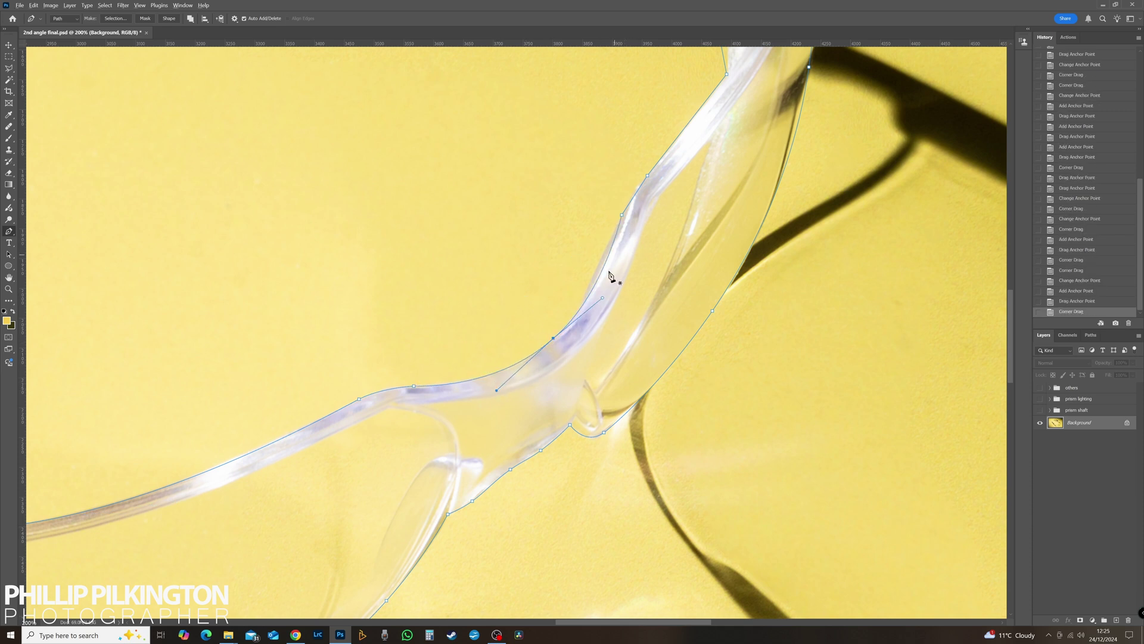
left_click_drag(600, 299, 575, 321)
left_click_drag(608, 263, 600, 263)
left_click_drag(549, 313, 415, 454)
left_click_drag(504, 332, 499, 335)
Step: Add anchor points to fit the path to the far lens's curved inner edge below the hinge
left_click_drag(552, 285, 533, 450)
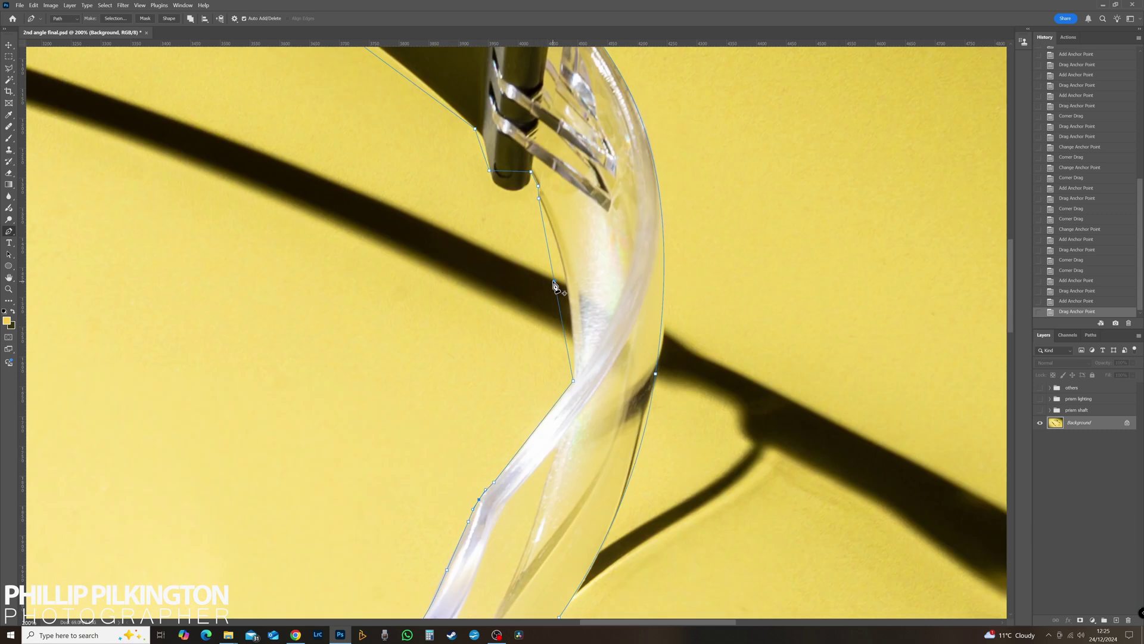
left_click(556, 279)
left_click_drag(556, 278, 565, 278)
left_click_drag(499, 227, 500, 231)
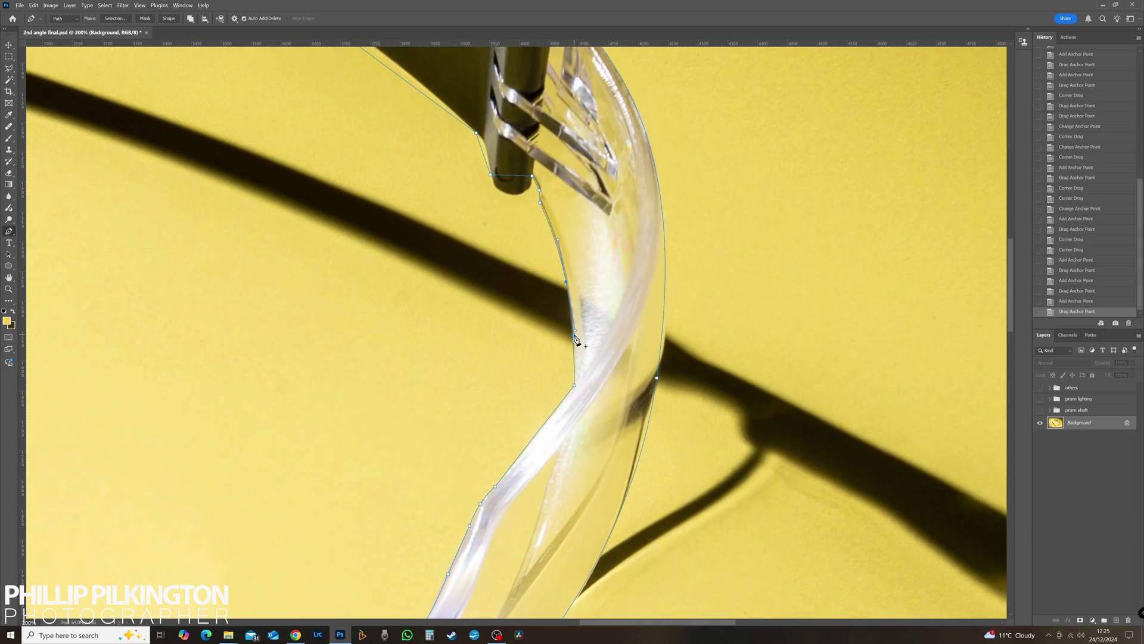
left_click_drag(578, 339, 578, 339)
Step: Reshape the path around the far hinge's rounded lower end and into the adjoining corner of the far arm
left_click_drag(538, 248, 585, 376)
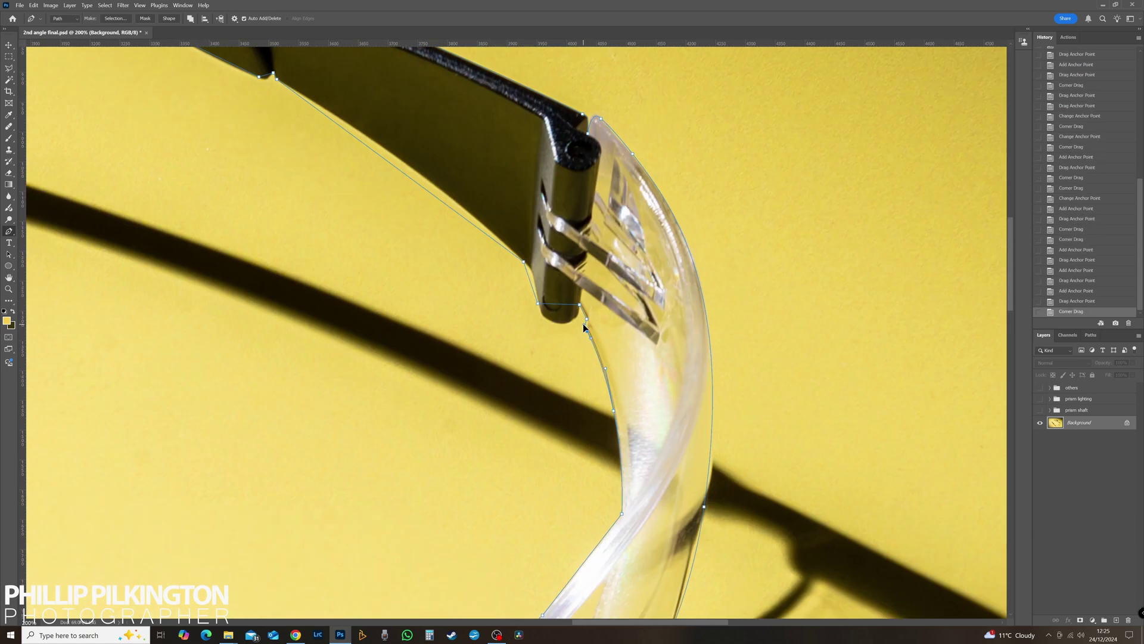
left_click(584, 324, "alt")
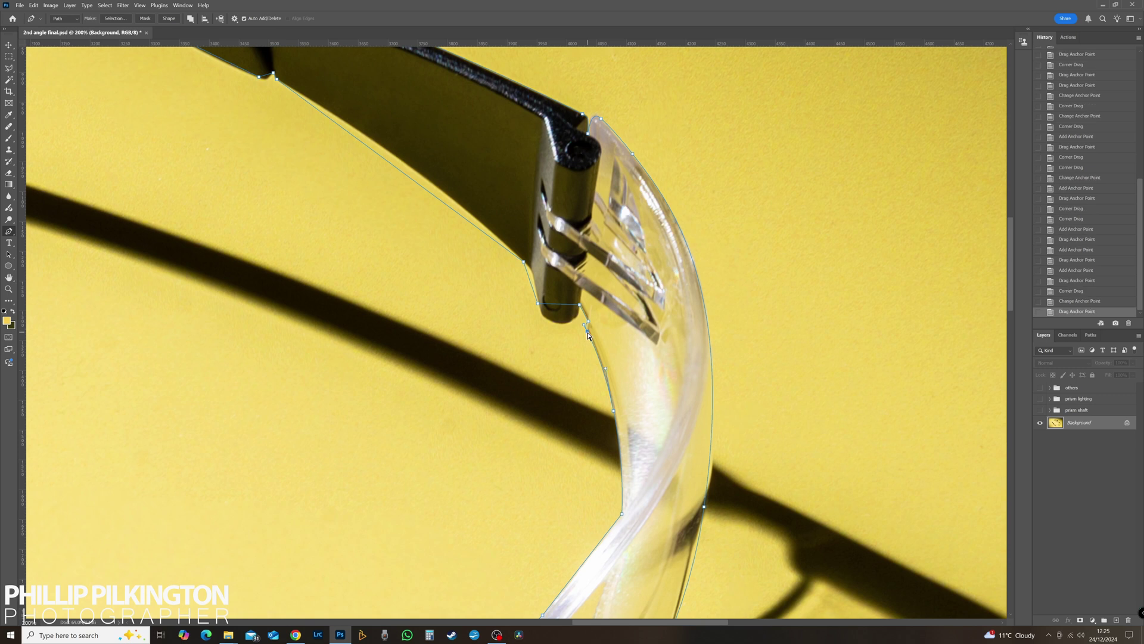
mouse_move(587, 325)
left_mouse_down()
mouse_move(591, 341)
mouse_move(569, 338)
left_mouse_up()
left_click(575, 305, "alt")
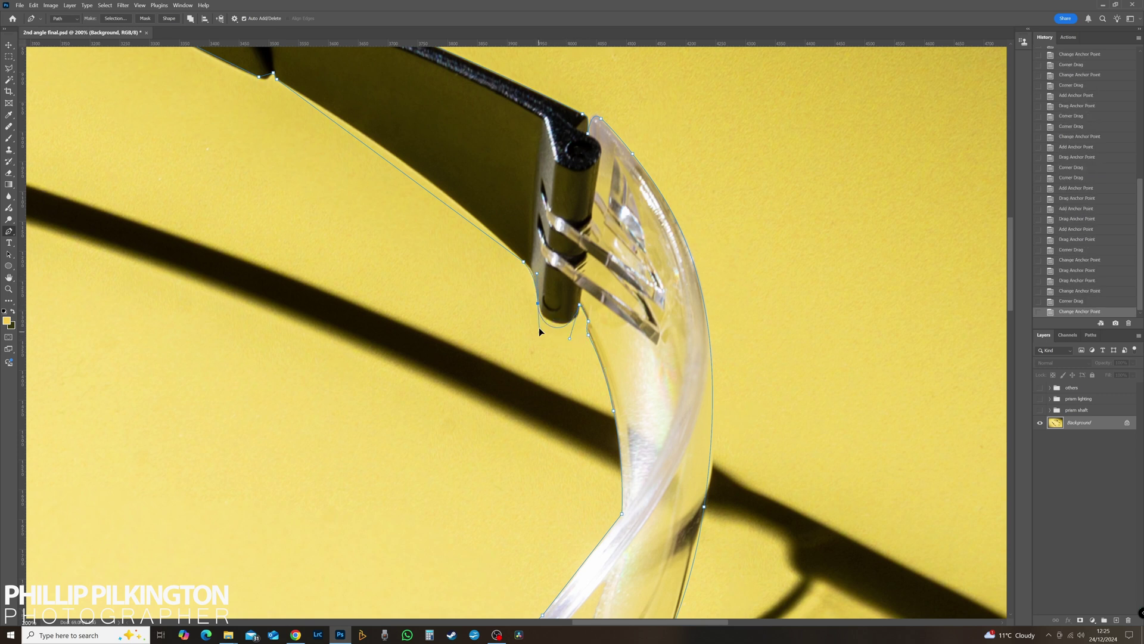
left_click_drag(539, 317, 576, 335)
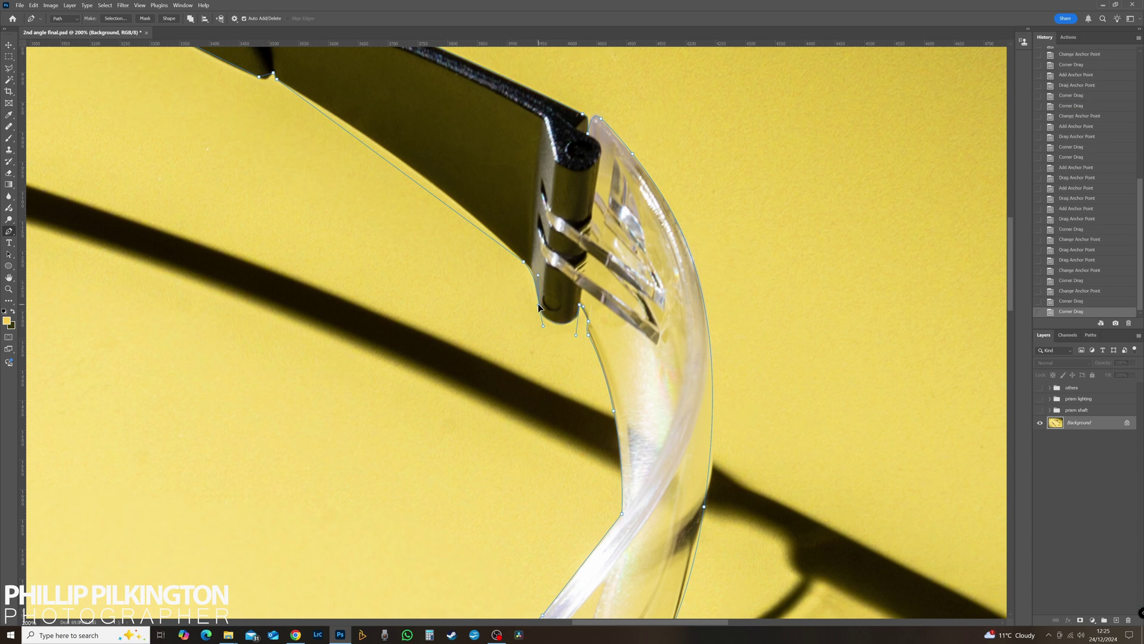
left_click(538, 305)
left_click_drag(540, 323, 540, 324)
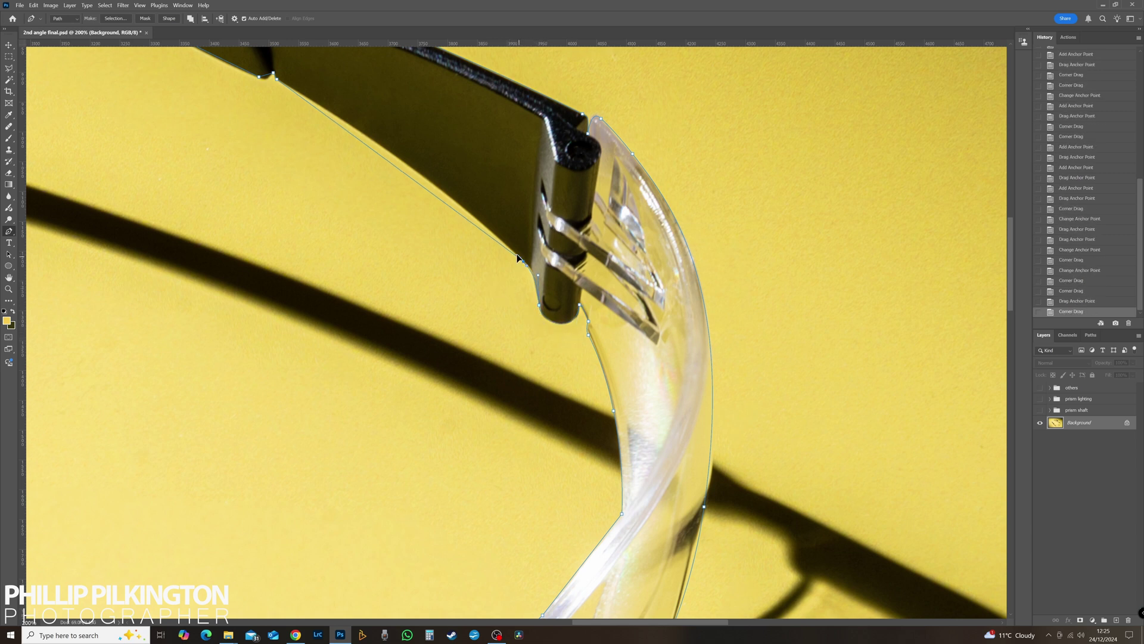
left_click(536, 275, "alt")
left_click_drag(536, 275, 528, 267)
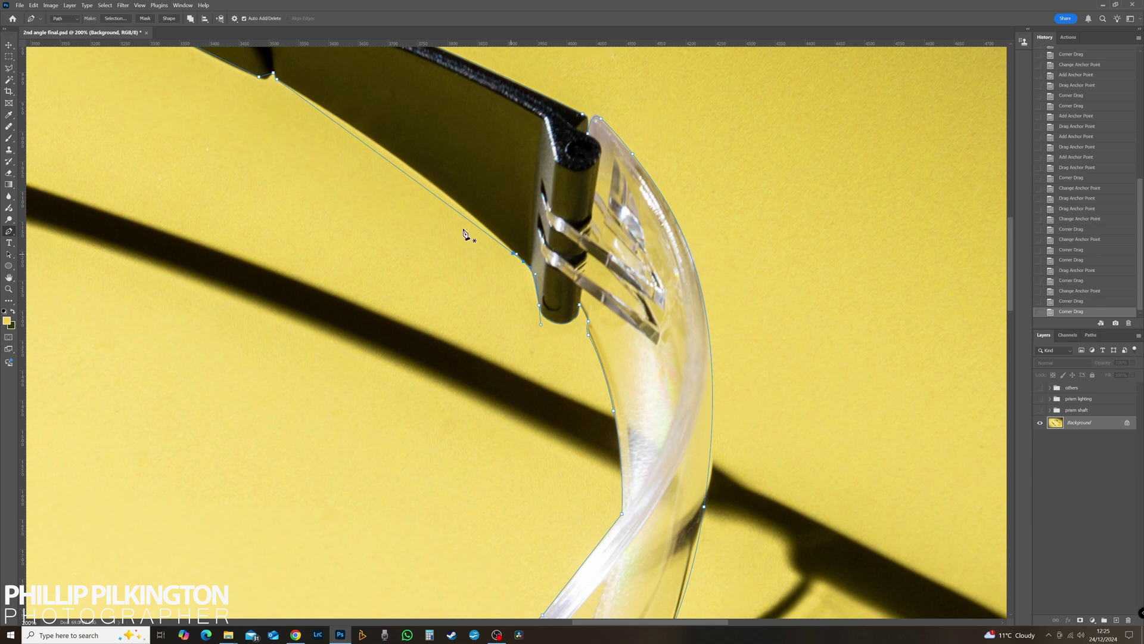
Step: Curve the path along the far arm's lower edge between the hinge and the joint, and round it under the joint
left_click_drag(470, 235, 512, 275)
left_click(511, 282)
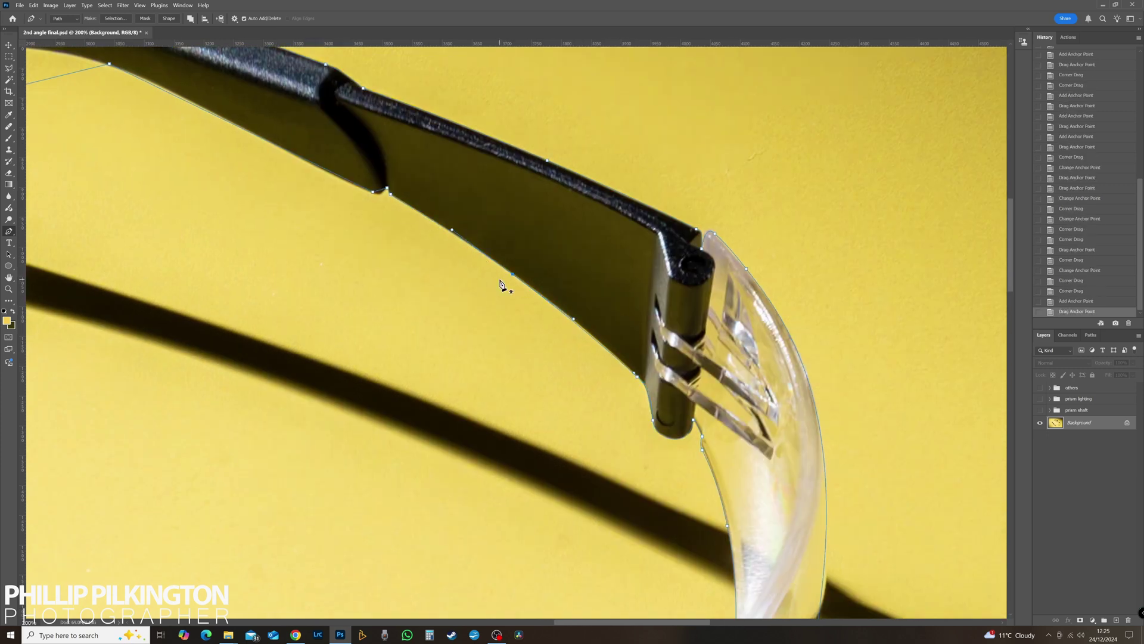
left_click_drag(568, 315, 576, 319)
left_click_drag(444, 242, 596, 330)
left_click(538, 277, "alt")
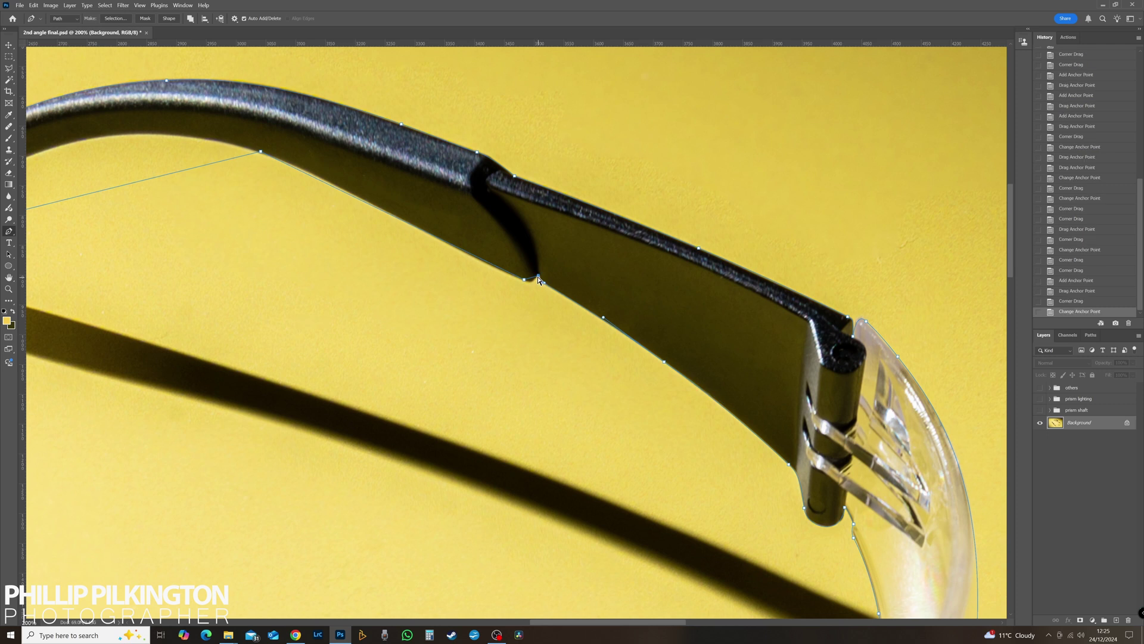
mouse_move(538, 277)
left_mouse_down()
mouse_move(521, 278)
mouse_move(530, 286)
left_mouse_up()
Step: Add anchor points along the far arm's underside and bend the path up to its arched inner edge near the tip
left_click_drag(324, 184, 575, 314)
left_click(571, 315)
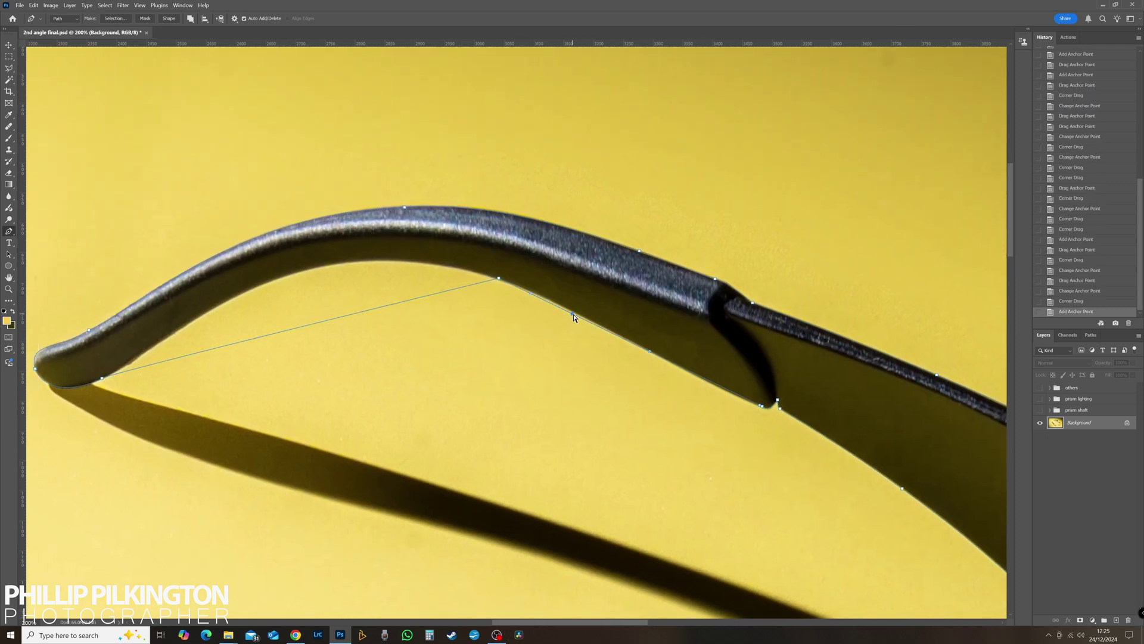
left_click(338, 317)
left_click_drag(338, 318, 320, 267)
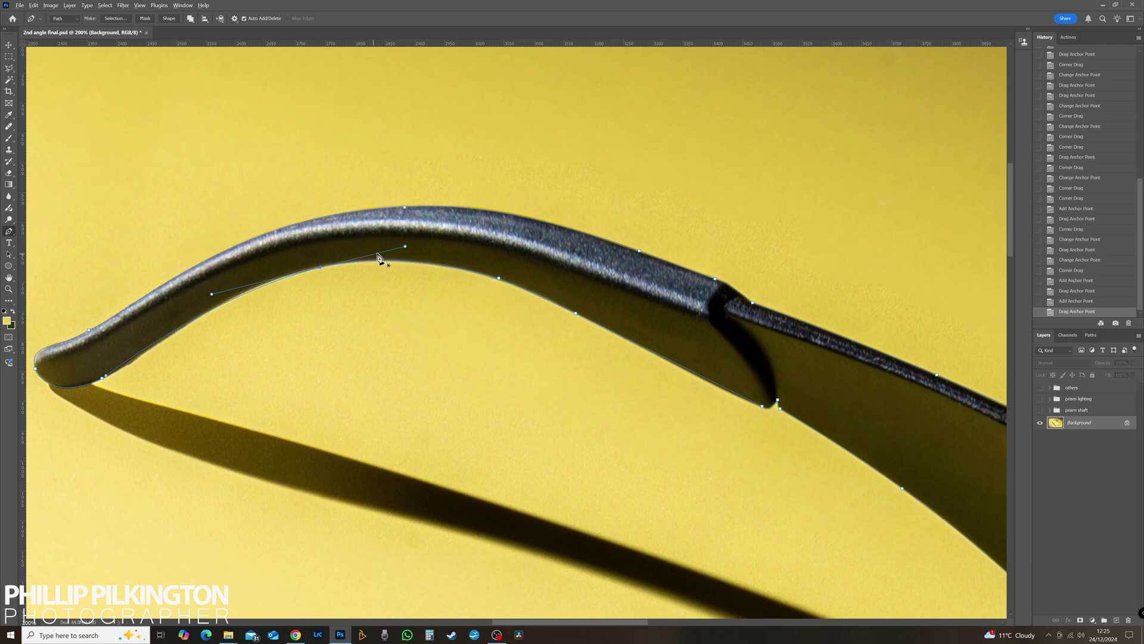
Step: Add anchor points on the far arm's lower edge beside the joint and toward the tip to fit the path
left_click(722, 387)
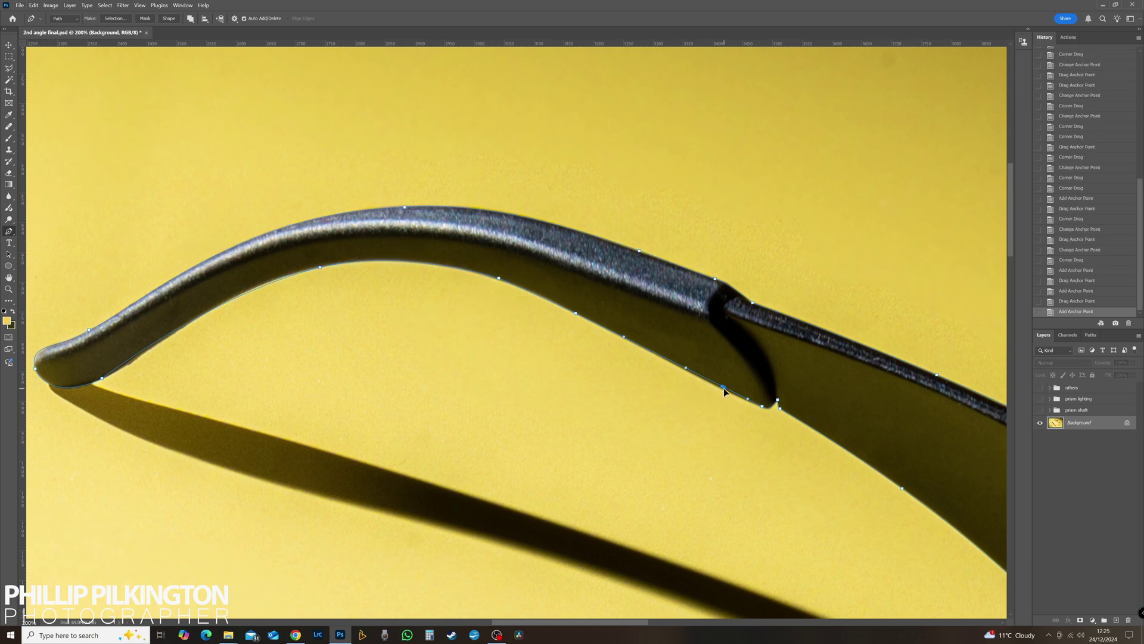
left_click_drag(722, 387, 724, 390)
left_click_drag(352, 324, 555, 340)
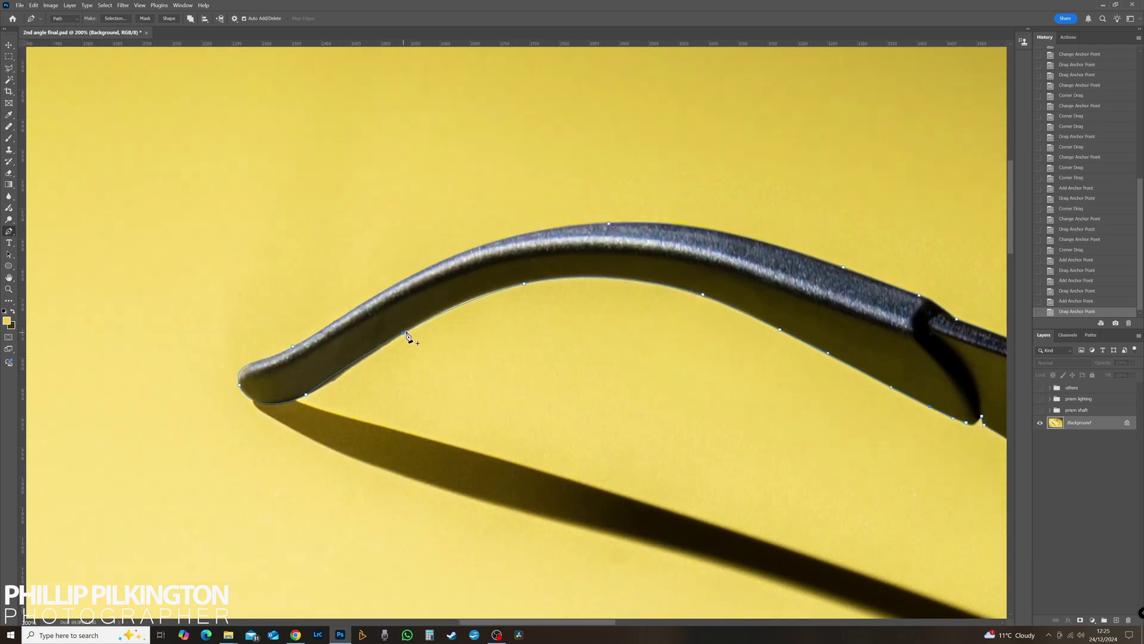
left_click(432, 320)
left_click(442, 309)
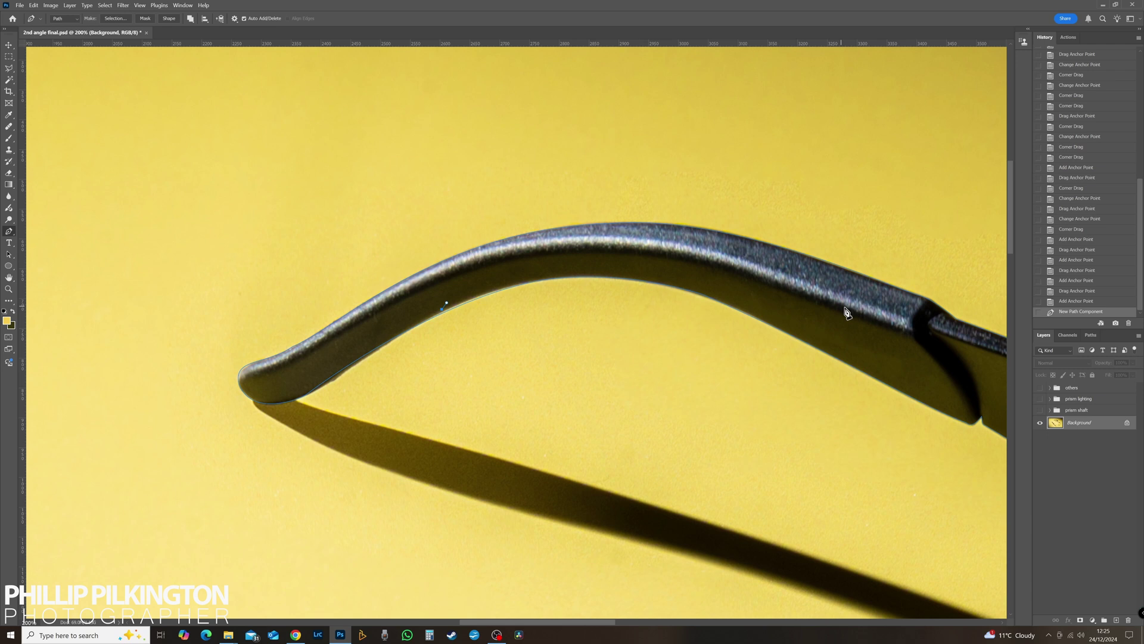
left_click(1066, 301)
Step: Bend the path onto the far arm's underside near the tip and add an anchor point at the tip's rounded end
left_click_drag(442, 313, 449, 306)
left_click_drag(375, 350, 379, 350)
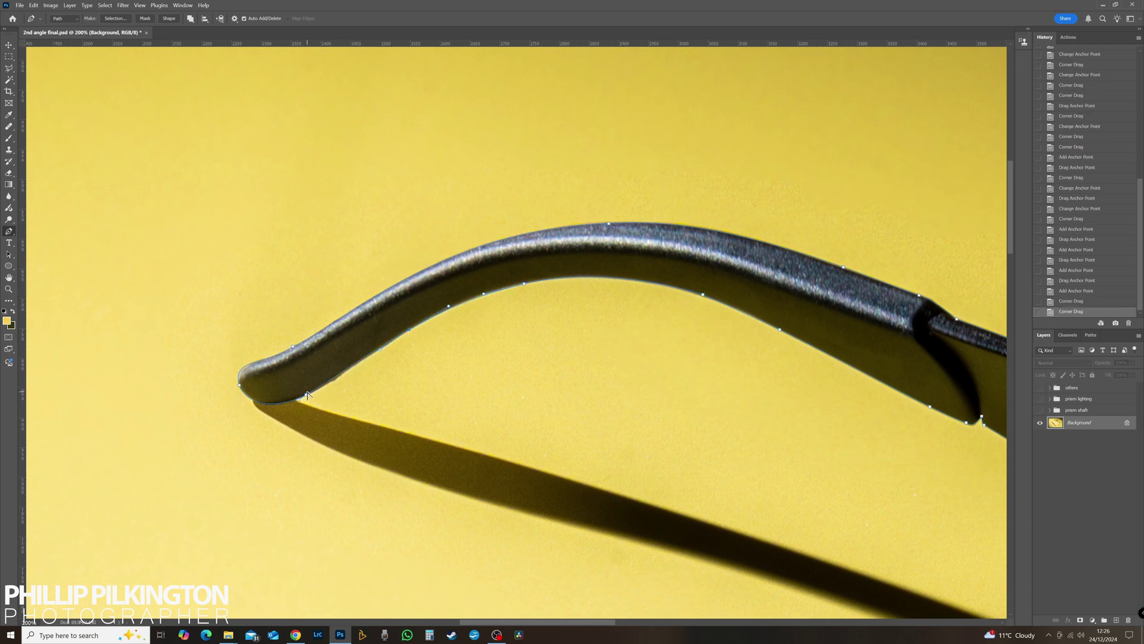
left_click_drag(316, 389, 317, 390)
left_click(243, 368)
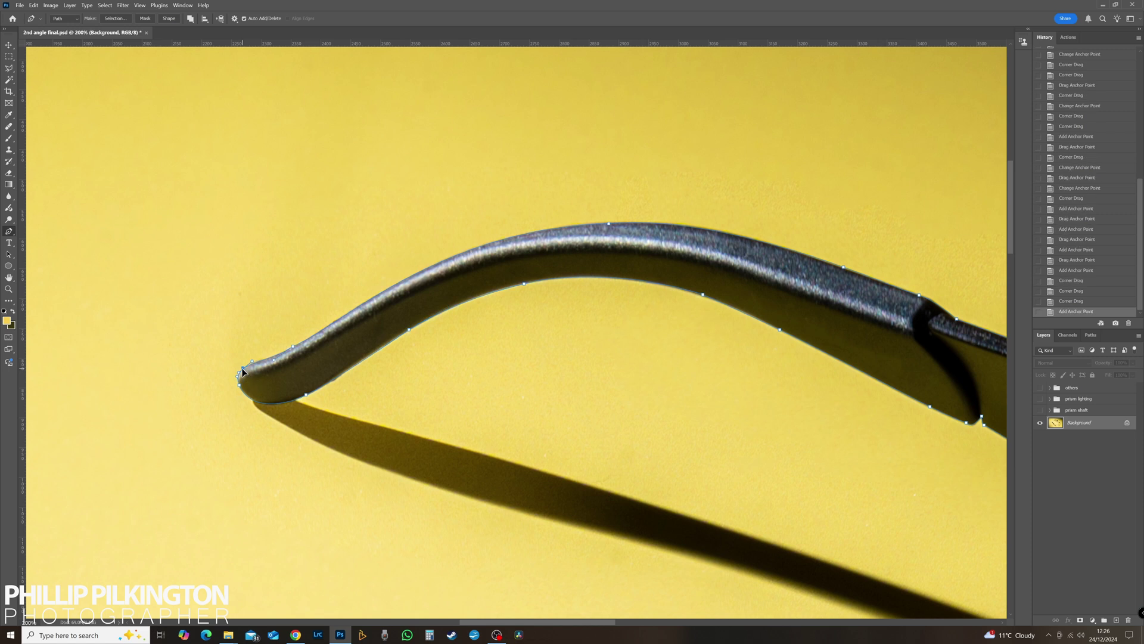
left_click_drag(242, 367, 241, 367)
Step: Save the glasses outline as a stored path and load it as a selection
left_click_drag(962, 433, 594, 349)
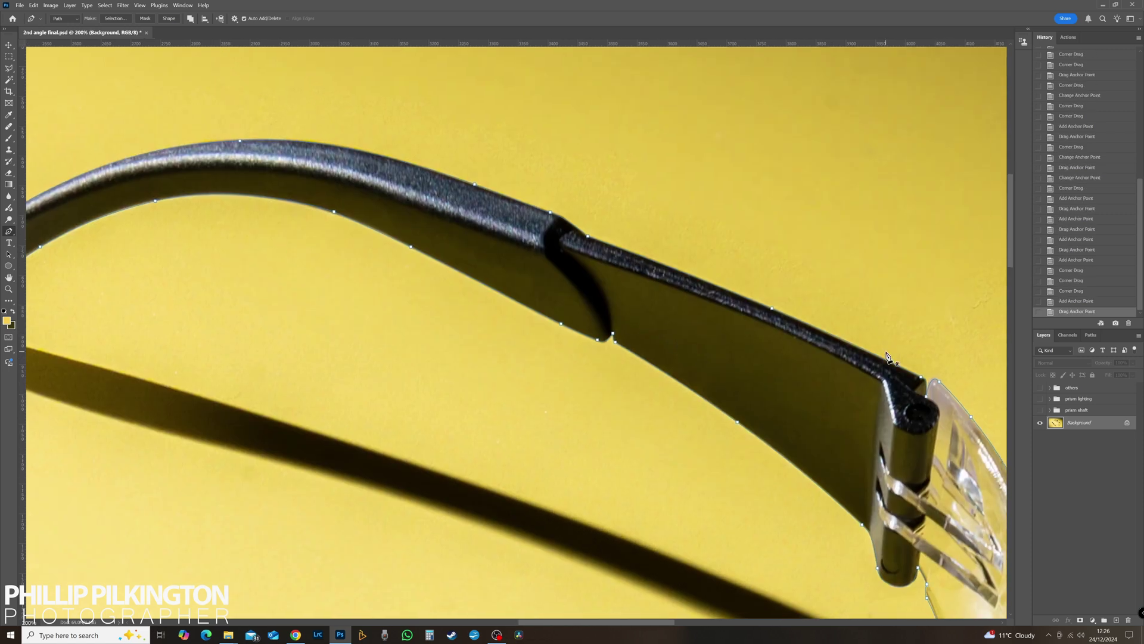
left_click(1090, 335)
left_click_drag(1084, 350, 1117, 620)
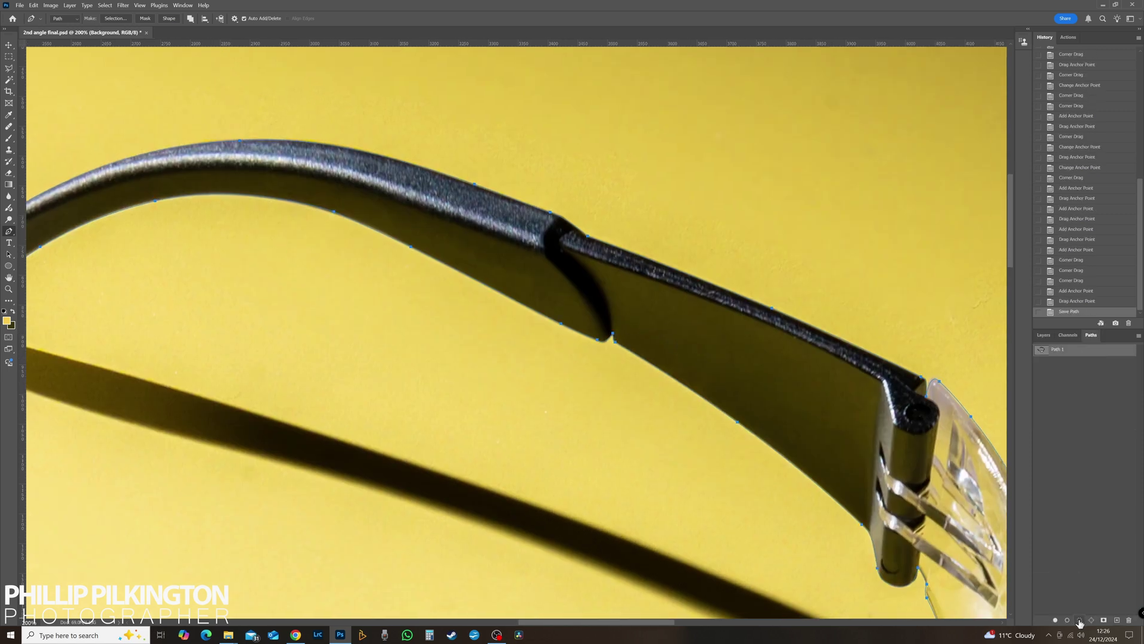
left_click(1077, 621)
Step: Refine the glasses selection in Select and Mask with a feather of 1 px
key("m")
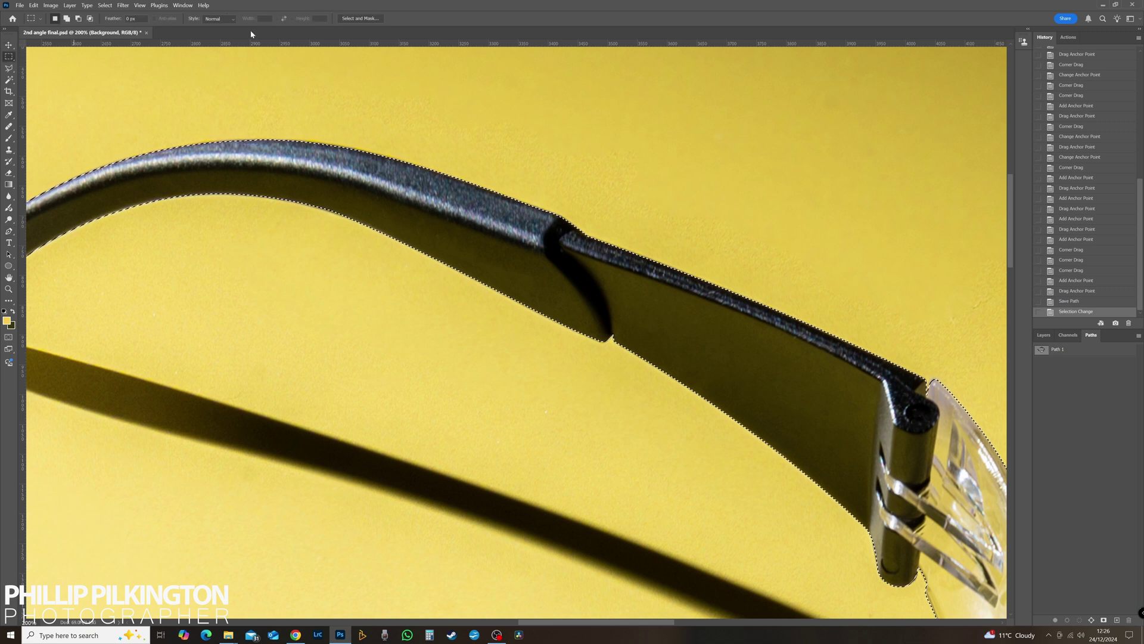
left_click(358, 18)
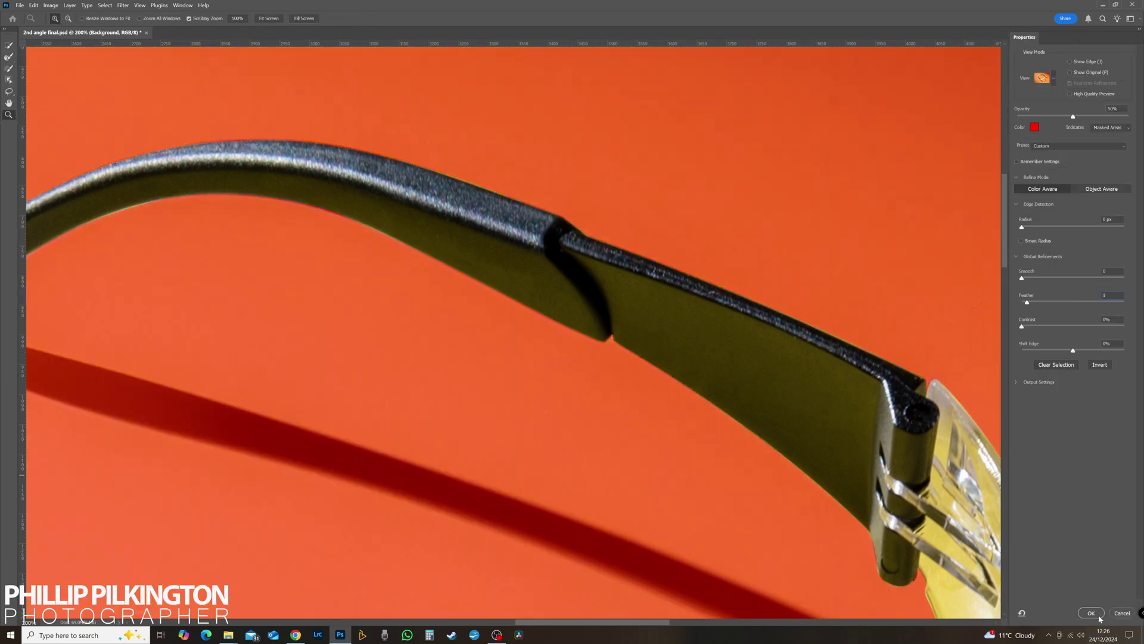
left_click(1100, 617)
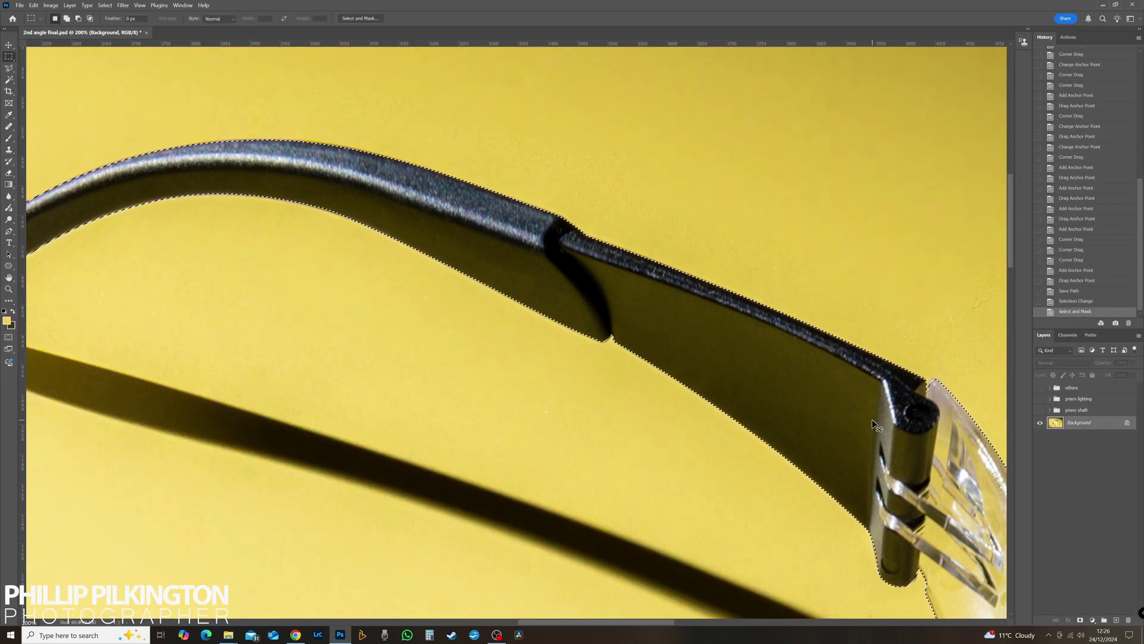
Step: Copy the selected glasses and paste them in place on a new layer named cutout
key("ctrl+c")
key("ctrl+shift+v")
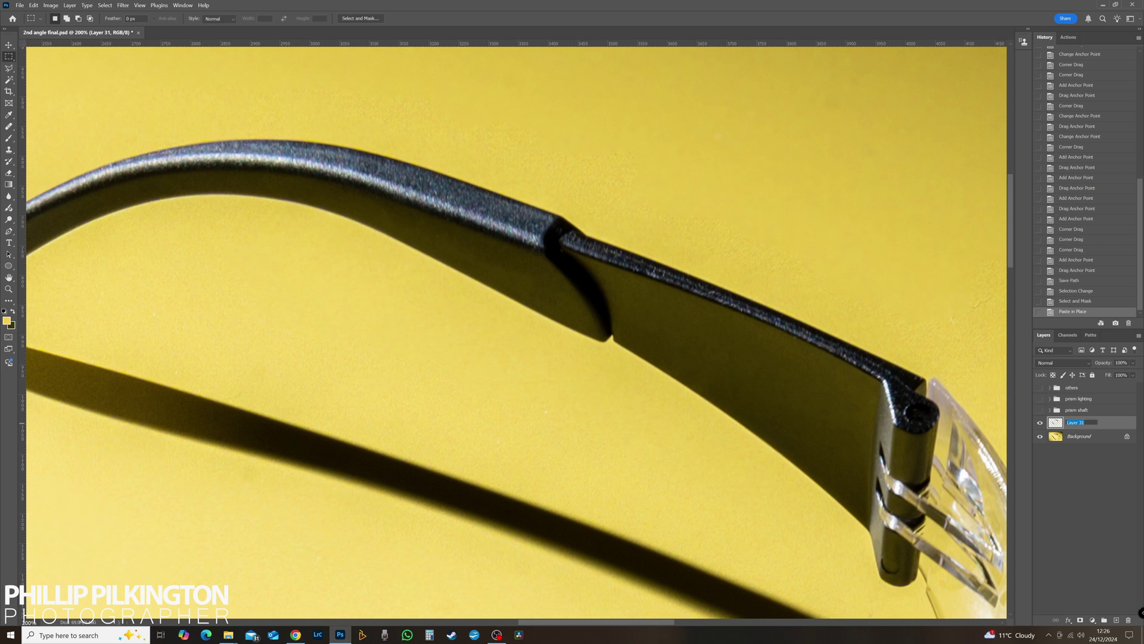
left_click(1053, 436)
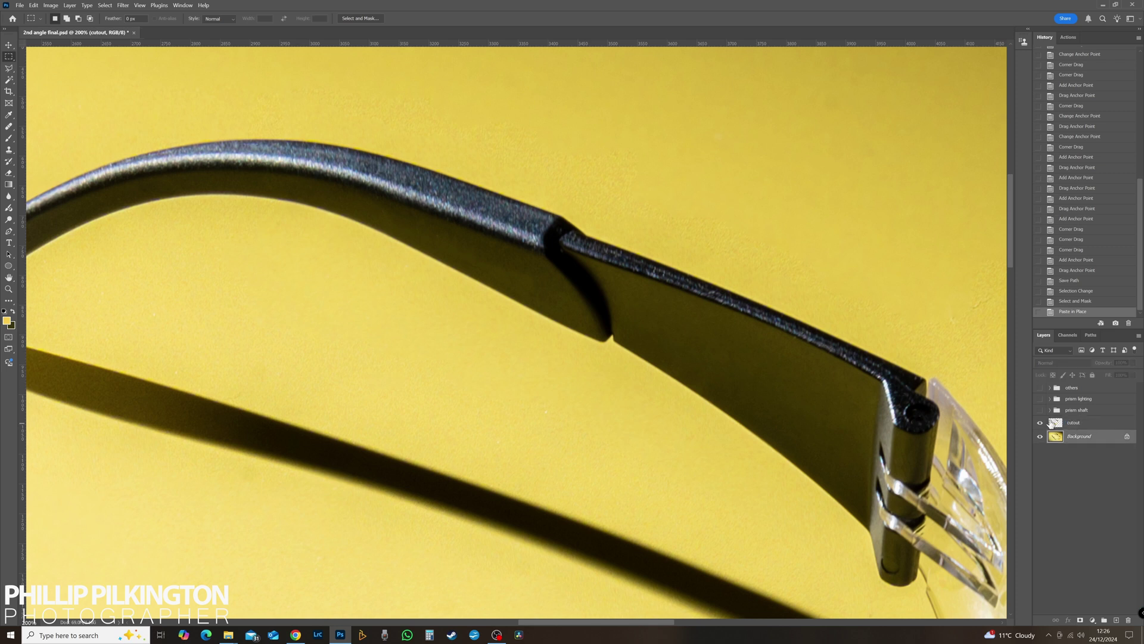
Step: Show the prism lighting and prism shaft groups, move the cutout layer above them, and save the document
mouse_move(1040, 399)
left_mouse_down()
mouse_move(1039, 410)
mouse_move(1060, 395)
left_mouse_up()
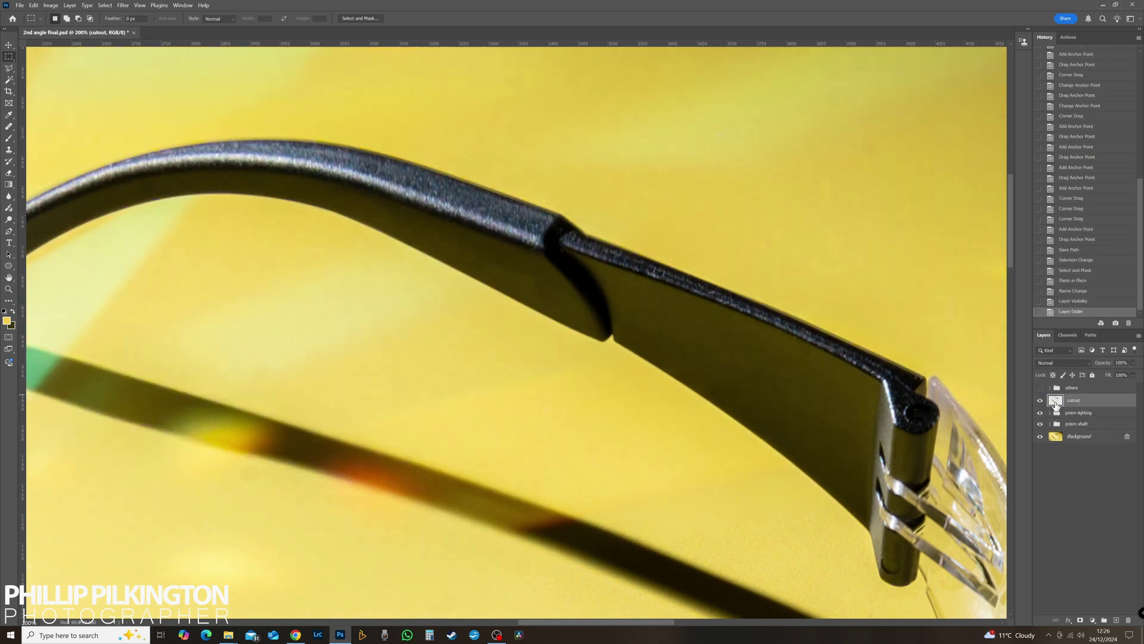
key("ctrl+s")
Step: Examine the whole image with the cutout layer hidden and shown to compare the prism light on the glasses
double_click(8, 277)
left_click(9, 289)
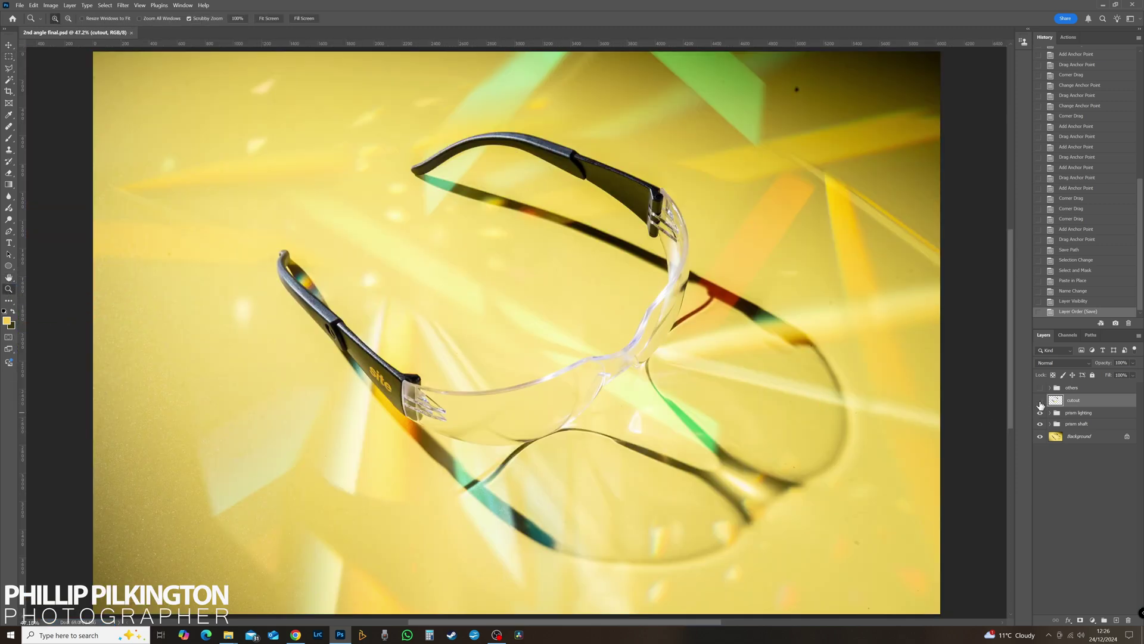
left_click(1040, 401)
left_click(1039, 402)
left_click(1040, 401)
left_click(1040, 402)
left_click(1040, 401)
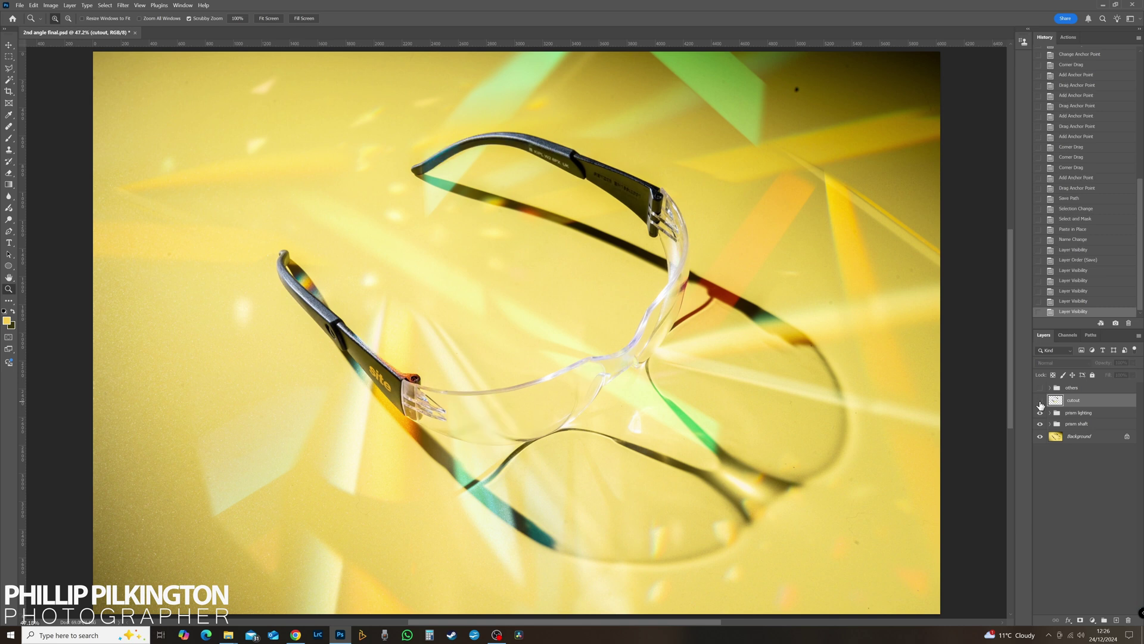
left_click(1040, 401)
left_click(1039, 402)
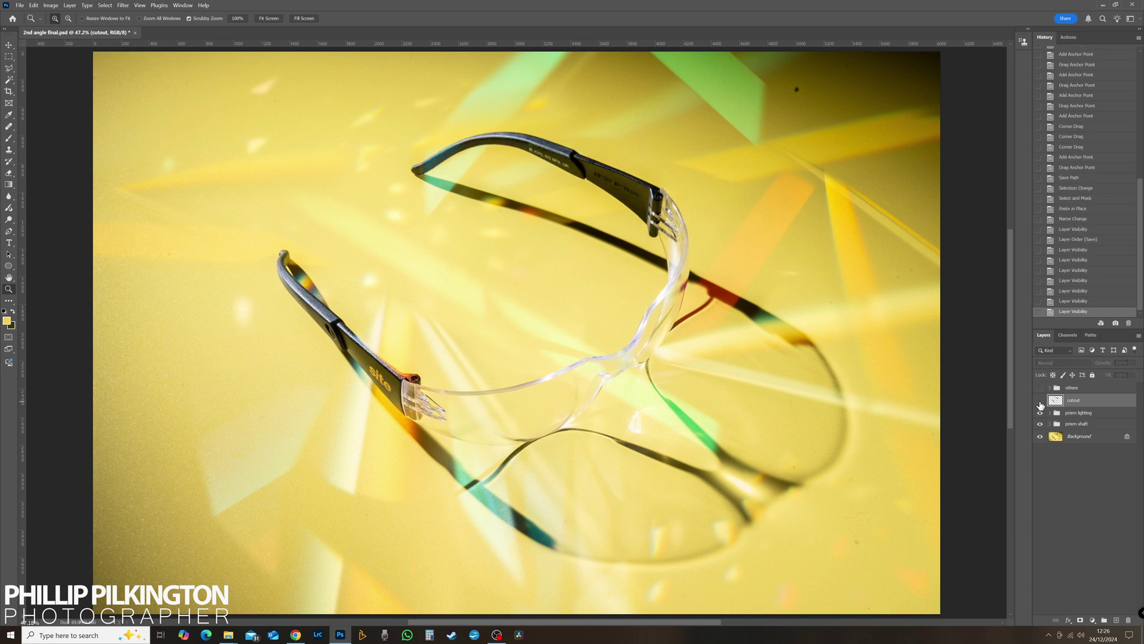
left_click(1040, 402)
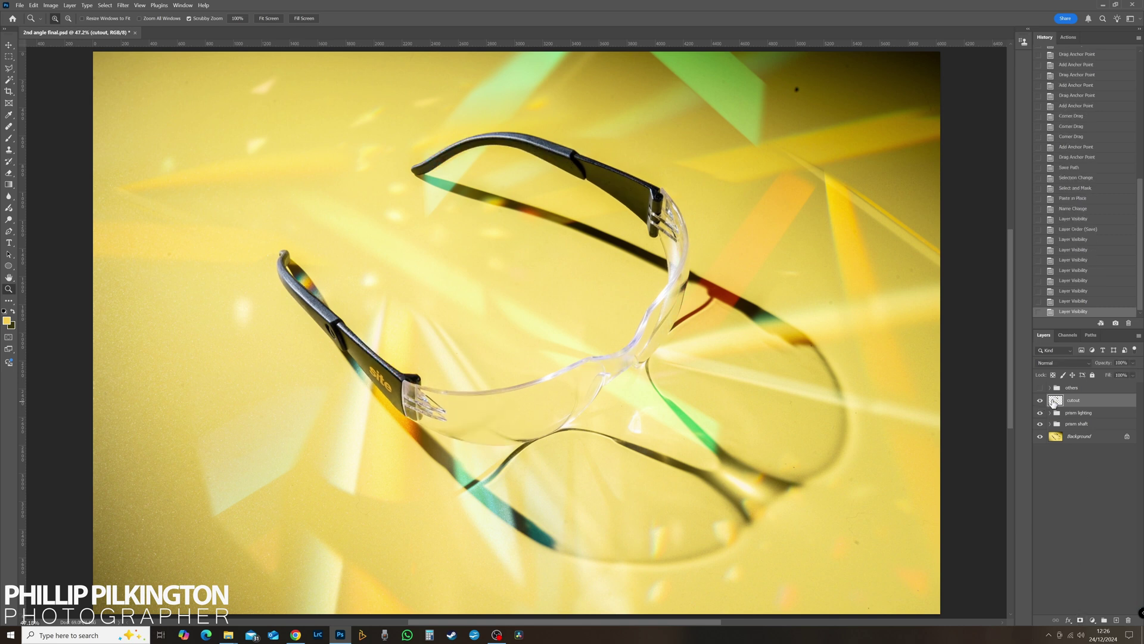
Step: Duplicate the cutout layer, hide the original, and add a layer mask to the copy
key("ctrl+j")
left_click(1040, 414)
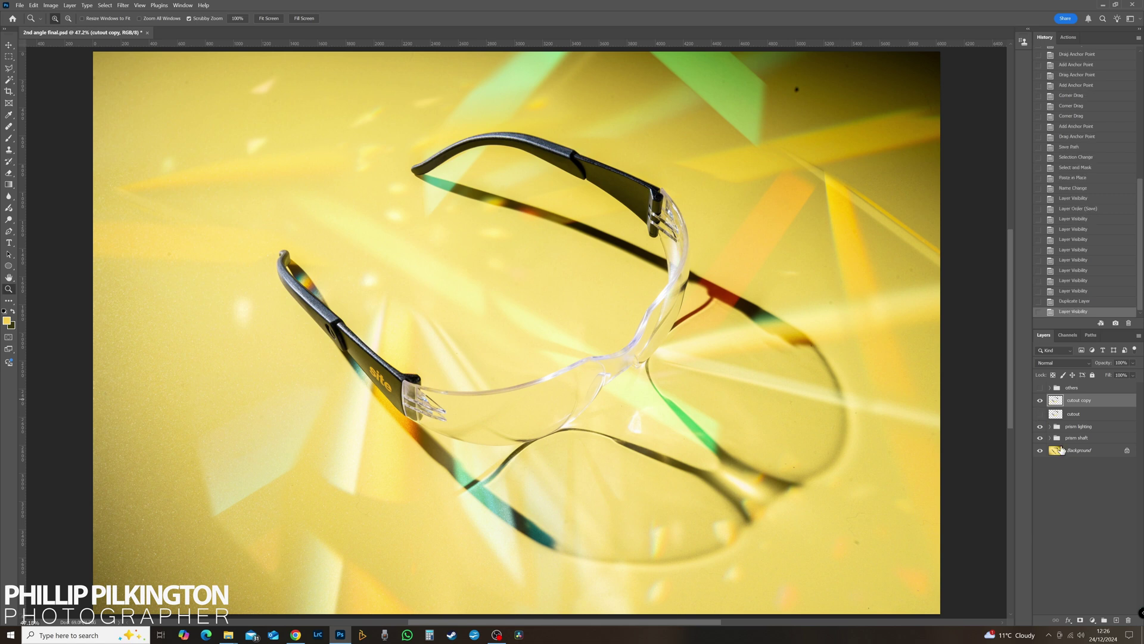
left_click(1080, 620)
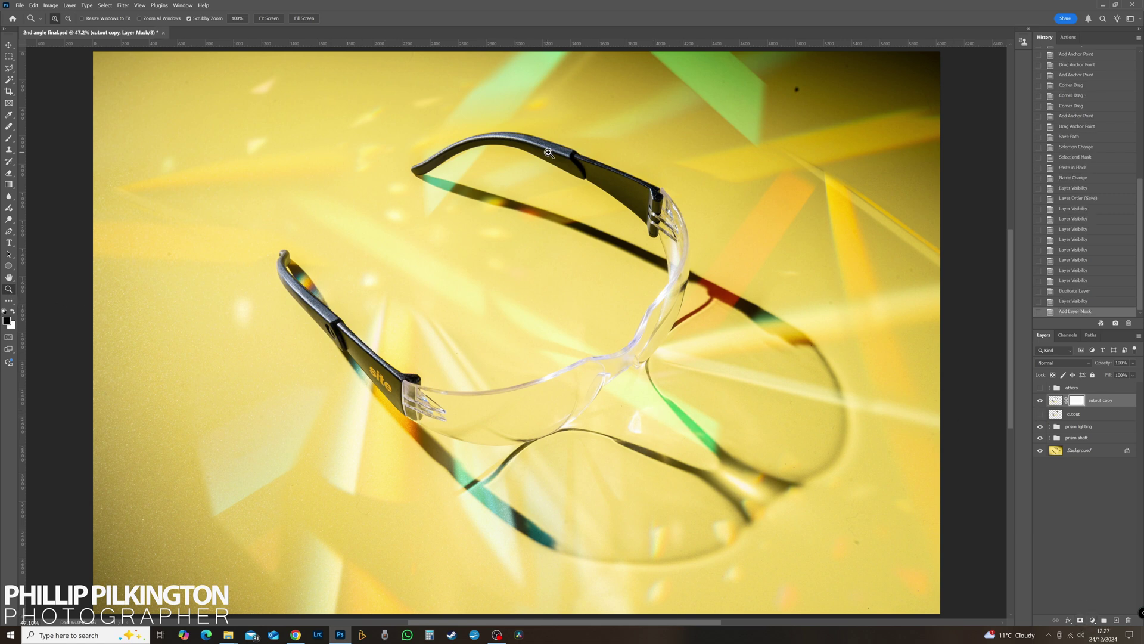
Step: Paint black on the cutout copy's mask with a soft round brush to reveal prism light on the far arm's inner face near the tip
left_click_drag(548, 153, 755, 261)
left_click(9, 138)
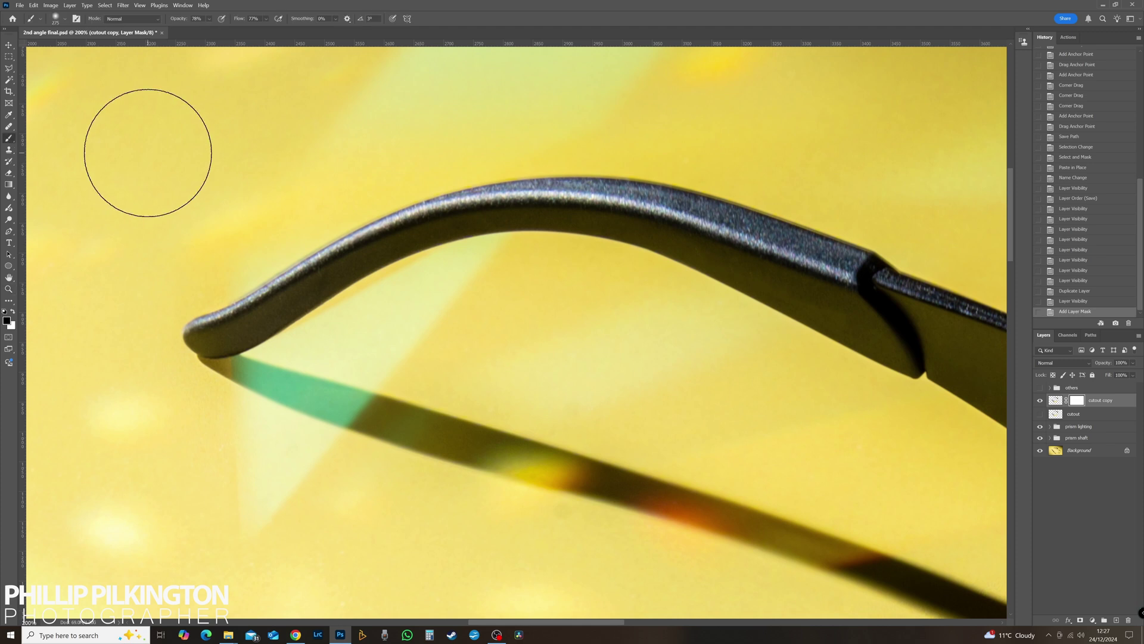
left_click(55, 18)
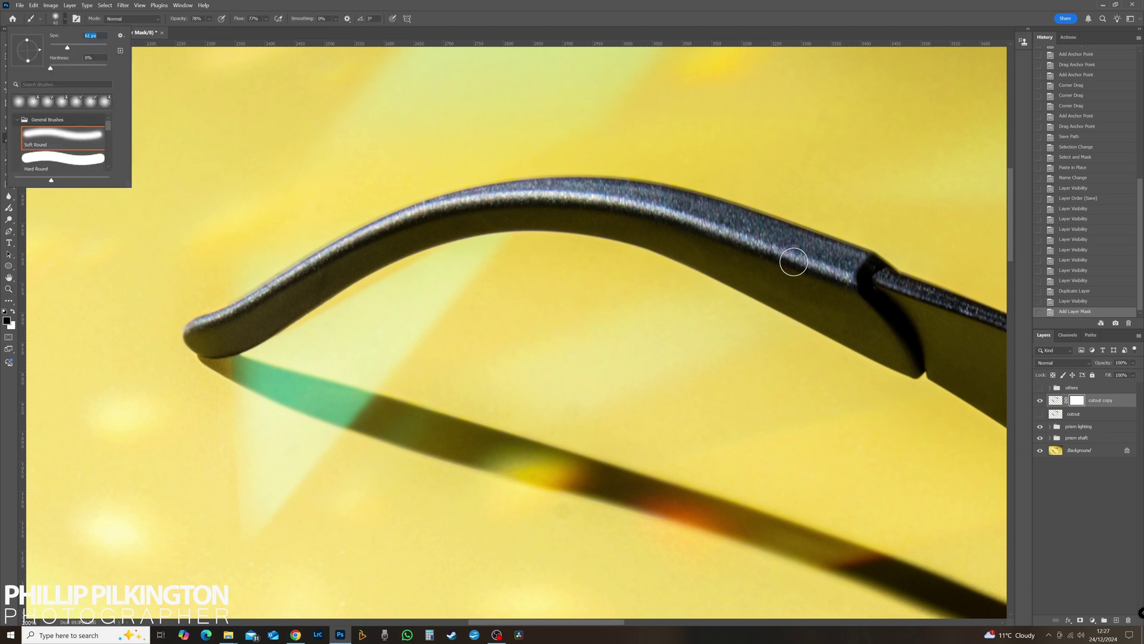
left_click(1040, 401)
left_click(1039, 401)
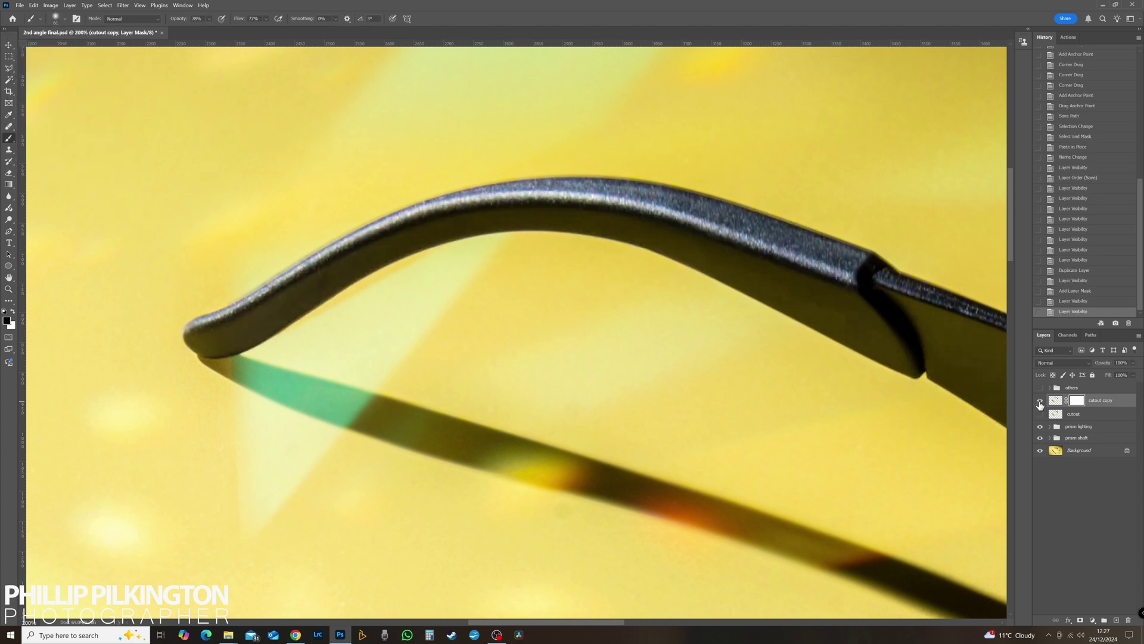
left_click(1040, 401)
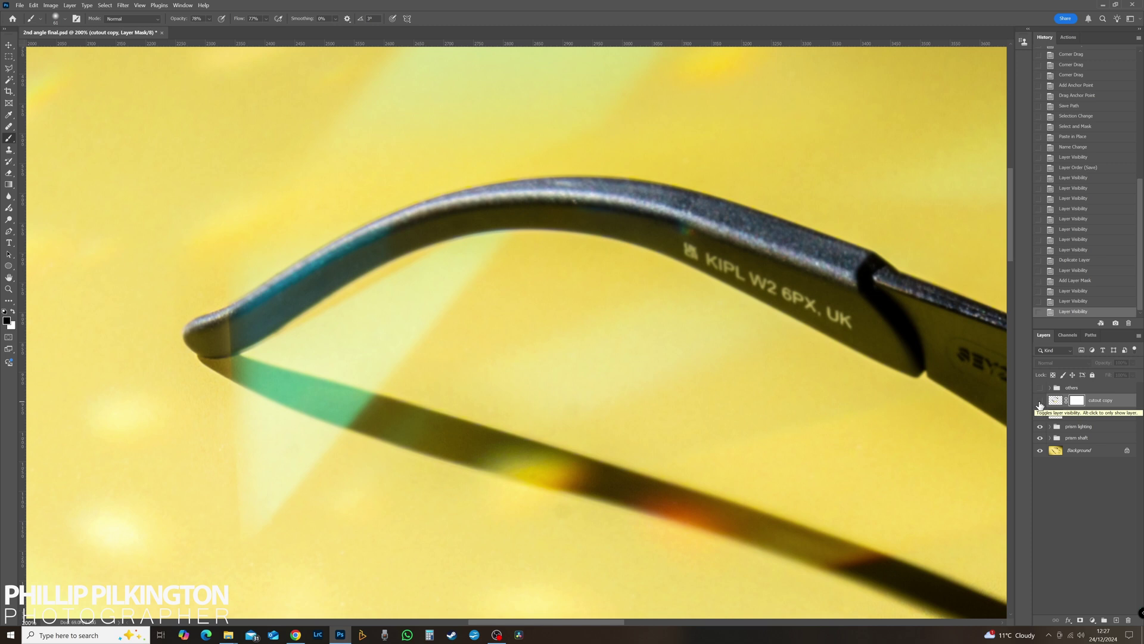
left_click(1040, 404)
left_click(1040, 403)
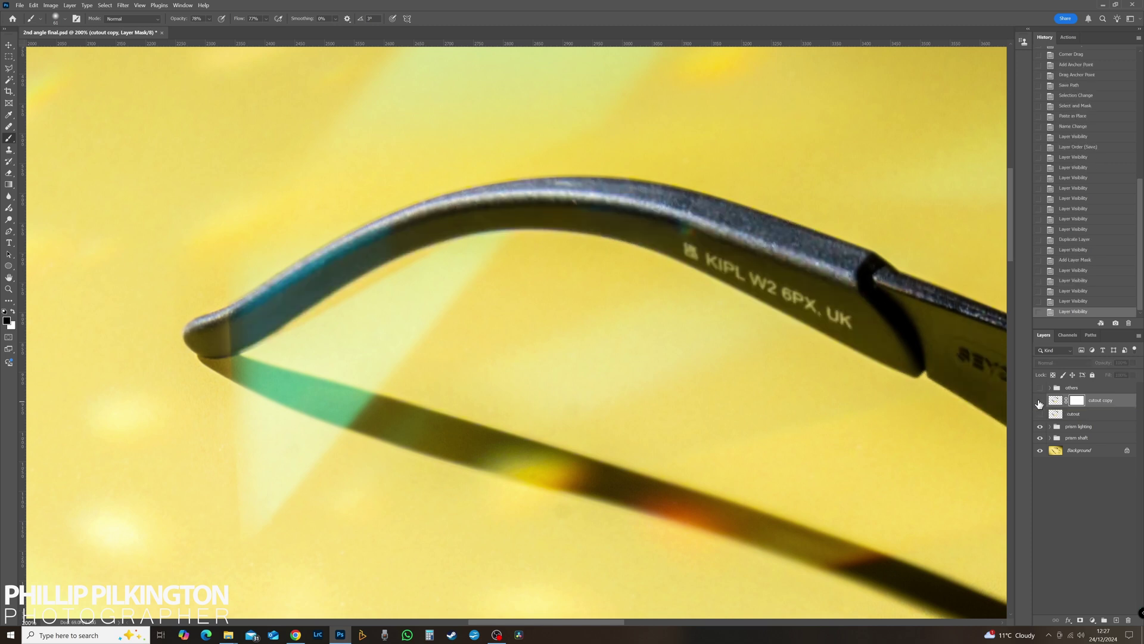
left_click(1040, 403)
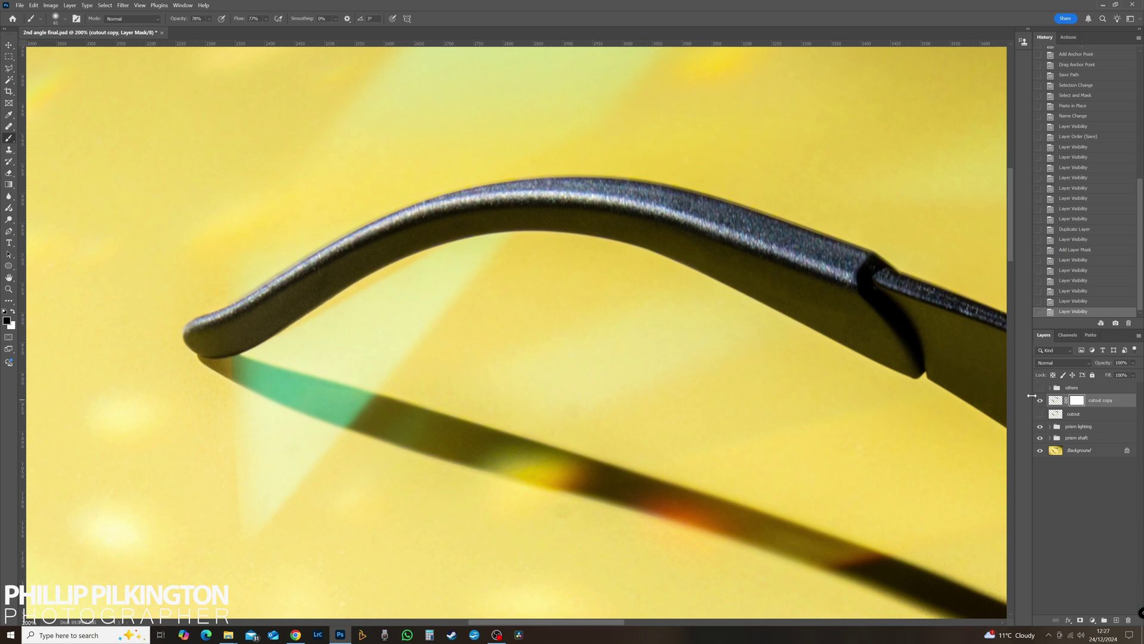
mouse_move(256, 316)
left_mouse_down()
mouse_move(358, 255)
mouse_move(238, 335)
mouse_move(396, 248)
mouse_move(238, 327)
mouse_move(428, 245)
left_mouse_up()
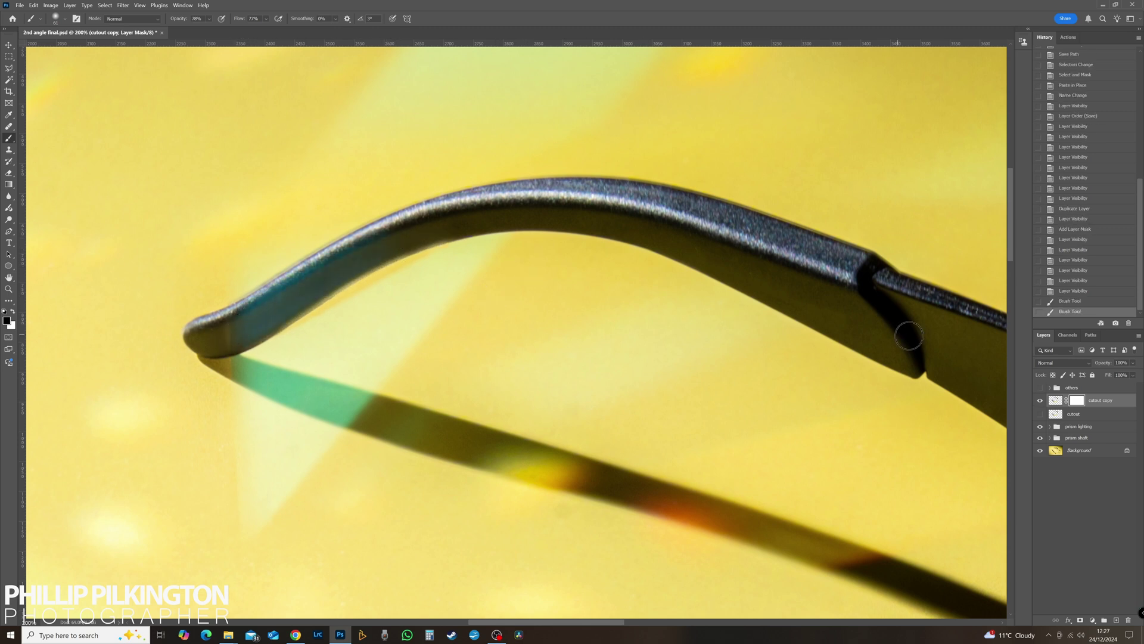
Step: Paint the mask again over the far arm's blue-lit area near the tip and compare it with the cutout copy hidden
left_click(1040, 400)
left_click(1040, 401)
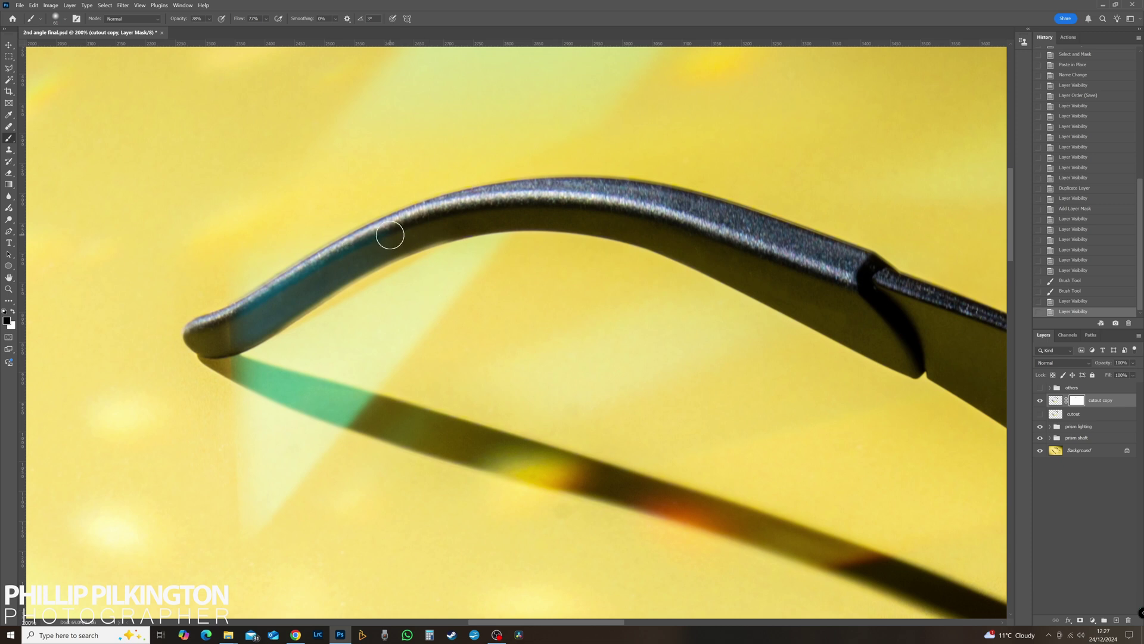
left_click_drag(390, 235, 300, 287)
left_click_drag(303, 285, 425, 234)
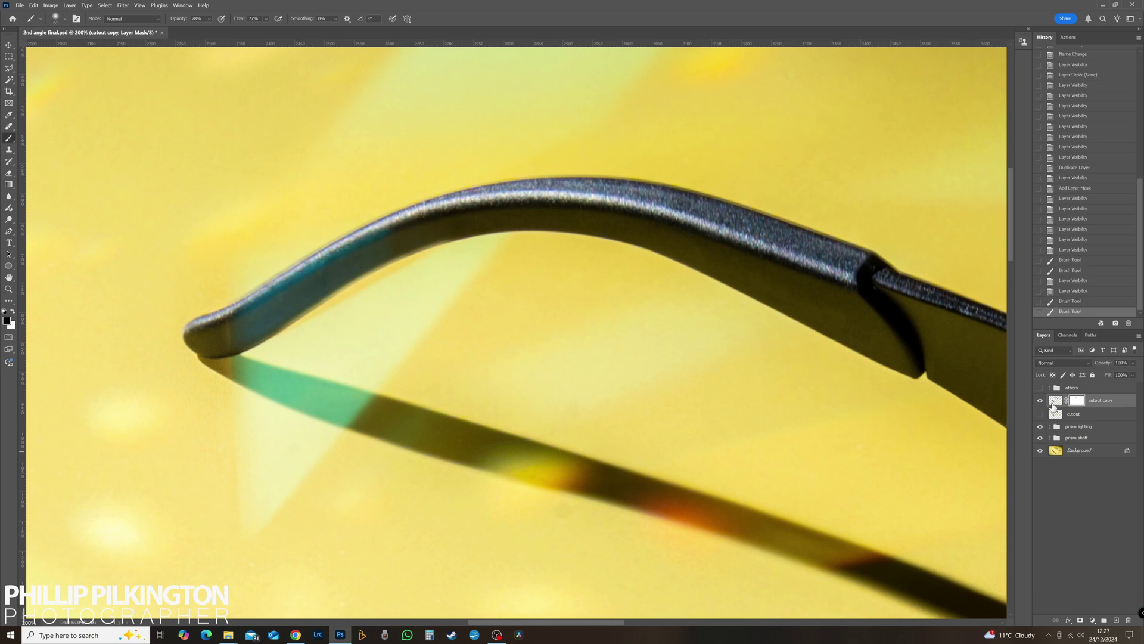
left_click(1040, 400)
left_click(1040, 400)
left_click(1039, 401)
left_click(1040, 401)
Step: Examine the far arm between the joint and hinge with the cutout copy hidden and shown
left_click_drag(779, 376, 380, 232)
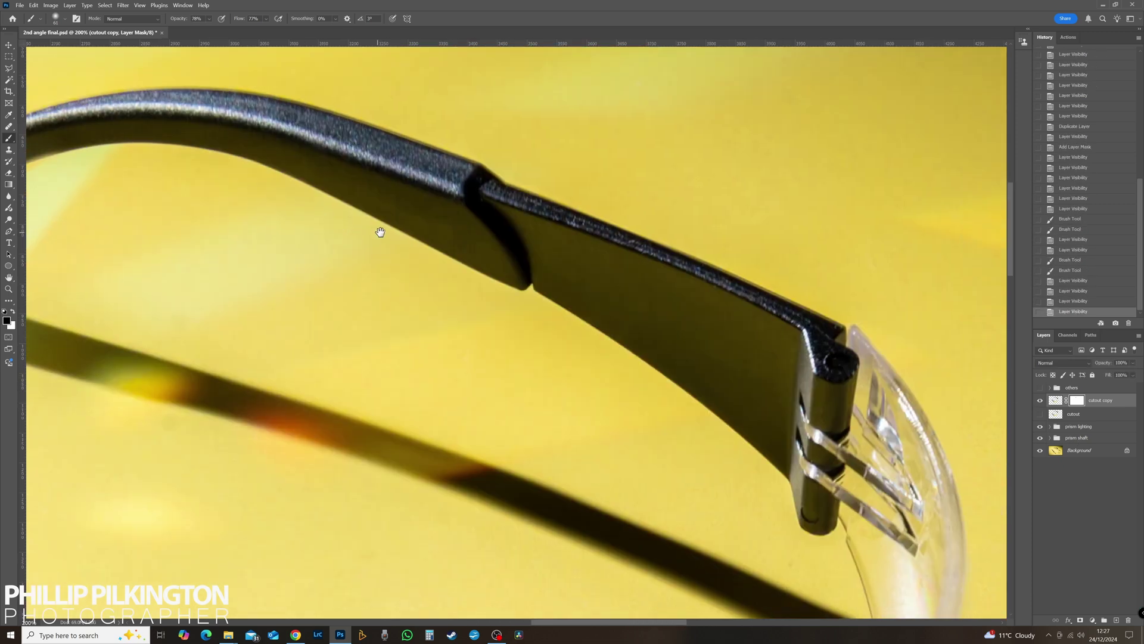
left_click(1039, 400)
left_click(1040, 400)
left_click(1040, 401)
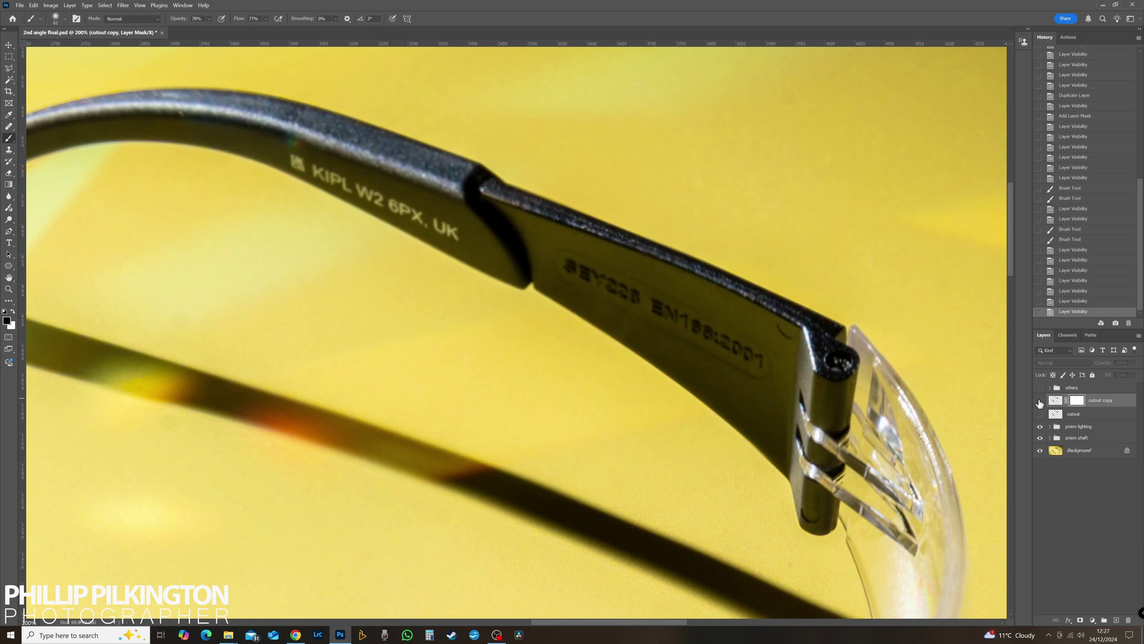
left_click(1040, 401)
left_click(1040, 402)
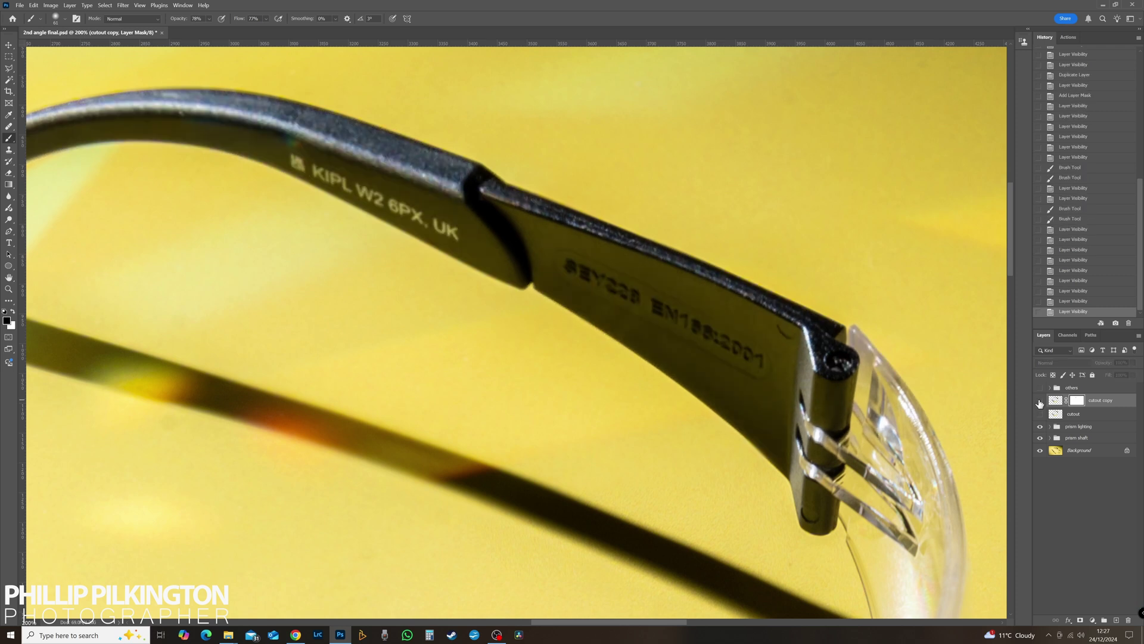
left_click(1040, 402)
left_click(1040, 401)
left_click(1040, 401)
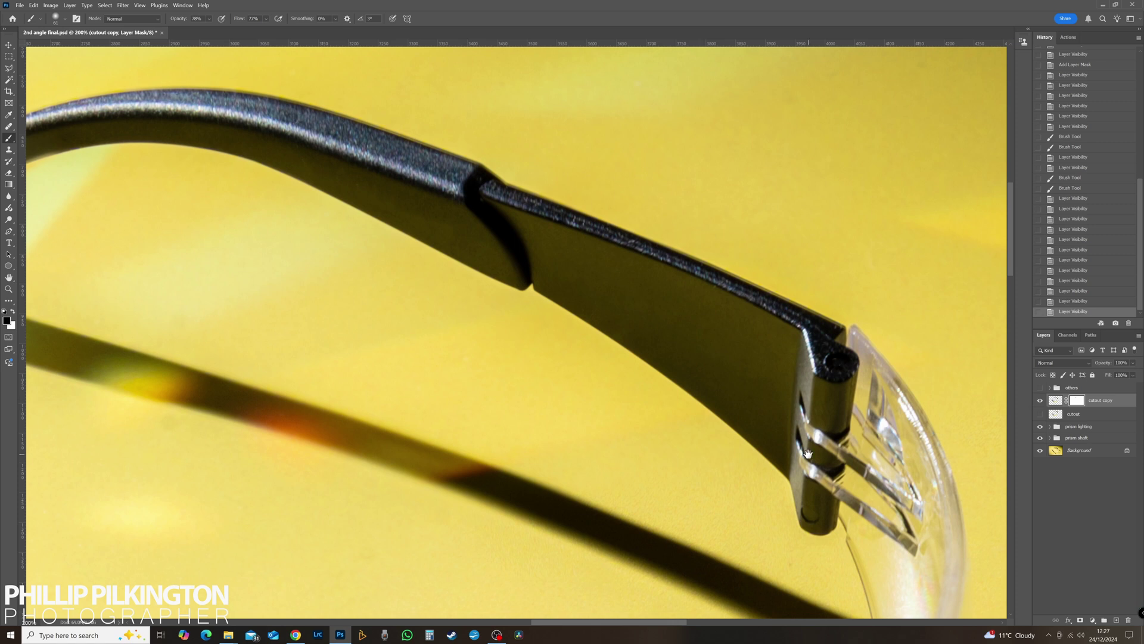
Step: Paint black on the cutout copy's mask along the far lens's outer edge to reveal the red prism light beside the shadow
left_click_drag(808, 454, 511, 321)
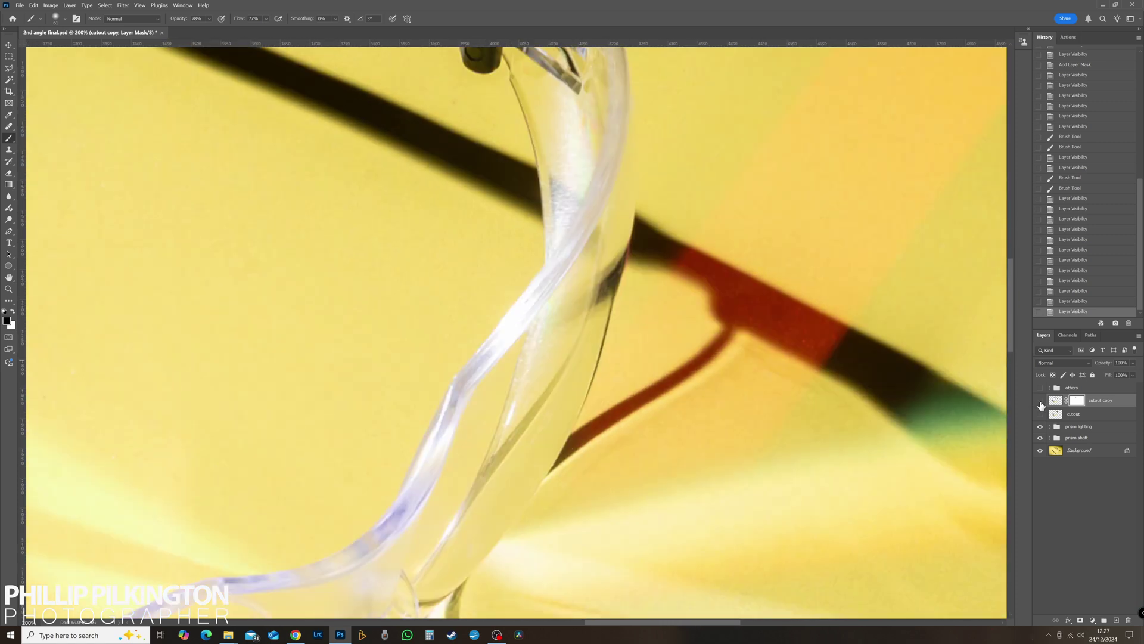
left_click(1040, 403)
left_click(1040, 403)
mouse_move(633, 269)
left_mouse_down()
mouse_move(573, 329)
mouse_move(618, 270)
mouse_move(576, 432)
left_mouse_up()
left_click_drag(606, 271, 565, 413)
left_click(1039, 401)
left_click(1040, 401)
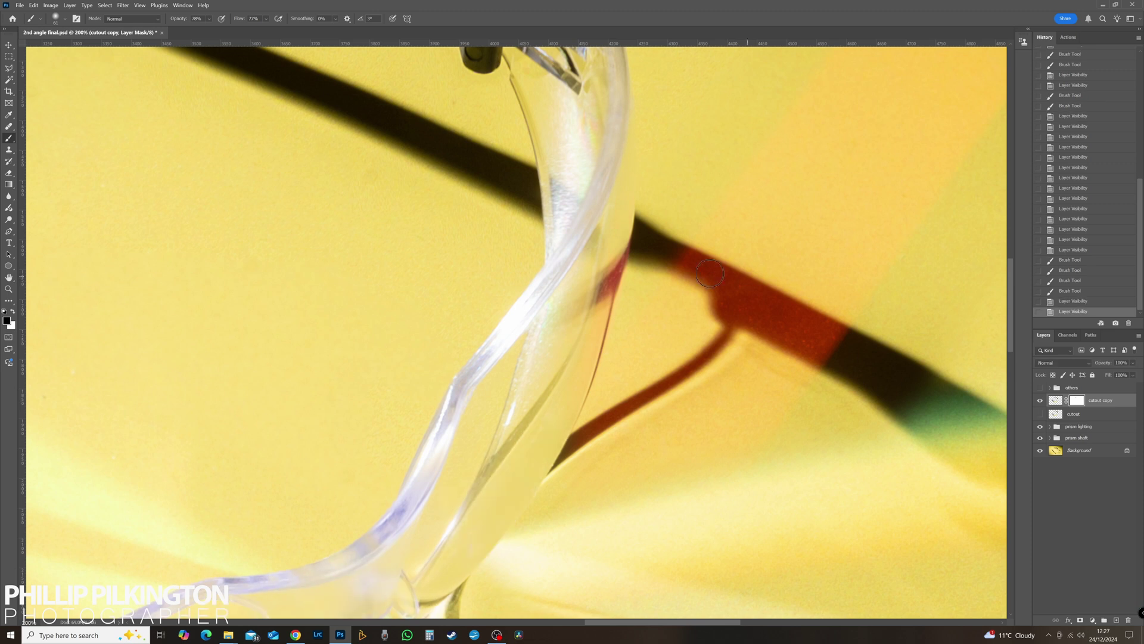
left_click_drag(650, 265, 626, 215)
left_click_drag(644, 420, 801, 313)
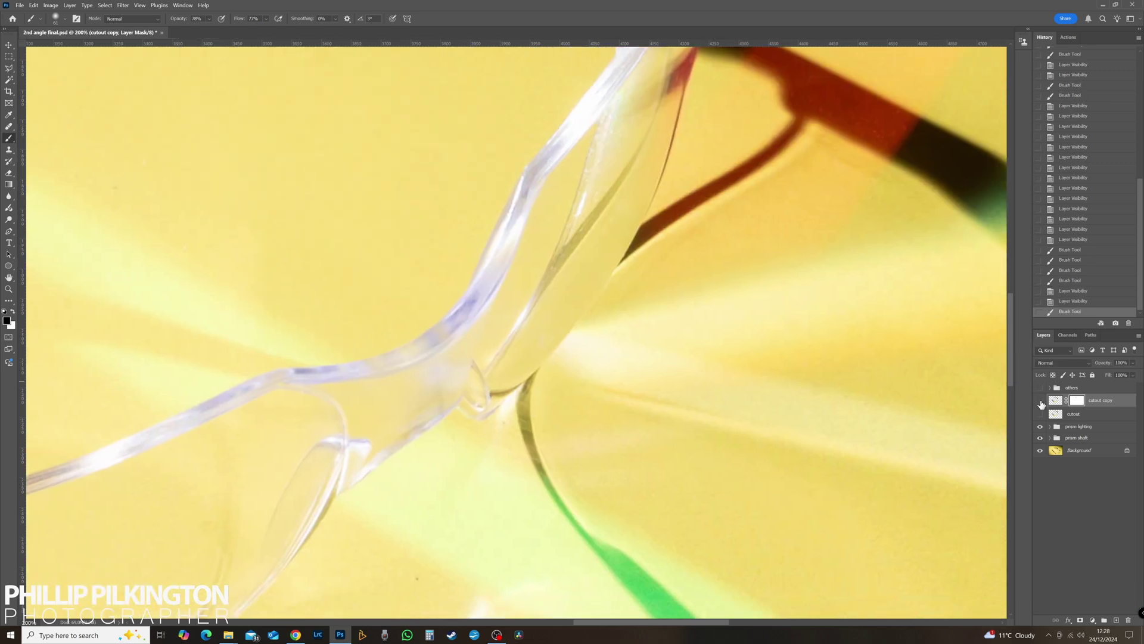
Step: Compare the far lens's outer edge with the cutout copy hidden and shown, and paint black on its mask where the shadow meets the edge
left_click(1041, 404)
left_click(1040, 403)
left_click(1039, 404)
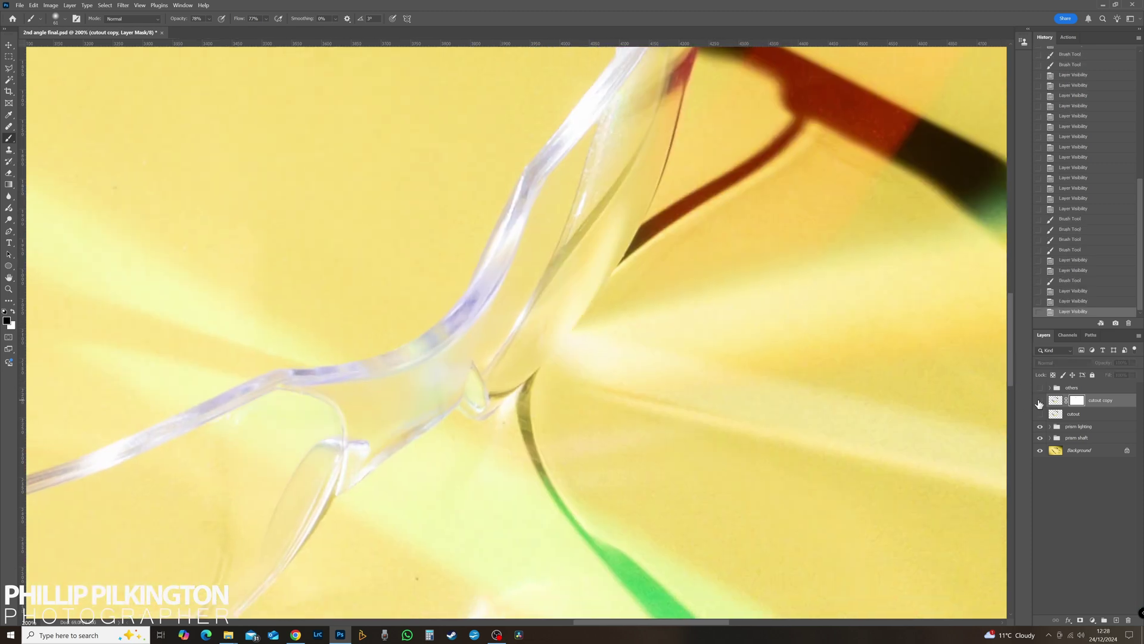
left_click(1039, 401)
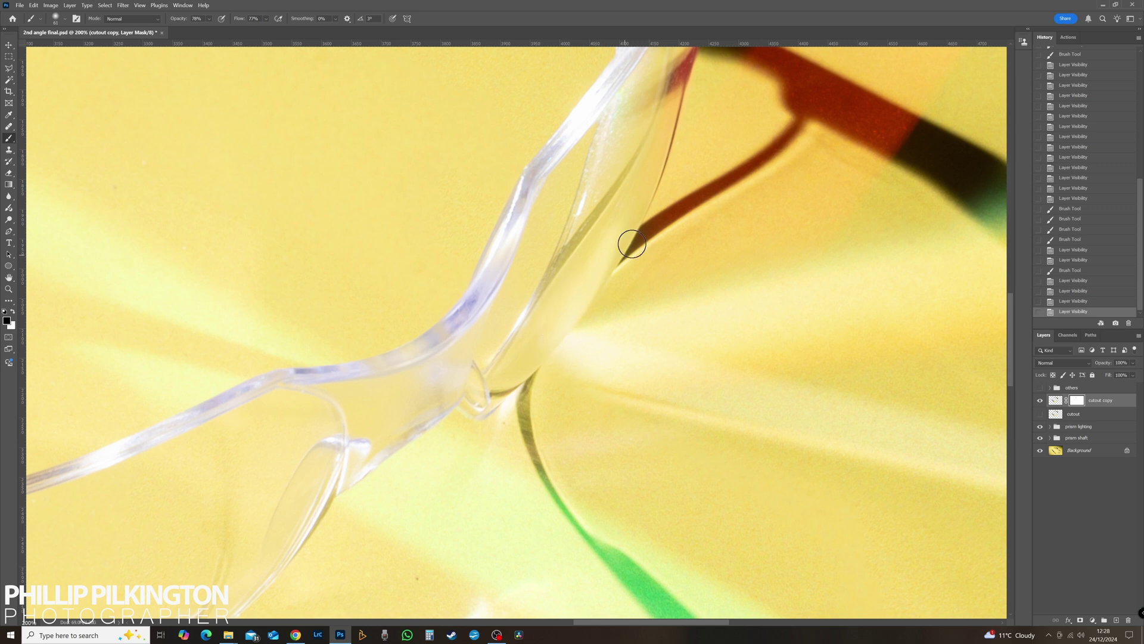
left_click(631, 243)
Step: Examine the nose bridge and near lens with the cutout copy hidden and shown to find prism light worth revealing
left_click_drag(522, 444, 824, 301)
left_click(1040, 402)
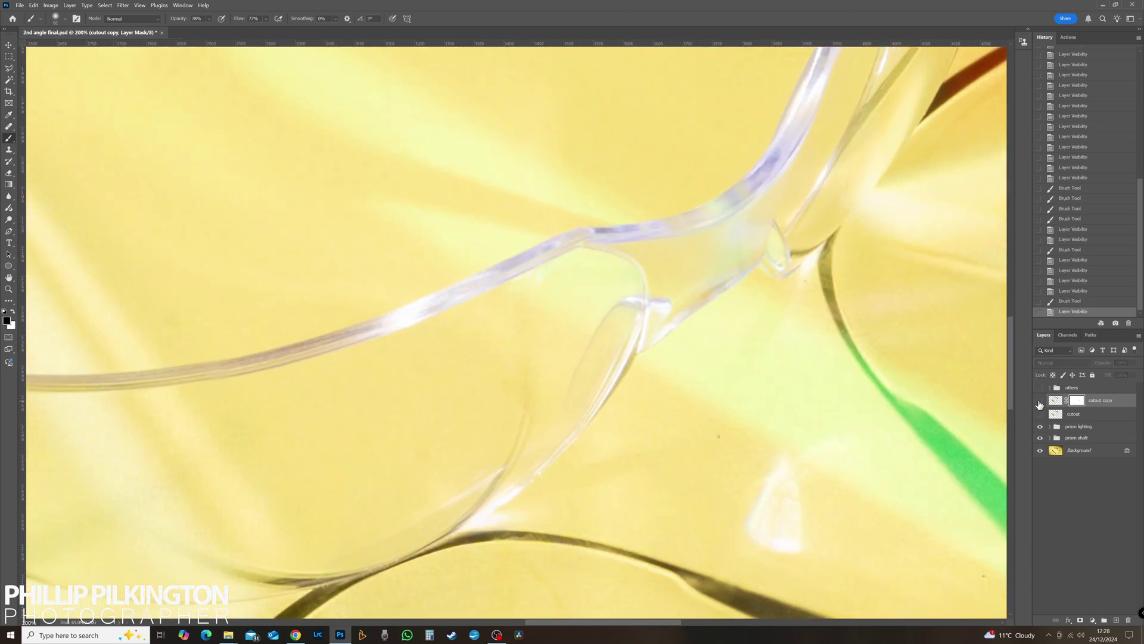
left_click(1040, 403)
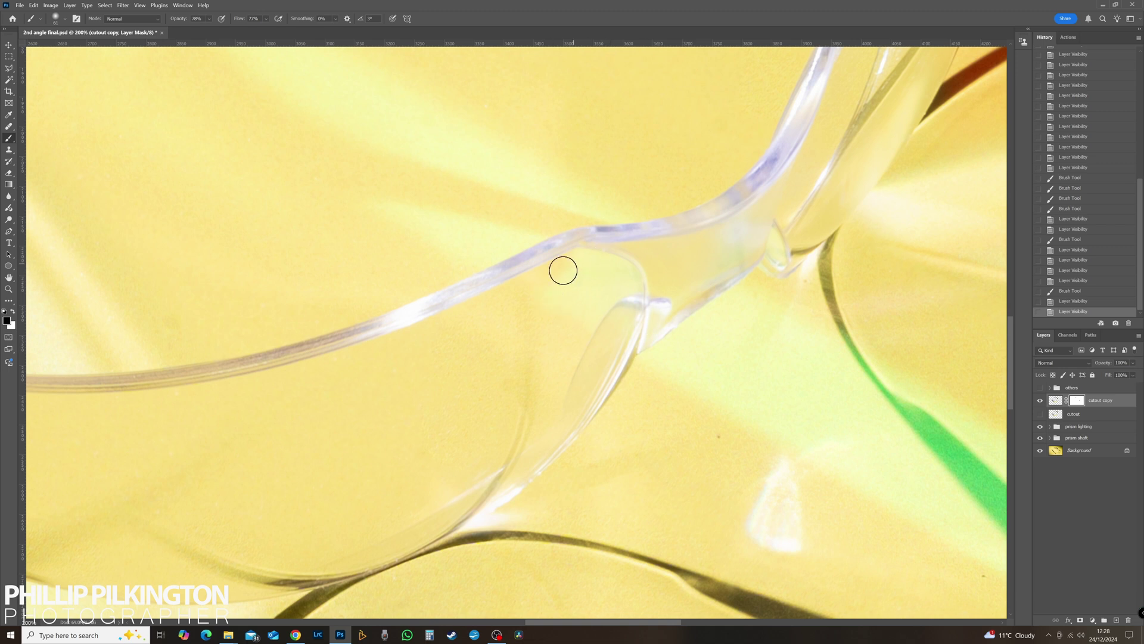
left_click(1040, 401)
left_click(1041, 402)
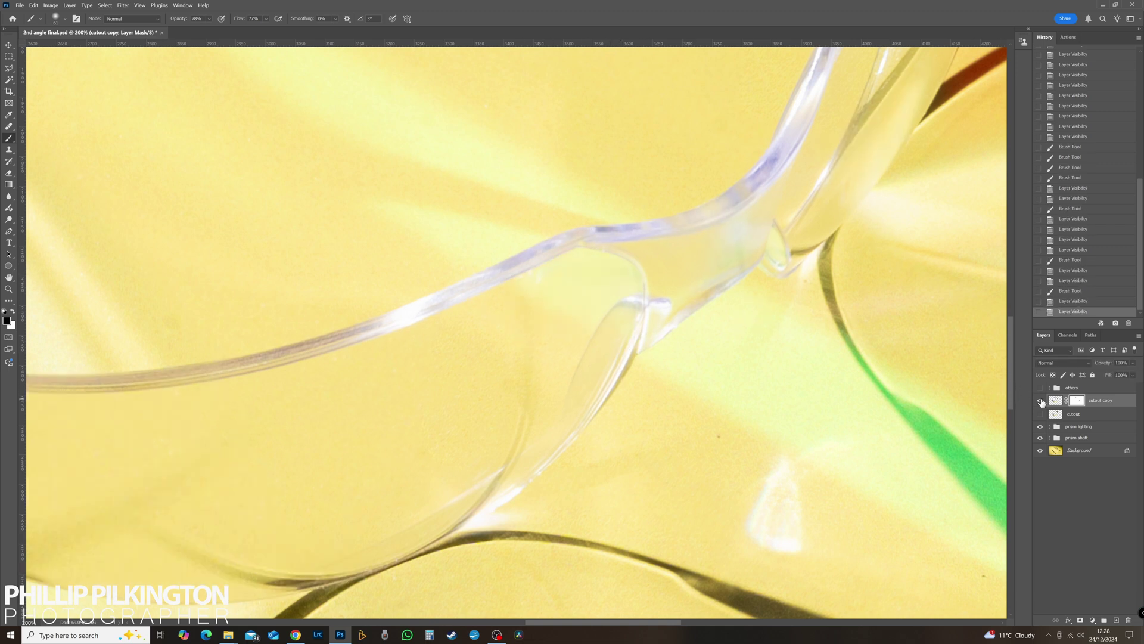
left_click(1041, 402)
left_click(1040, 402)
left_click(1041, 403)
left_click(1041, 402)
left_click(1041, 403)
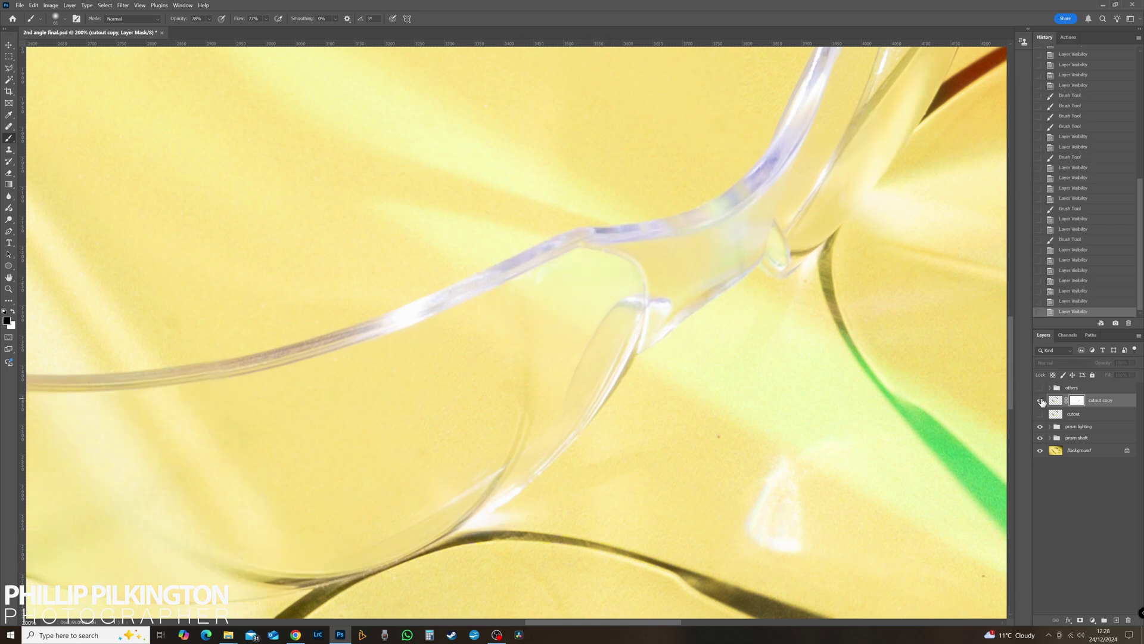
left_click(1040, 402)
left_click(1040, 402)
left_click(1040, 402)
Step: Paint black on the cutout copy's mask over the clear nose bridge to reveal the prism light, and compare with the layer hidden
left_click(771, 288)
left_click(764, 266)
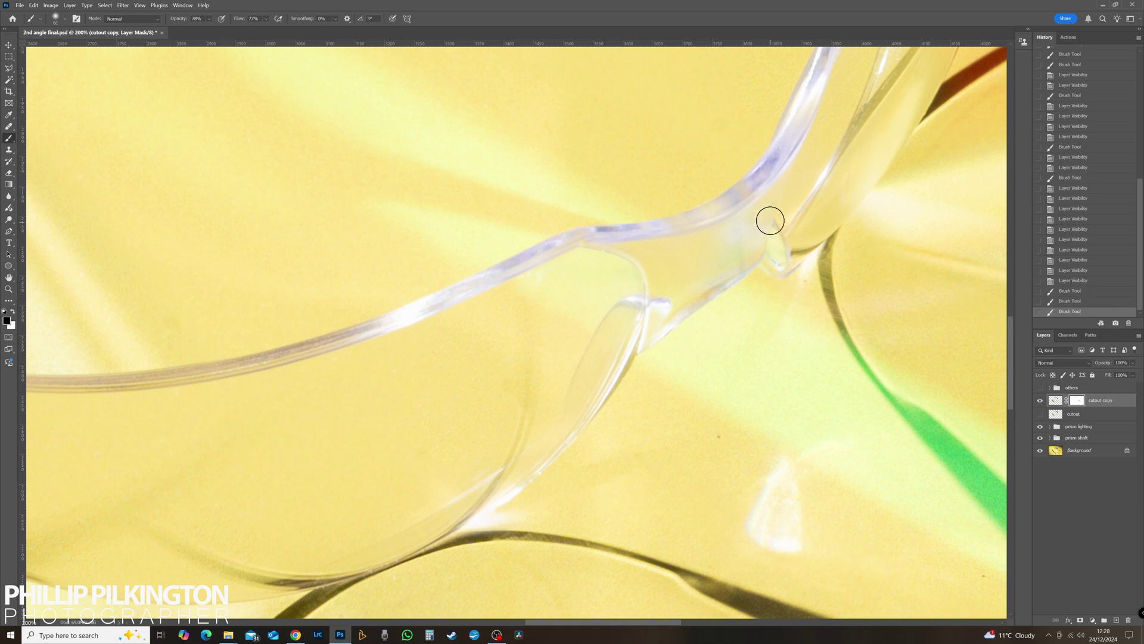
left_click(770, 220)
left_click(781, 285)
left_click(1040, 403)
left_click(1040, 404)
left_click(1040, 404)
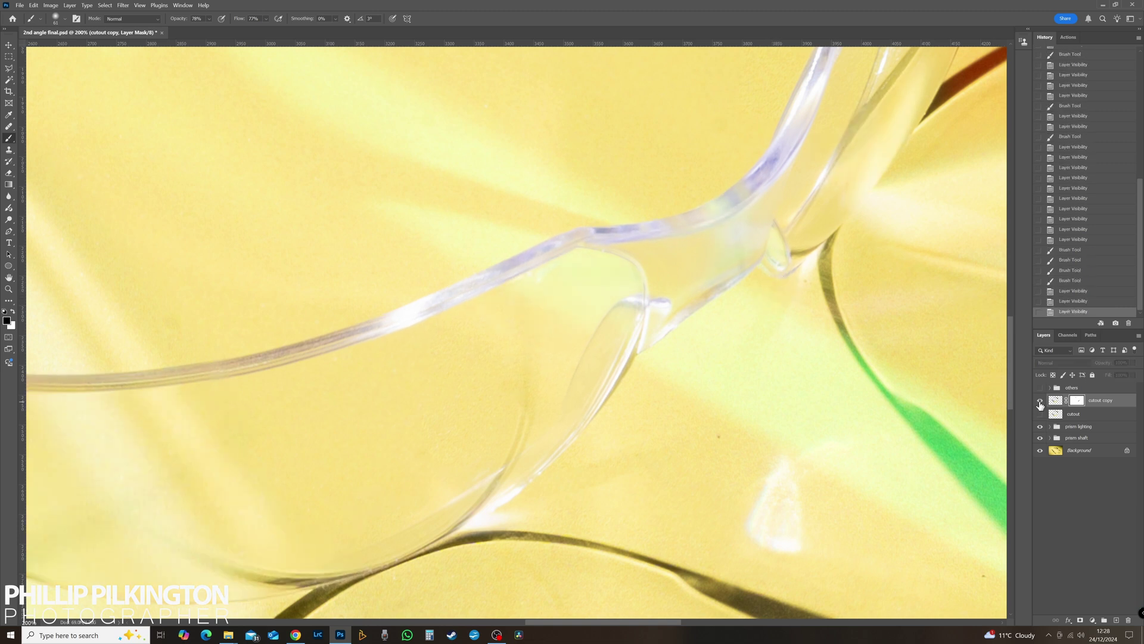
left_click(1040, 403)
left_click(1040, 404)
left_click(1040, 403)
left_click(1040, 404)
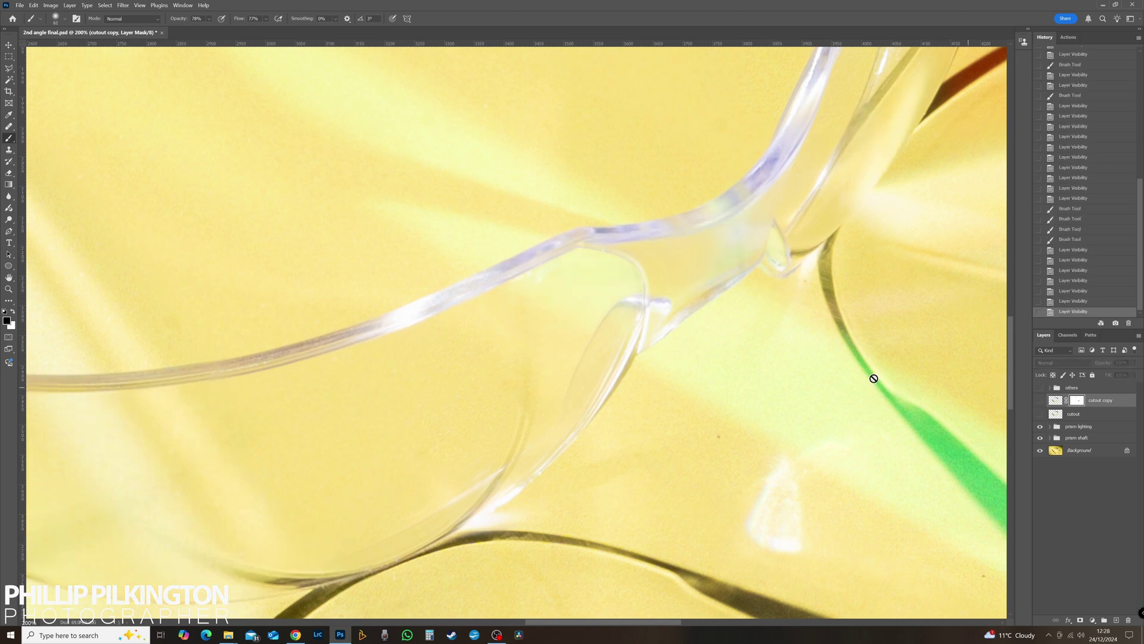
Step: Paint black on the cutout copy's mask across the near lens's lower area to reveal the light streaks, and compare with the layer hidden
left_click_drag(874, 378, 975, 256)
left_click(1039, 403)
left_click(1040, 404)
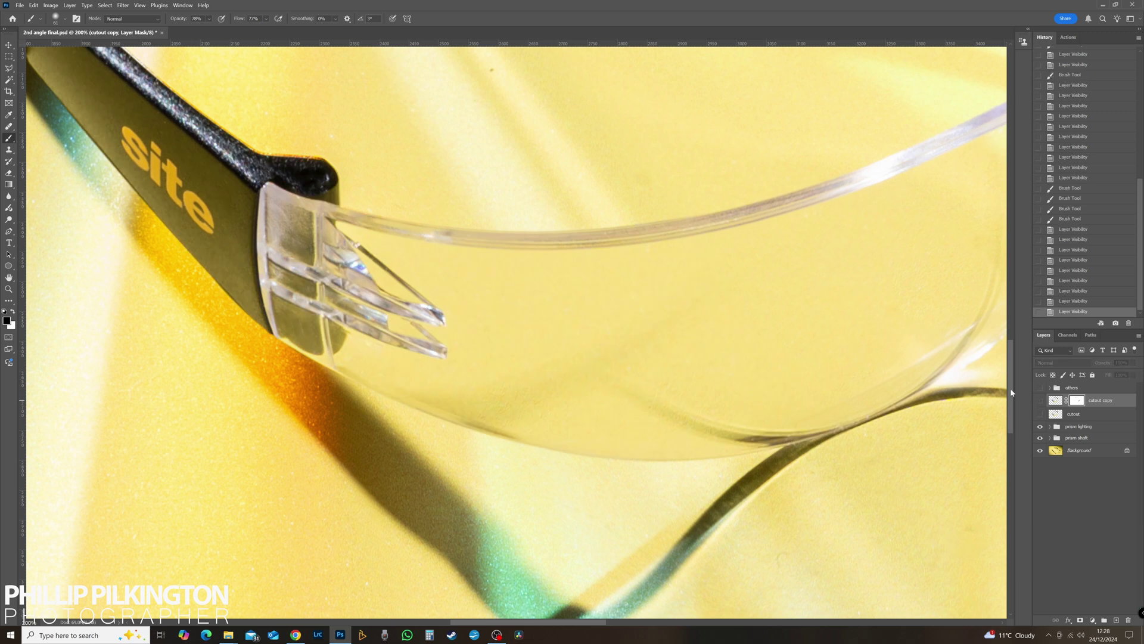
left_click(1040, 403)
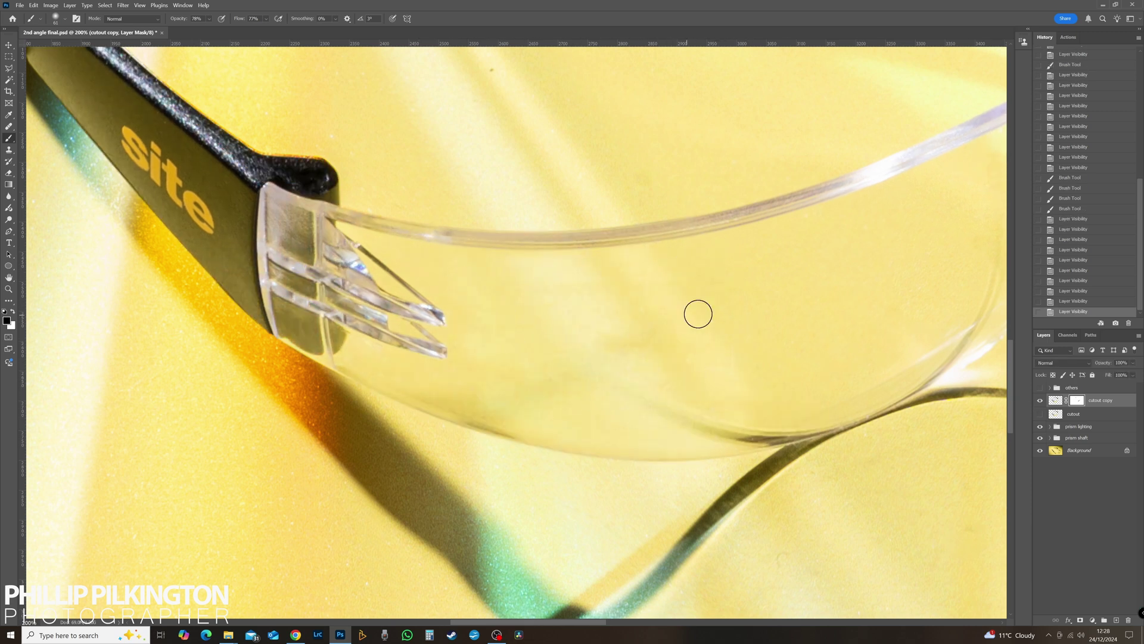
mouse_move(587, 378)
left_mouse_down()
mouse_move(536, 398)
mouse_move(728, 393)
mouse_move(714, 404)
left_mouse_up()
left_click(1040, 403)
left_click(1040, 404)
left_click(1040, 404)
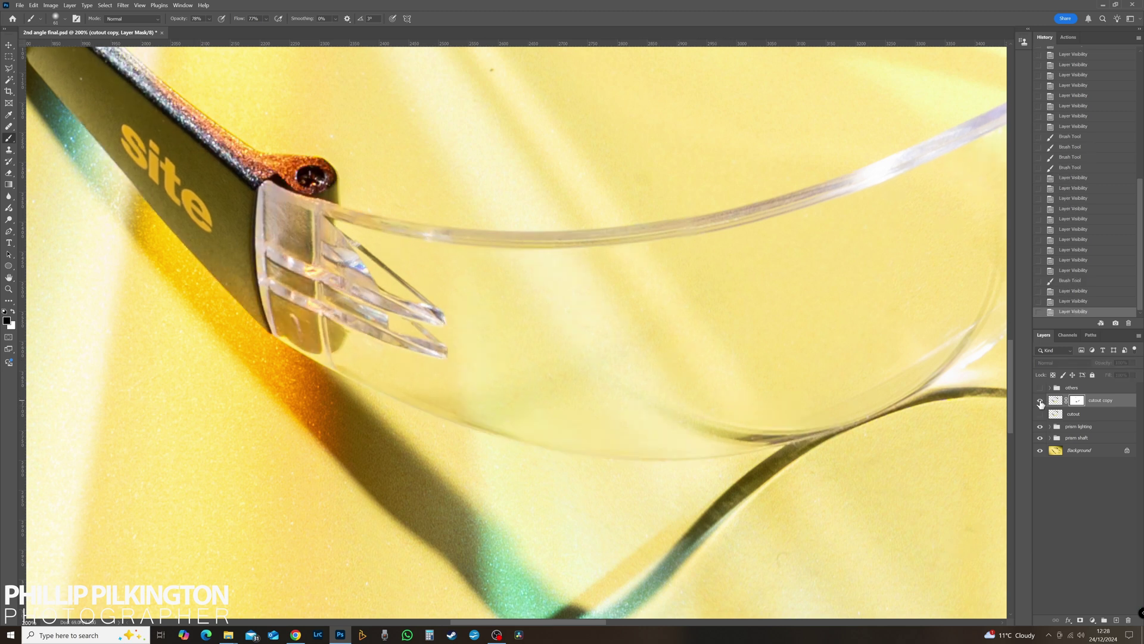
left_click(1039, 403)
Step: Extend the black mask painting over the near lens's centre and the area below the clear hinge prongs, comparing with the cutout copy hidden
left_click_drag(551, 406, 689, 286)
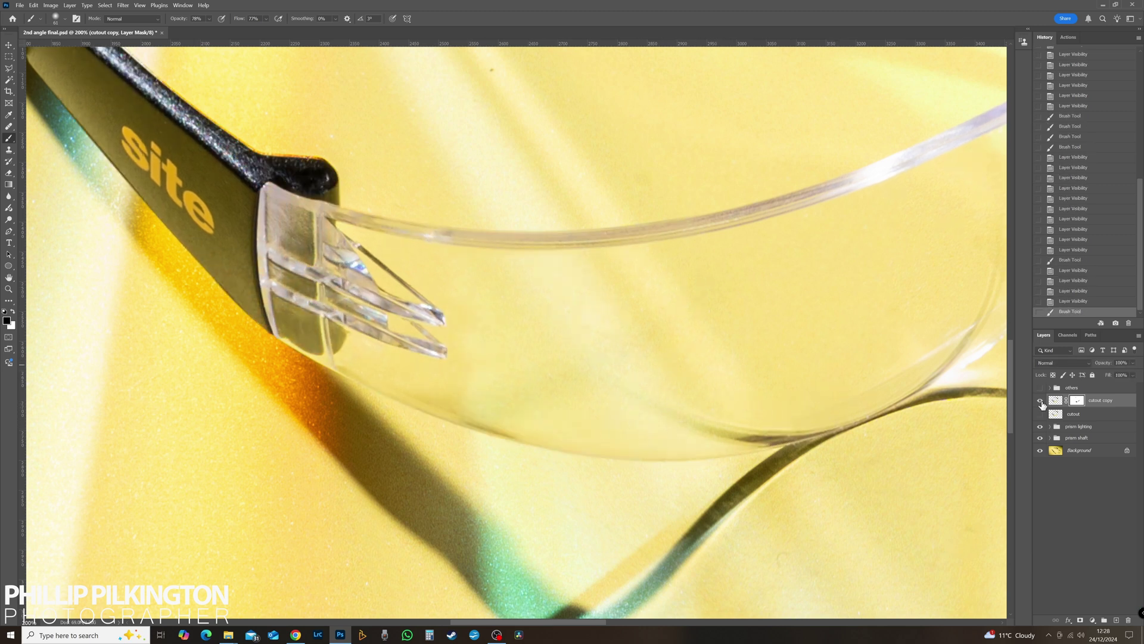
left_click(1040, 402)
left_click(1039, 402)
mouse_move(435, 369)
left_mouse_down()
mouse_move(544, 413)
mouse_move(545, 396)
left_mouse_up()
left_click(1039, 402)
left_click(1039, 402)
left_click(1040, 403)
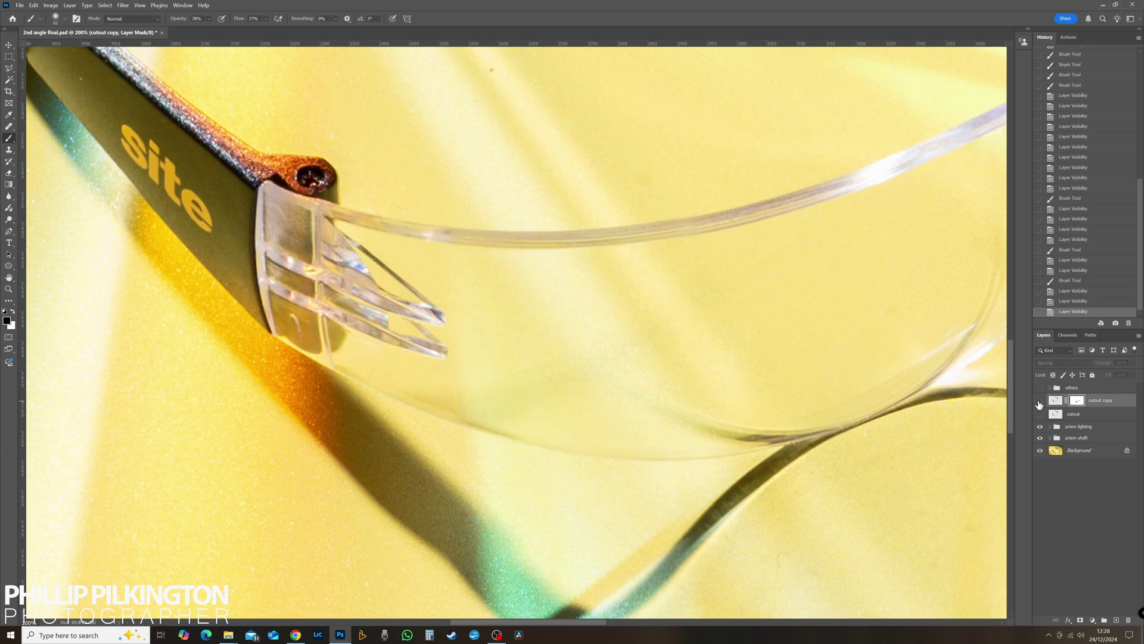
left_click(1040, 402)
Step: Set the brush opacity to 68% and paint black on the mask along the near arm's top edge to reveal the orange and blue light
left_click_drag(307, 294, 520, 361)
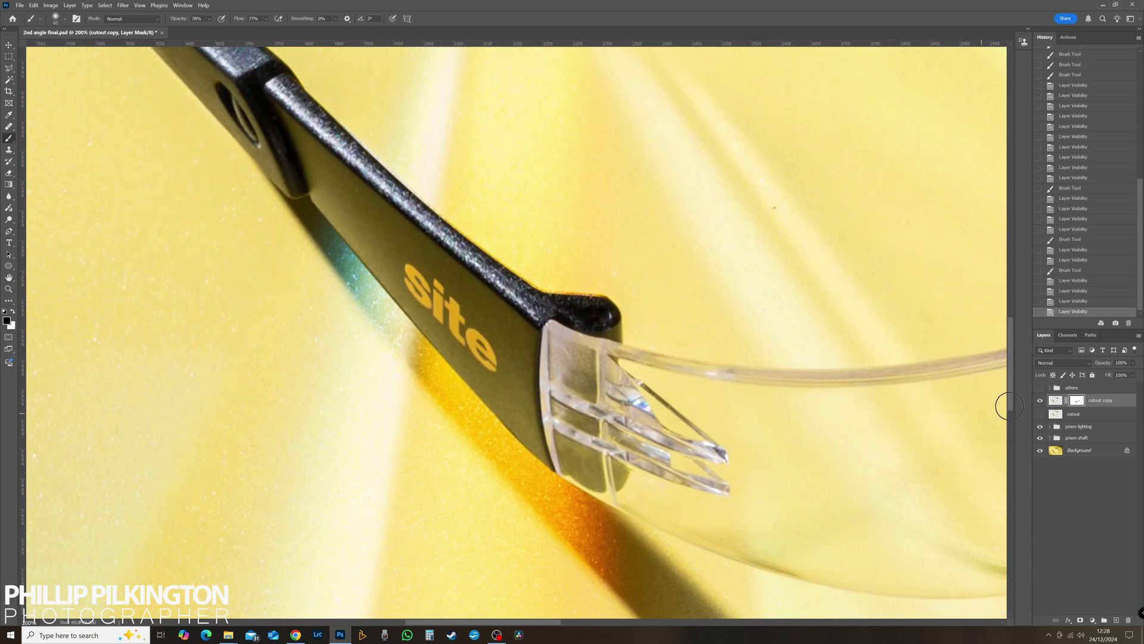
left_click(1039, 402)
left_click(1040, 403)
left_click(1040, 403)
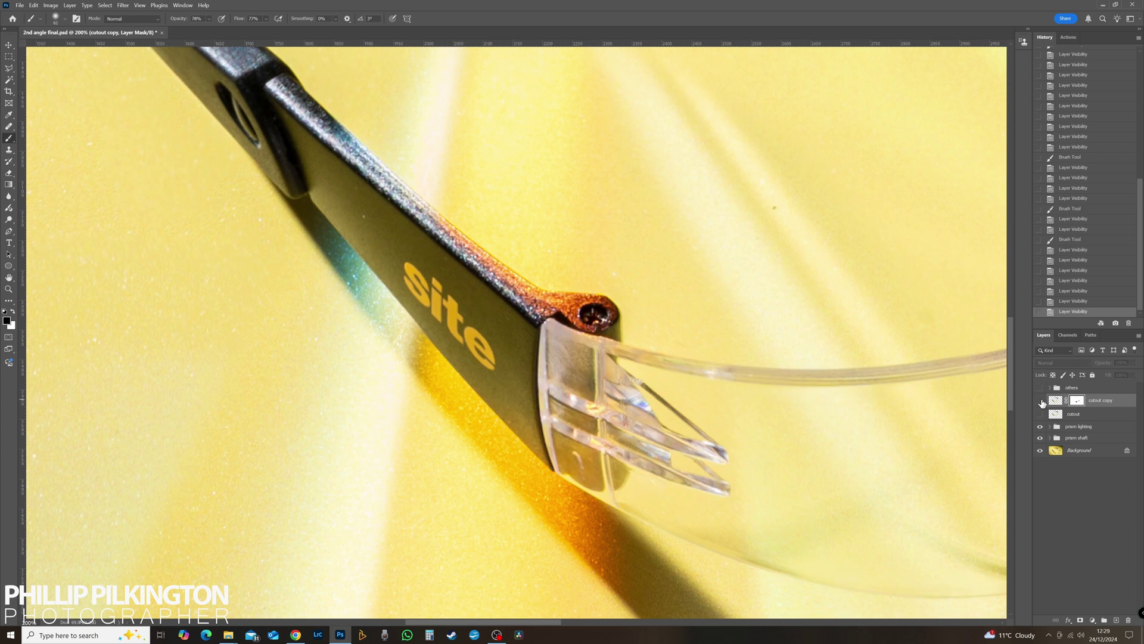
left_click(1040, 402)
left_click(1040, 403)
left_click(1040, 402)
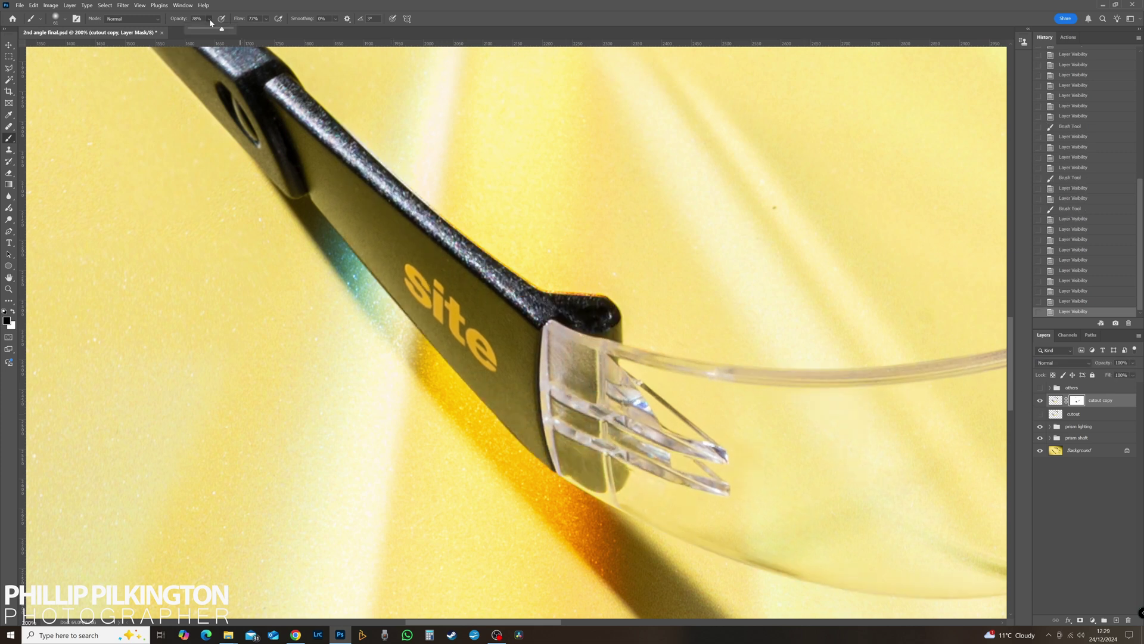
mouse_move(365, 140)
left_mouse_down()
mouse_move(554, 282)
mouse_move(440, 222)
mouse_move(614, 315)
mouse_move(525, 292)
mouse_move(456, 227)
mouse_move(558, 298)
mouse_move(614, 304)
mouse_move(562, 293)
mouse_move(449, 225)
mouse_move(503, 260)
left_mouse_up()
left_click_drag(425, 180, 536, 316)
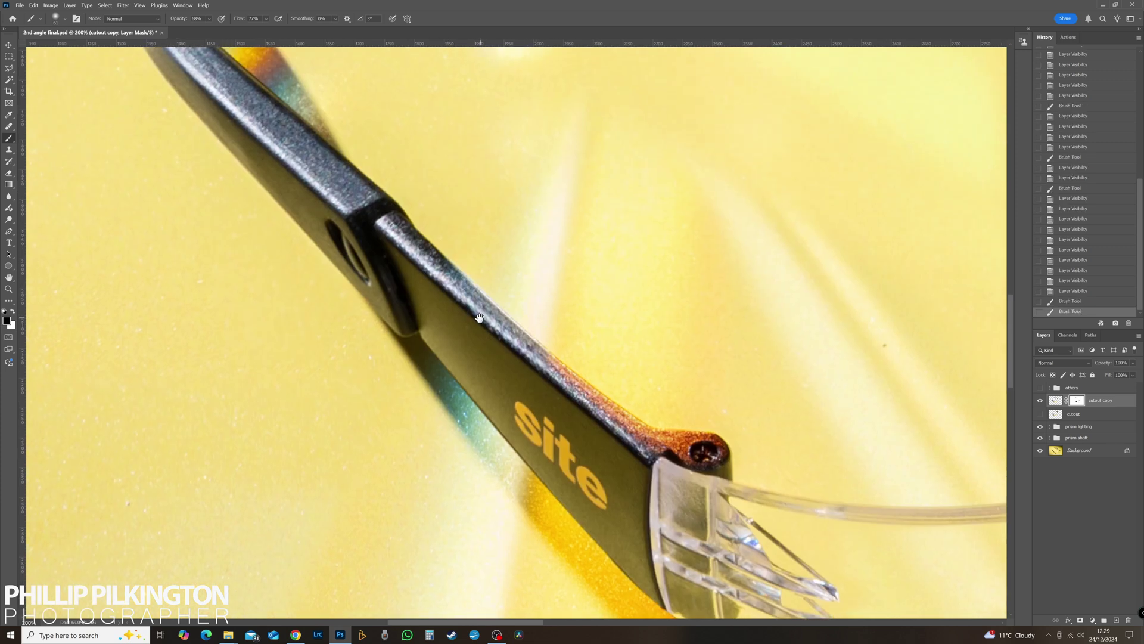
Step: Compare the near hinge with the cutout copy hidden and shown, and paint black on its mask over the clear hinge piece
mouse_move(543, 406)
left_mouse_down()
mouse_move(489, 258)
mouse_move(420, 172)
left_mouse_up()
left_click(1039, 400)
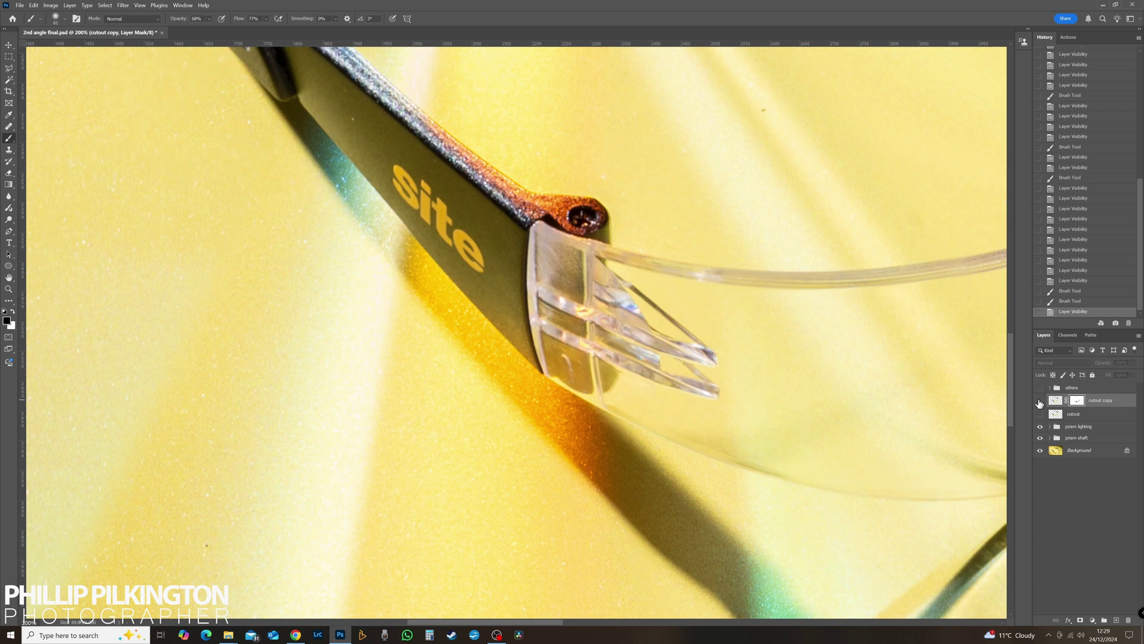
left_click(1040, 401)
left_click(1040, 401)
left_click(1039, 400)
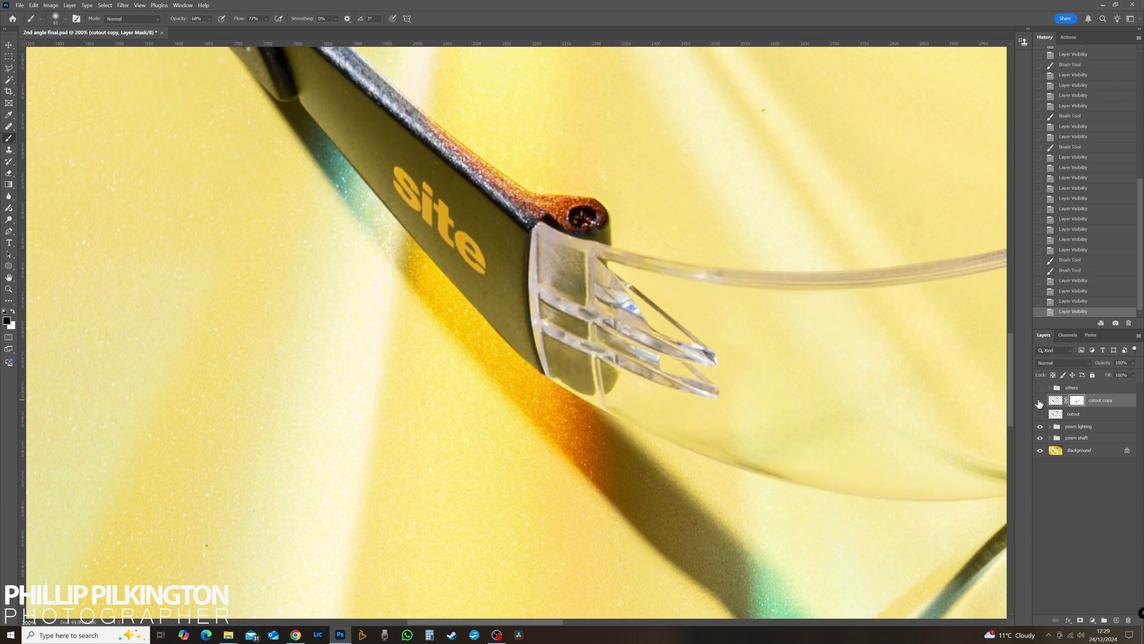
left_click(1040, 400)
left_click(1040, 403)
mouse_move(585, 323)
left_mouse_down()
mouse_move(604, 324)
mouse_move(581, 311)
mouse_move(582, 341)
mouse_move(597, 352)
left_mouse_up()
Step: Paint black on the cutout copy's mask along the near arm's inner edge beside the rainbow shadow, after comparing with the layer hidden
left_click_drag(331, 75, 696, 423)
left_click(1040, 400)
left_click(1040, 401)
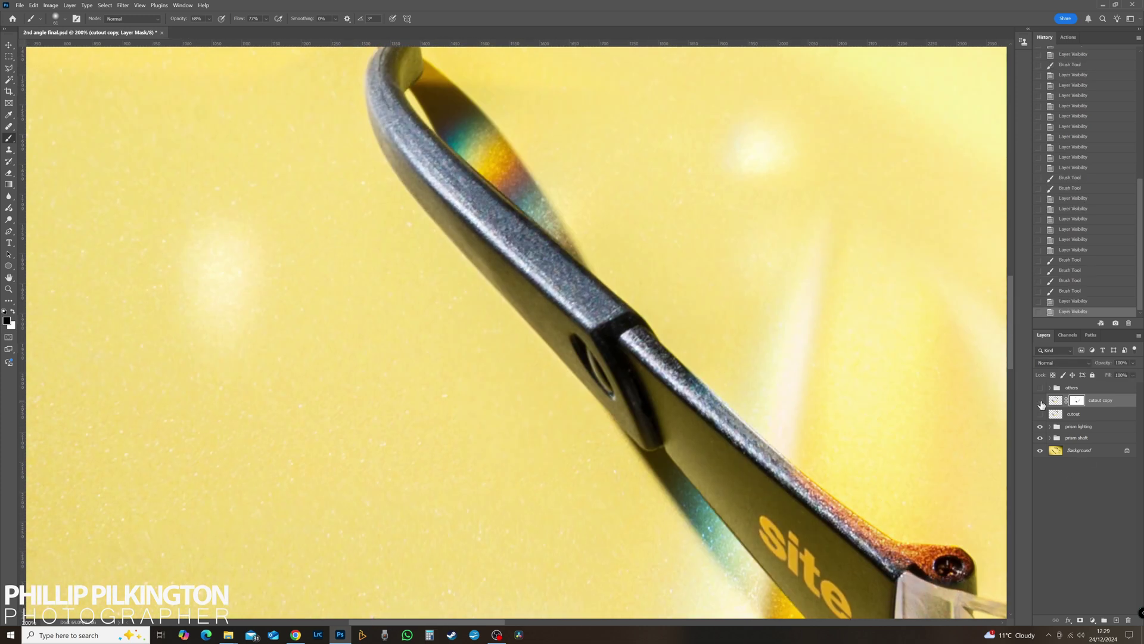
left_click(1040, 401)
left_click(1040, 400)
left_click_drag(729, 311, 893, 490)
left_click(1040, 400)
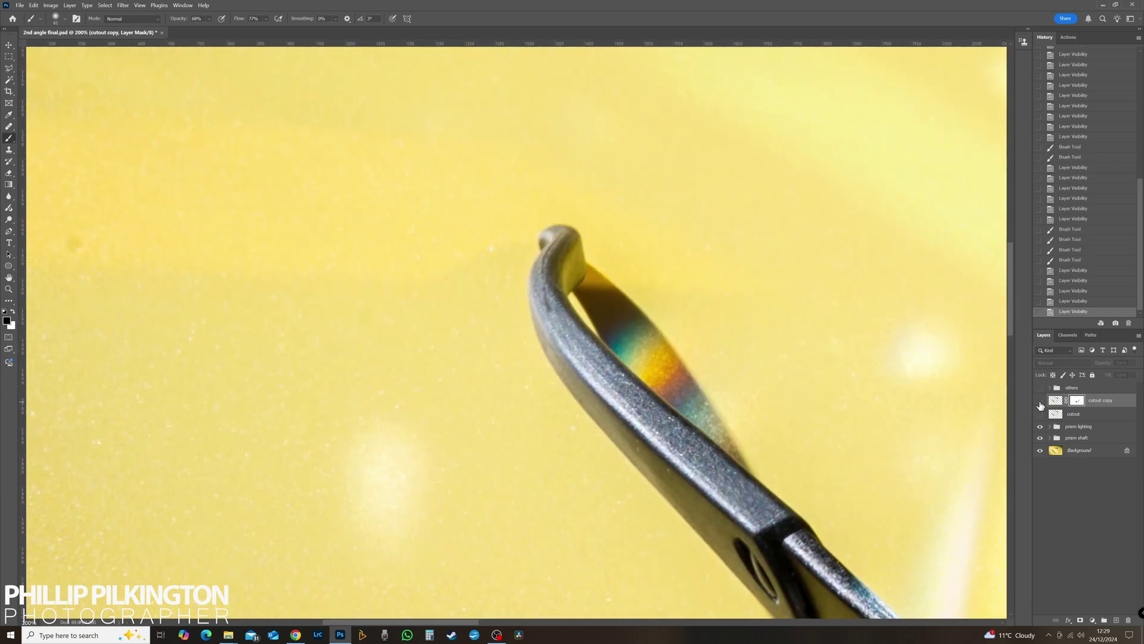
left_click(1040, 400)
left_click(1040, 401)
left_click(1039, 401)
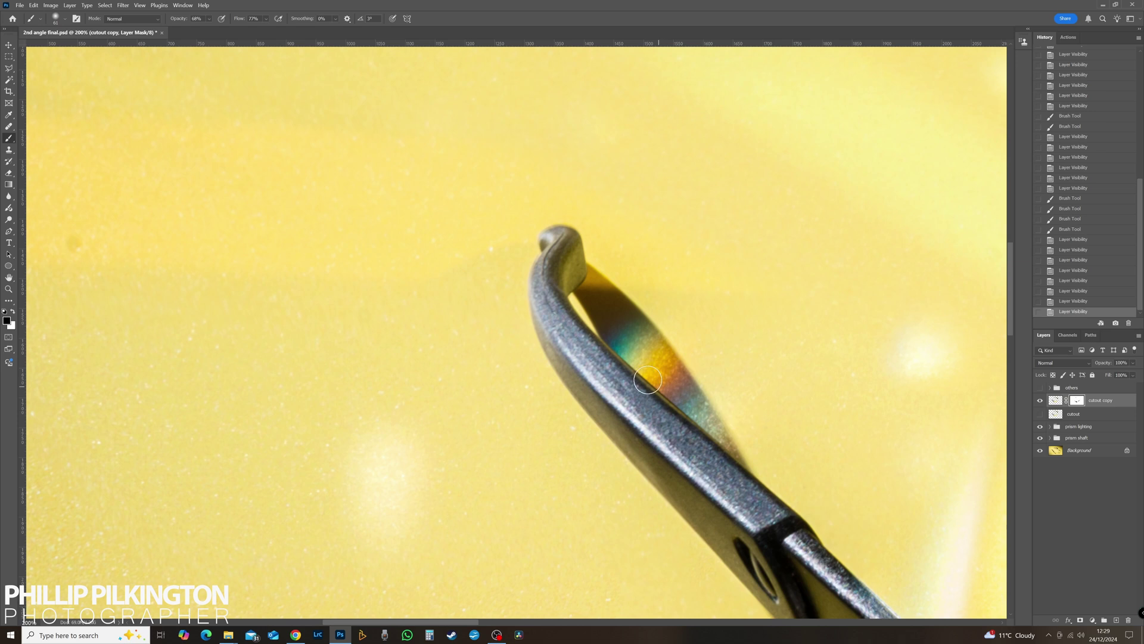
left_click_drag(624, 356, 721, 439)
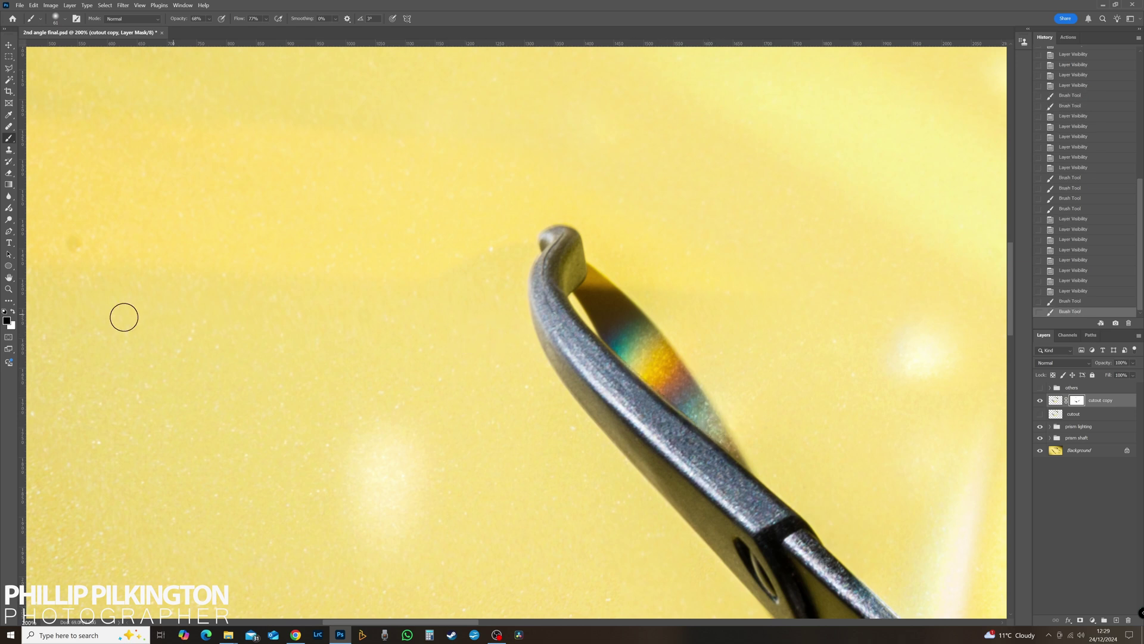
double_click(9, 277)
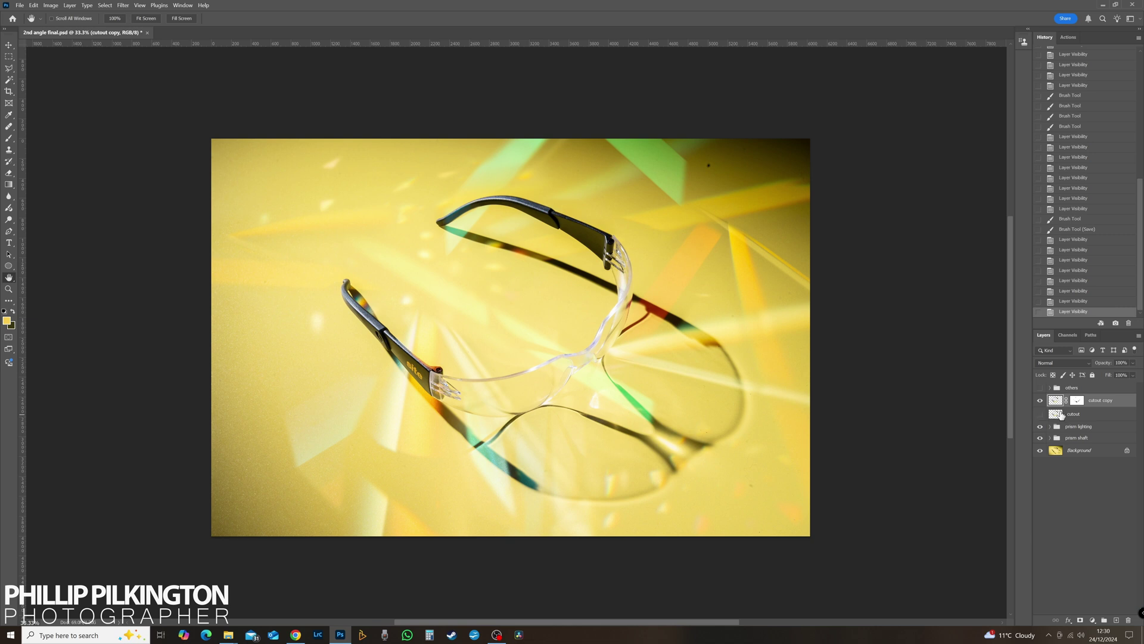
Step: Paint white on the cutout copy's mask along the near arm's top edge to tone down the orange light beside the hinge
double_click(8, 289)
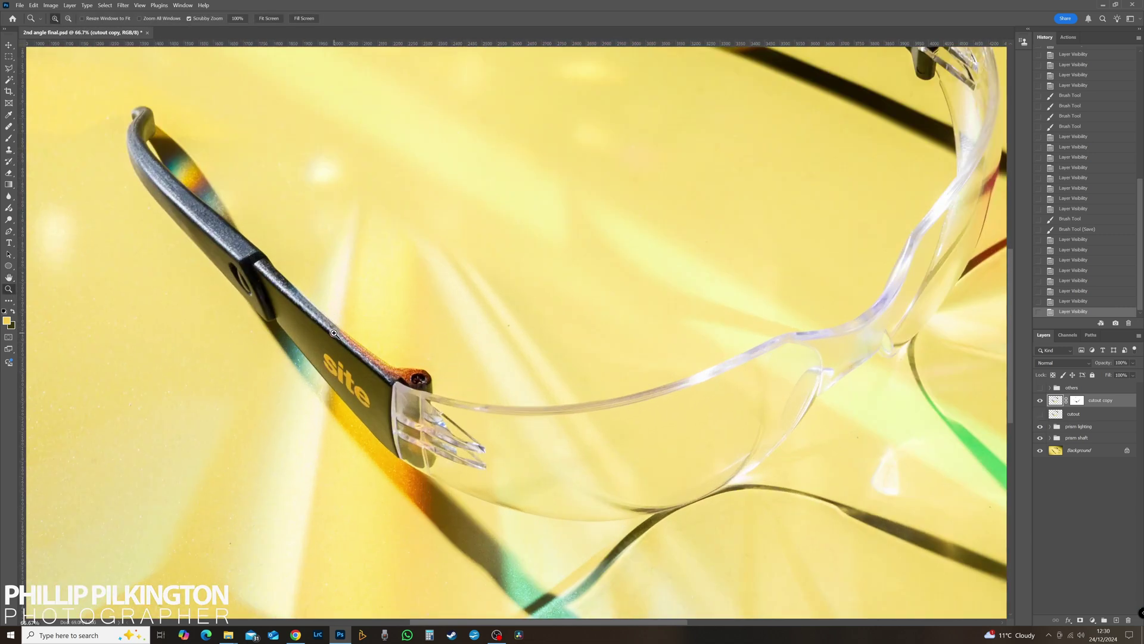
left_click(8, 138)
left_click(1076, 400)
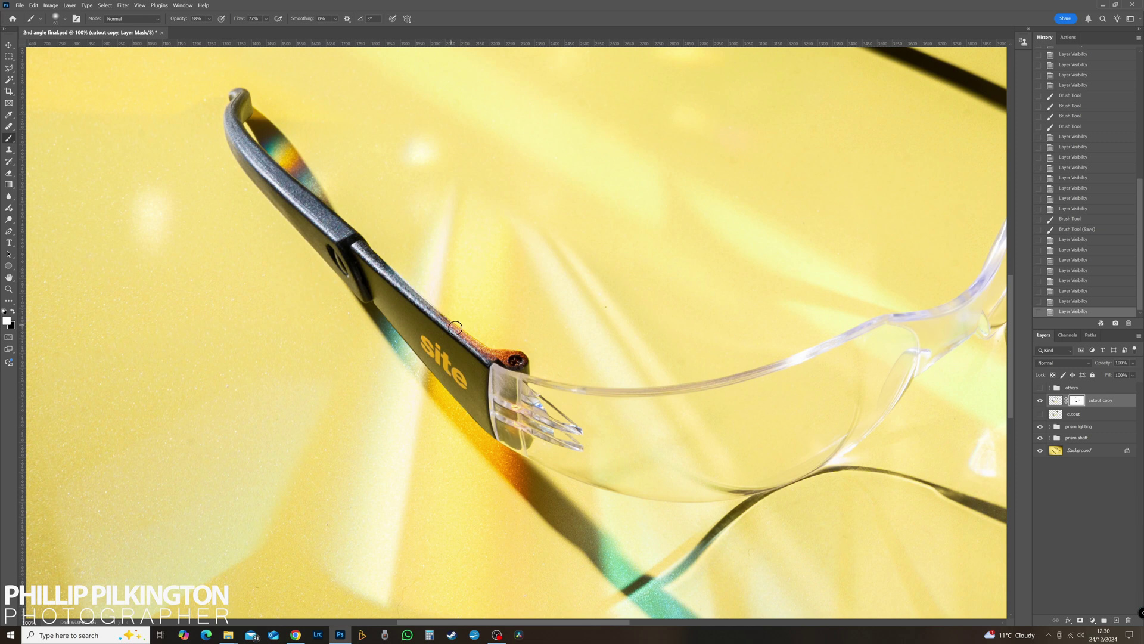
mouse_move(454, 323)
left_mouse_down()
mouse_move(515, 359)
mouse_move(455, 323)
mouse_move(524, 354)
mouse_move(450, 320)
mouse_move(501, 346)
left_mouse_up()
double_click(8, 278)
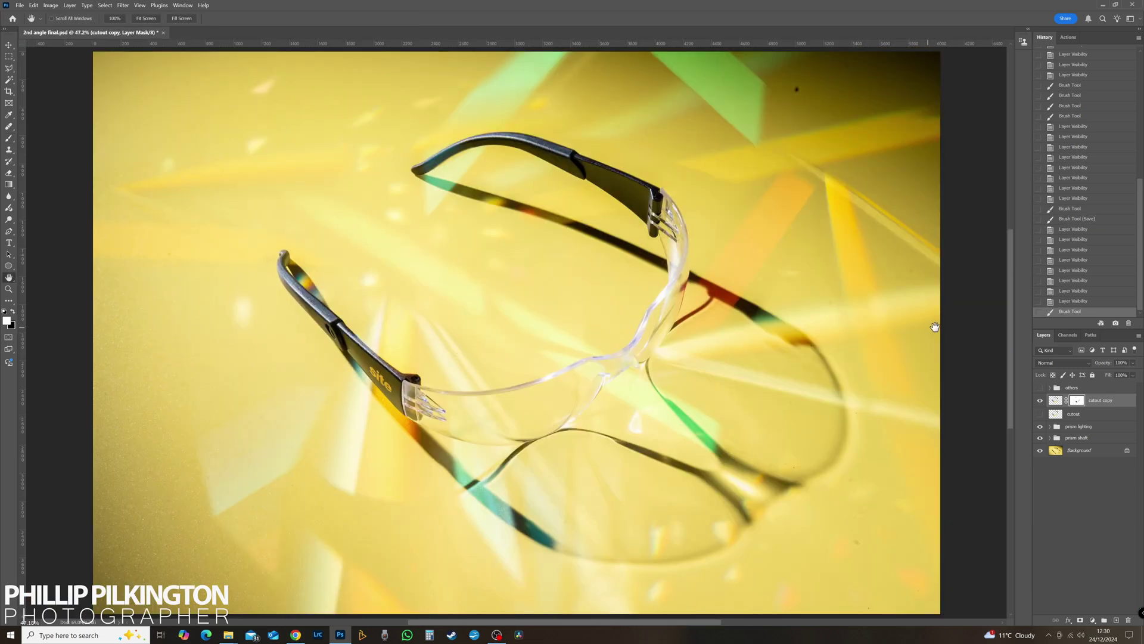
Step: Compare the whole image before and after the last mask stroke using the history states
left_click(1070, 302)
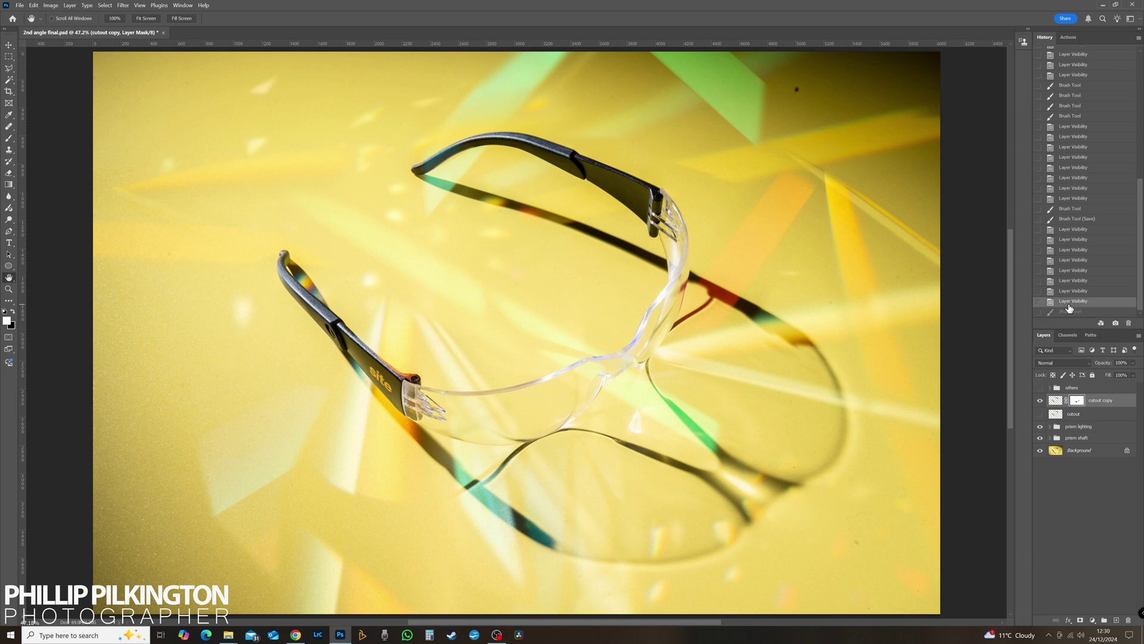
left_click(1072, 311)
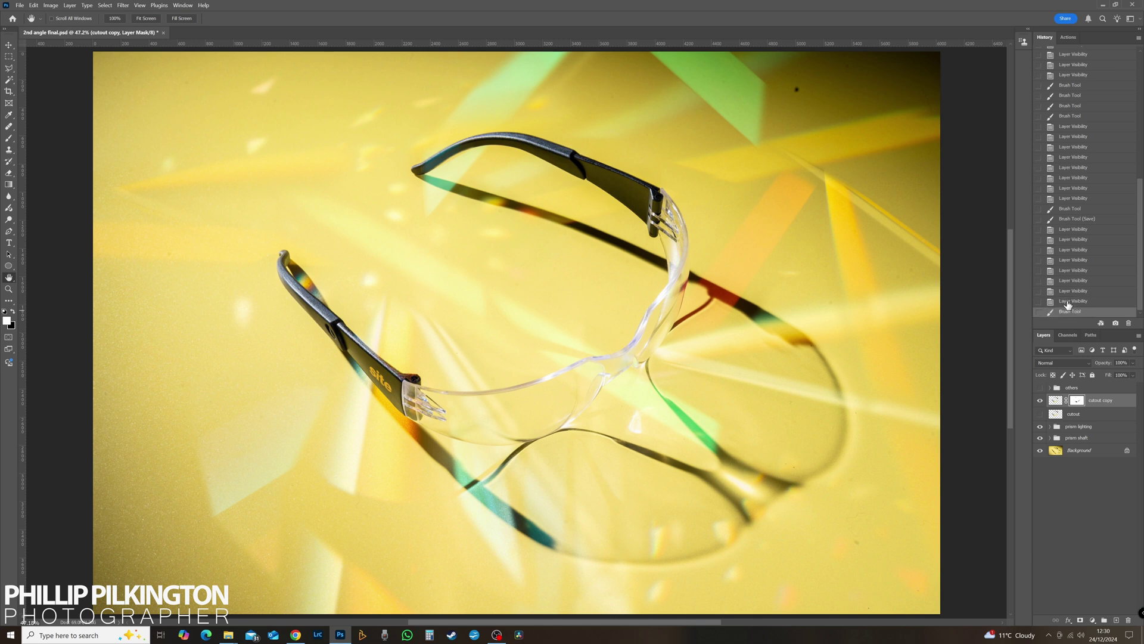
left_click(1068, 302)
left_click(1071, 312)
left_click(1069, 302)
Step: Save the document and stamp all visible layers into a new layer above the cutout copy
key("ctrl+s")
left_click(1055, 399)
key("ctrl+shift+alt+e")
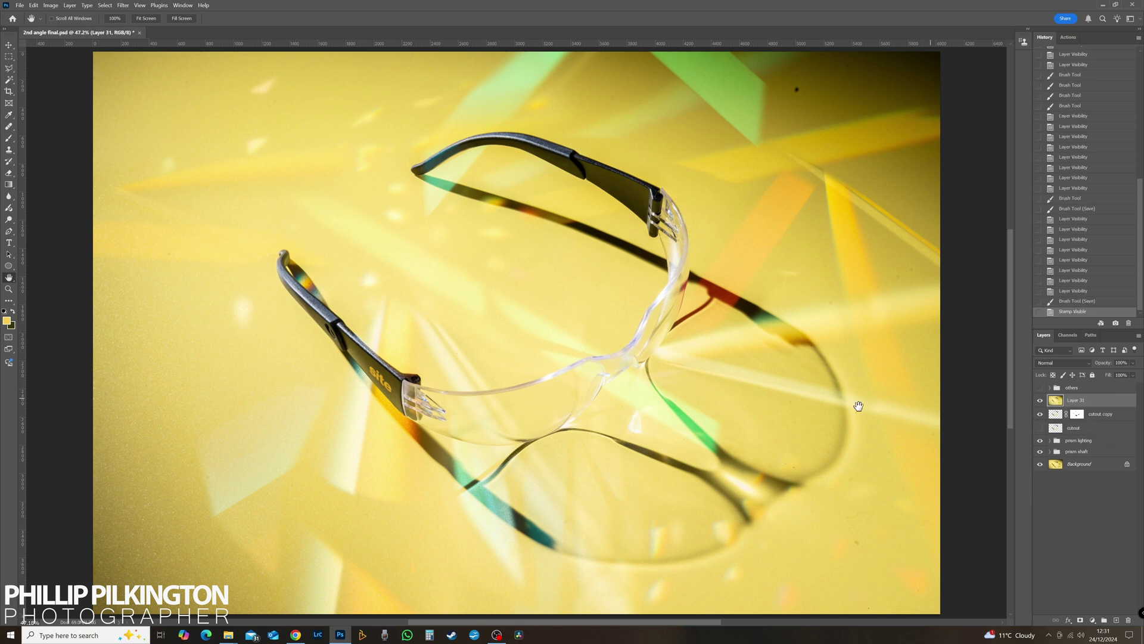
Step: Load Path 1 as a selection around the glasses and return to the stamped layer
left_click(8, 290)
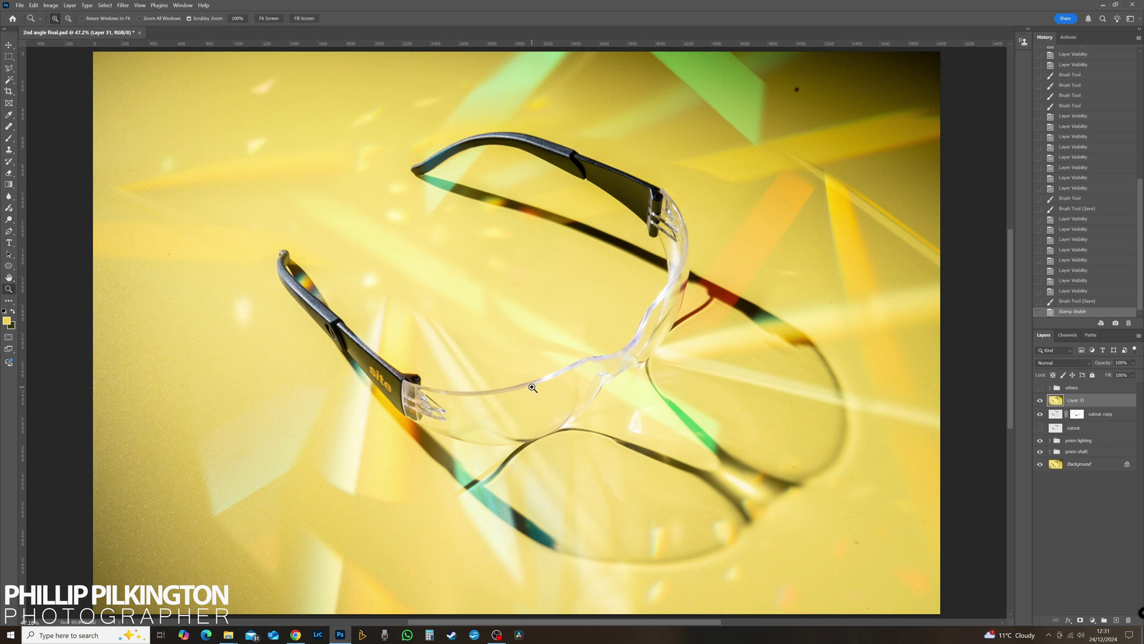
left_click(1091, 335)
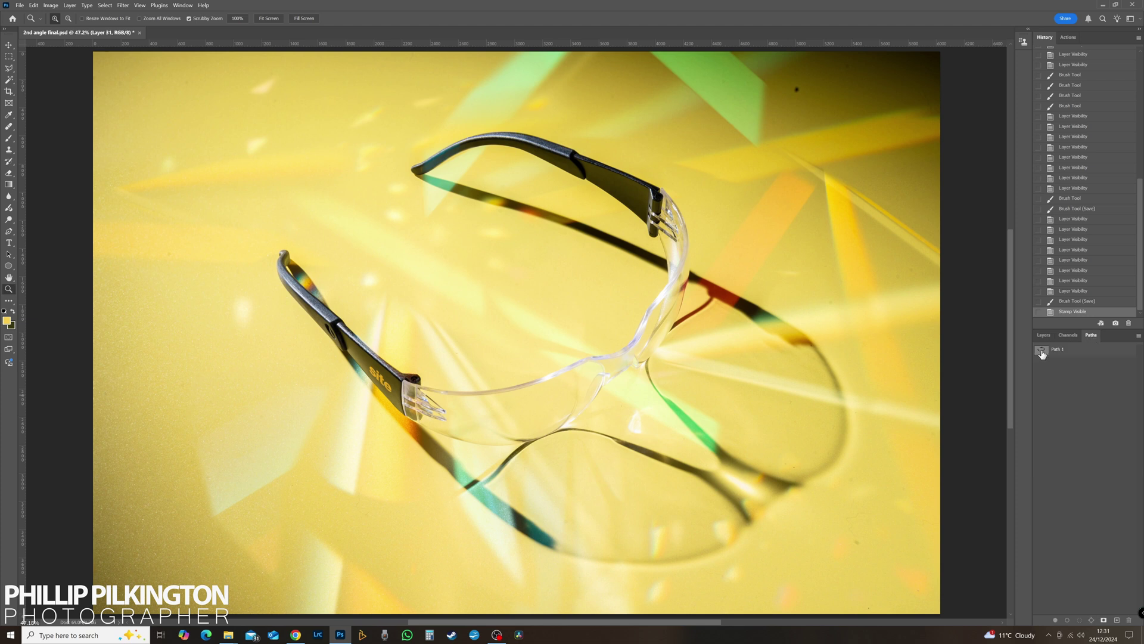
left_click(1049, 350)
left_click(1078, 620)
left_click(1043, 335)
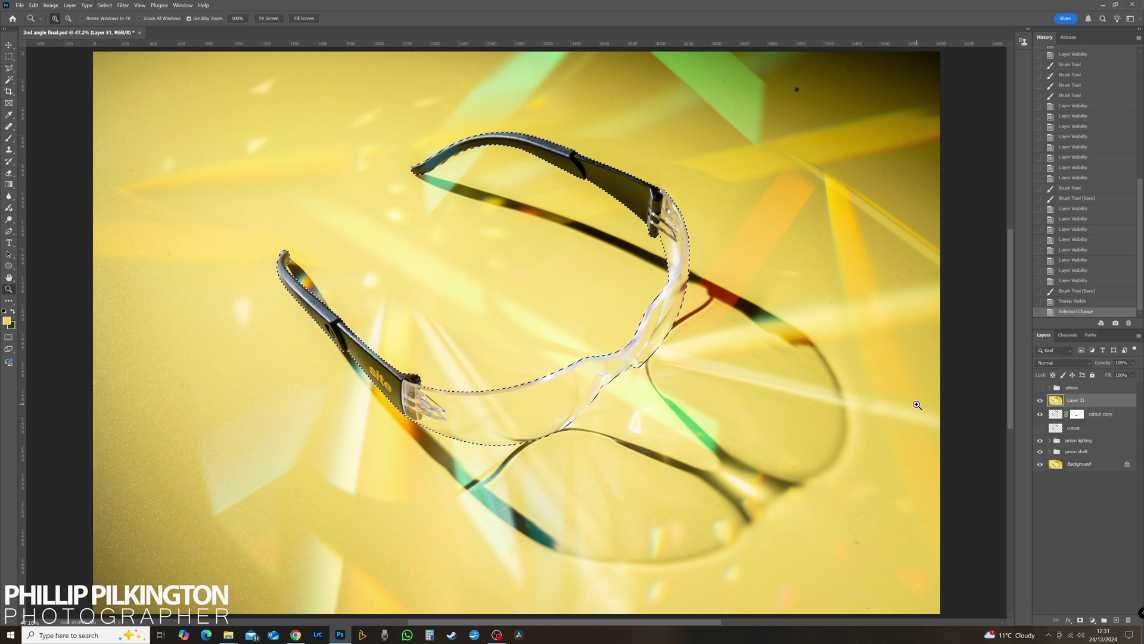
Step: Refine the glasses selection with a 1.0 px feather in Select and Mask, then paste a copy of it in place as a new layer
left_click(8, 58)
left_click(359, 18)
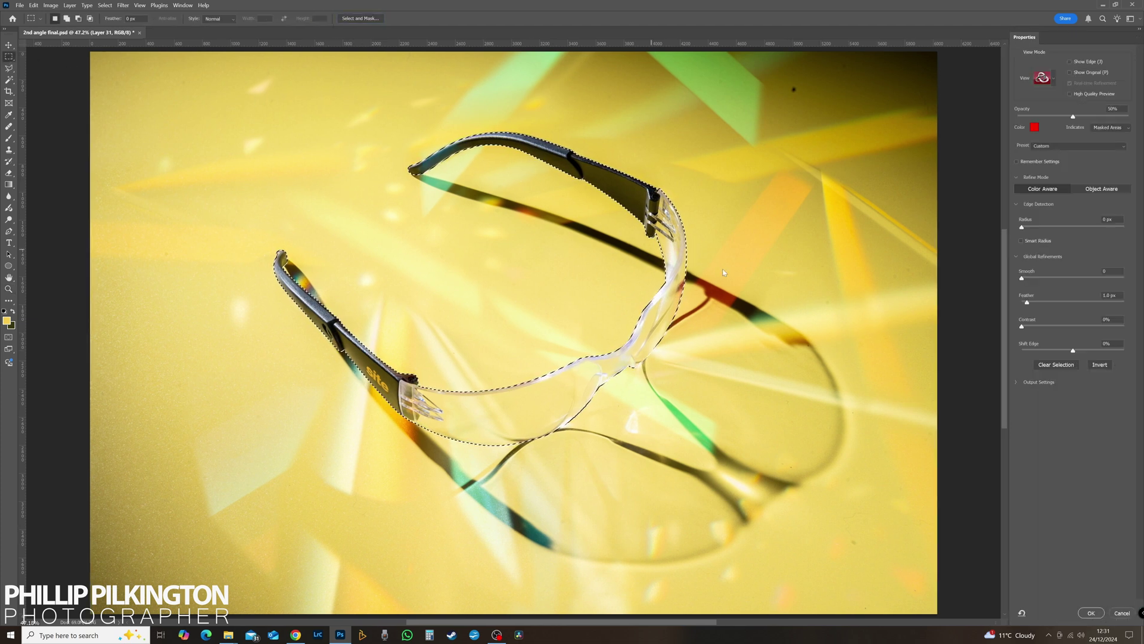
left_click(1091, 613)
key("ctrl+c")
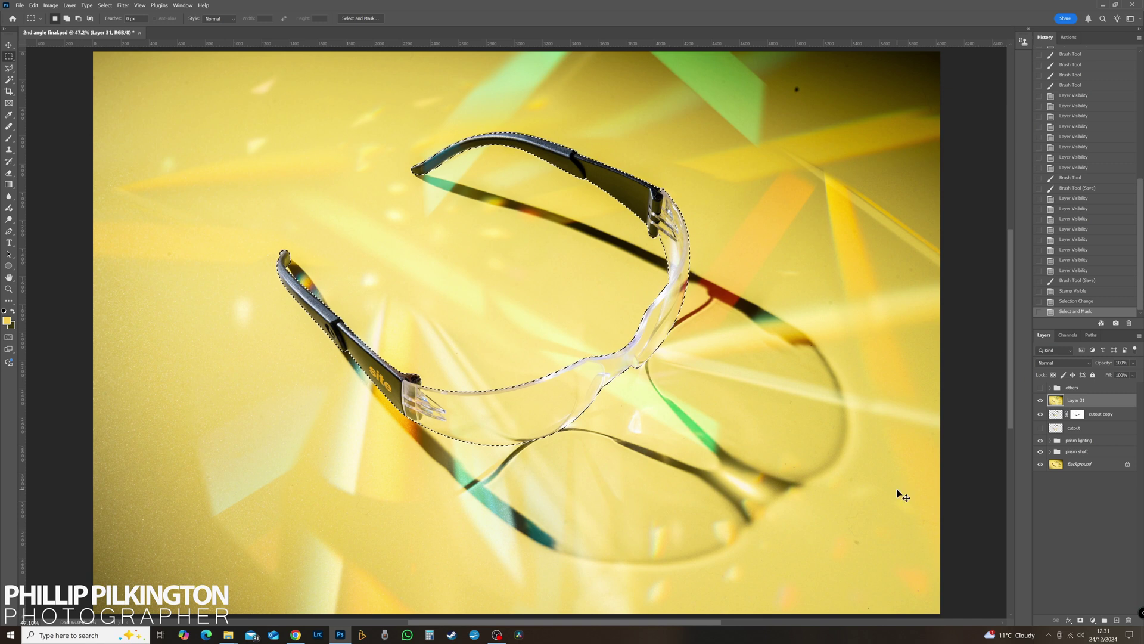
key("ctrl+shift+v")
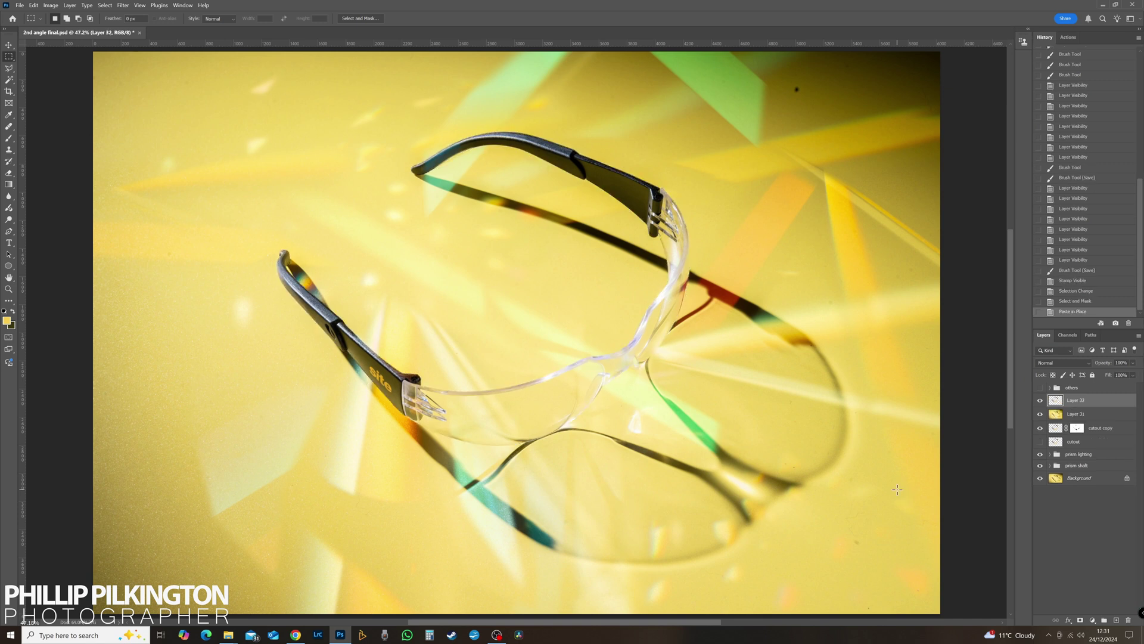
Step: Hide the pasted glasses layer and all layers beneath the stamped layer, leaving only the stamped layer visible
left_click(1041, 427)
left_click_drag(1040, 454, 1040, 478)
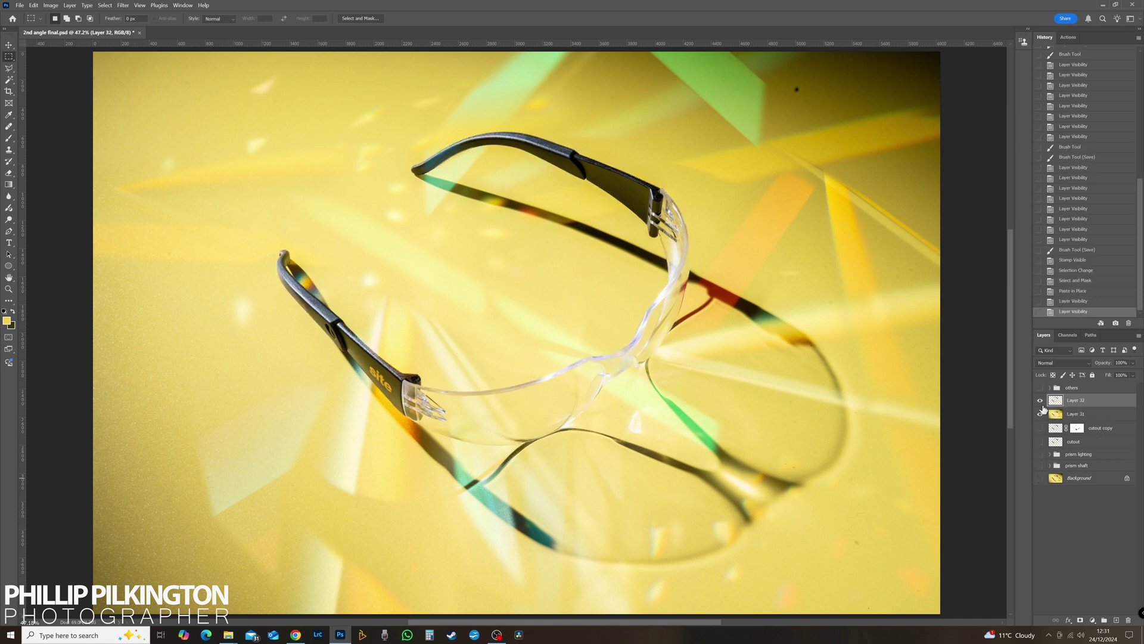
left_click(1040, 400)
Step: Apply Levels to the stamped layer with the black input at 27, comparing the preview on and off
left_click(1055, 414)
key("ctrl+l")
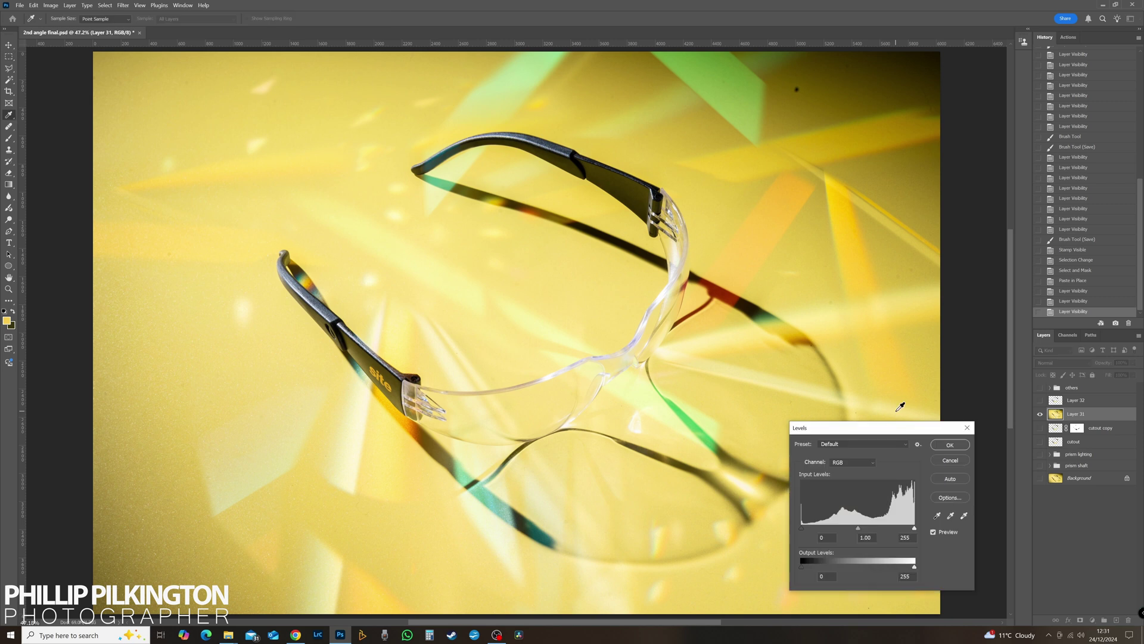
left_click_drag(834, 432, 915, 395)
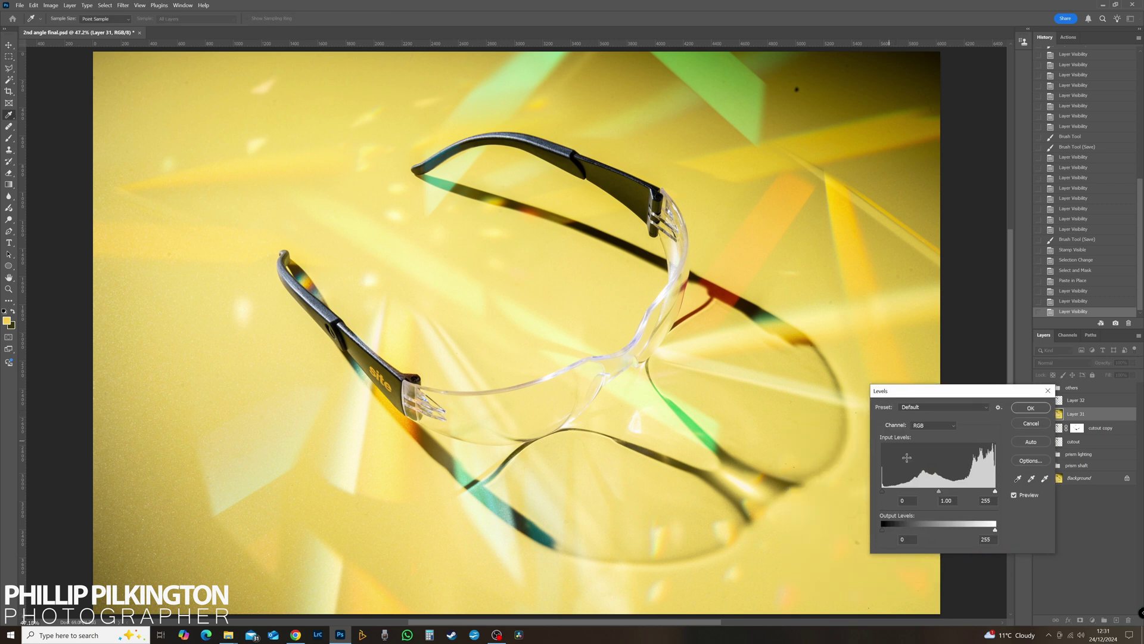
left_click_drag(882, 491, 893, 492)
left_click(1015, 495)
left_click(1014, 495)
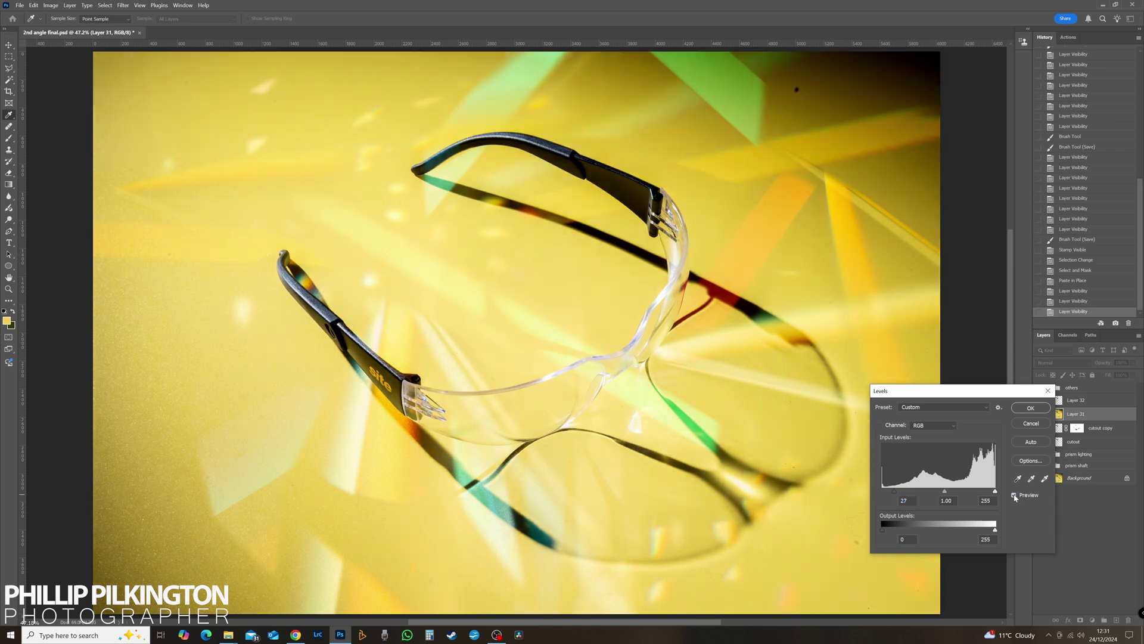
left_click(1015, 495)
left_click(1014, 495)
left_click(1014, 495)
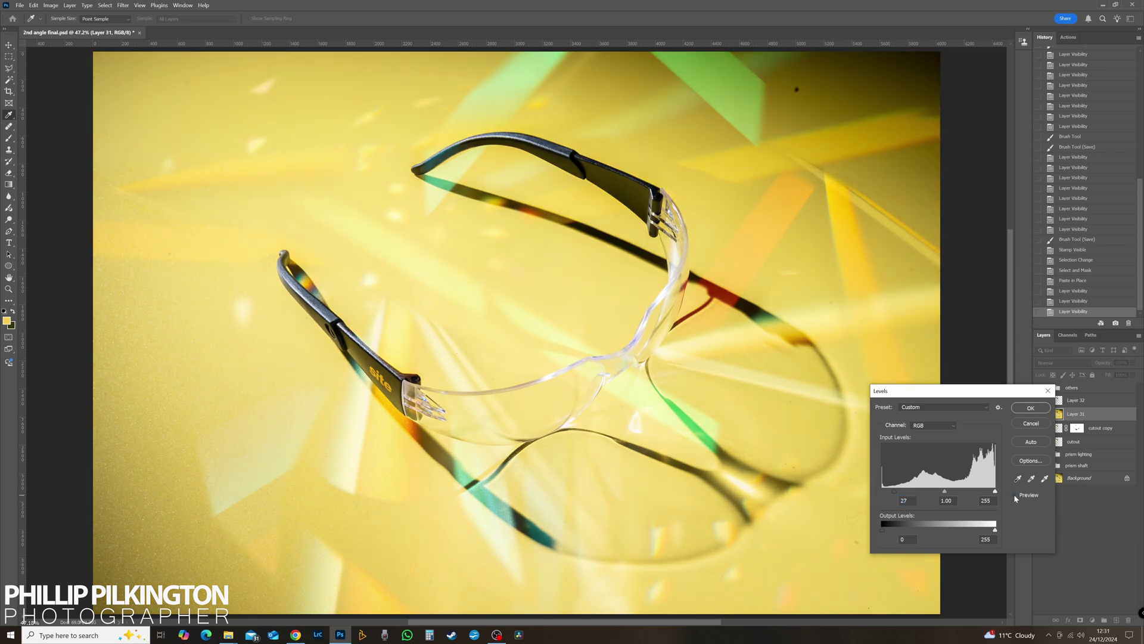
left_click(1014, 496)
left_click(1014, 496)
left_click(1015, 495)
left_click(1014, 496)
left_click(1014, 495)
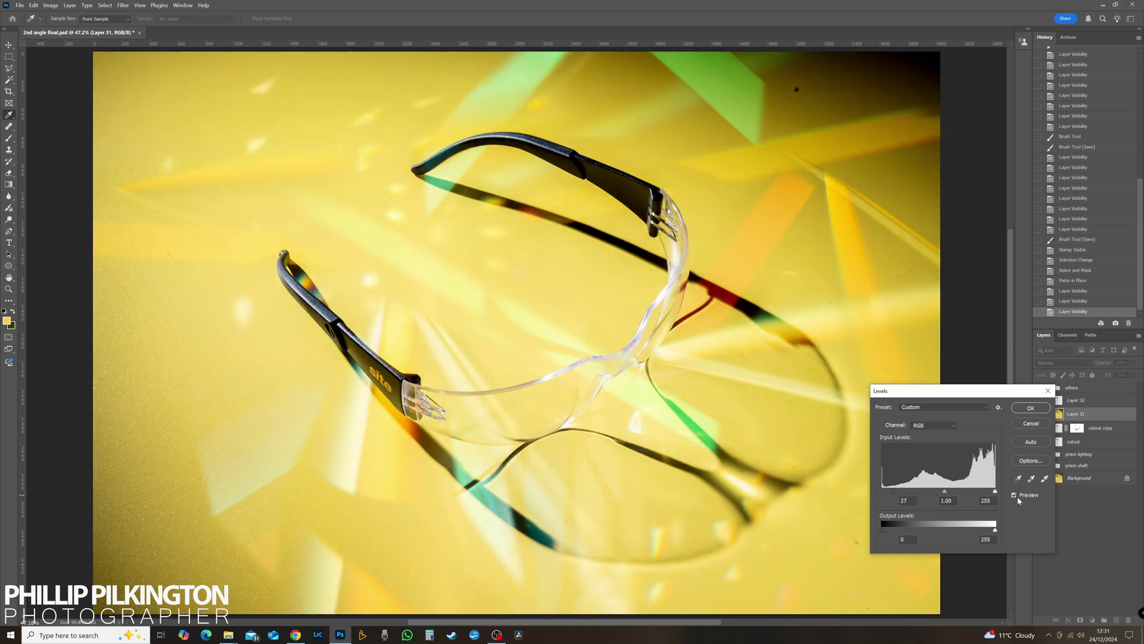
left_click(1029, 408)
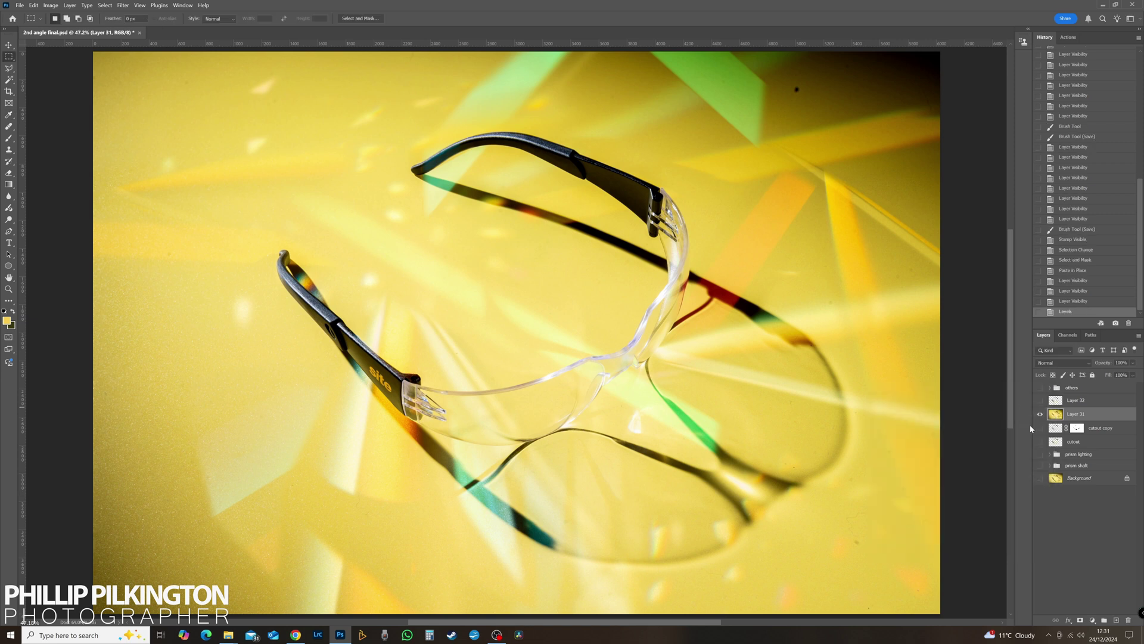
Step: Show the pasted glasses layer again and raise its black input level slightly with Levels to deepen the blacks
left_click(1040, 401)
left_click(1040, 401)
left_click(1040, 401)
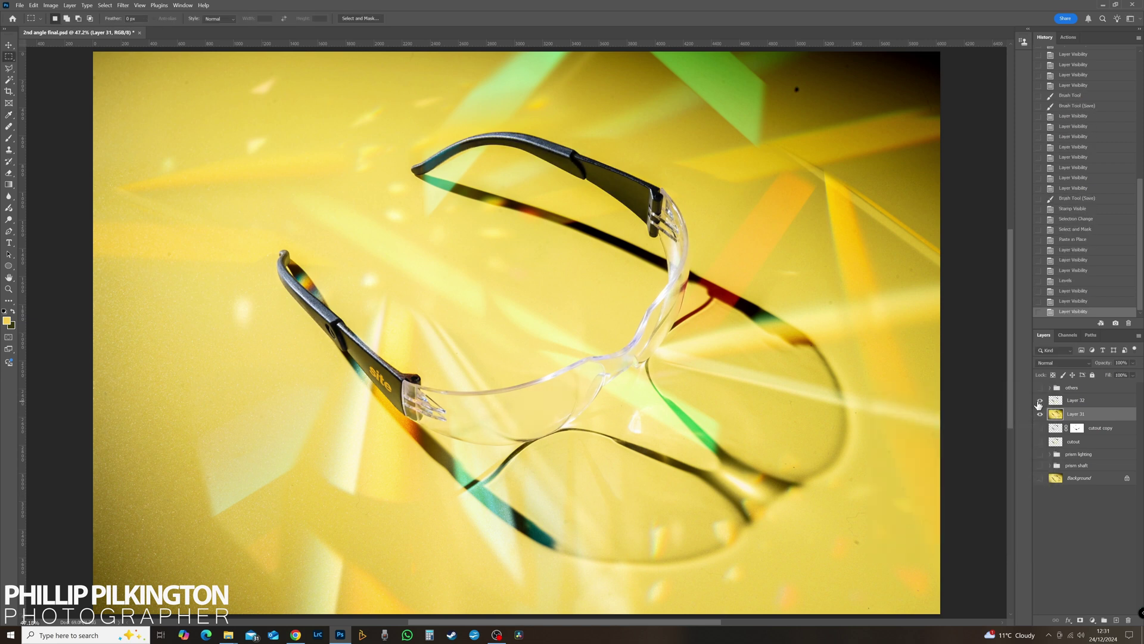
left_click(1056, 400)
key("ctrl+l")
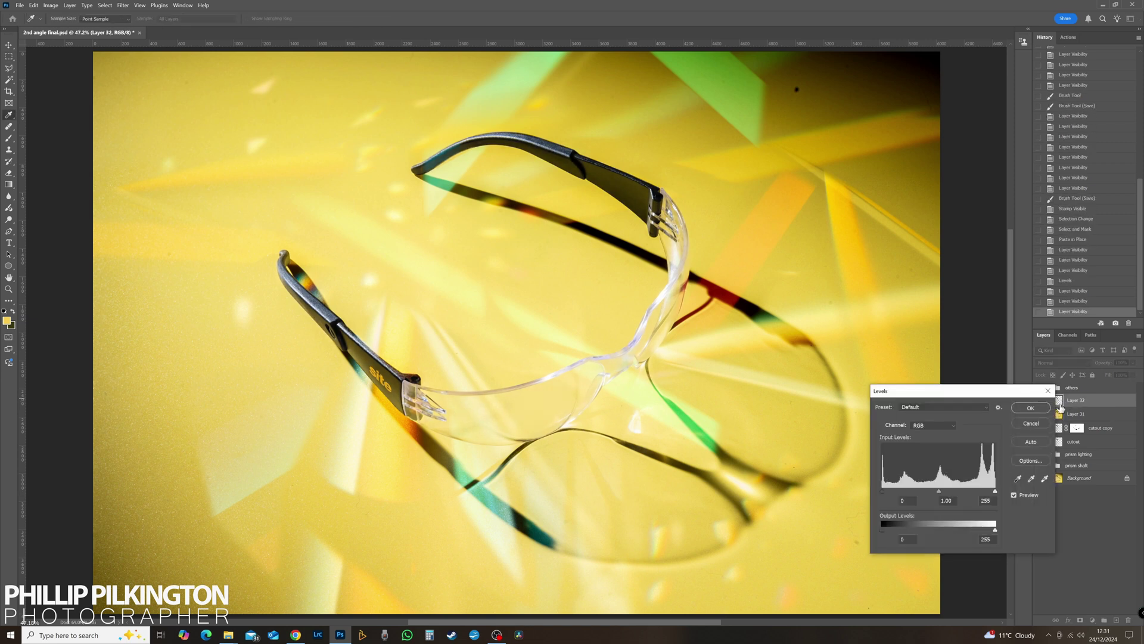
left_click_drag(882, 492, 886, 493)
left_click(1023, 412)
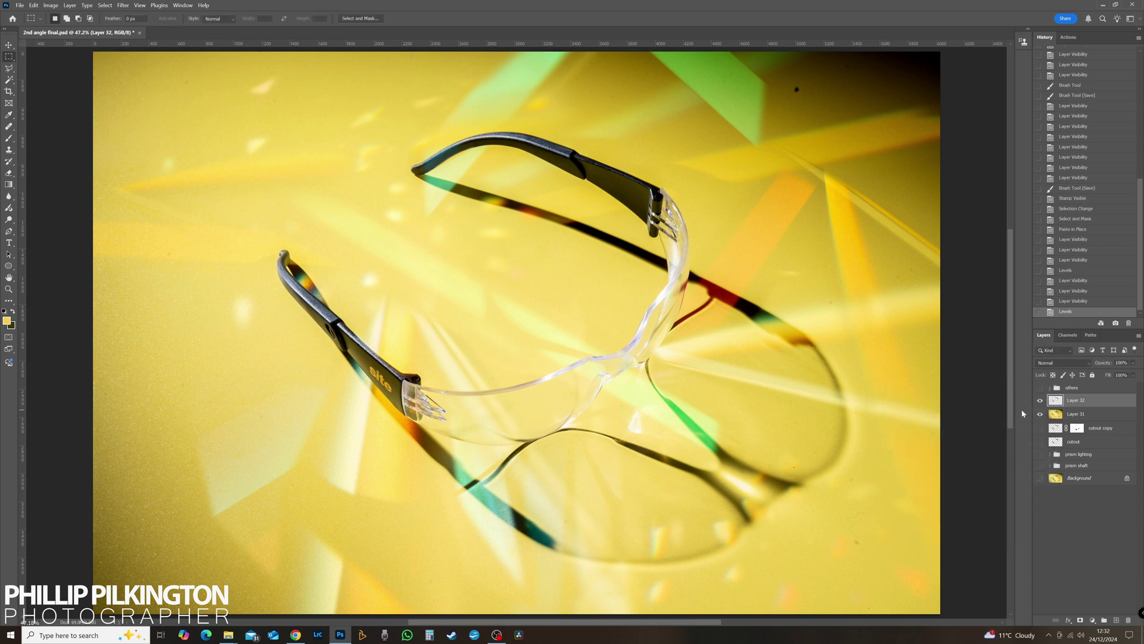
key("ctrl+l")
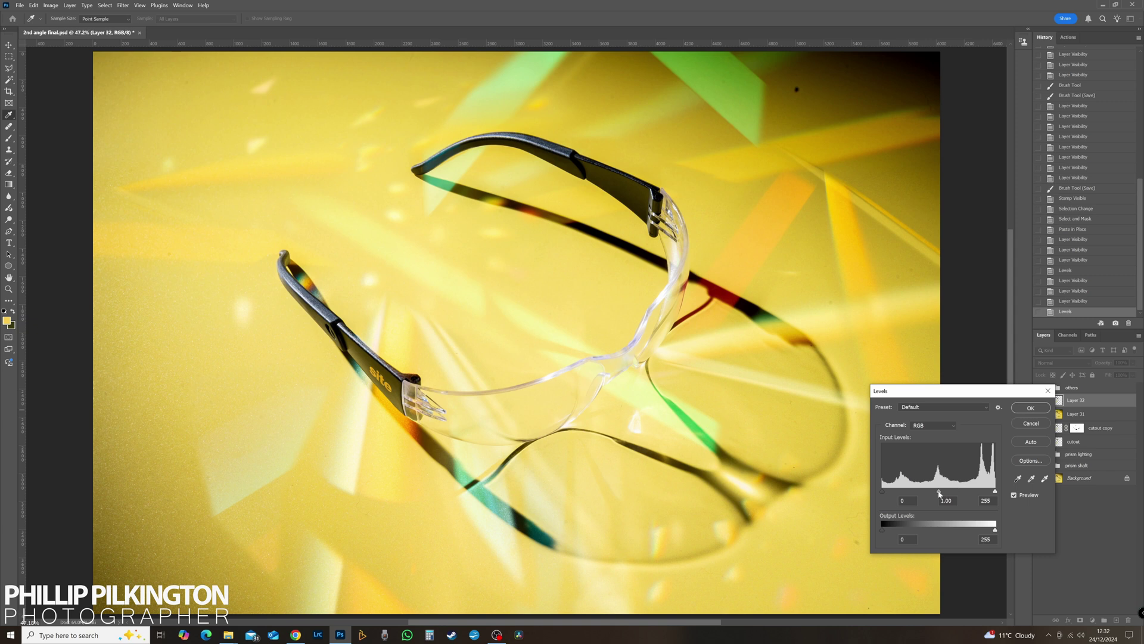
mouse_move(940, 494)
left_mouse_down()
mouse_move(930, 494)
mouse_move(954, 496)
mouse_move(939, 499)
left_mouse_up()
left_click(1030, 423)
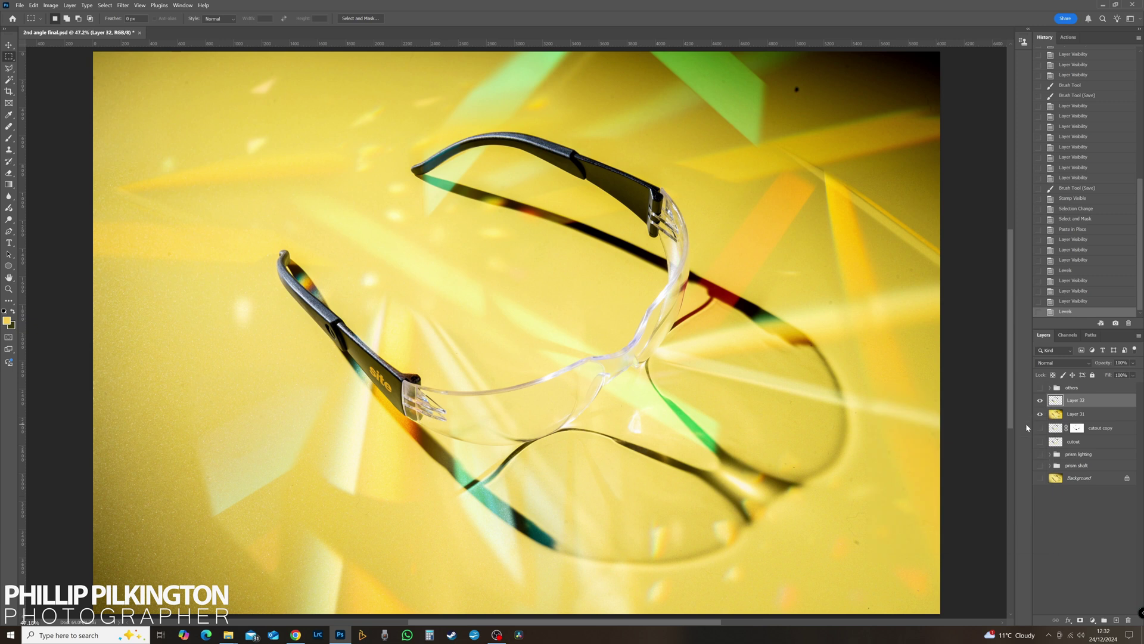
key("ctrl+l")
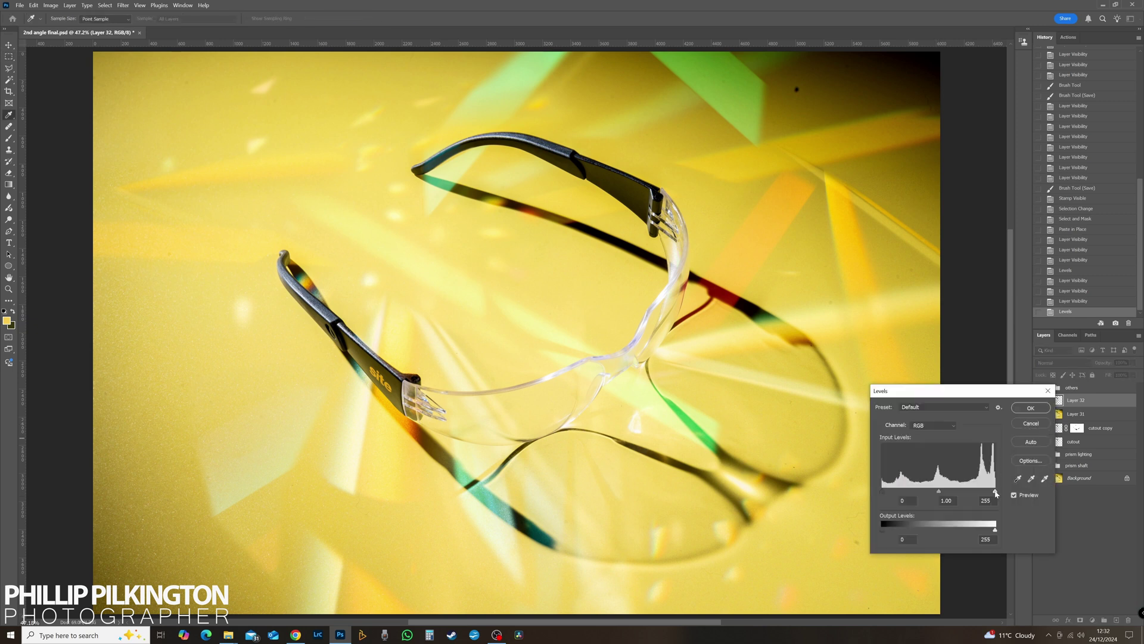
left_click_drag(997, 493, 999, 495)
left_click(1048, 425)
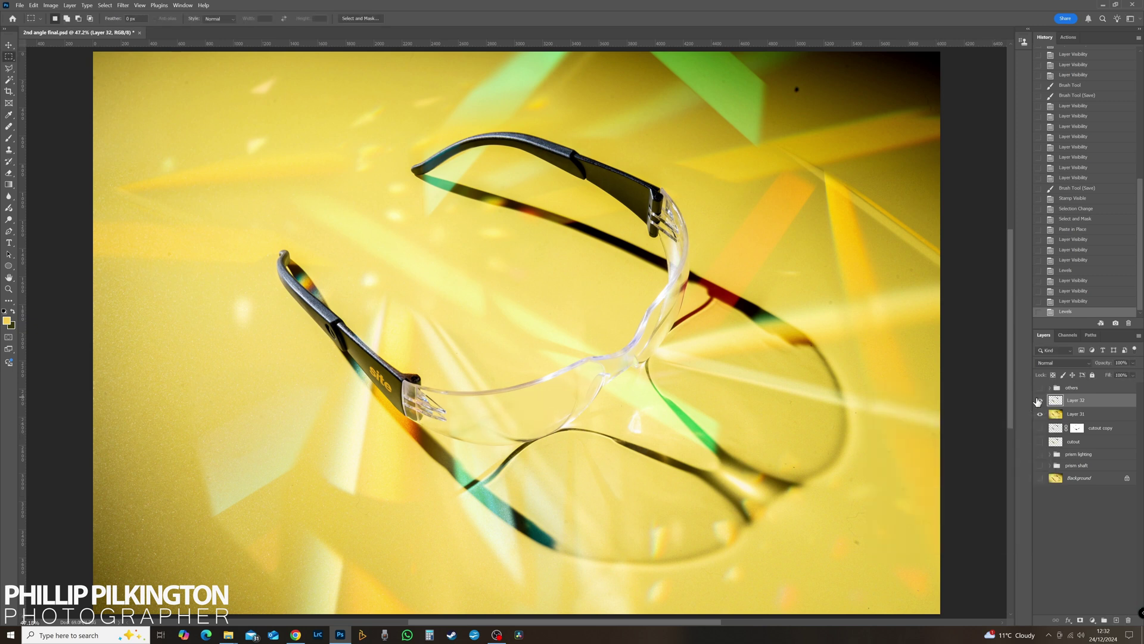
Step: Compare the whole image with the pasted glasses layer shown and hidden
left_click(1040, 400)
left_click(1040, 401)
left_click(1041, 400)
left_click(1041, 401)
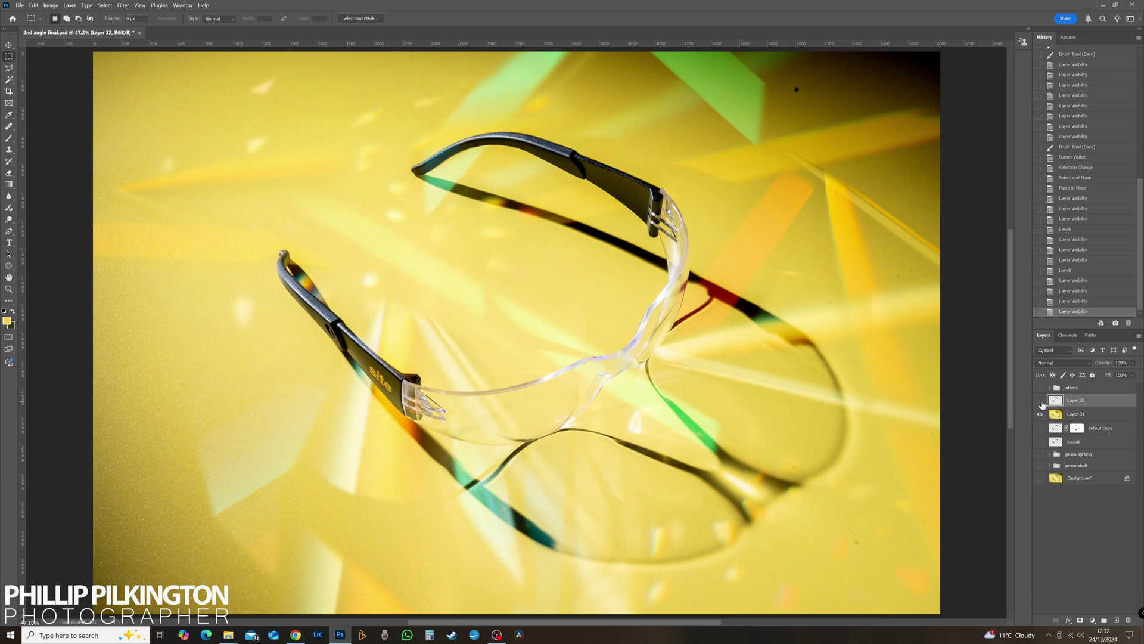
left_click(1040, 401)
left_click(1040, 400)
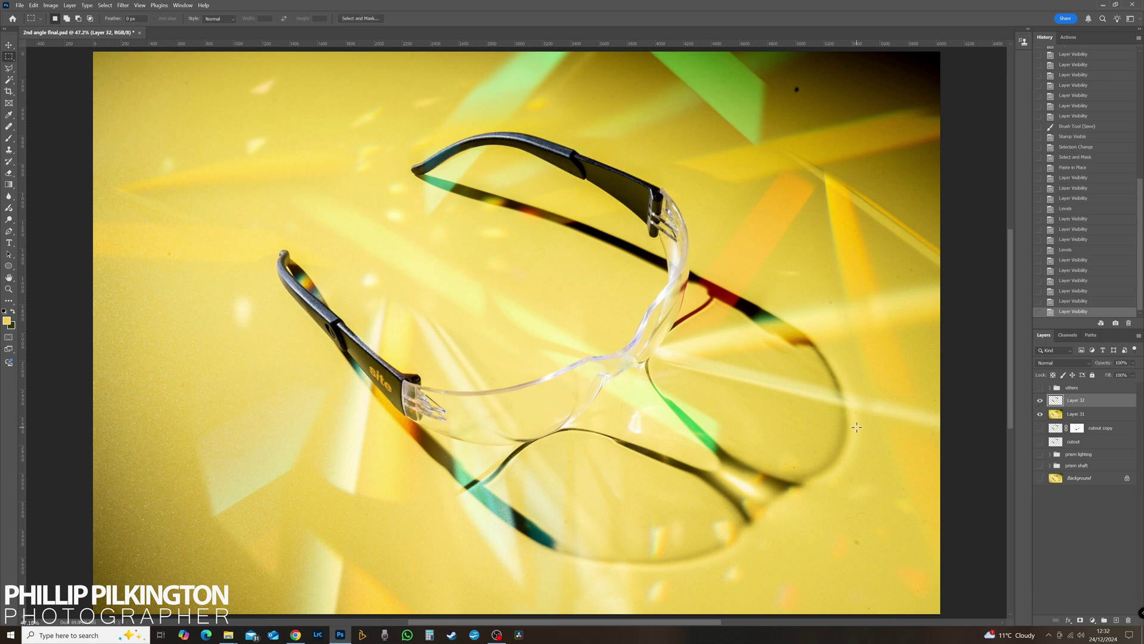
scroll(695, 410, "down", 1)
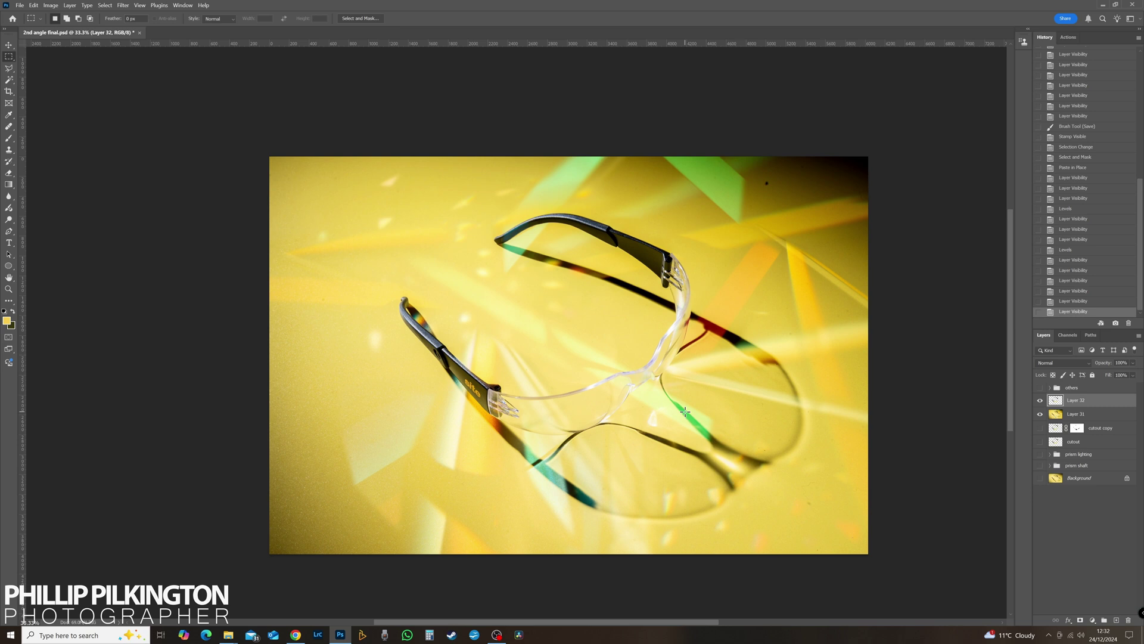
left_click(1040, 401)
left_click(1040, 400)
left_click(1041, 400)
left_click(1041, 400)
Step: Merge the glasses layer down into the stamped layer, check it against the empty canvas, and save the document
key("ctrl+e")
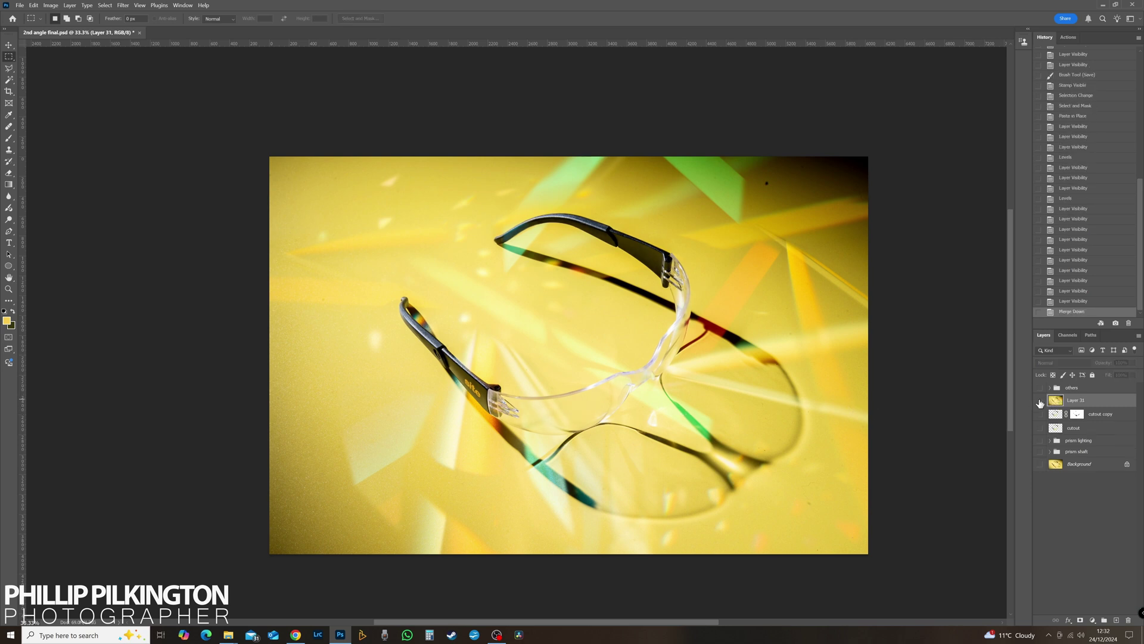
left_click(1040, 400)
left_click(1040, 401)
key("ctrl+s")
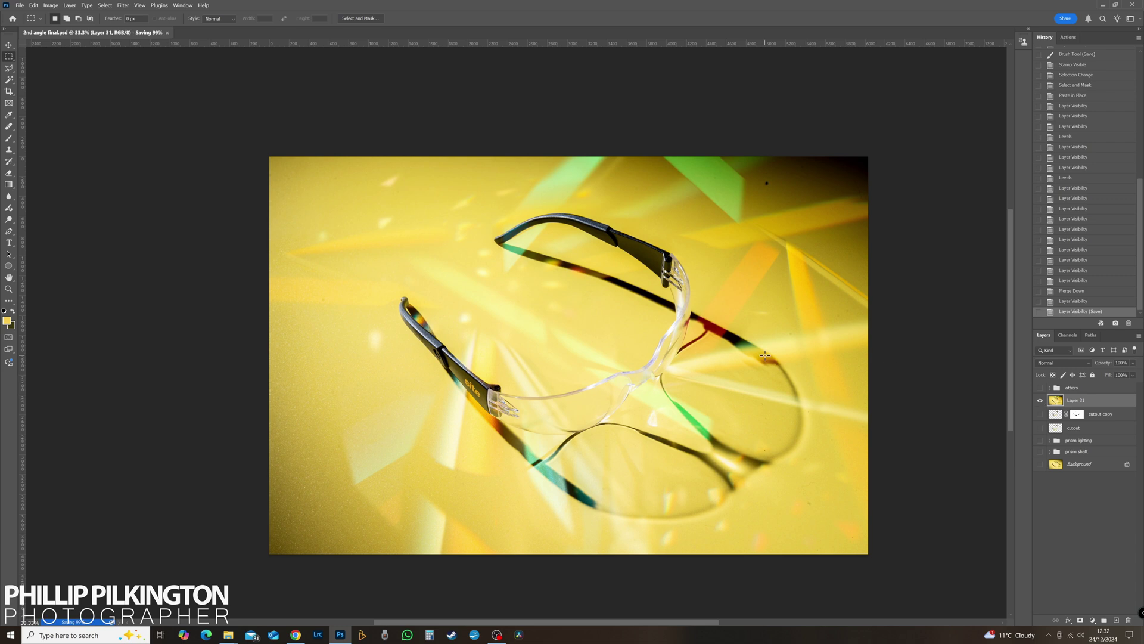
Step: Heal a blemish in the yellow background above the far arm with an enlarged Healing Brush sampled from clean background nearby
left_click(6, 291)
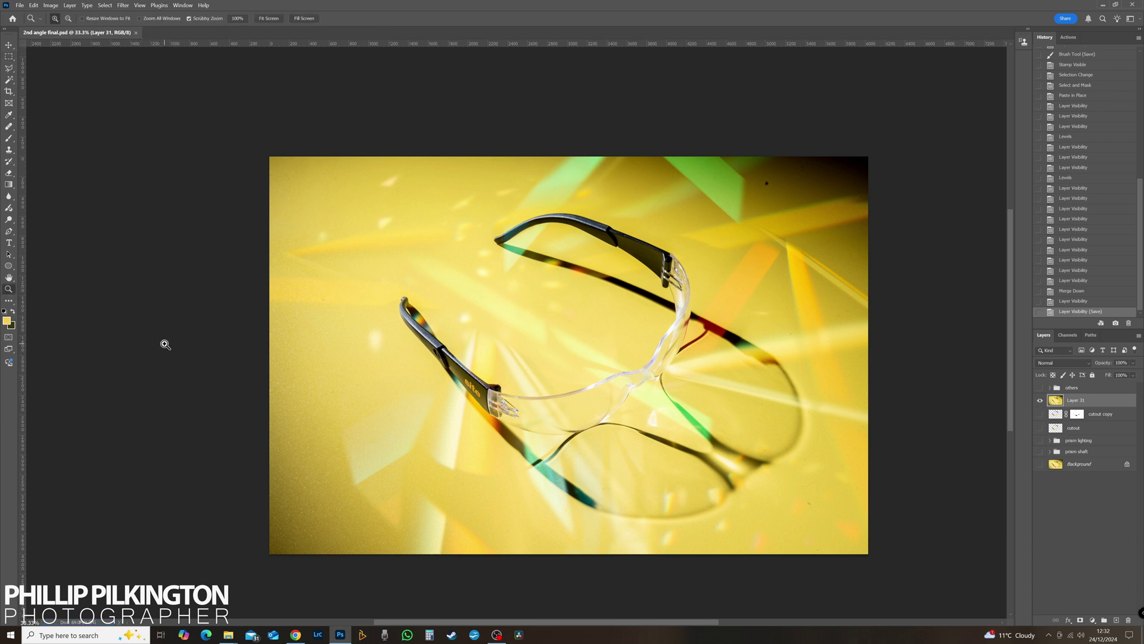
left_click(774, 207)
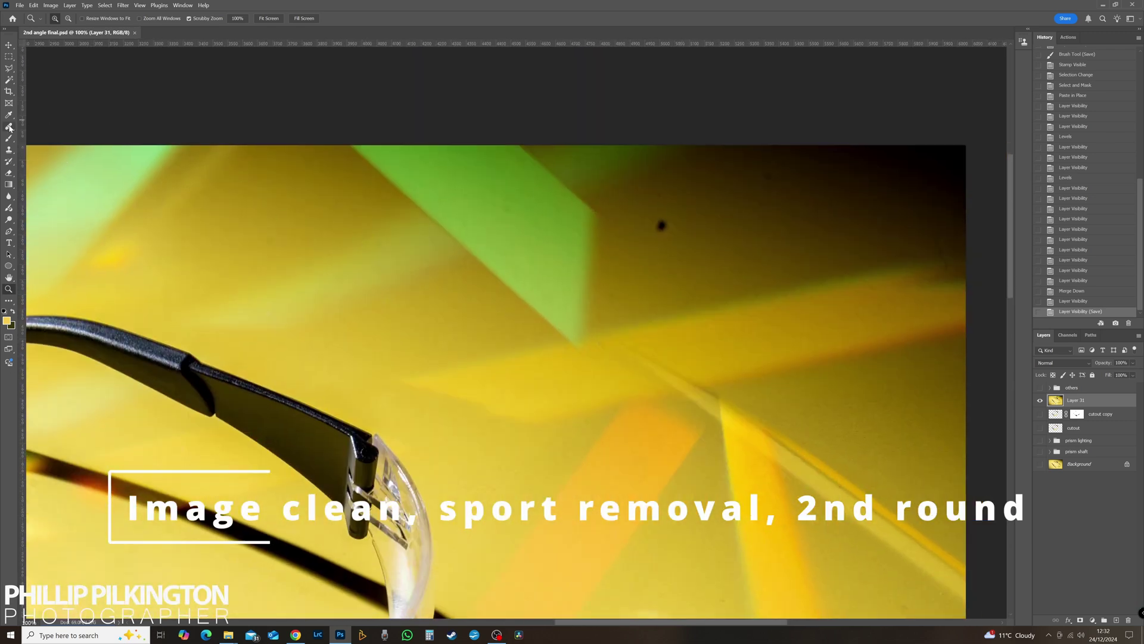
left_click(10, 127)
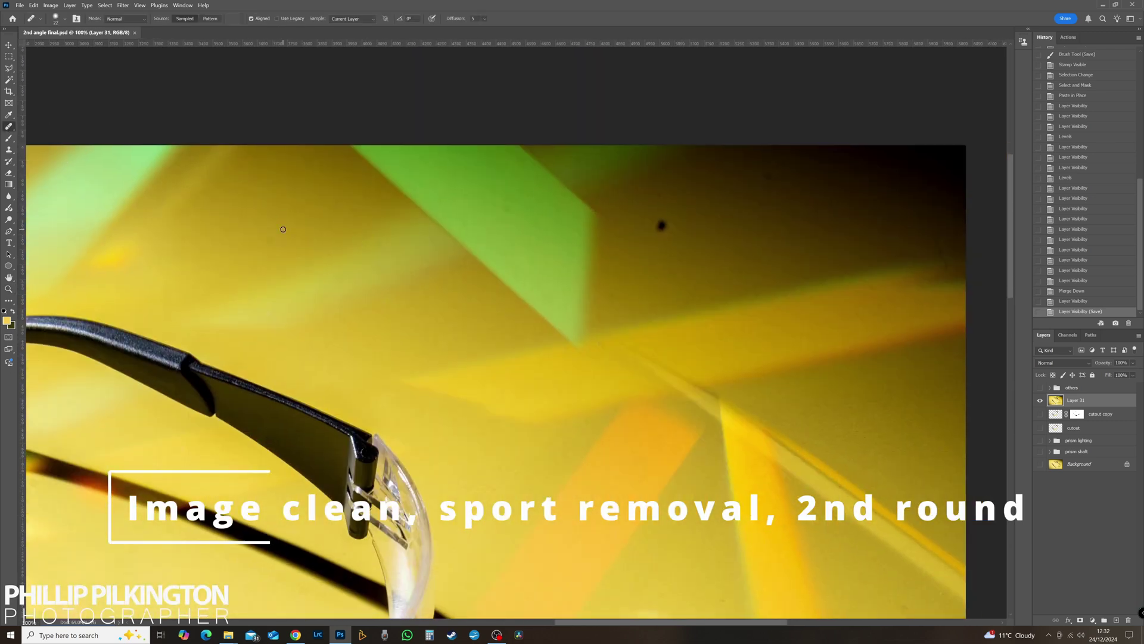
left_click(65, 20)
left_click_drag(25, 42, 30, 43)
left_click(256, 246, "alt")
left_click(230, 245)
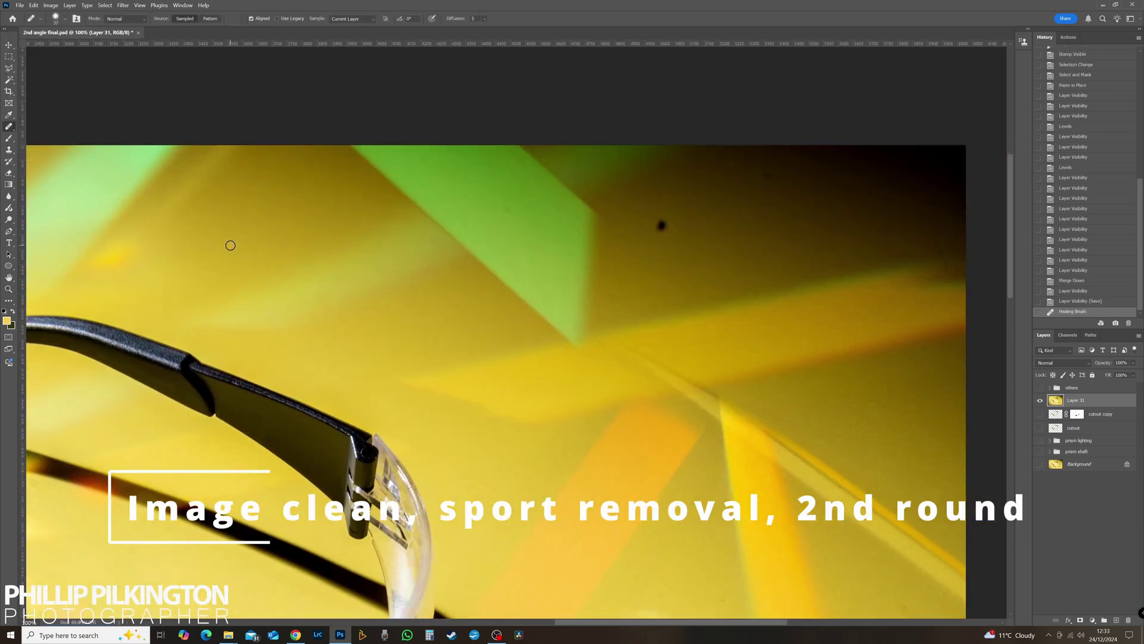
Step: Remove the large black spot in the dark upper-right background with an enlarged content-aware Spot Healing Brush
right_click(9, 127)
left_click(47, 127)
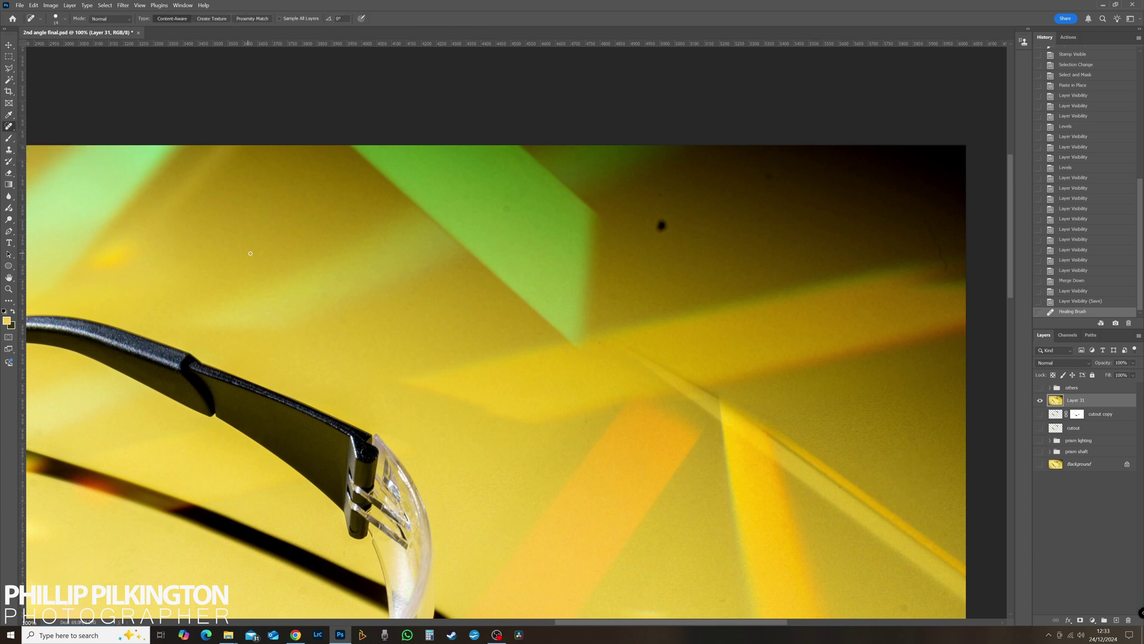
left_click(65, 19)
left_click(35, 43)
left_click_drag(661, 226, 664, 231)
left_click(661, 206)
left_click(664, 221)
Step: Spot-heal the small blemishes on the green beam, beside its lower tip and in the background above the far arm
left_click(505, 210)
left_click(608, 292)
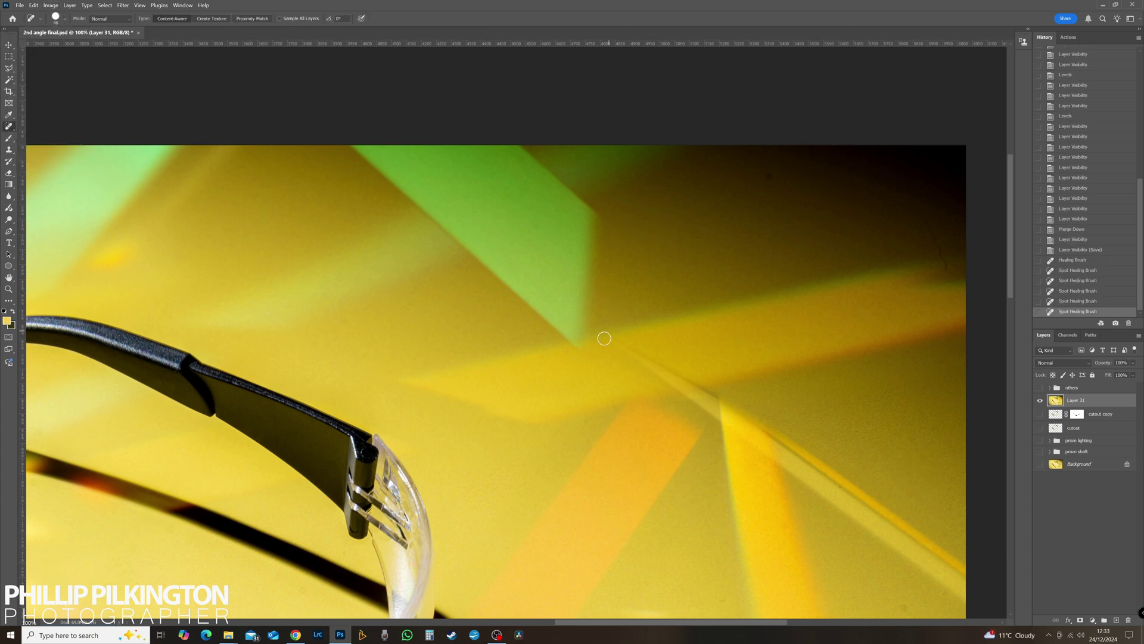
left_click(602, 342)
left_click(413, 305)
left_click(350, 317)
left_click(328, 299)
Step: Spot-heal the blemishes along the image's top edge, from above the far arm to around the small pink light fleck
left_click_drag(290, 293, 566, 301)
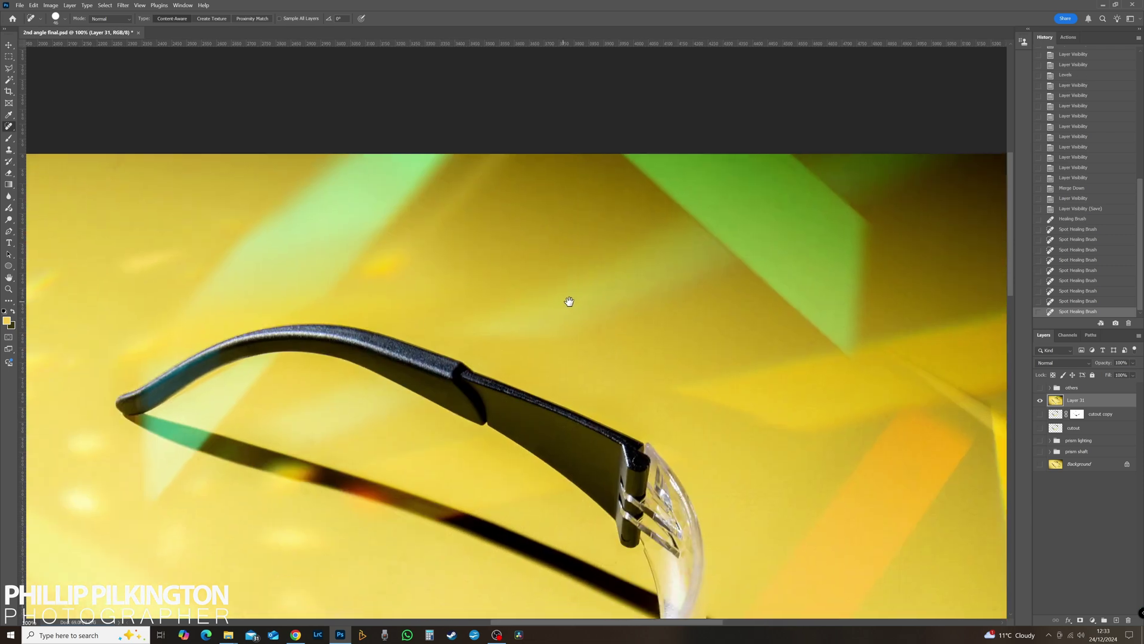
left_click_drag(434, 294, 736, 319)
left_click_drag(418, 198, 429, 185)
left_click_drag(346, 306, 636, 291)
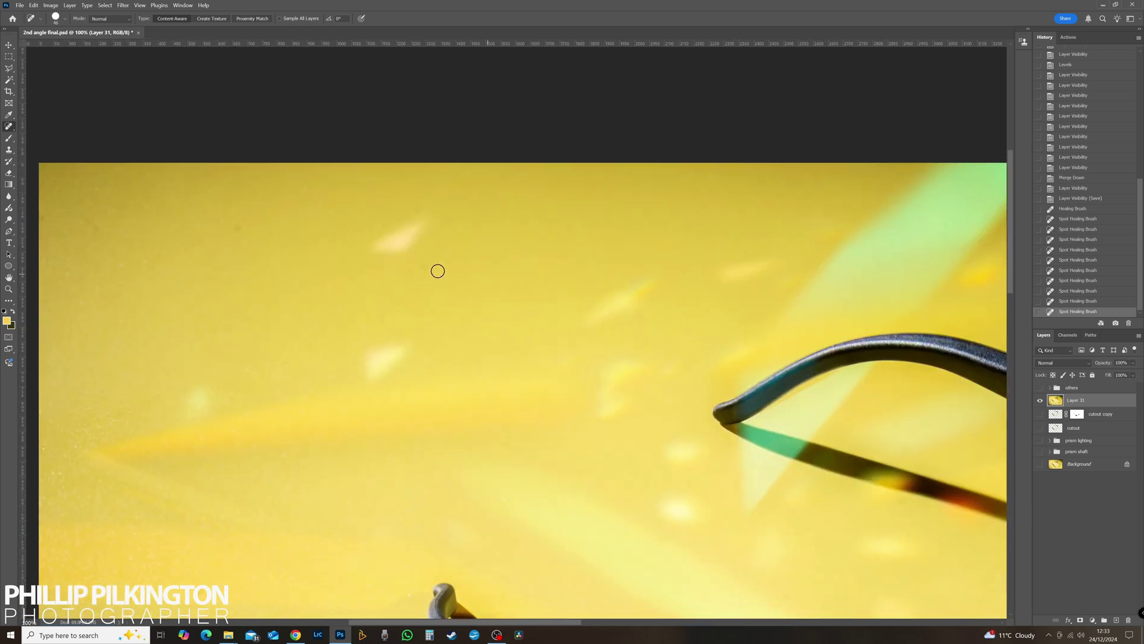
left_click(425, 267)
left_click(382, 218)
left_click(414, 213)
Step: Spot-heal the specks in the image's upper-left corner
left_click_drag(331, 276, 626, 255)
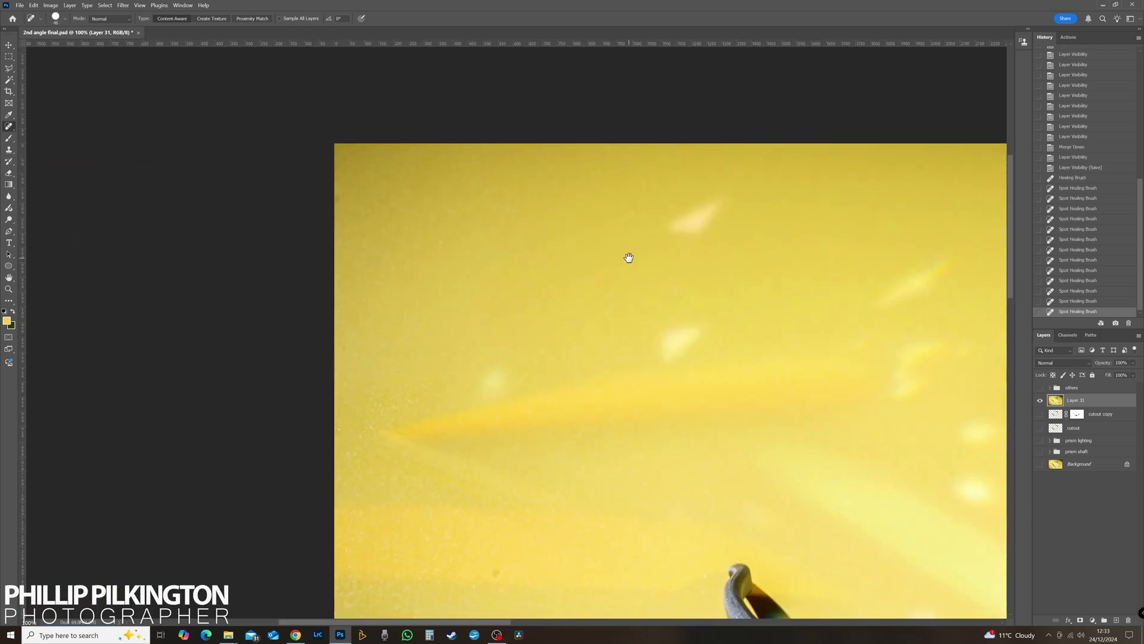
left_click(391, 212)
left_click(406, 198)
left_click(441, 244)
Step: Spot-heal the specks along the image's left edge, above and below the pointed orange light streak
left_click_drag(479, 303, 402, 174)
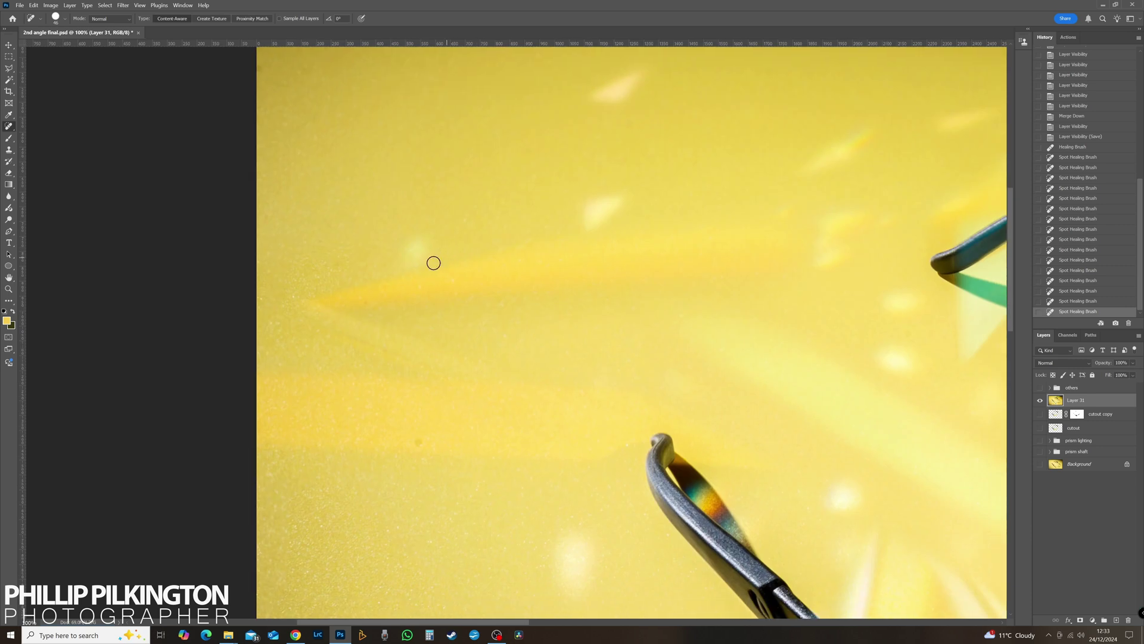
left_click(406, 240)
left_click(322, 242)
left_click(271, 215)
left_click(415, 444)
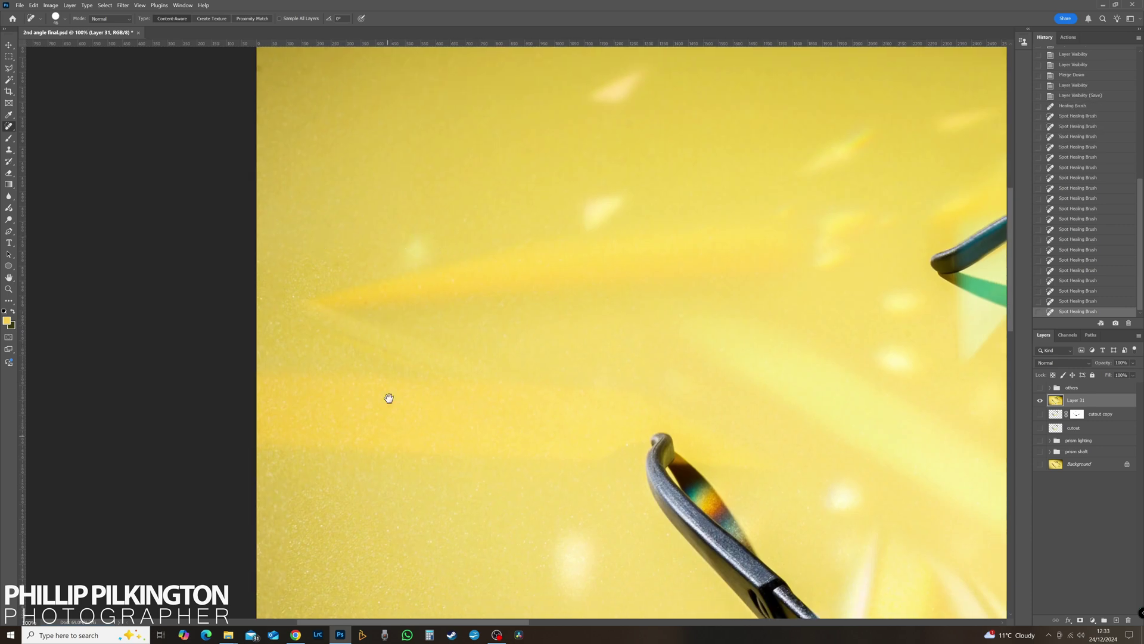
left_click_drag(364, 351, 391, 241)
left_click(394, 195)
Step: Spot-heal the dark specks in the grainy yellow background to the left of the near arm
left_click_drag(407, 417, 409, 218)
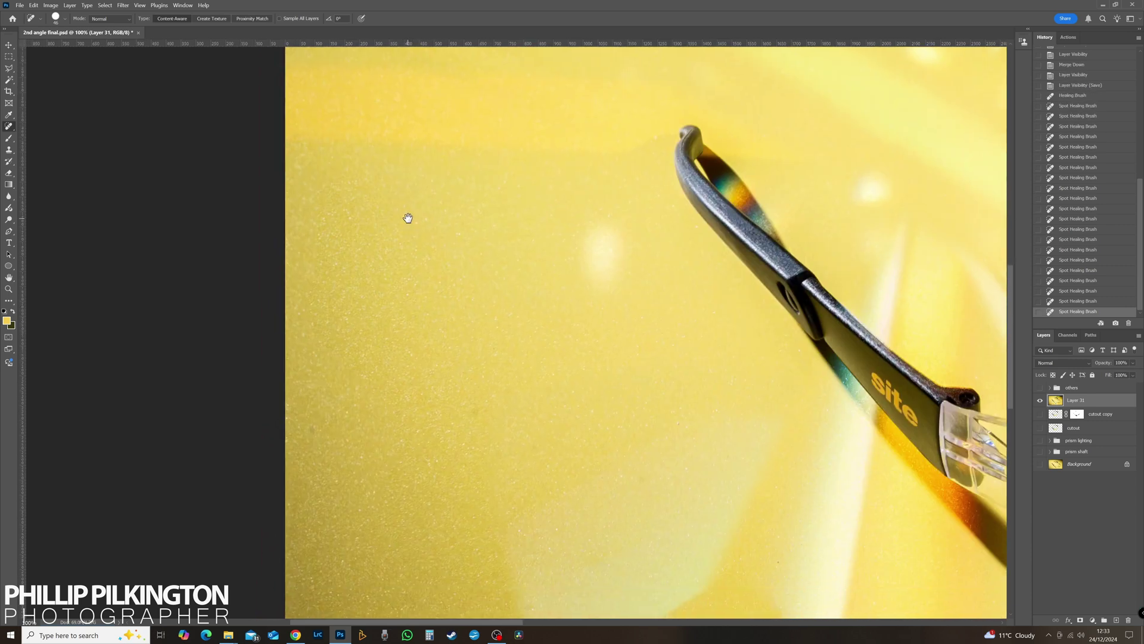
left_click(474, 404)
left_click(322, 426)
left_click(345, 415)
left_click(482, 392)
left_click(496, 349)
left_click_drag(415, 438, 436, 307)
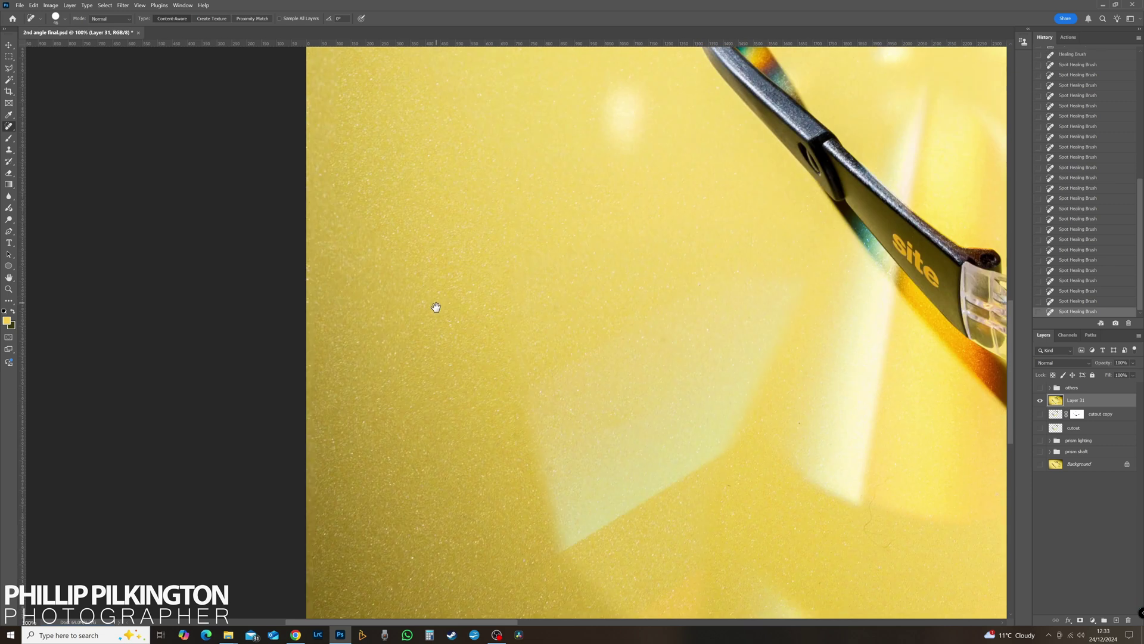
Step: Spot-heal the specks in and around the pale angular light patch below the near arm
left_click(797, 420)
left_click_drag(693, 450, 521, 320)
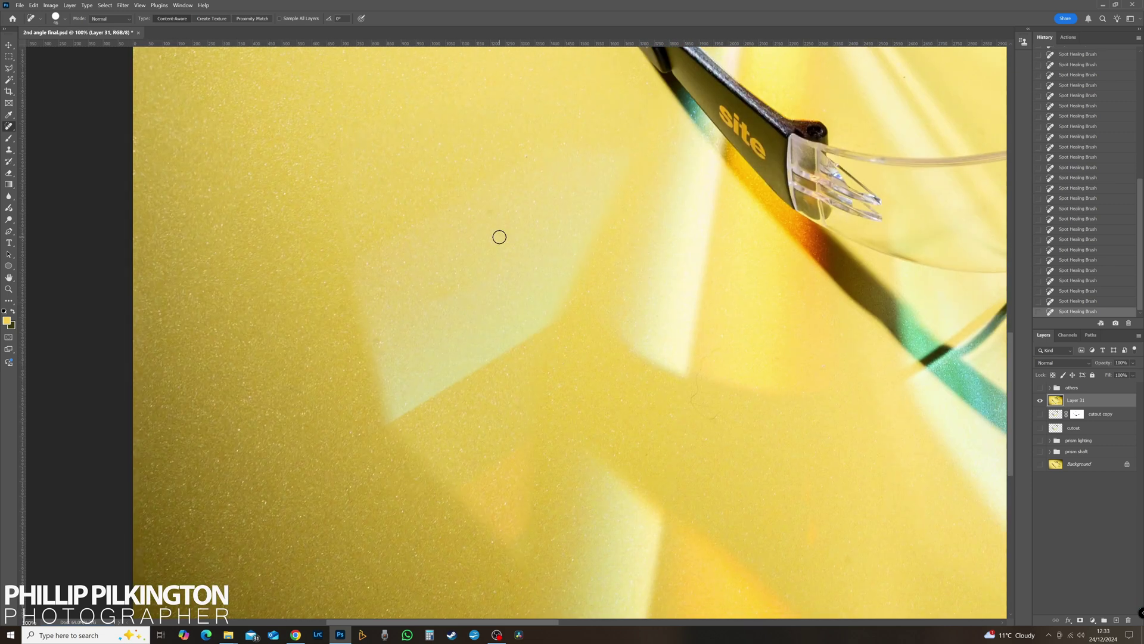
left_click(377, 341)
left_click_drag(272, 444, 355, 270)
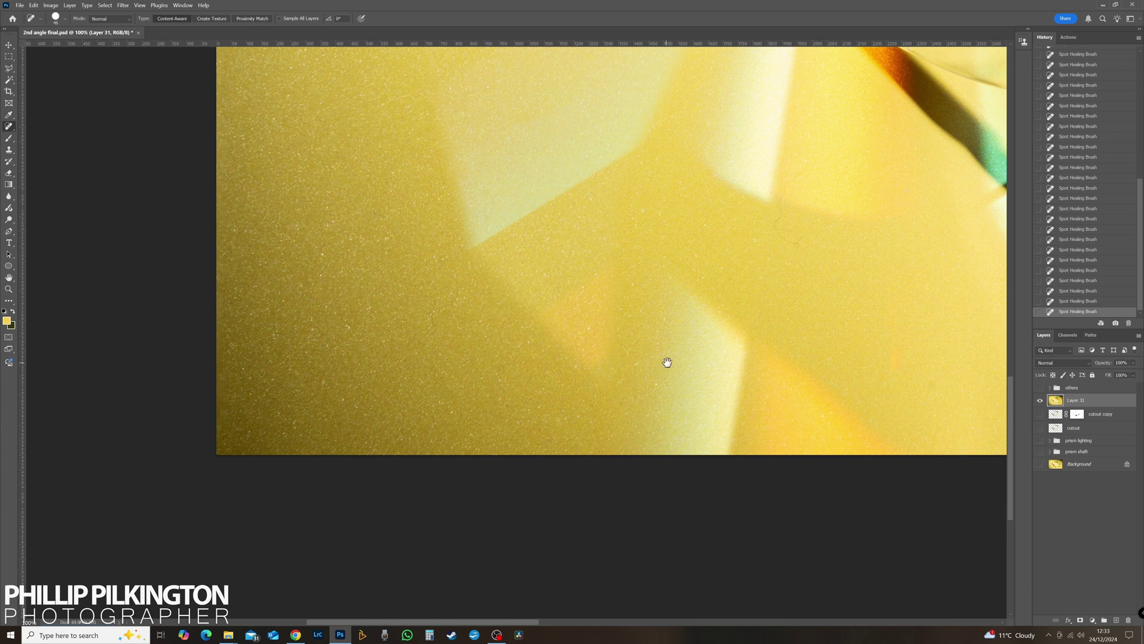
left_click_drag(667, 361, 301, 340)
left_click(414, 191)
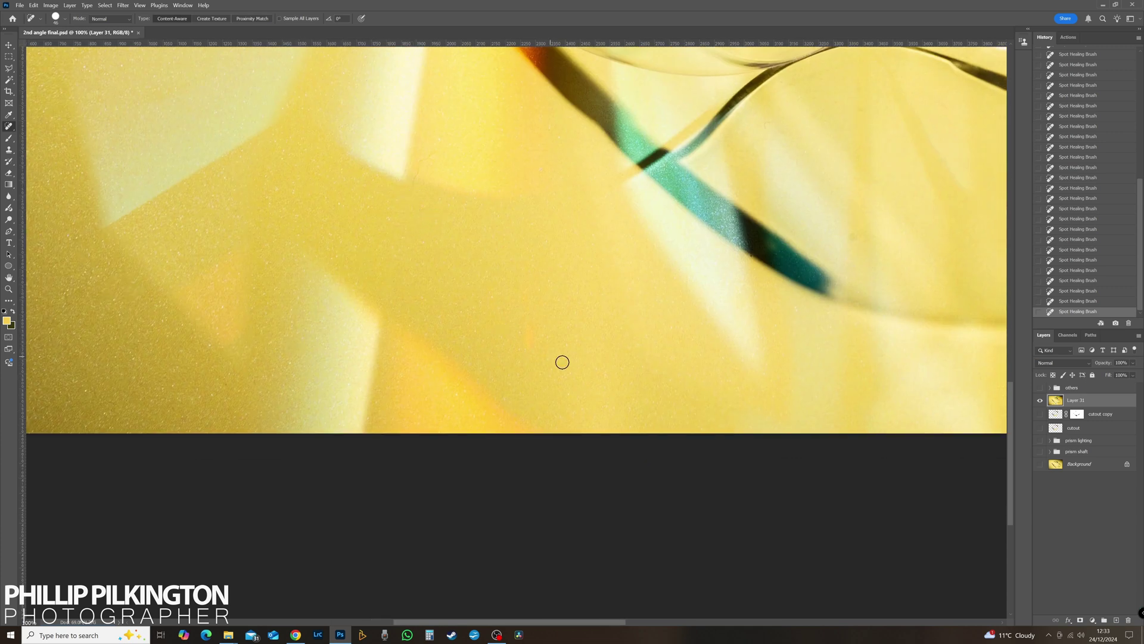
Step: Spot-heal the dark specks inside and around the two lens shadows beneath the glasses
left_click_drag(481, 300, 500, 469)
left_click_drag(448, 328, 440, 351)
left_click_drag(557, 382, 358, 238)
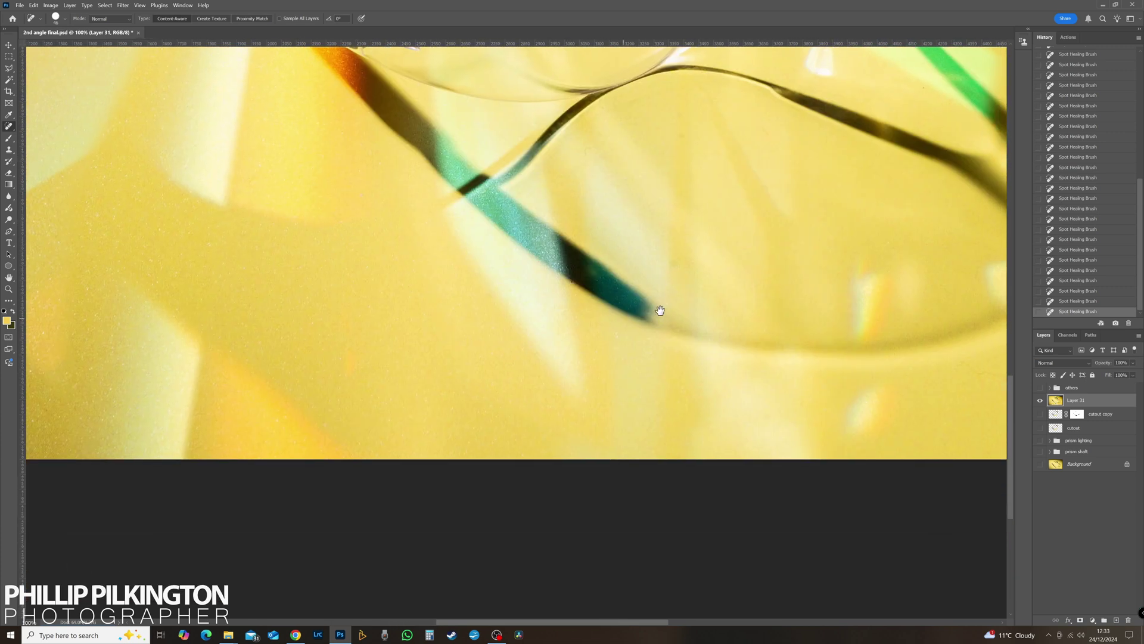
left_click(674, 265)
left_click_drag(681, 312, 598, 380)
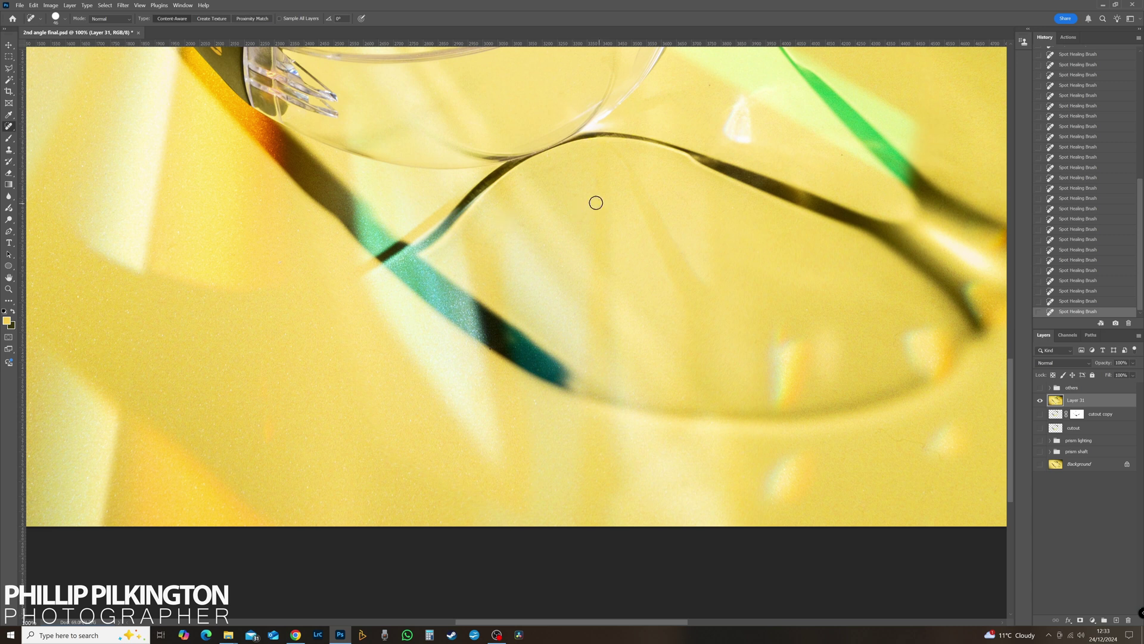
left_click_drag(730, 349, 419, 271)
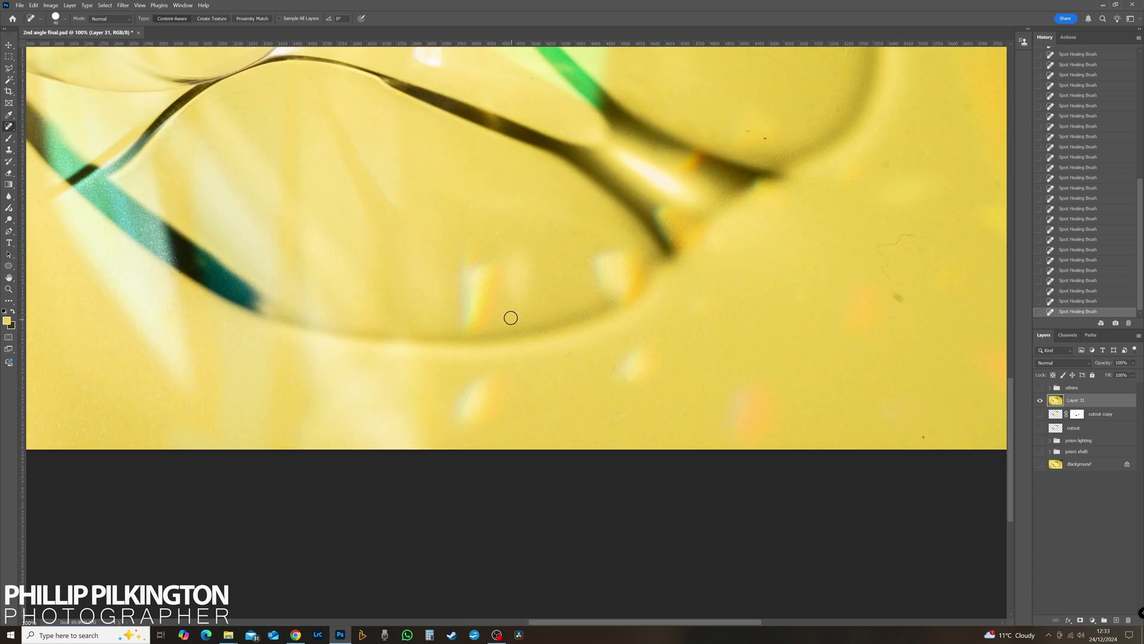
left_click_drag(605, 246, 603, 370)
left_click(528, 204)
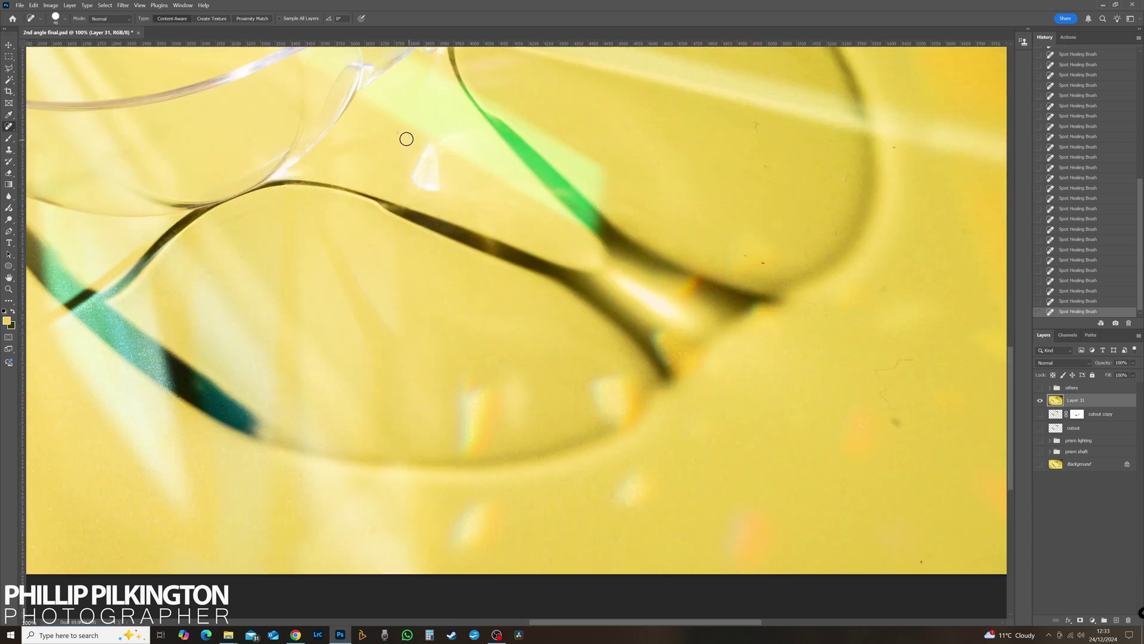
left_click(761, 261)
Step: Spot-heal the specks and fine fibre marks in the background at the image's lower-right corner
left_click_drag(609, 360, 415, 245)
mouse_move(695, 292)
left_mouse_down()
mouse_move(683, 258)
mouse_move(722, 244)
left_mouse_up()
left_click(727, 447)
left_click(830, 407)
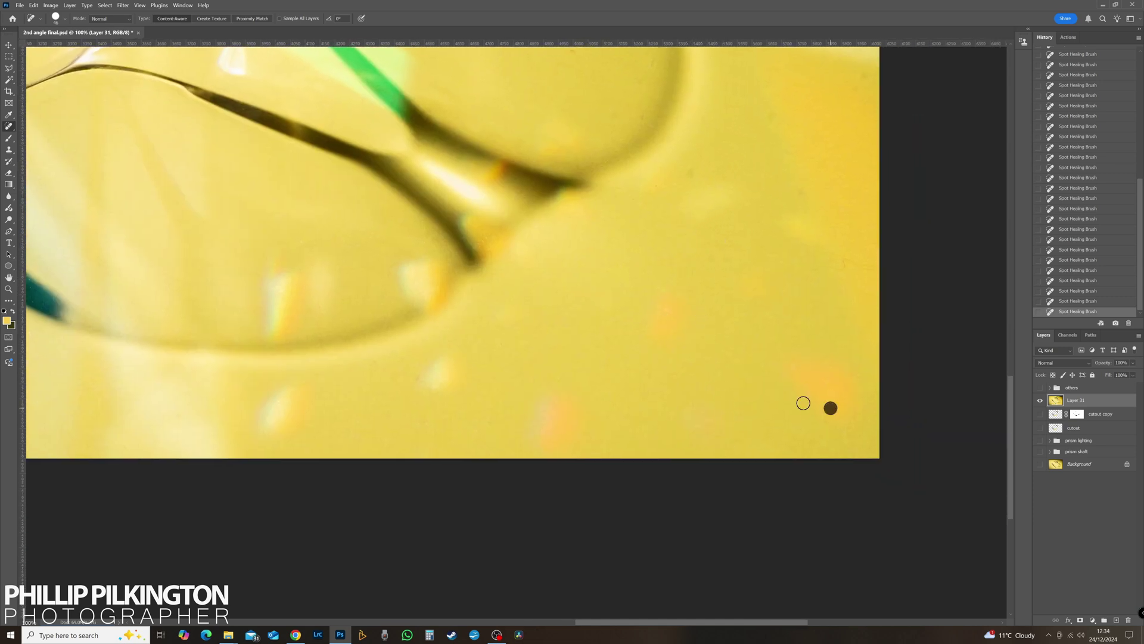
left_click_drag(619, 361, 573, 534)
left_click(645, 345)
left_click_drag(793, 440, 828, 440)
left_click(776, 388)
Step: Spot-heal the specks along the outer edge of the far lens shadow and in the background to its right
left_click(756, 367)
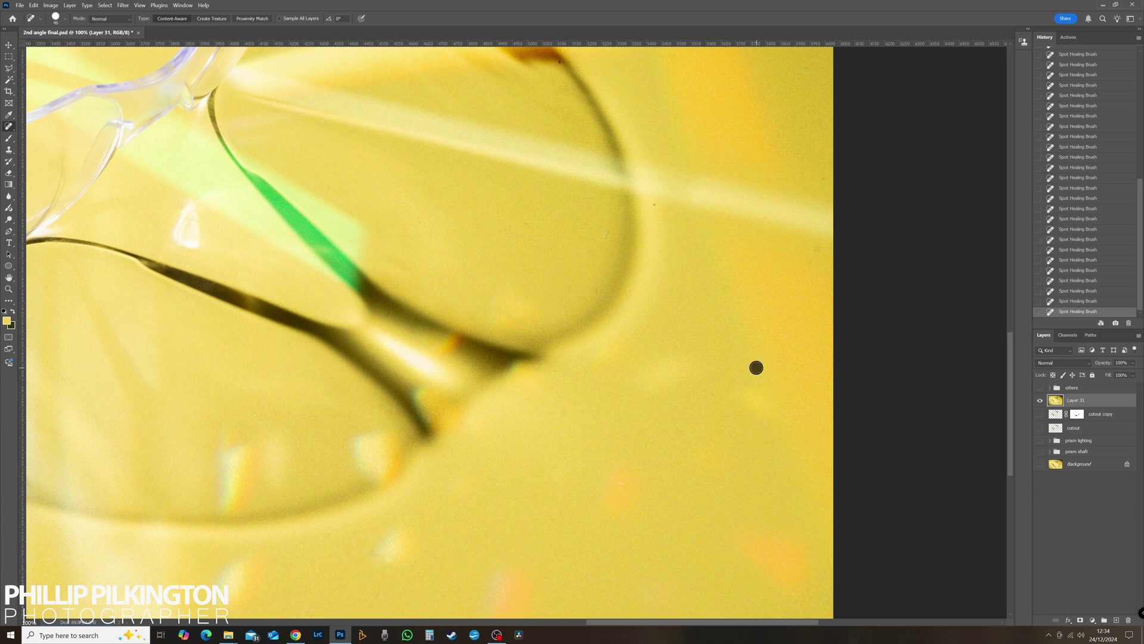
left_click(736, 379)
left_click(711, 394)
left_click(710, 316)
left_click(723, 289)
left_click(818, 249)
left_click(591, 289)
left_click(607, 238)
left_click(652, 206)
Step: Spot-heal the specks along the image's right side, from the pale light beam up to the dark upper-right corner
left_click_drag(642, 220, 613, 357)
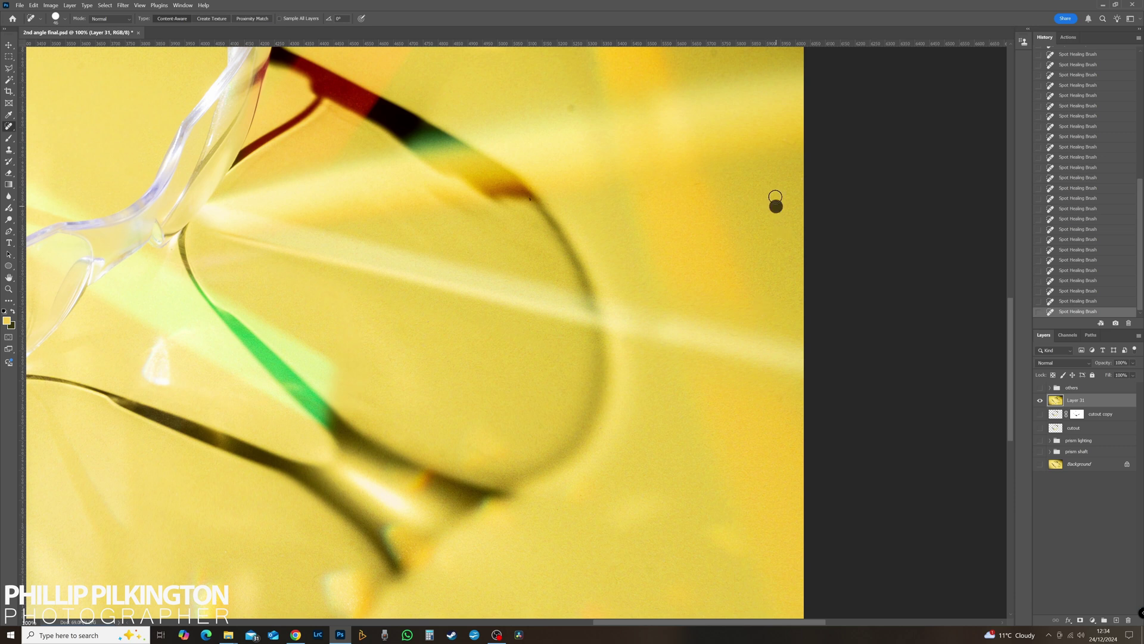
left_click_drag(705, 249, 749, 452)
left_click(611, 233)
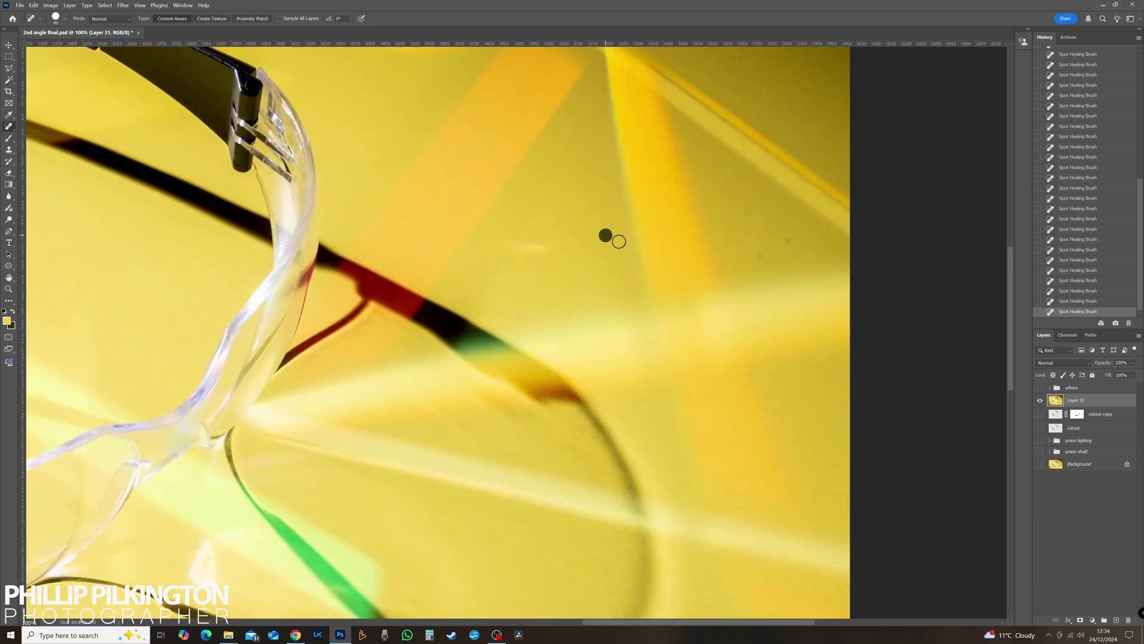
left_click(770, 253)
left_click_drag(766, 215, 686, 386)
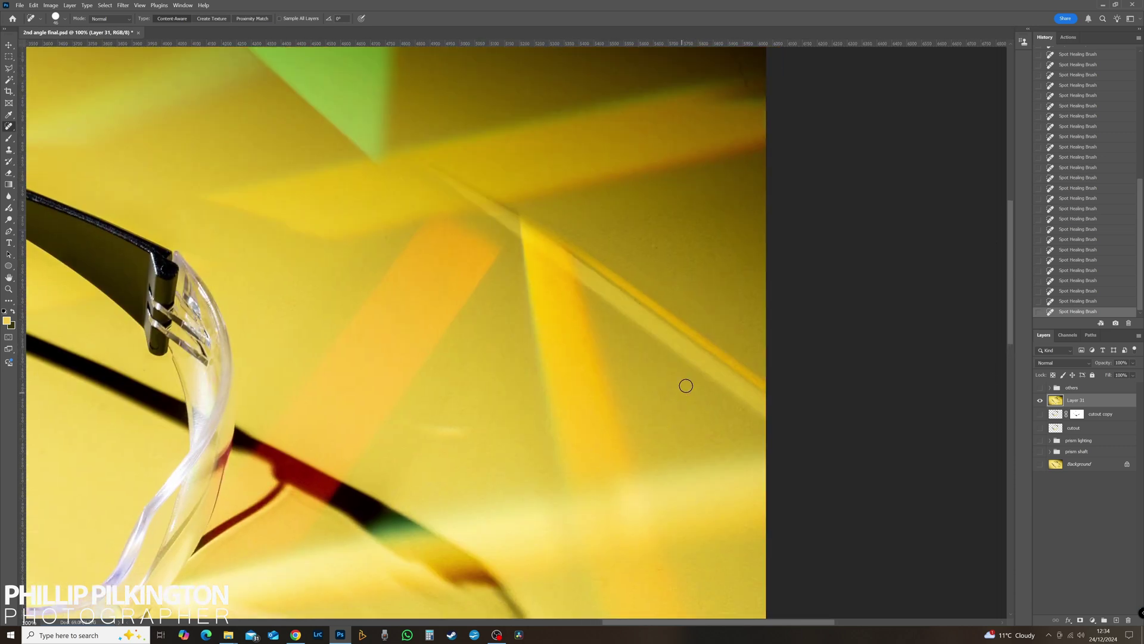
left_click(743, 344)
left_click_drag(432, 242, 497, 410)
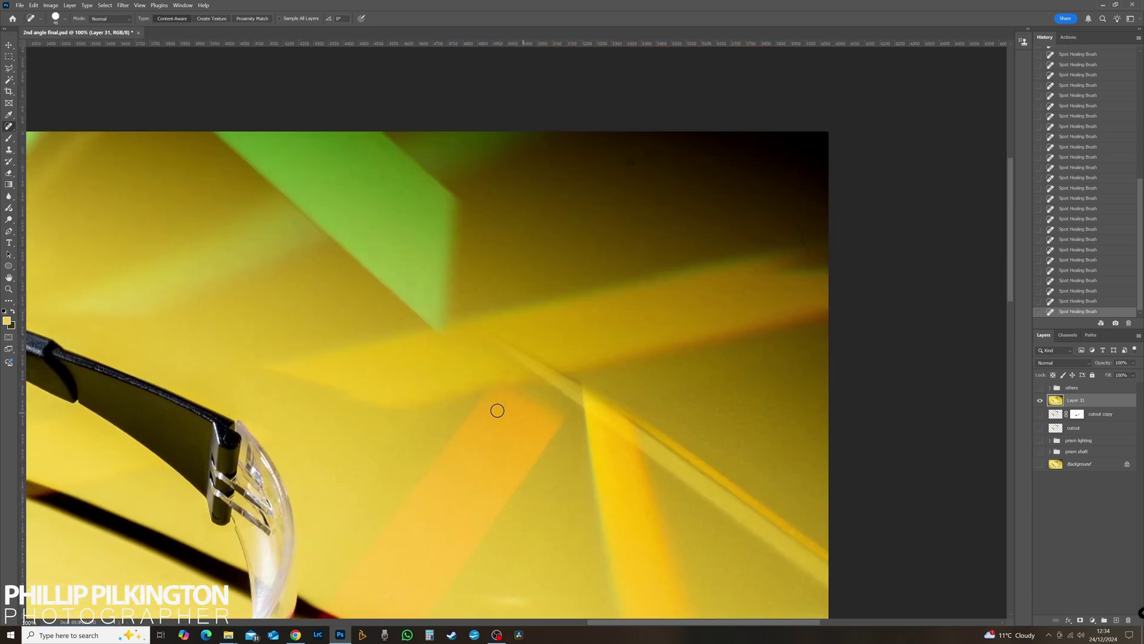
left_click(799, 241)
Step: Examine the background along the top, left and bottom of the image for remaining specks
left_click_drag(499, 276, 583, 409)
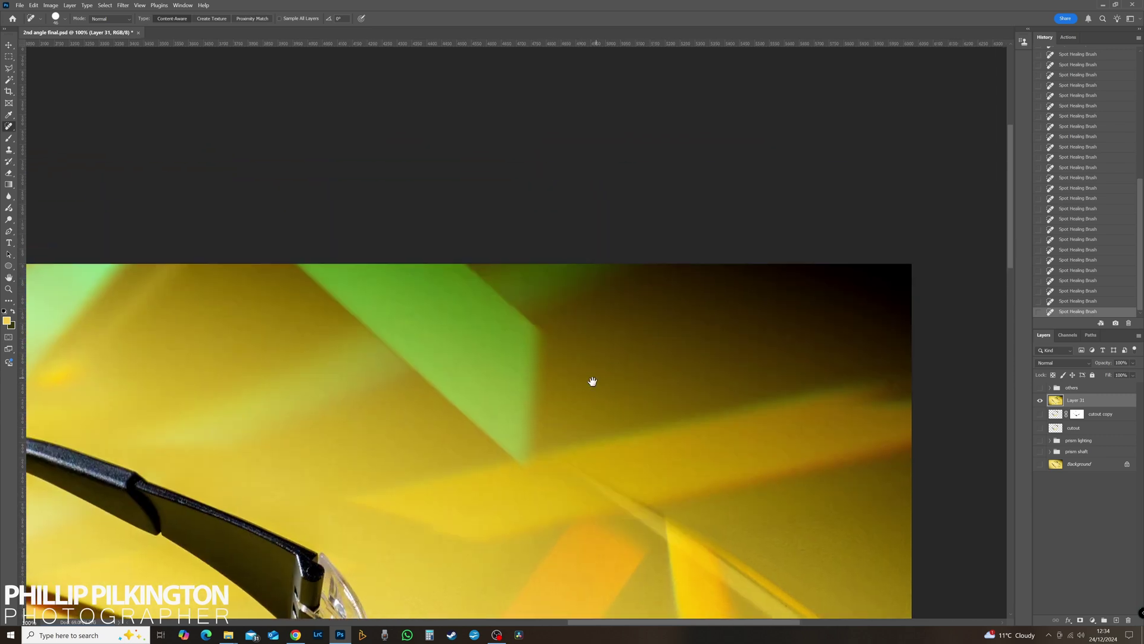
left_click_drag(380, 458, 557, 332)
left_click_drag(327, 345, 690, 343)
left_click_drag(441, 343, 714, 301)
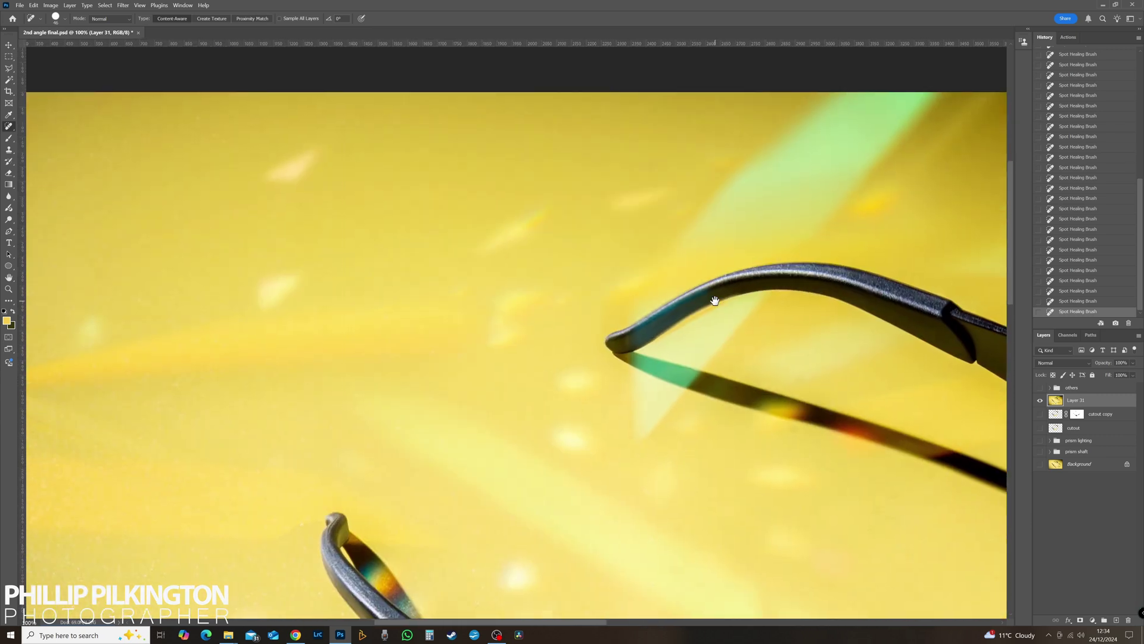
left_click_drag(531, 304, 766, 316)
left_click_drag(526, 269, 649, 253)
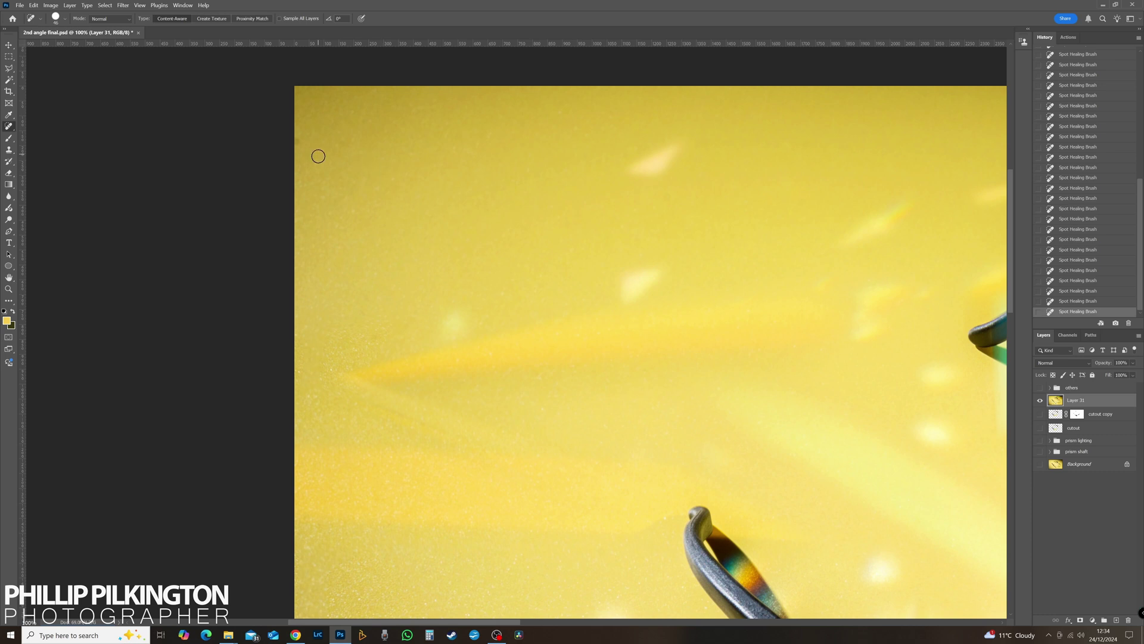
left_click_drag(393, 271, 370, 98)
mouse_move(405, 274)
left_mouse_down()
mouse_move(391, 117)
mouse_move(414, 133)
left_mouse_up()
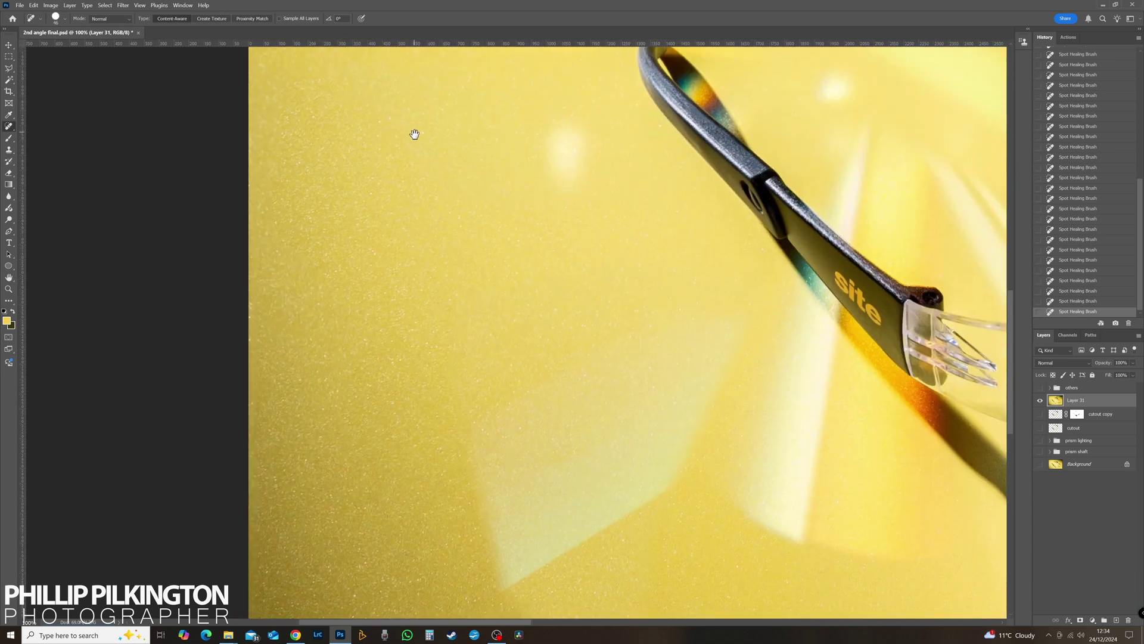
left_click_drag(449, 441, 450, 195)
left_click_drag(557, 272, 304, 254)
left_click_drag(661, 251, 358, 258)
left_click_drag(547, 217, 381, 242)
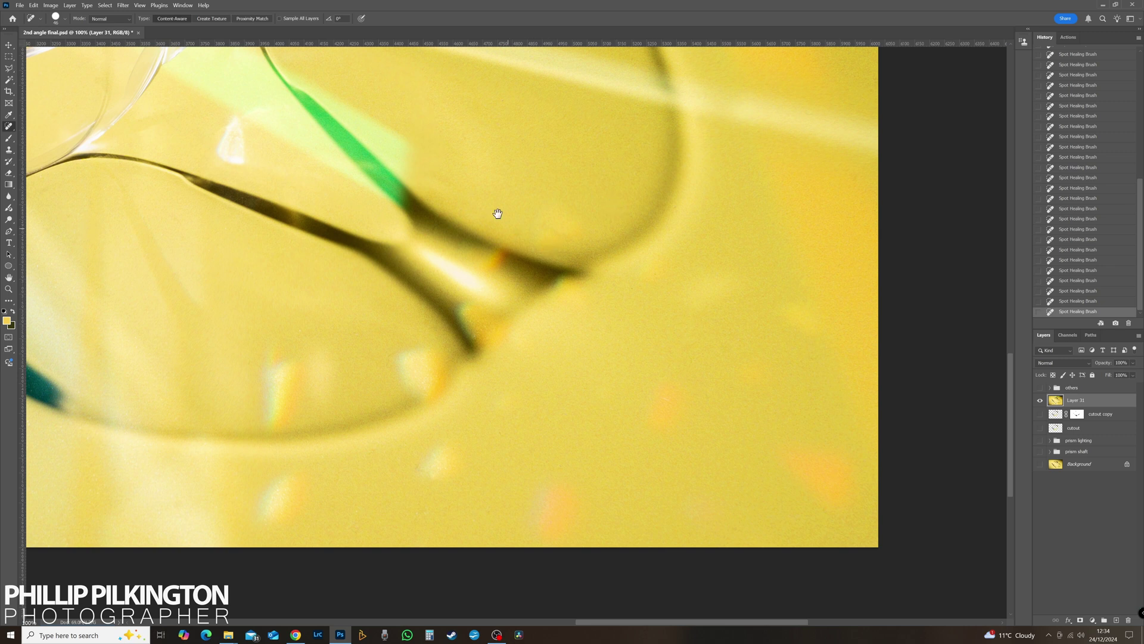
Step: Spot-heal the remaining specks in the bright background between the two arms, behind the clear lens
left_click_drag(499, 215, 689, 335)
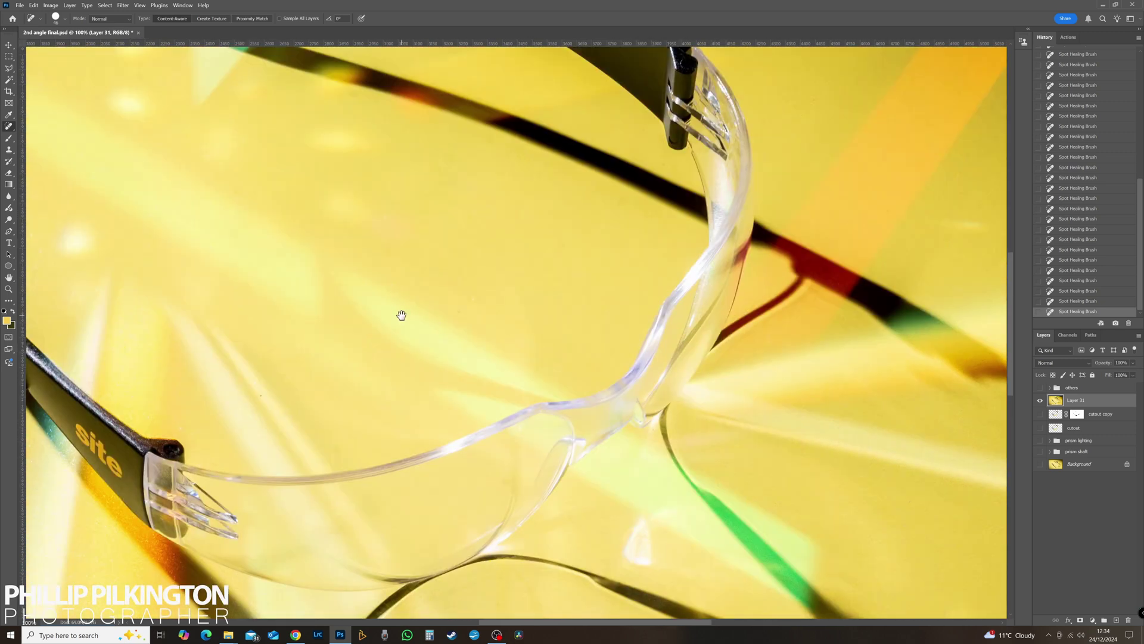
left_click_drag(401, 315, 430, 342)
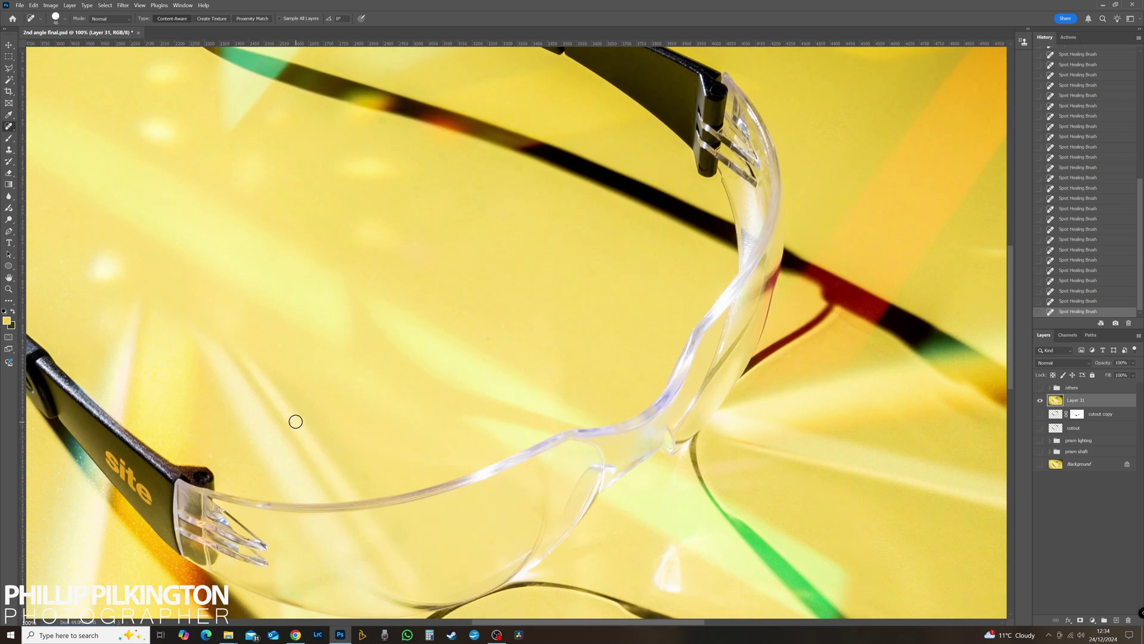
left_click_drag(295, 422, 473, 327)
left_click_drag(679, 314, 443, 413)
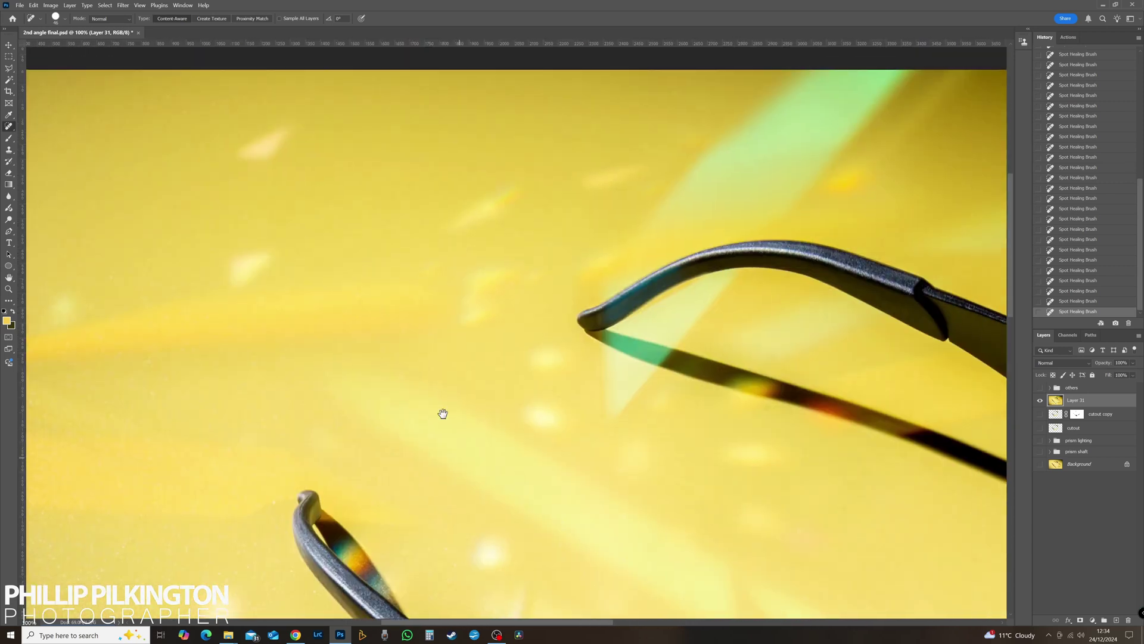
Step: Fit the whole retouched image in view, save the document, and zoom out to 25%
double_click(8, 279)
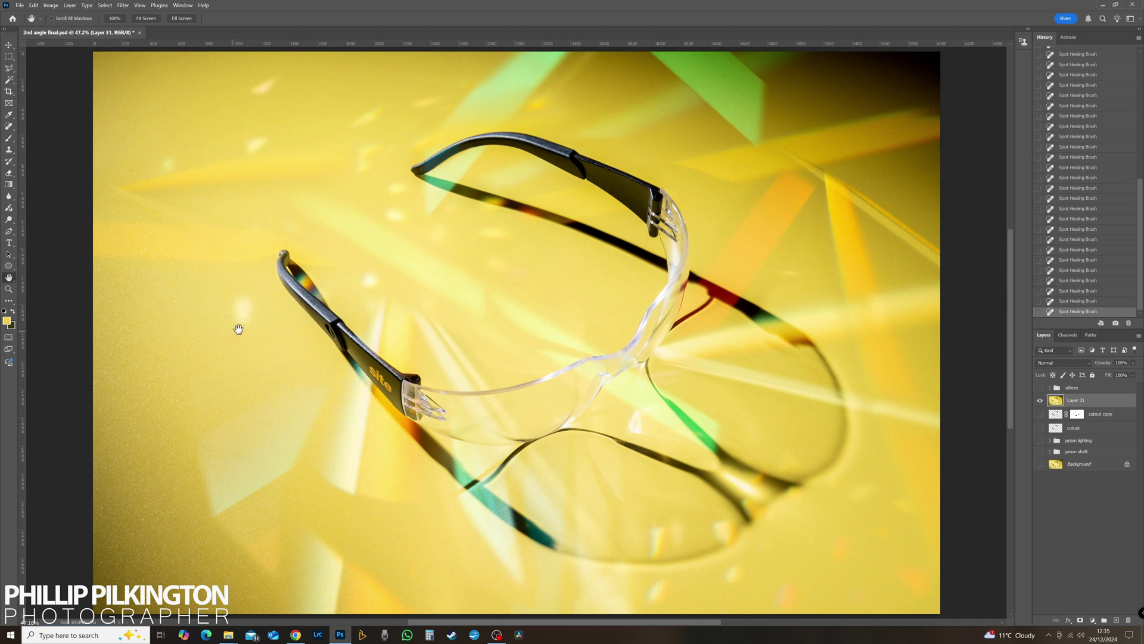
key("ctrl+s")
left_click(359, 289, "alt")
left_click(360, 289, "alt")
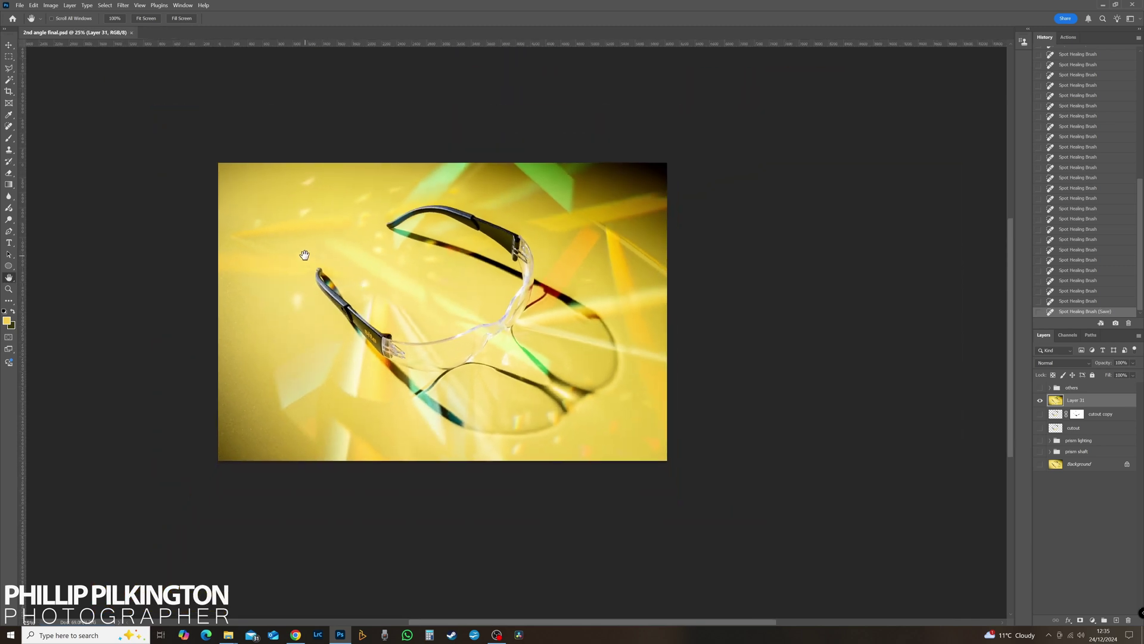
left_click(7, 91)
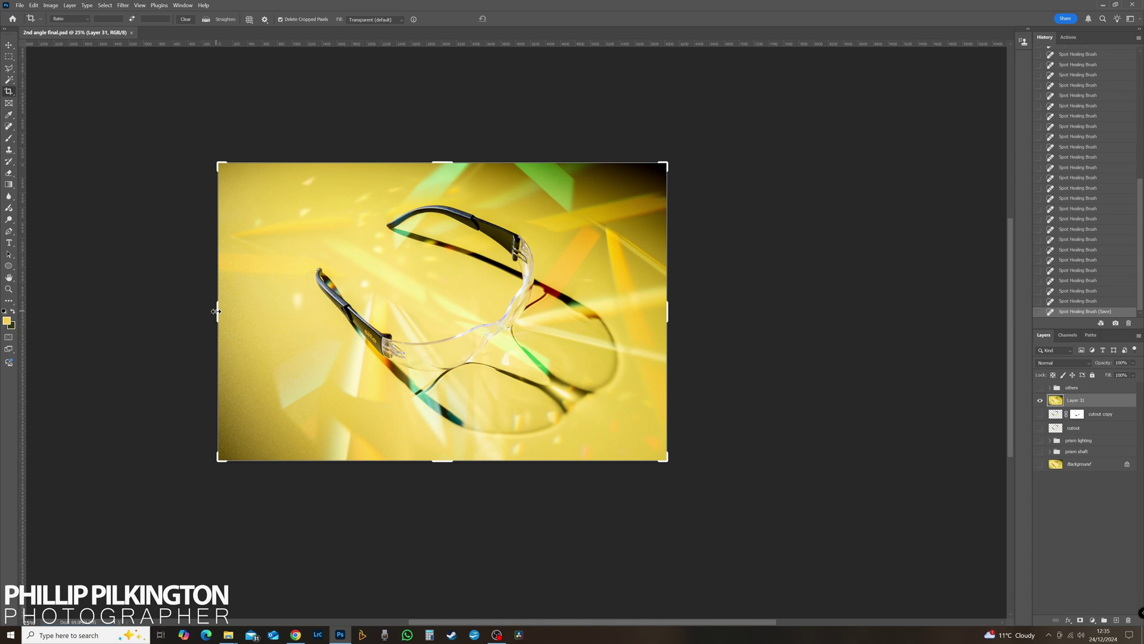
left_click(10, 46)
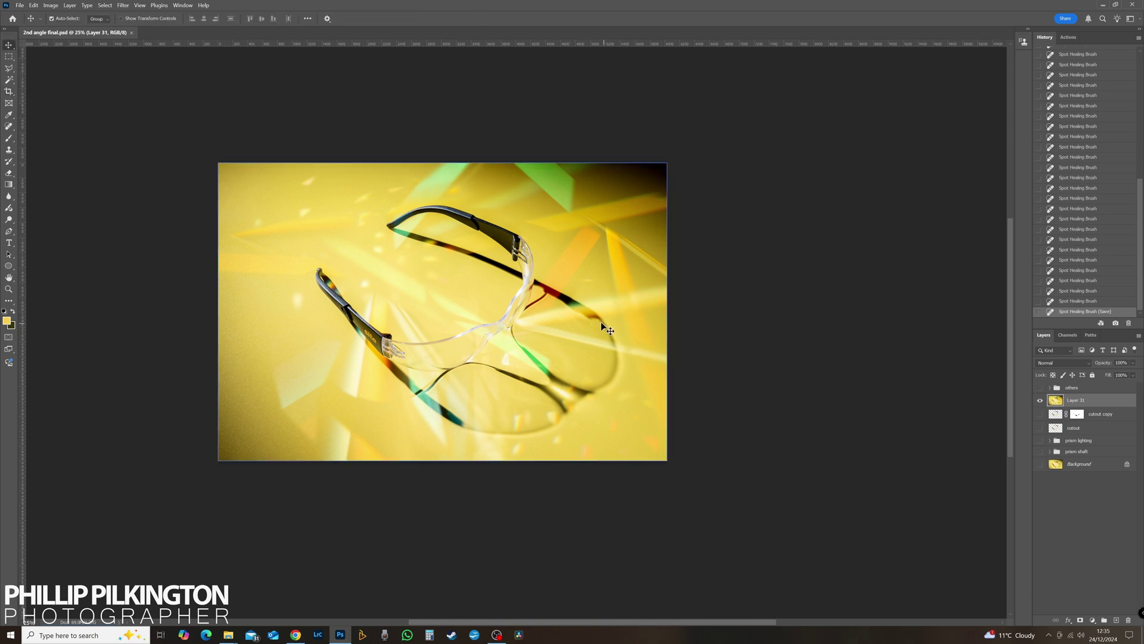
Step: Outline the image's upper-left corner and upper left edge with a Polygonal Lasso selection
key("l")
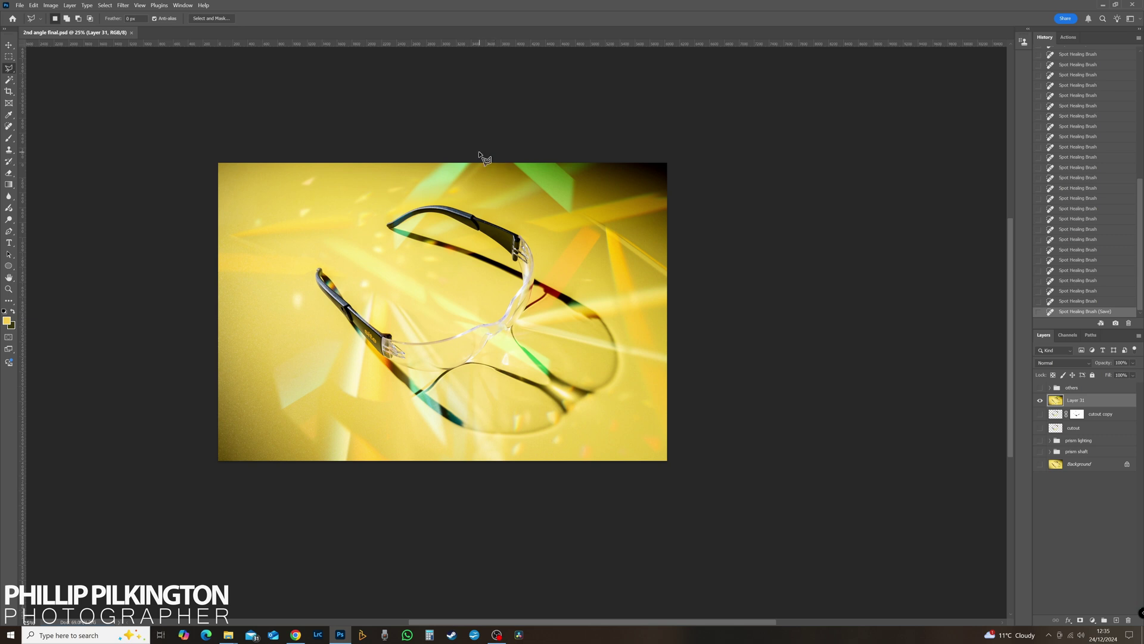
left_click(477, 152)
left_click(271, 177)
left_click(228, 214)
left_click(219, 361)
left_click(187, 373)
left_click(158, 315)
left_click(160, 171)
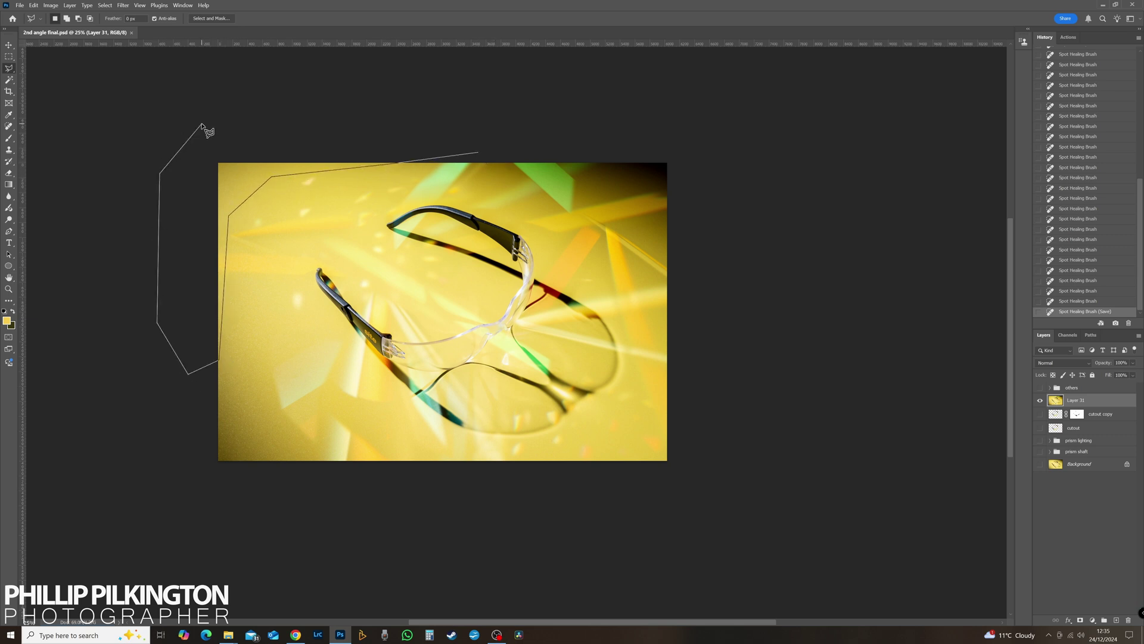
double_click(203, 124)
Step: Add the image's lower-right corner to the selection with the Polygonal Lasso
left_click(682, 329, "shift")
left_click(668, 387)
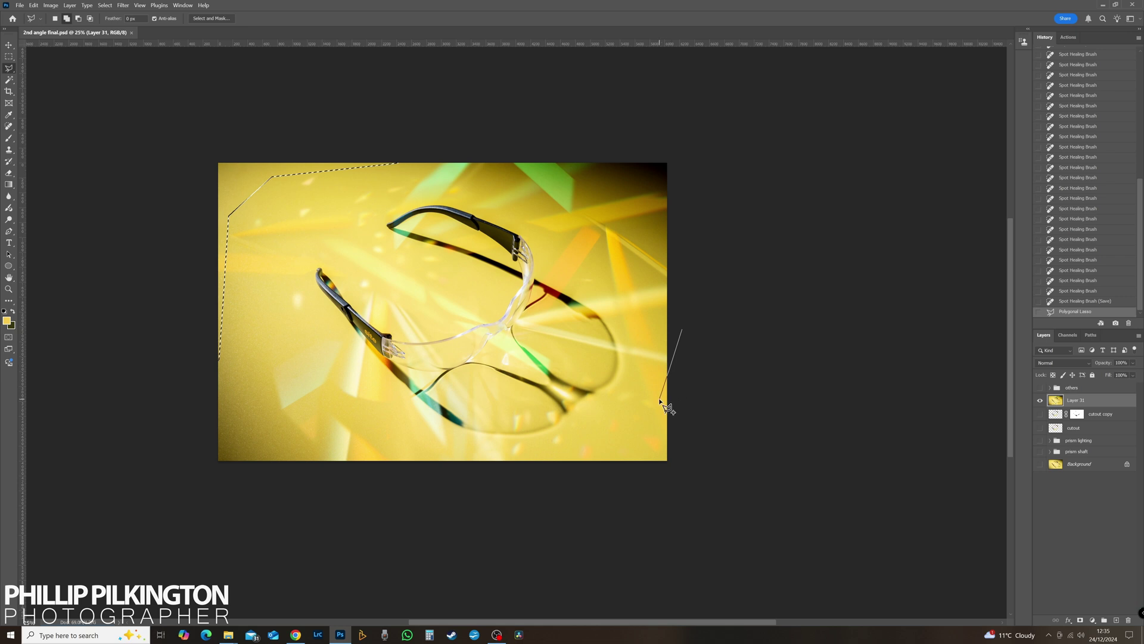
left_click(656, 430)
left_click(640, 440)
left_click(613, 450)
left_click(572, 461)
left_click(490, 463)
left_click(524, 495)
double_click(691, 494)
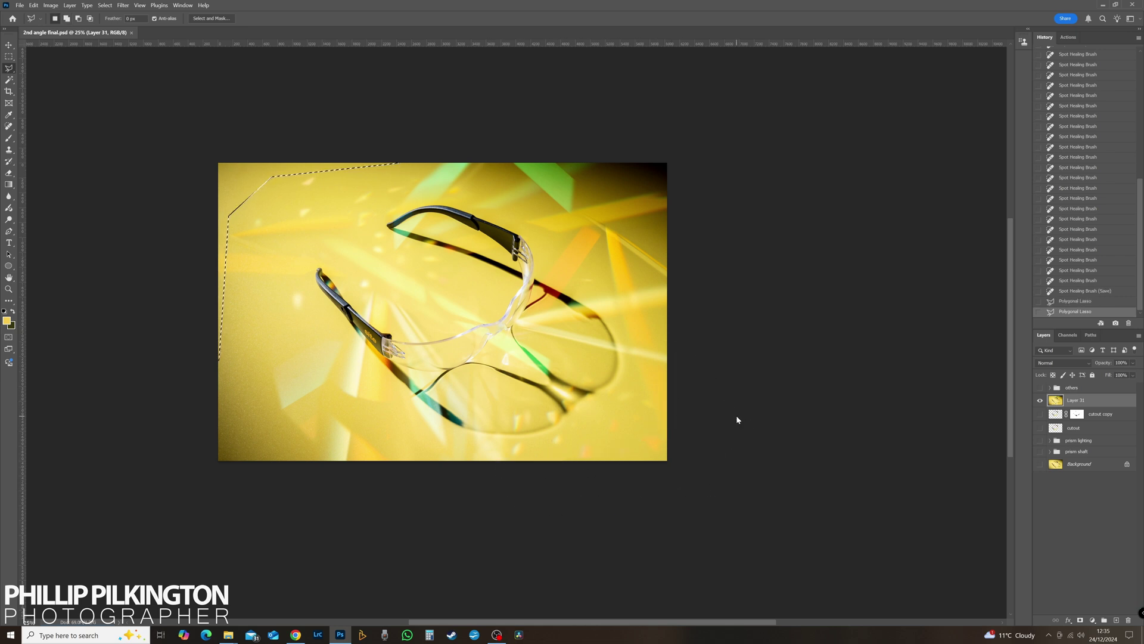
Step: Extend the lower-right part of the selection farther along the bottom and right edges with the Polygonal Lasso
left_click(666, 440)
left_click(437, 464)
left_click(429, 477)
left_click(571, 509)
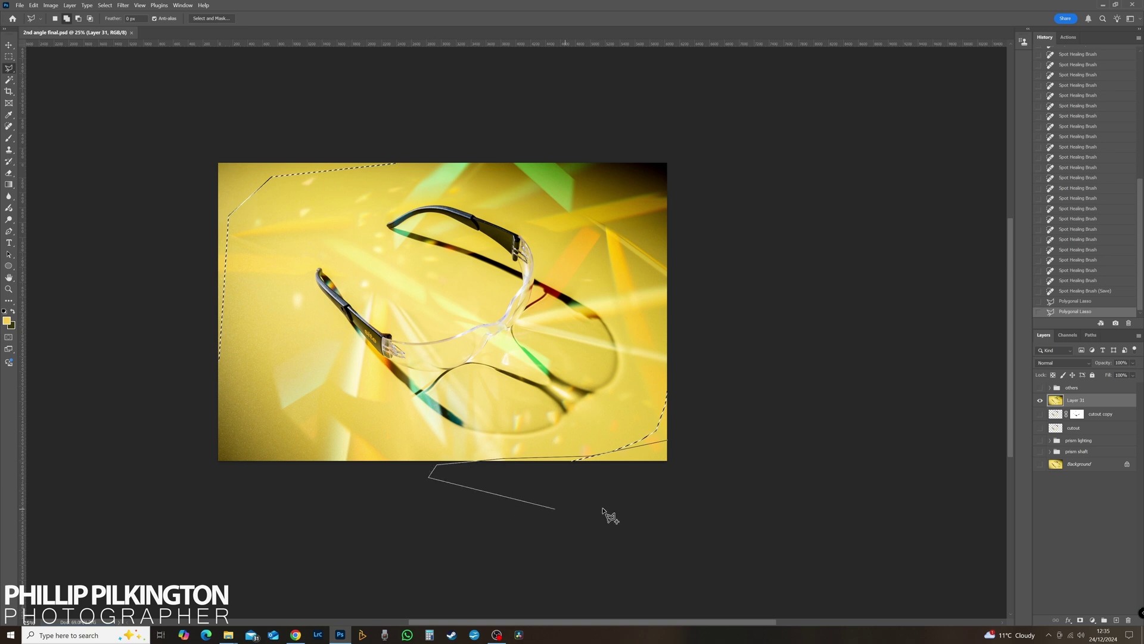
left_click(649, 505)
left_click(753, 479)
left_click(749, 414)
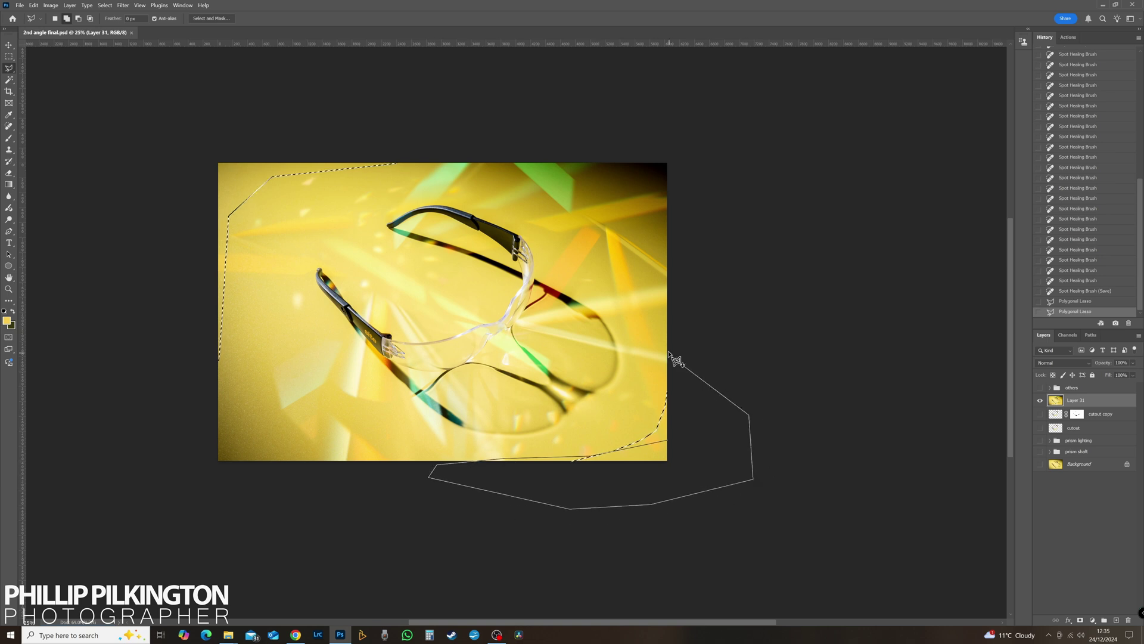
left_click(654, 425)
left_click(639, 441)
double_click(601, 465)
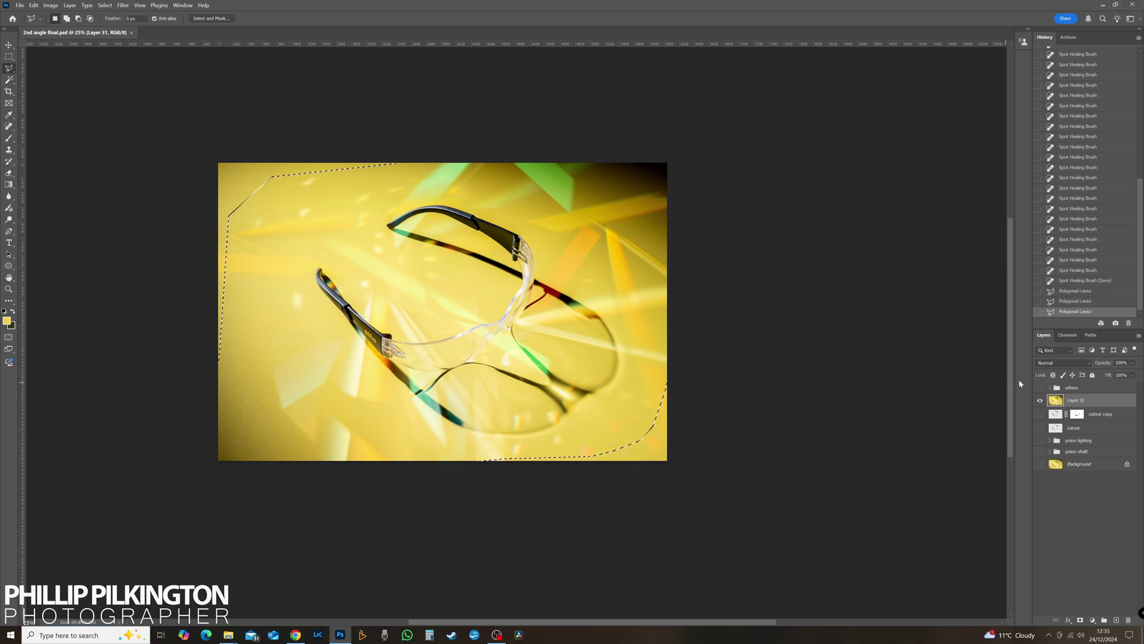
Step: Feather the two corner selections strongly with Select and Mask
key("m")
left_click(359, 19)
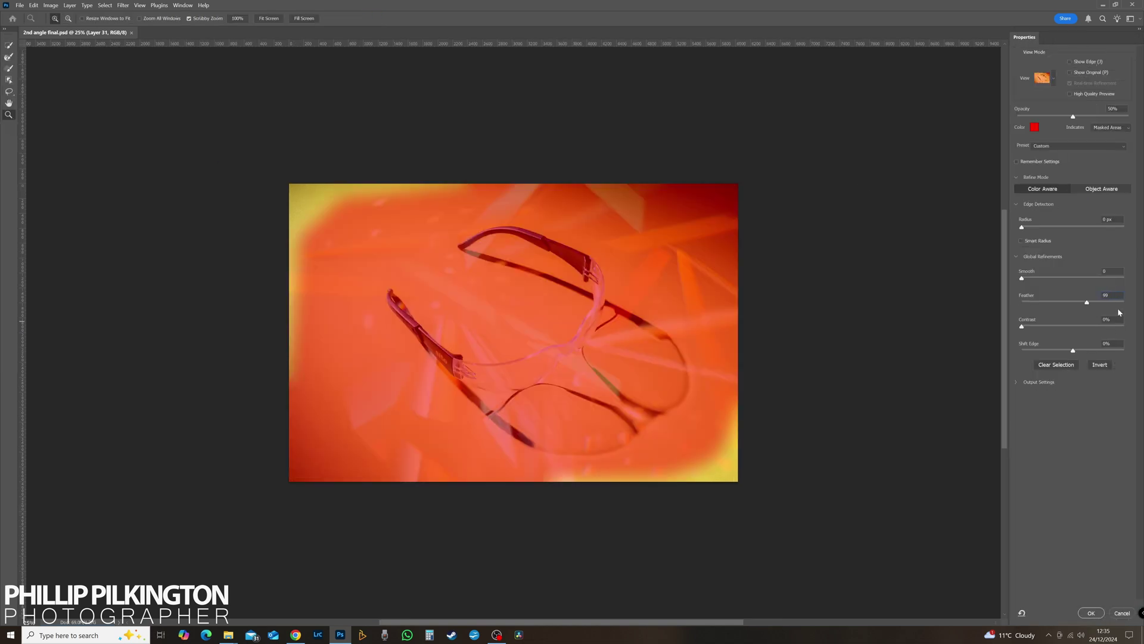
left_click(1091, 612)
Step: Copy the feathered corners in place onto a new layer and load that layer's outline as a selection
key("ctrl+c")
key("ctrl+shift+v")
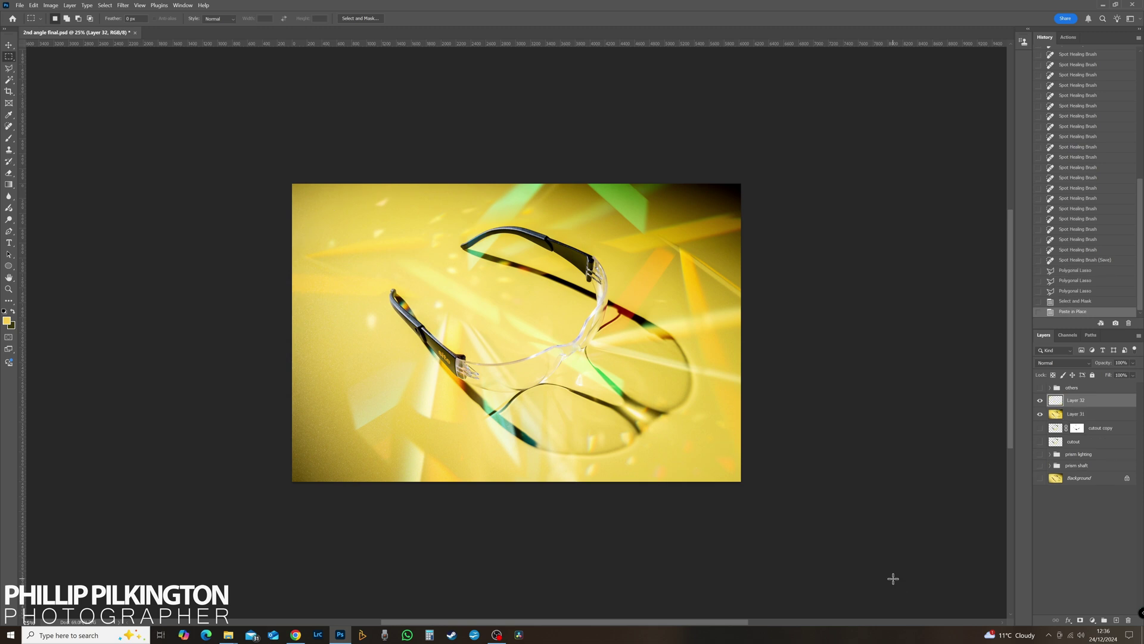
left_click(1063, 404, "ctrl")
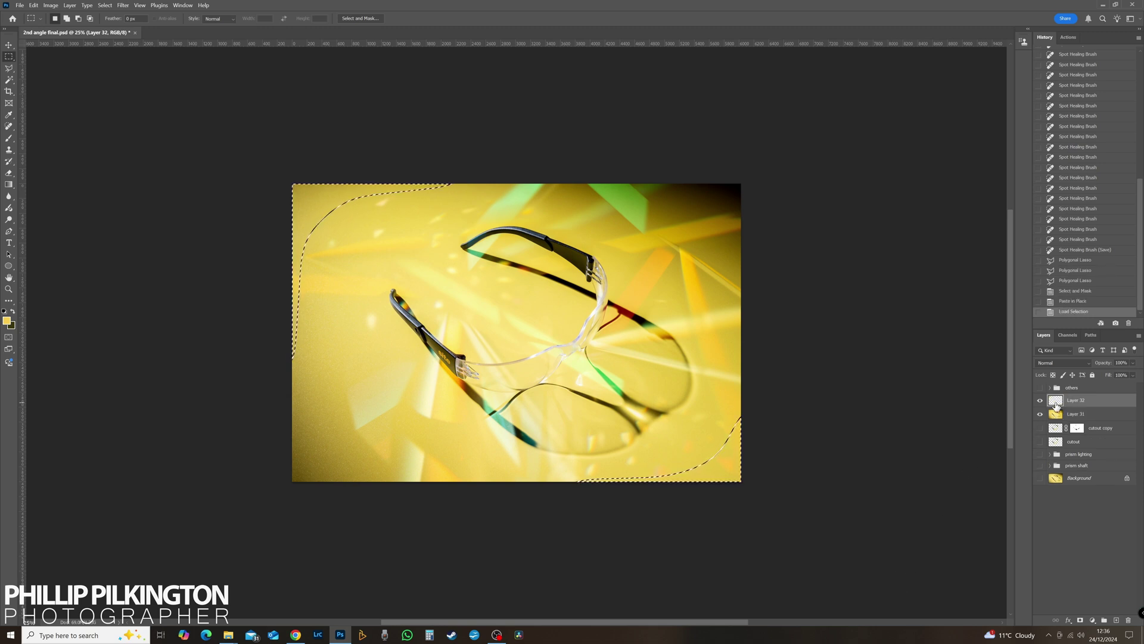
Step: Fill the two feathered corner areas with black on the new layer and clear the selection
key("shift+F5")
left_click(942, 319)
key("ctrl+d")
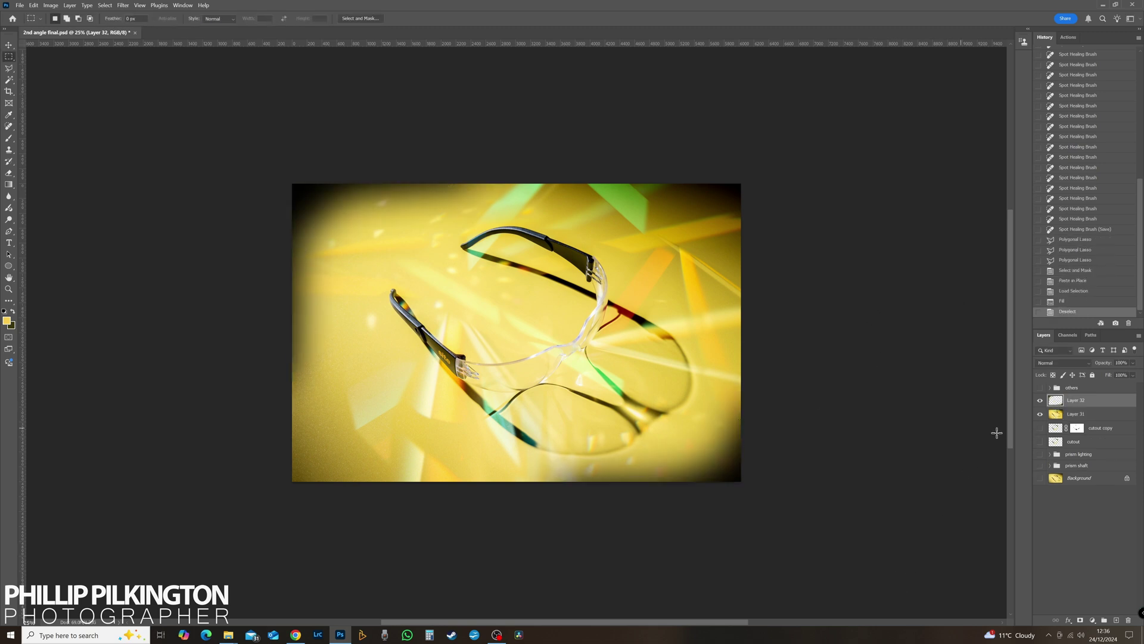
Step: Lower the corner-darkening layer's opacity to 33% and compare the image with and without it
left_click(1132, 362)
left_click_drag(1138, 371, 1109, 374)
left_click(1041, 402)
left_click(1041, 402)
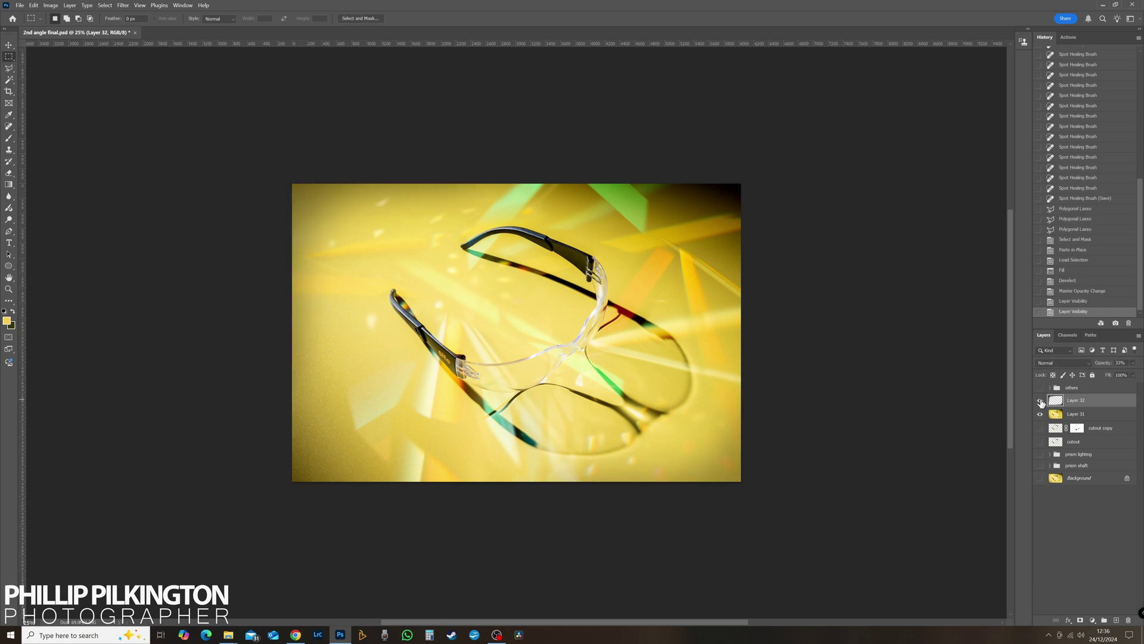
left_click(1040, 403)
left_click(1040, 403)
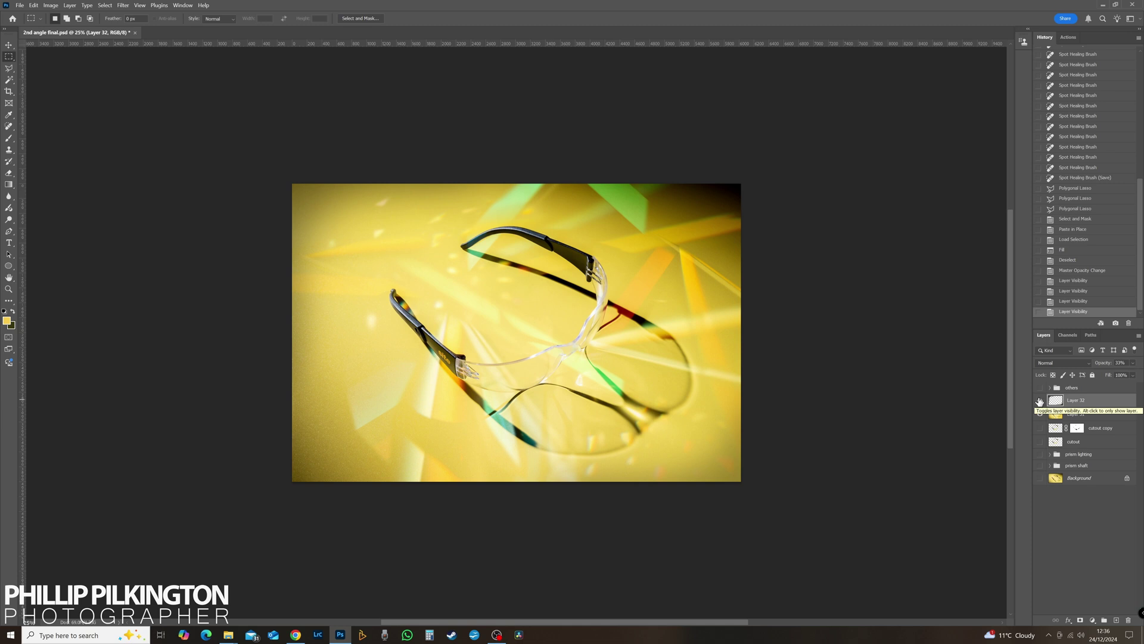
Step: Outline the image's upper-left corner with the Polygonal Lasso, running from the top edge down to the left edge
left_click(9, 68)
left_click(560, 171)
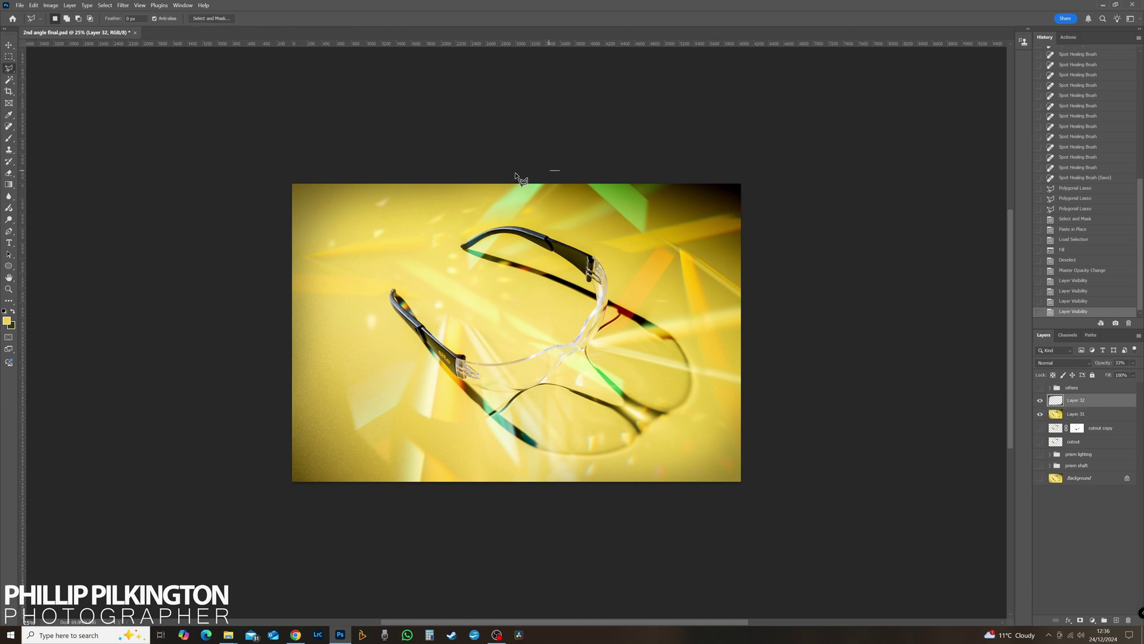
left_click(372, 206)
left_click(332, 231)
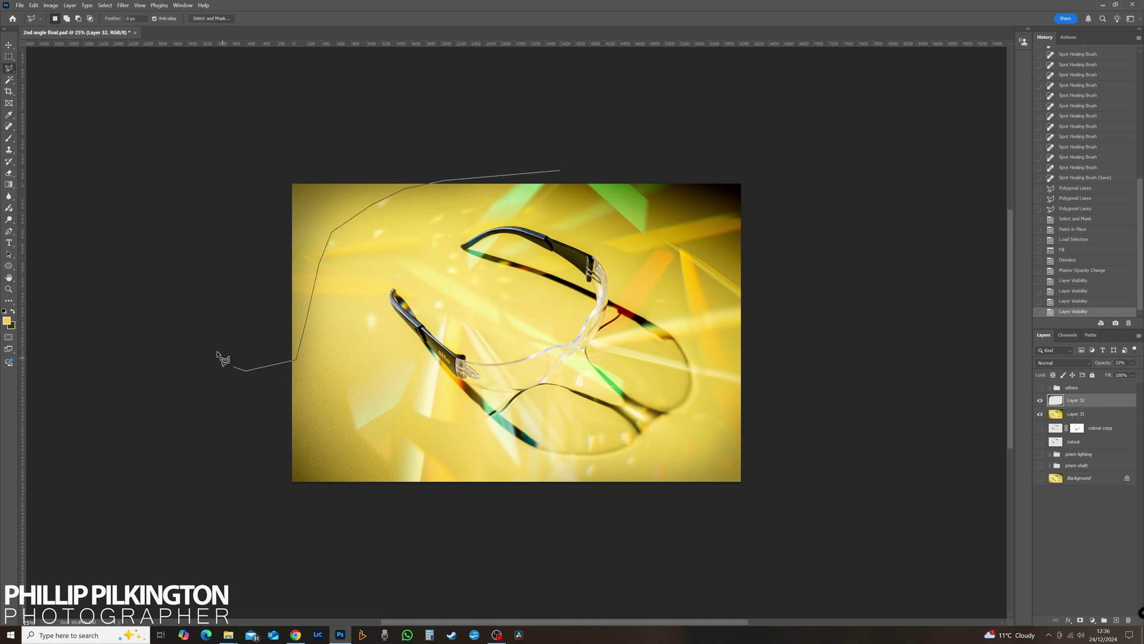
left_click(215, 311)
left_click(215, 191)
left_click(256, 155)
left_click(329, 134)
left_click(442, 134)
double_click(575, 151)
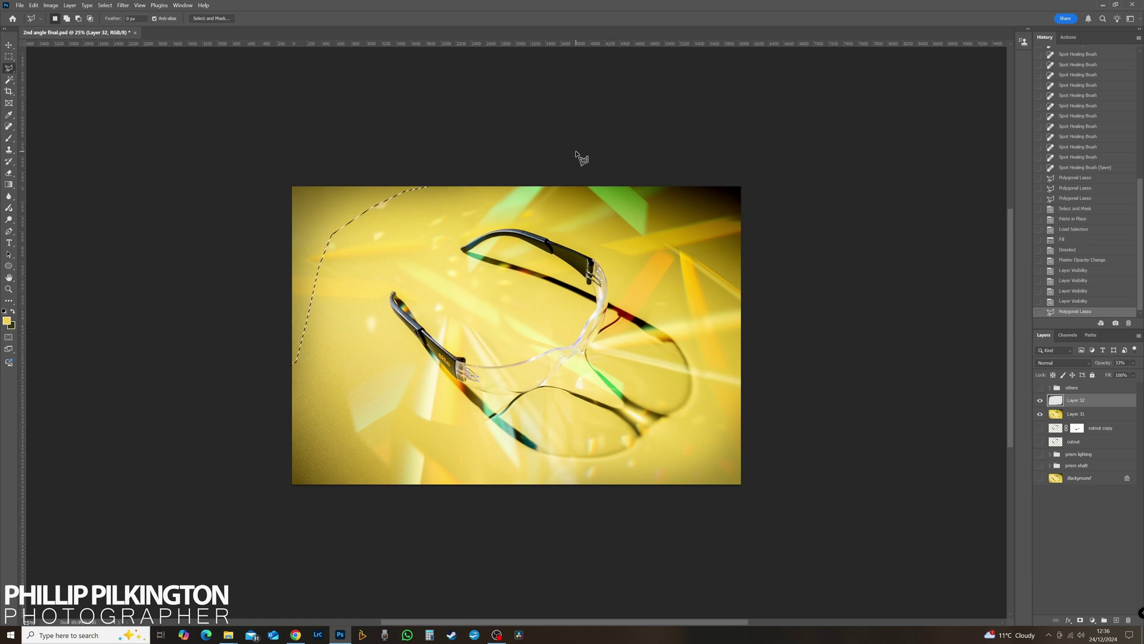
Step: Feather the upper-left selection strongly with Select and Mask and fill it with black on the corner-darkening layer
left_click(223, 19)
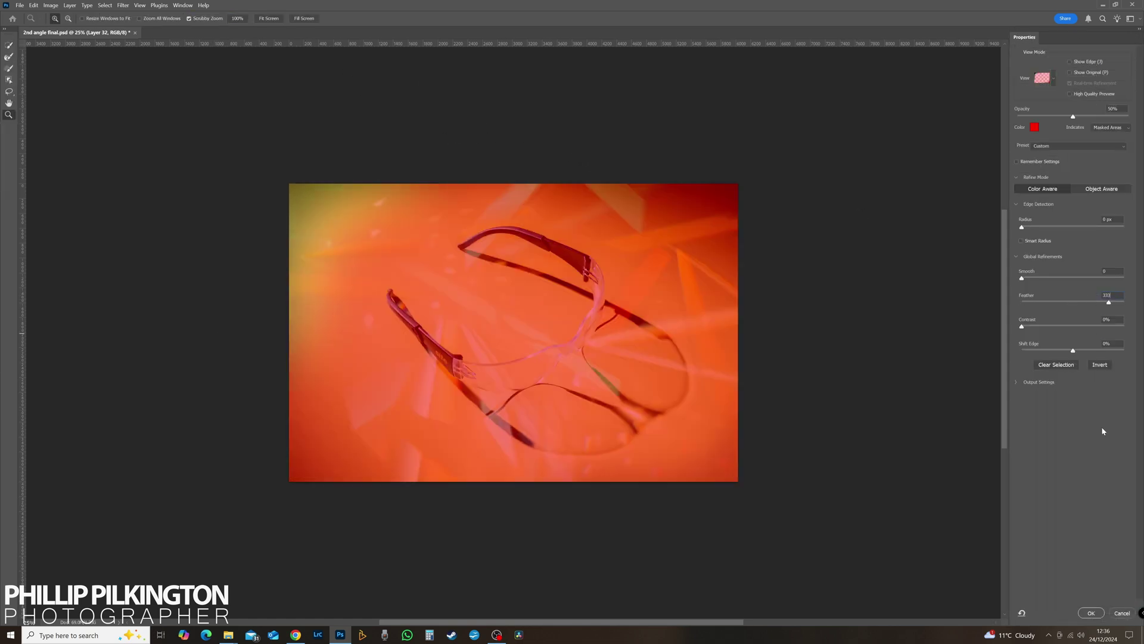
left_click(1091, 613)
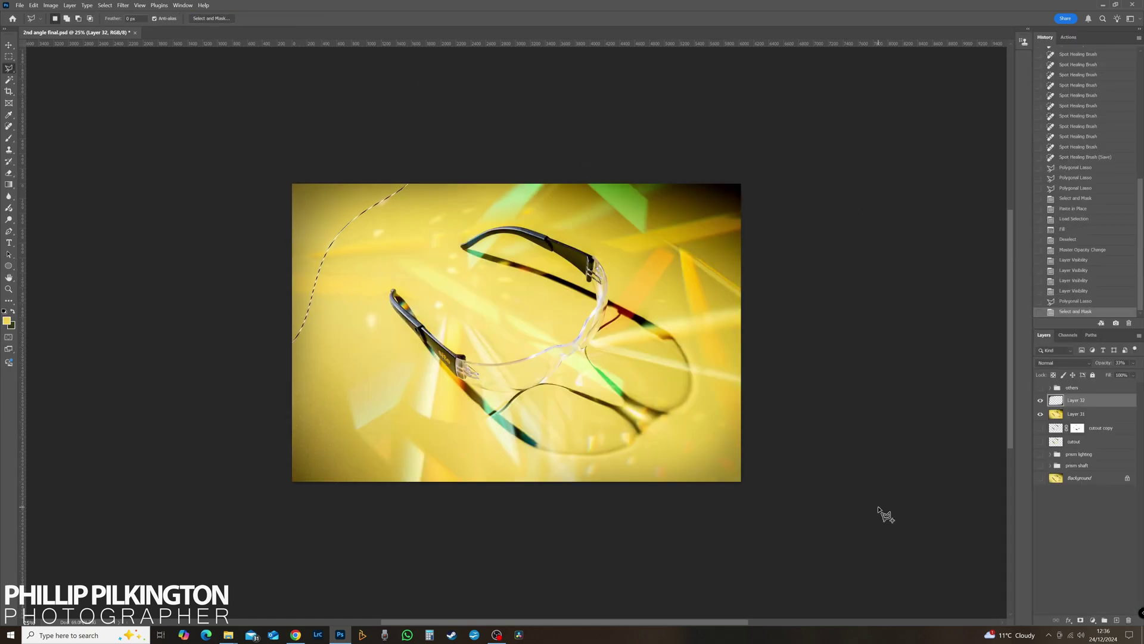
key("shift+BackSpace")
left_click(942, 319)
key("ctrl+d")
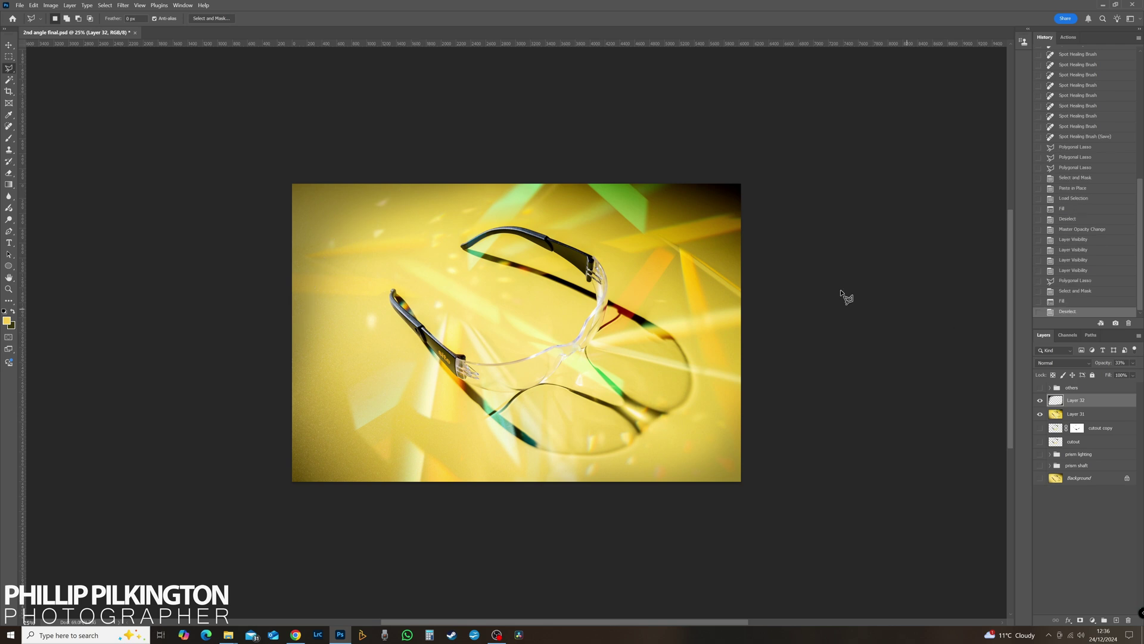
left_click(1041, 401)
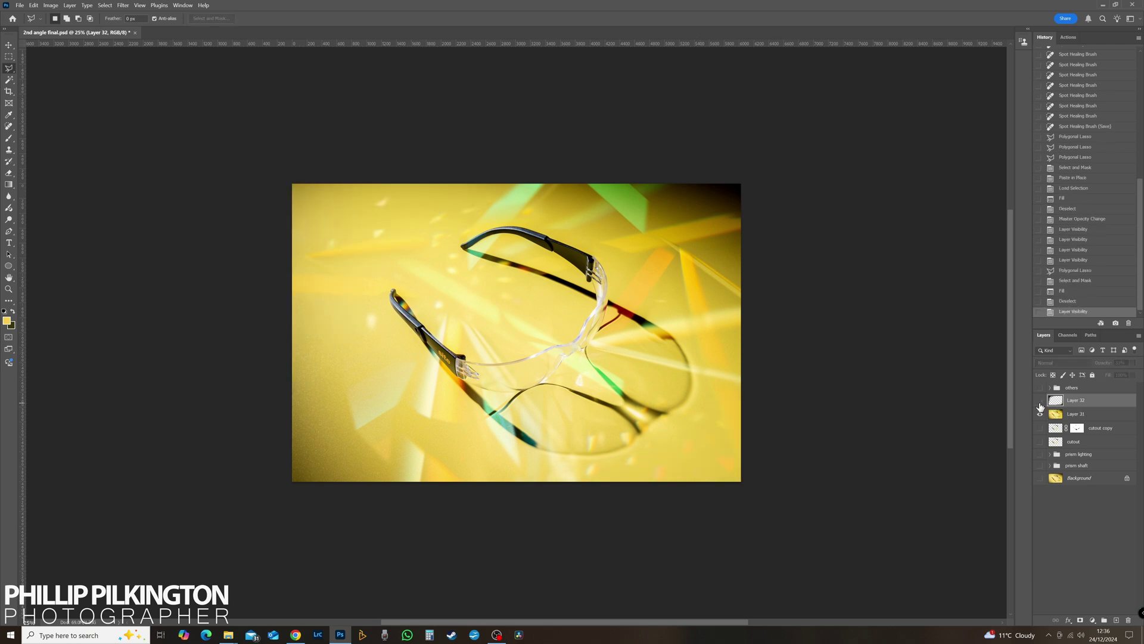
left_click(1040, 403)
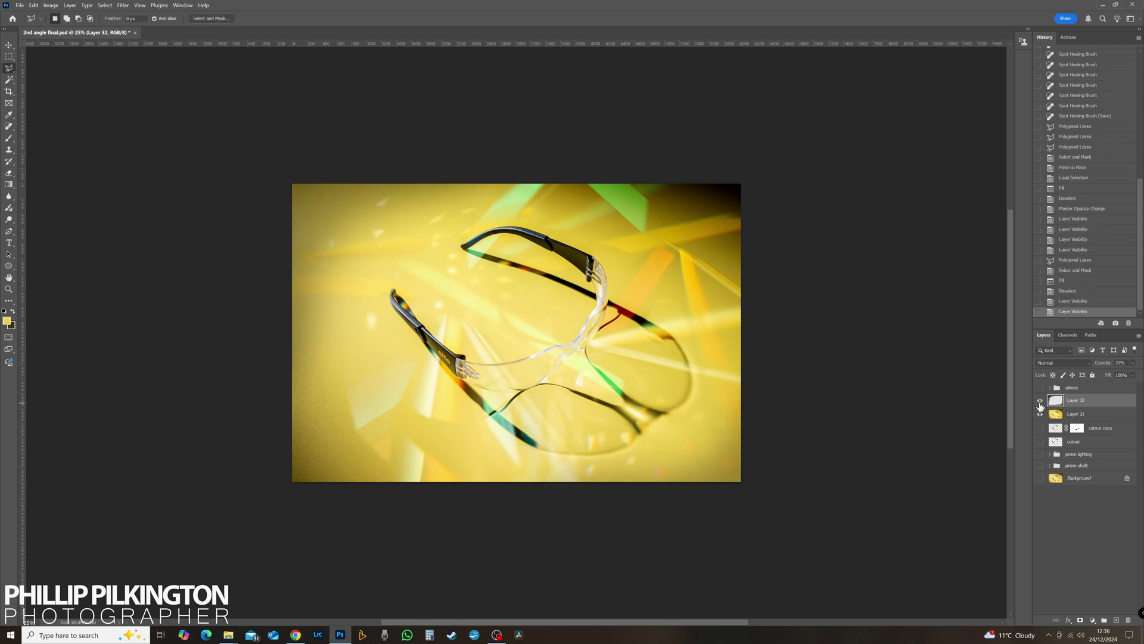
left_click(1041, 402)
left_click(1041, 402)
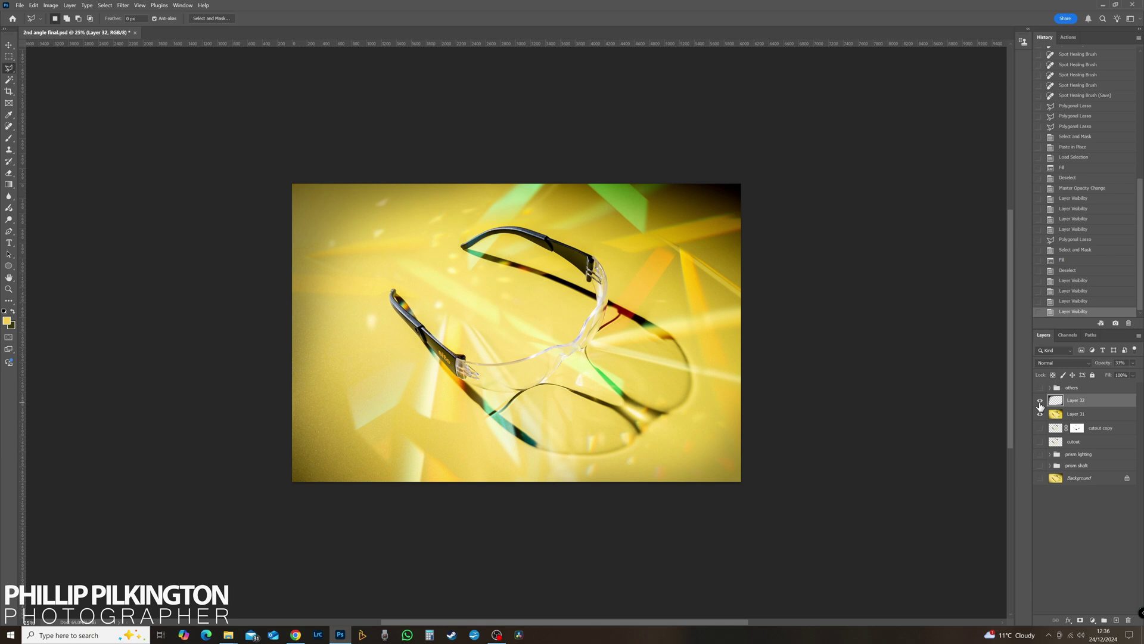
Step: Duplicate the corner-darkening layer to strengthen the effect, compare the result, and merge the copy down
key("ctrl+j")
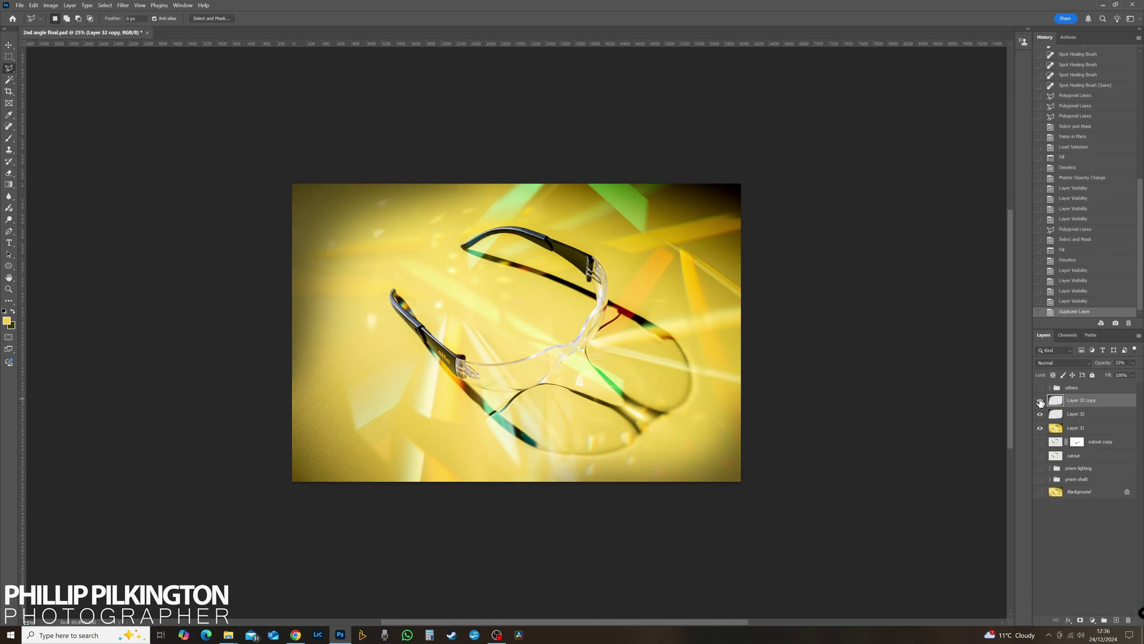
left_click(1040, 401)
left_click(1040, 401)
left_click(1040, 401)
left_click(1040, 401)
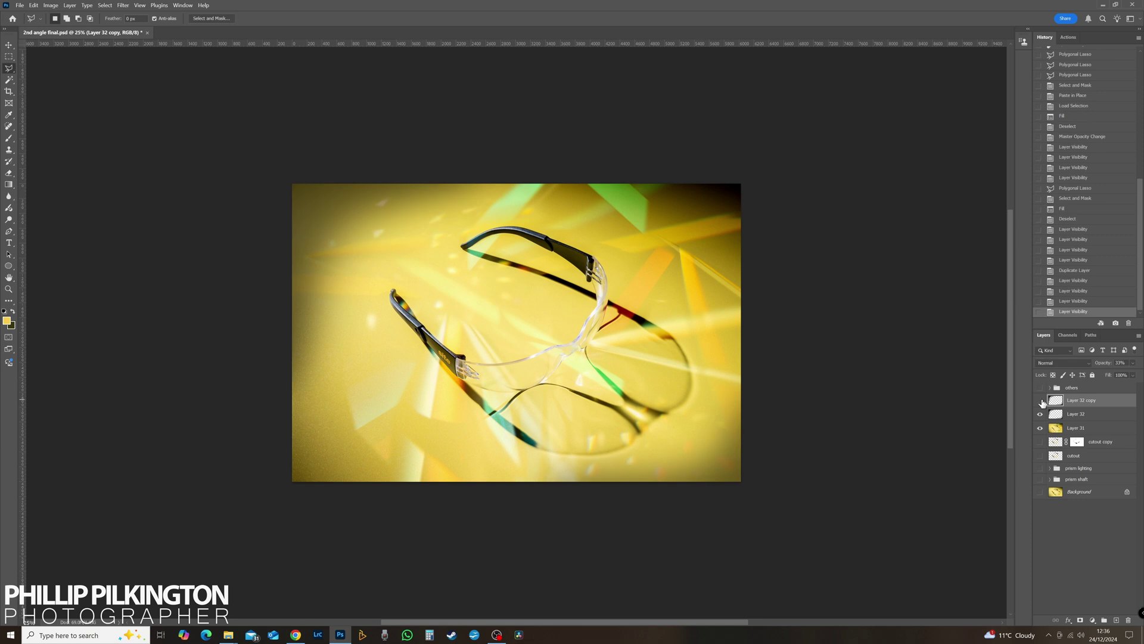
left_click(1040, 401)
left_click(1040, 401)
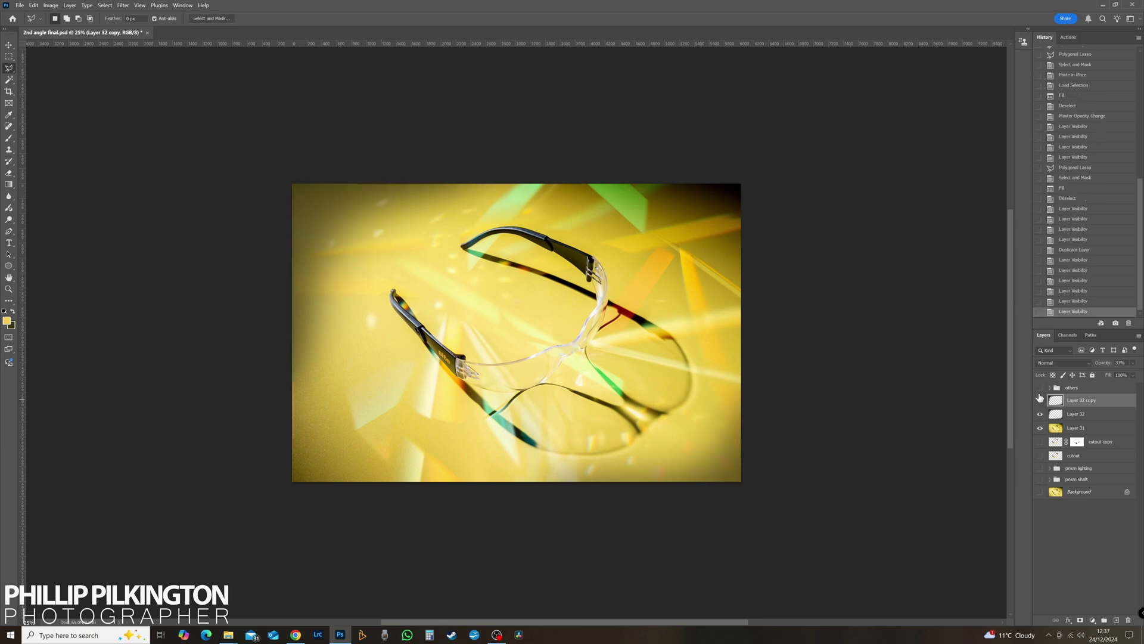
key("ctrl+e")
Step: Add a mask to the corner-darkening layer and set up a black soft round brush at 432 px and 22% opacity
left_click(1081, 621)
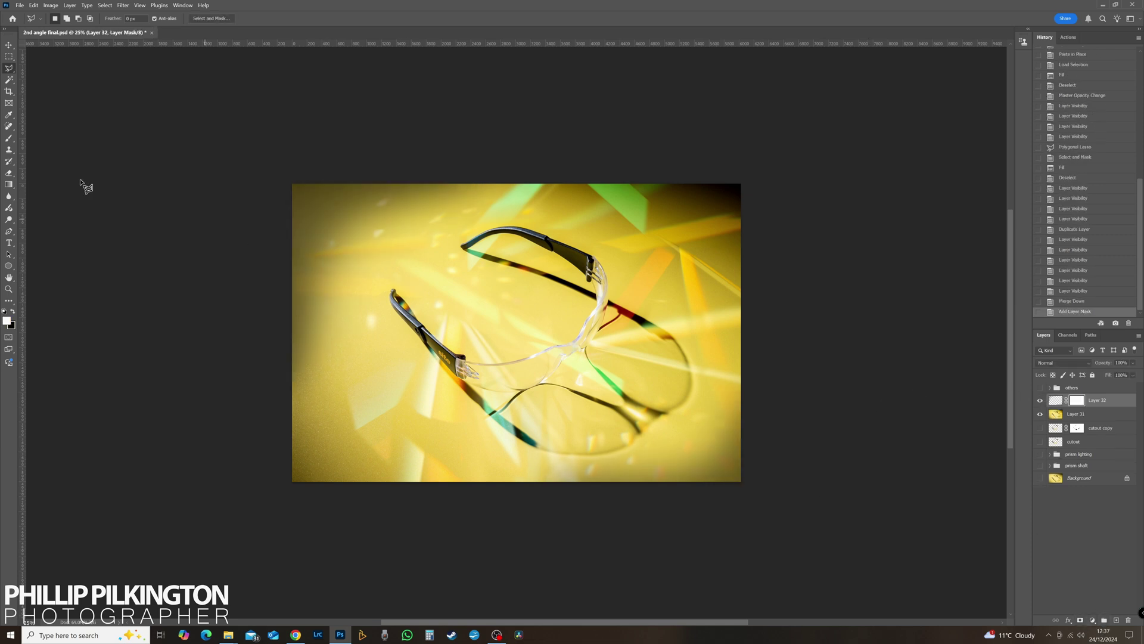
left_click(7, 140)
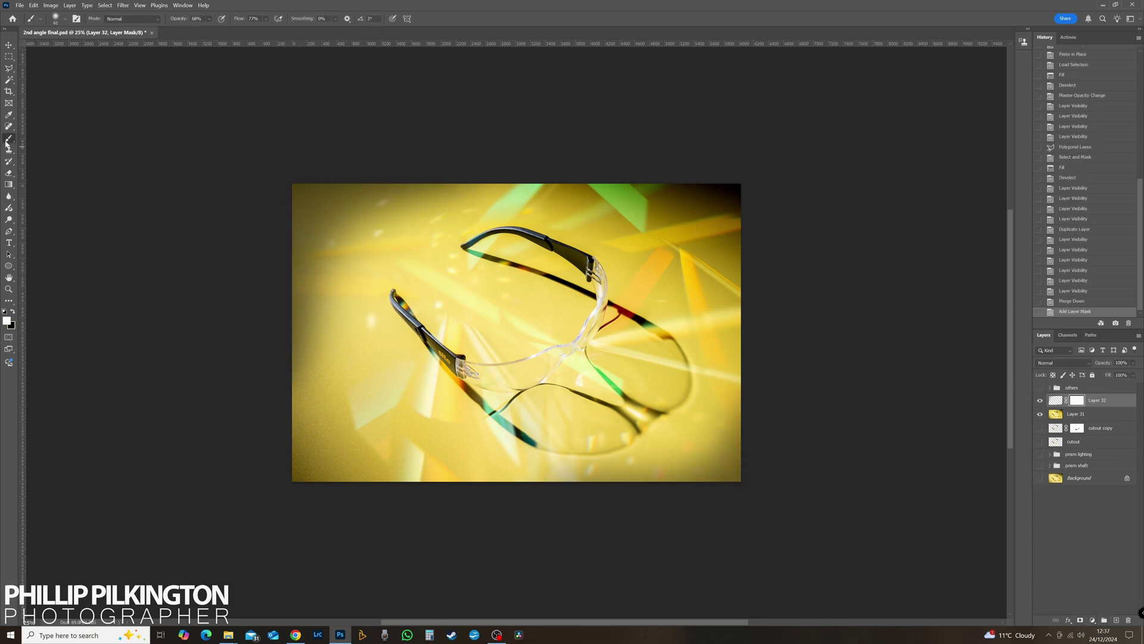
left_click(66, 19)
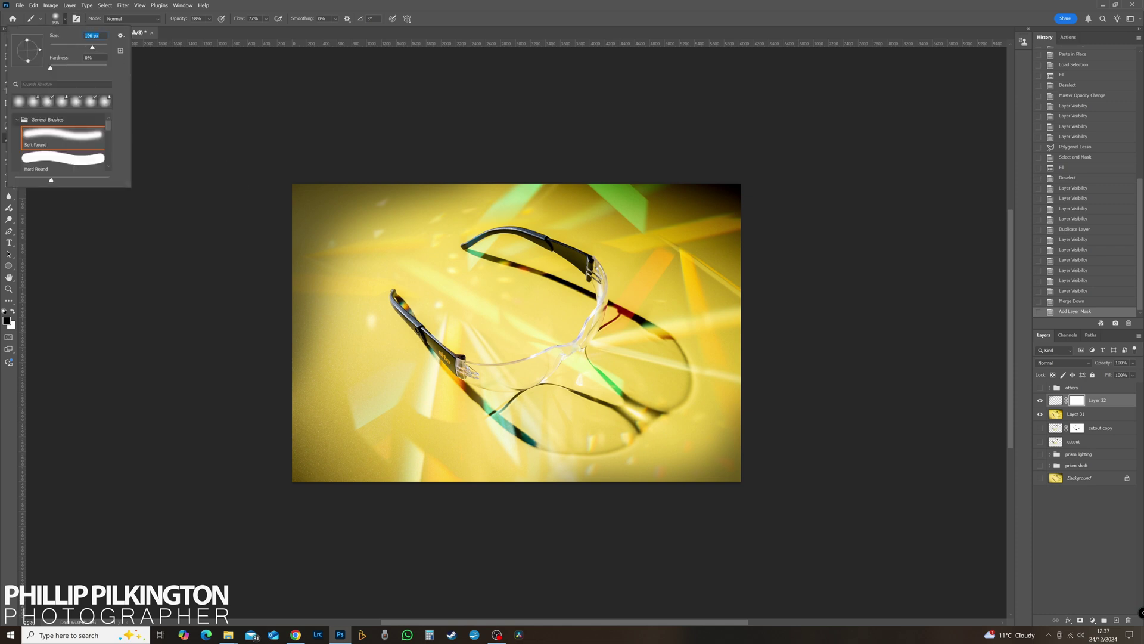
left_click(209, 19)
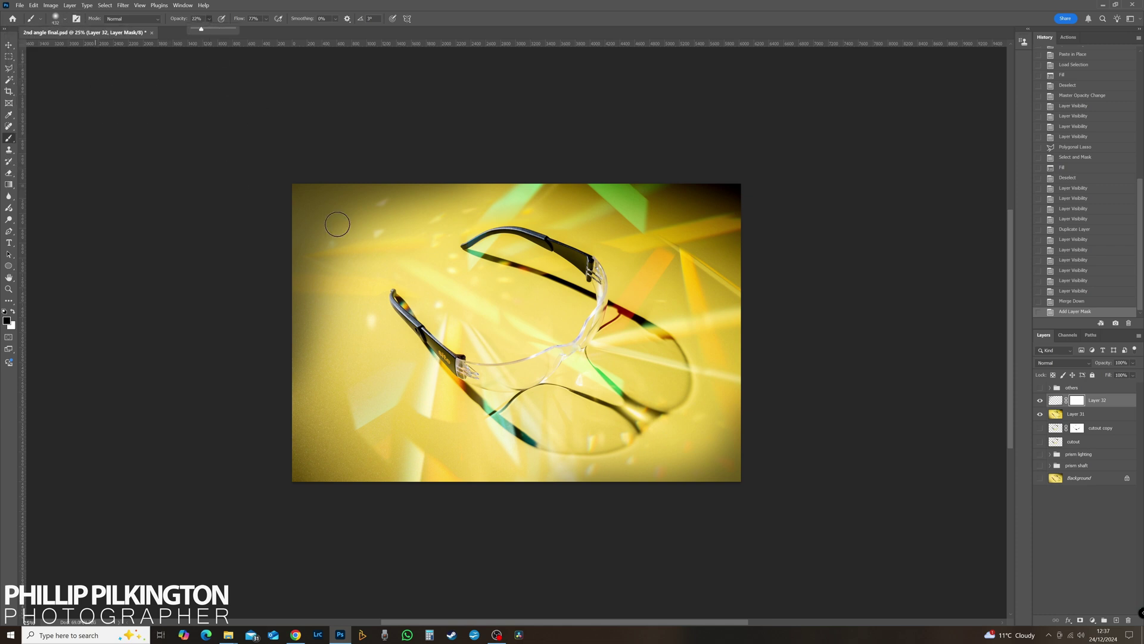
left_click(1041, 401)
left_click(1041, 402)
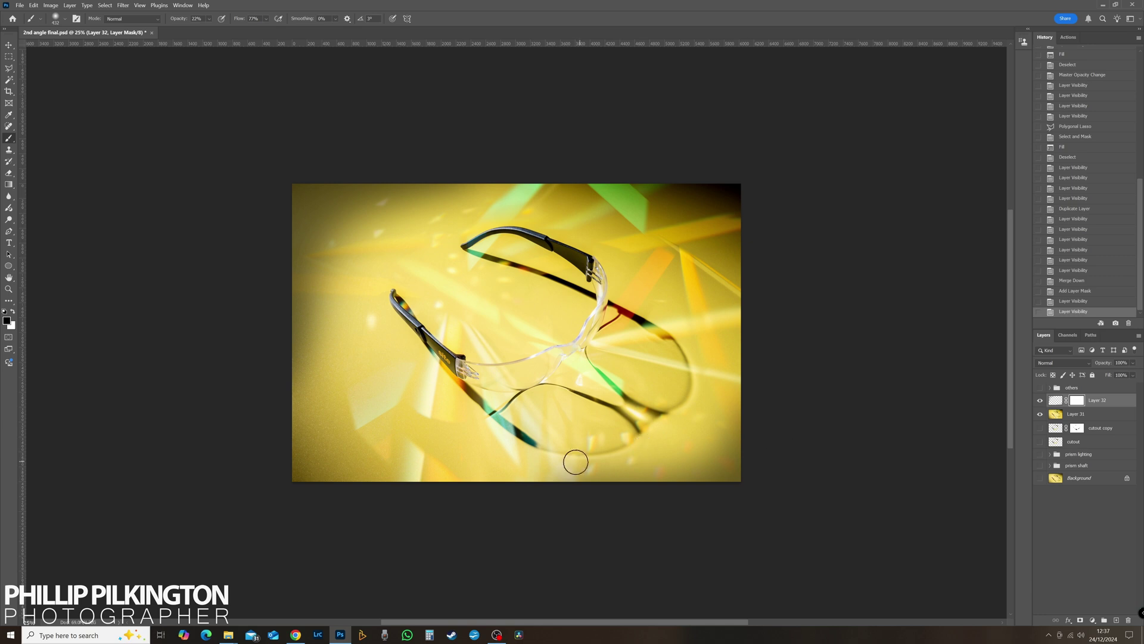
Step: Paint on the layer mask along the bottom edge and lower-right corner to soften the darkening there
left_click_drag(576, 462, 611, 459)
left_click_drag(470, 489, 661, 448)
mouse_move(660, 447)
left_mouse_down()
mouse_move(453, 494)
mouse_move(683, 444)
mouse_move(496, 472)
mouse_move(656, 449)
left_mouse_up()
mouse_move(656, 450)
left_mouse_down()
mouse_move(519, 482)
mouse_move(685, 450)
left_mouse_up()
left_click_drag(686, 450, 451, 490)
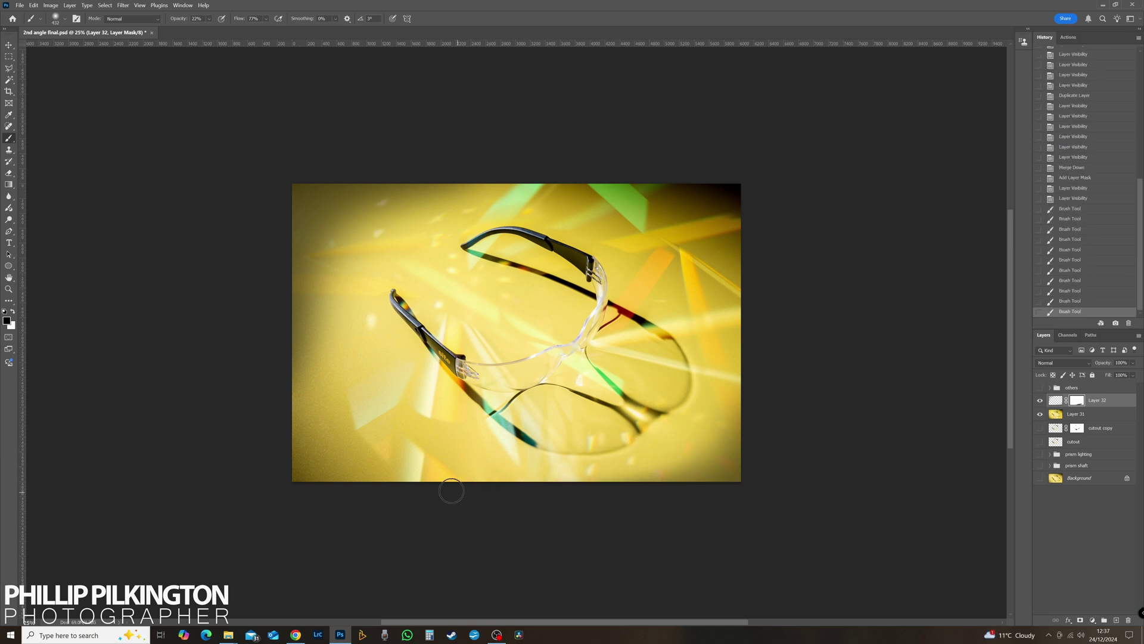
left_click(1040, 400)
left_click(1040, 400)
left_click(1041, 400)
left_click(1040, 400)
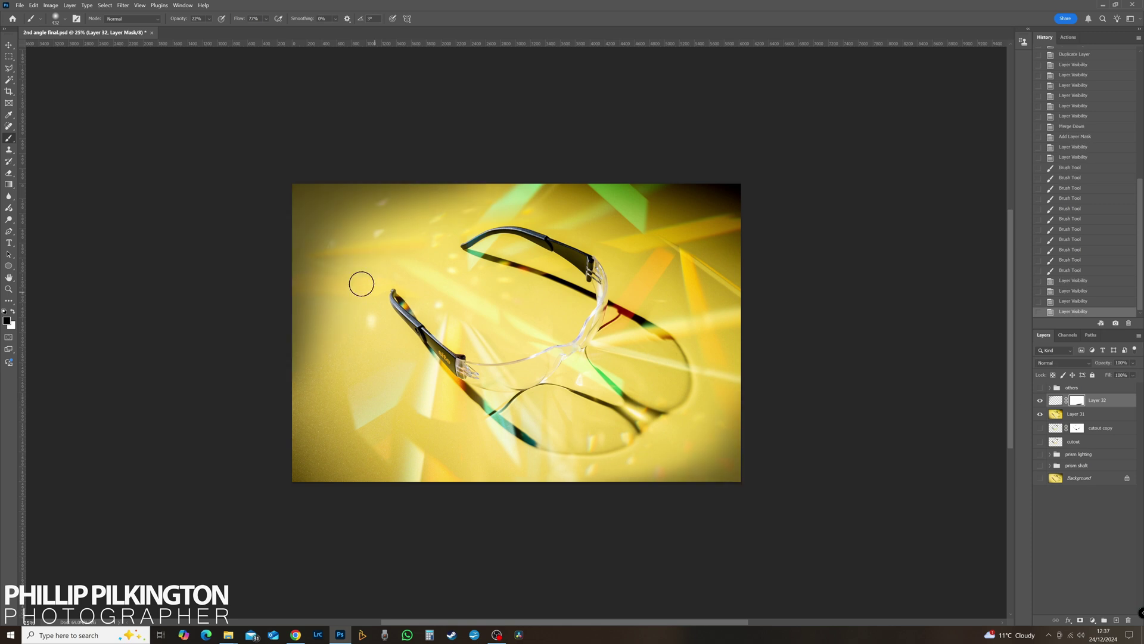
Step: Soften the upper-left darkening on the layer mask, enlarging the brush to 1111 px for broader strokes
left_click_drag(340, 259, 288, 396)
left_click_drag(375, 269, 295, 418)
left_click(57, 18)
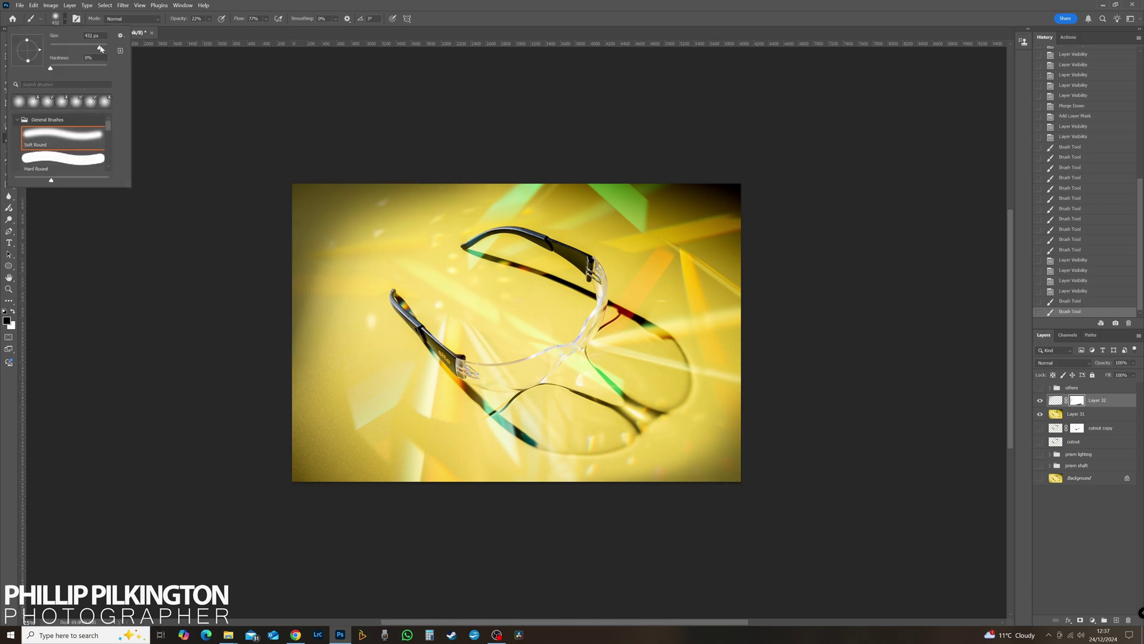
type("1111")
key("Return")
left_click(1041, 401)
left_click(1041, 401)
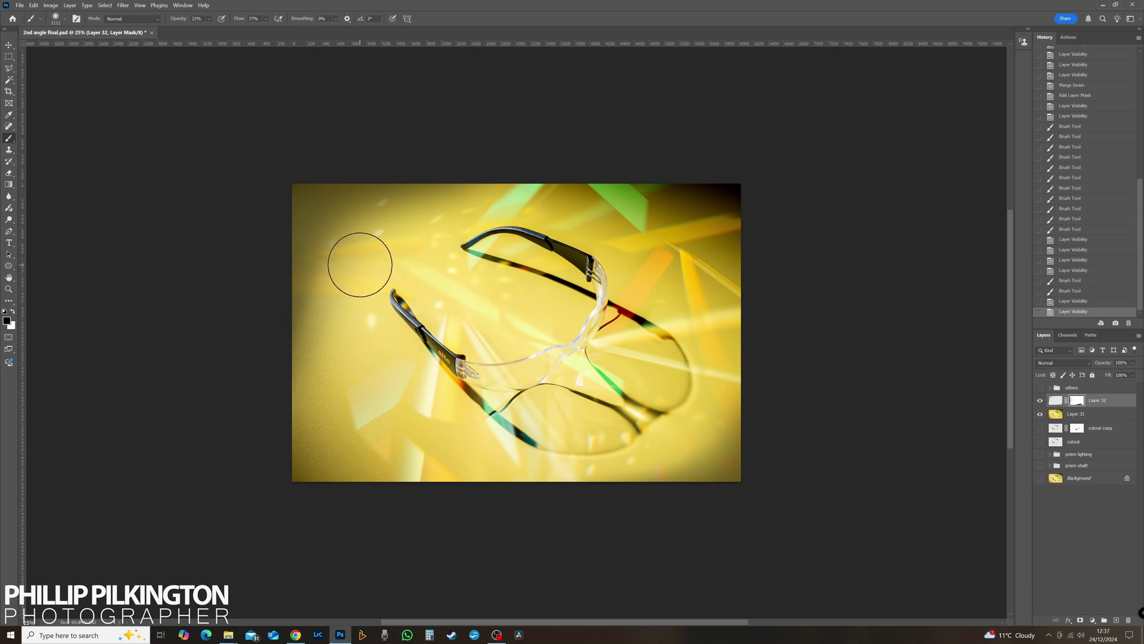
left_click_drag(362, 261, 301, 400)
left_click_drag(481, 204, 322, 310)
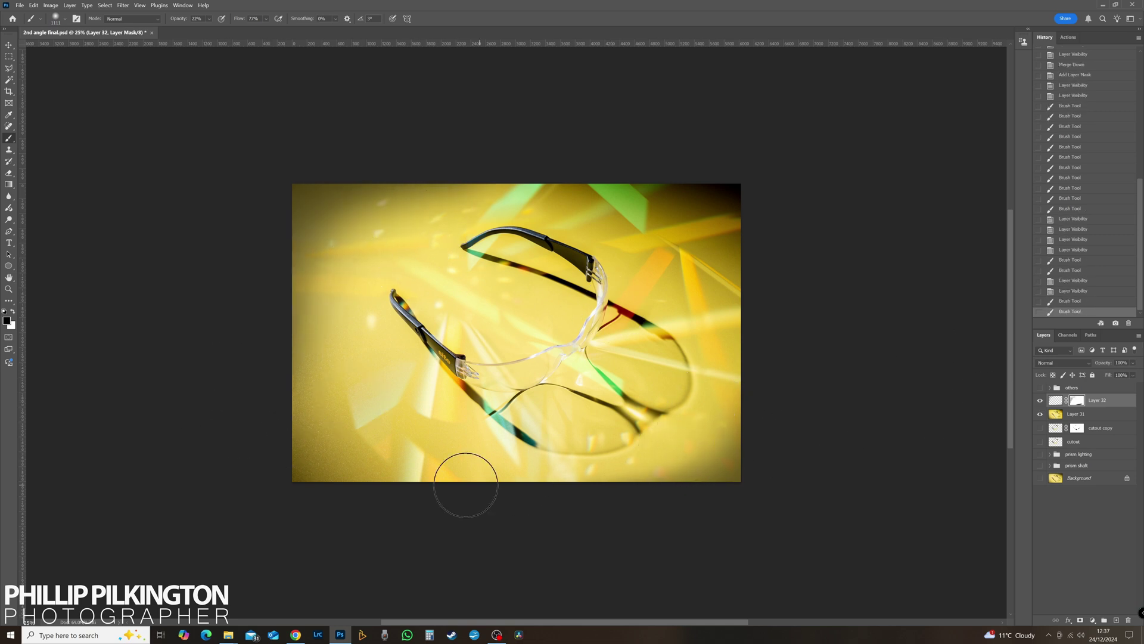
Step: Soften the lower-right darkening on the mask with the large brush and compare the image with and without the layer
left_click_drag(736, 382, 476, 483)
left_click(1041, 401)
left_click(1041, 402)
left_click(1040, 402)
left_click(1040, 402)
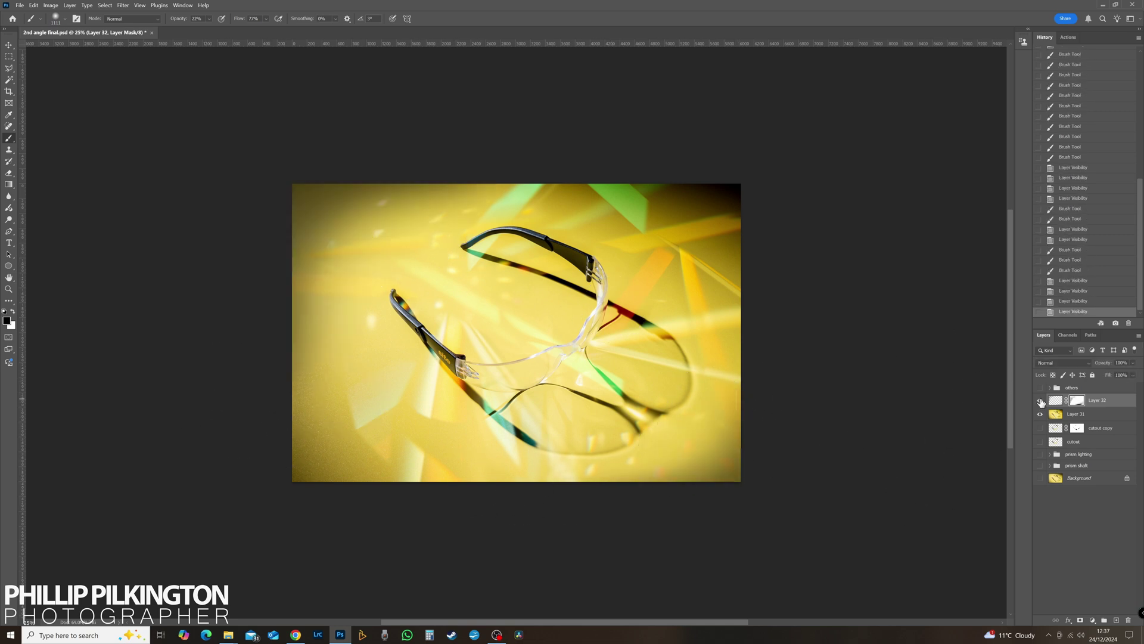
left_click(1040, 401)
left_click(1040, 402)
Step: Soften the upper-left darkening once more on the mask and lower the layer's opacity to 73%
left_click_drag(504, 202, 370, 268)
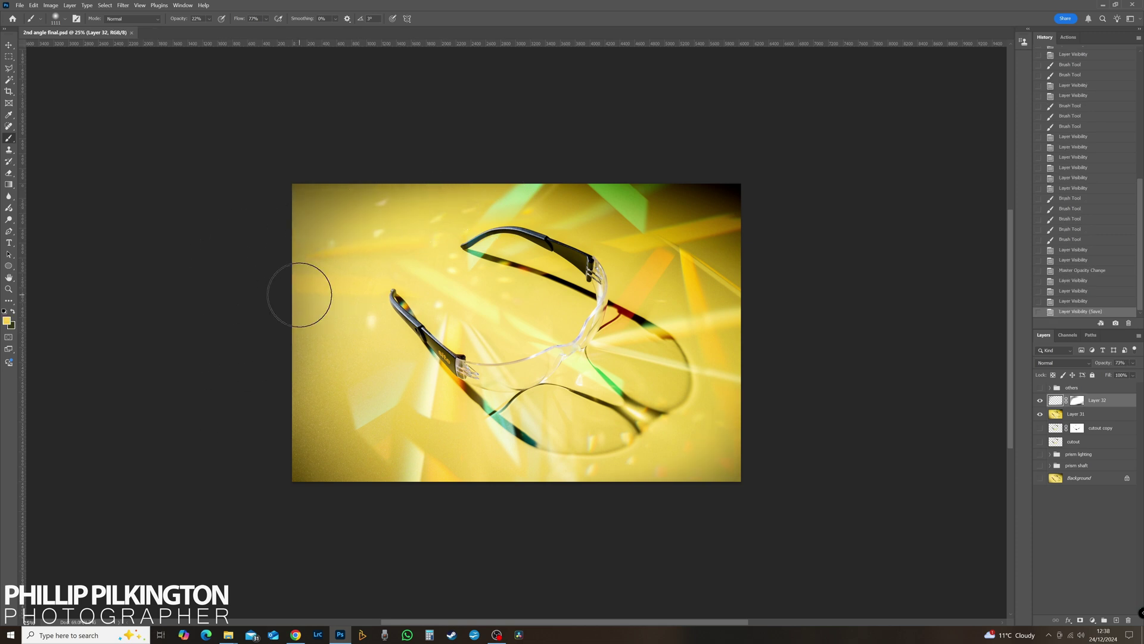
left_click(1040, 402)
left_click(1040, 402)
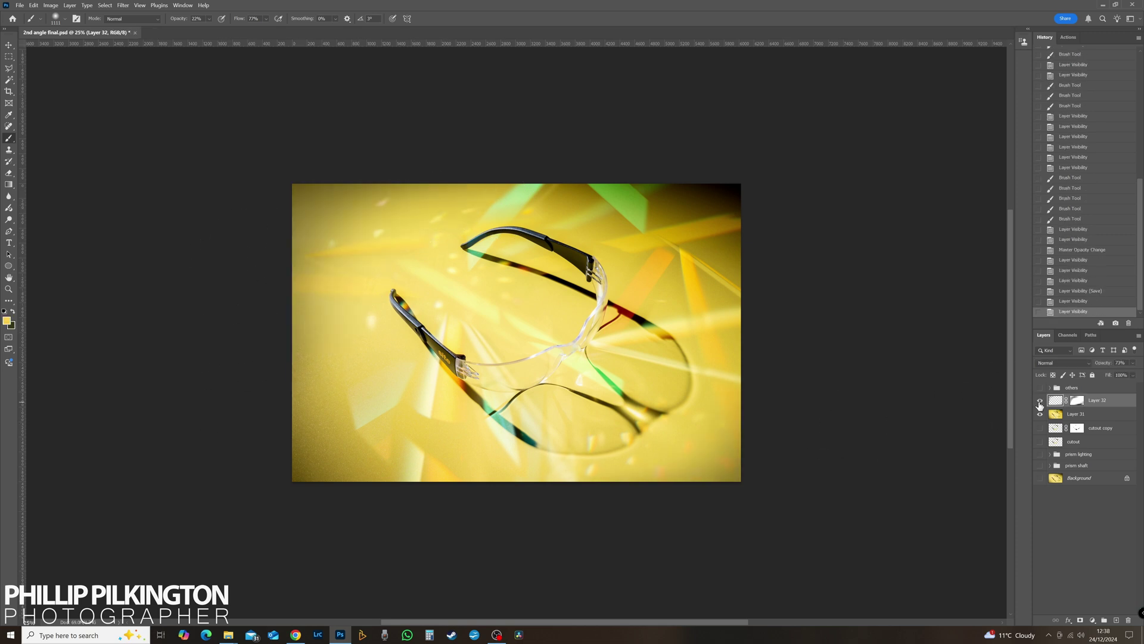
Step: Hide Layer 32 and Layer 31 and show the Background with the prism shaft and prism lighting groups
left_click(1040, 403)
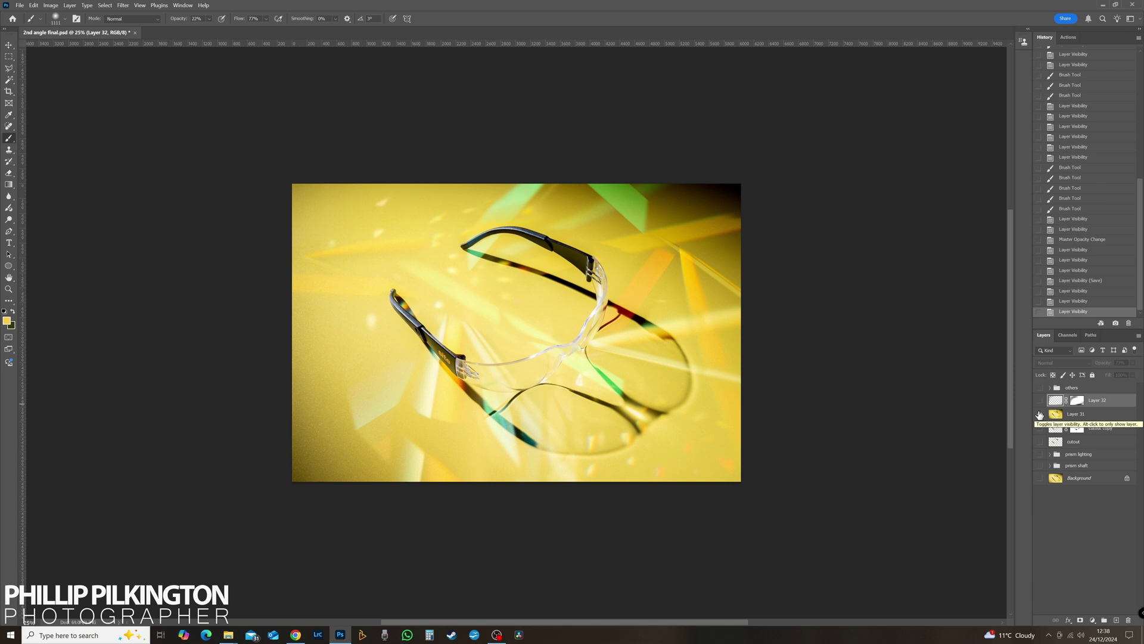
left_click(1040, 478)
left_click(1040, 465)
left_click(1039, 454)
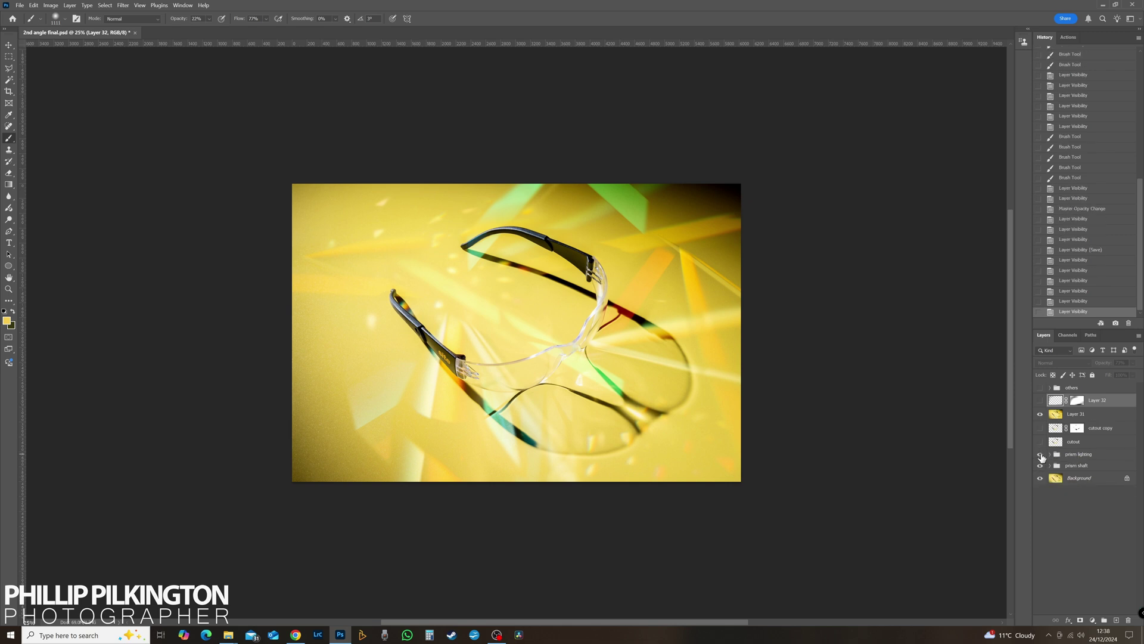
left_click(1040, 414)
left_click(1078, 456)
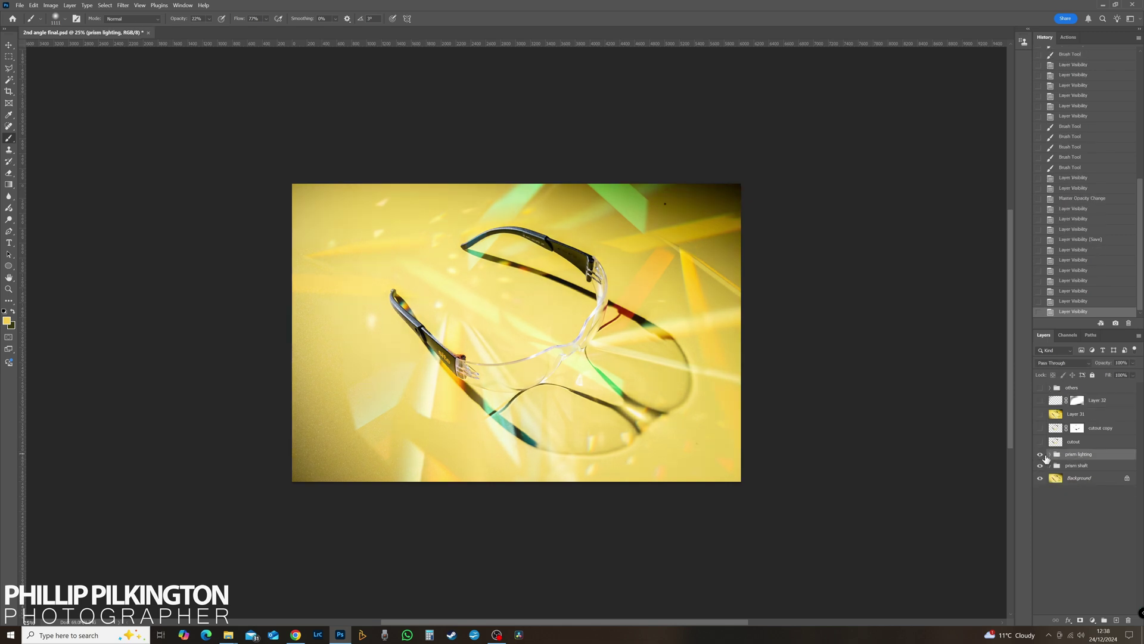
Step: Compare the prism lighting and prism shaft groups by toggling them and varying the shaft group's opacity, and return to the saved history state
left_click(1040, 455)
left_click(1040, 456)
left_click(1076, 467)
left_click(1041, 467)
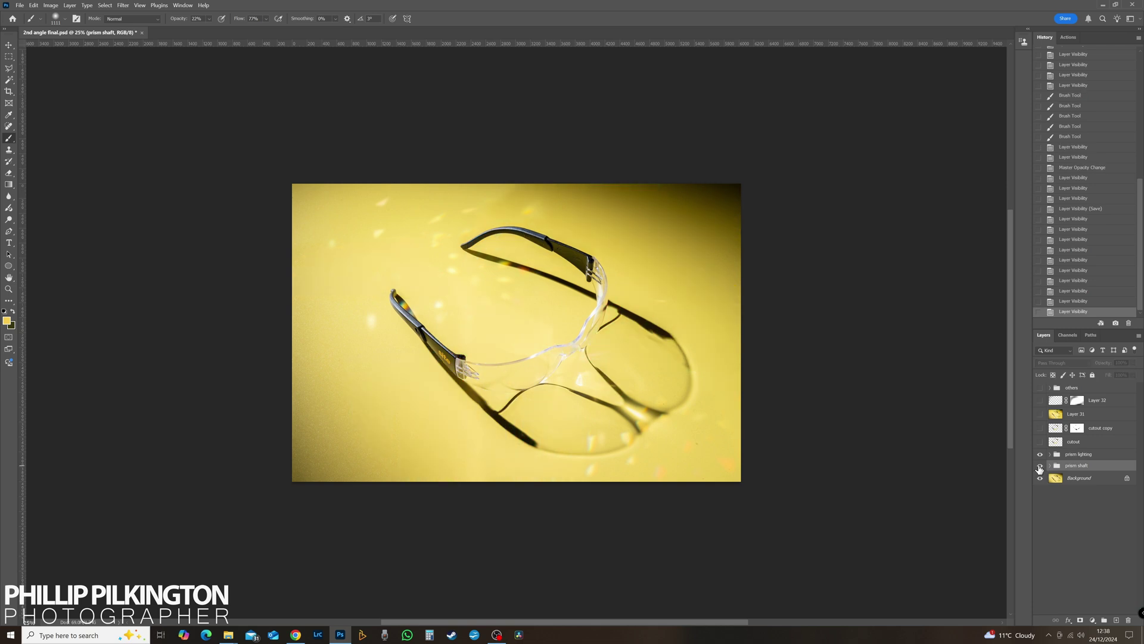
left_click(1041, 468)
left_click(1133, 362)
mouse_move(1136, 373)
left_mouse_down()
mouse_move(1118, 374)
mouse_move(1137, 373)
left_mouse_up()
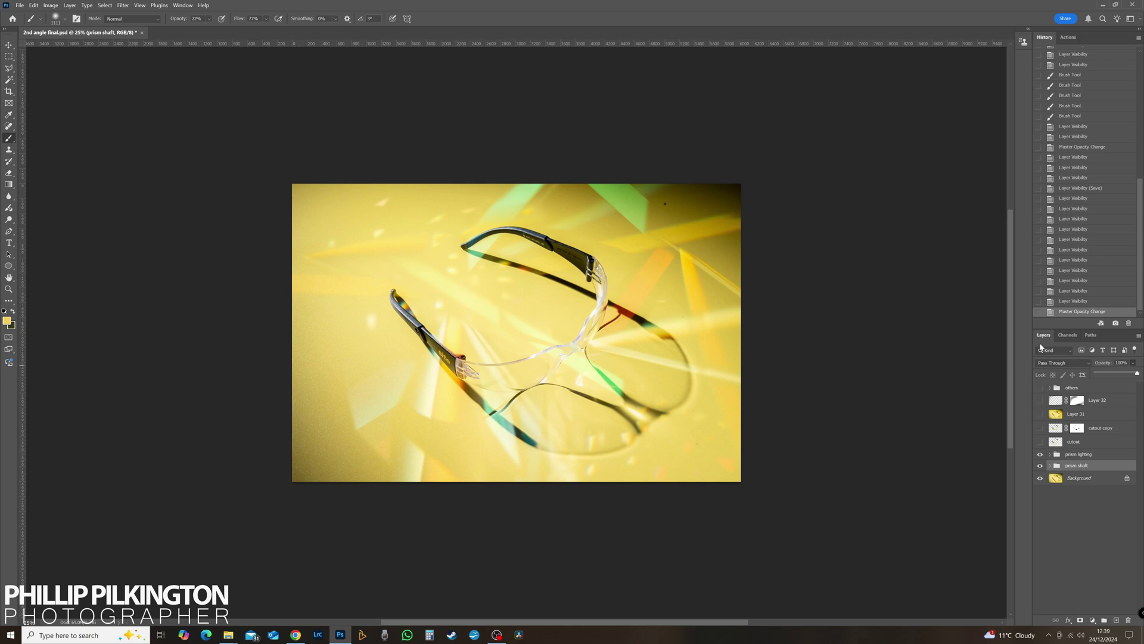
left_click(1073, 188)
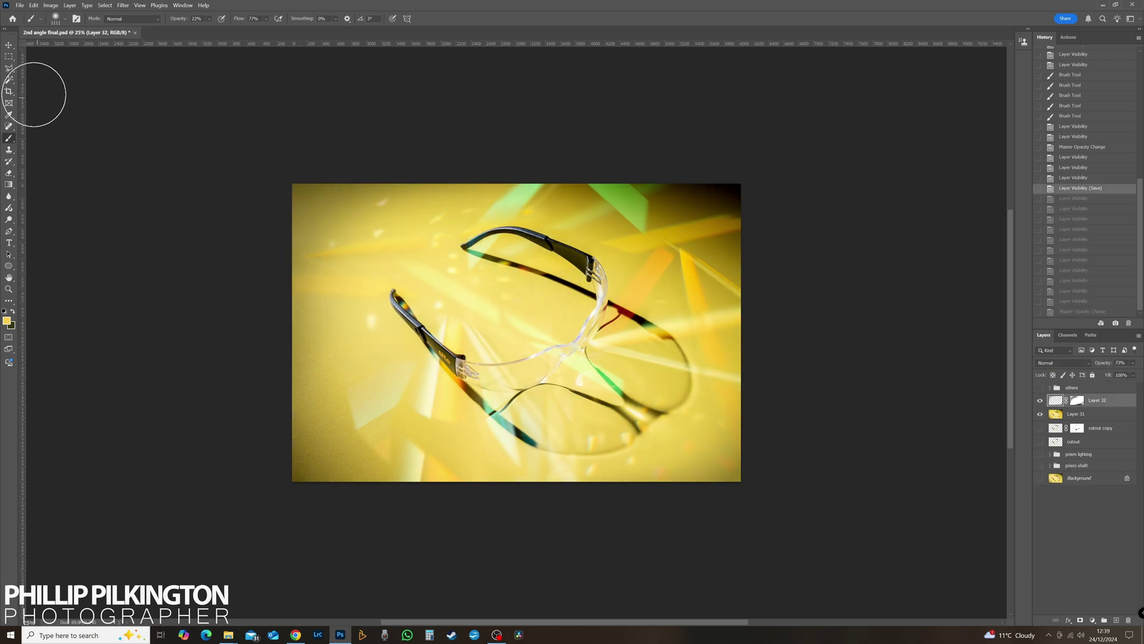
Step: Crop the image narrower, trimming more from its left side than from its right side
left_click(9, 92)
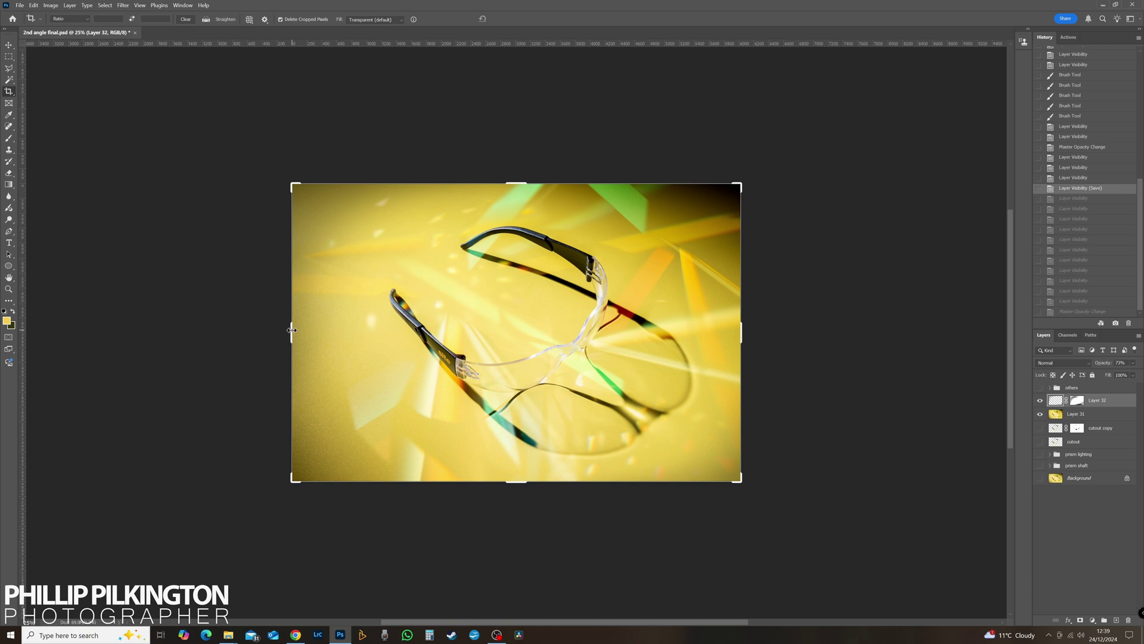
left_click_drag(292, 331, 315, 333)
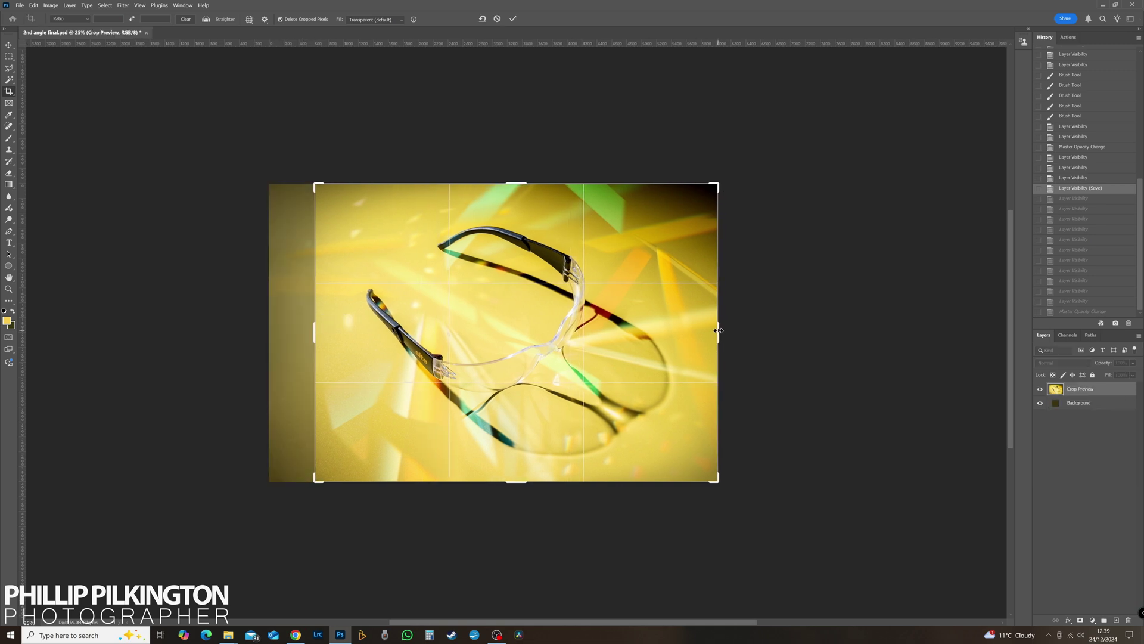
left_click_drag(719, 330, 711, 332)
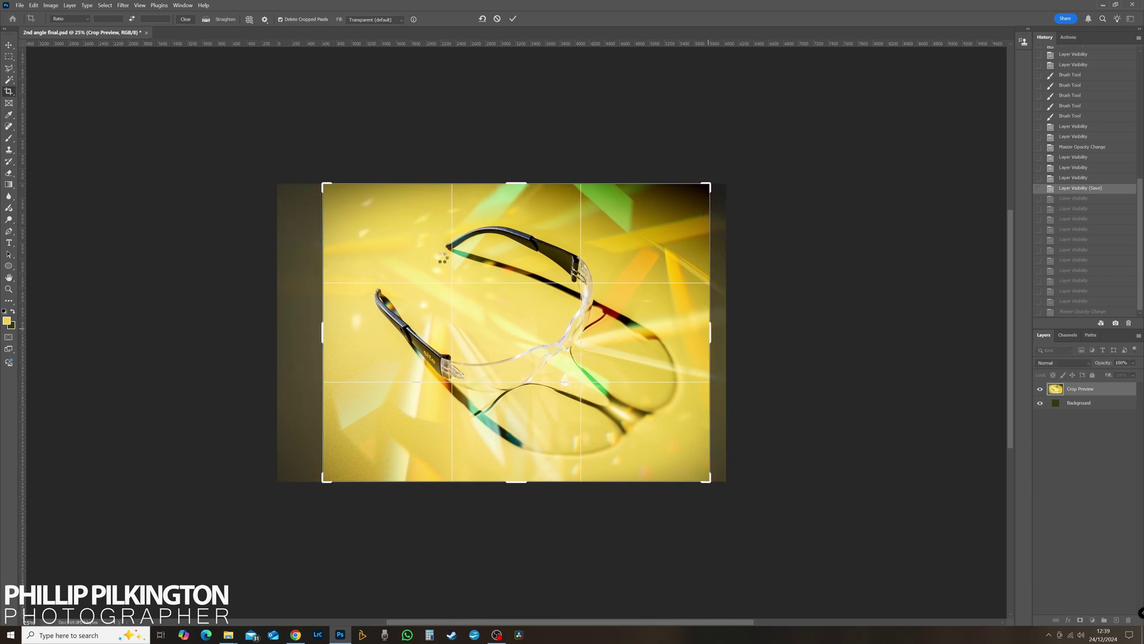